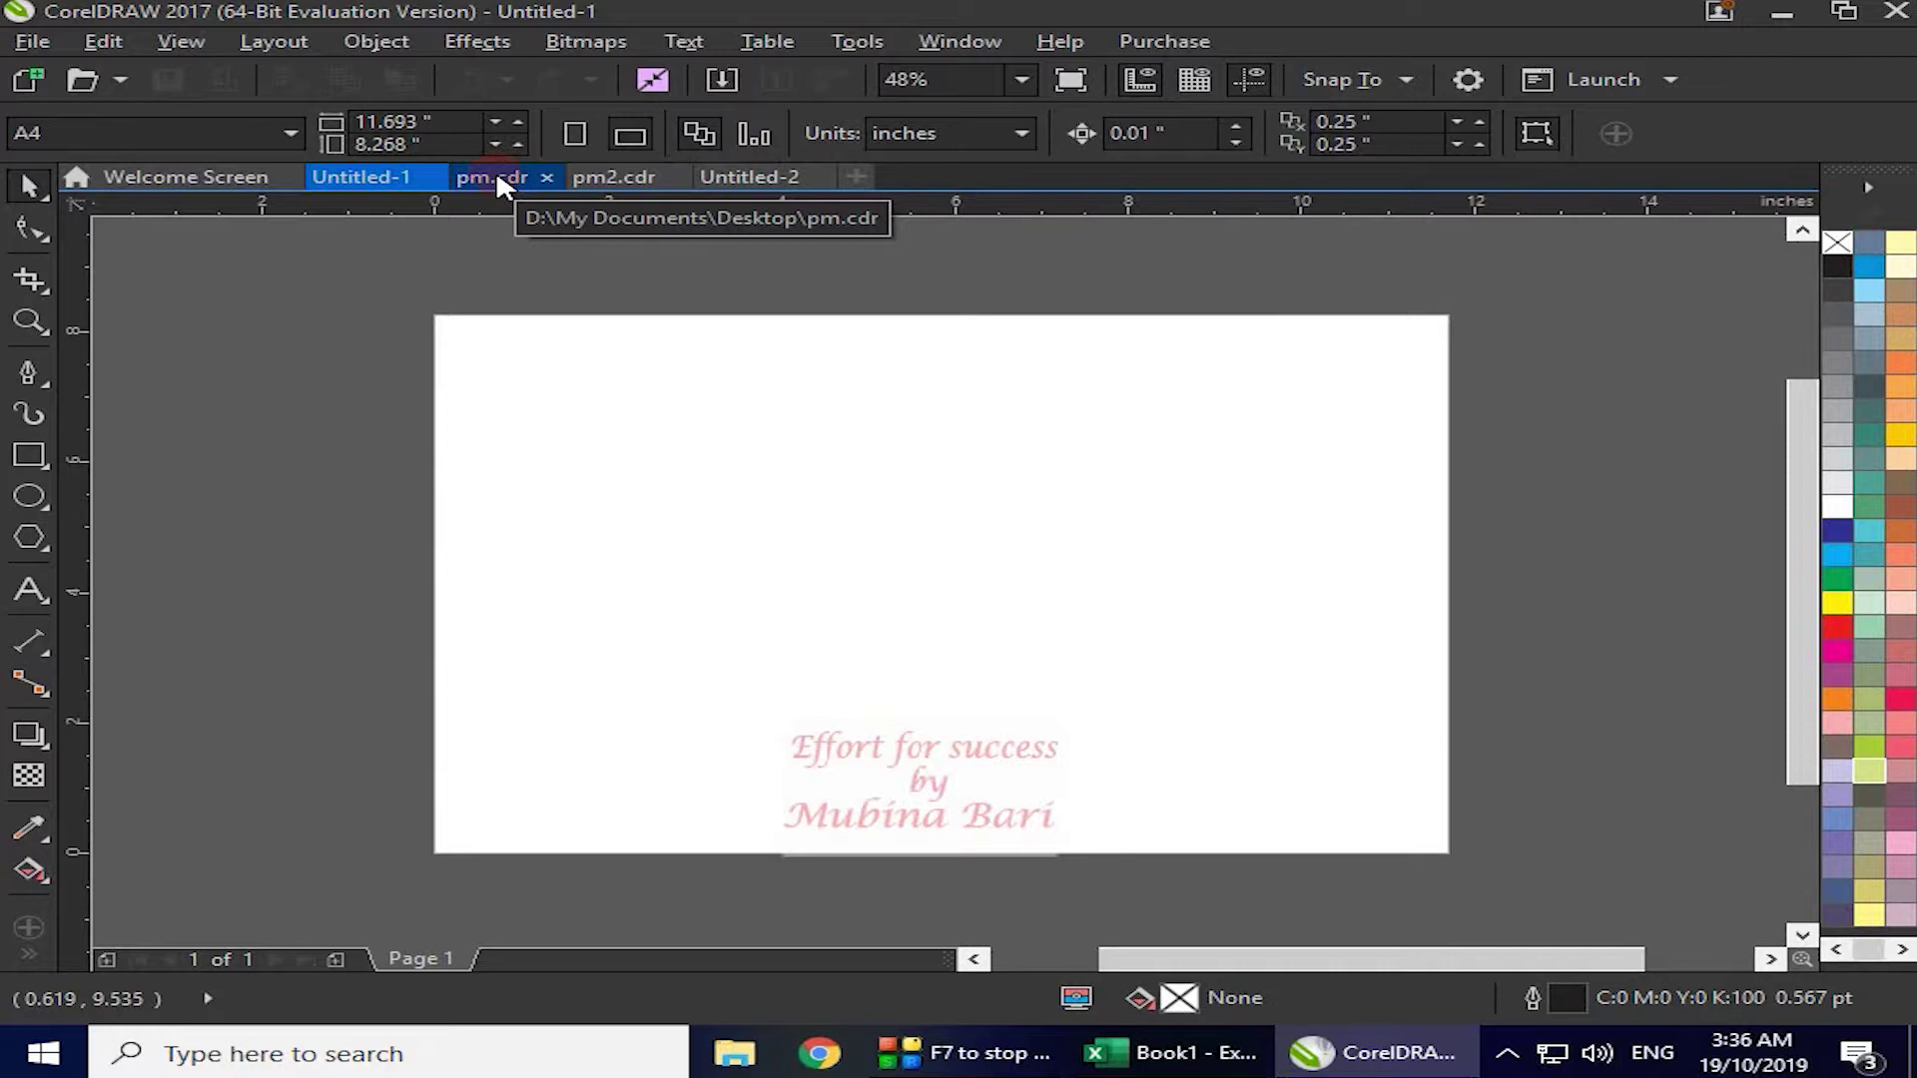
- Examine the pm.cdr card layout in CorelDRAW and compare its fields with the data columns of the Book1 workbook in Excel
left_click(495, 172)
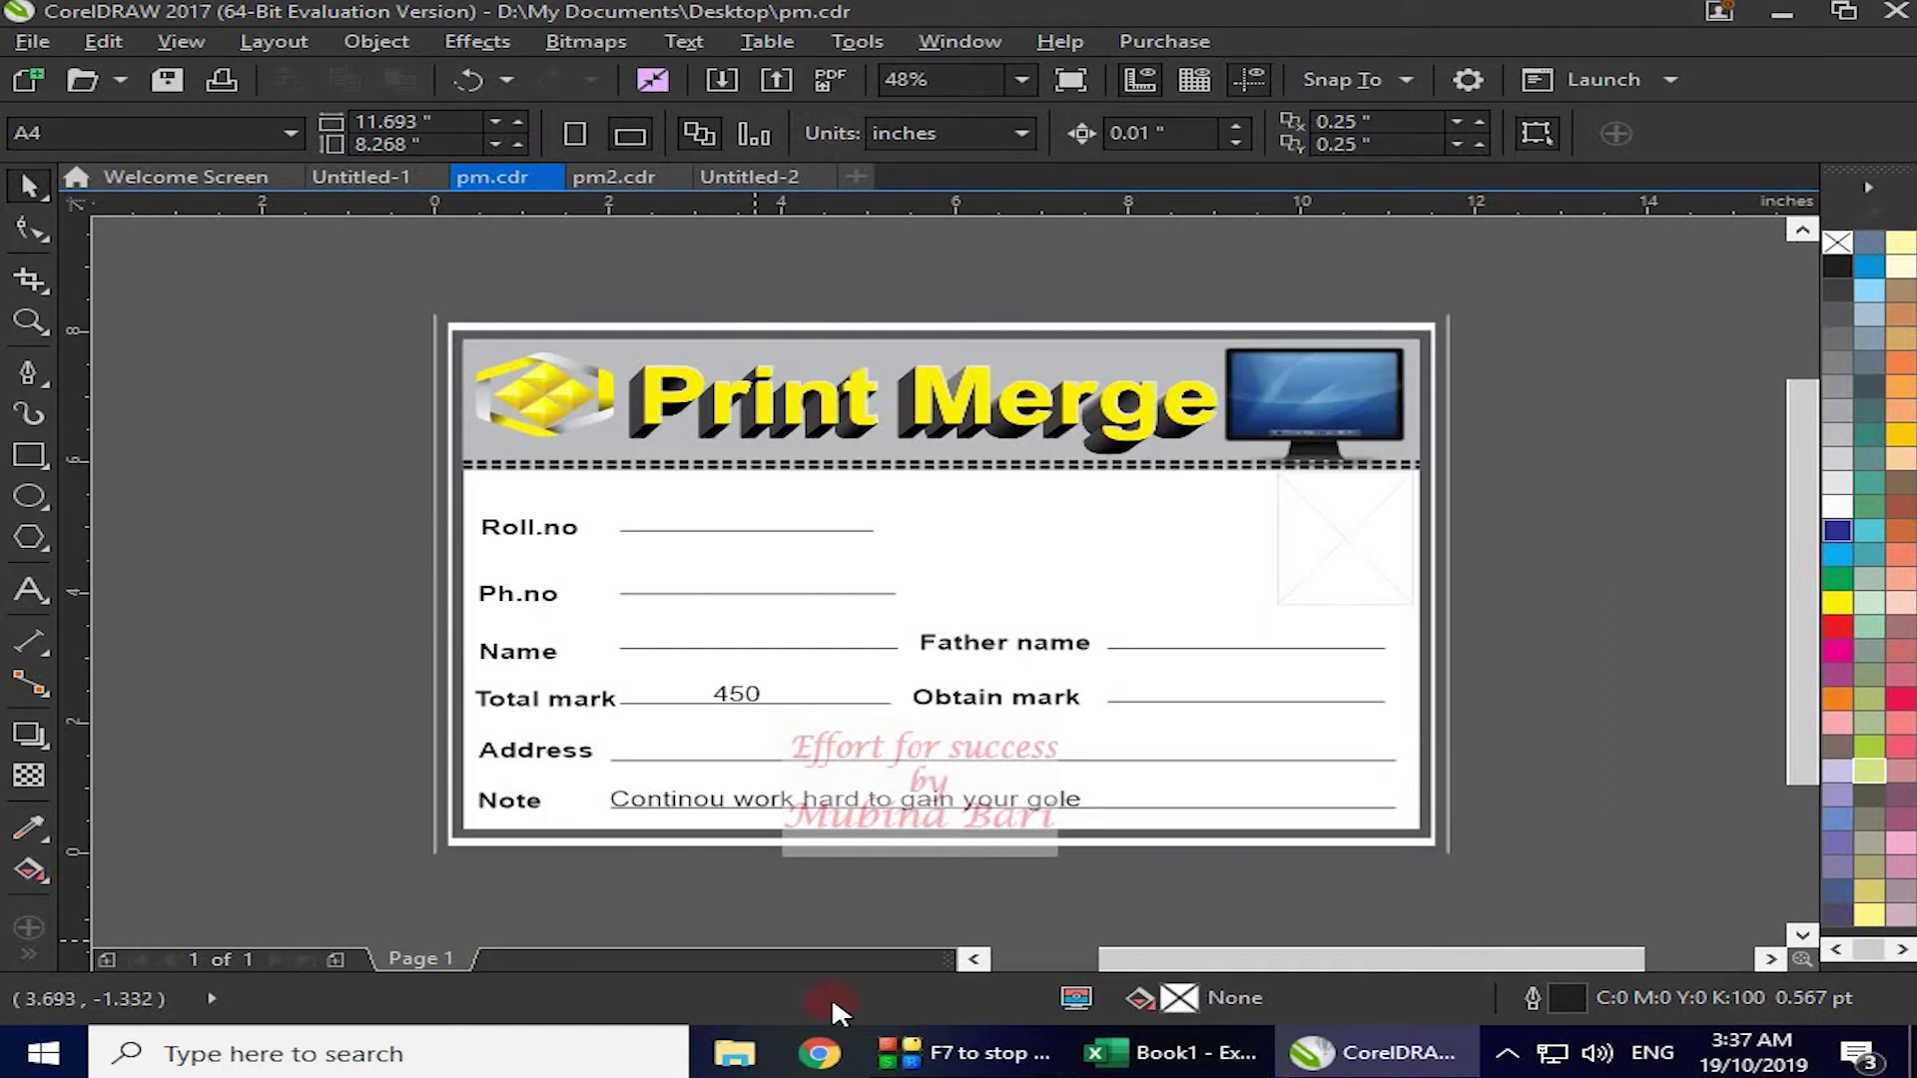
left_click(1146, 1062)
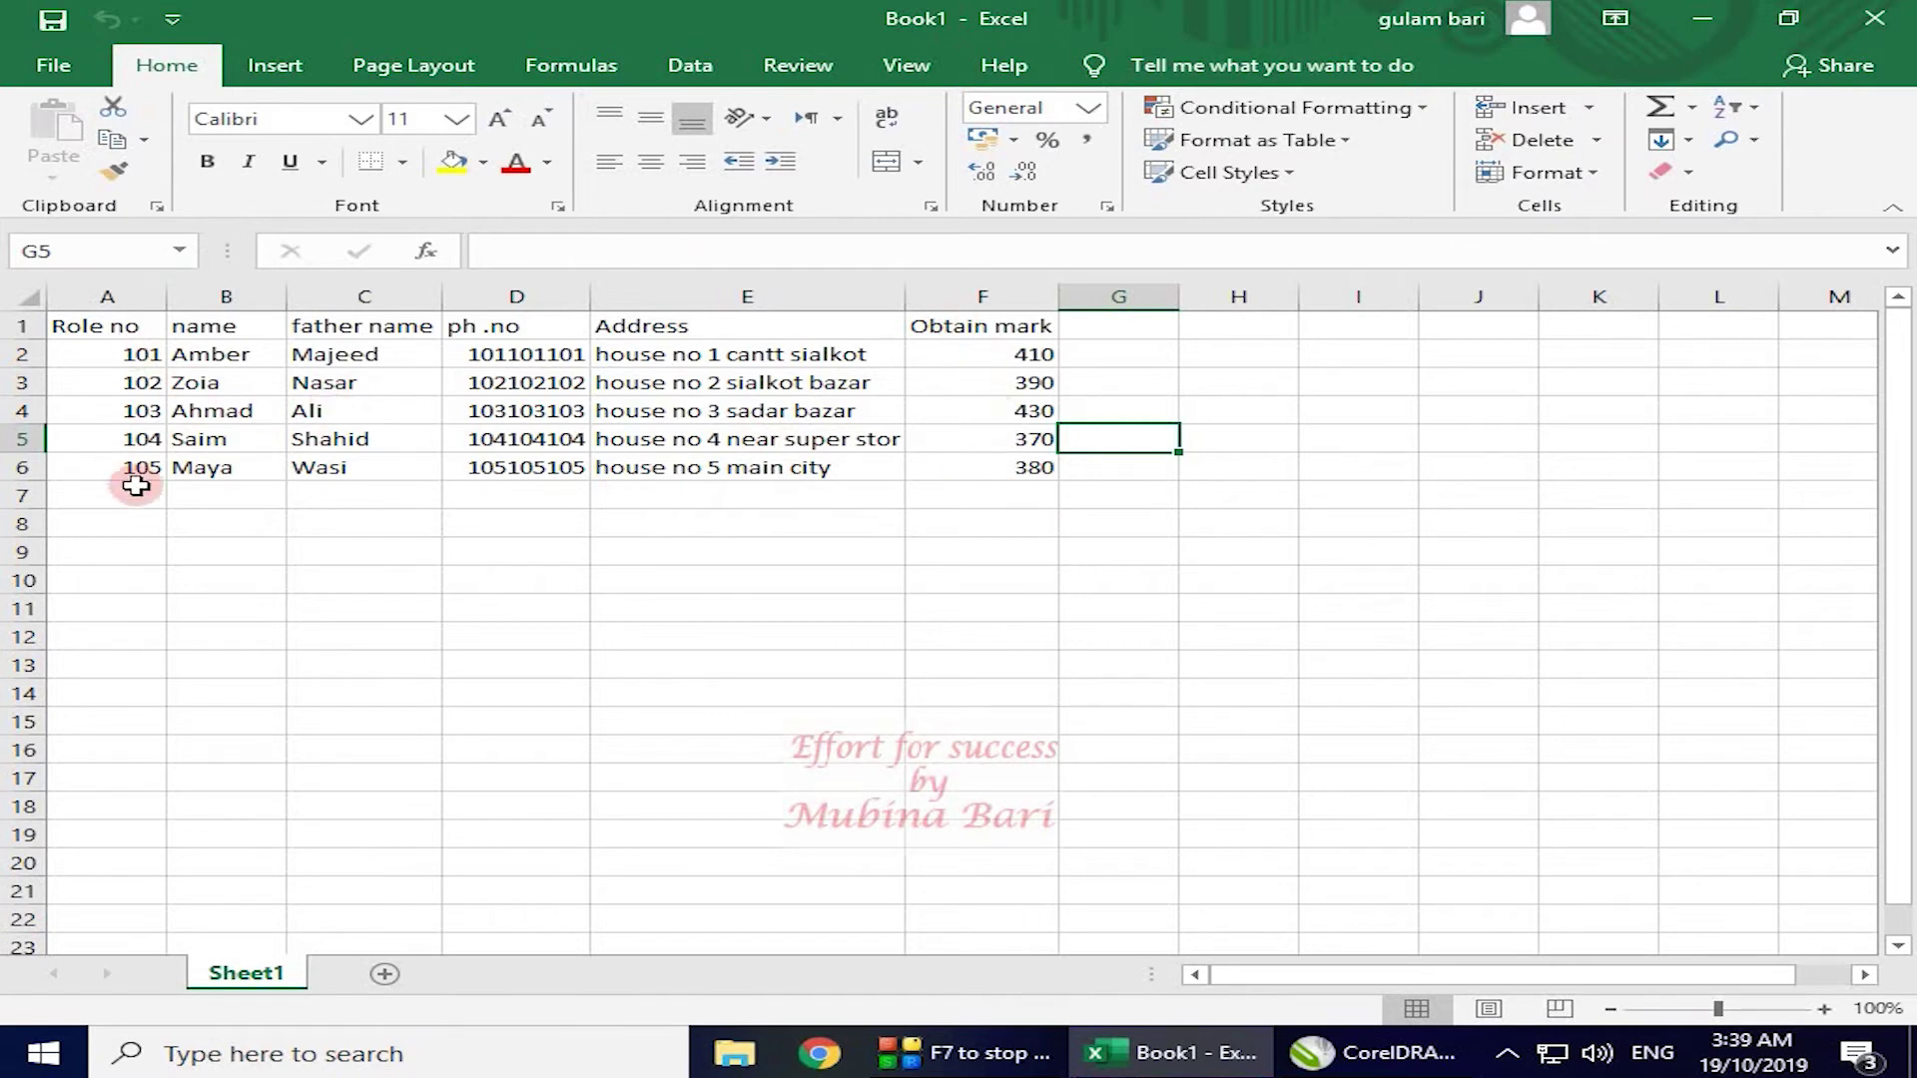
left_click(1393, 1067)
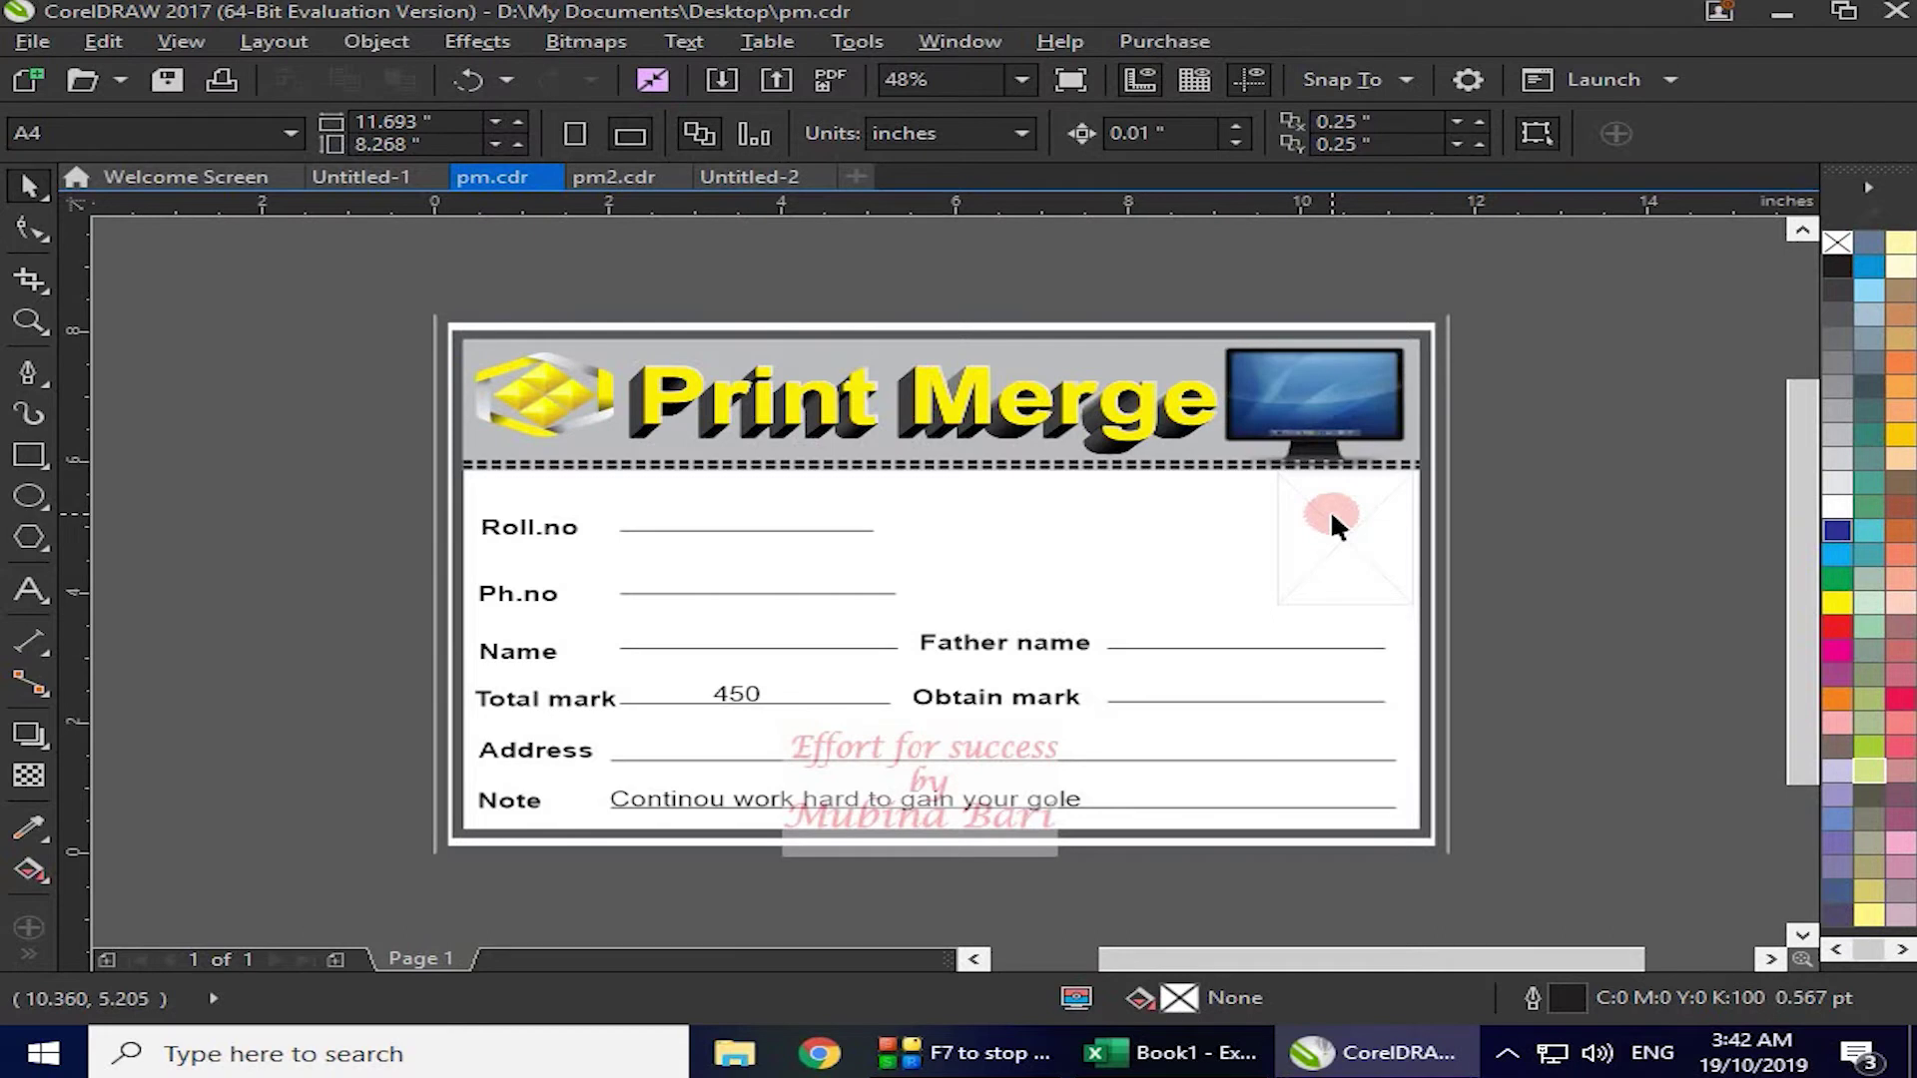
left_click(1226, 1064)
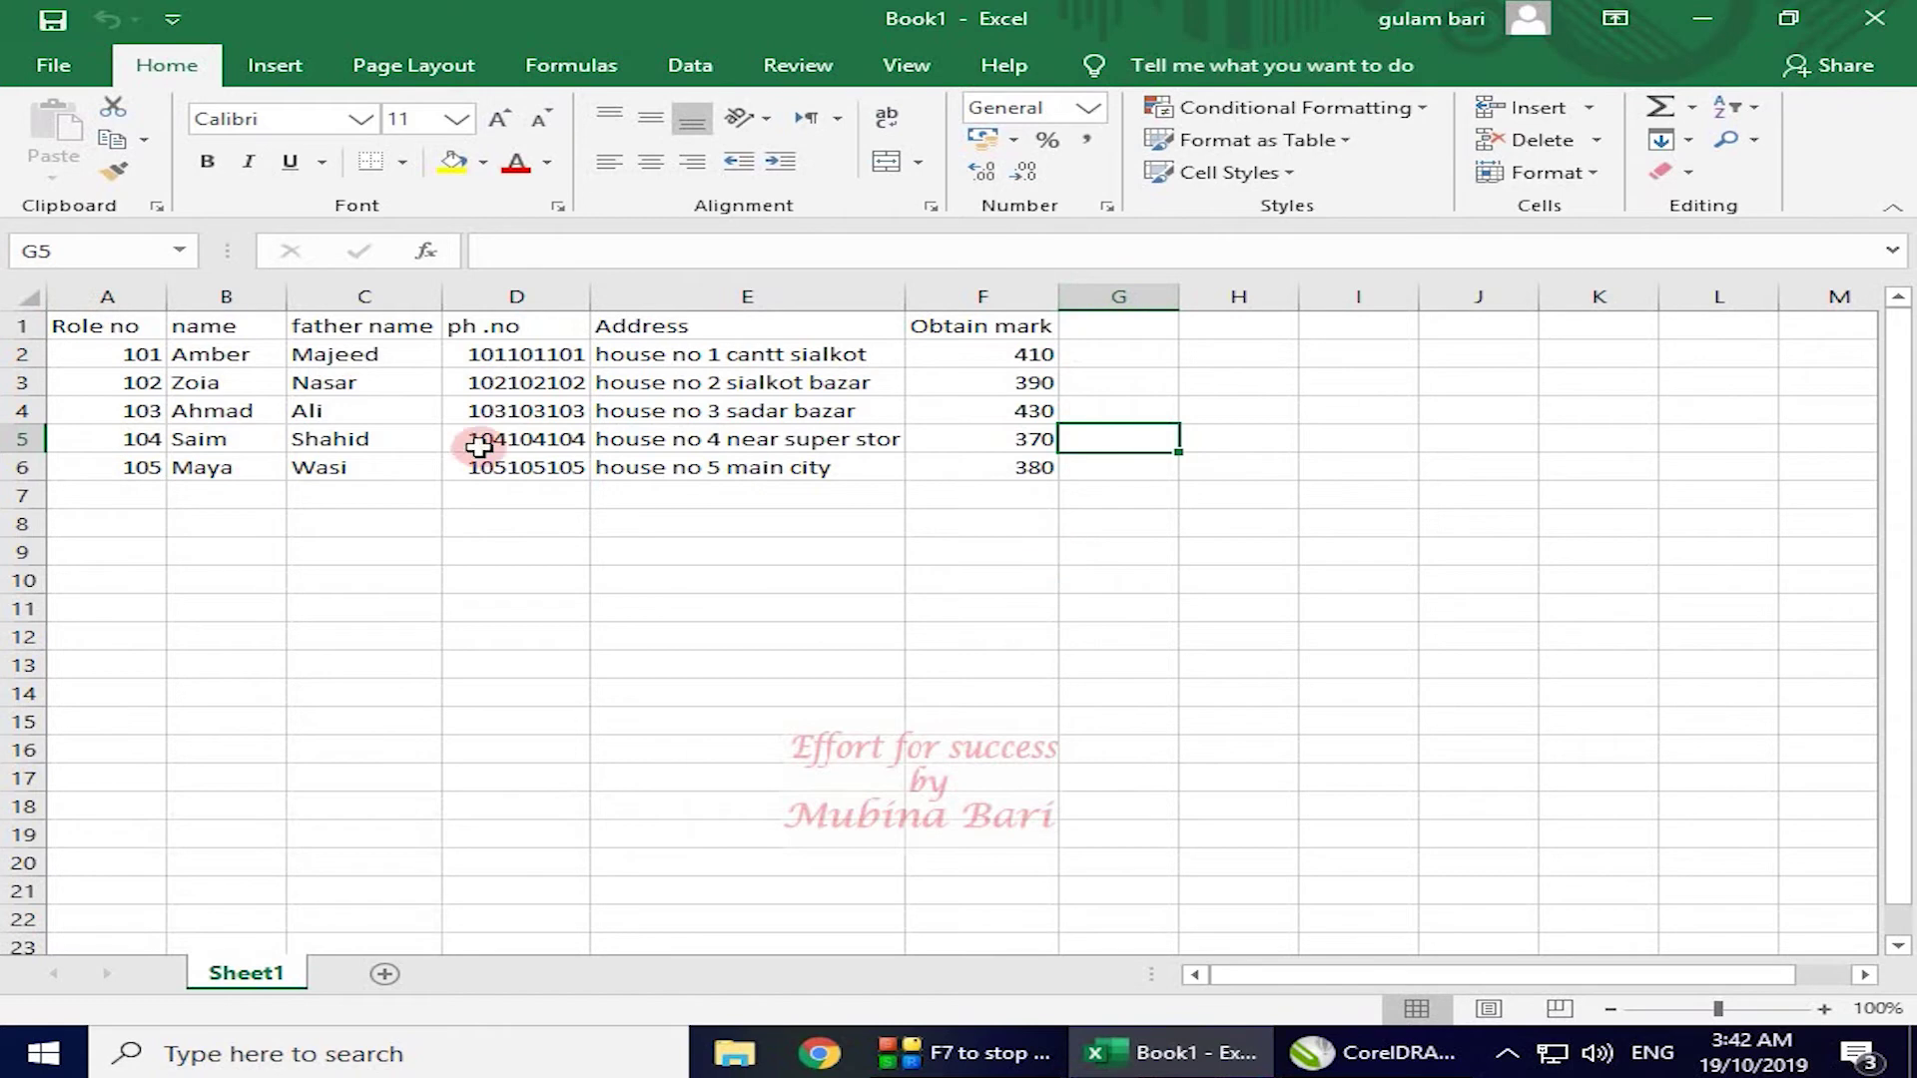
- Start saving a copy of the workbook in the Desktop folder under the file name "print m"
left_click(45, 66)
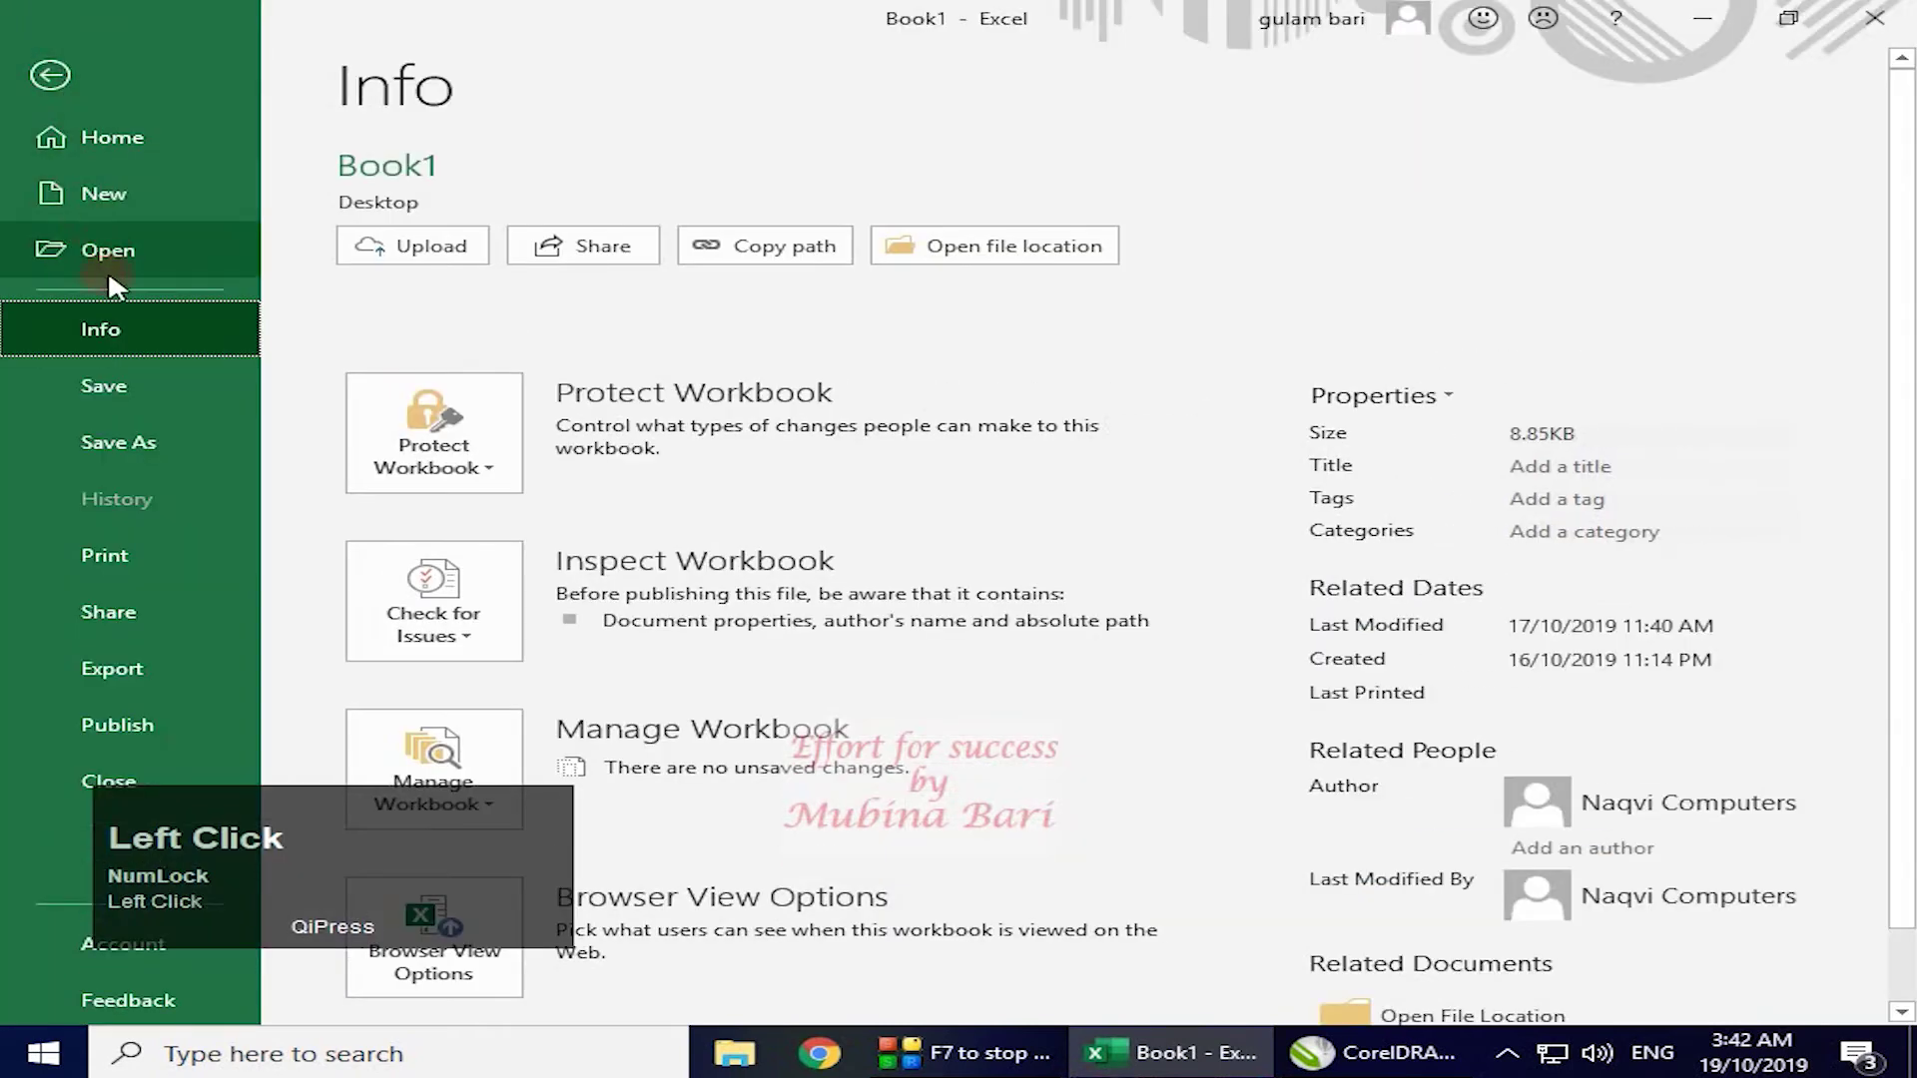
left_click(118, 443)
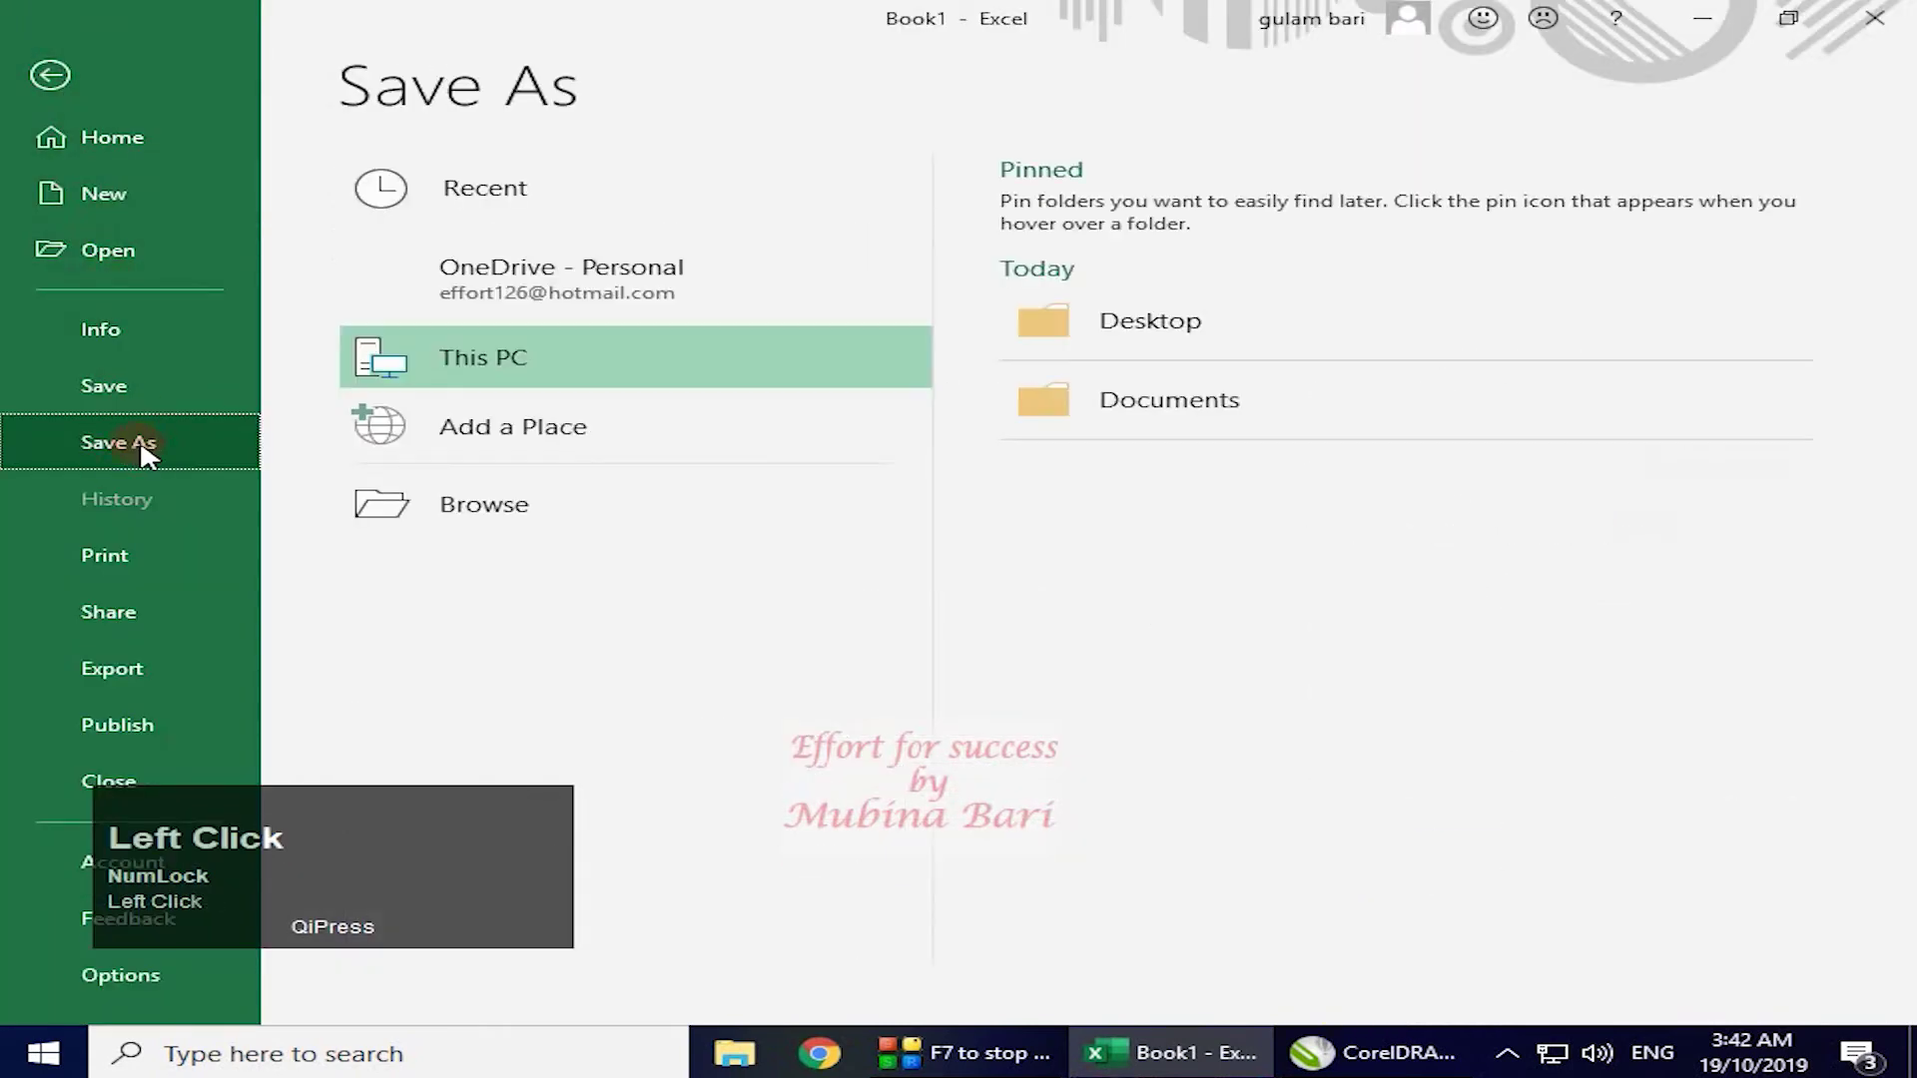
left_click(1118, 338)
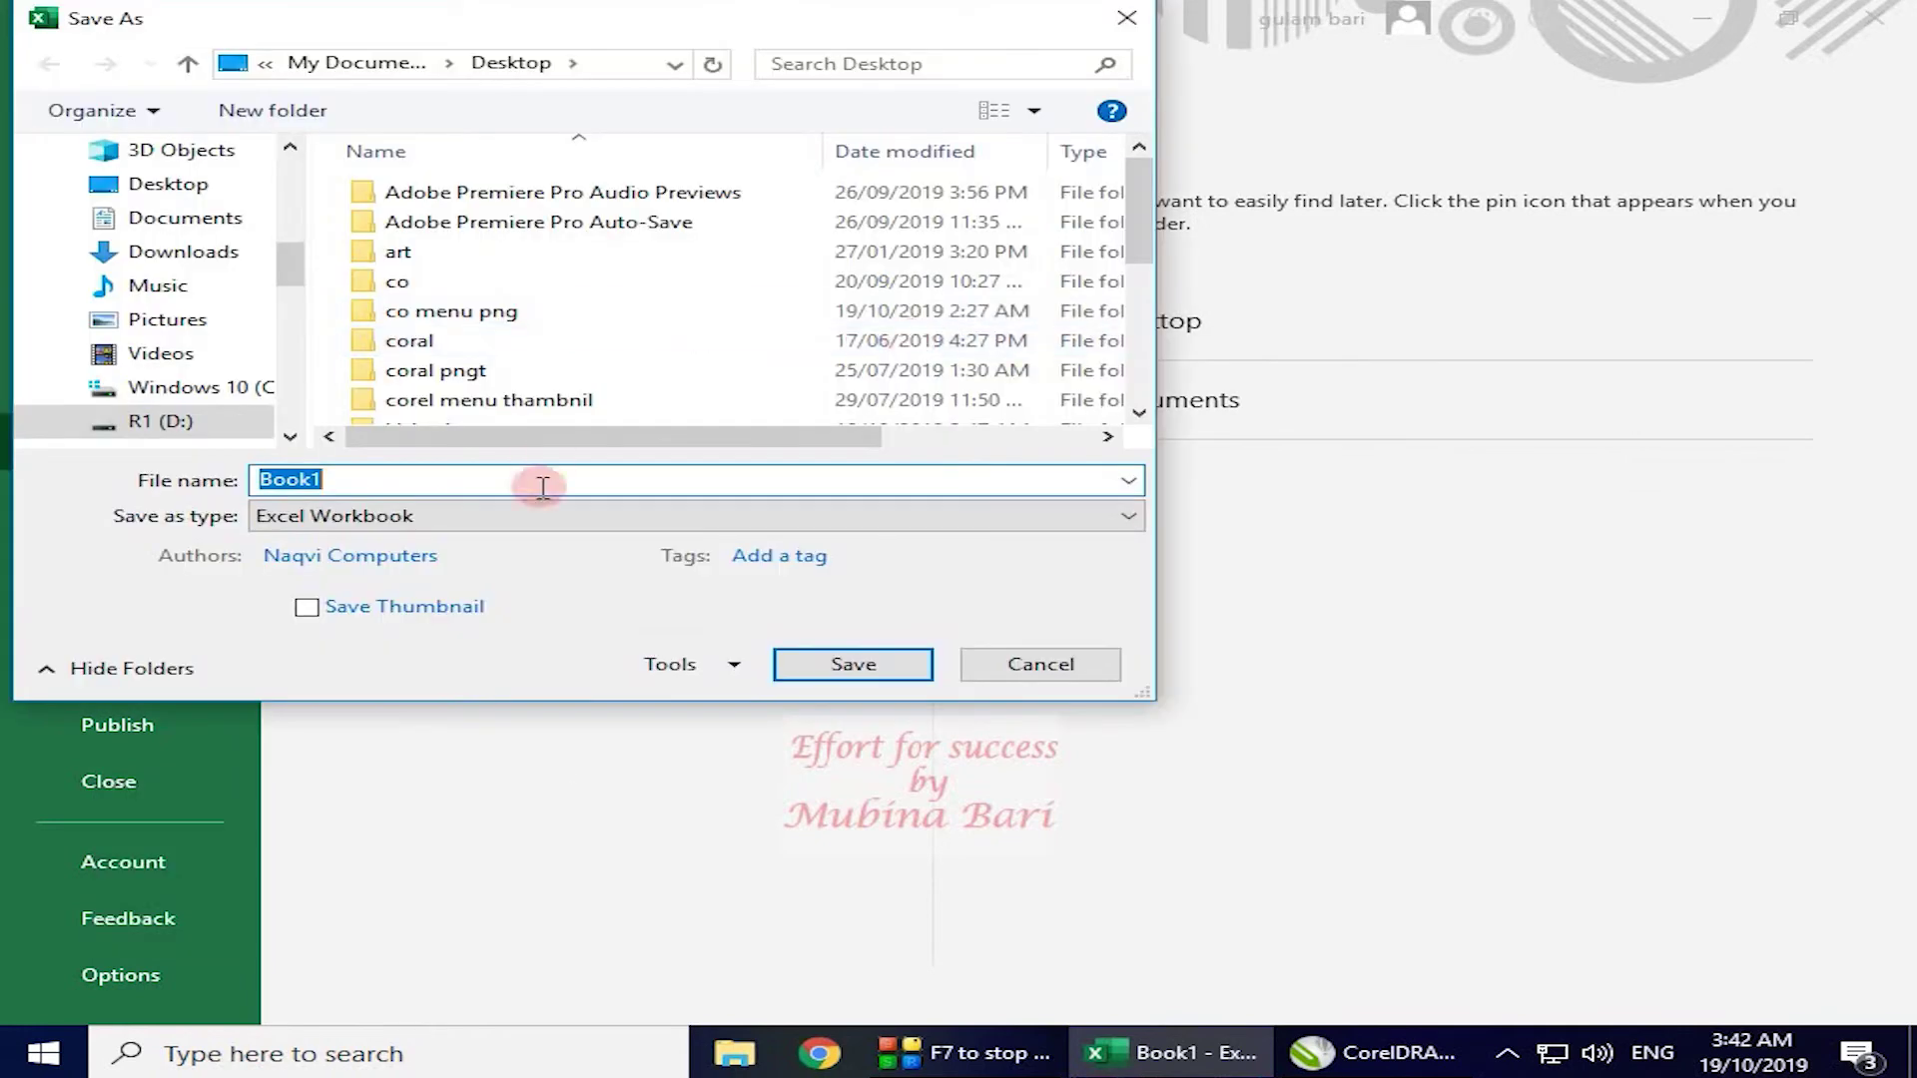
left_click(333, 479)
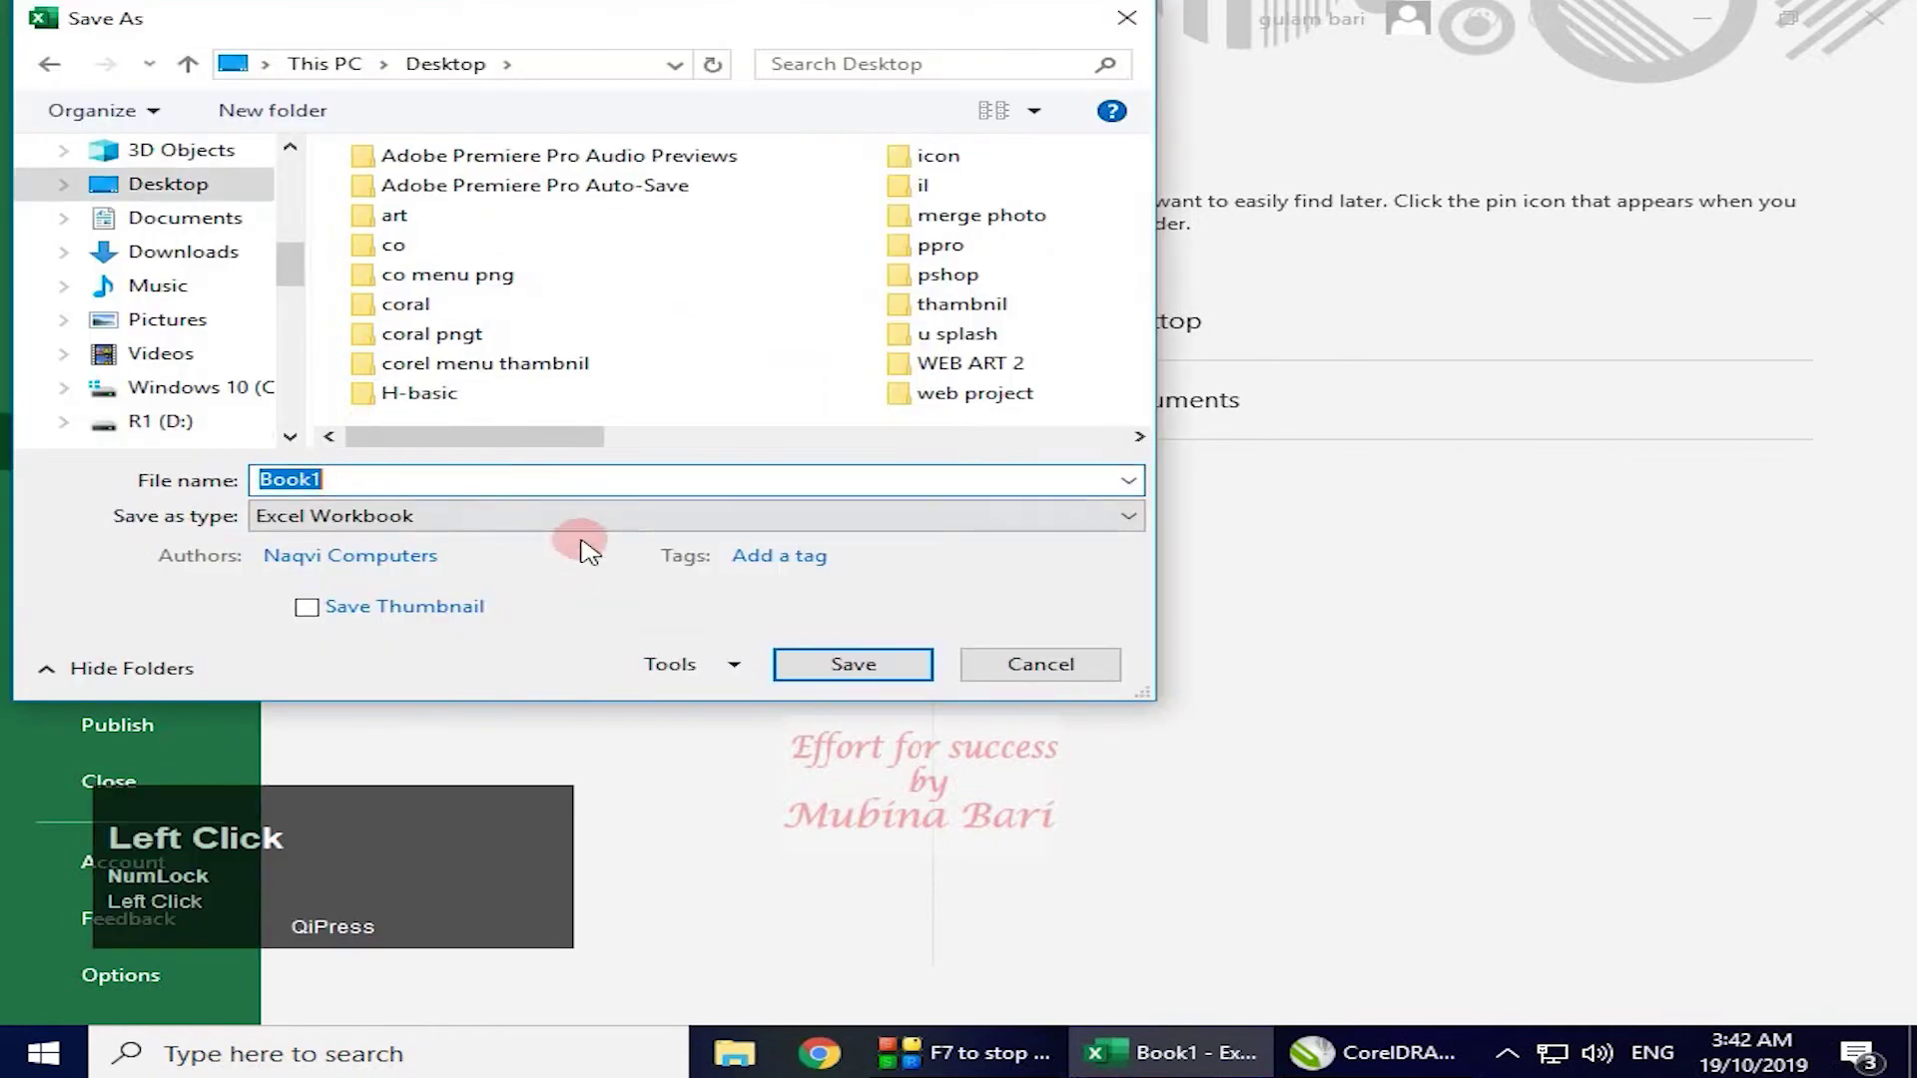
type("print m")
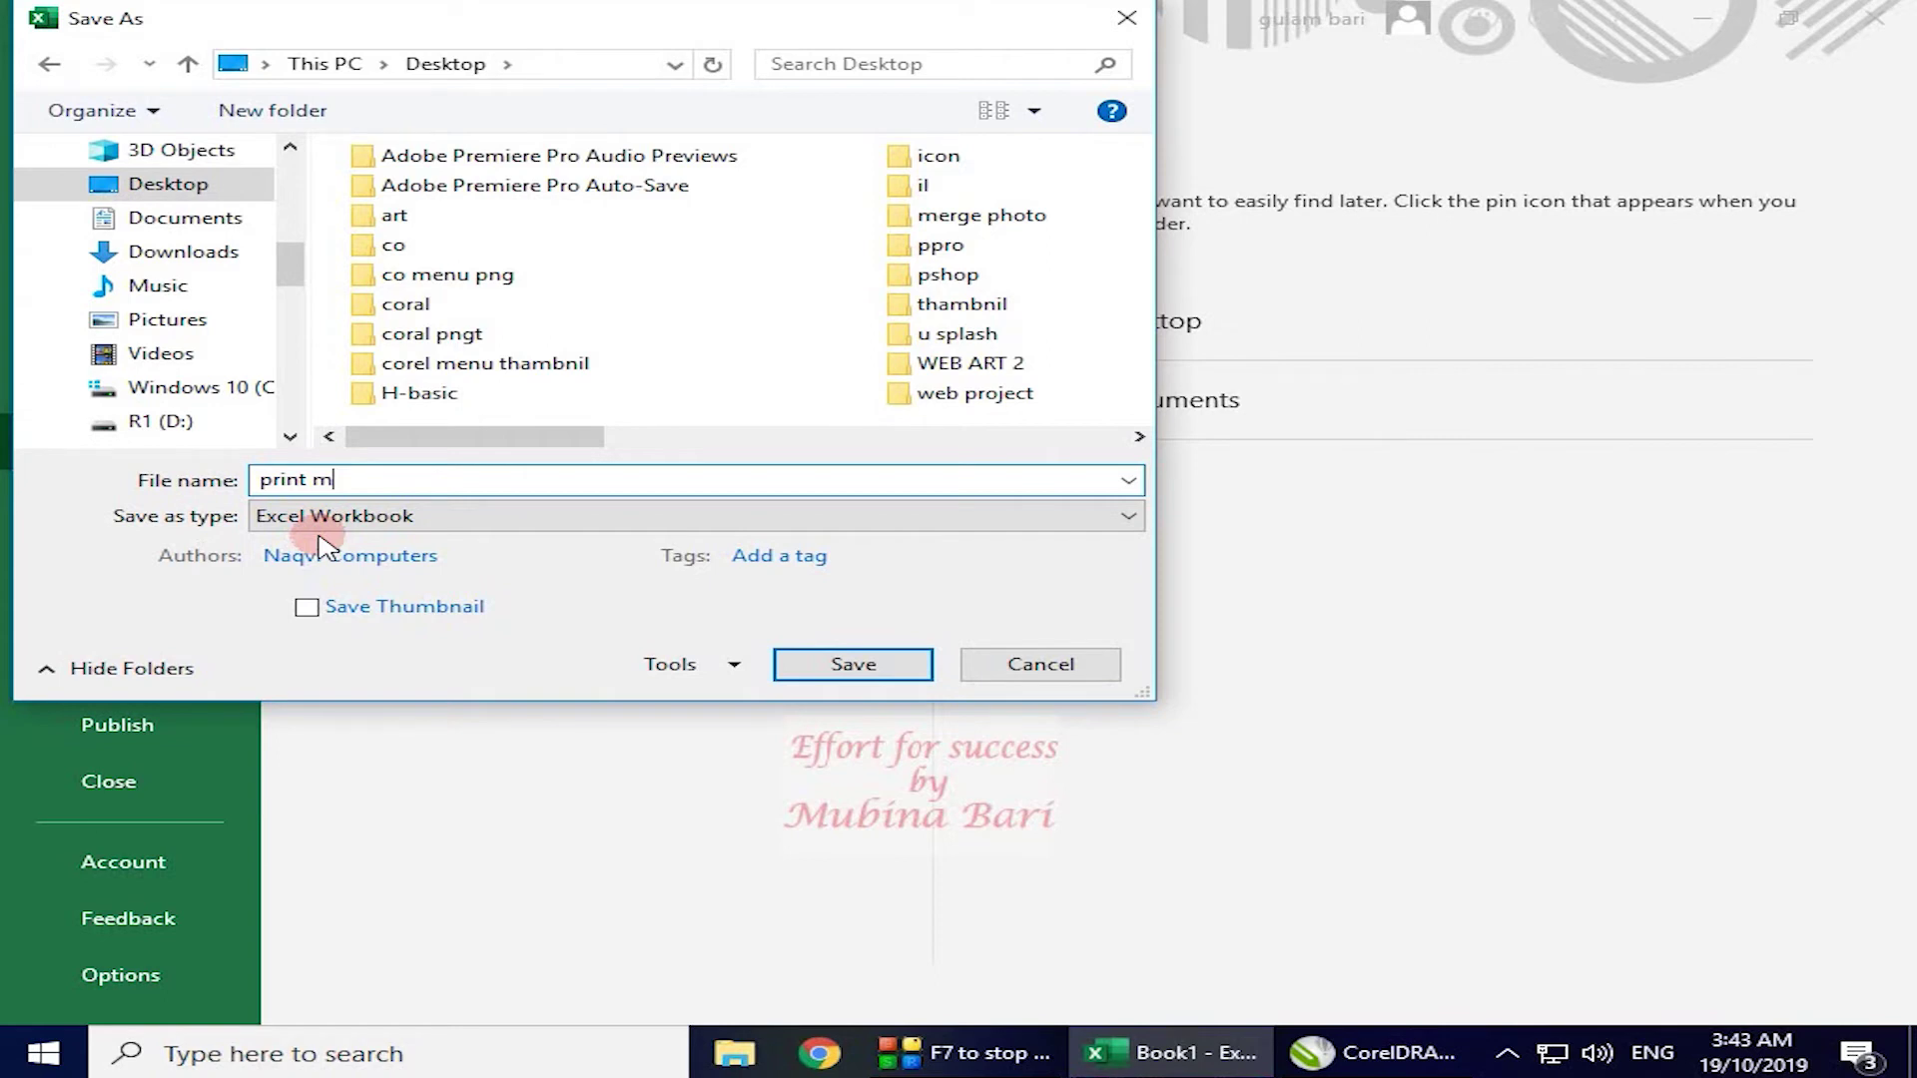
left_click(459, 546)
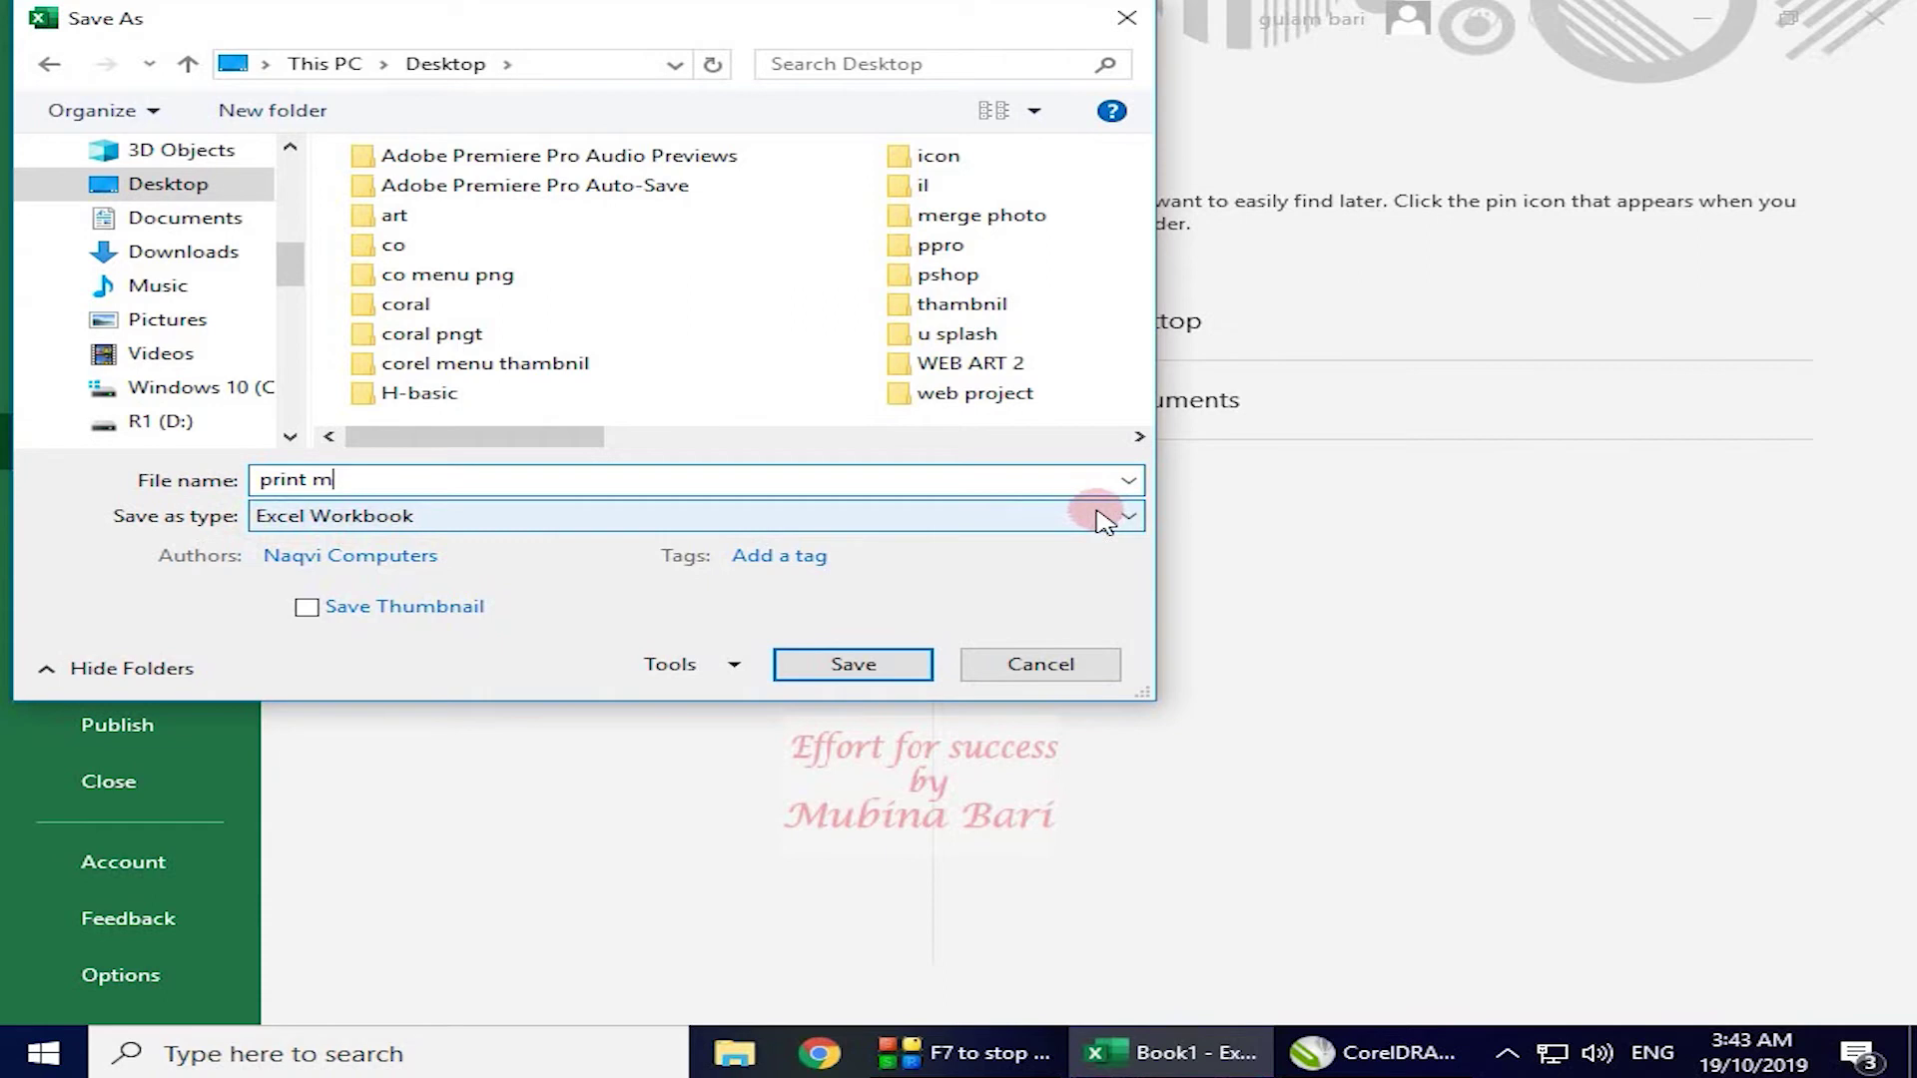
- Set the file format to CSV UTF-8 (Comma delimited) and save the copy, keeping that format
left_click(1130, 518)
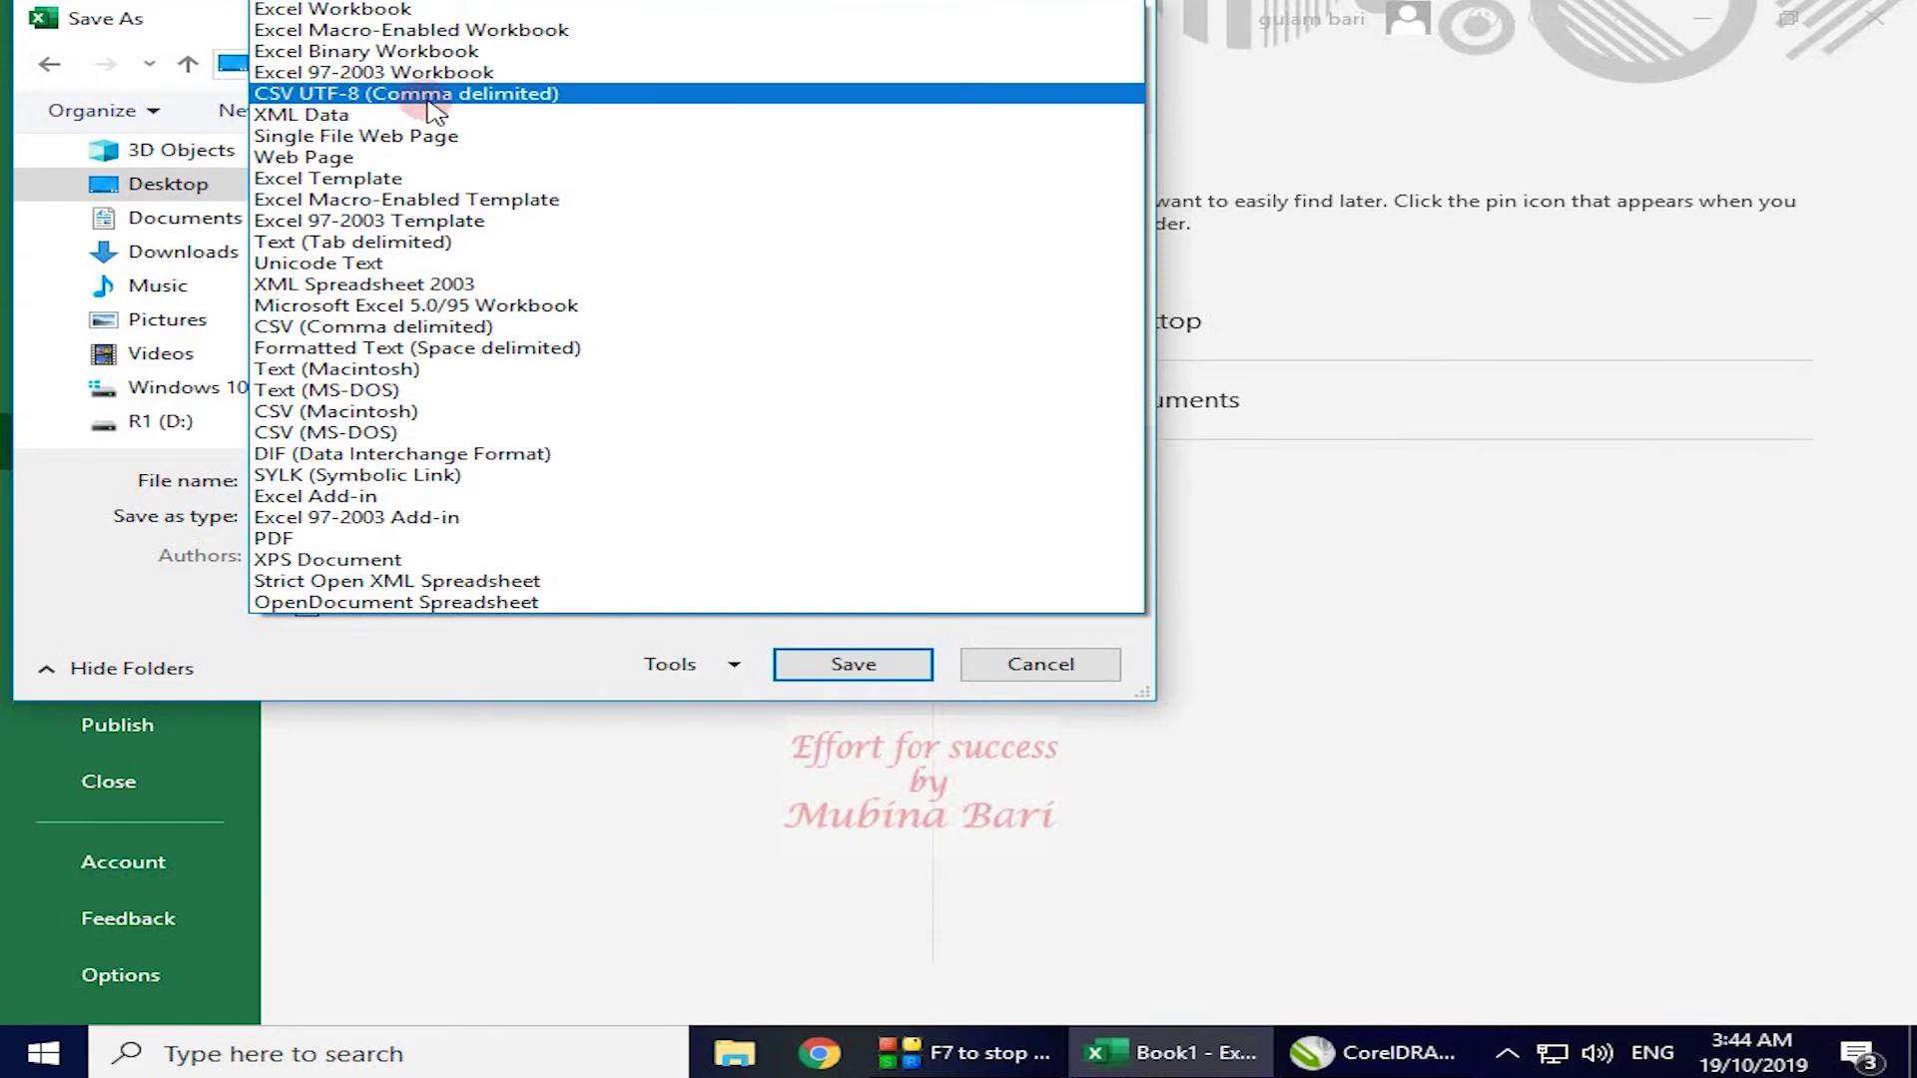
left_click(507, 98)
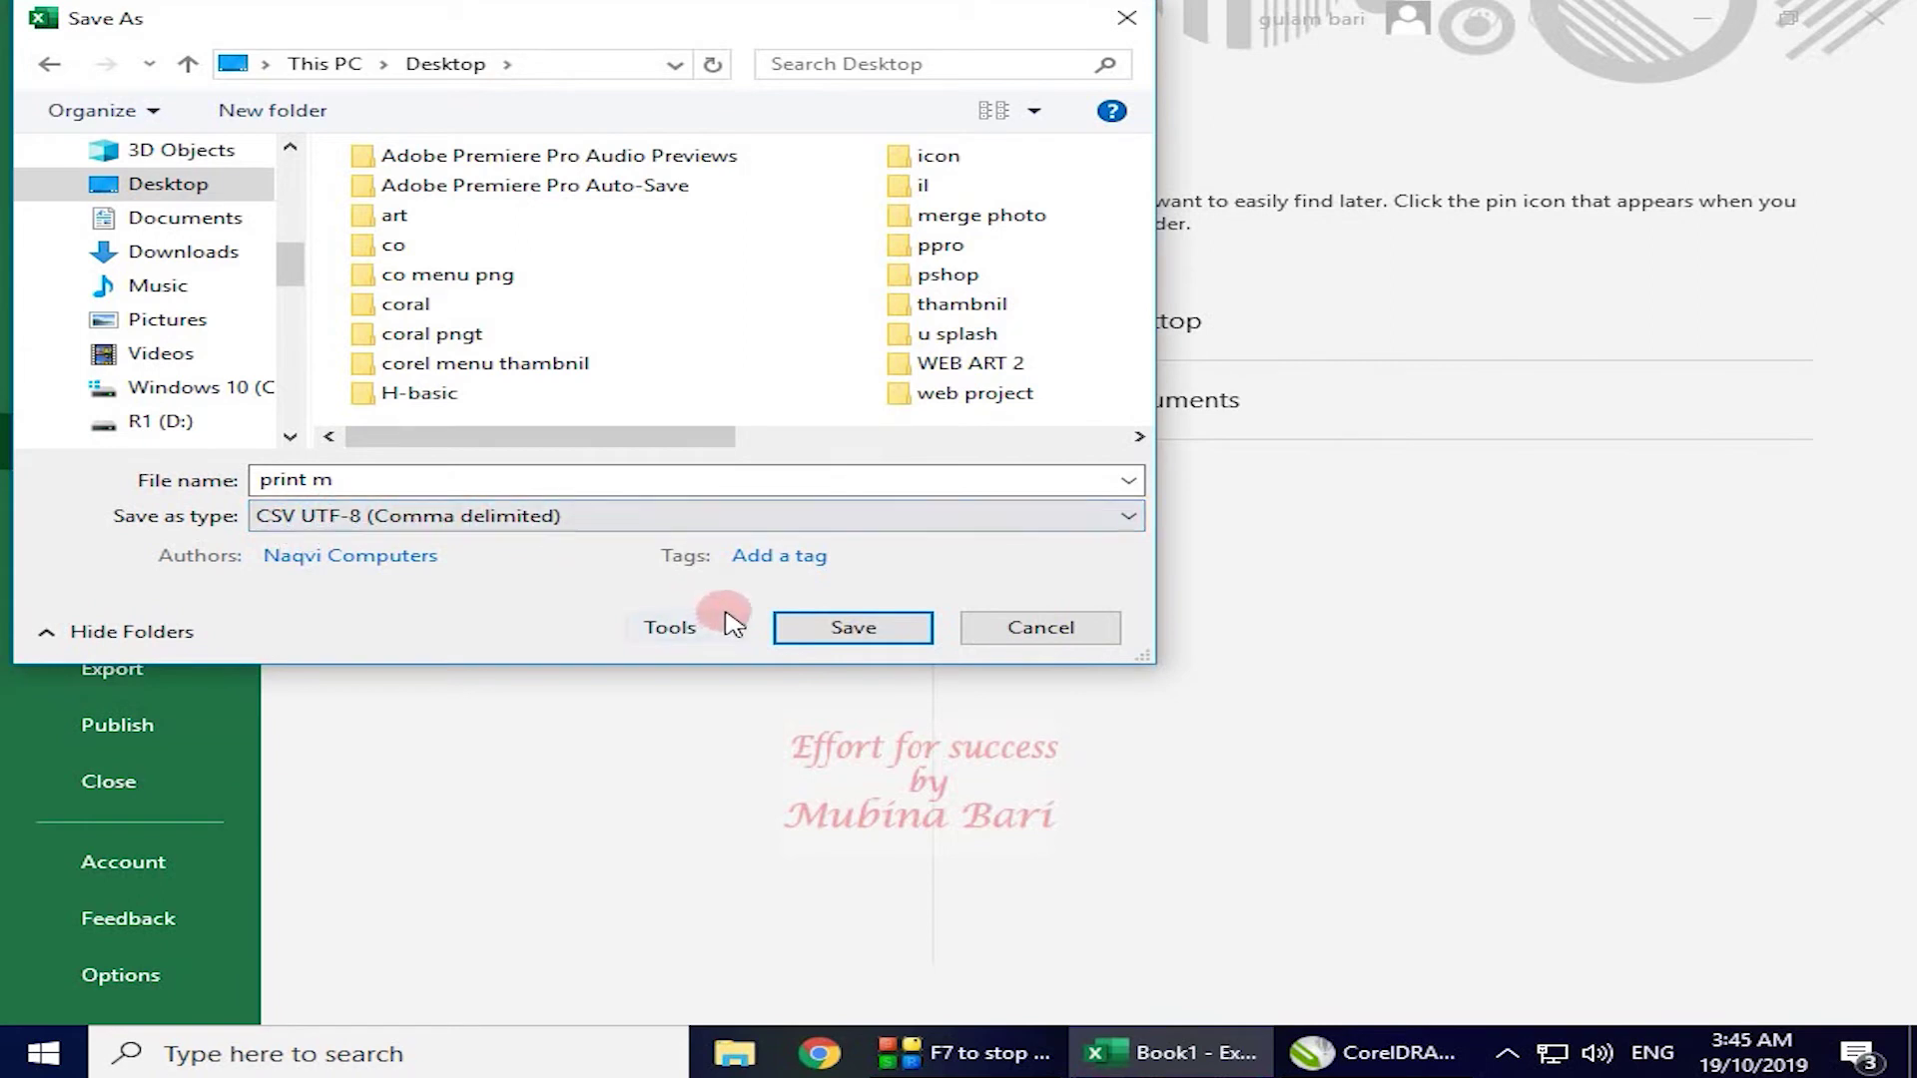
left_click(827, 637)
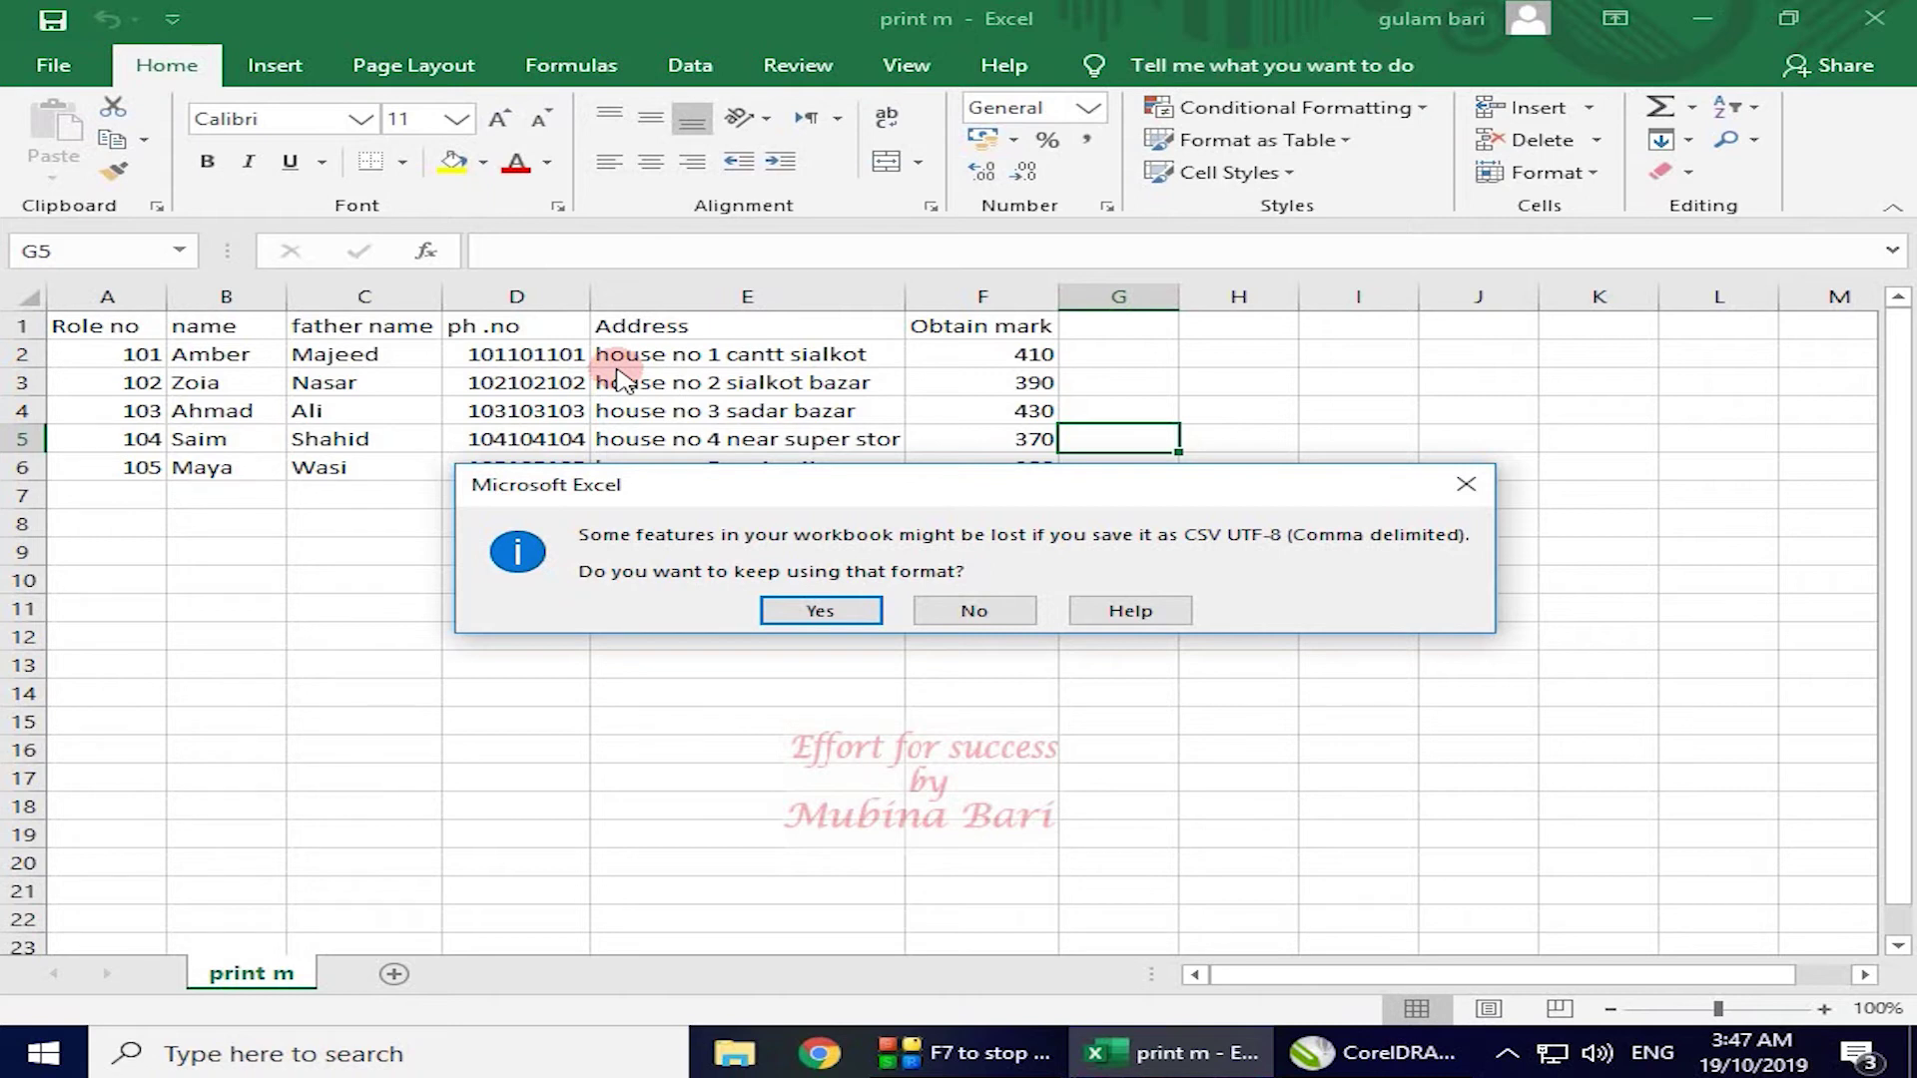
left_click(828, 609)
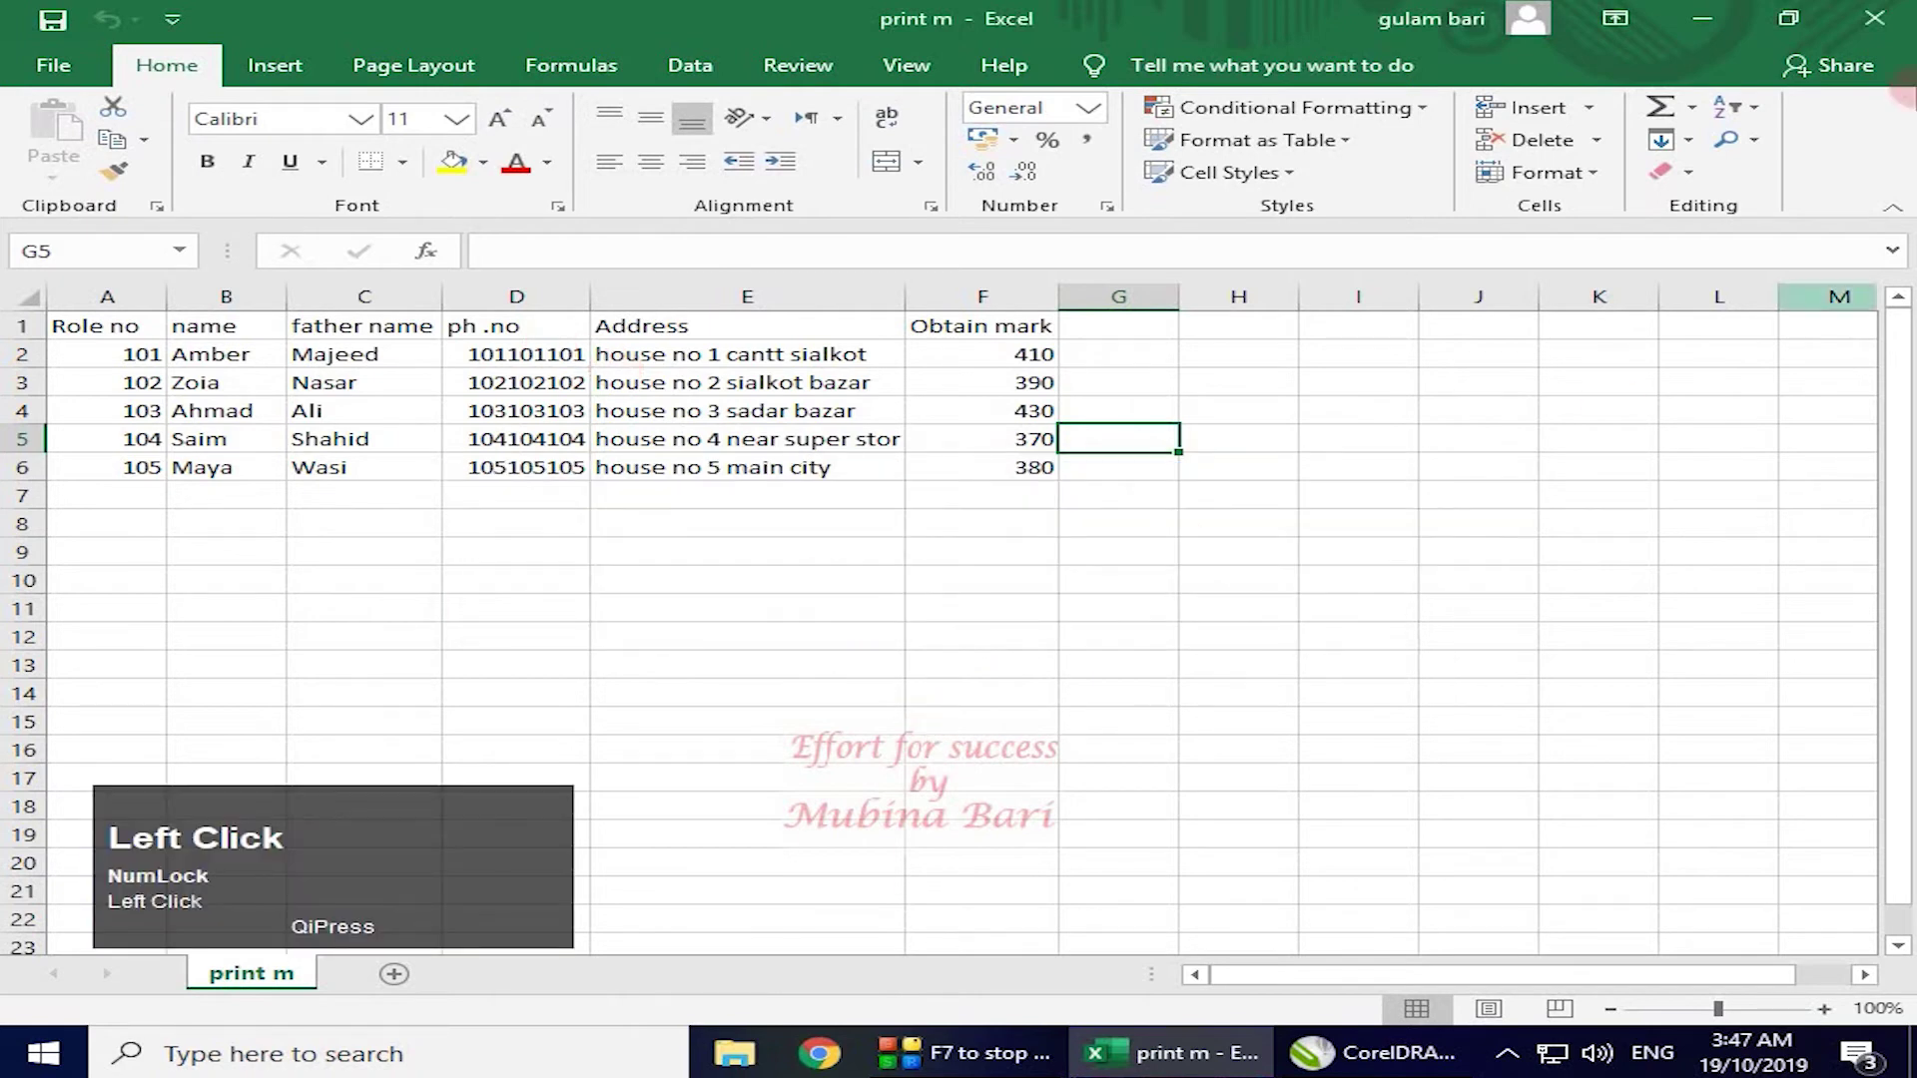
- Check for the saved print m file on the desktop and close its workbook in Excel
left_click(1704, 25)
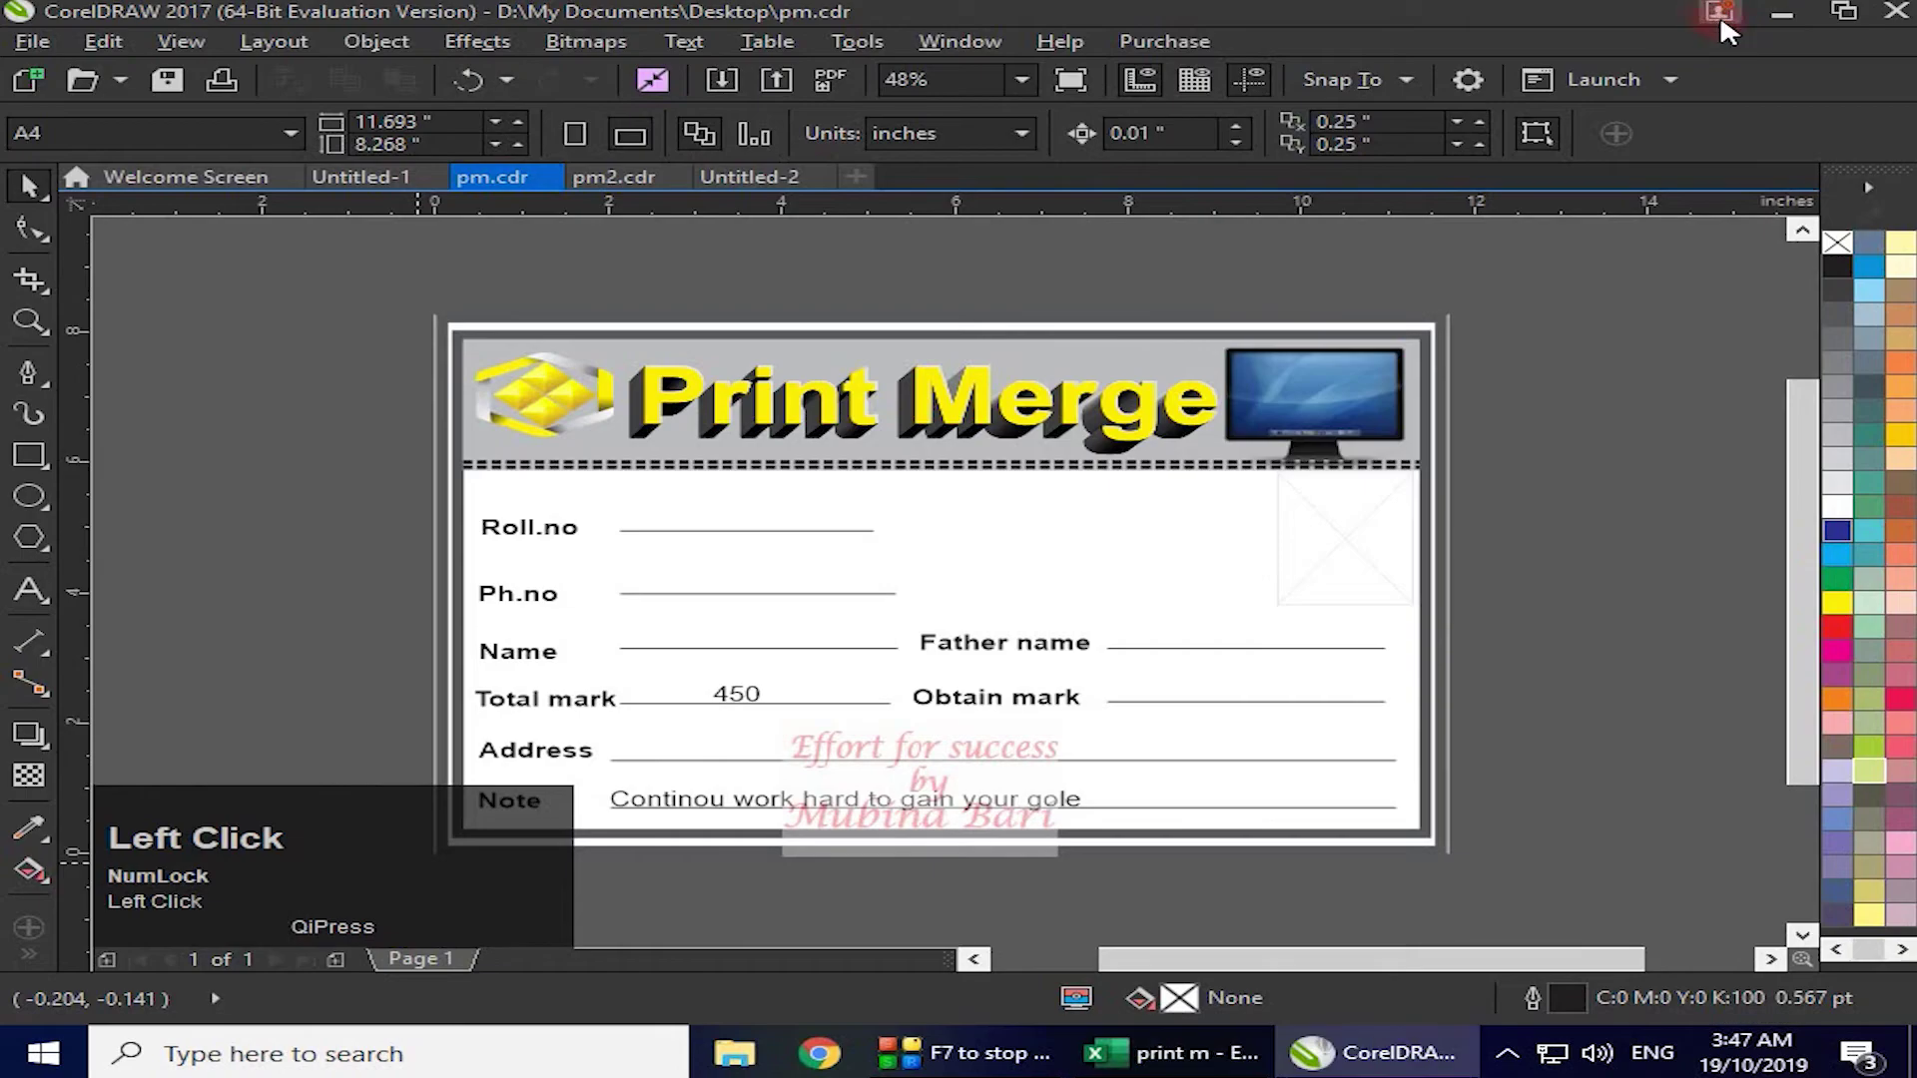
left_click(1783, 14)
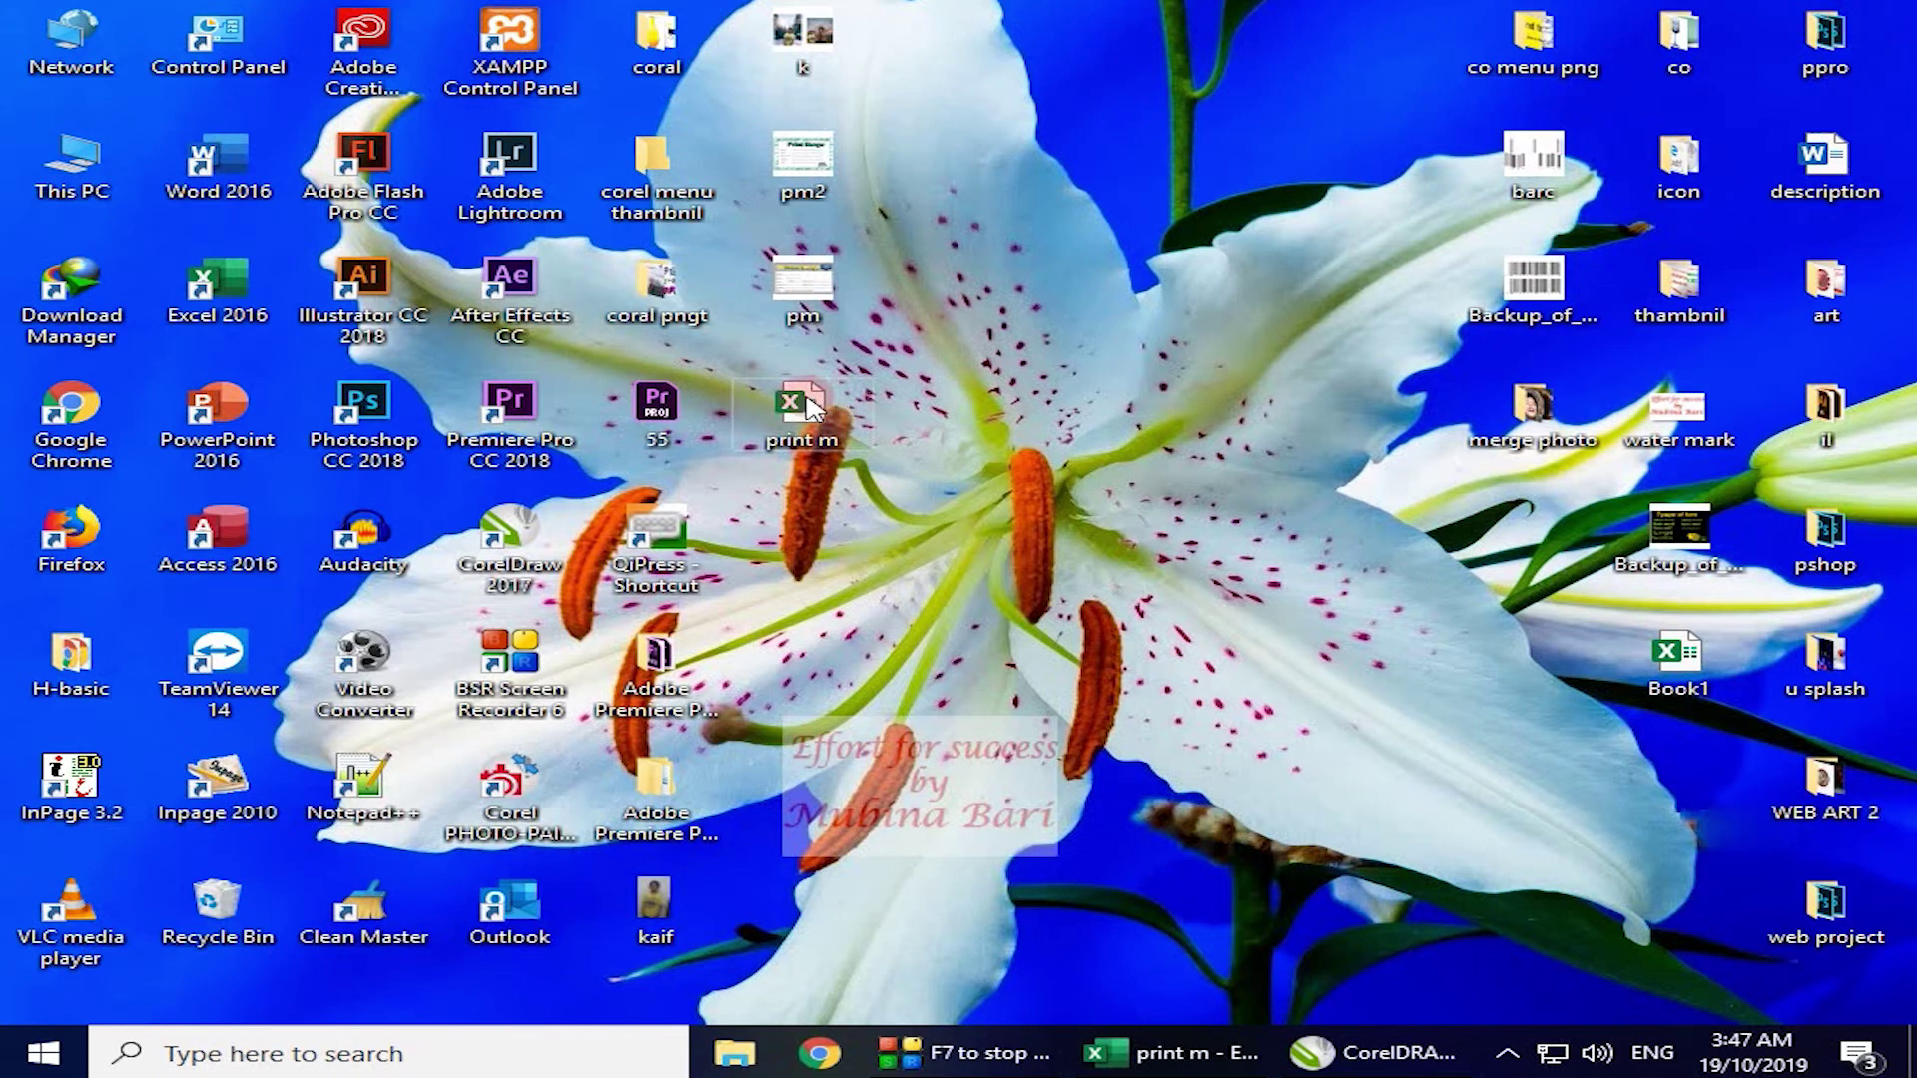
left_click(1188, 1053)
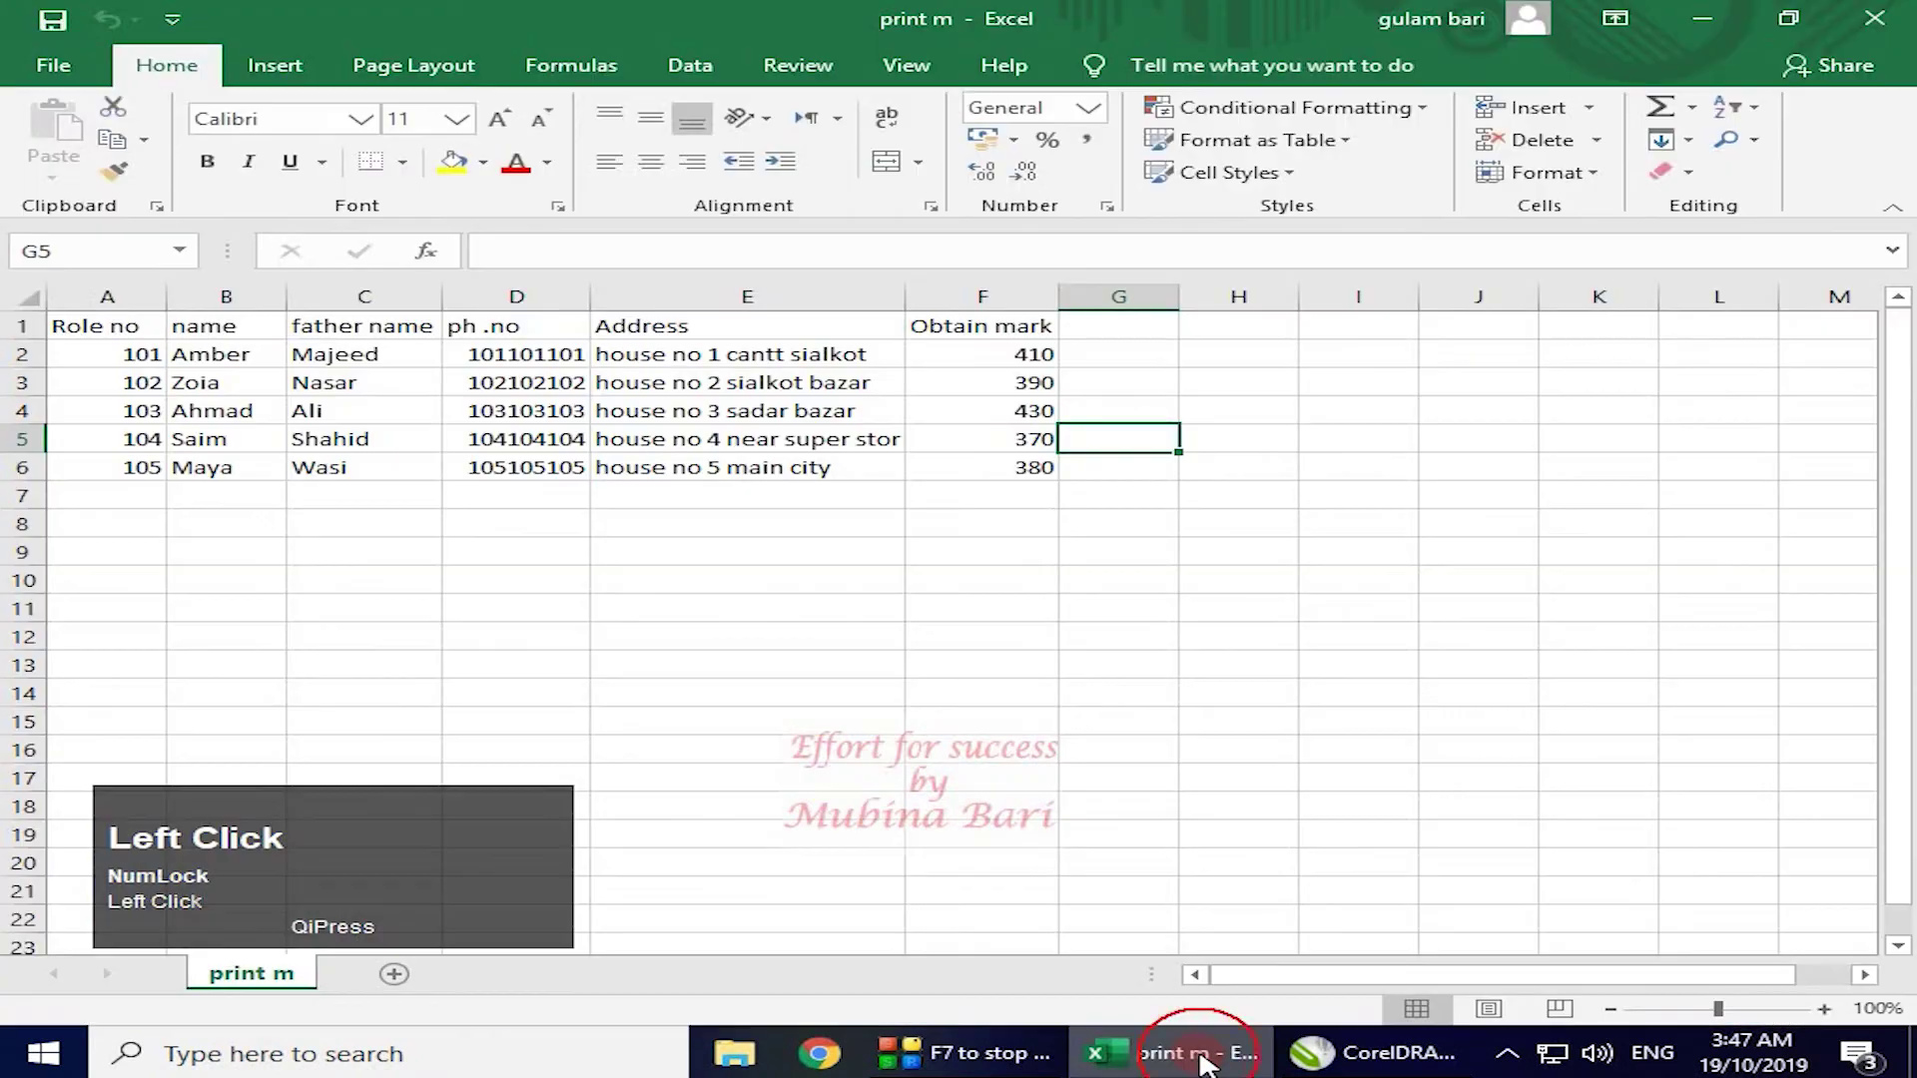
left_click(1873, 24)
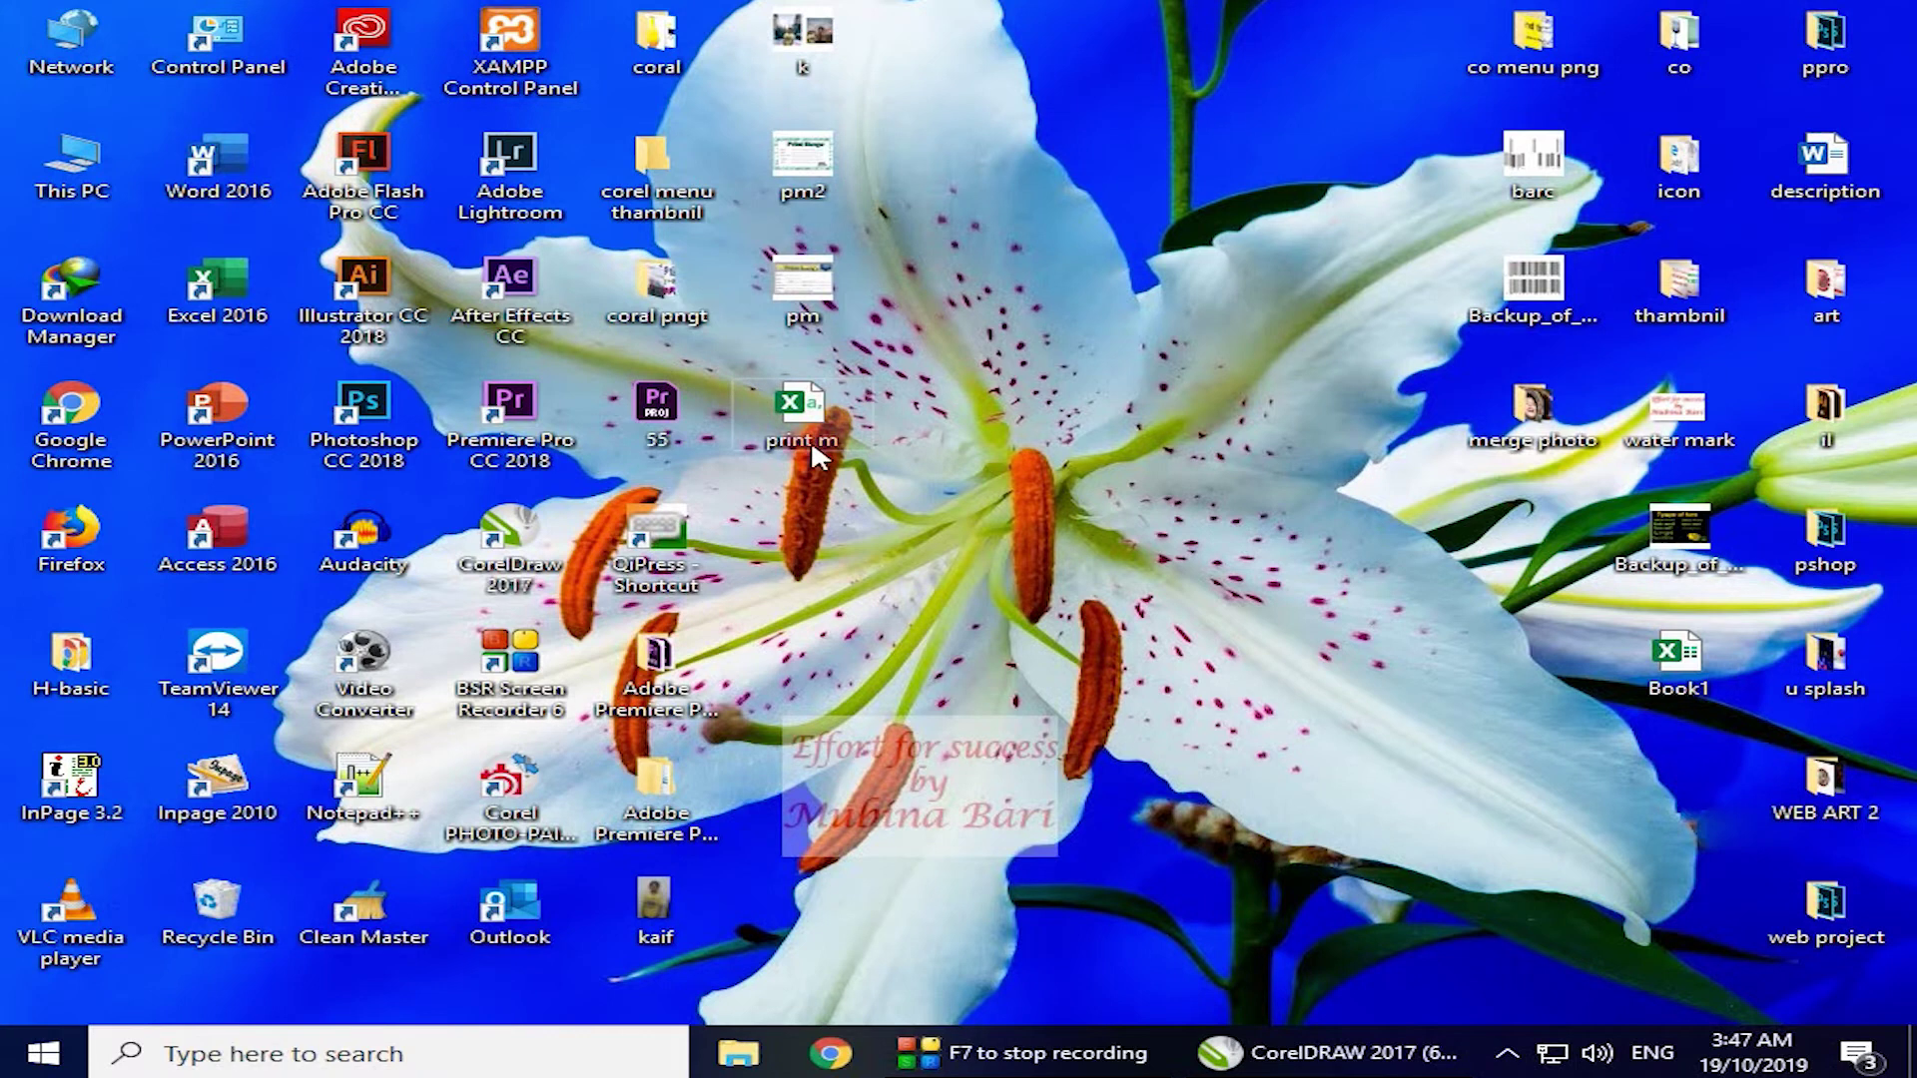
- Switch to CorelDRAW and create a print merge for pm.cdr that imports text from a file or an ODBC data source
left_click(1443, 1064)
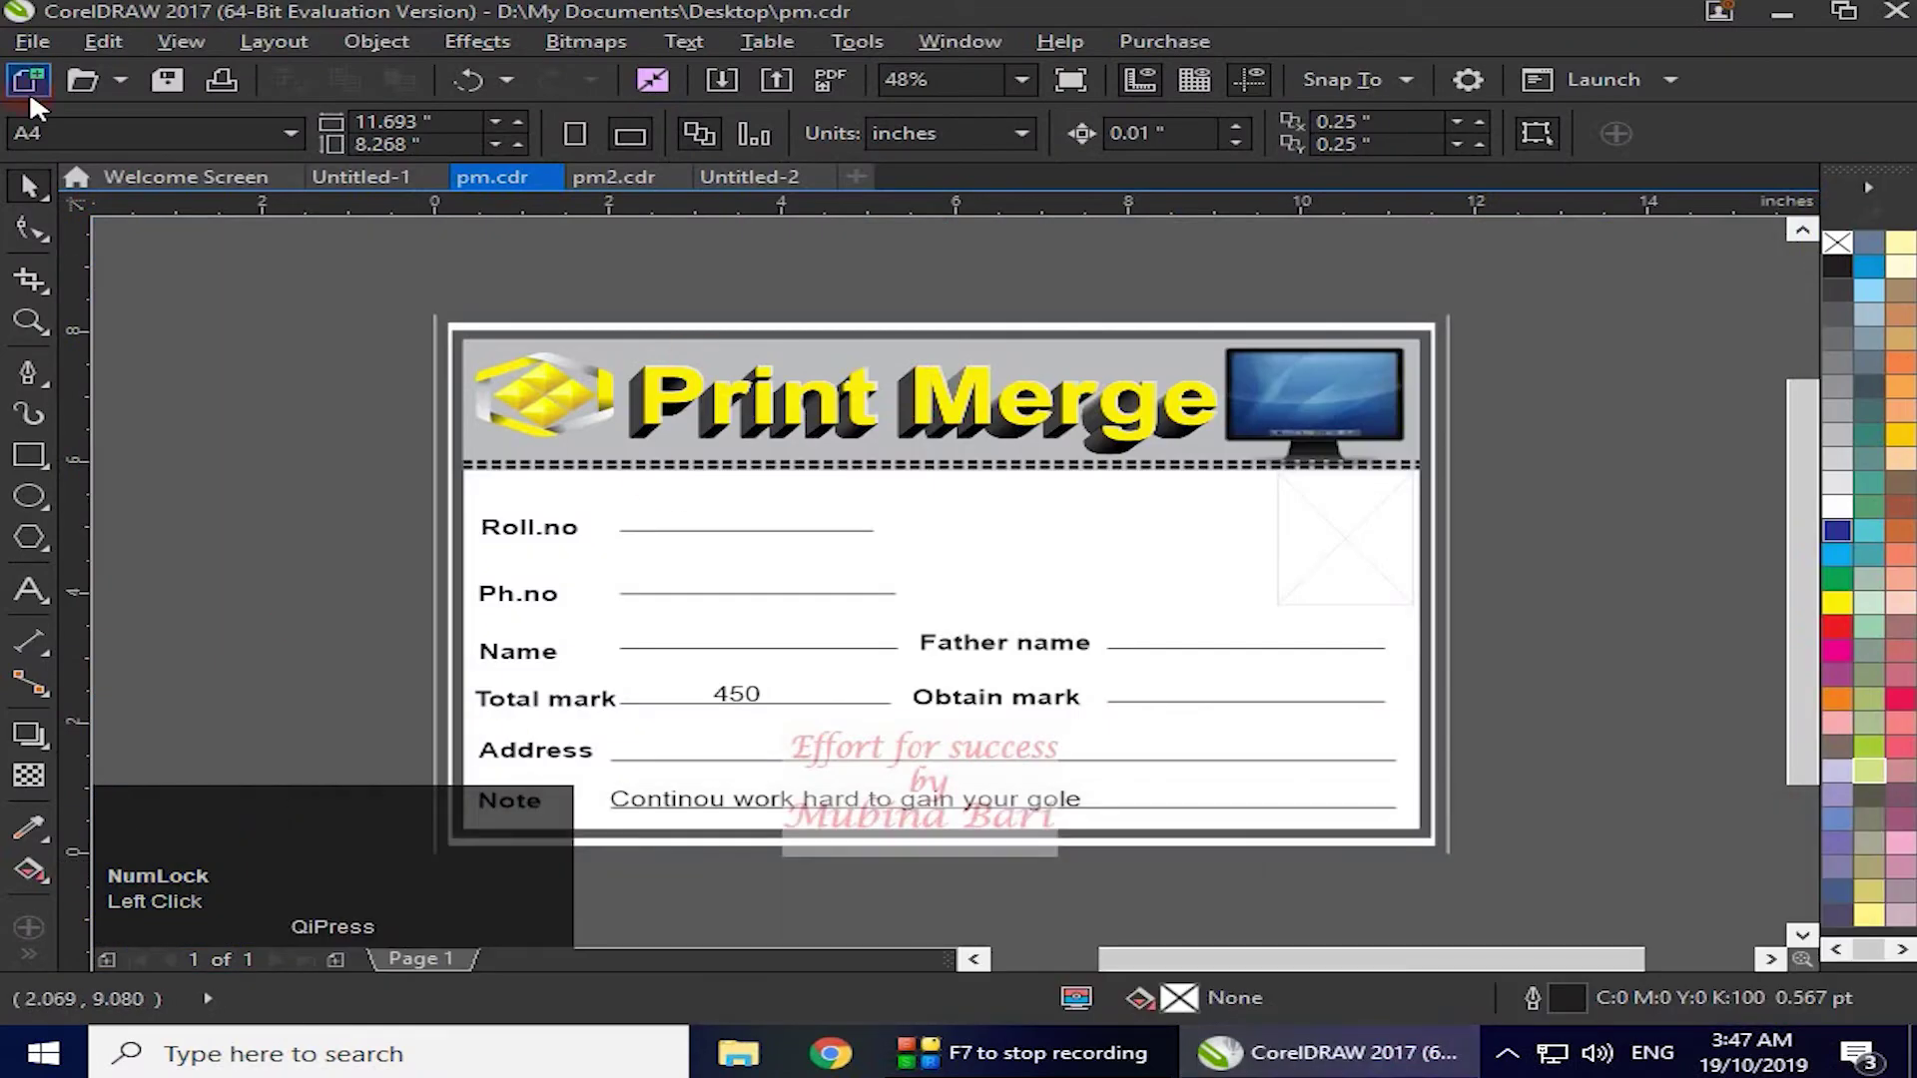
left_click(33, 42)
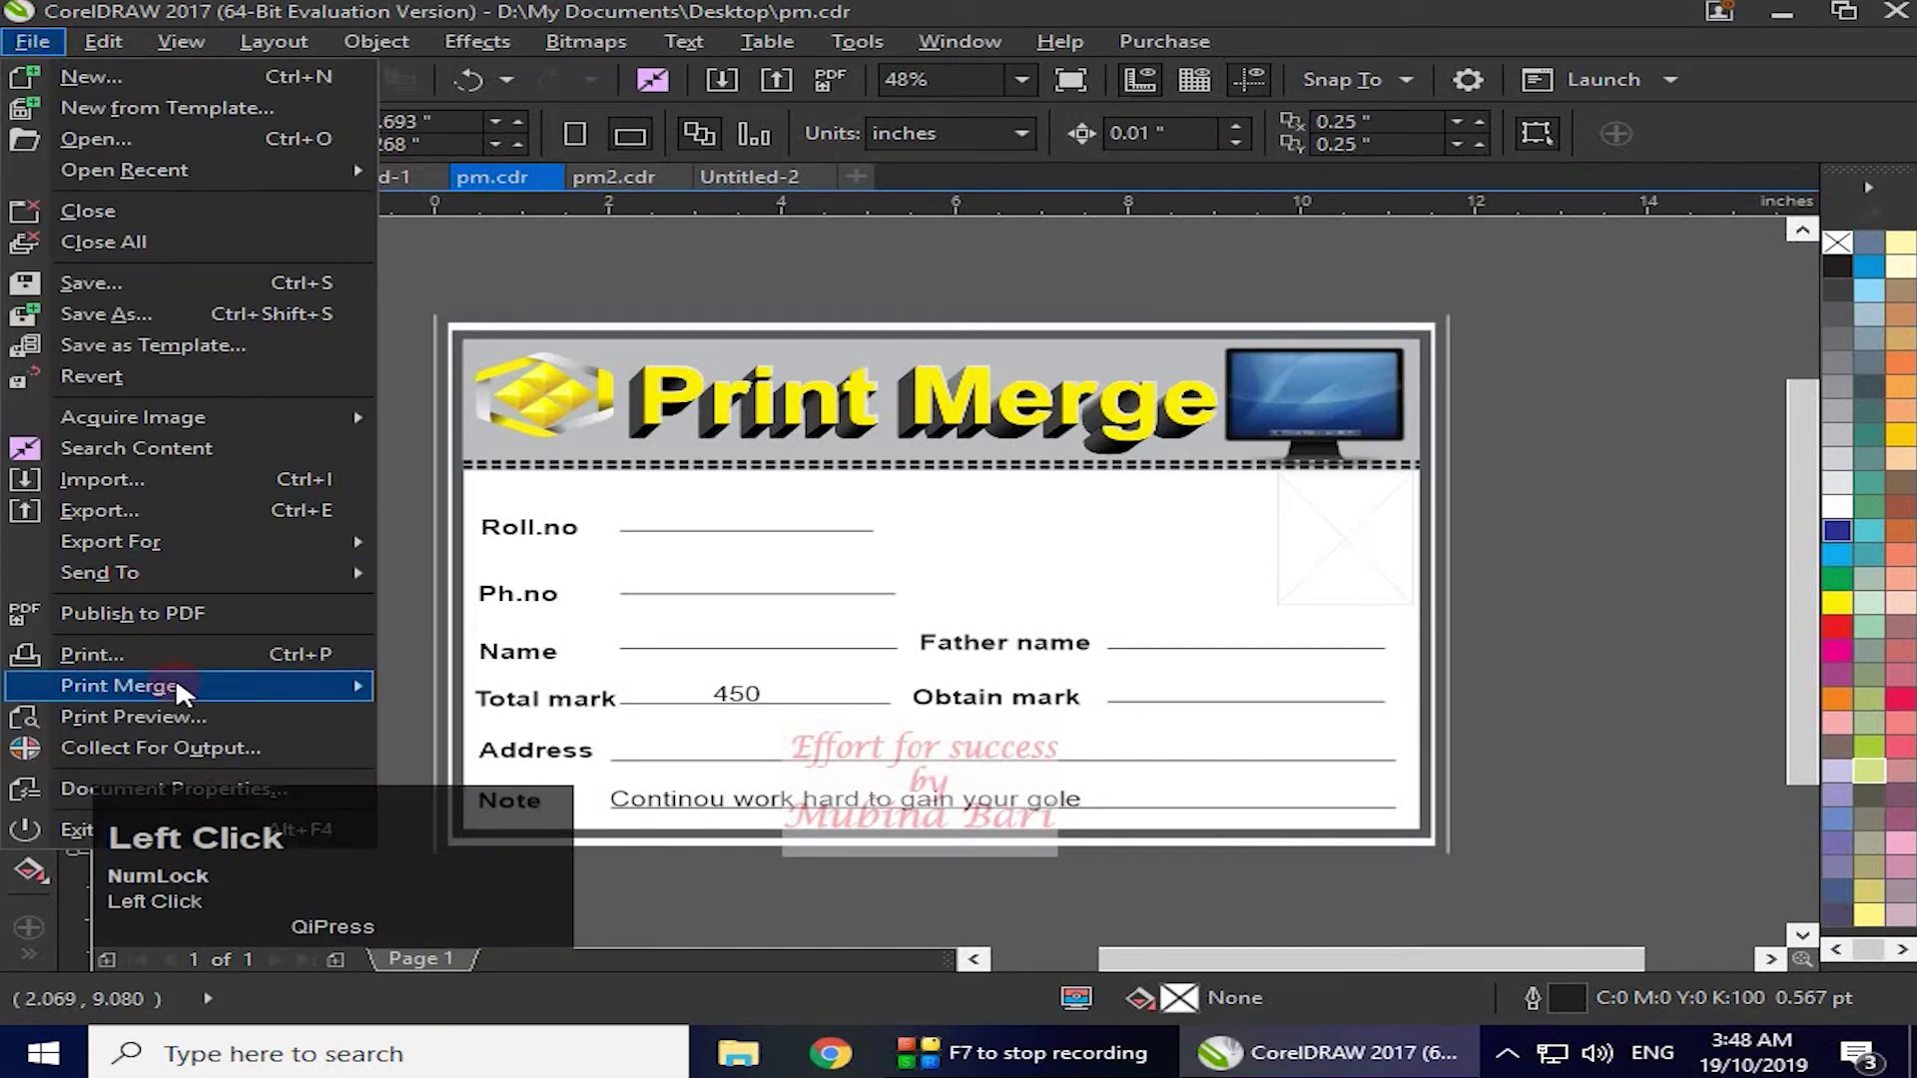
mouse_move(176, 686)
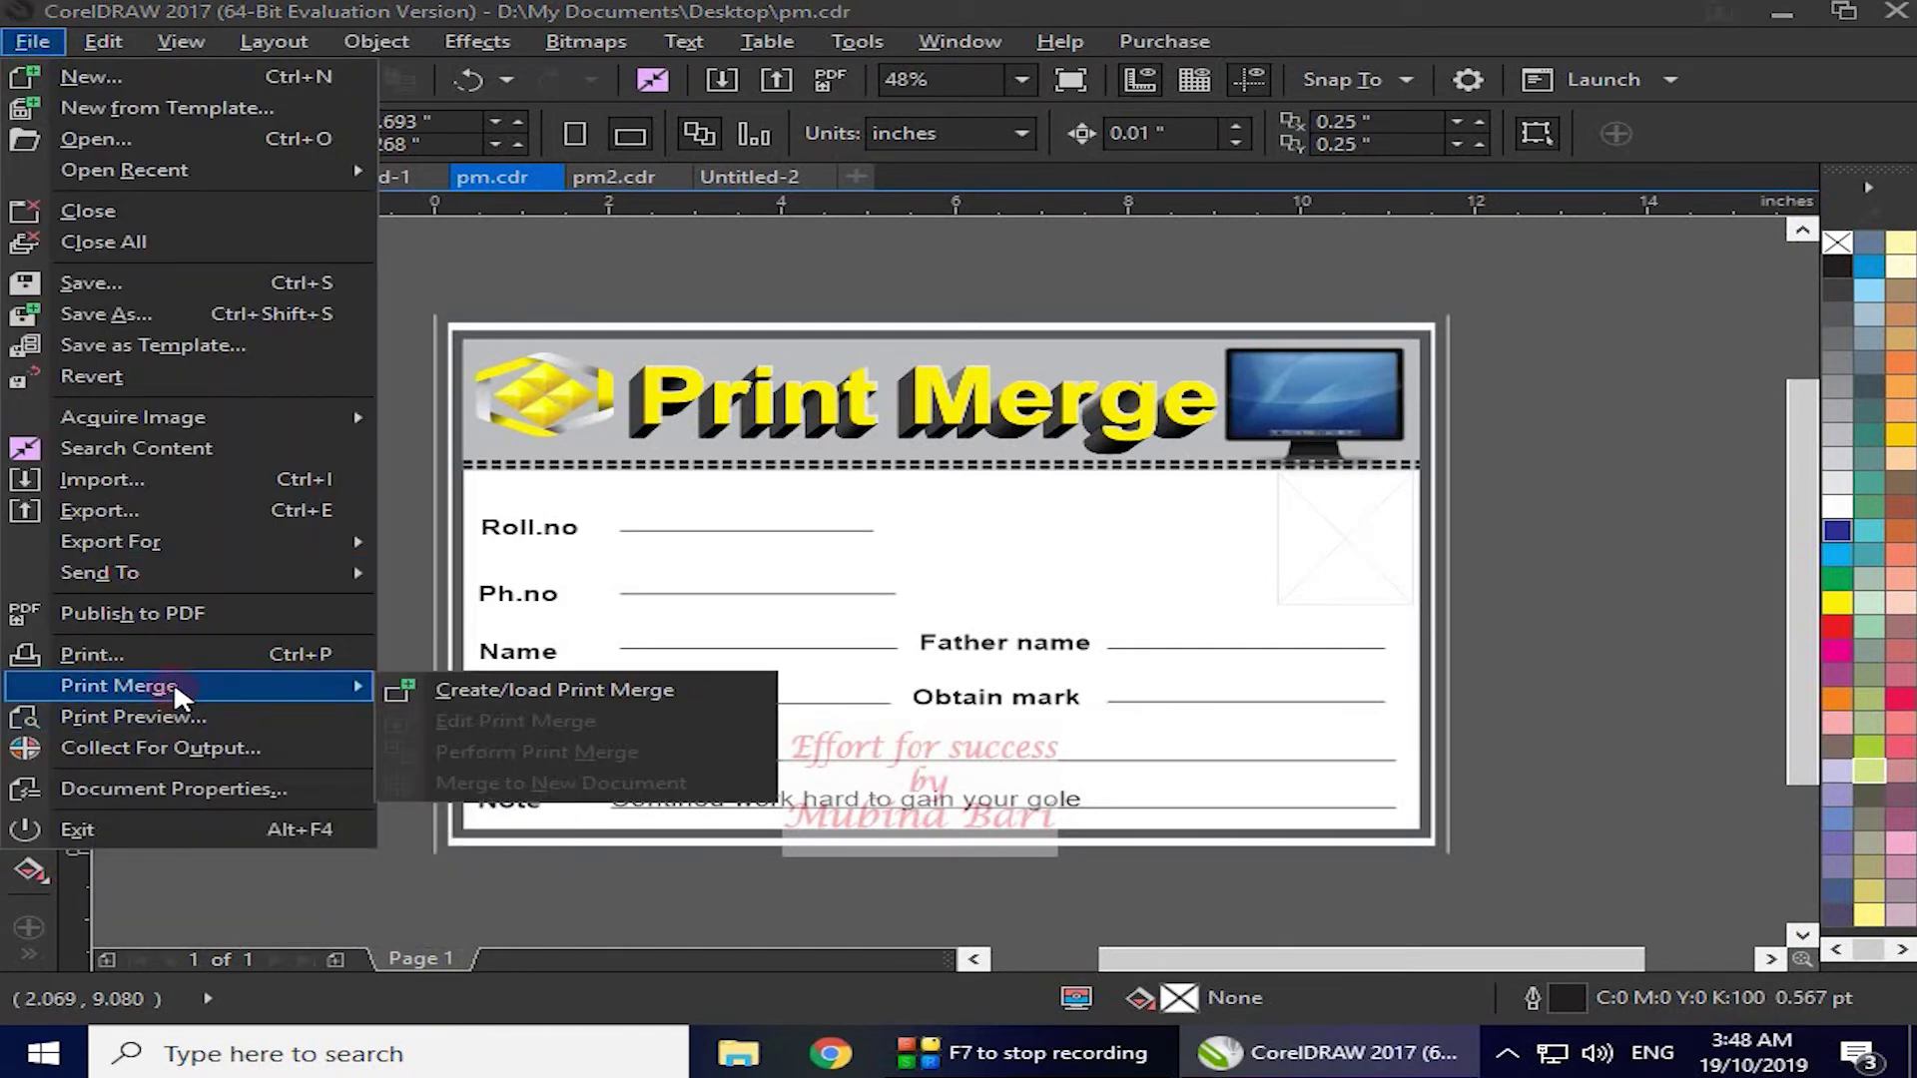
left_click(505, 699)
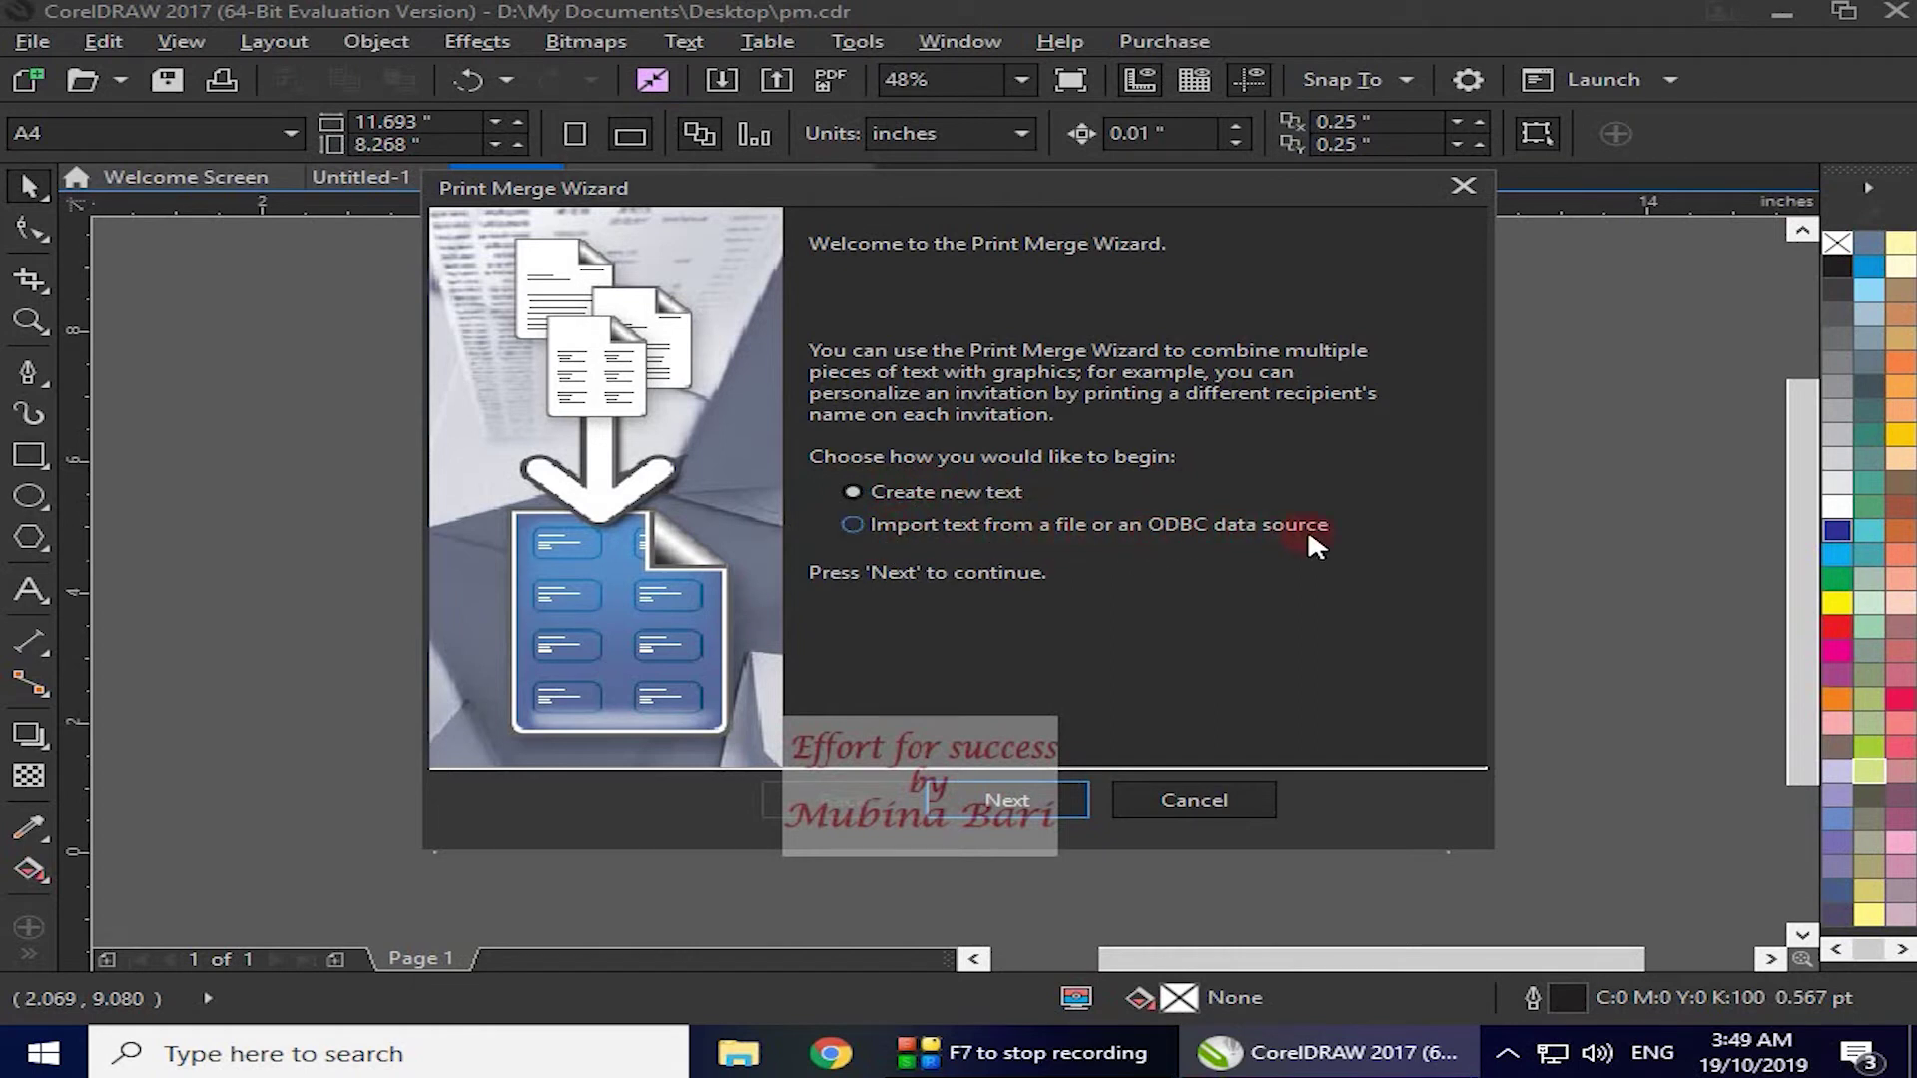
left_click(864, 529)
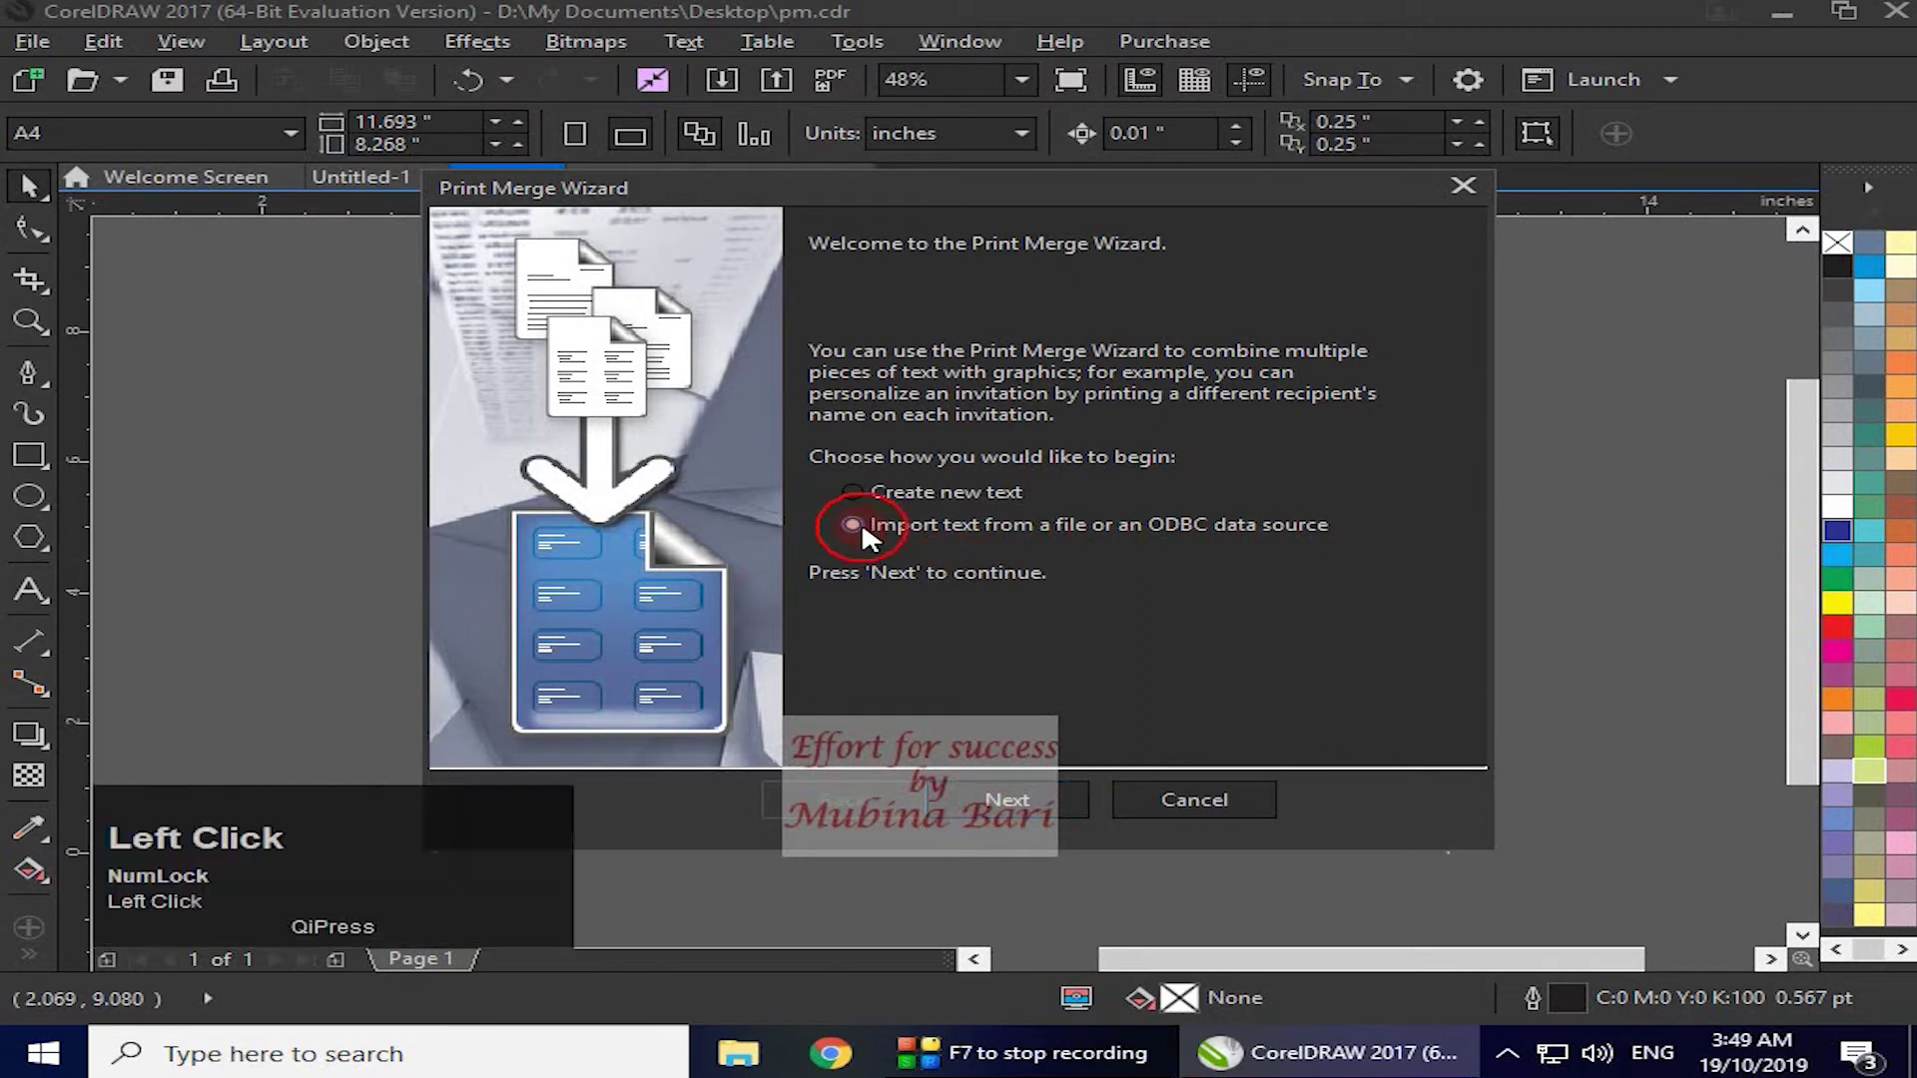
left_click(1034, 801)
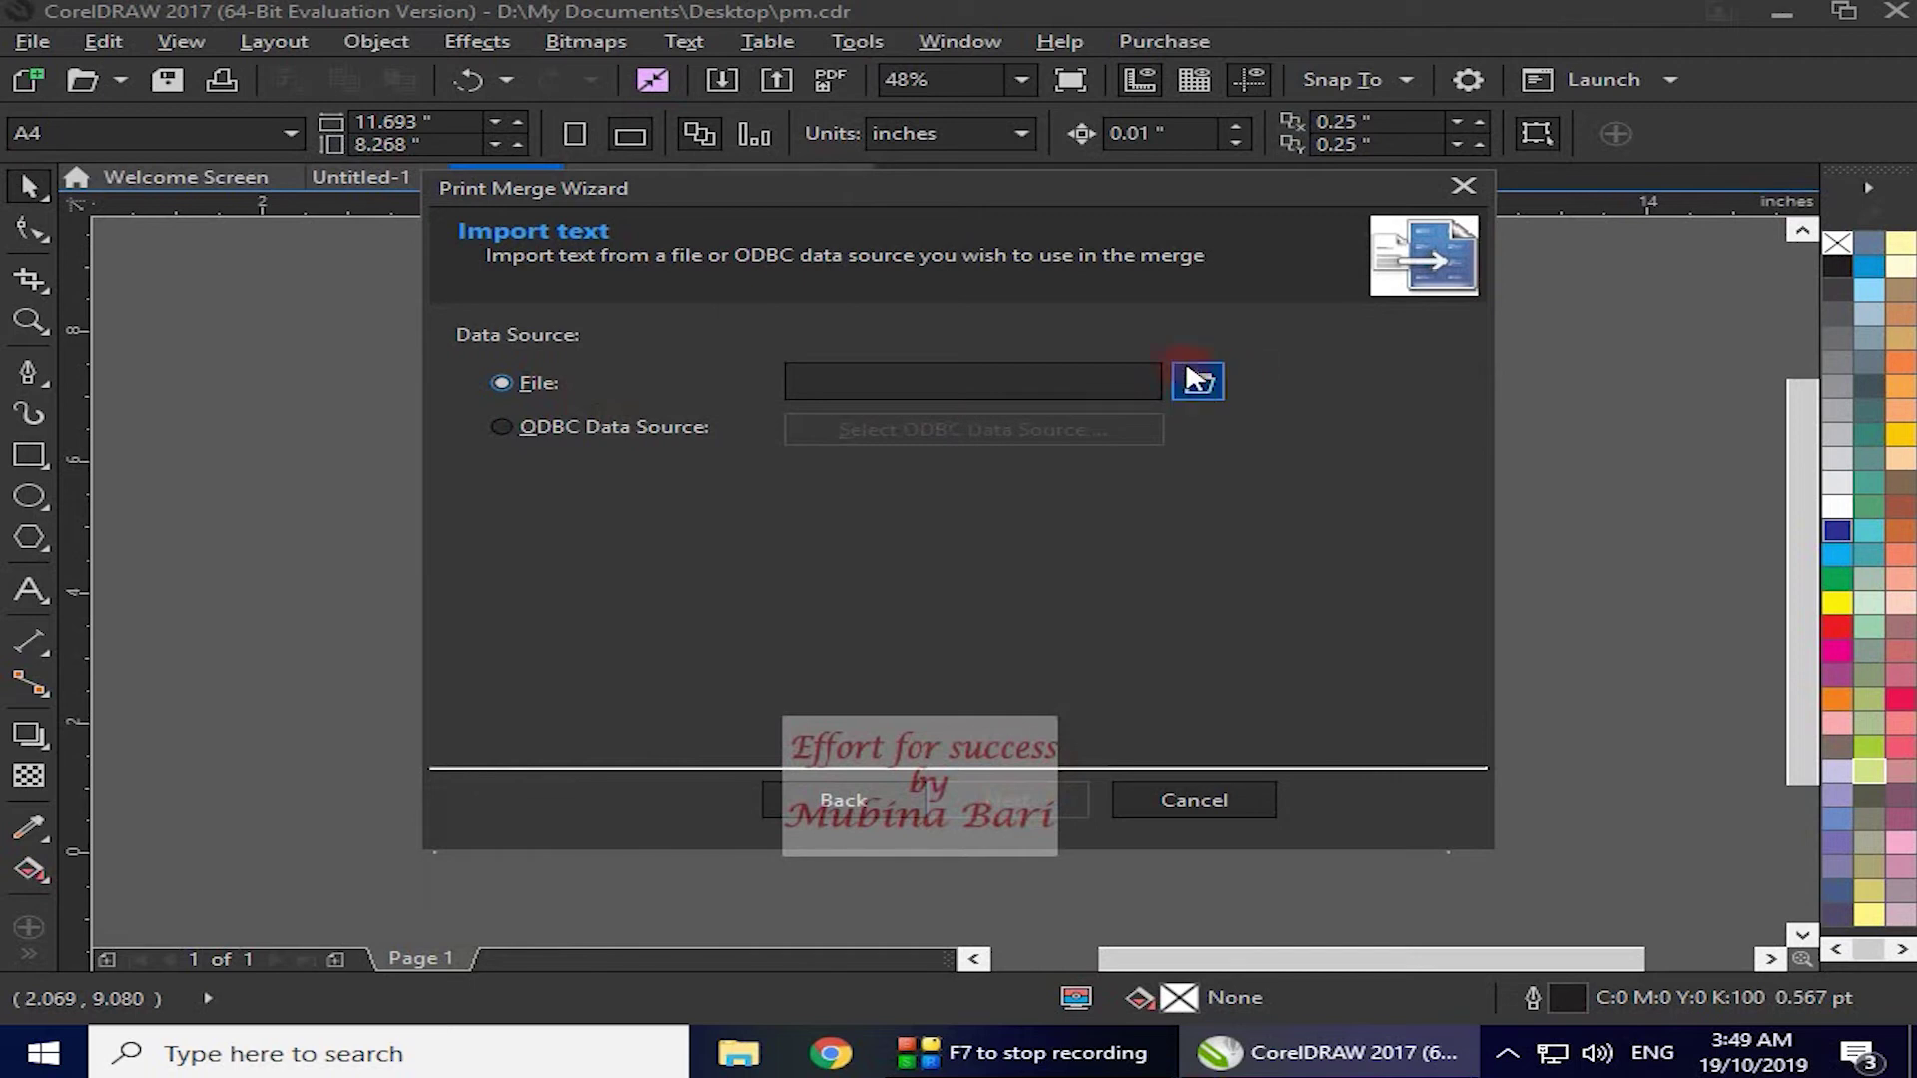
- Load the comma-separated file print m from the Desktop as the merge data source and continue to the merge fields
left_click(1202, 385)
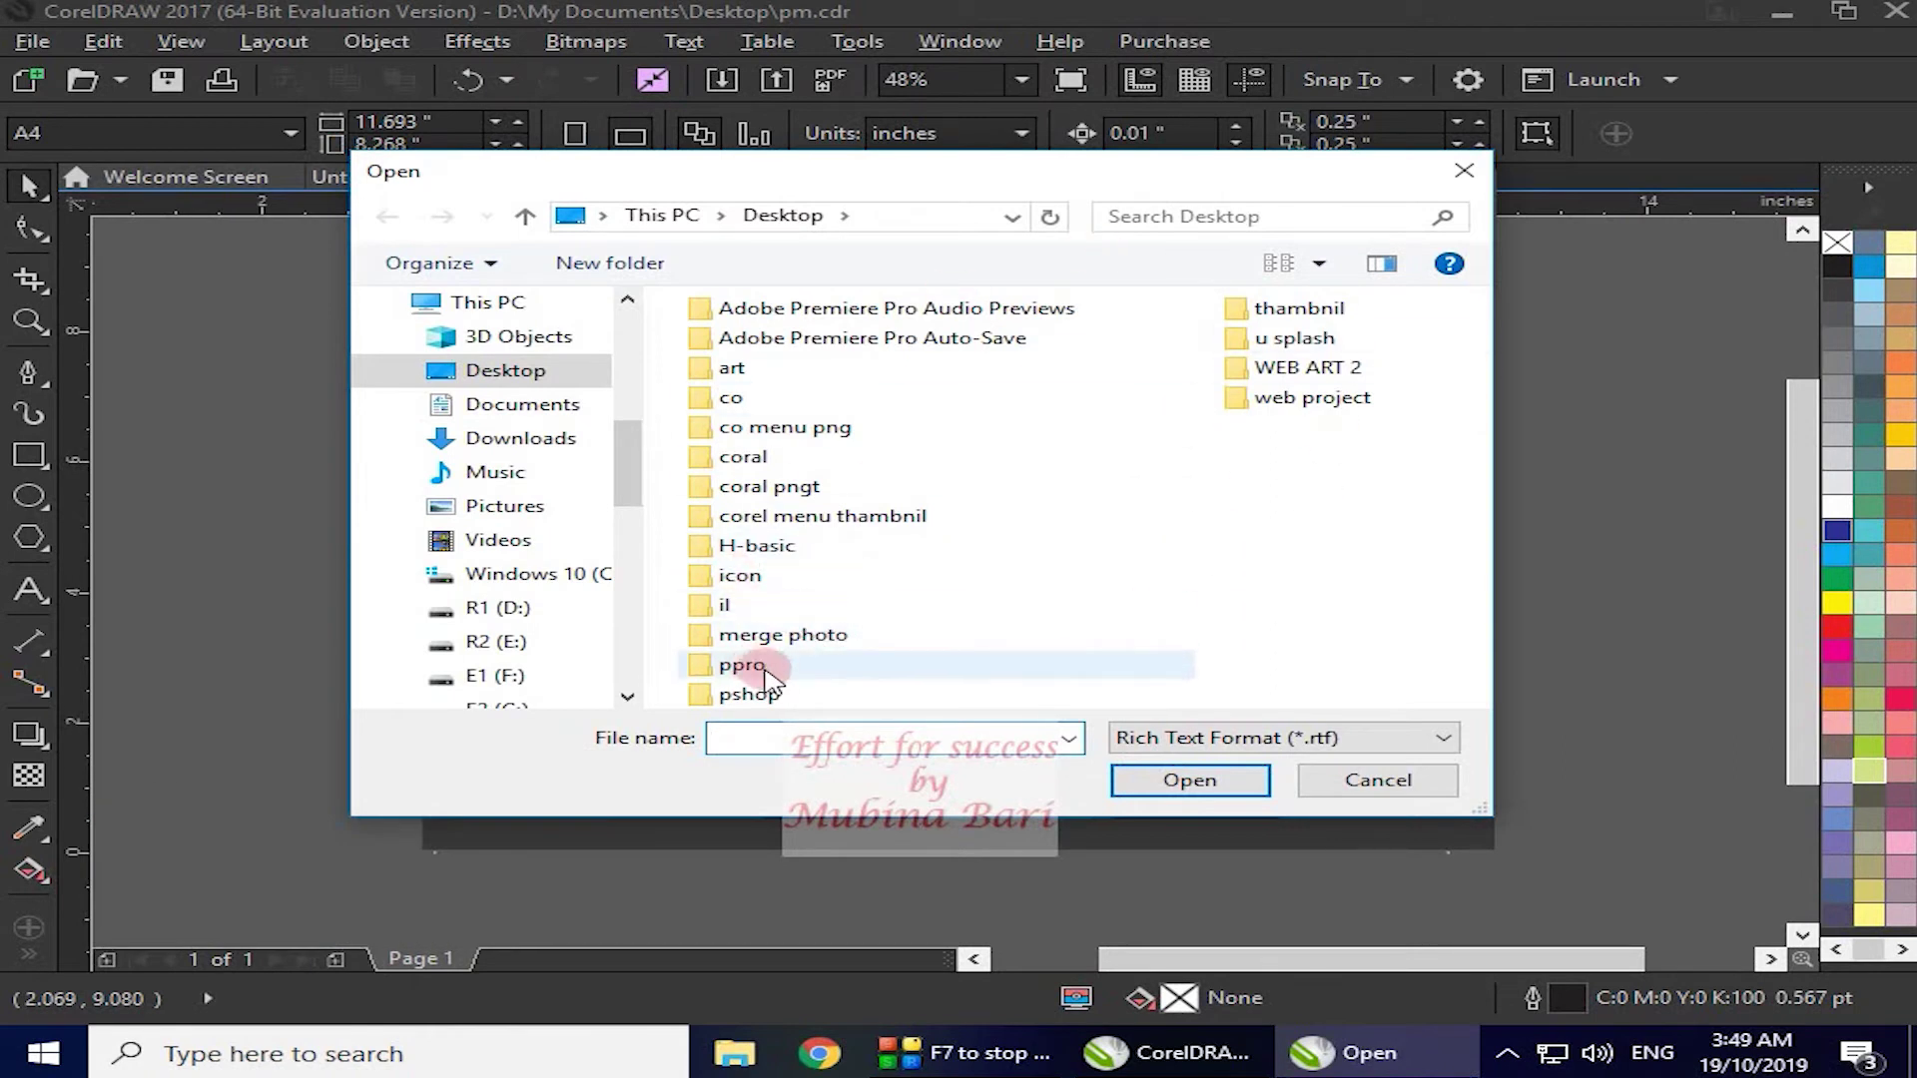
left_click(1438, 736)
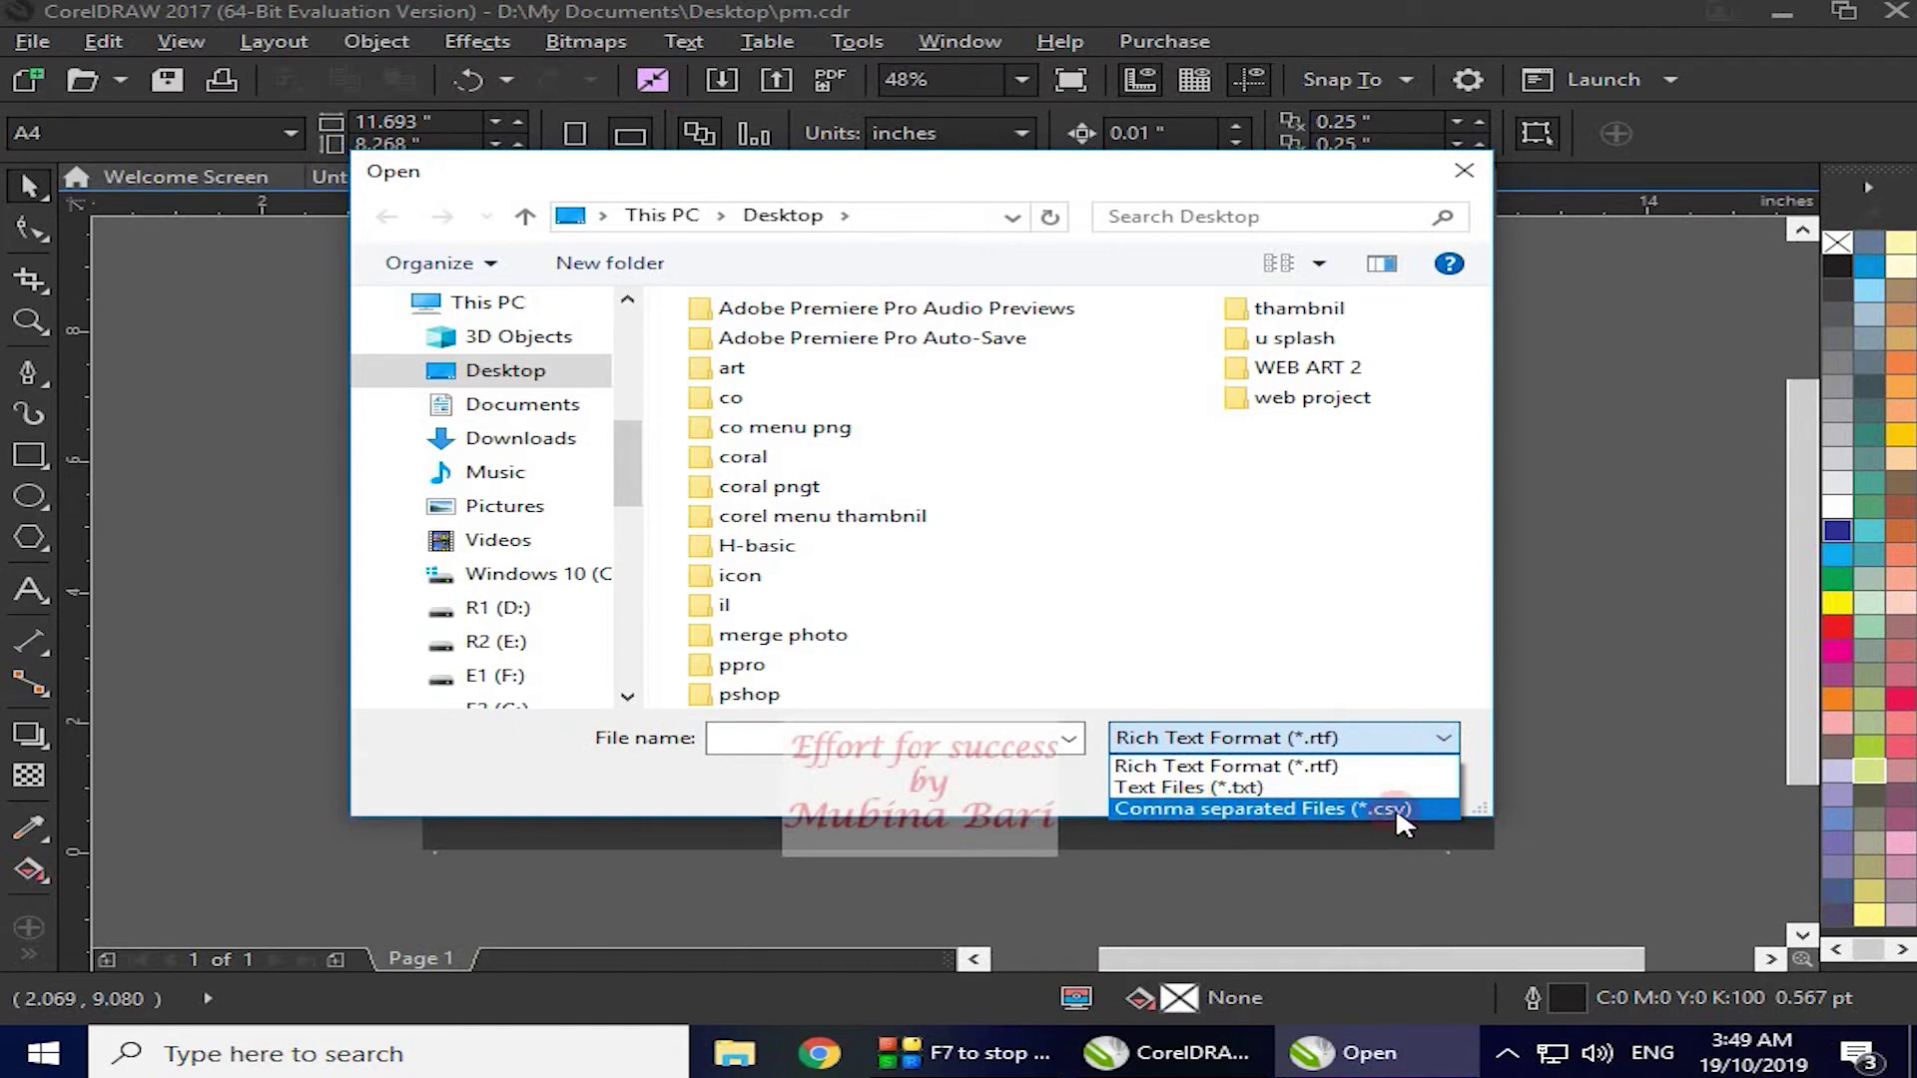
left_click(1318, 811)
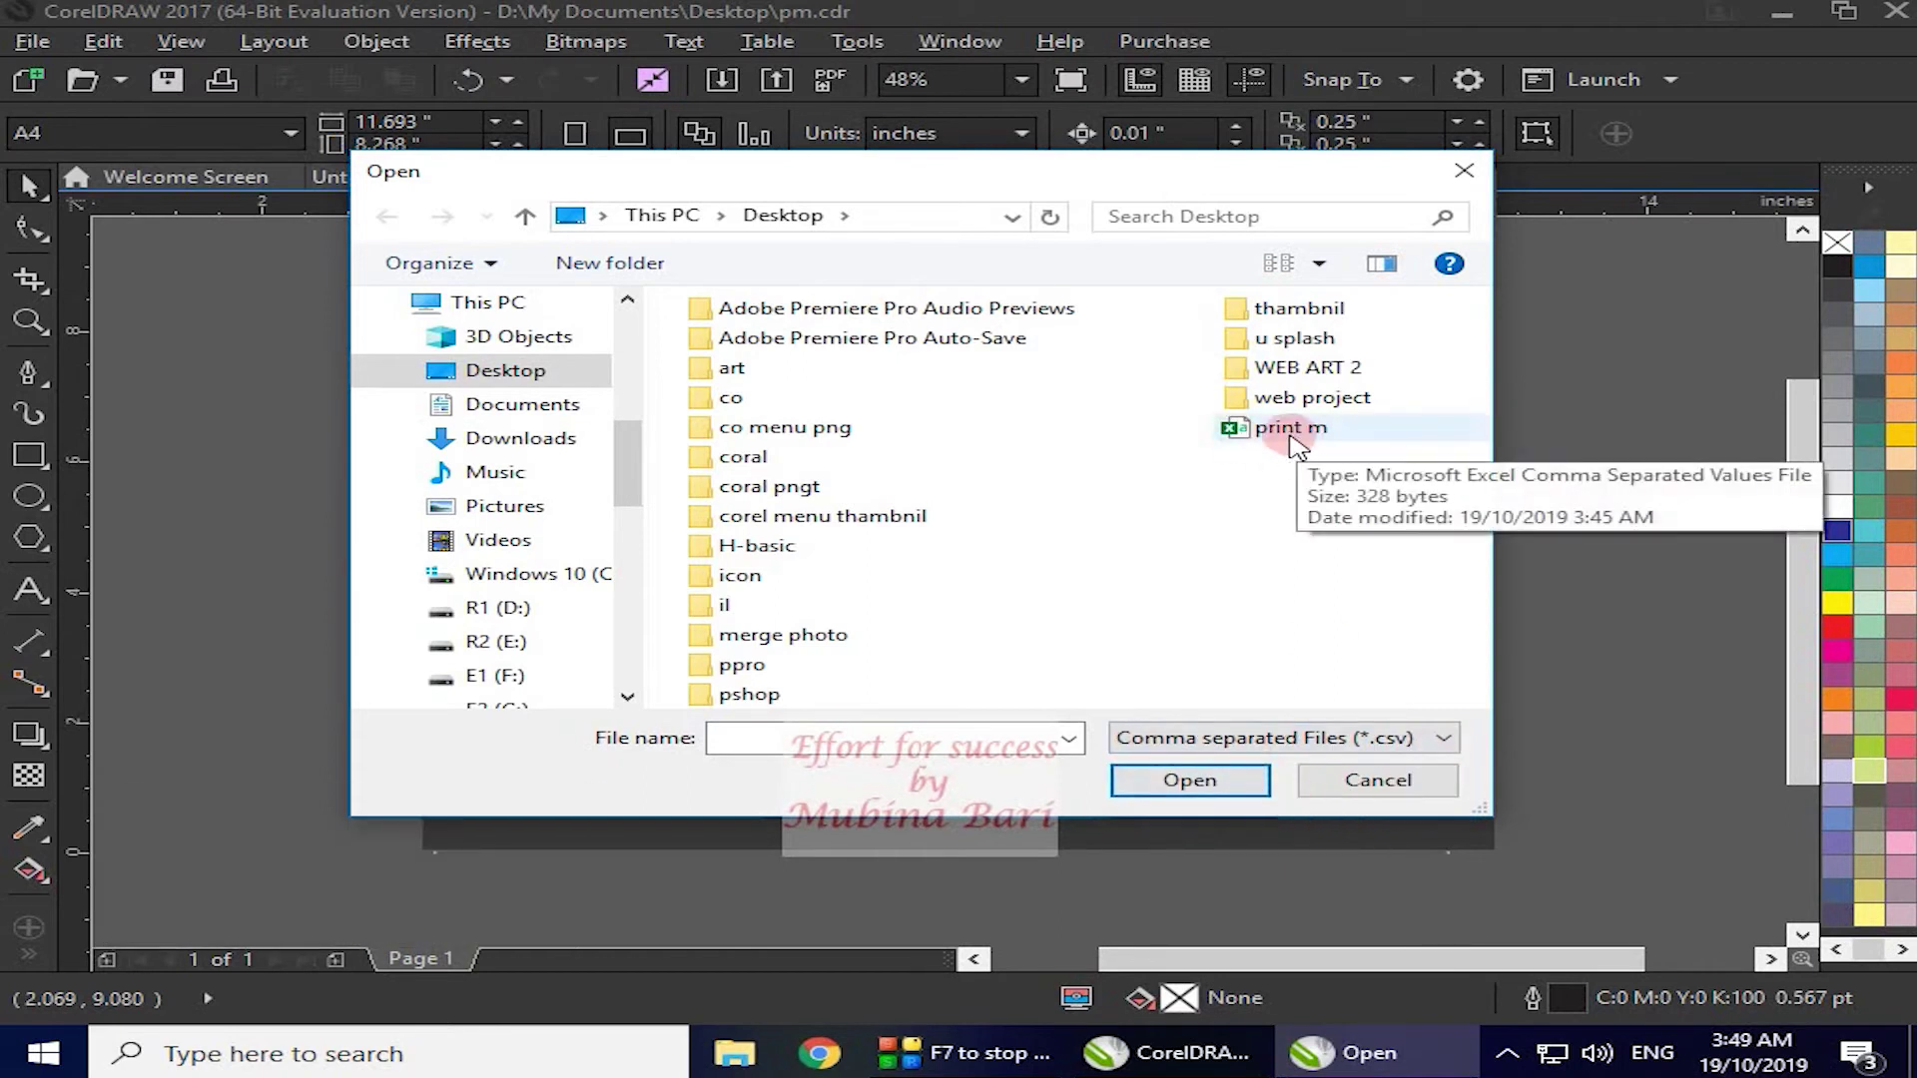
left_click(1288, 431)
left_click(1188, 781)
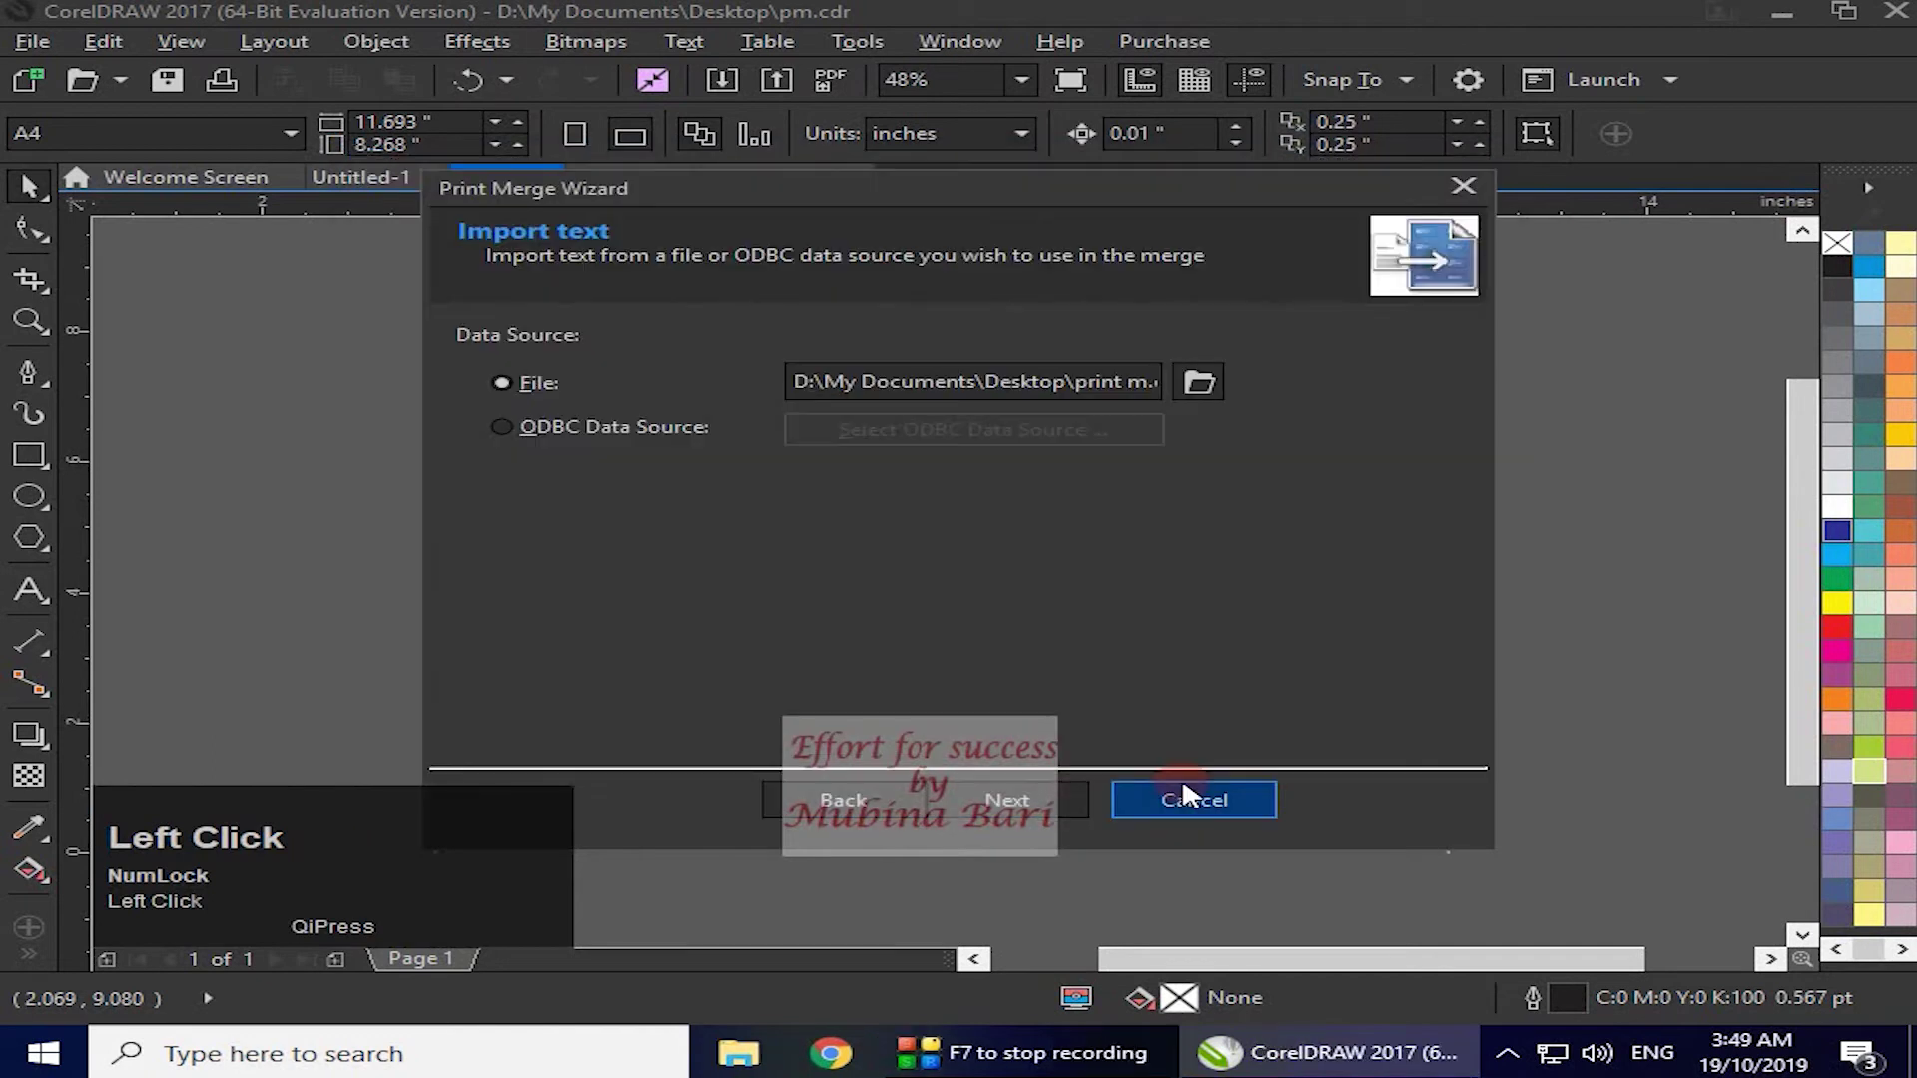
left_click(1062, 805)
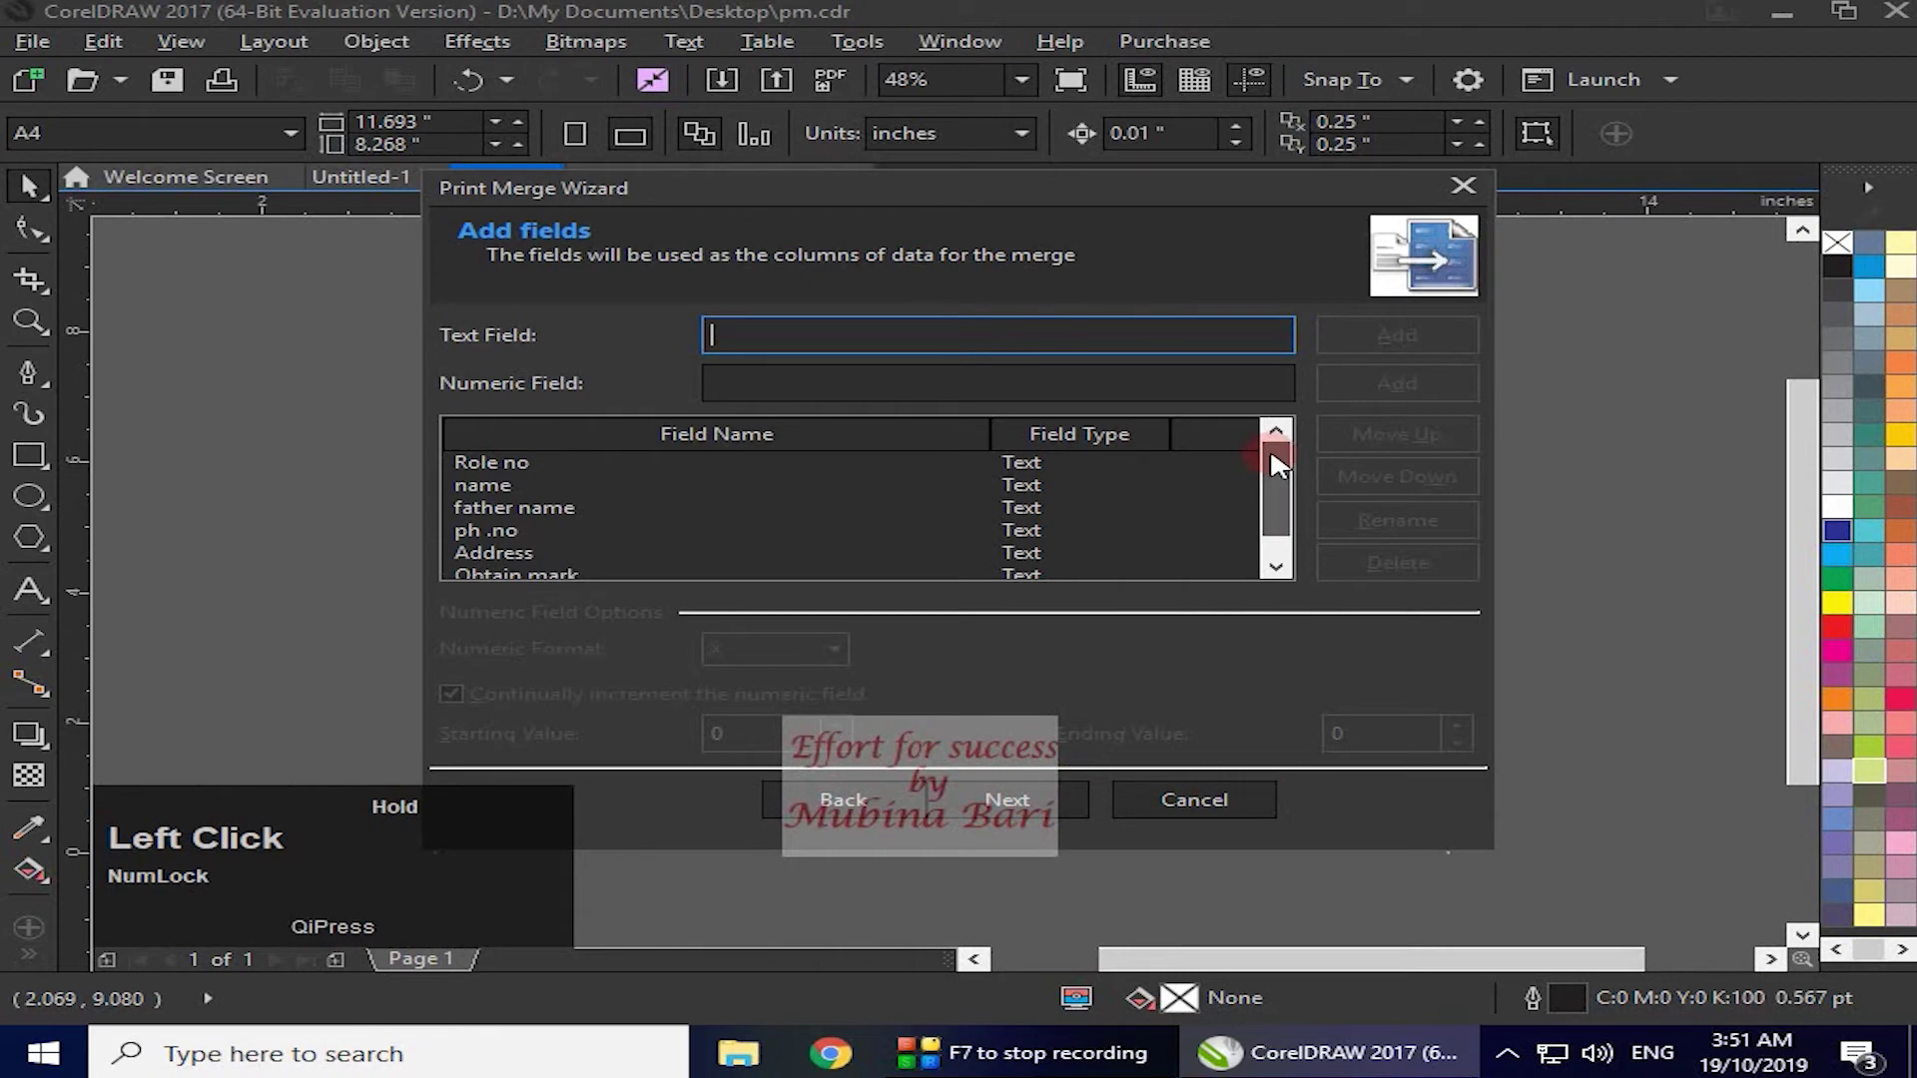
- Look over the imported merge fields, enter "merge field" as the text field name, and continue to the records
mouse_move(1270, 459)
left_mouse_down()
mouse_move(1267, 501)
mouse_move(1266, 481)
left_mouse_up()
left_click_drag(1259, 465, 1254, 473)
left_click(727, 333)
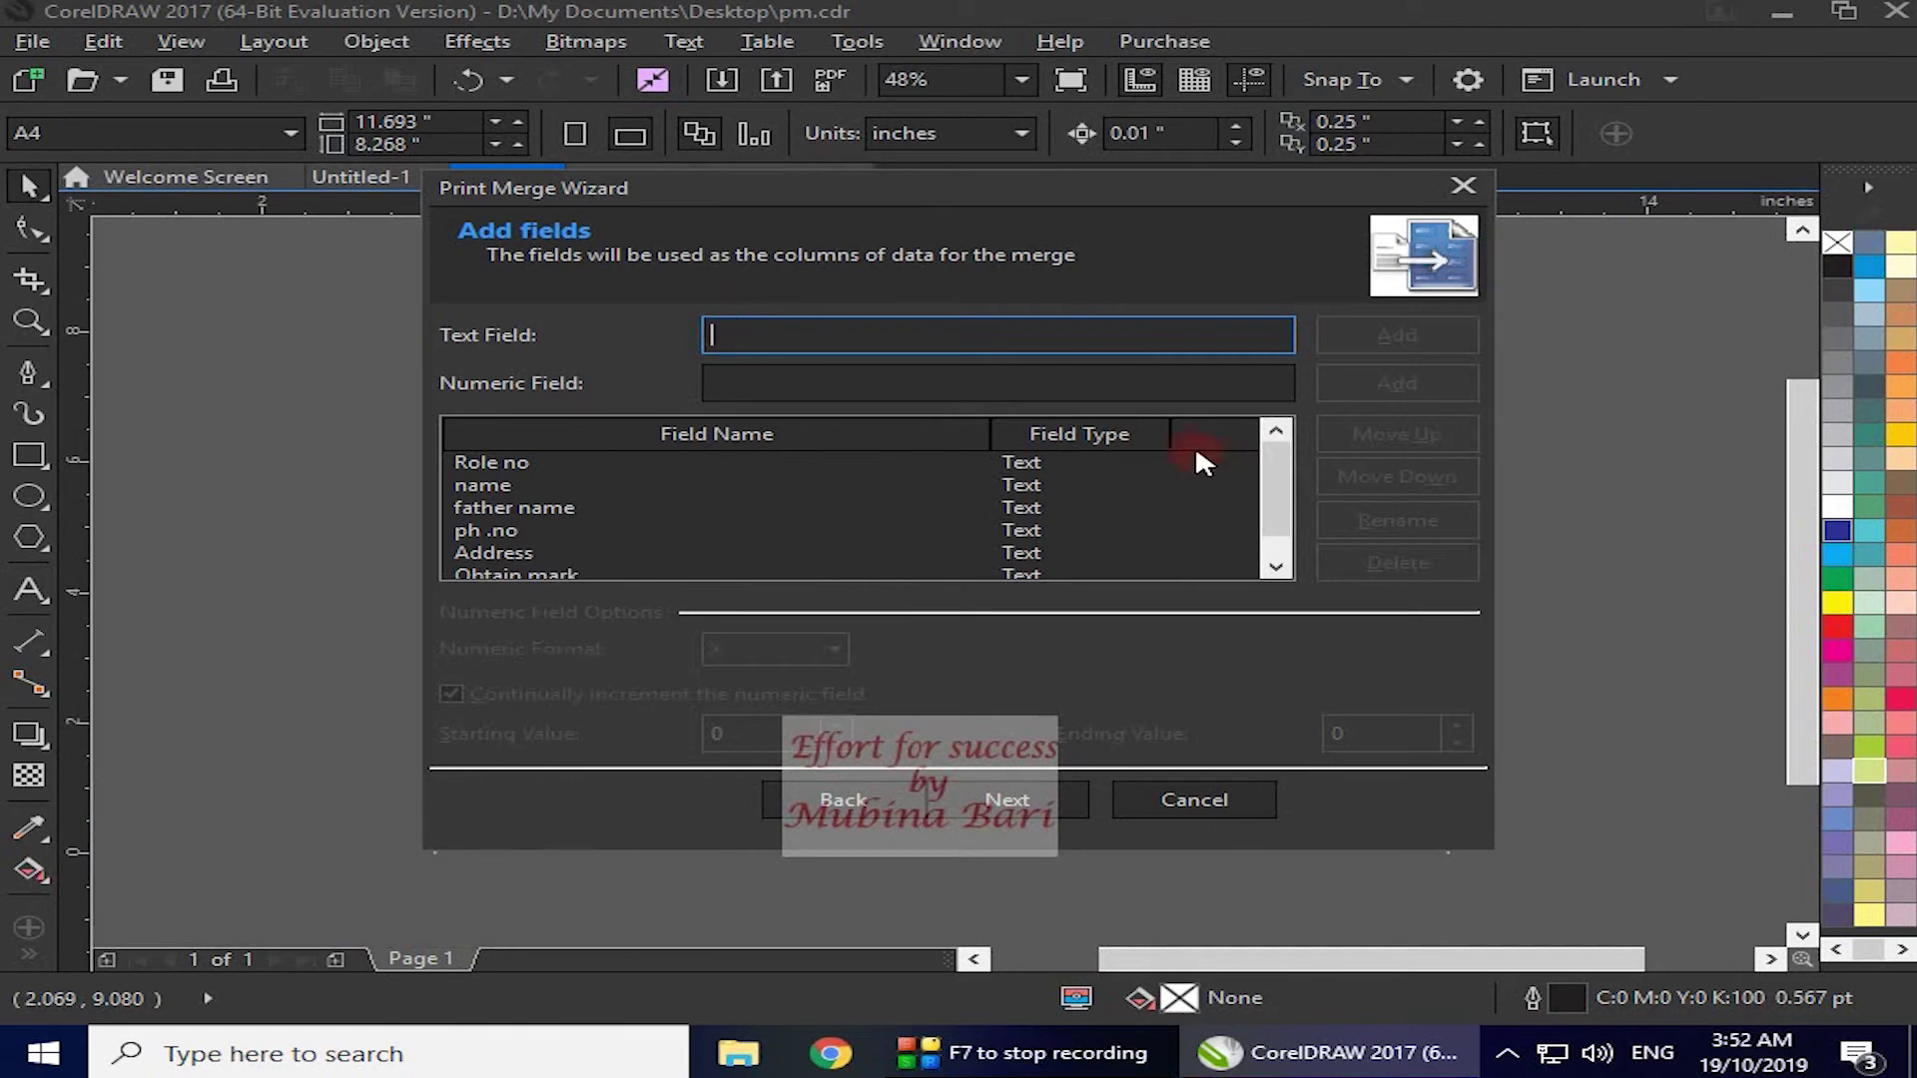
type("merge field")
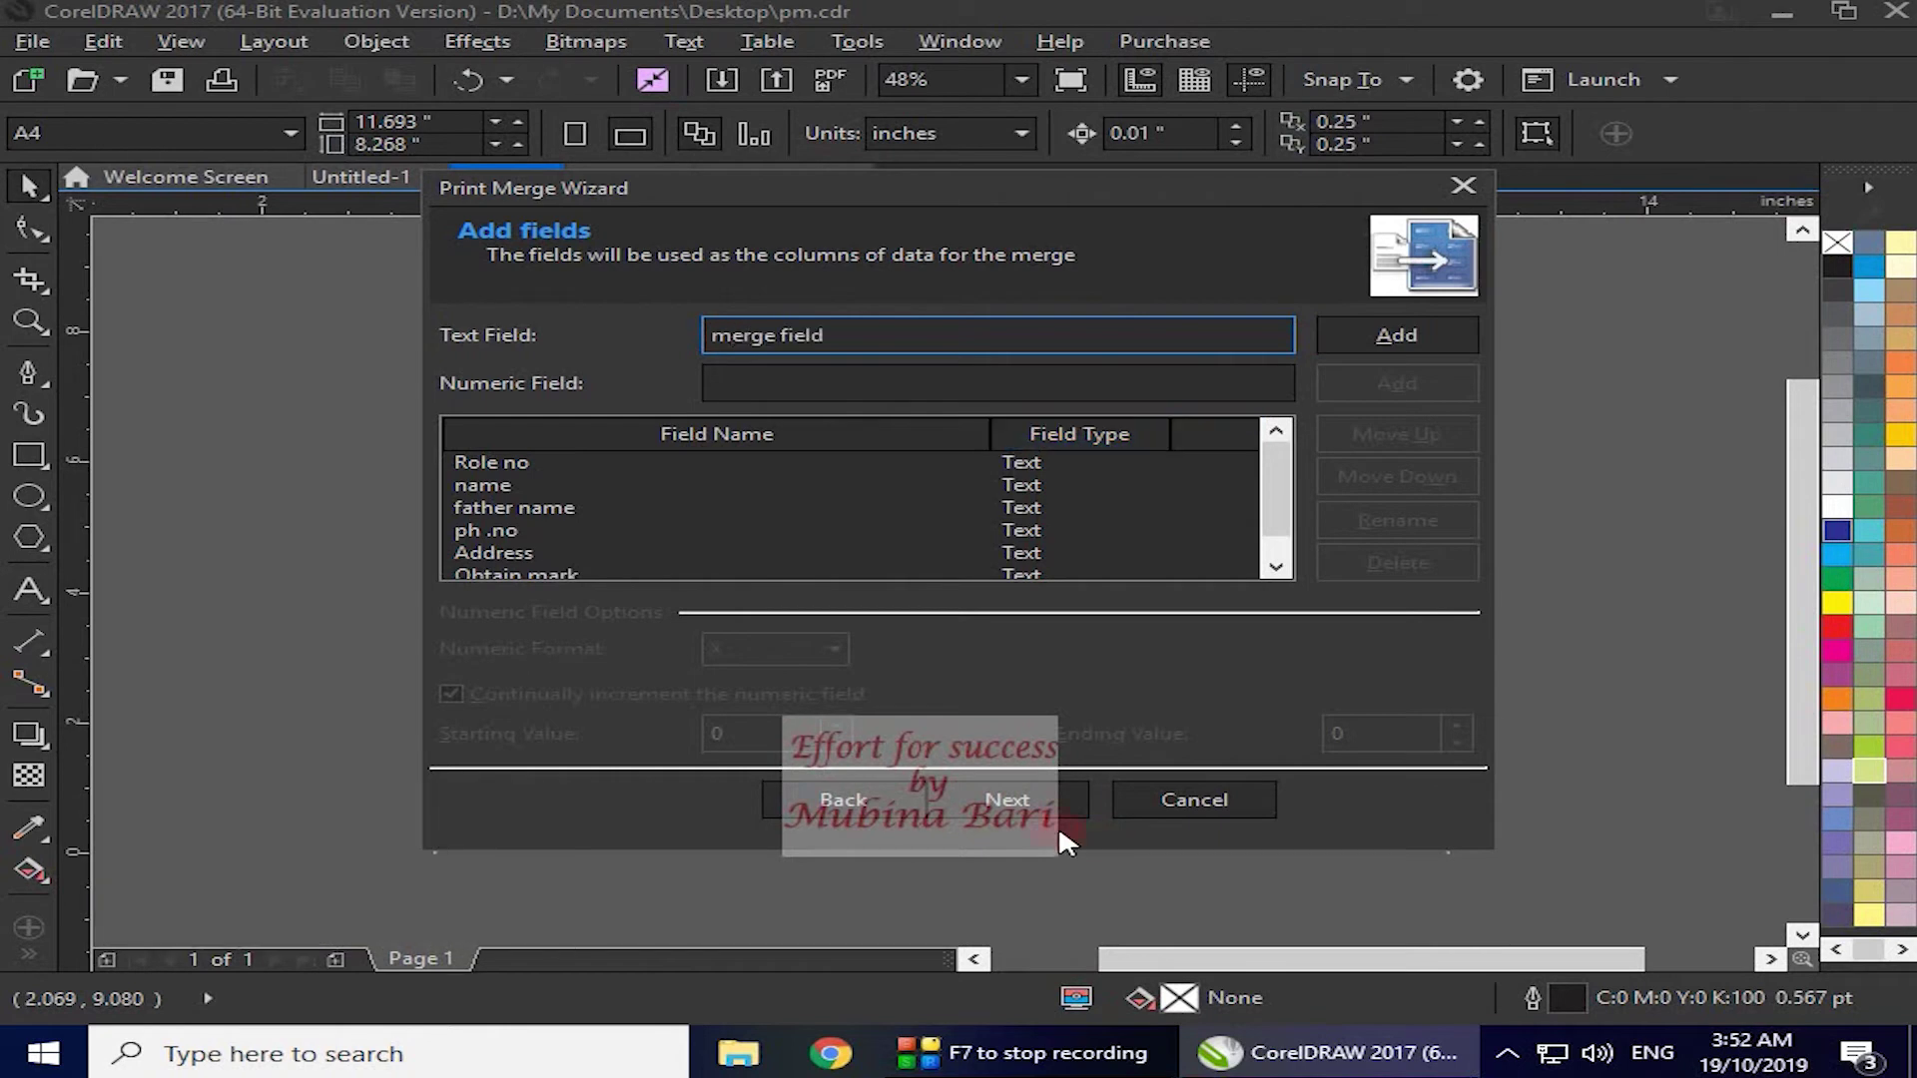
left_click(1007, 800)
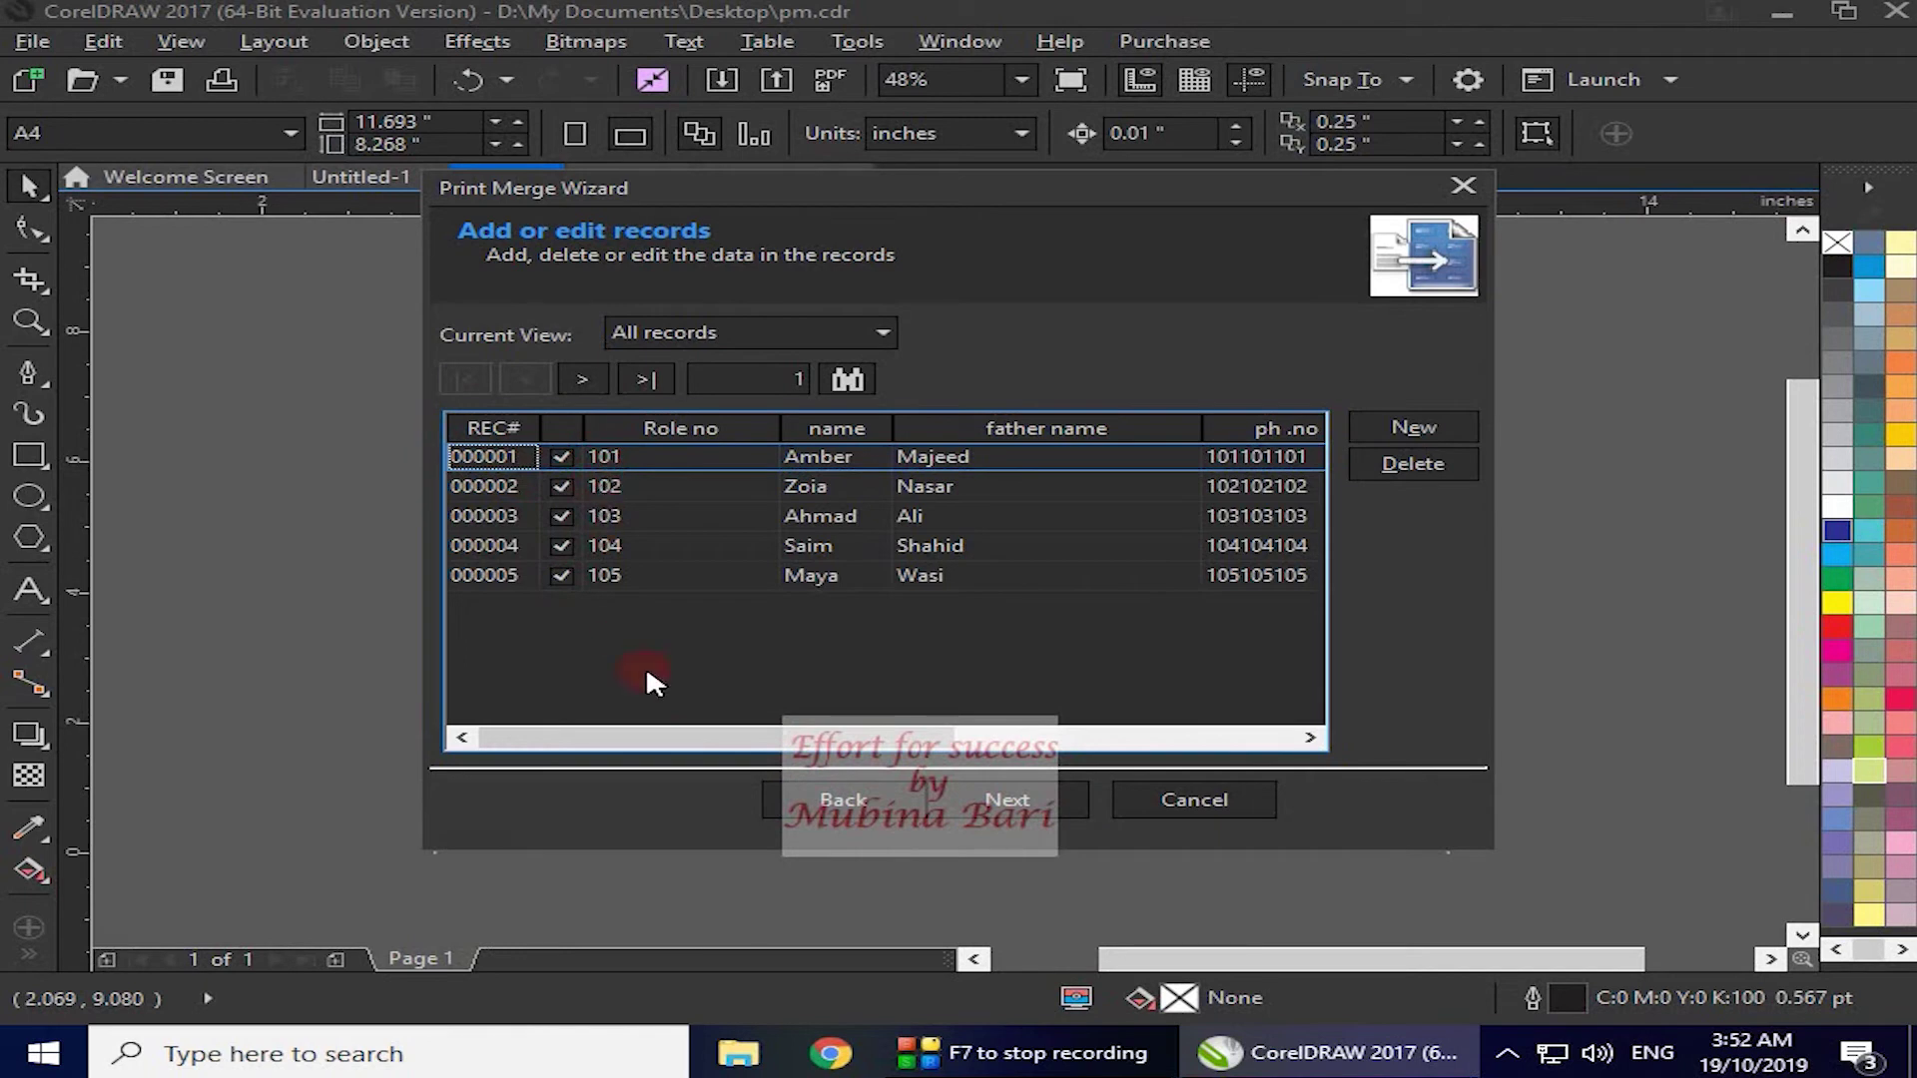
- Examine the imported records across their columns in the print merge data table
left_click_drag(663, 740, 739, 744)
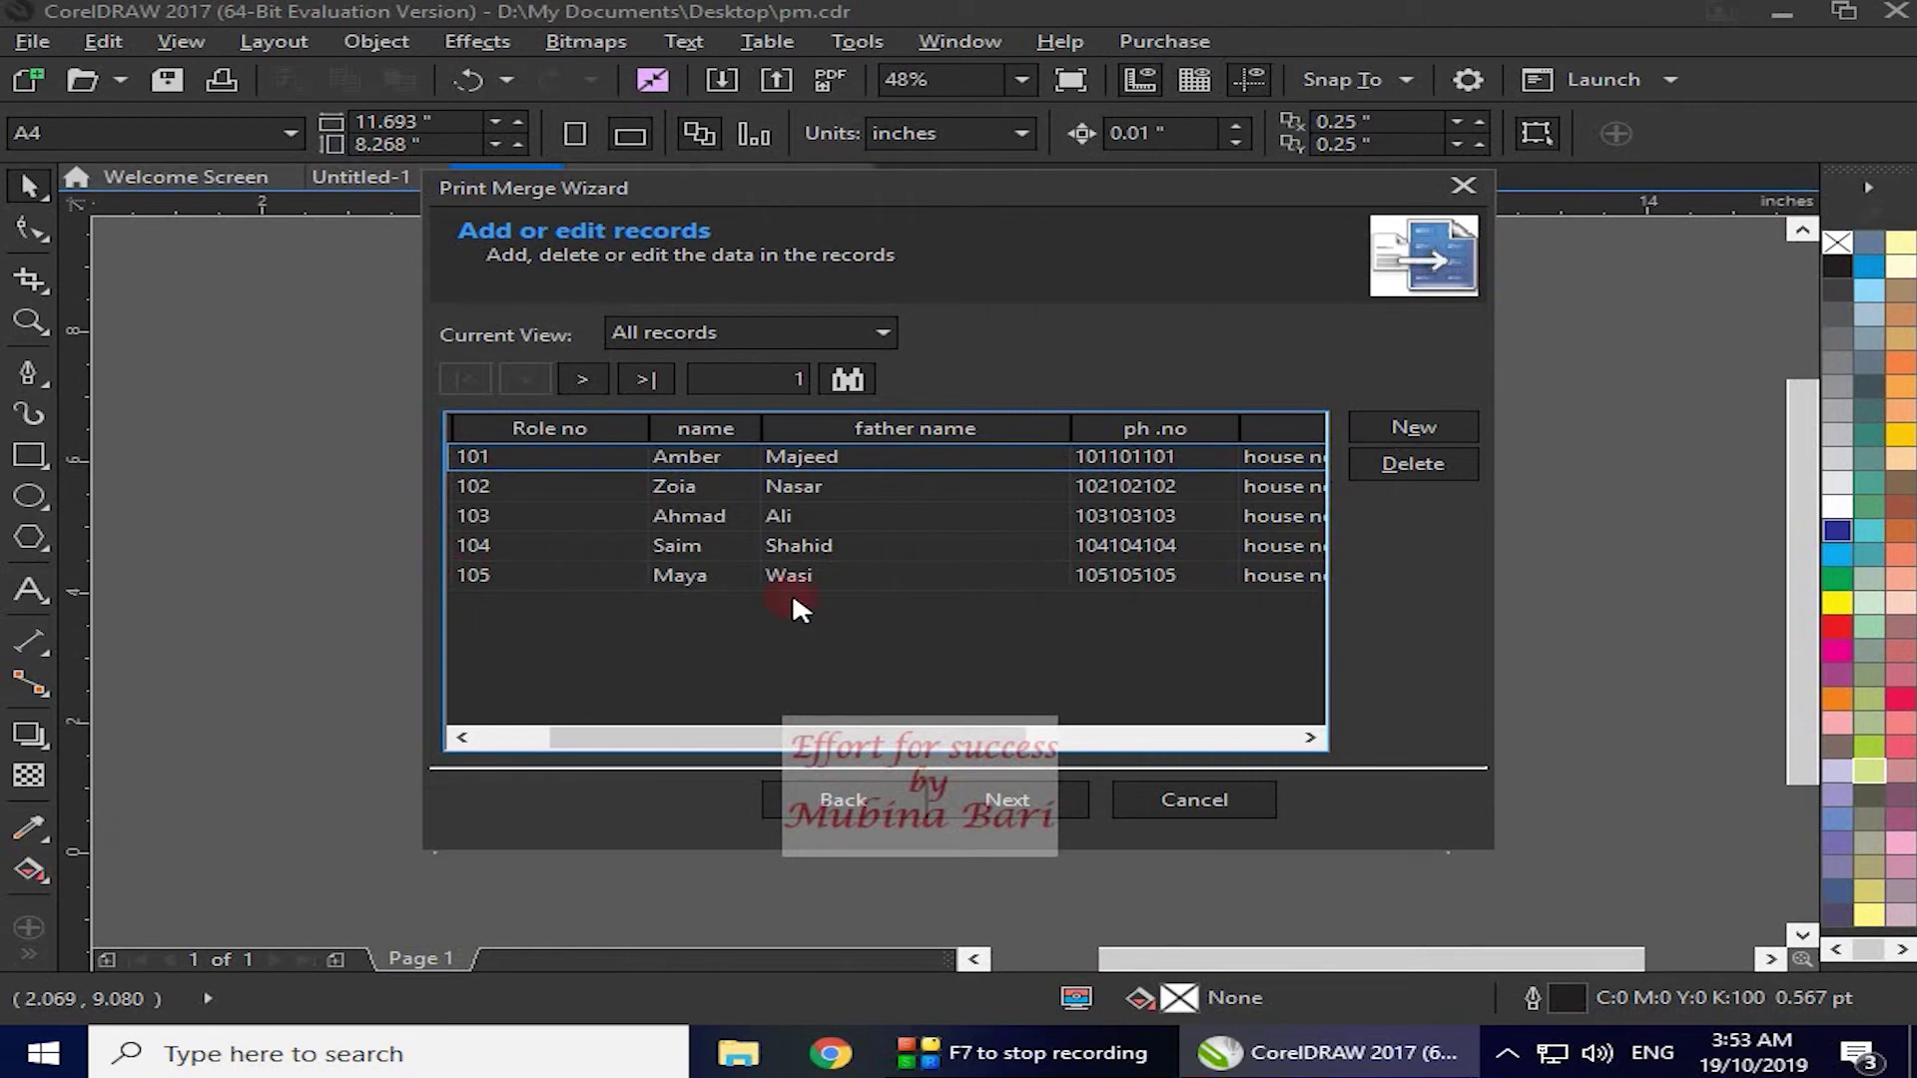
left_click(1415, 467)
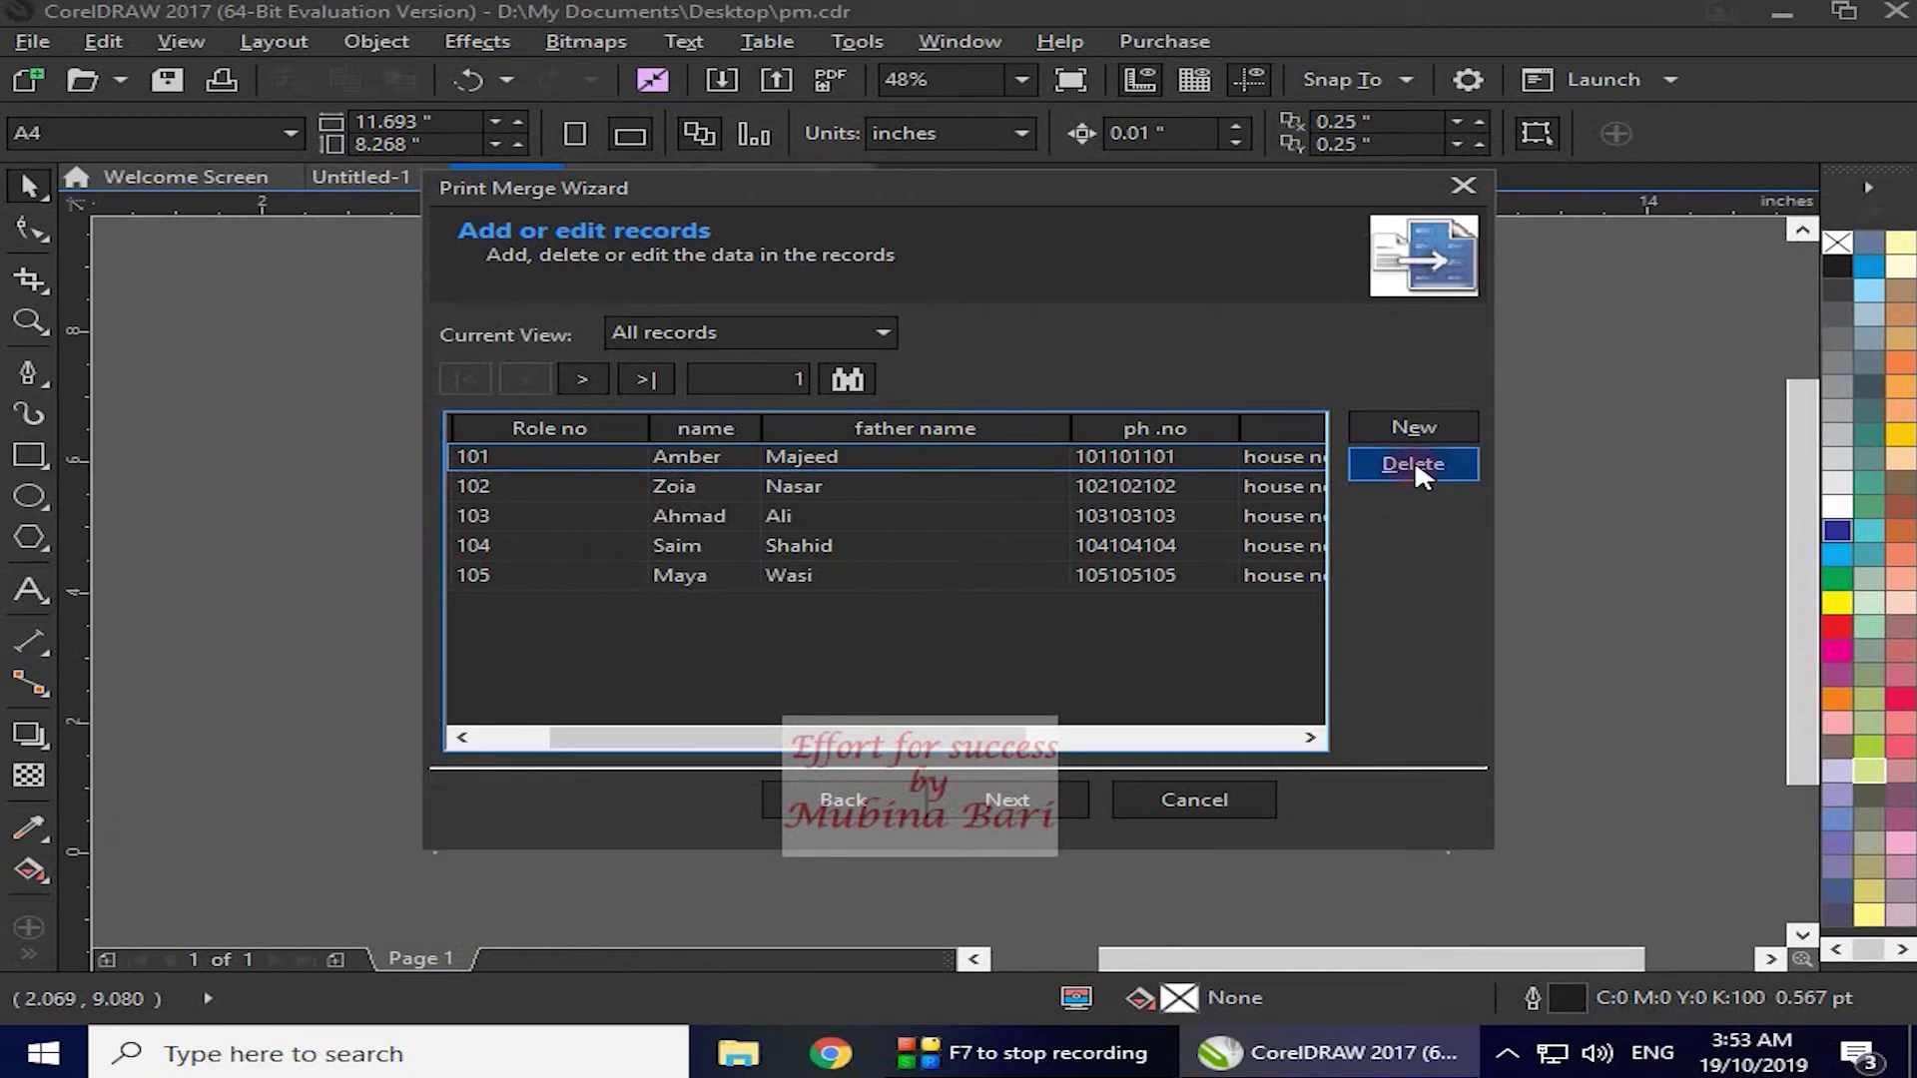
left_click(1258, 661)
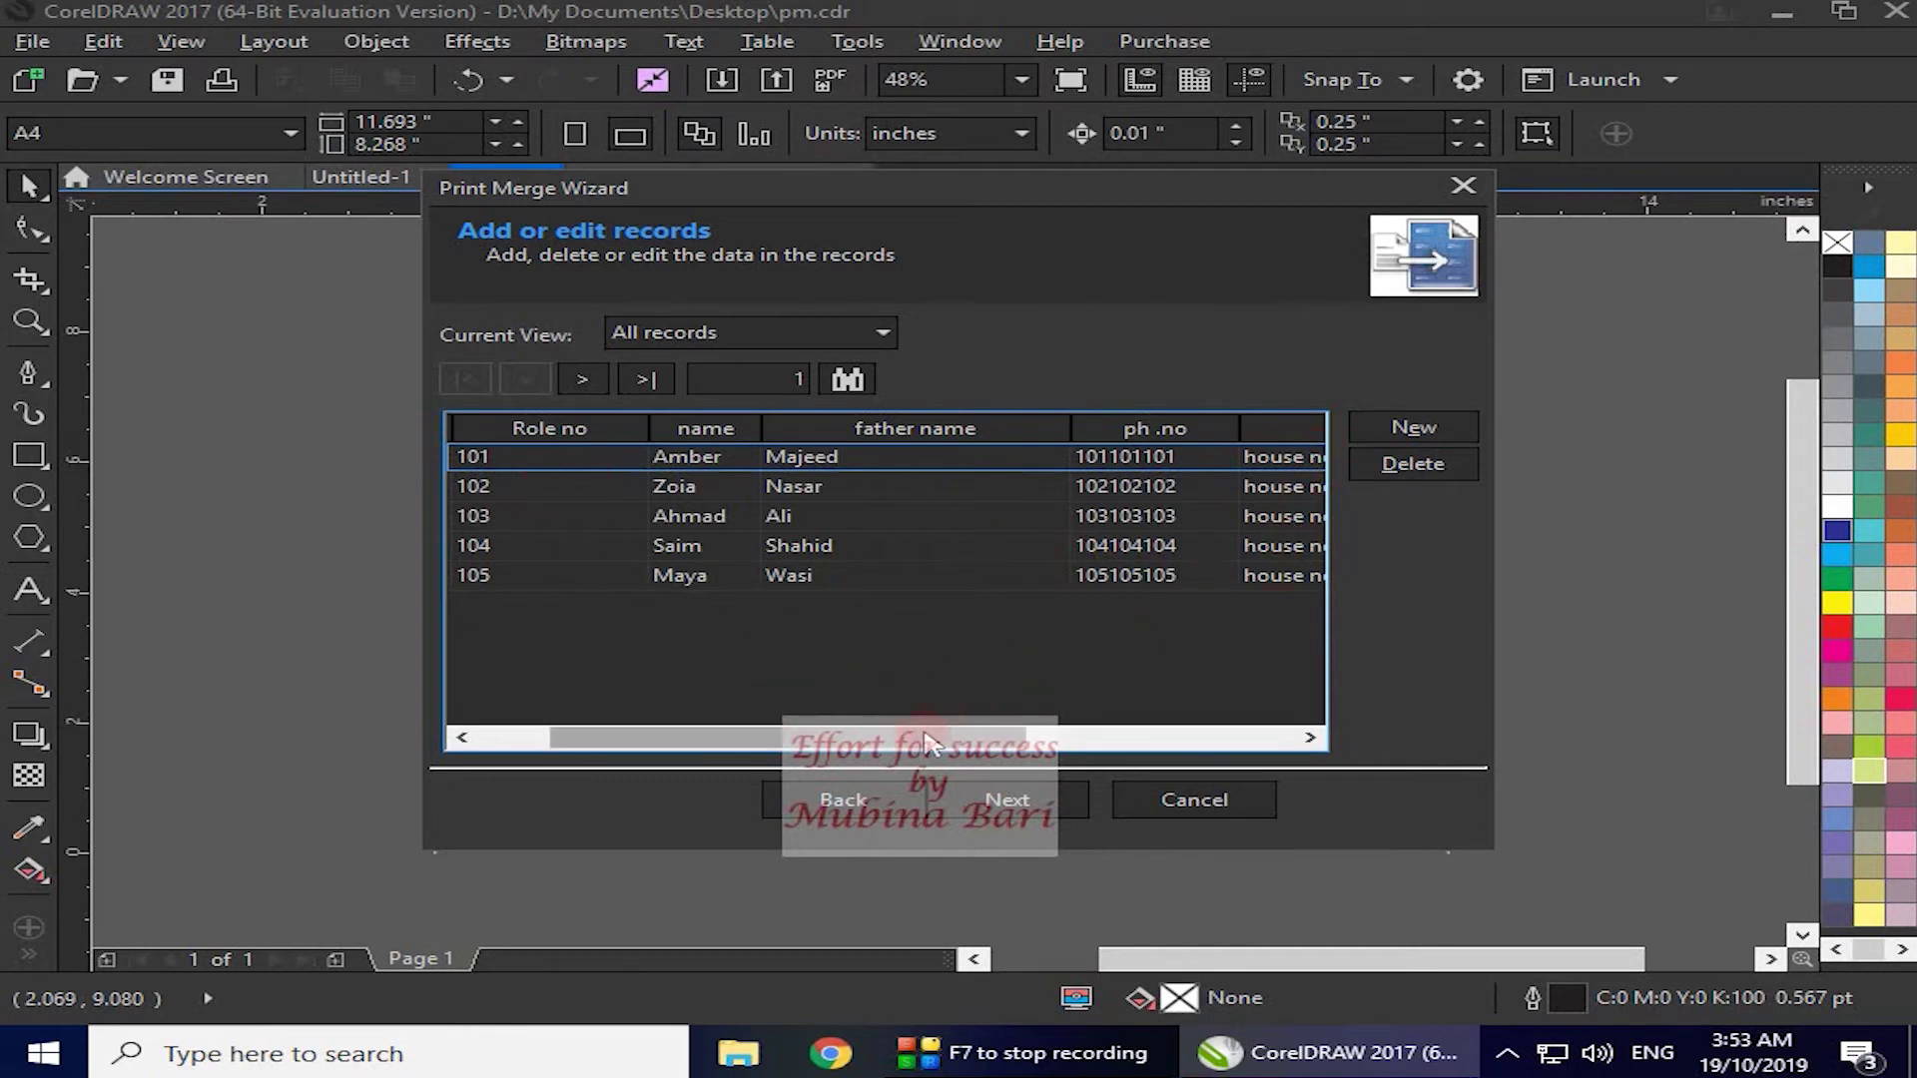
- Look over the merge records and finish the print merge setup without saving the data settings
left_click_drag(885, 739, 769, 685)
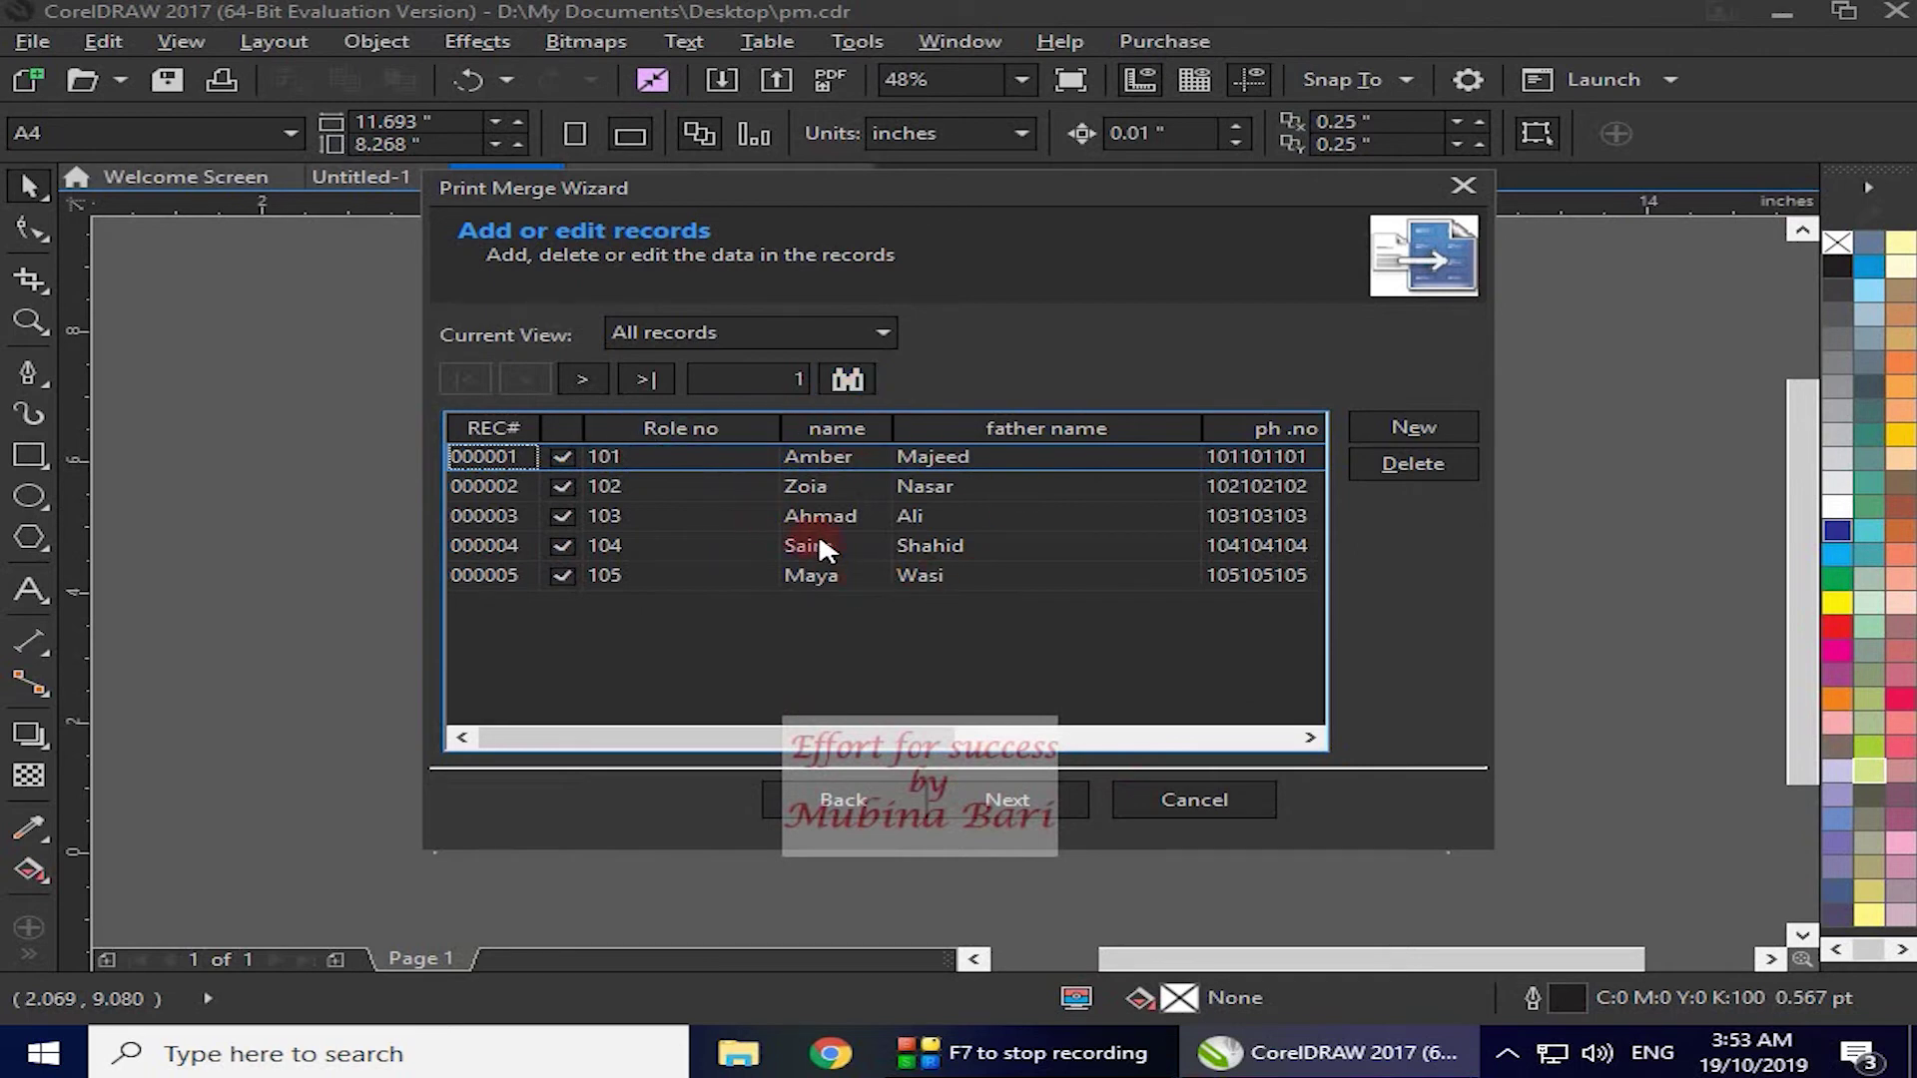
left_click(1039, 809)
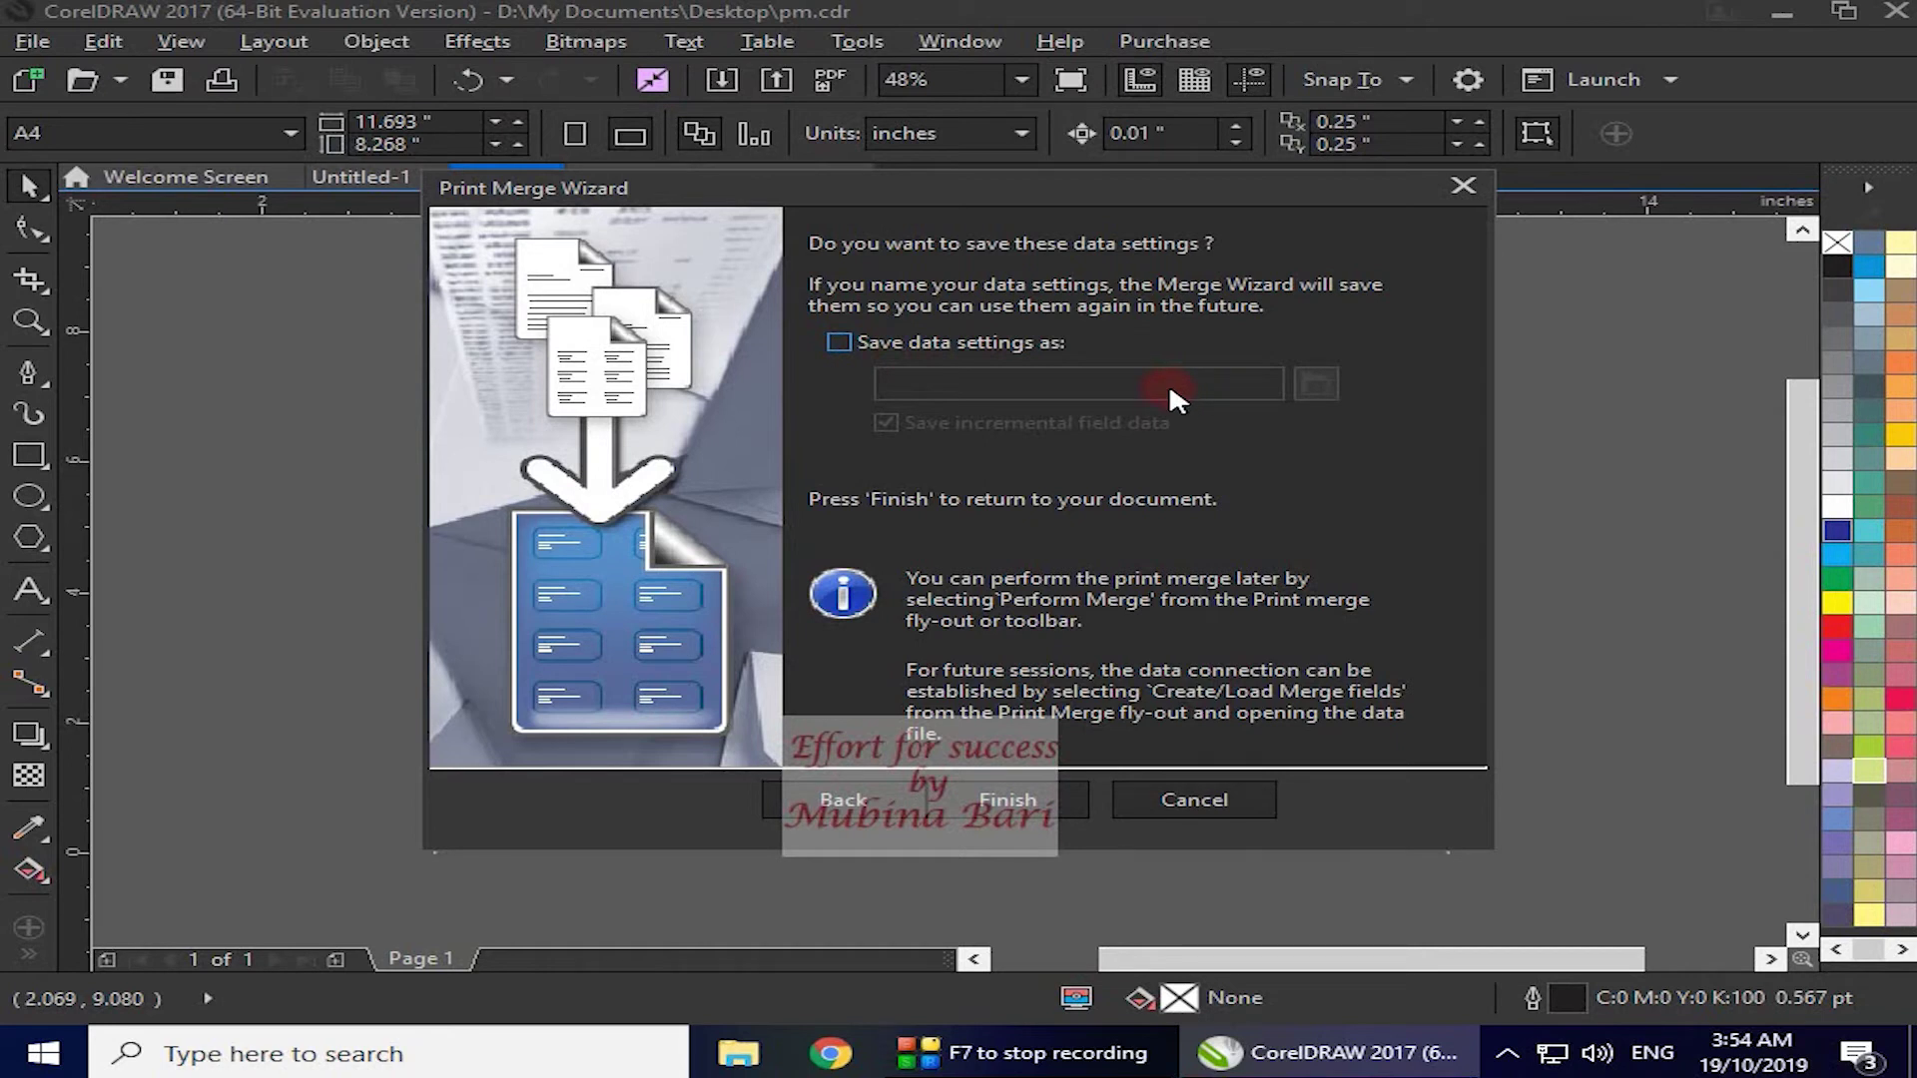
left_click(1011, 793)
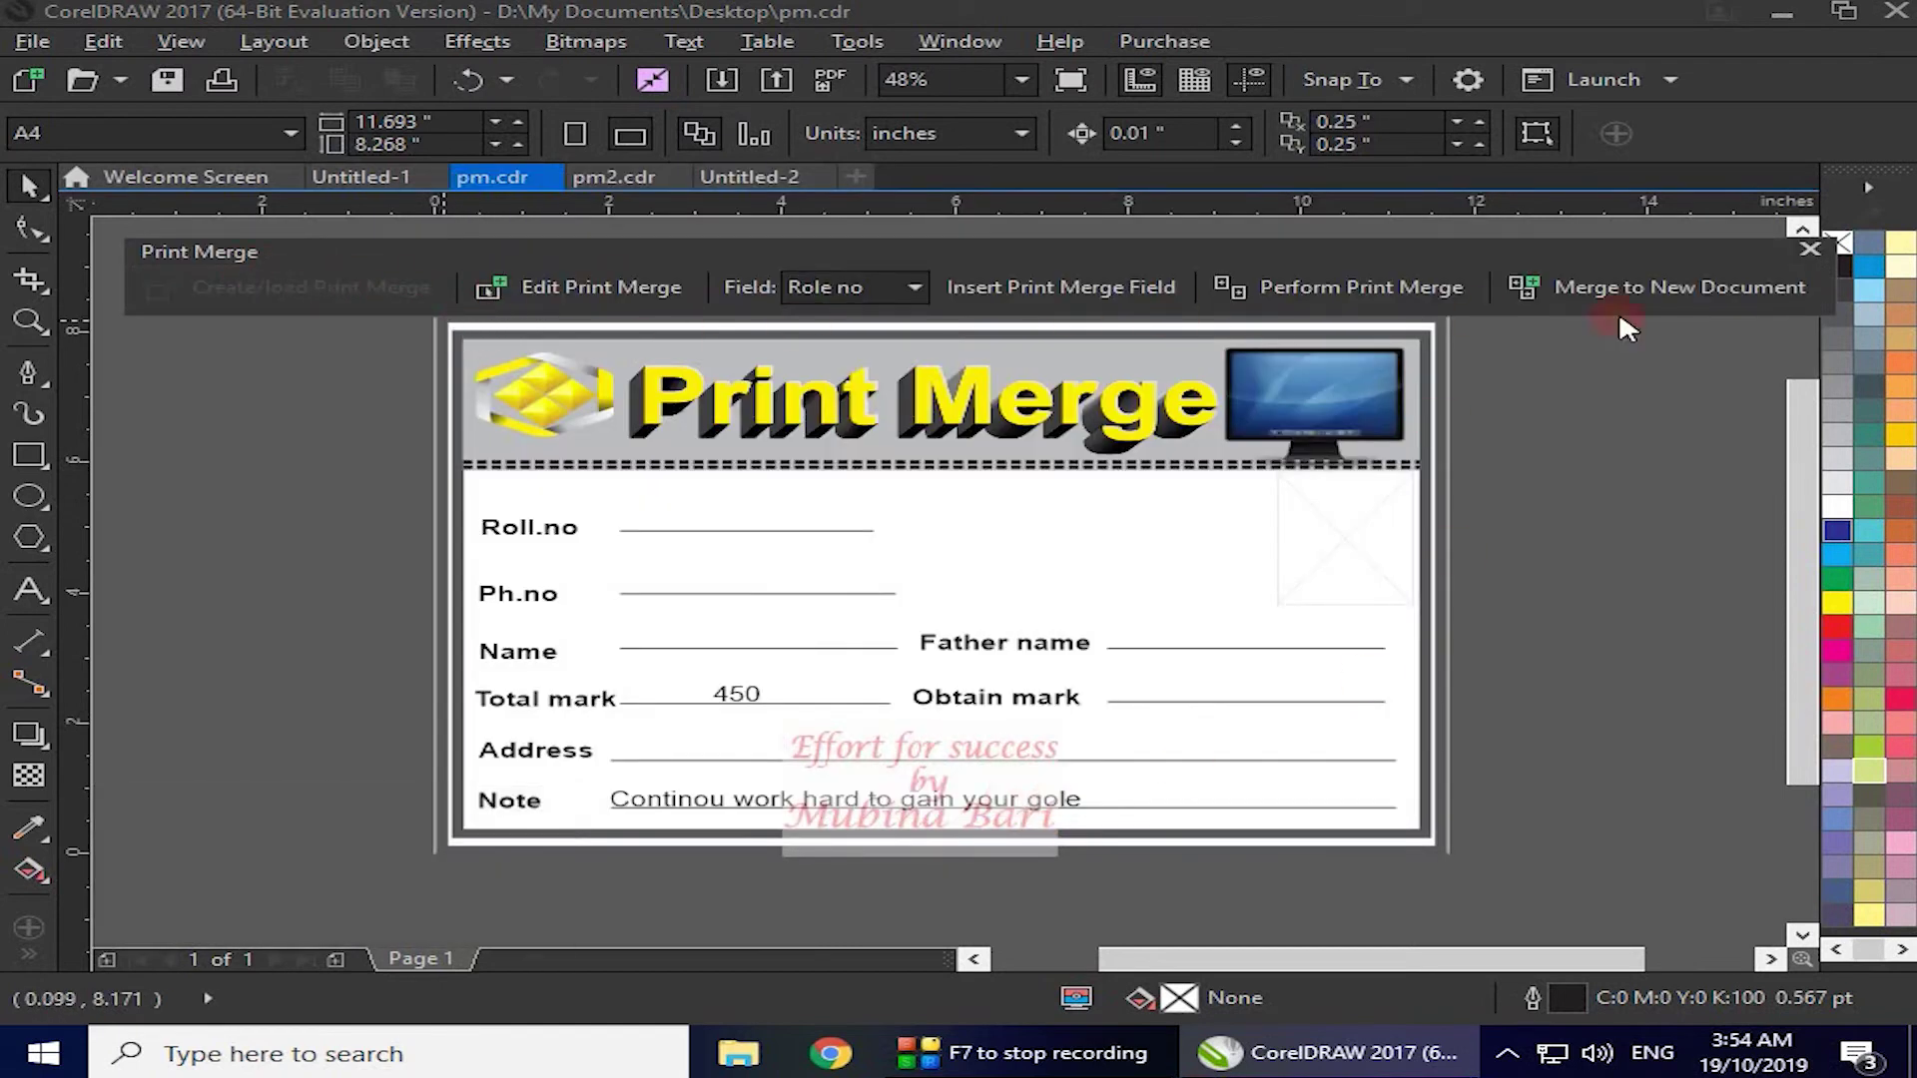
left_click(894, 292)
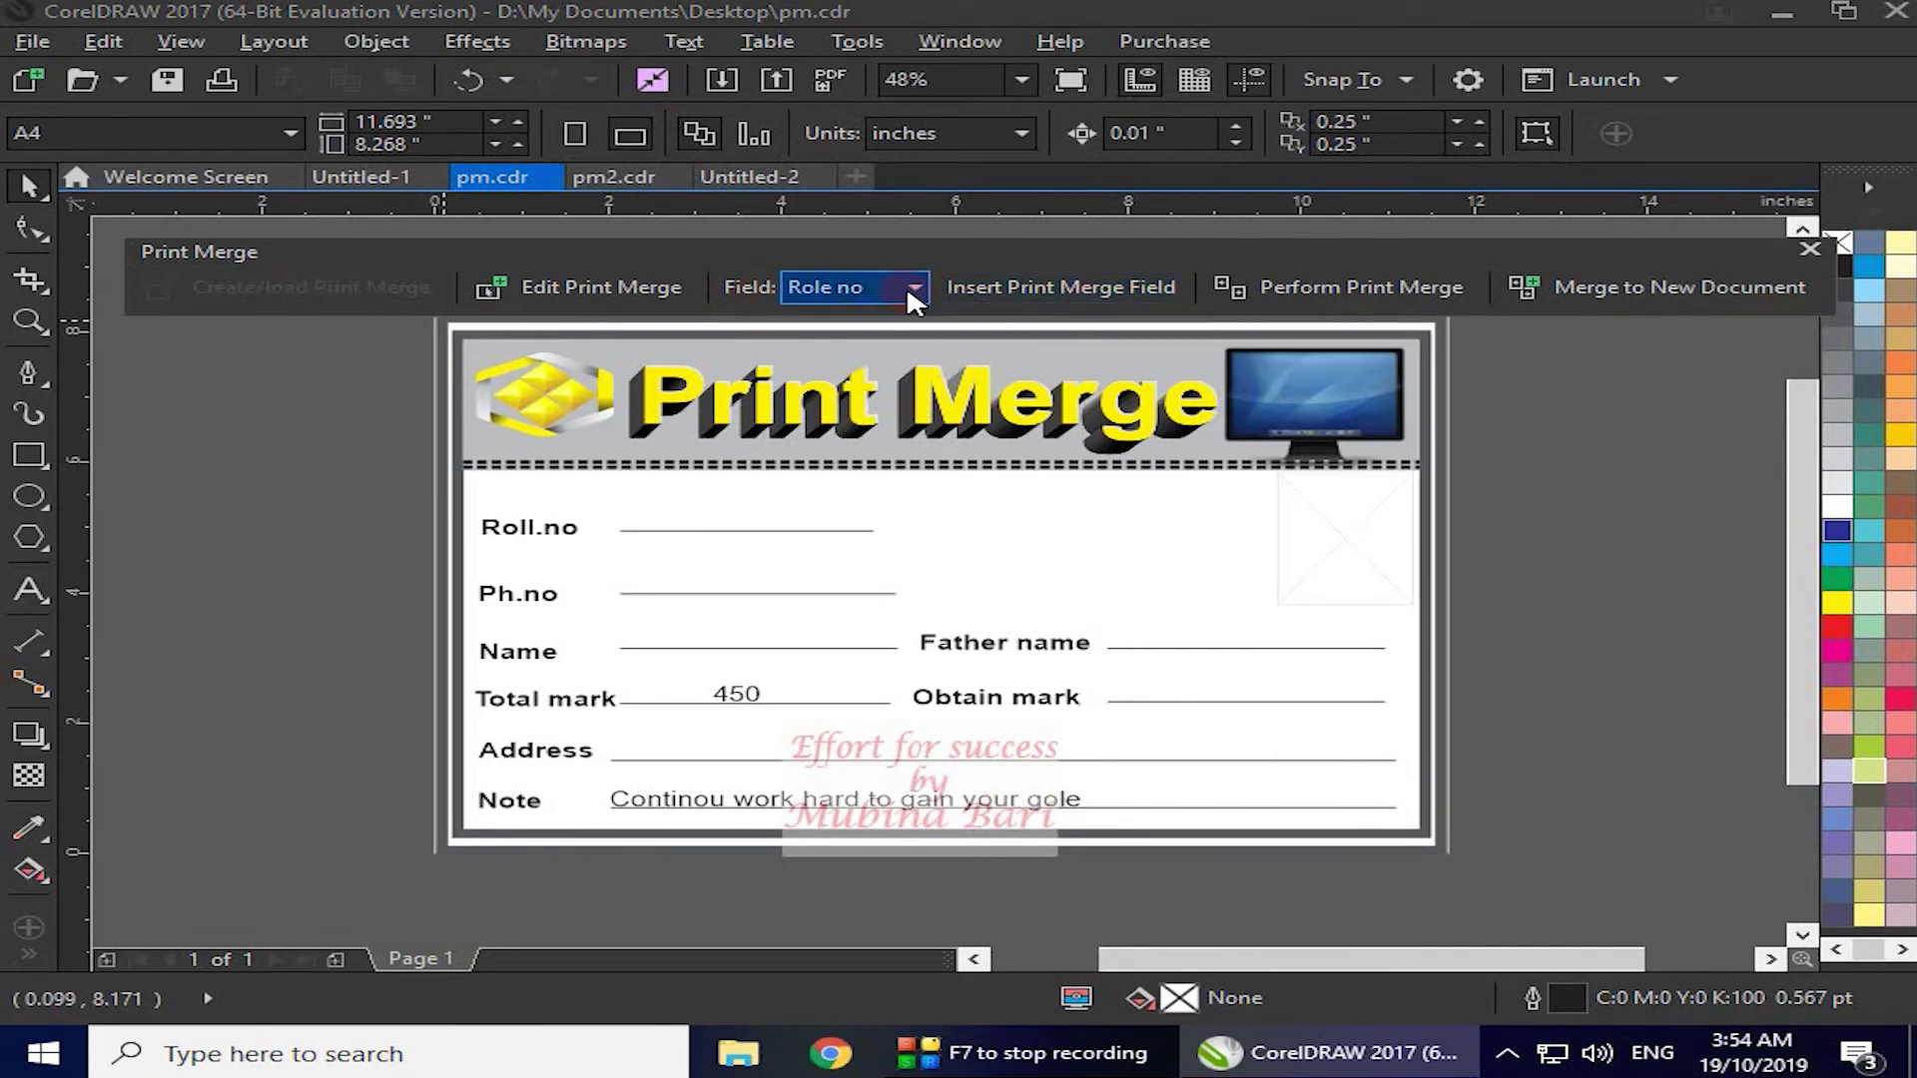
left_click(30, 43)
left_click_drag(30, 43, 111, 691)
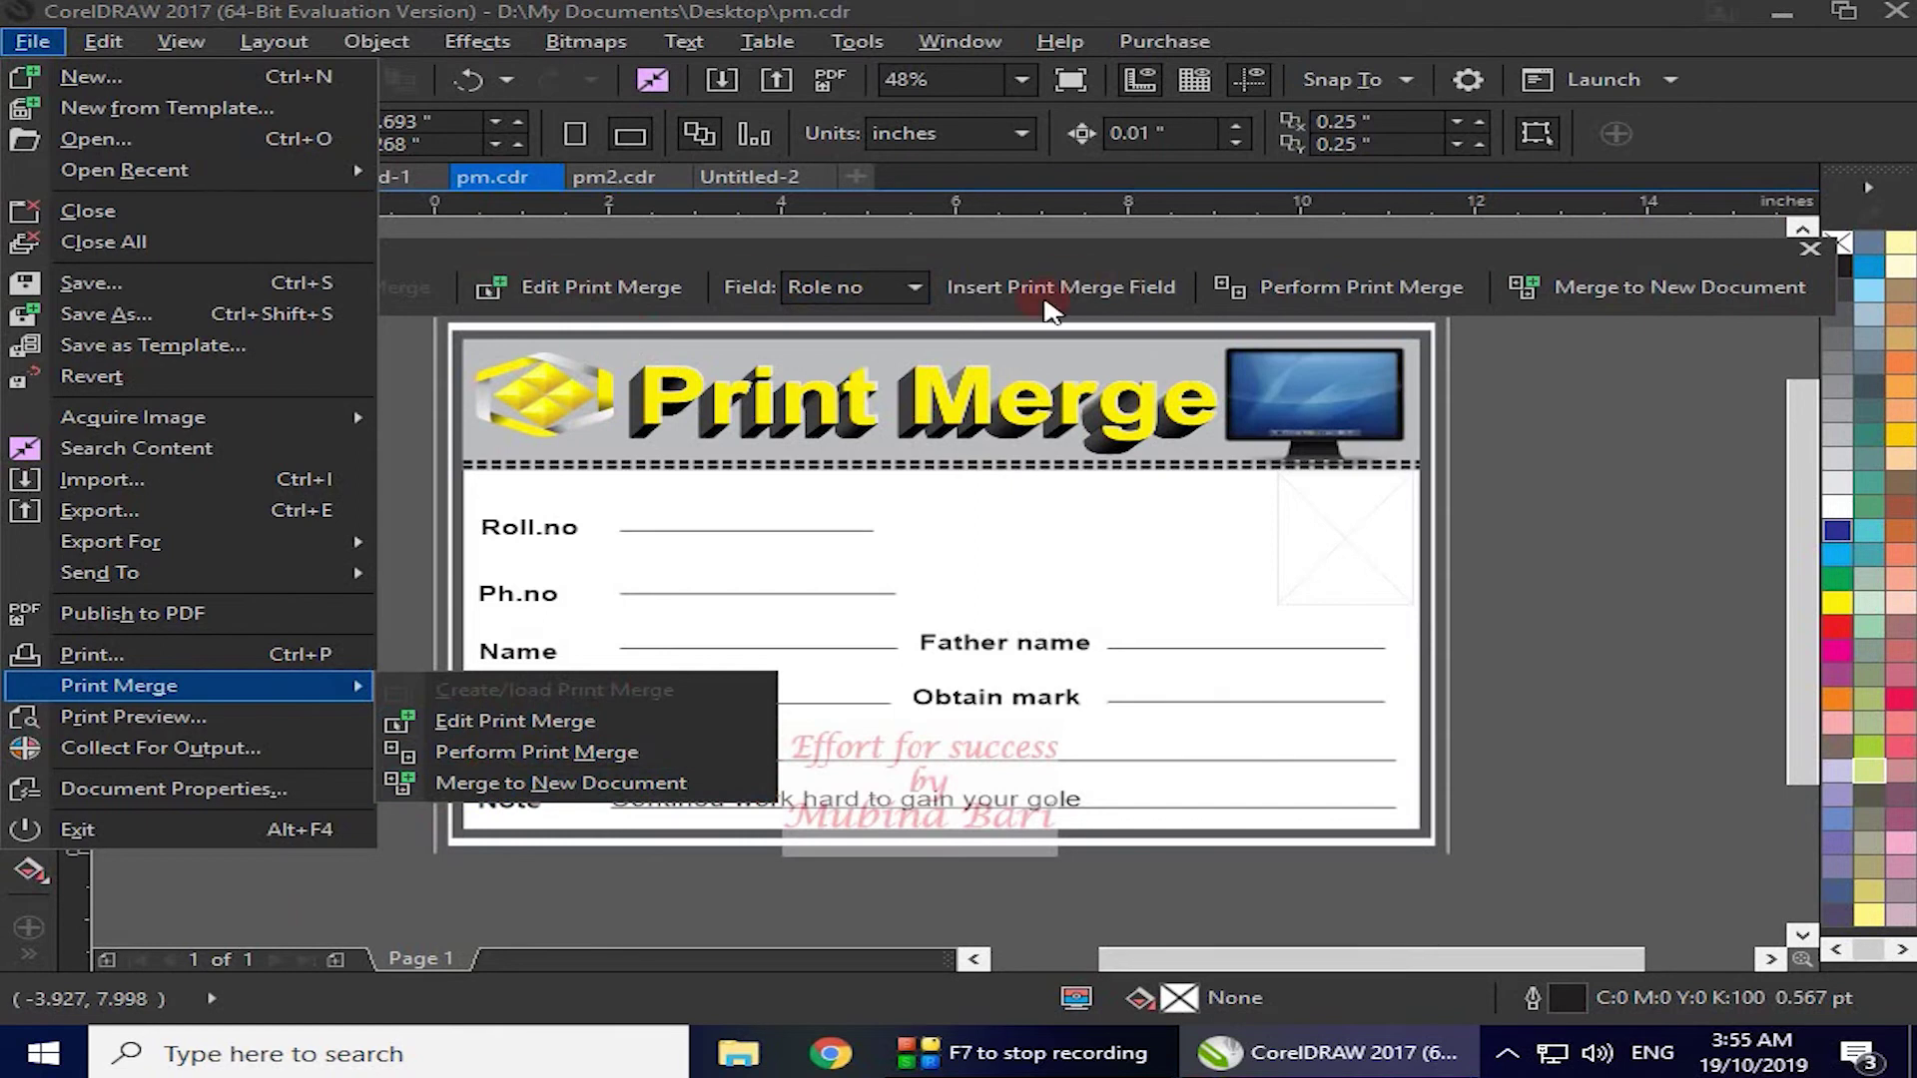
left_click(844, 731)
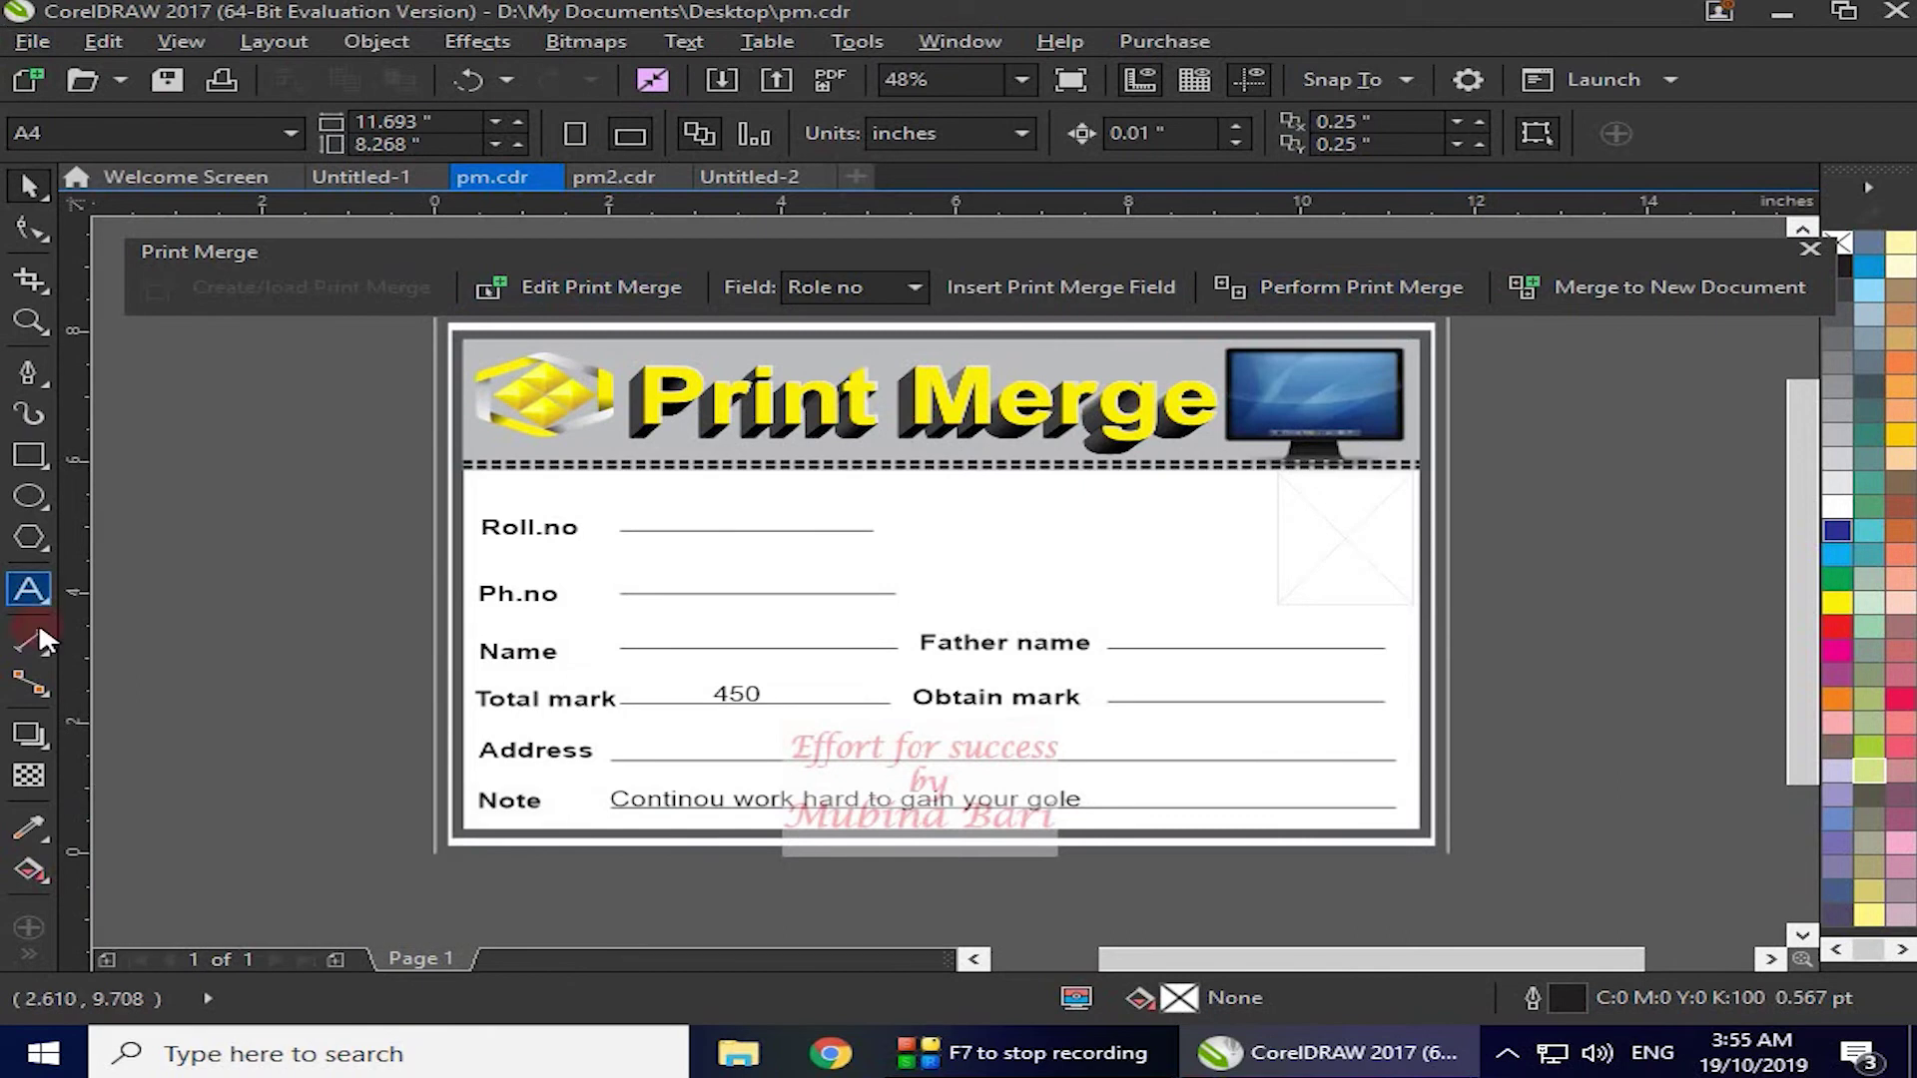
- Insert the Role no merge field and place it on the card's Roll.no line
left_click(914, 283)
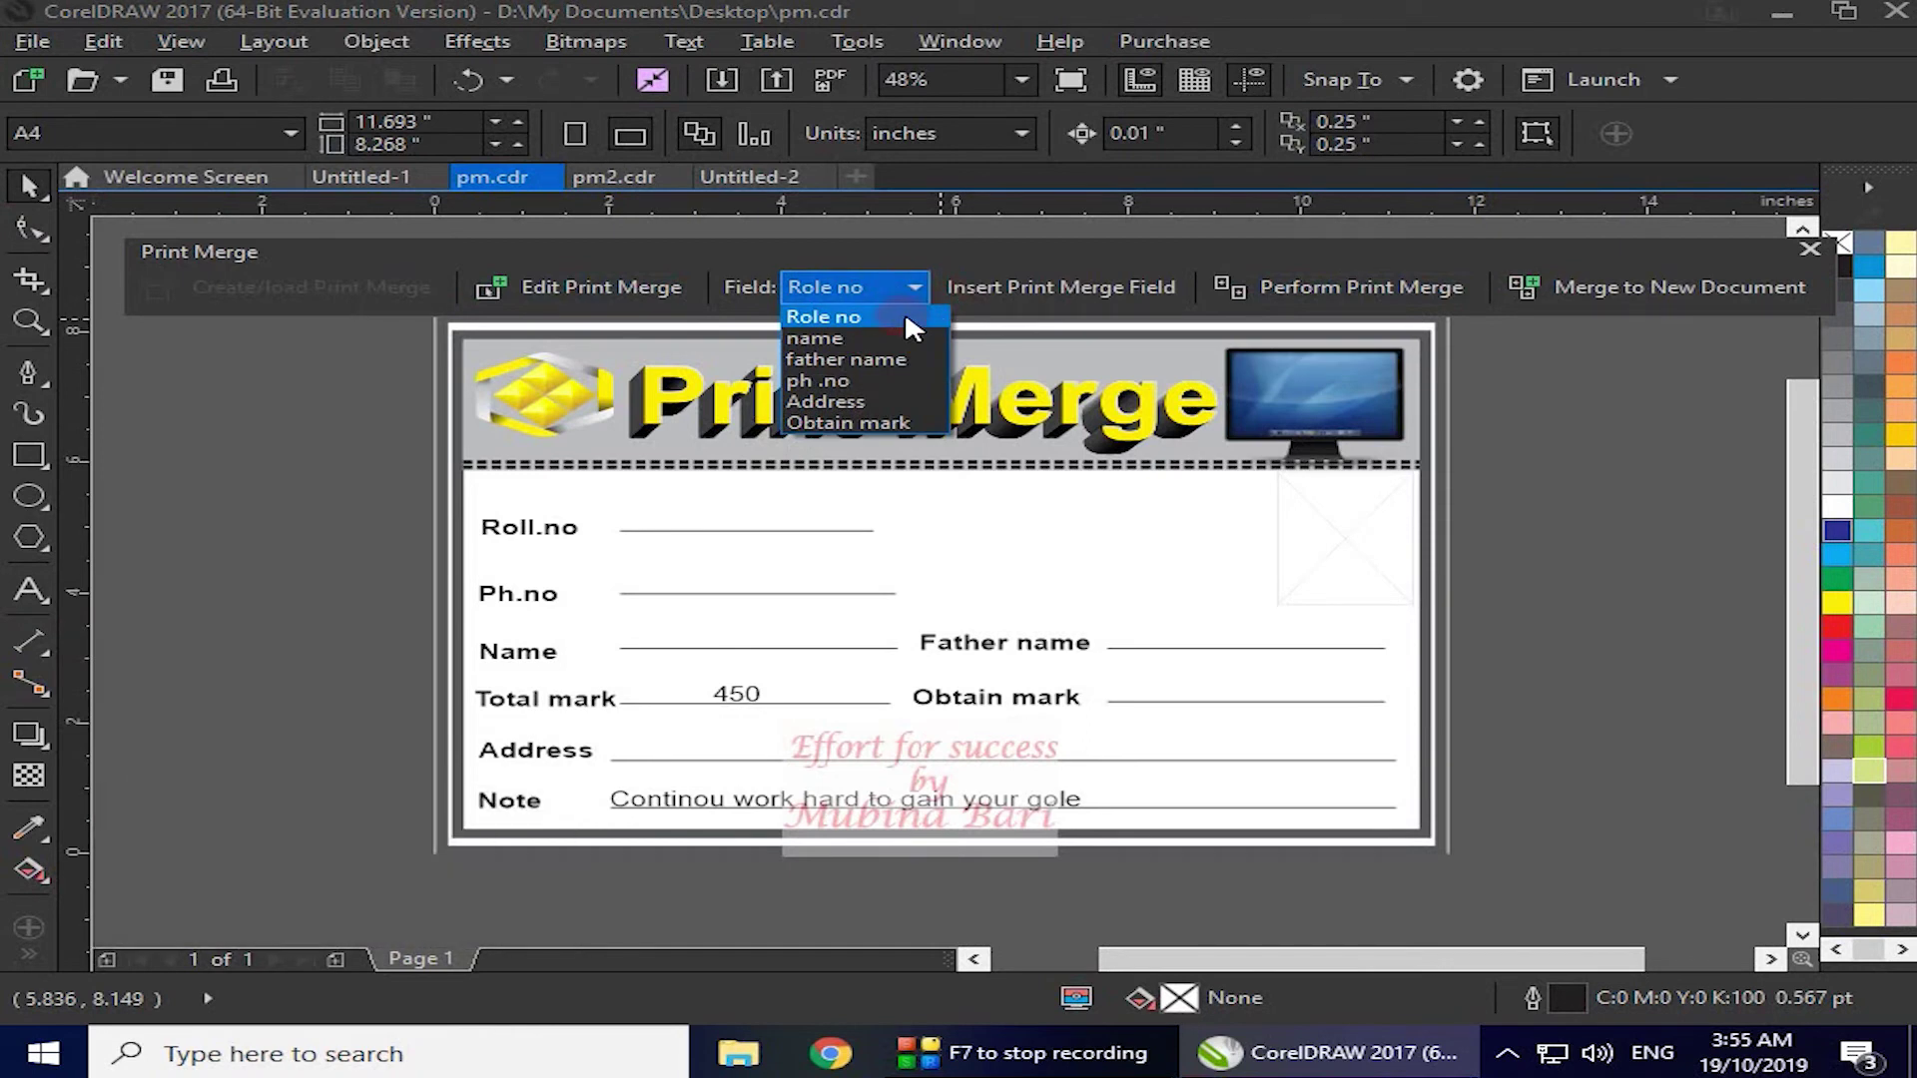
left_click(900, 316)
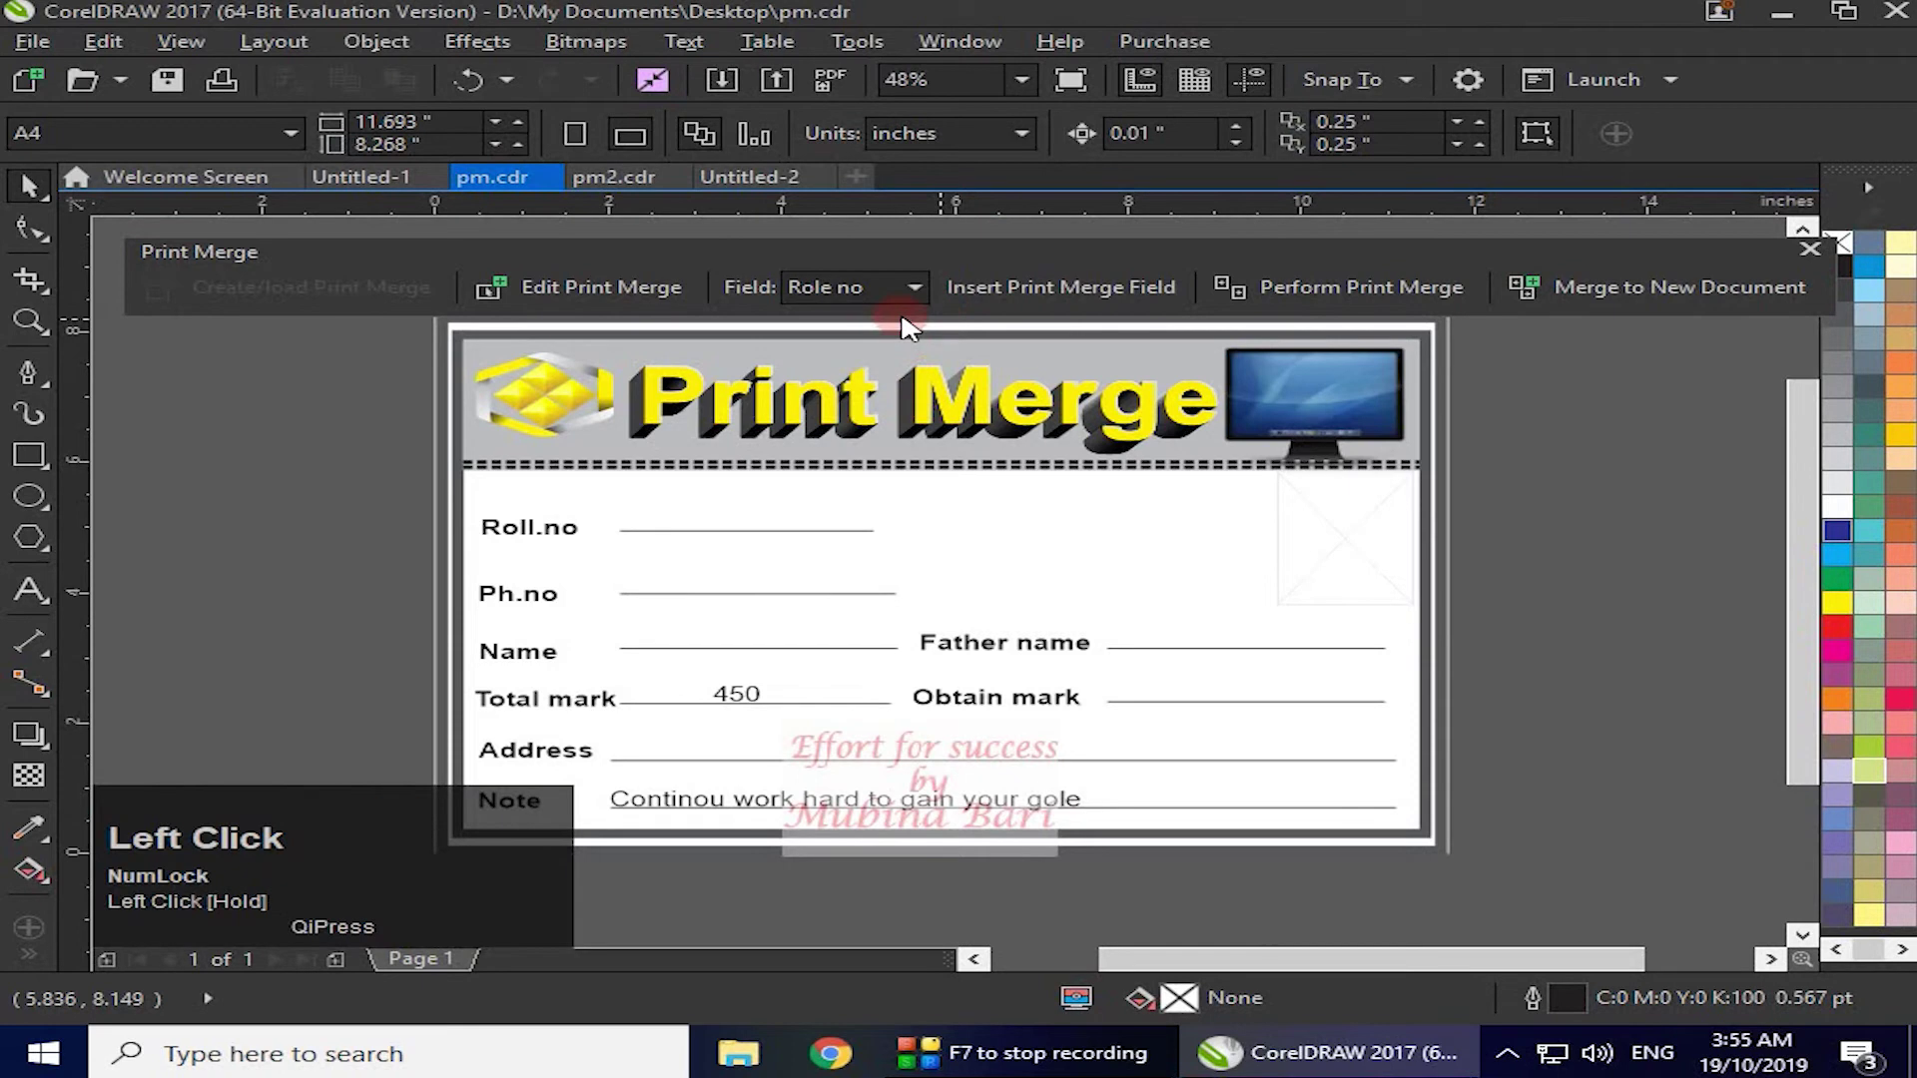
left_click(1054, 285)
left_click_drag(1055, 285, 689, 529)
left_click(704, 335)
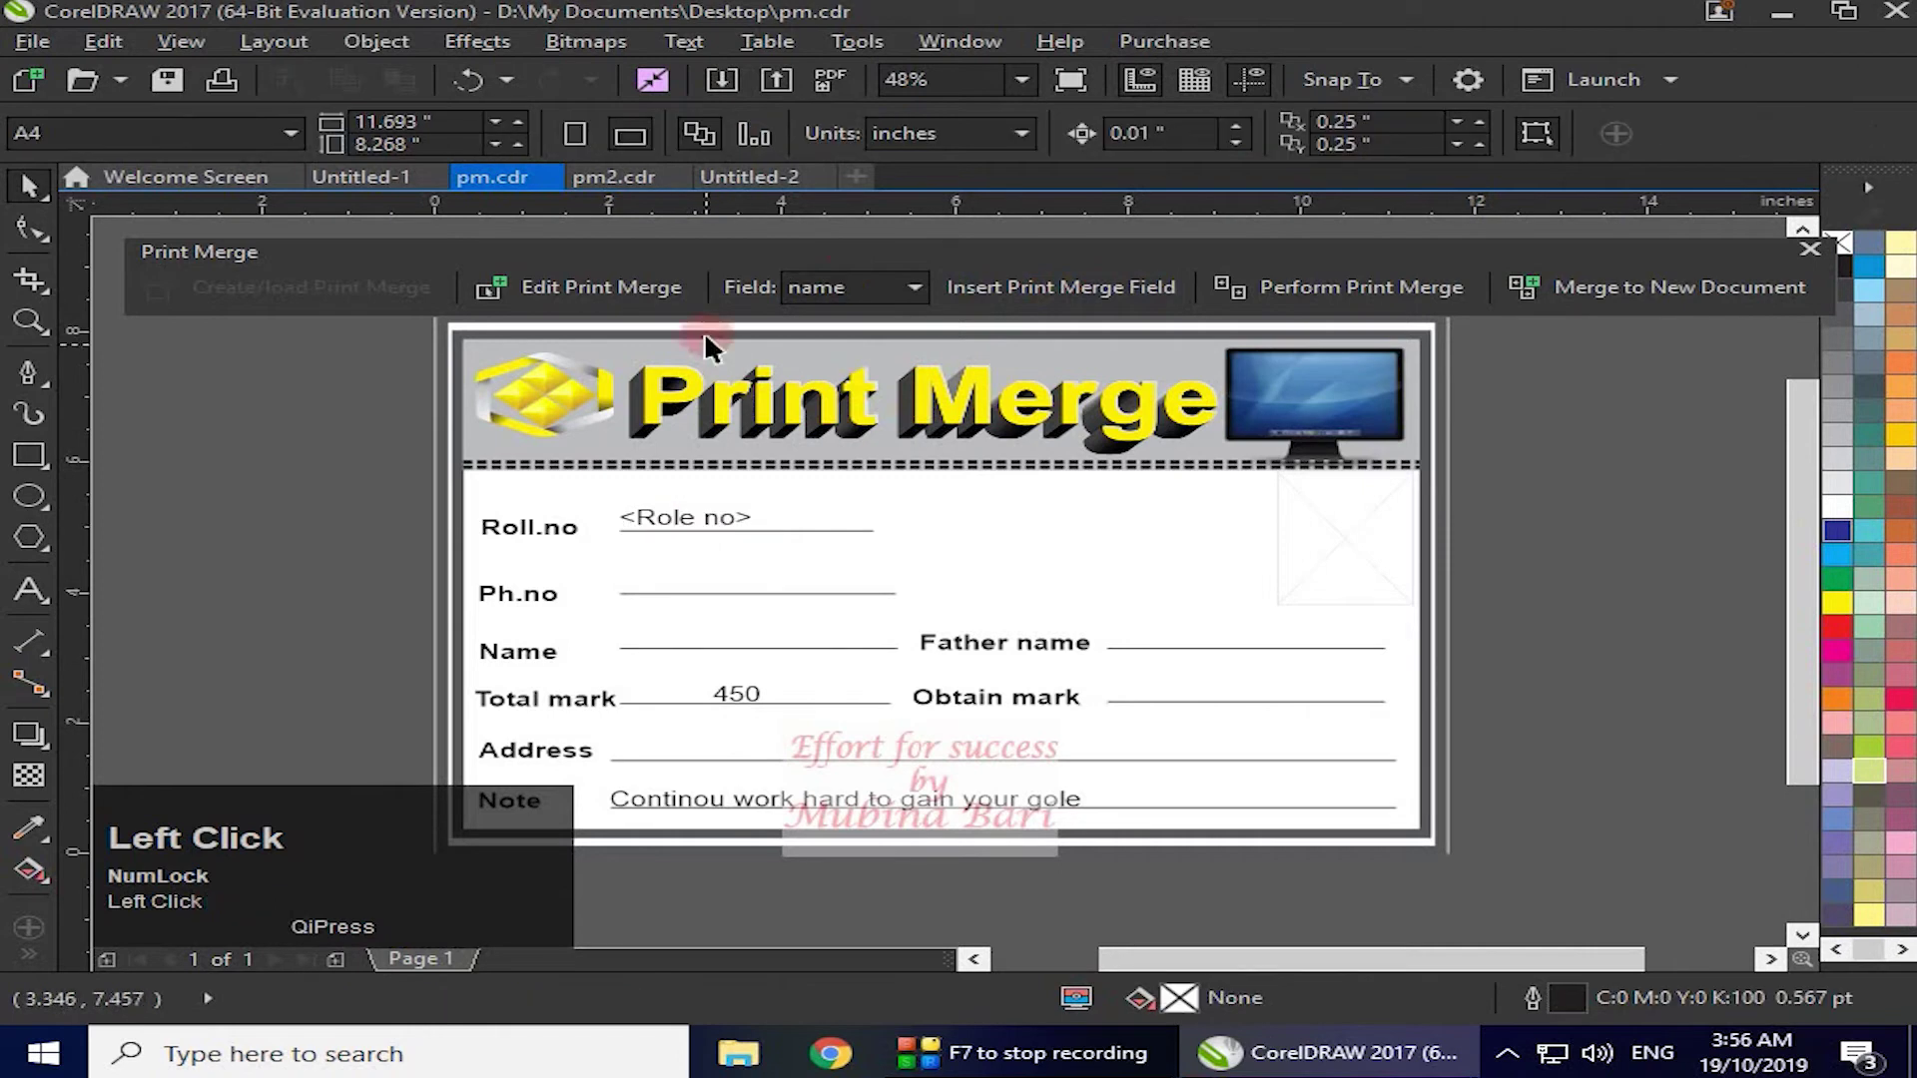
- Insert the name merge field and place it on the card's Name line
left_click(908, 287)
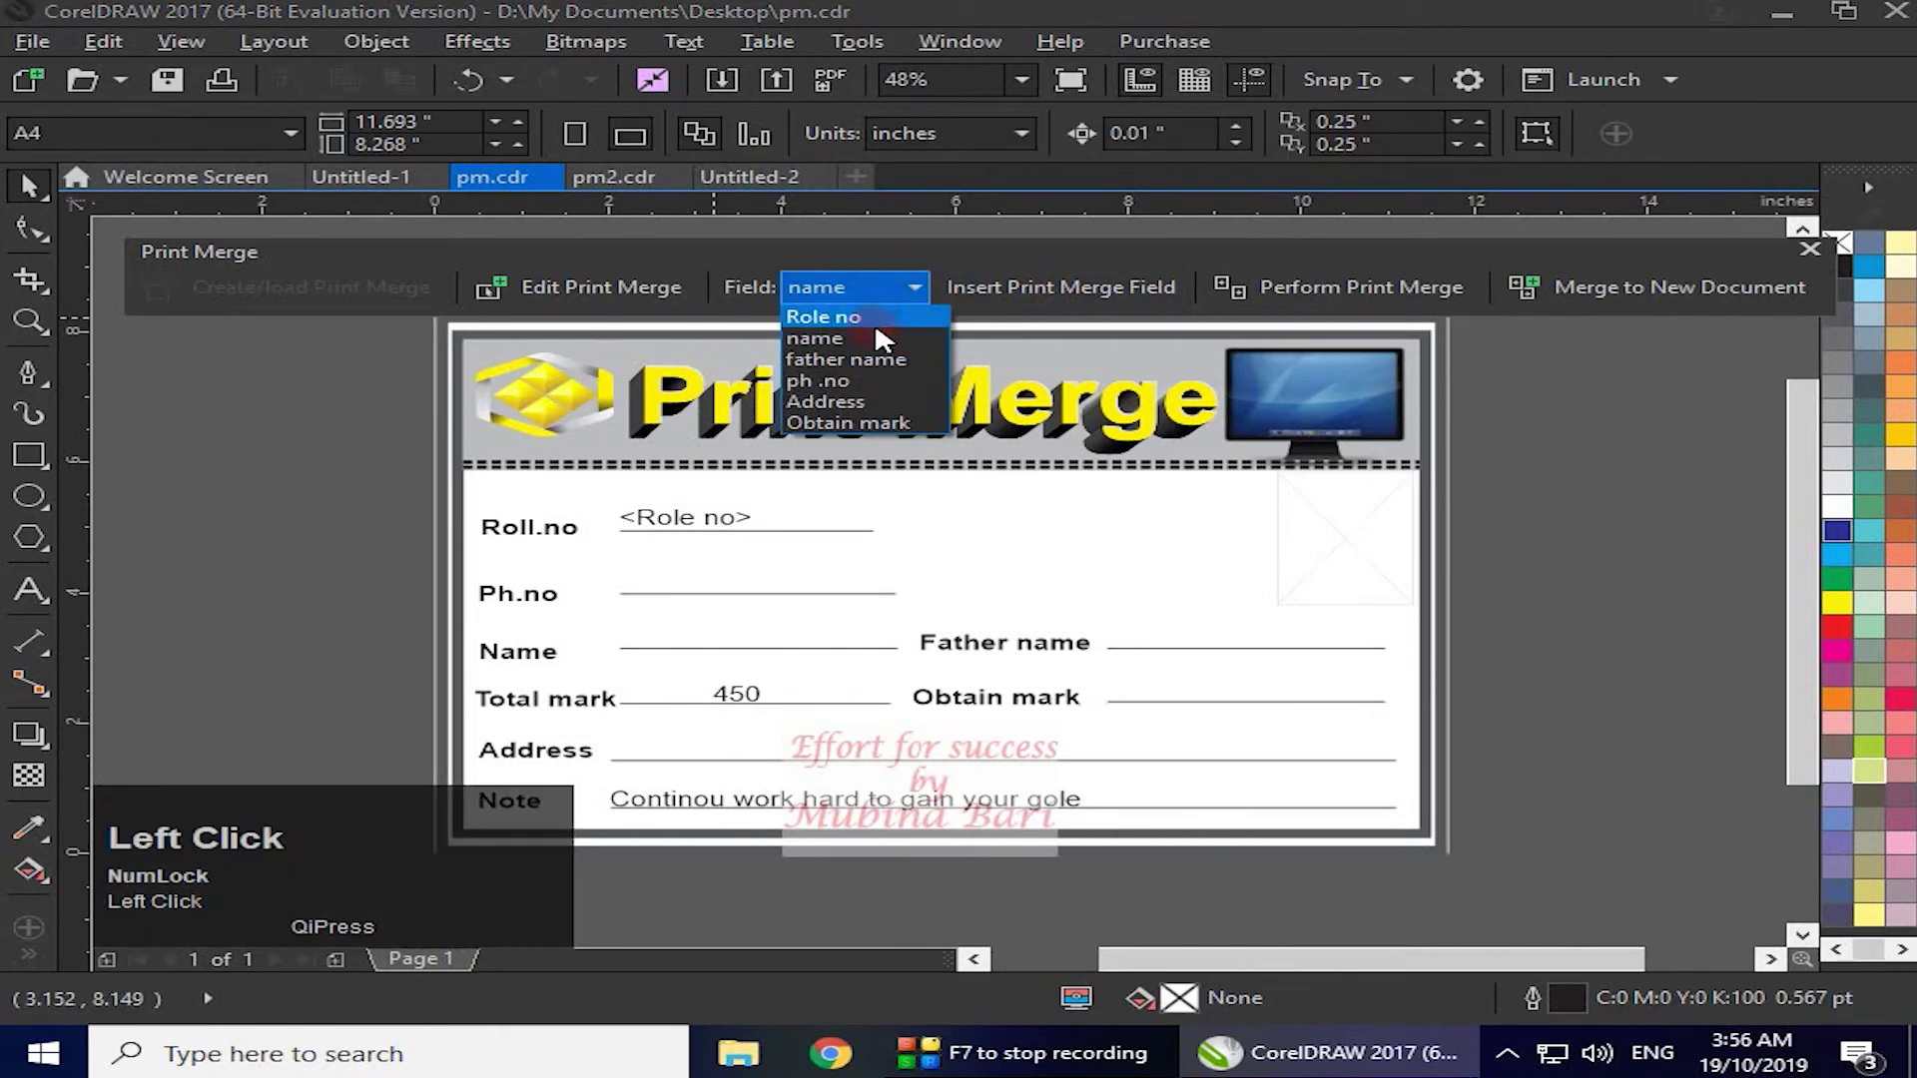
left_click(871, 329)
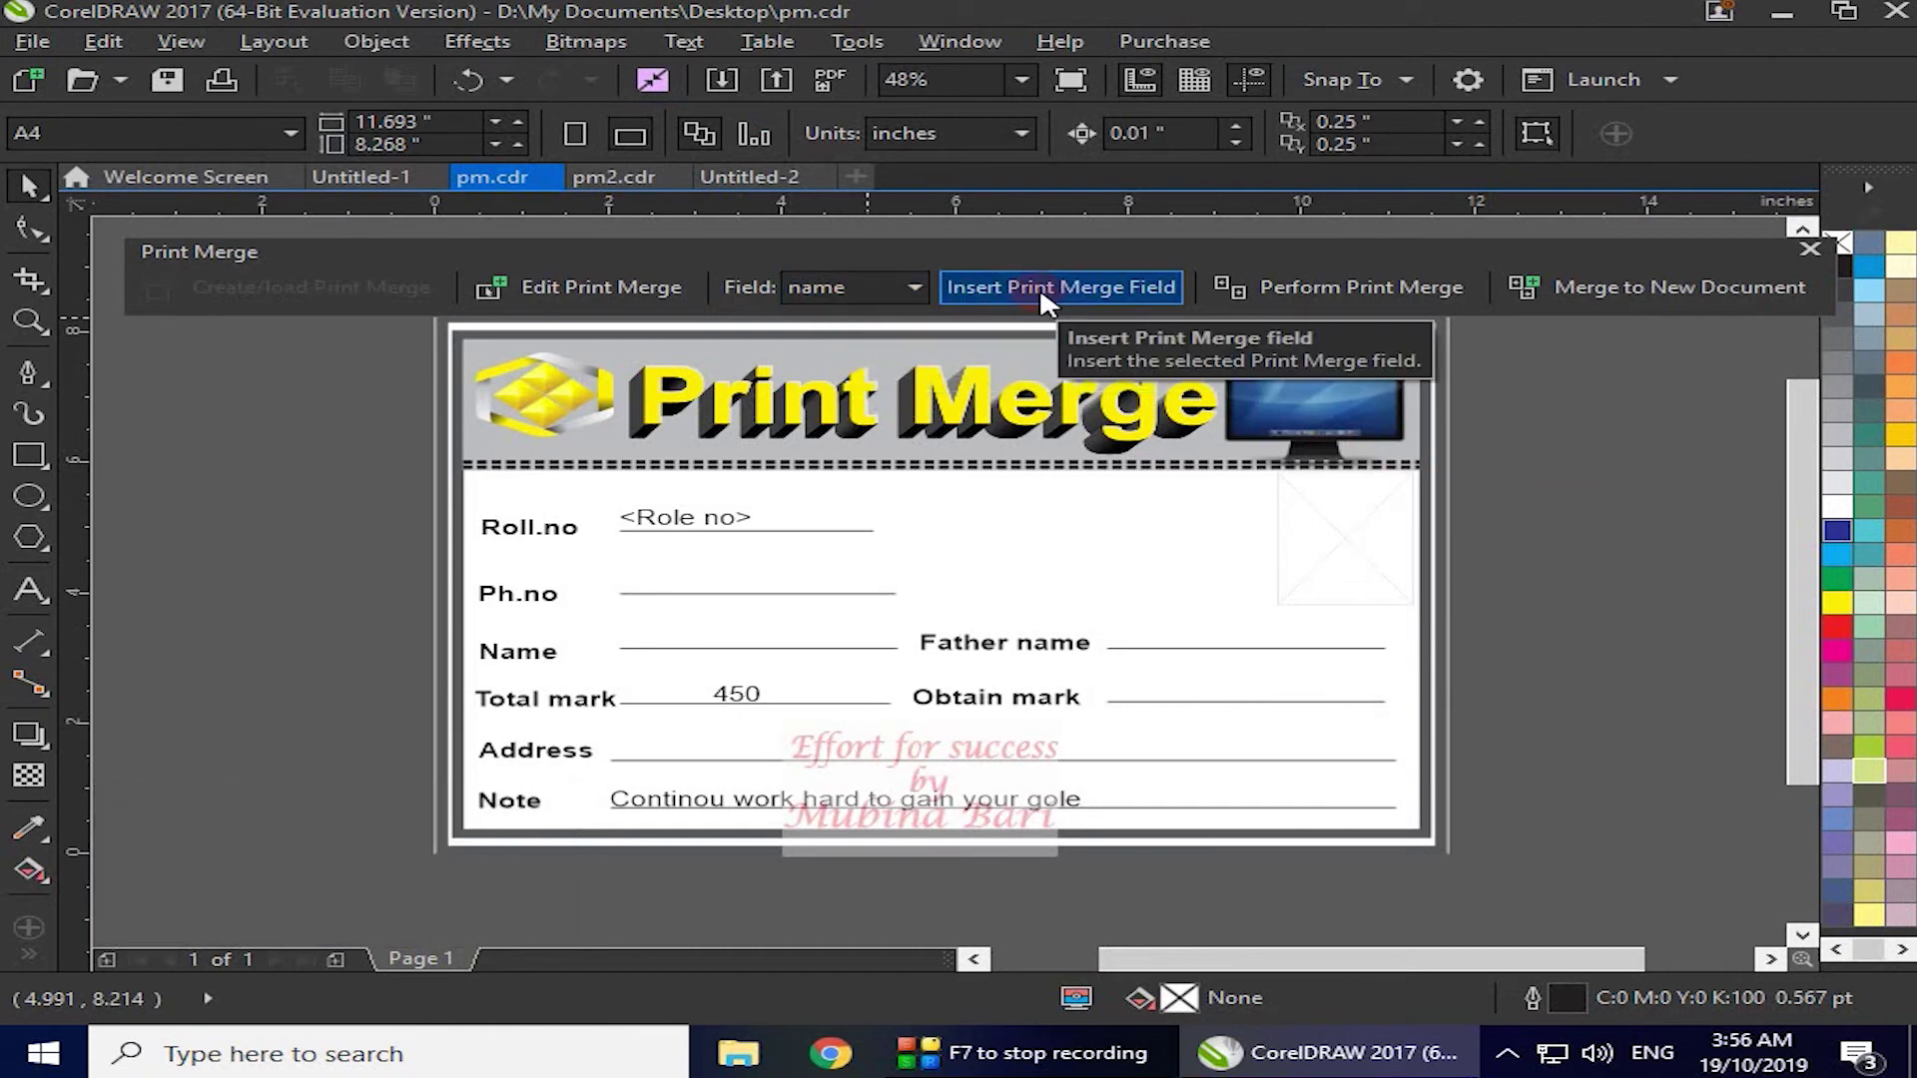
left_click(1198, 285)
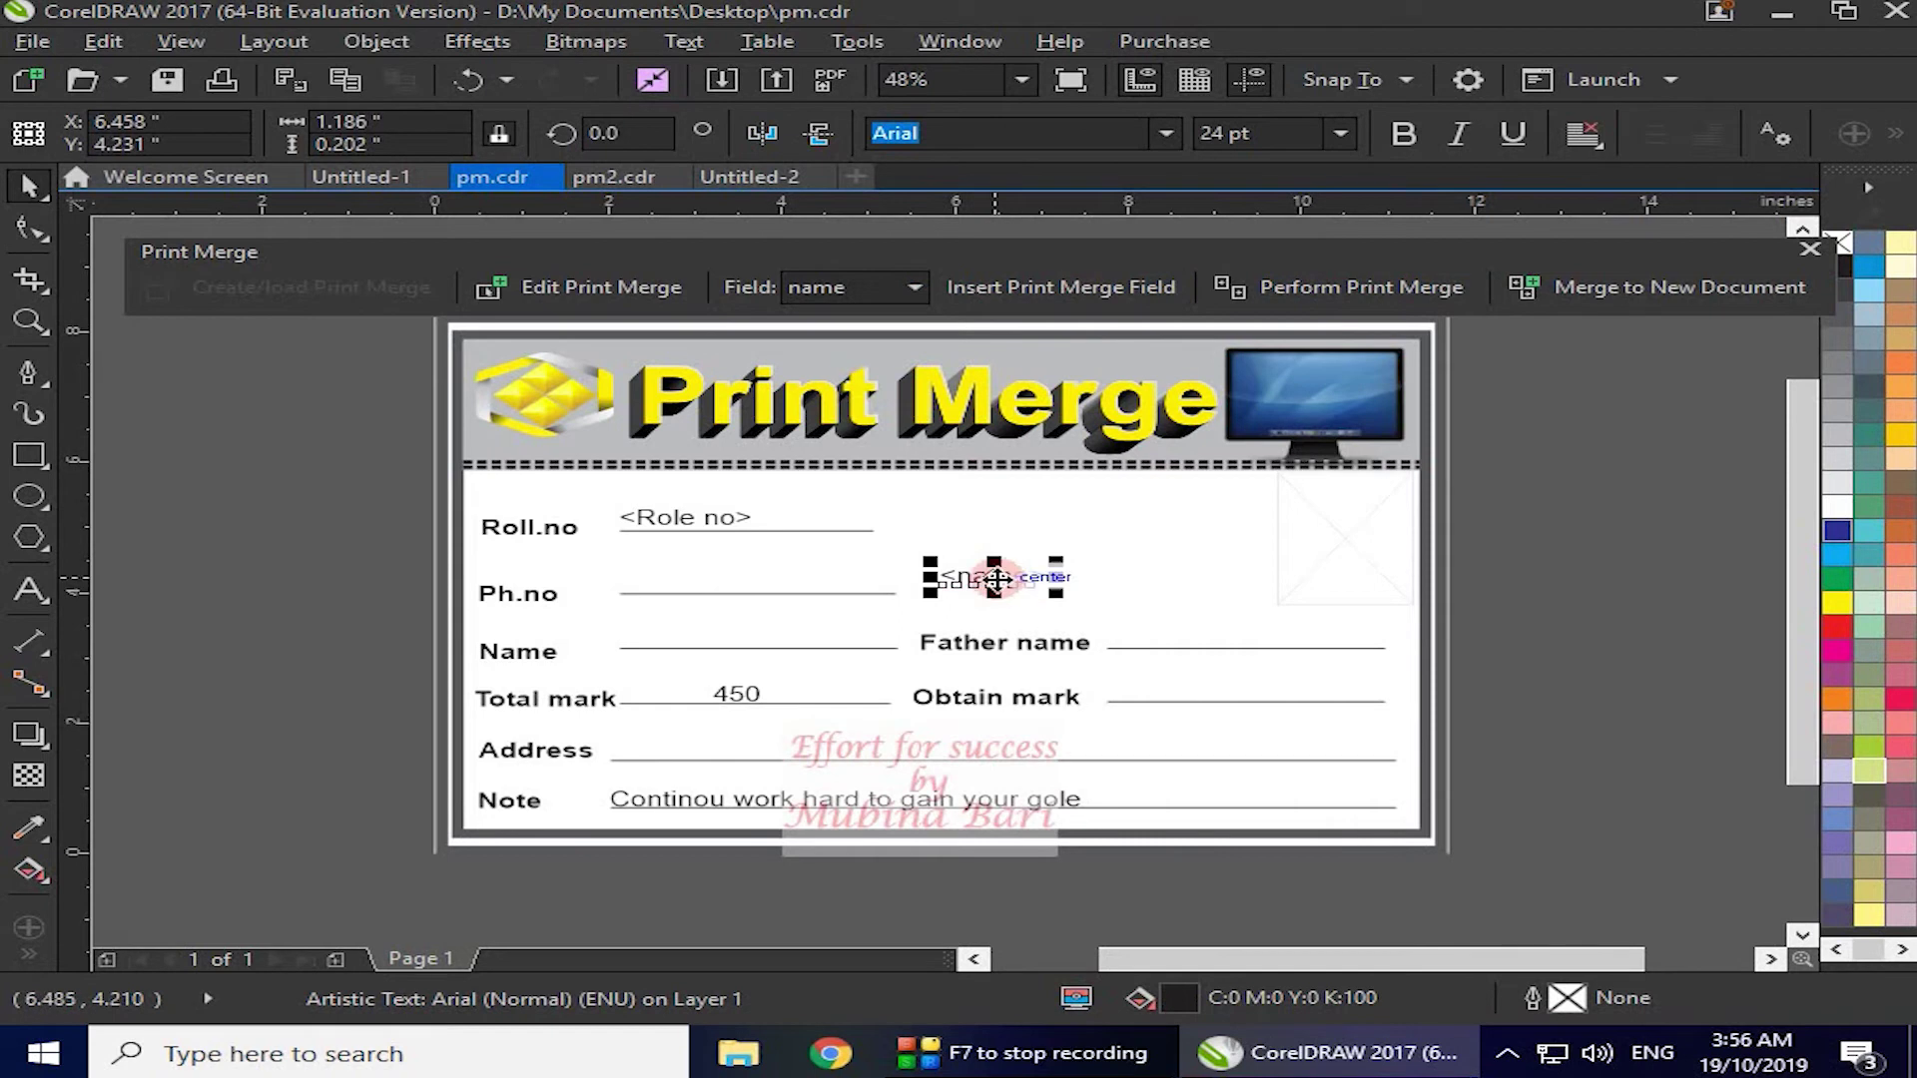
left_click_drag(996, 578, 682, 644)
- Insert the father name merge field and place it on the card's Father name line
left_click(849, 288)
left_click(914, 289)
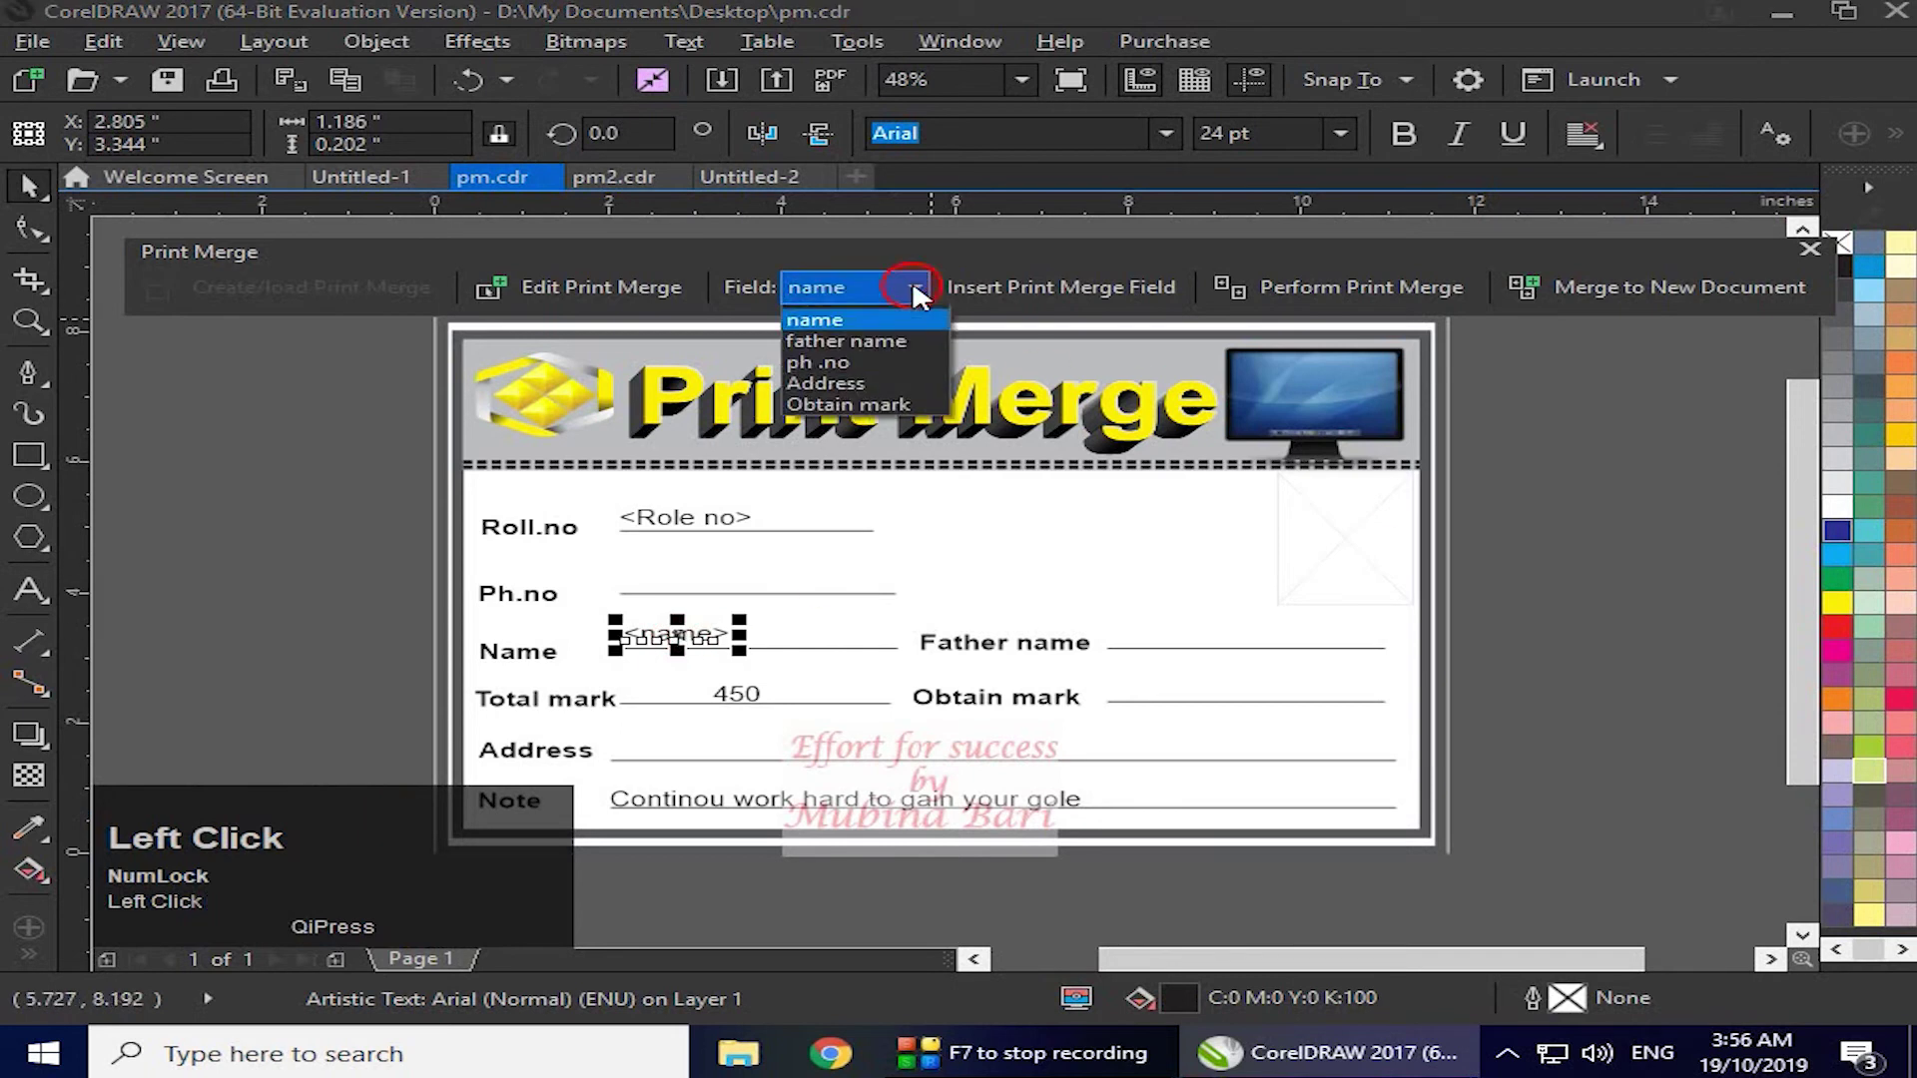
left_click(879, 361)
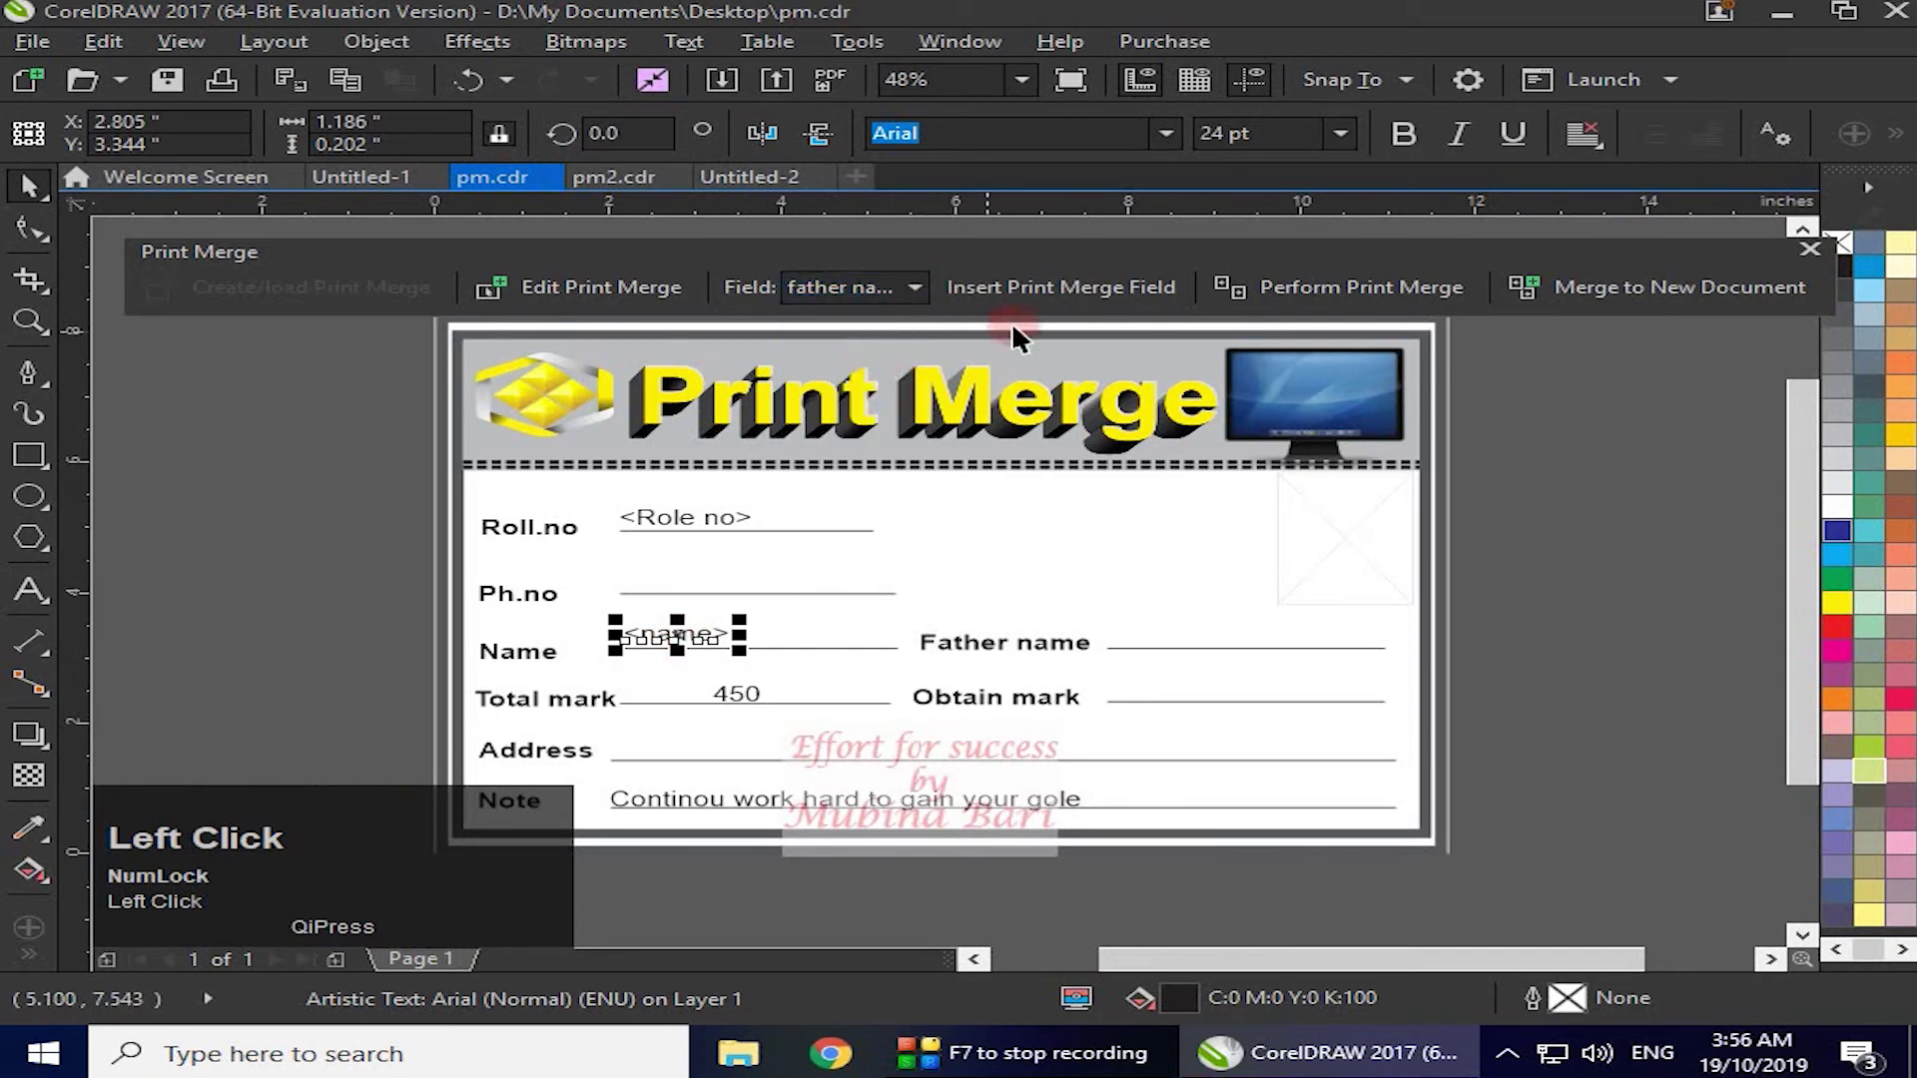
left_click(1074, 287)
left_click_drag(1029, 572, 1206, 644)
- Insert the ph .no merge field and place it on the card's Ph.no line
left_click(899, 288)
left_click(892, 389)
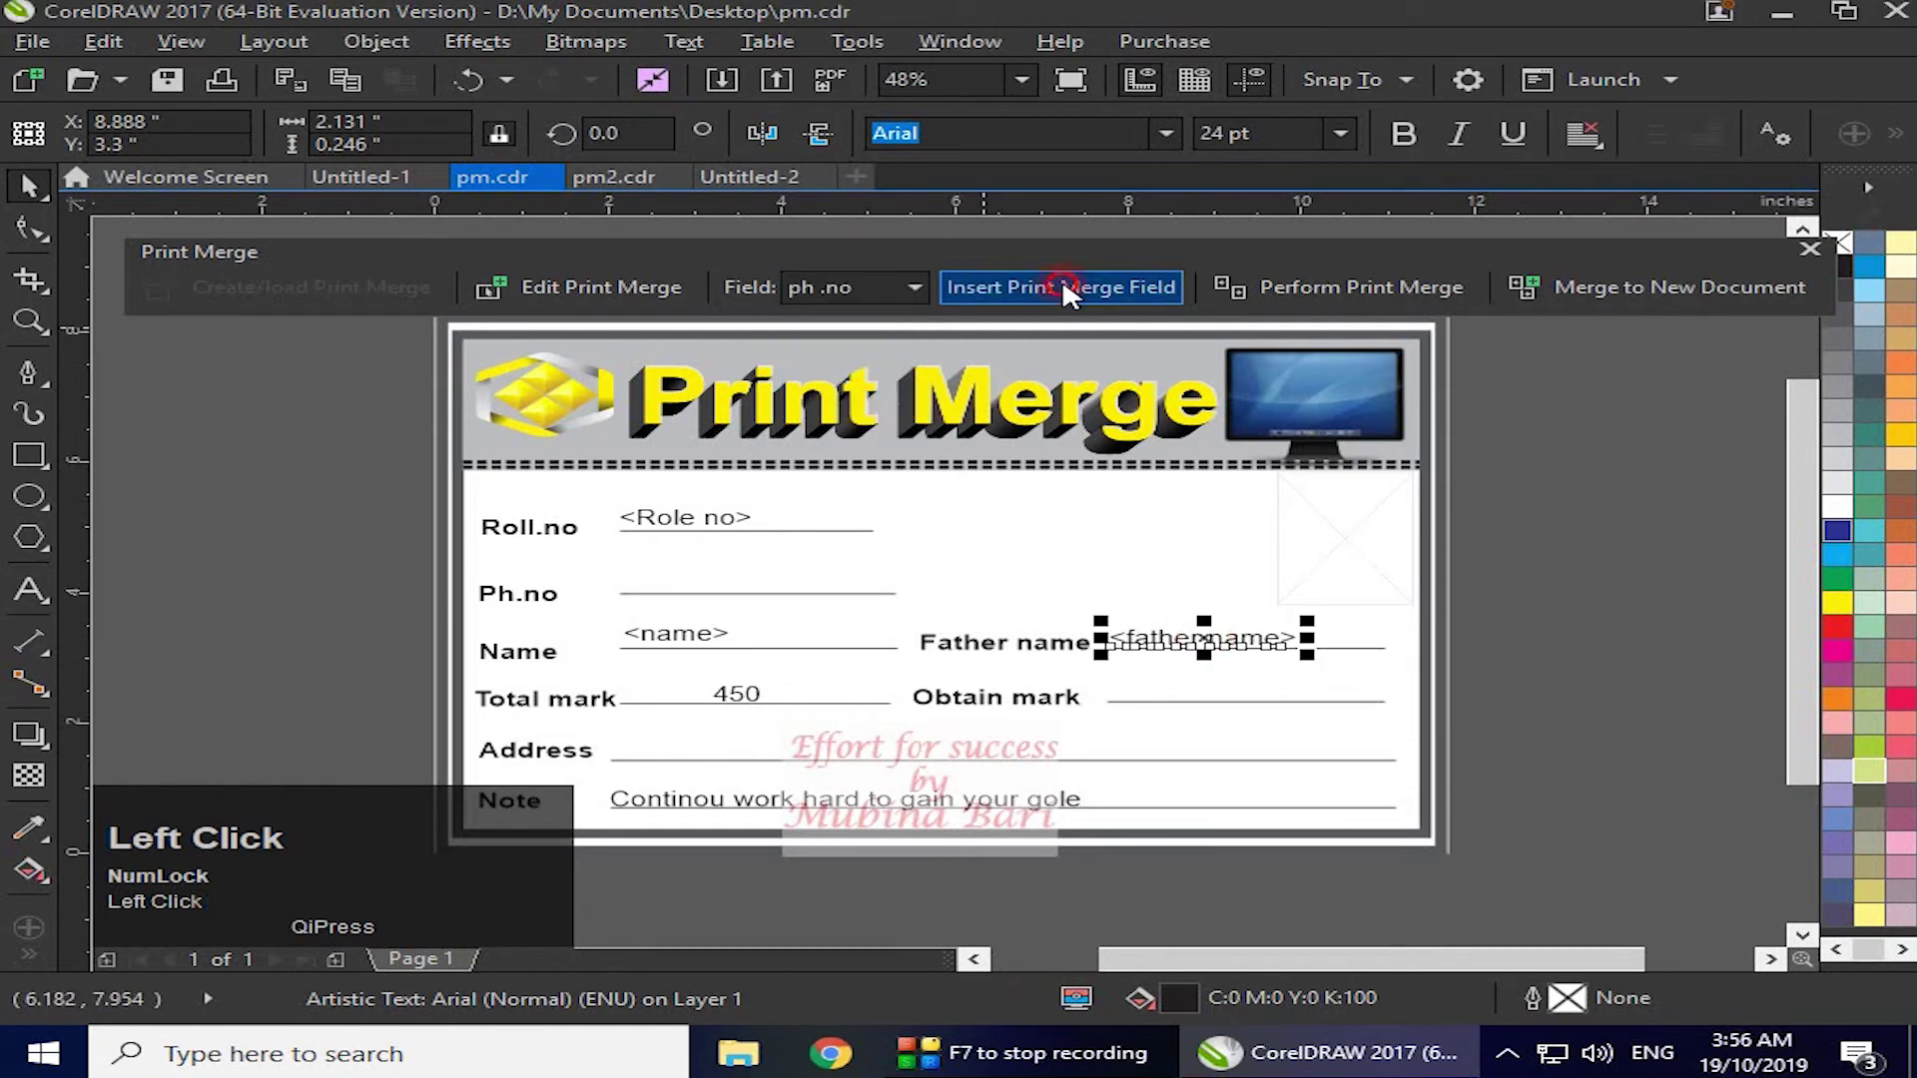
left_click(1060, 288)
left_click_drag(1004, 576, 683, 587)
- Insert the Address merge field and place it on the card's Address line
left_click(913, 292)
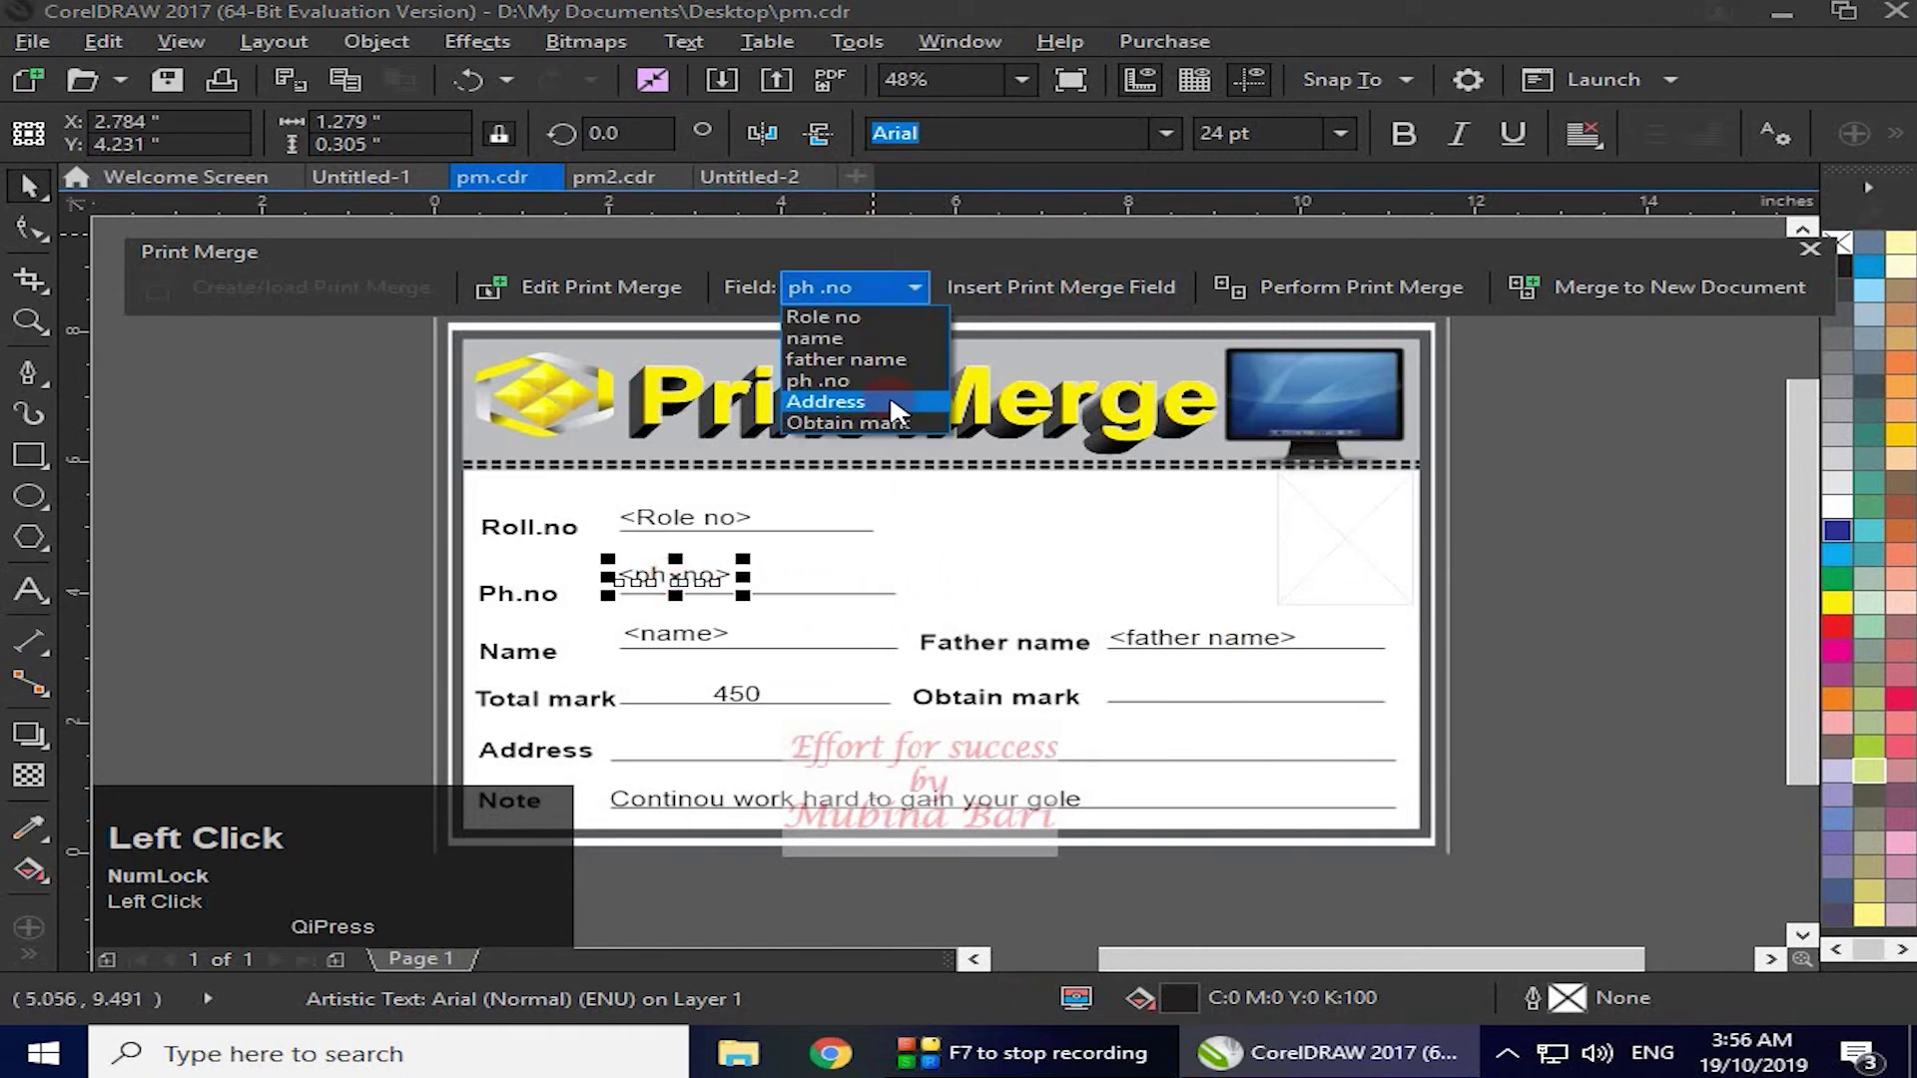
left_click(892, 404)
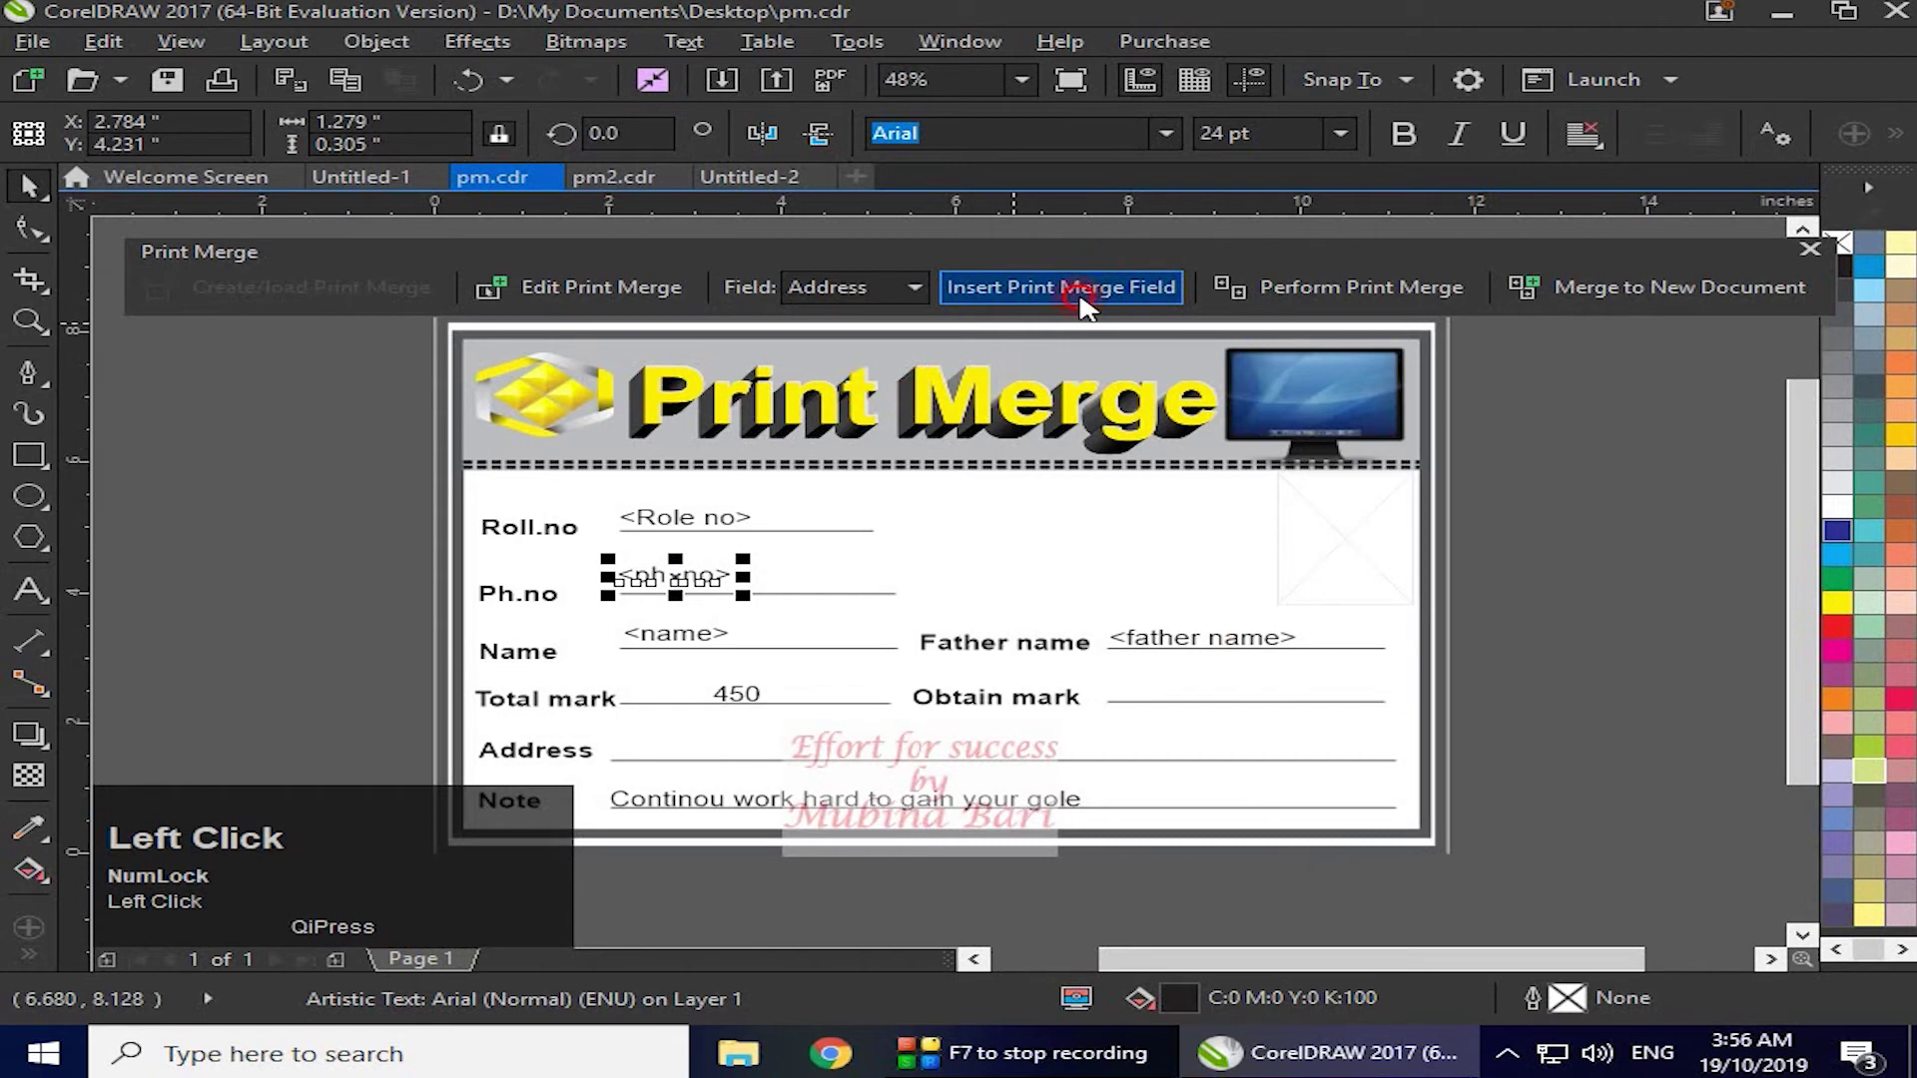
left_click(1082, 298)
left_click_drag(1018, 565, 683, 741)
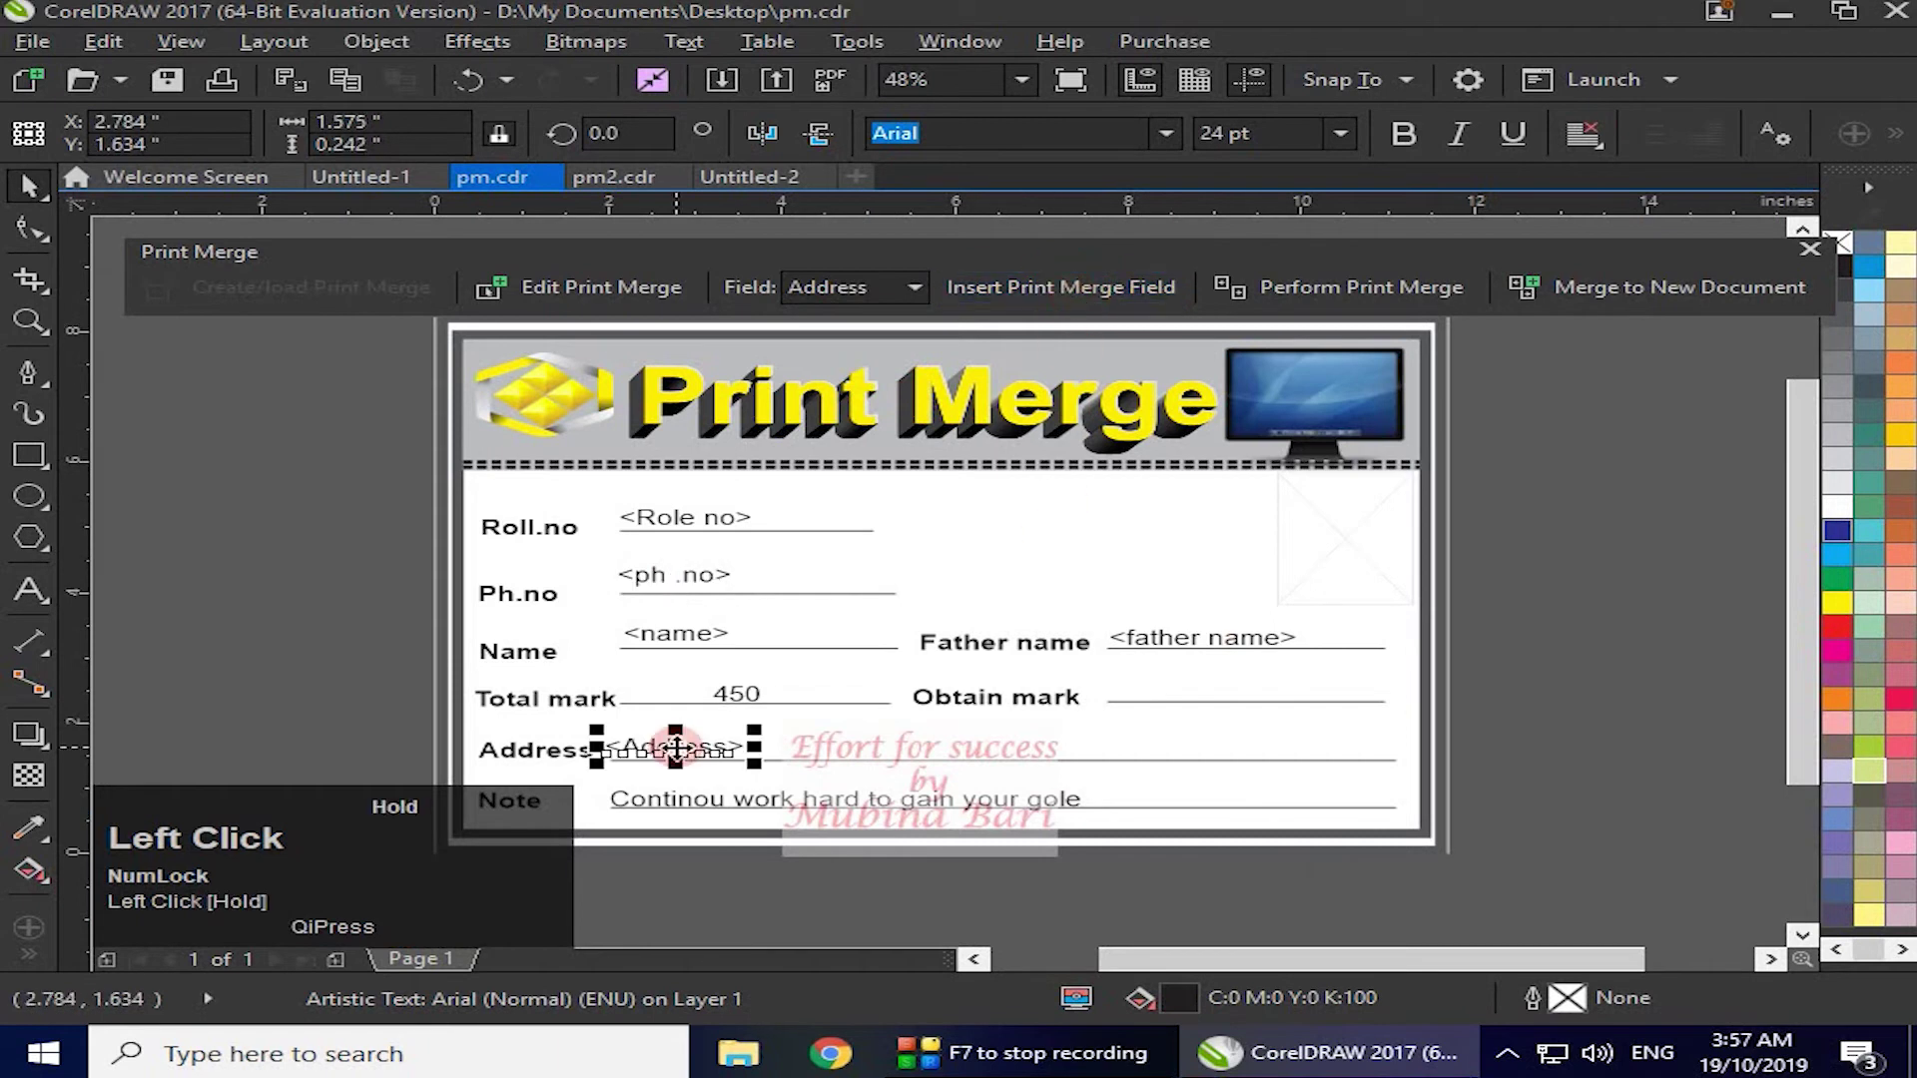
- Insert the Obtain mark merge field and place it on the card's Obtain mark line
left_click(913, 290)
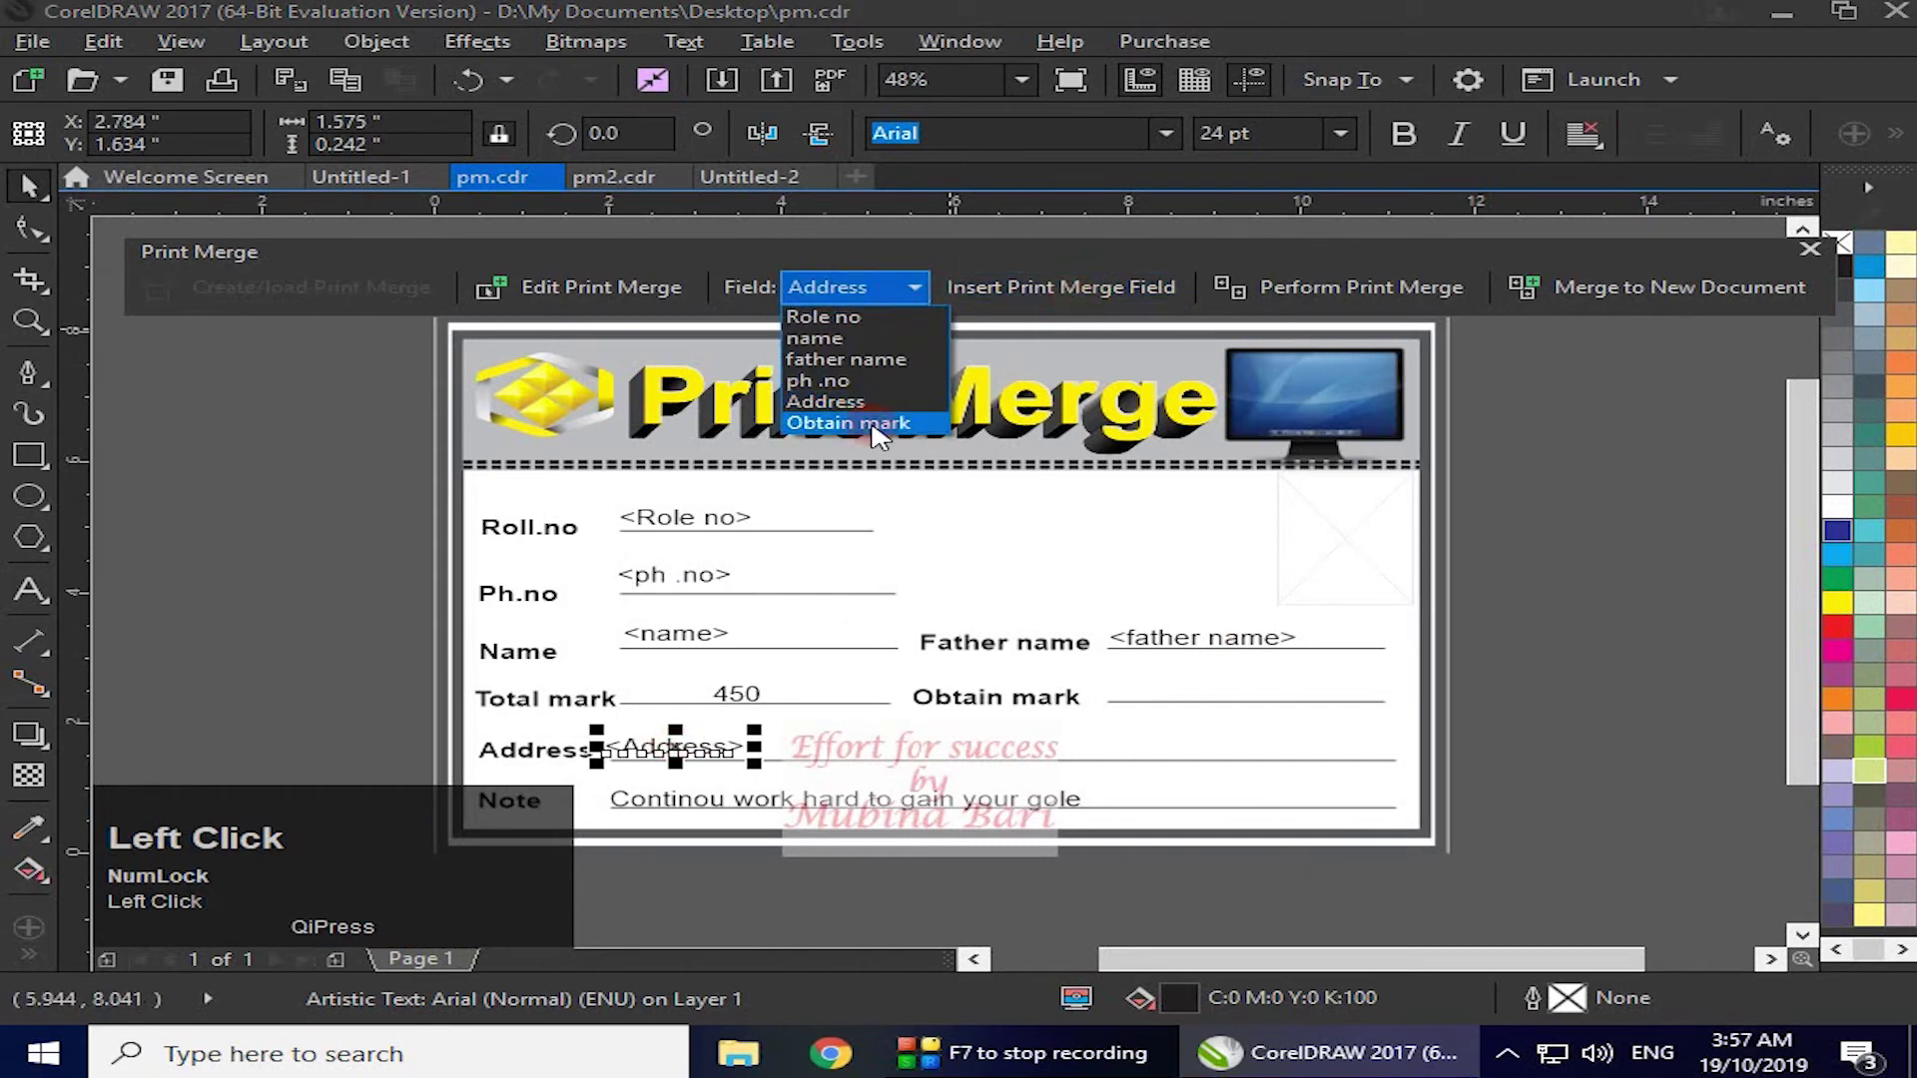
left_click(849, 423)
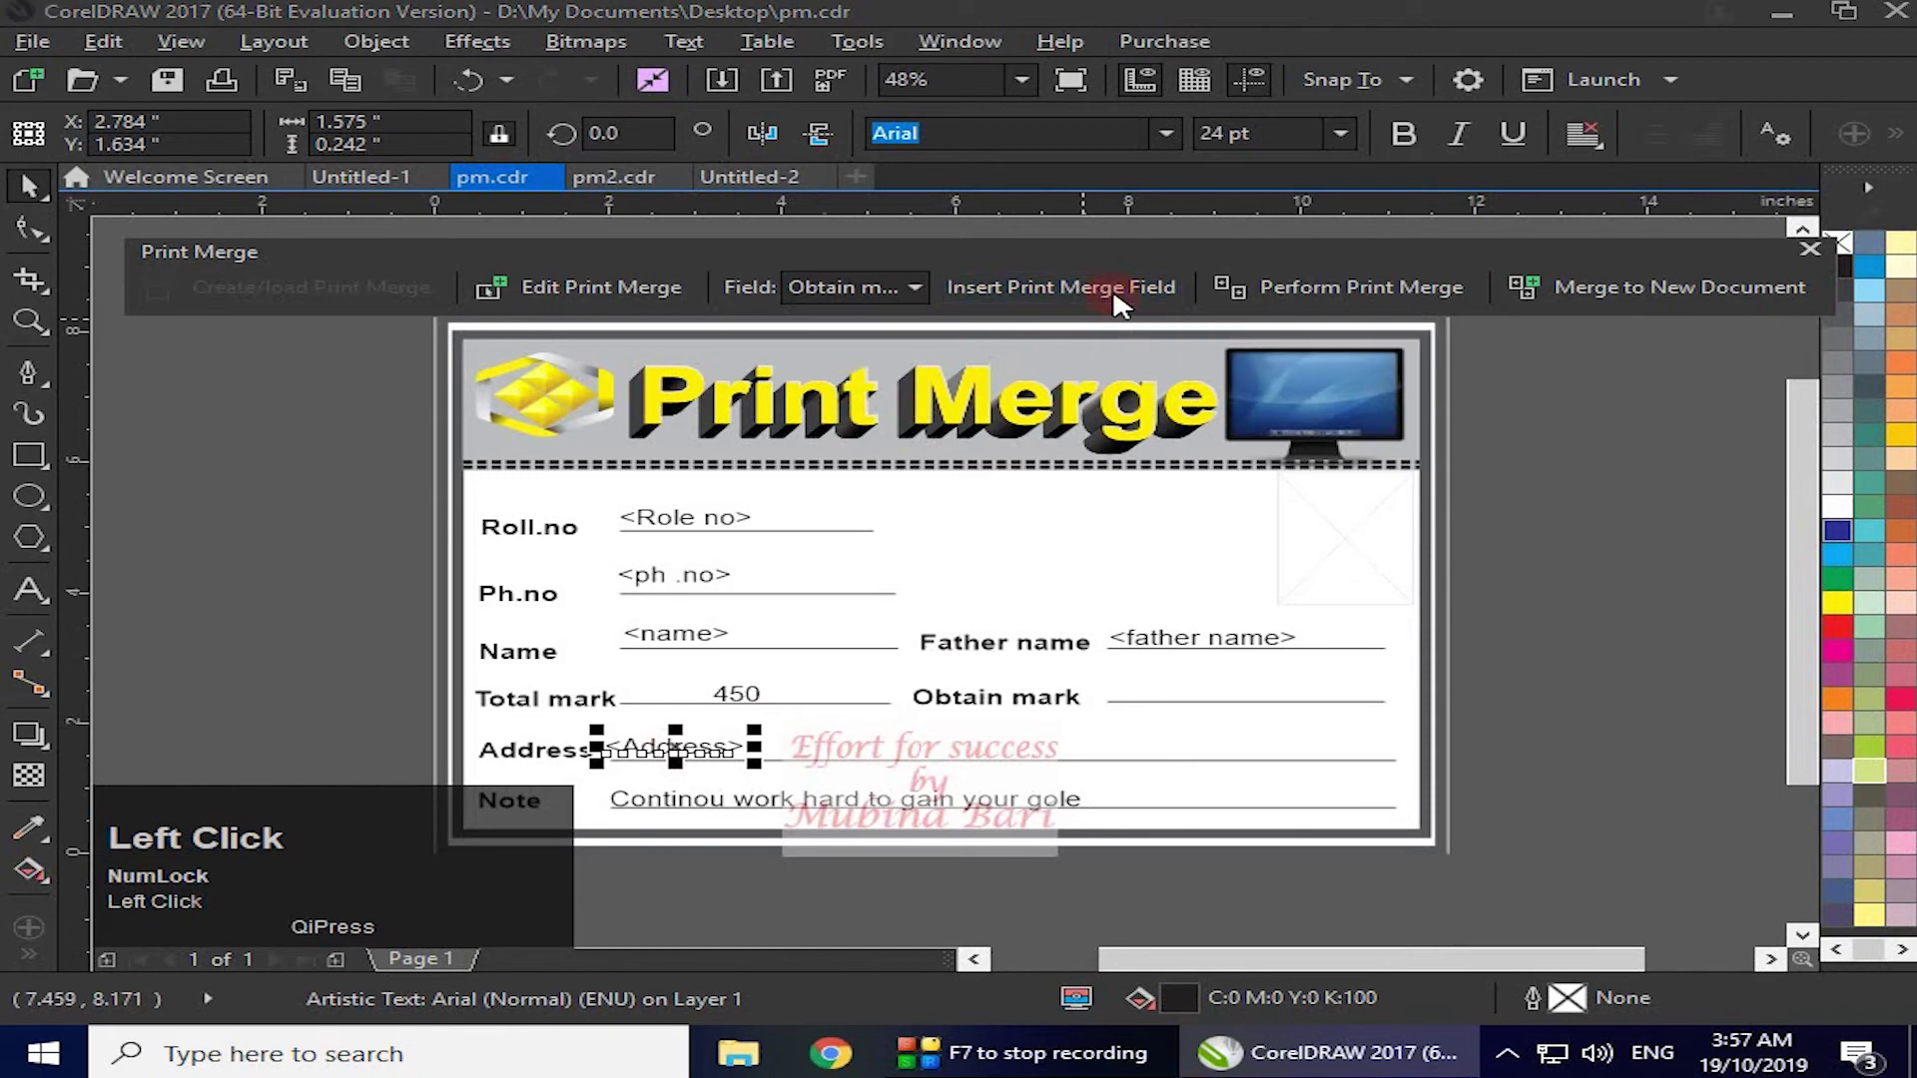
left_click(1114, 299)
left_click(1206, 689)
left_click_drag(1205, 684, 1206, 691)
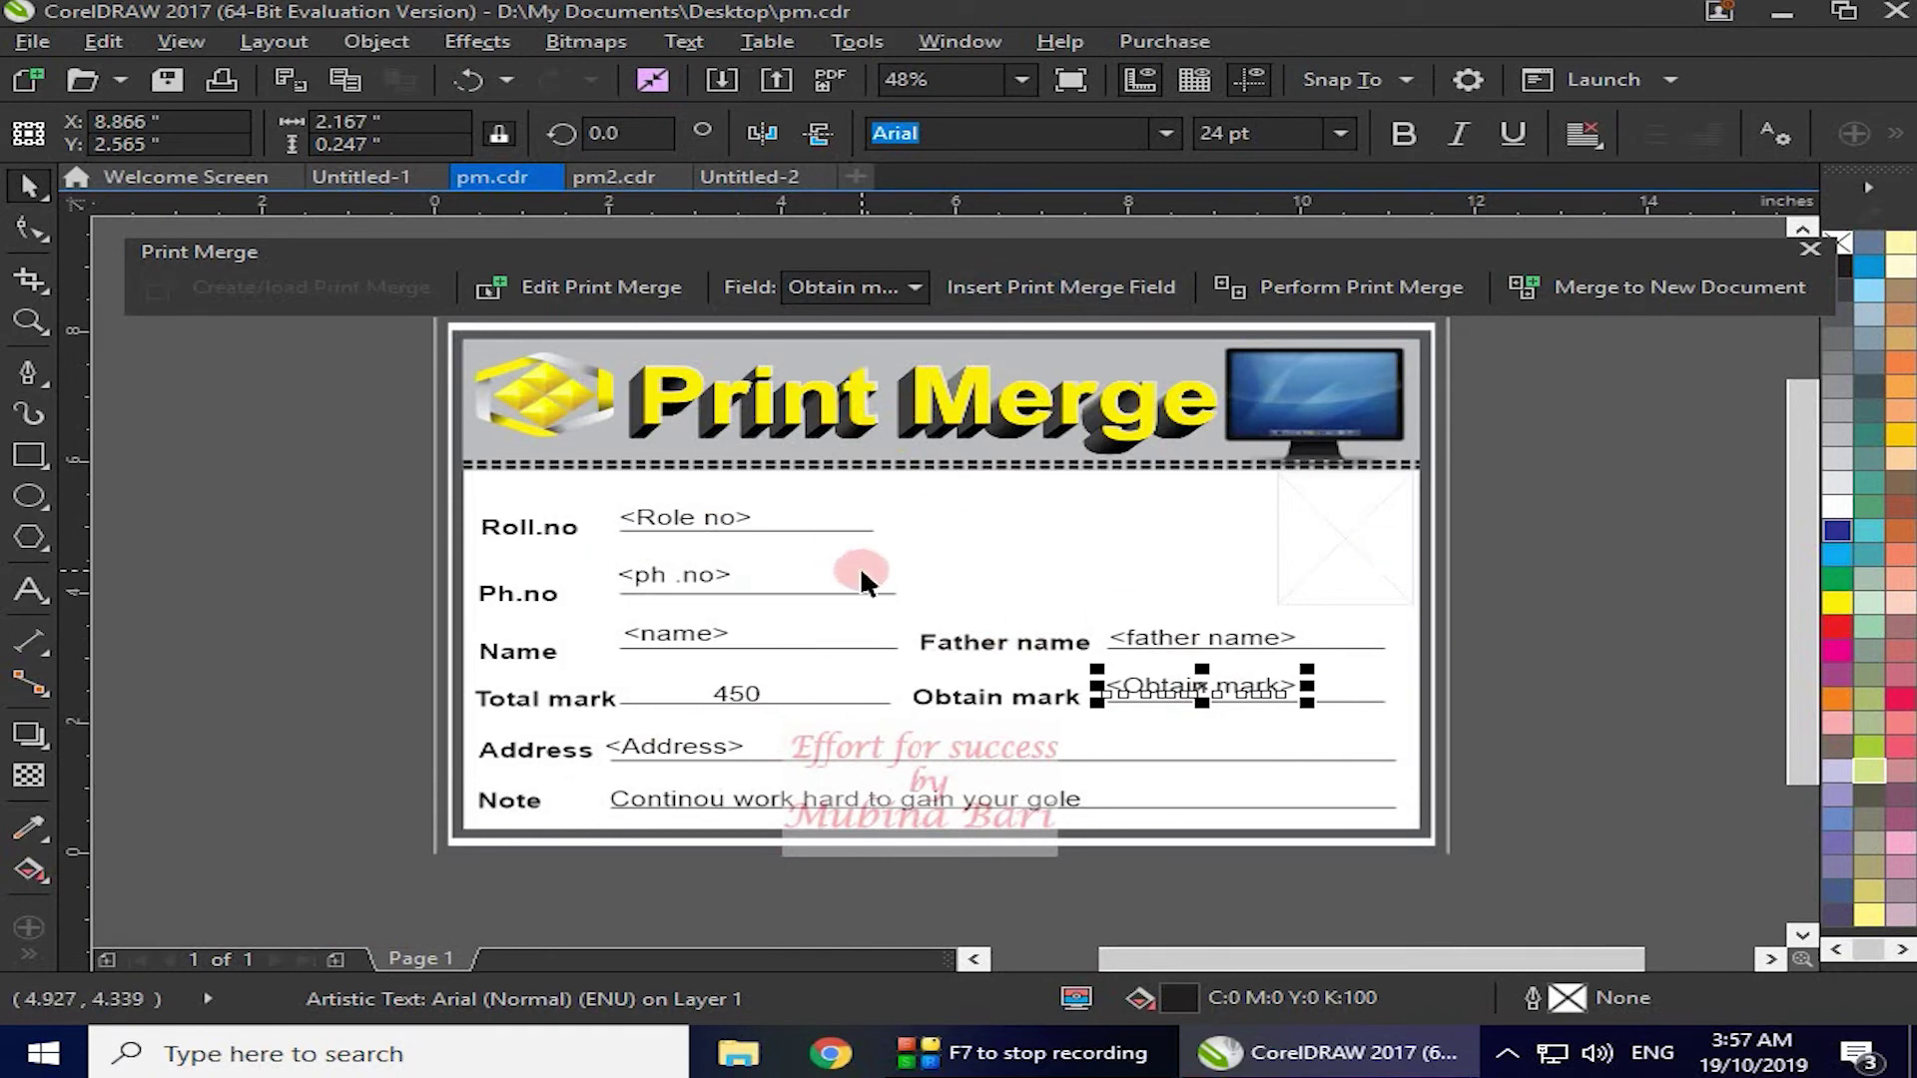
- Perform the print merge up to the print preview, examine the card on pages 1 to 5, and leave without printing
left_click(1309, 285)
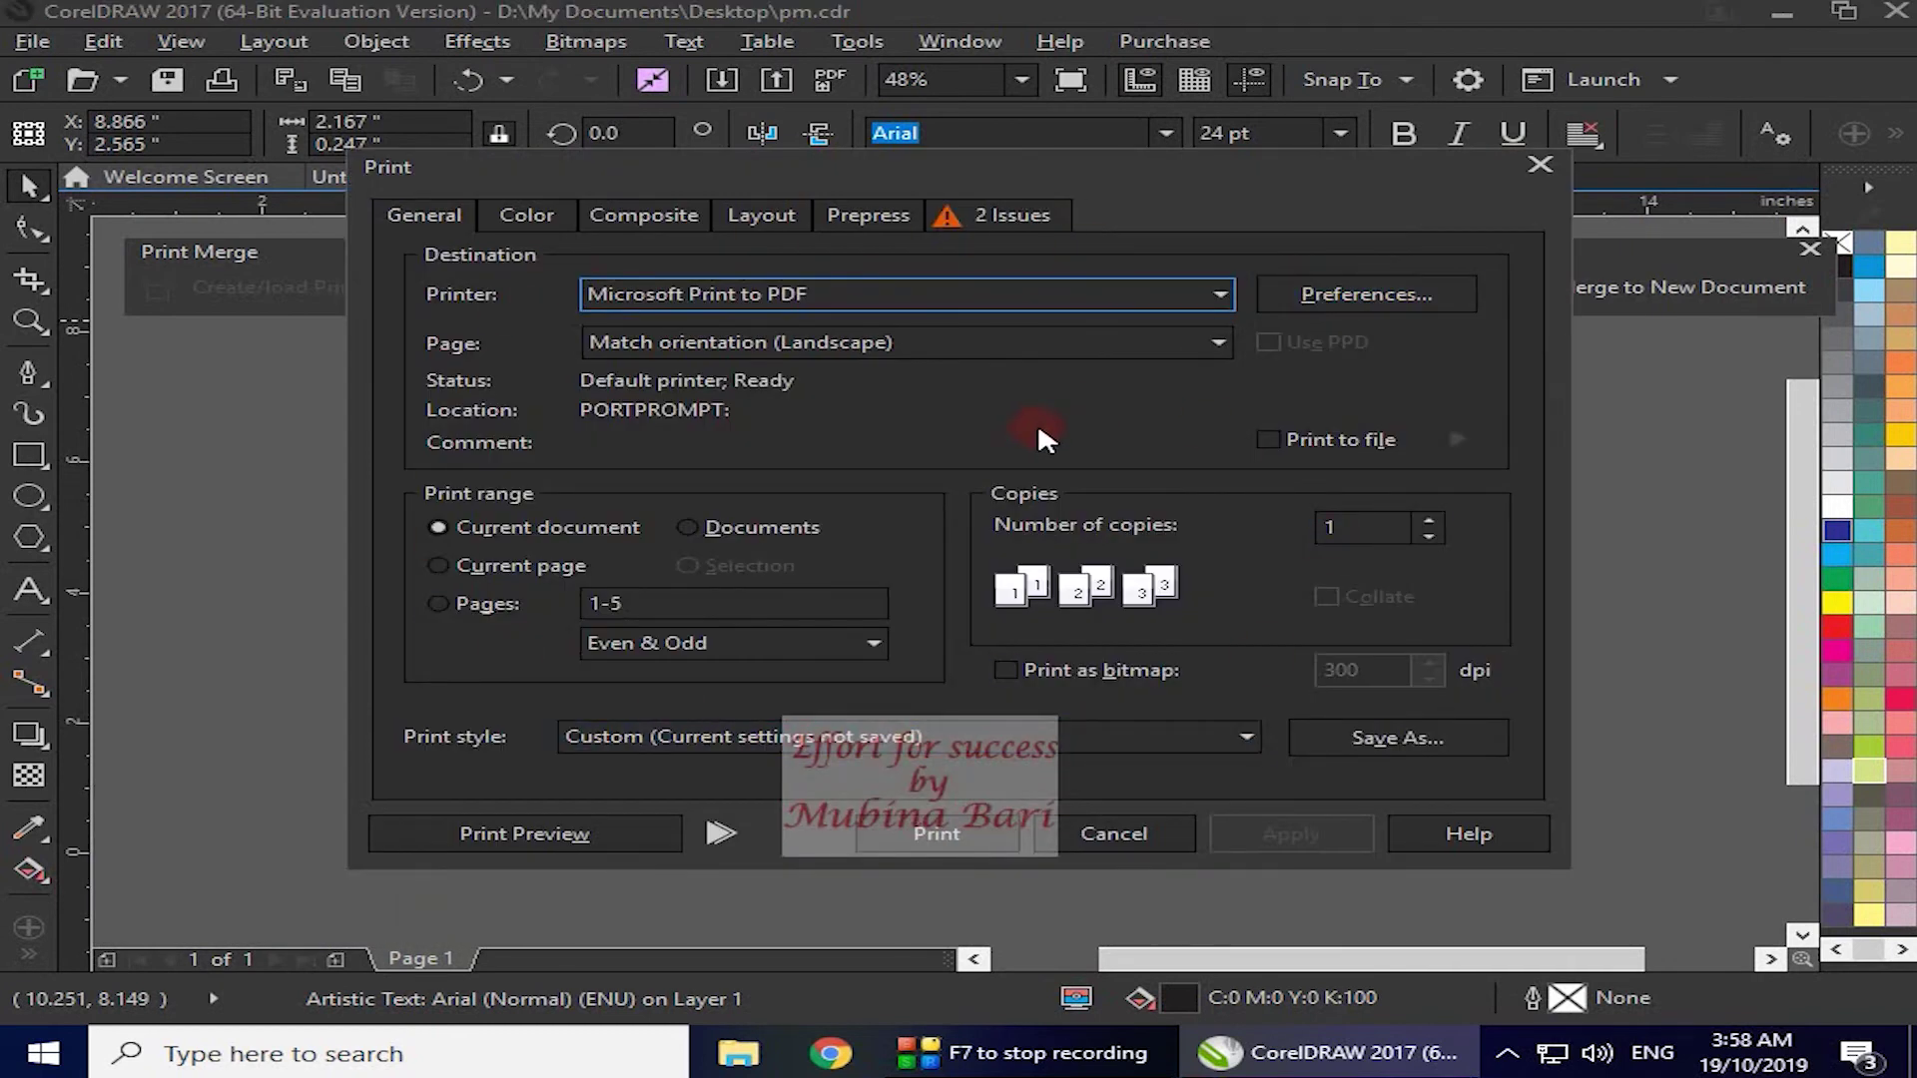
left_click(619, 847)
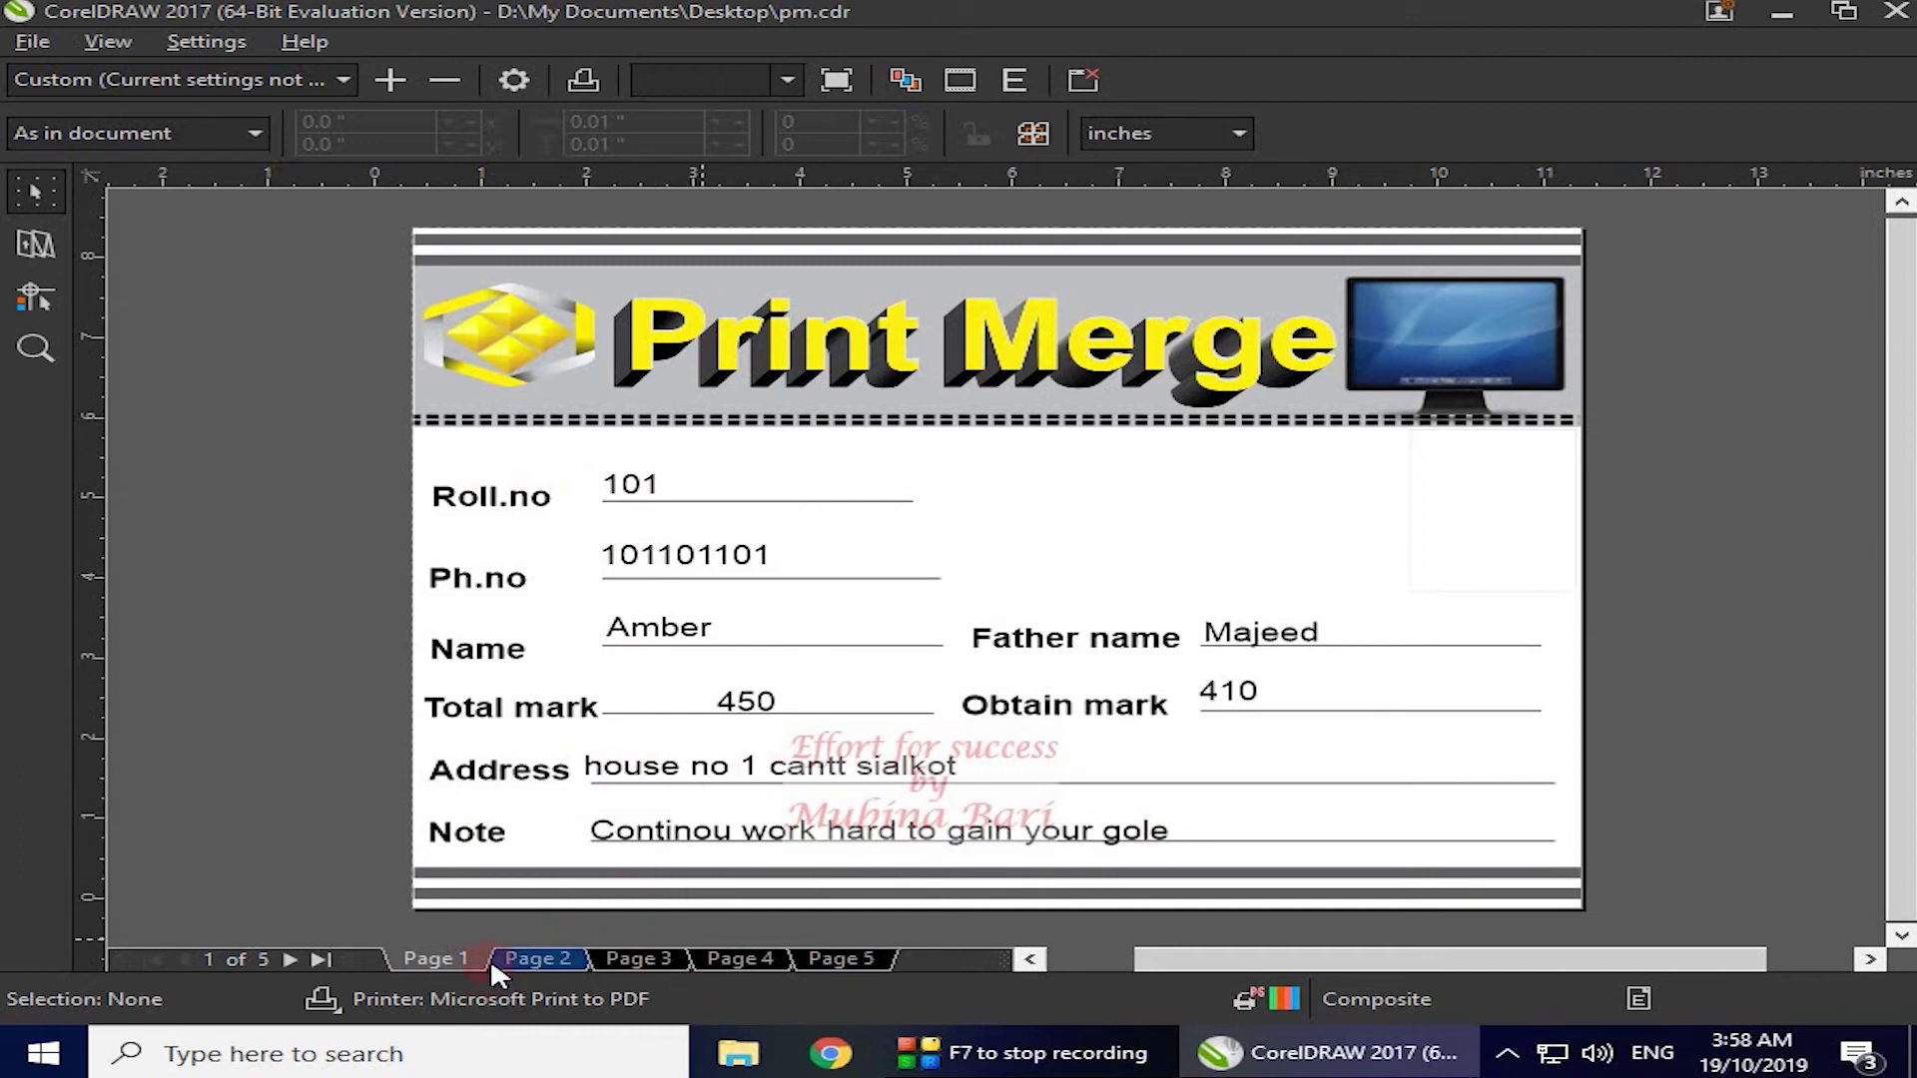
left_click(541, 954)
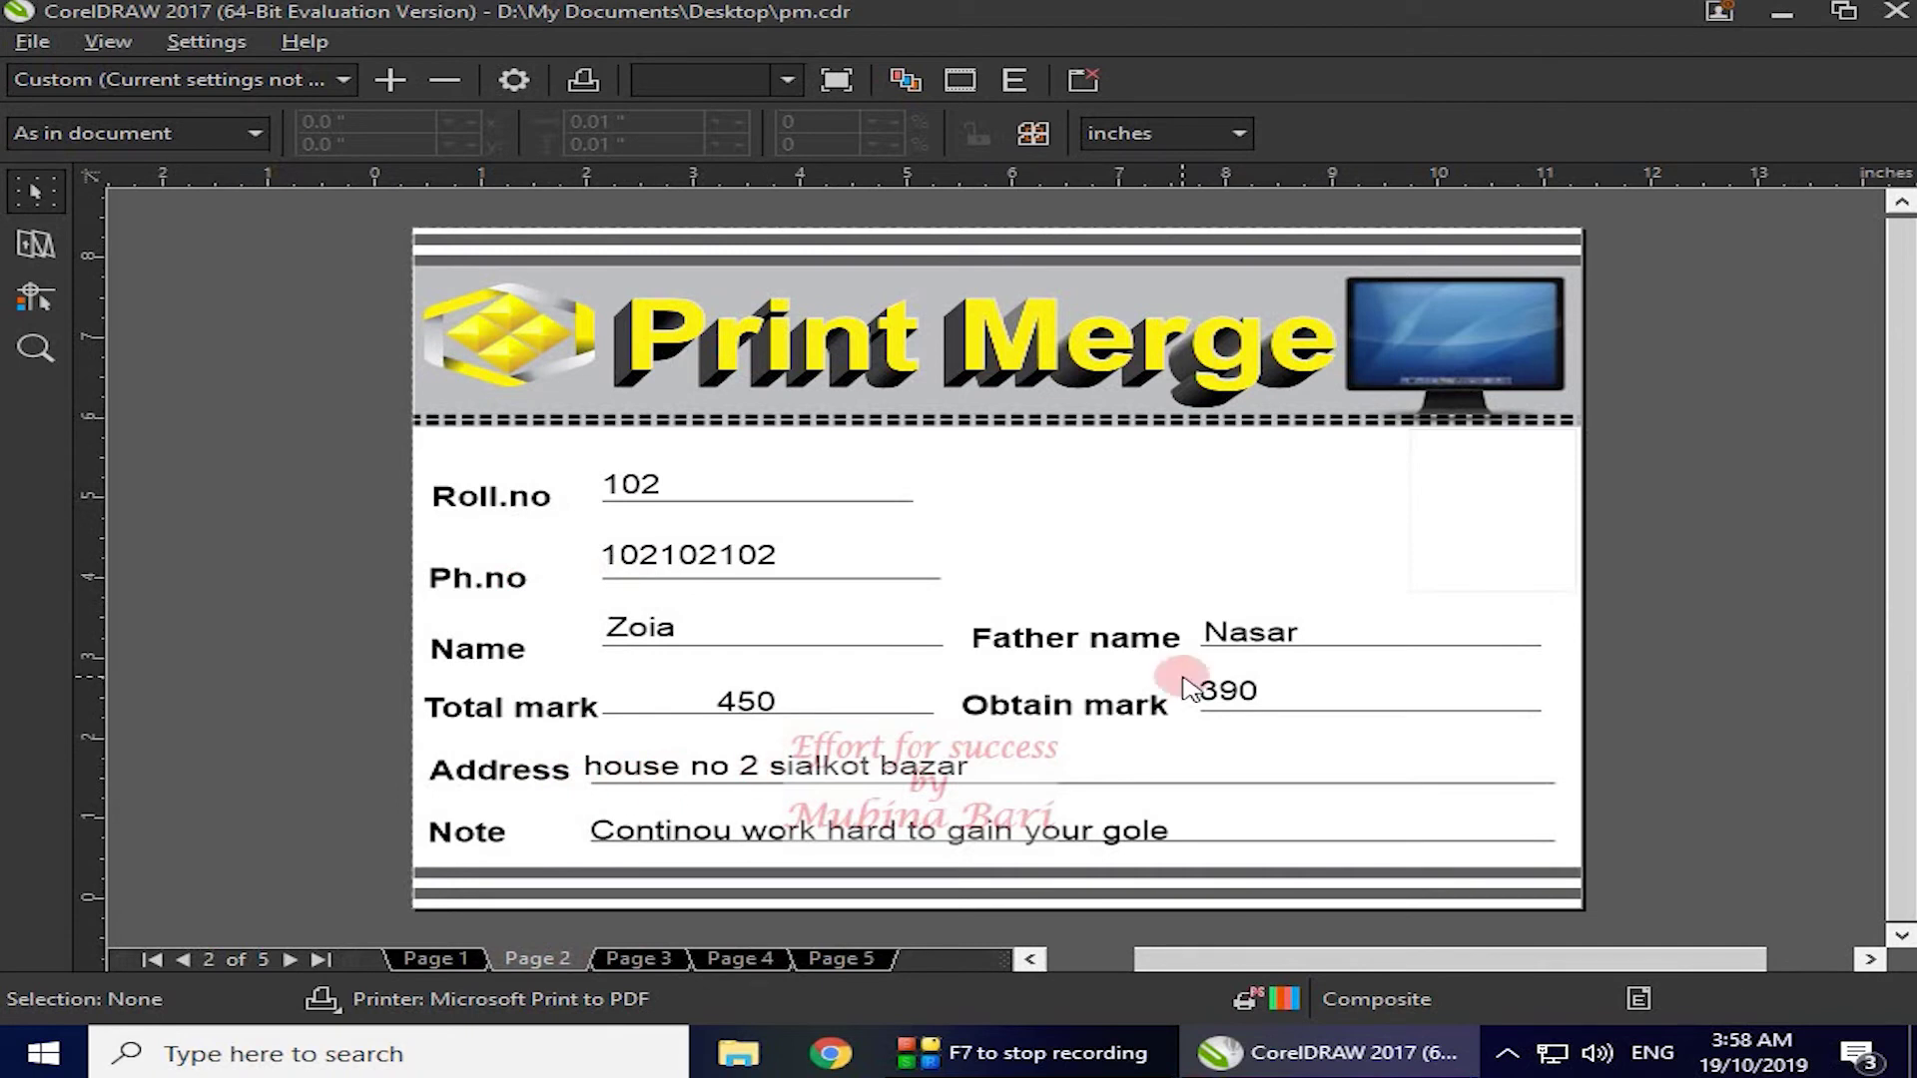
left_click(653, 956)
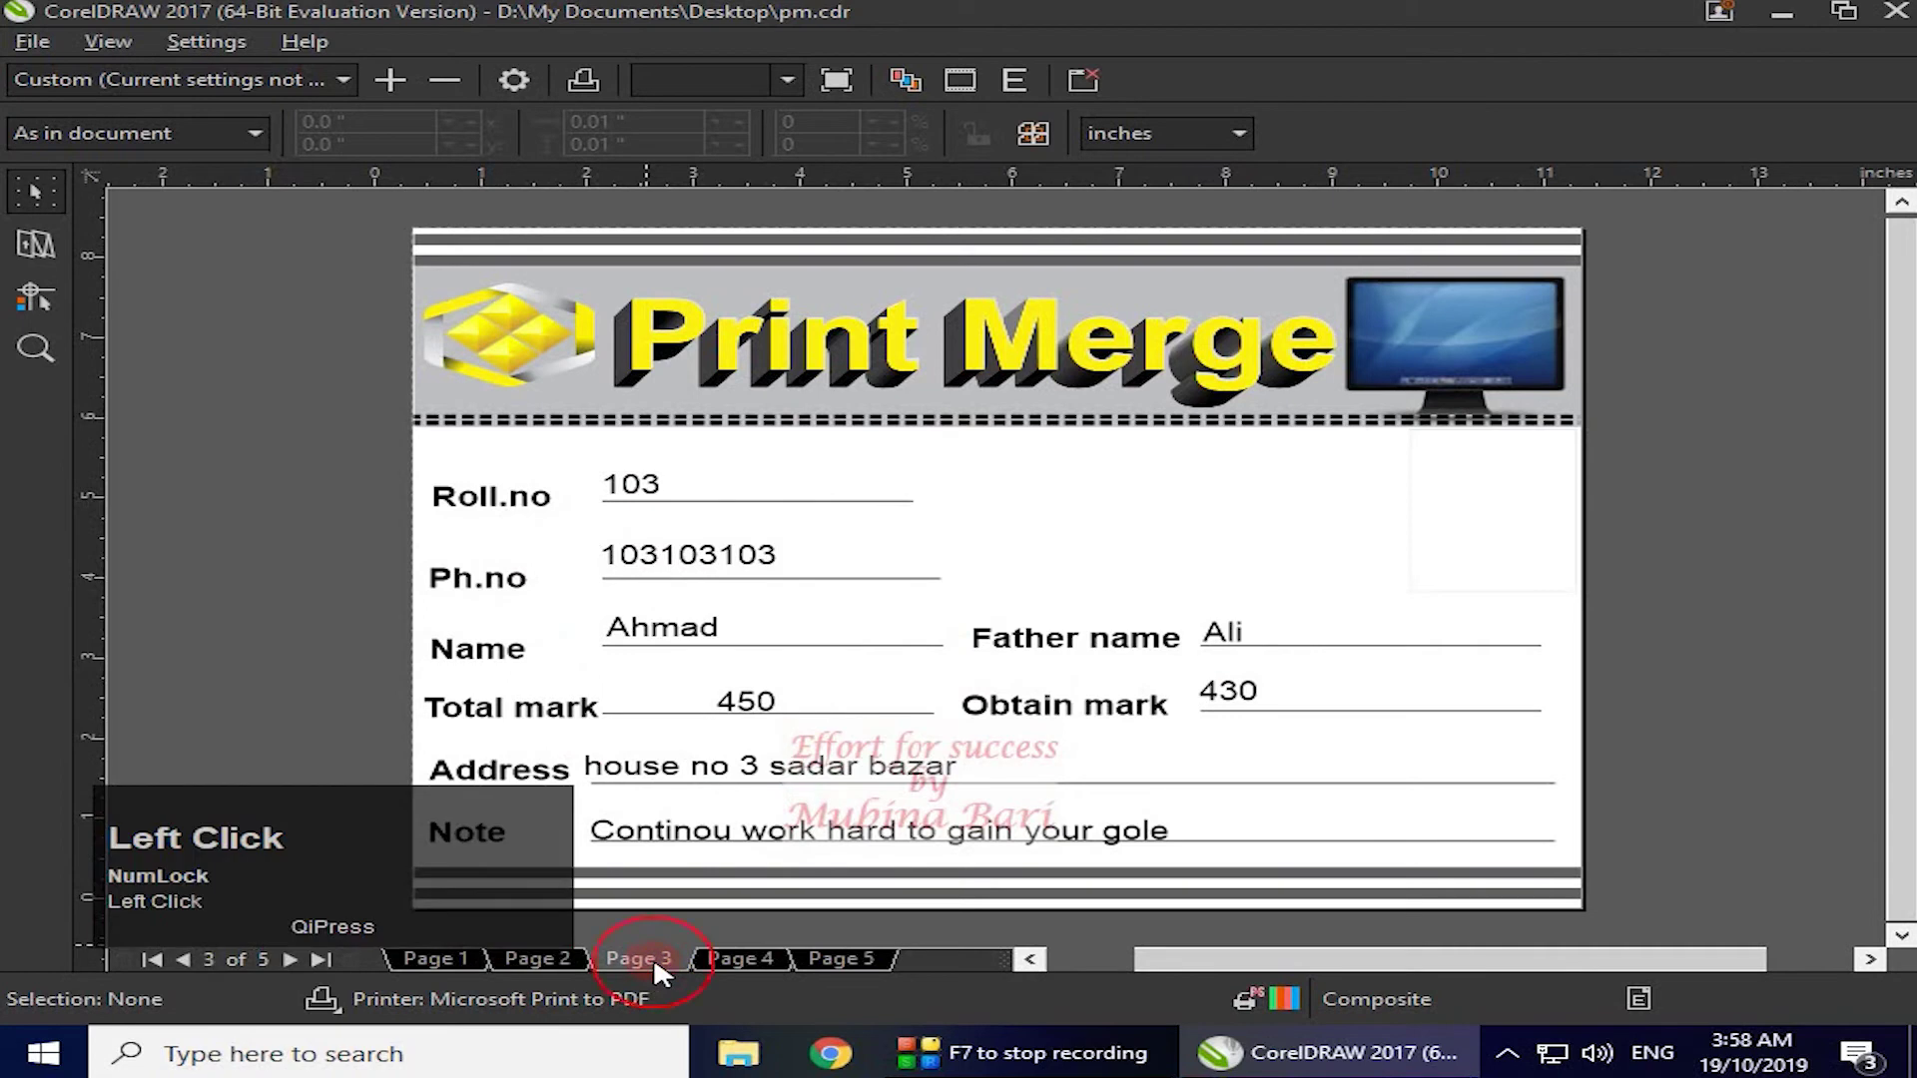
left_click(746, 960)
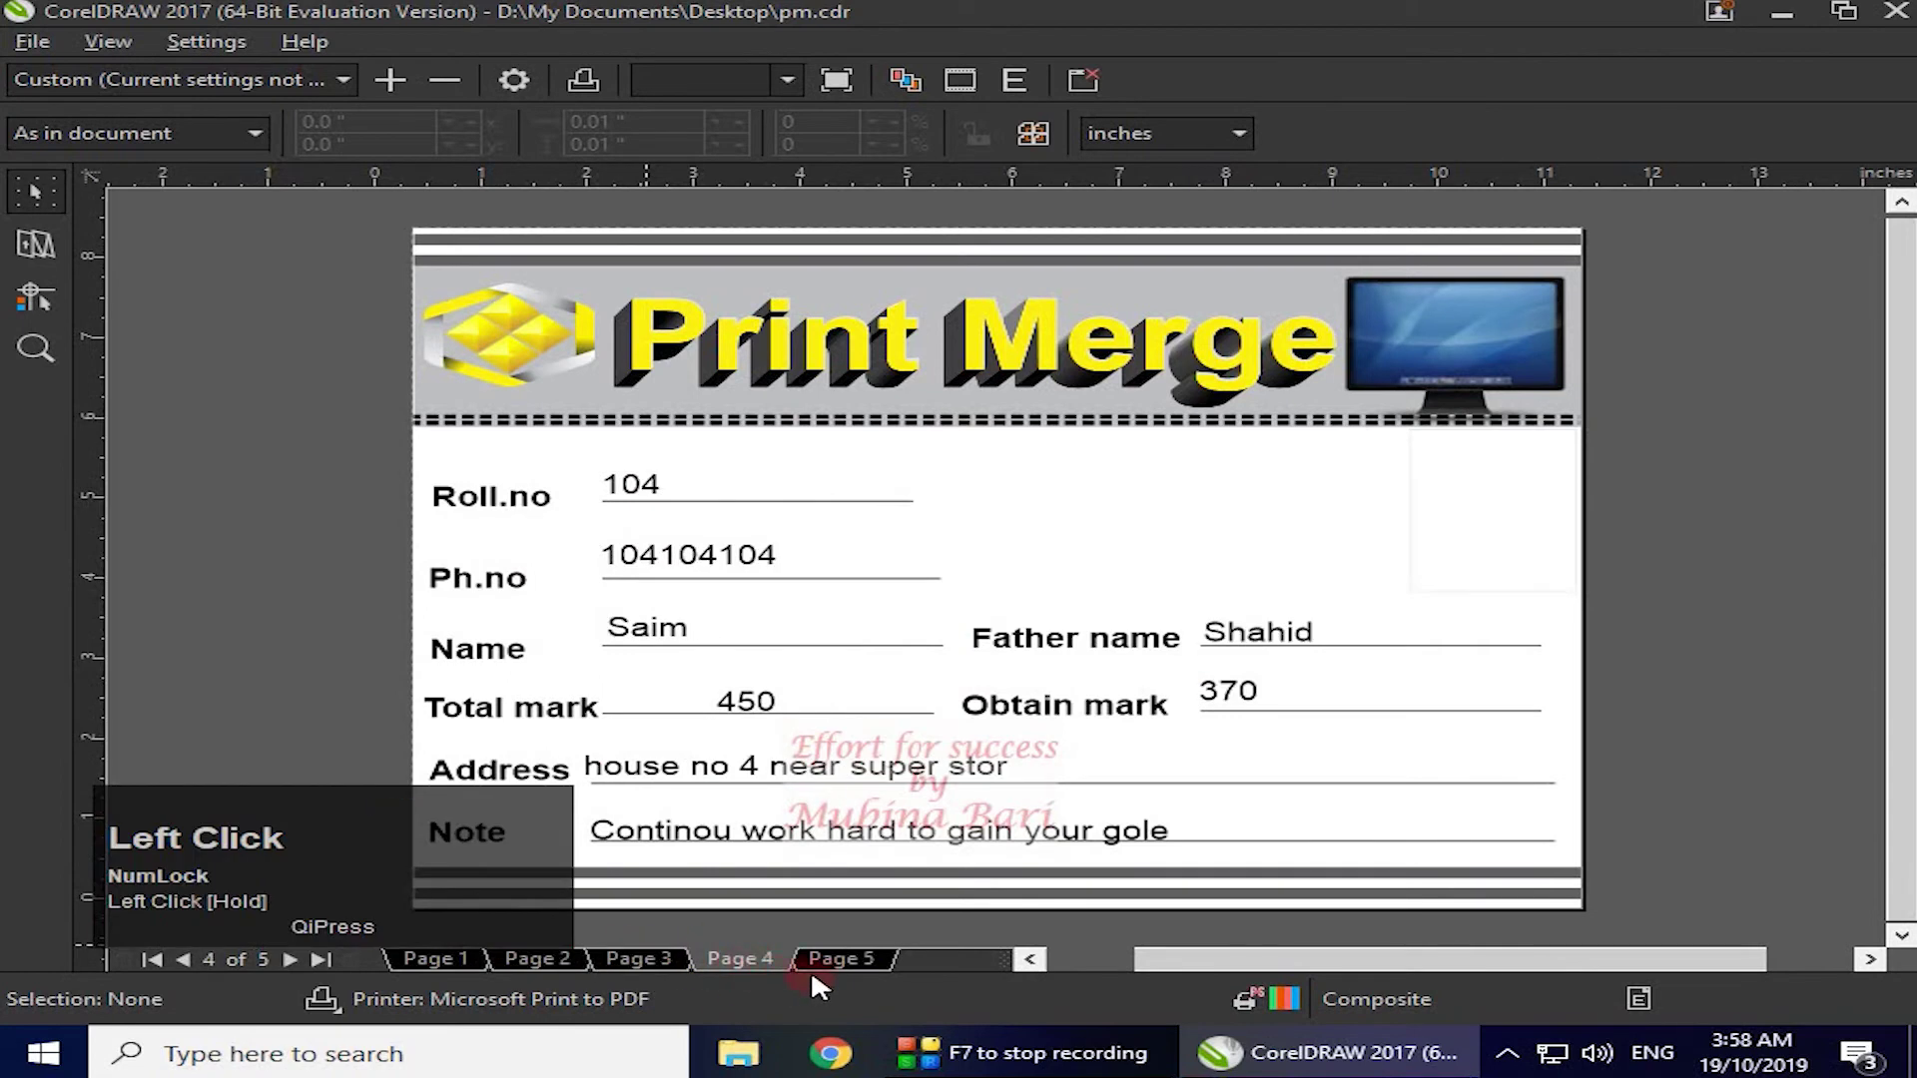
left_click(843, 961)
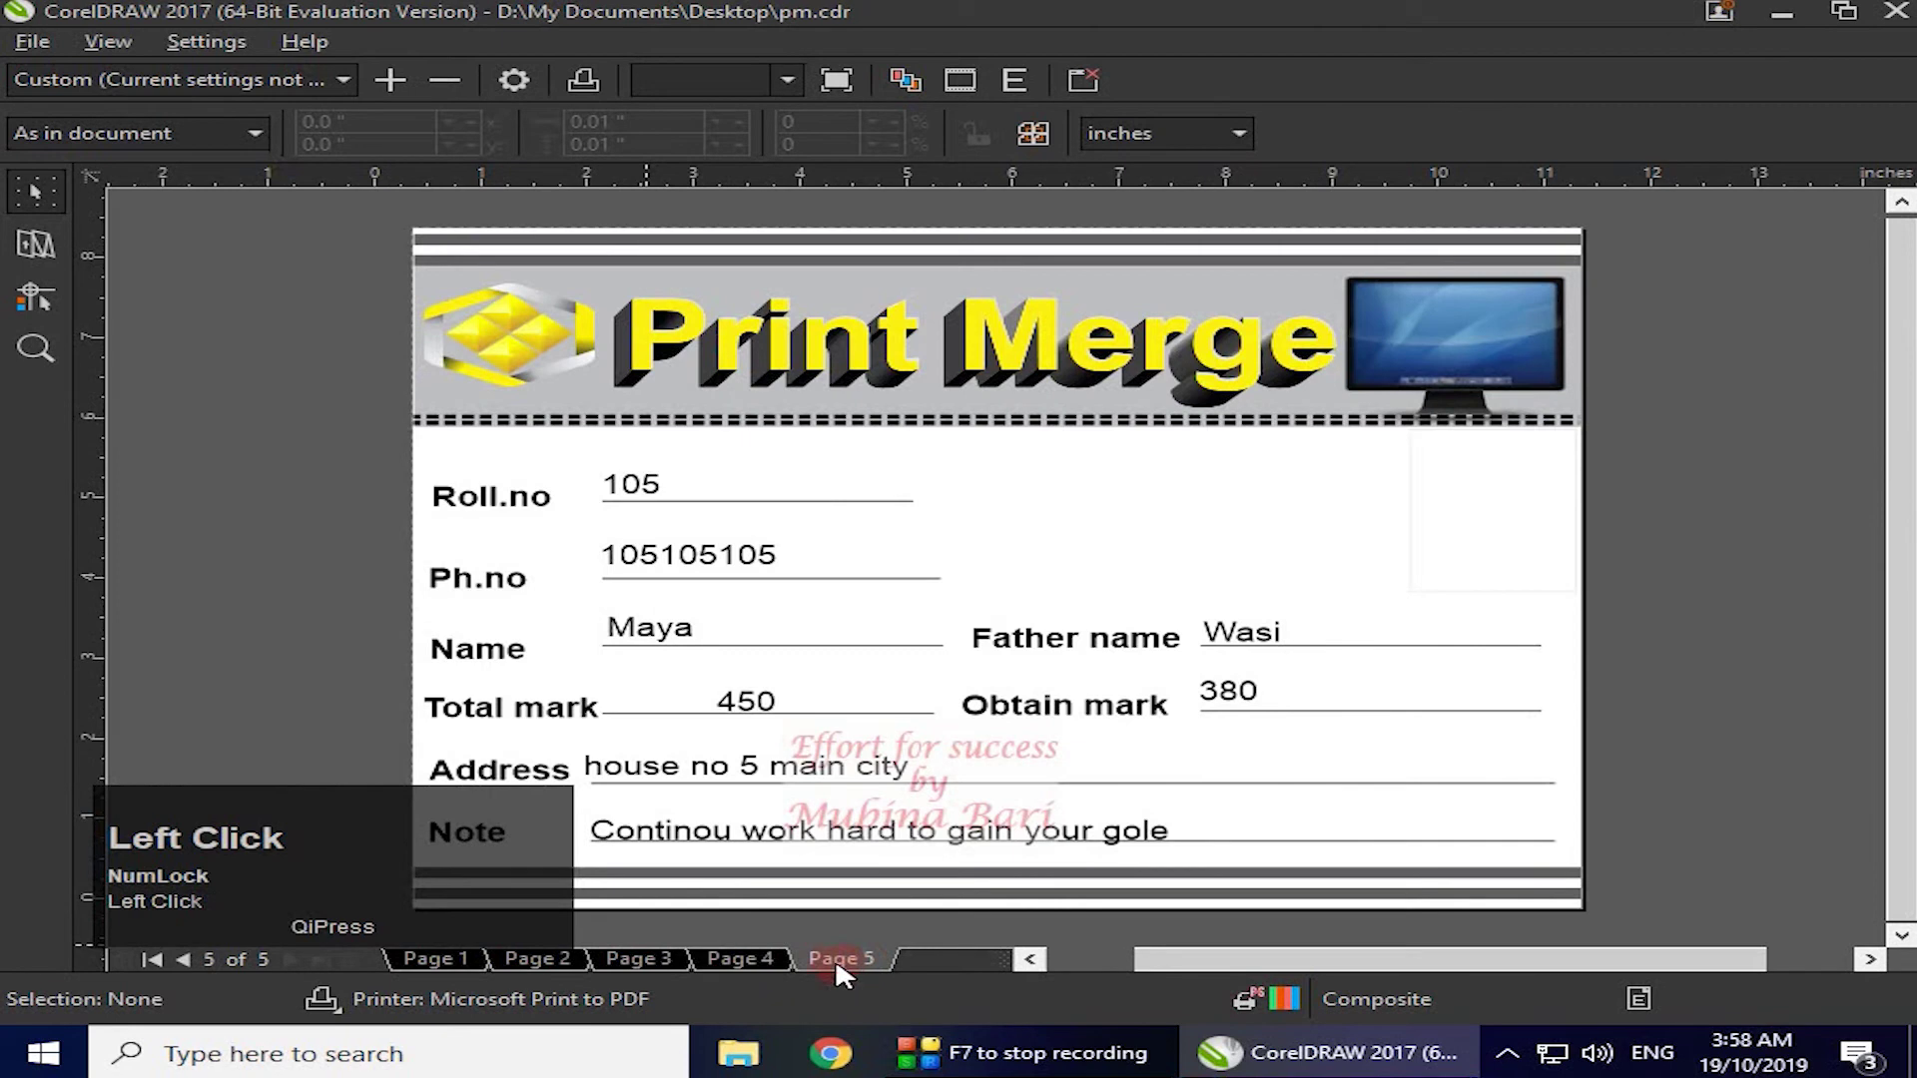
left_click(447, 957)
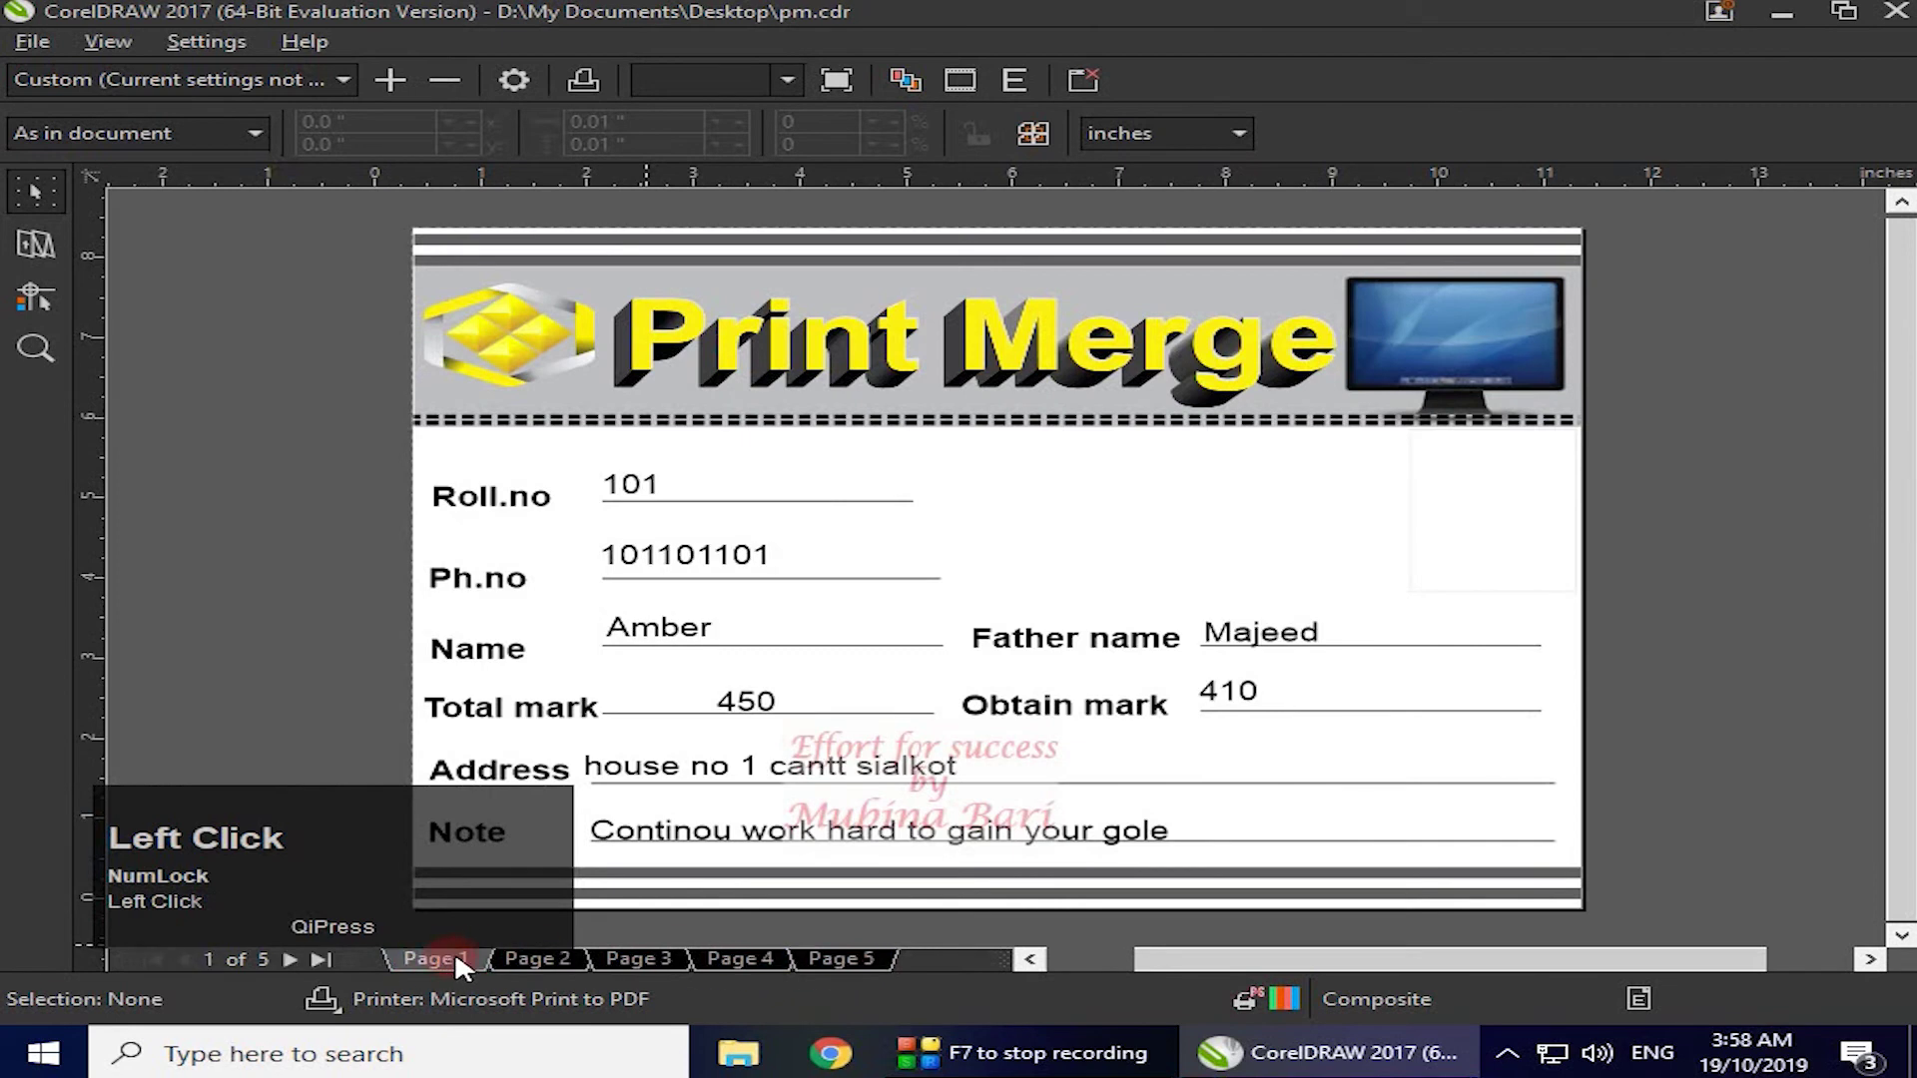
left_click(1900, 17)
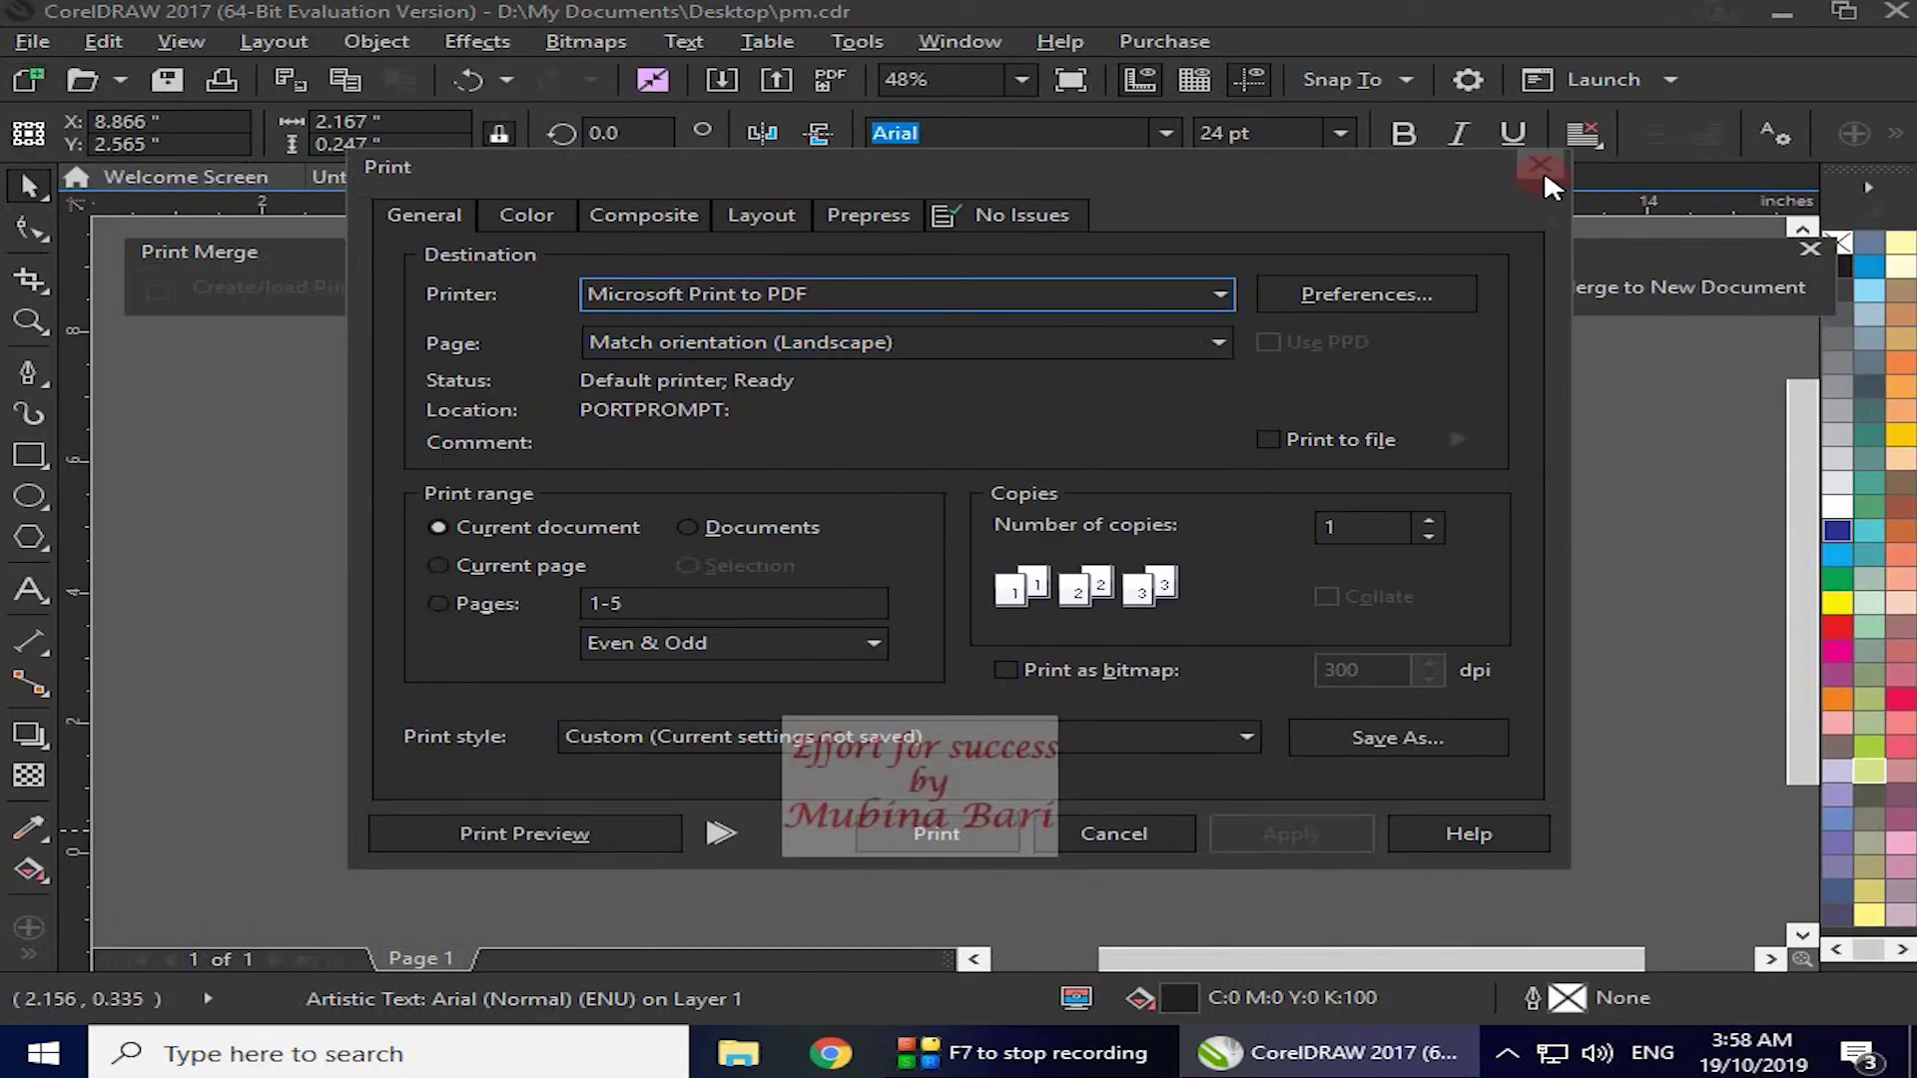
left_click(1544, 170)
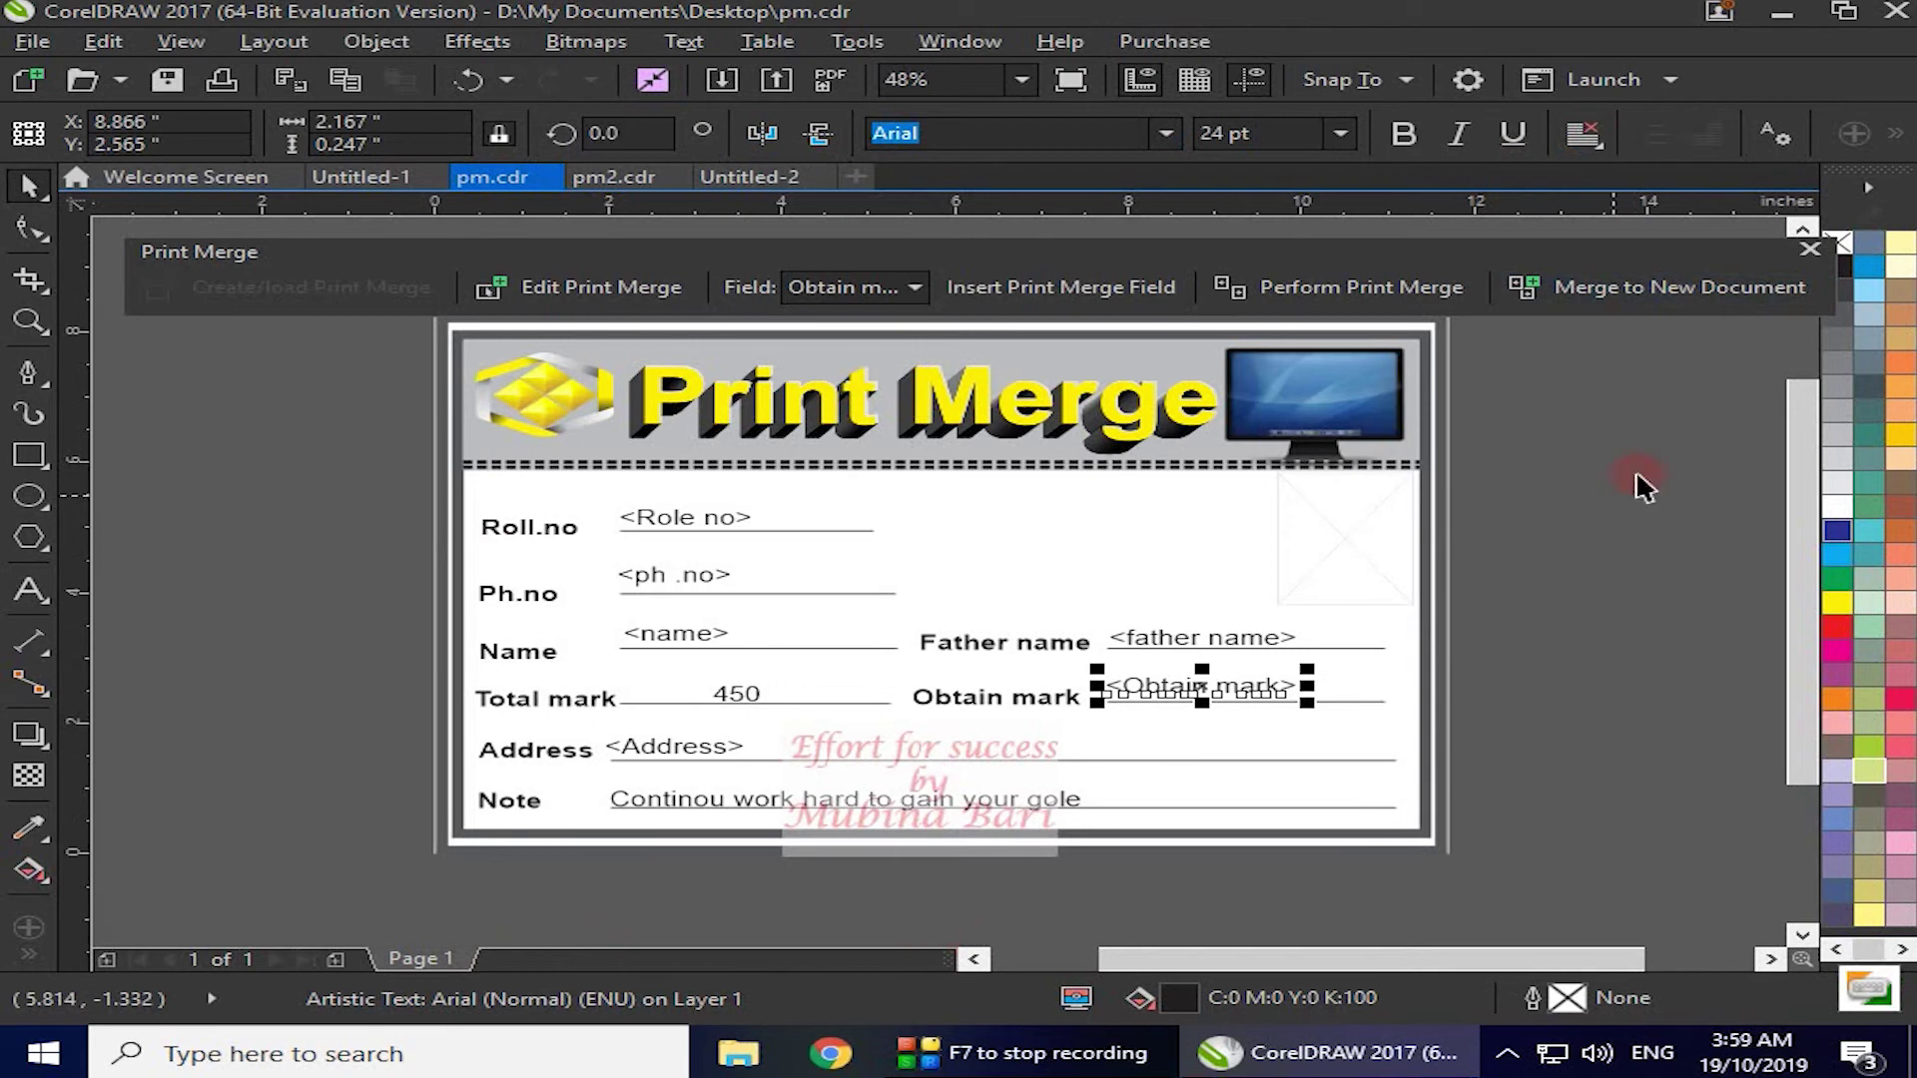
- Merge the card with its records into a new document and look through pages 1 to 5
left_click(1688, 289)
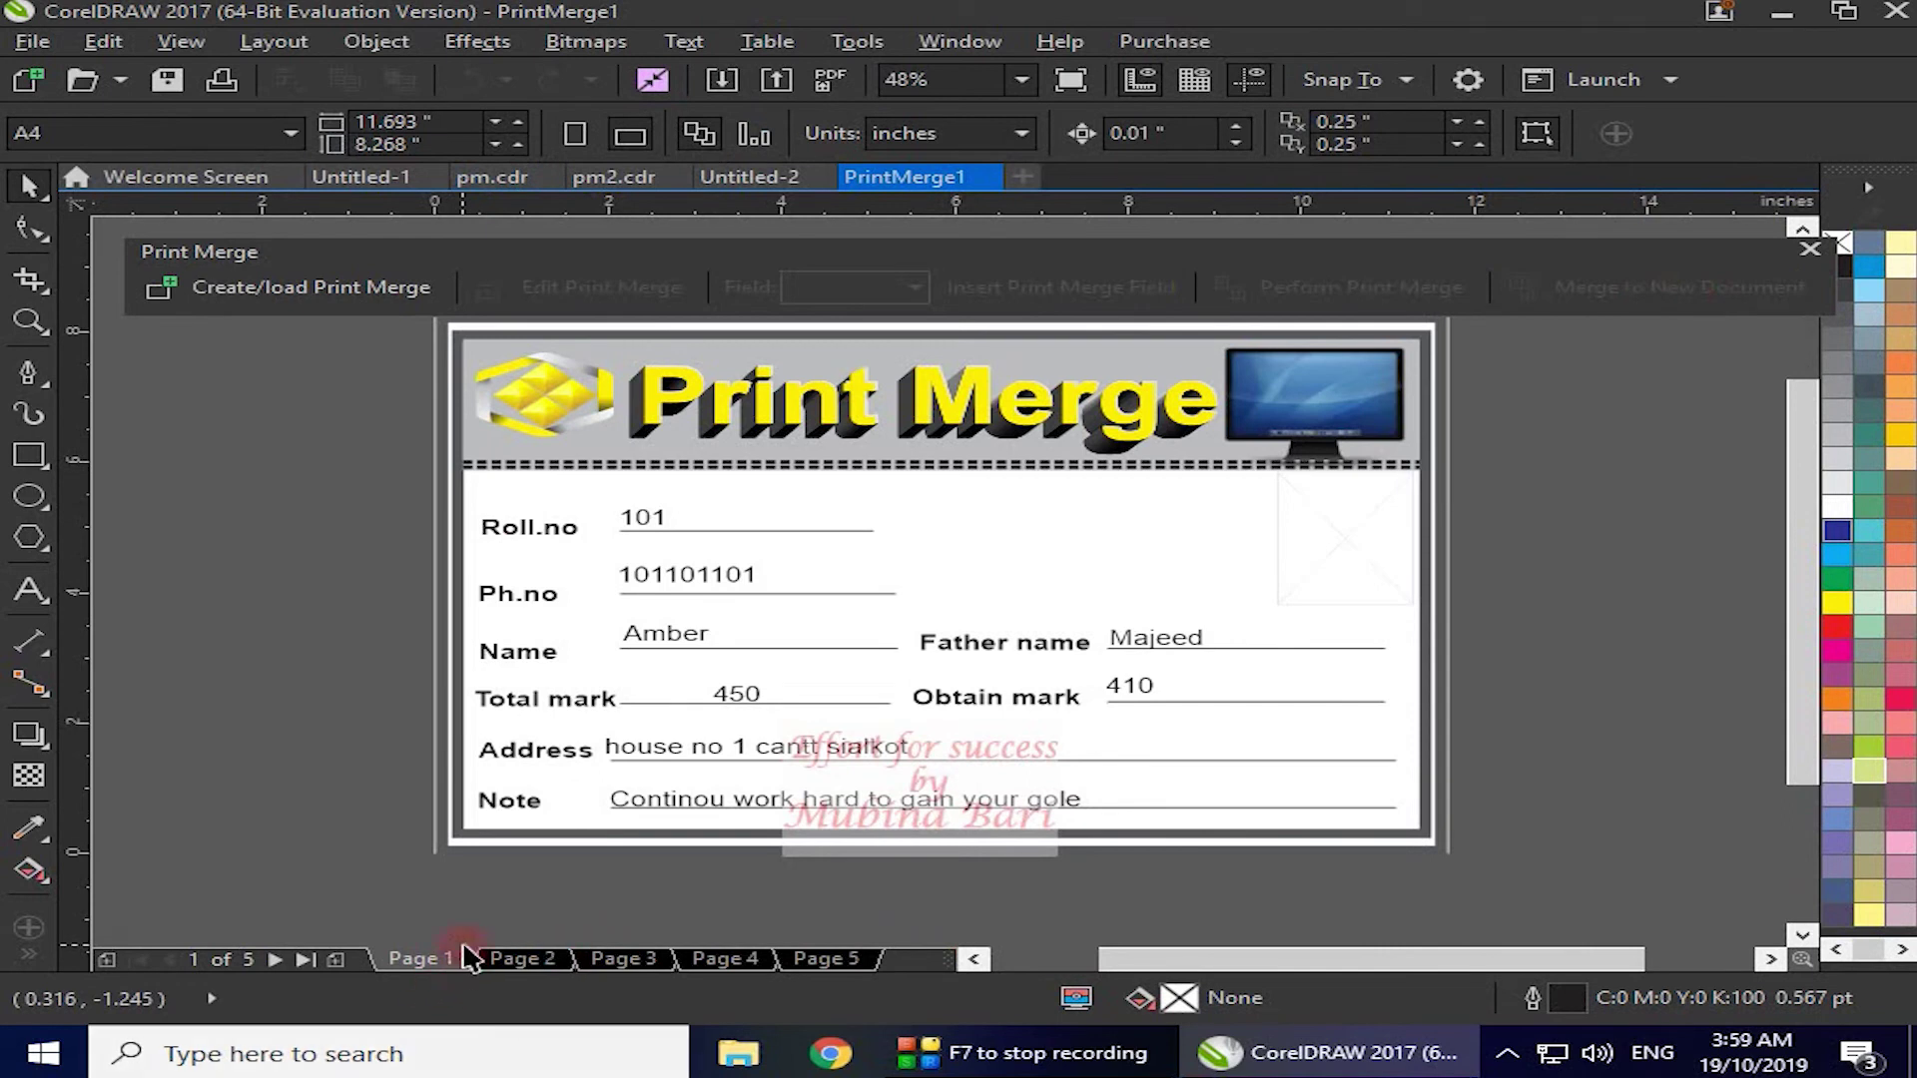
left_click(519, 960)
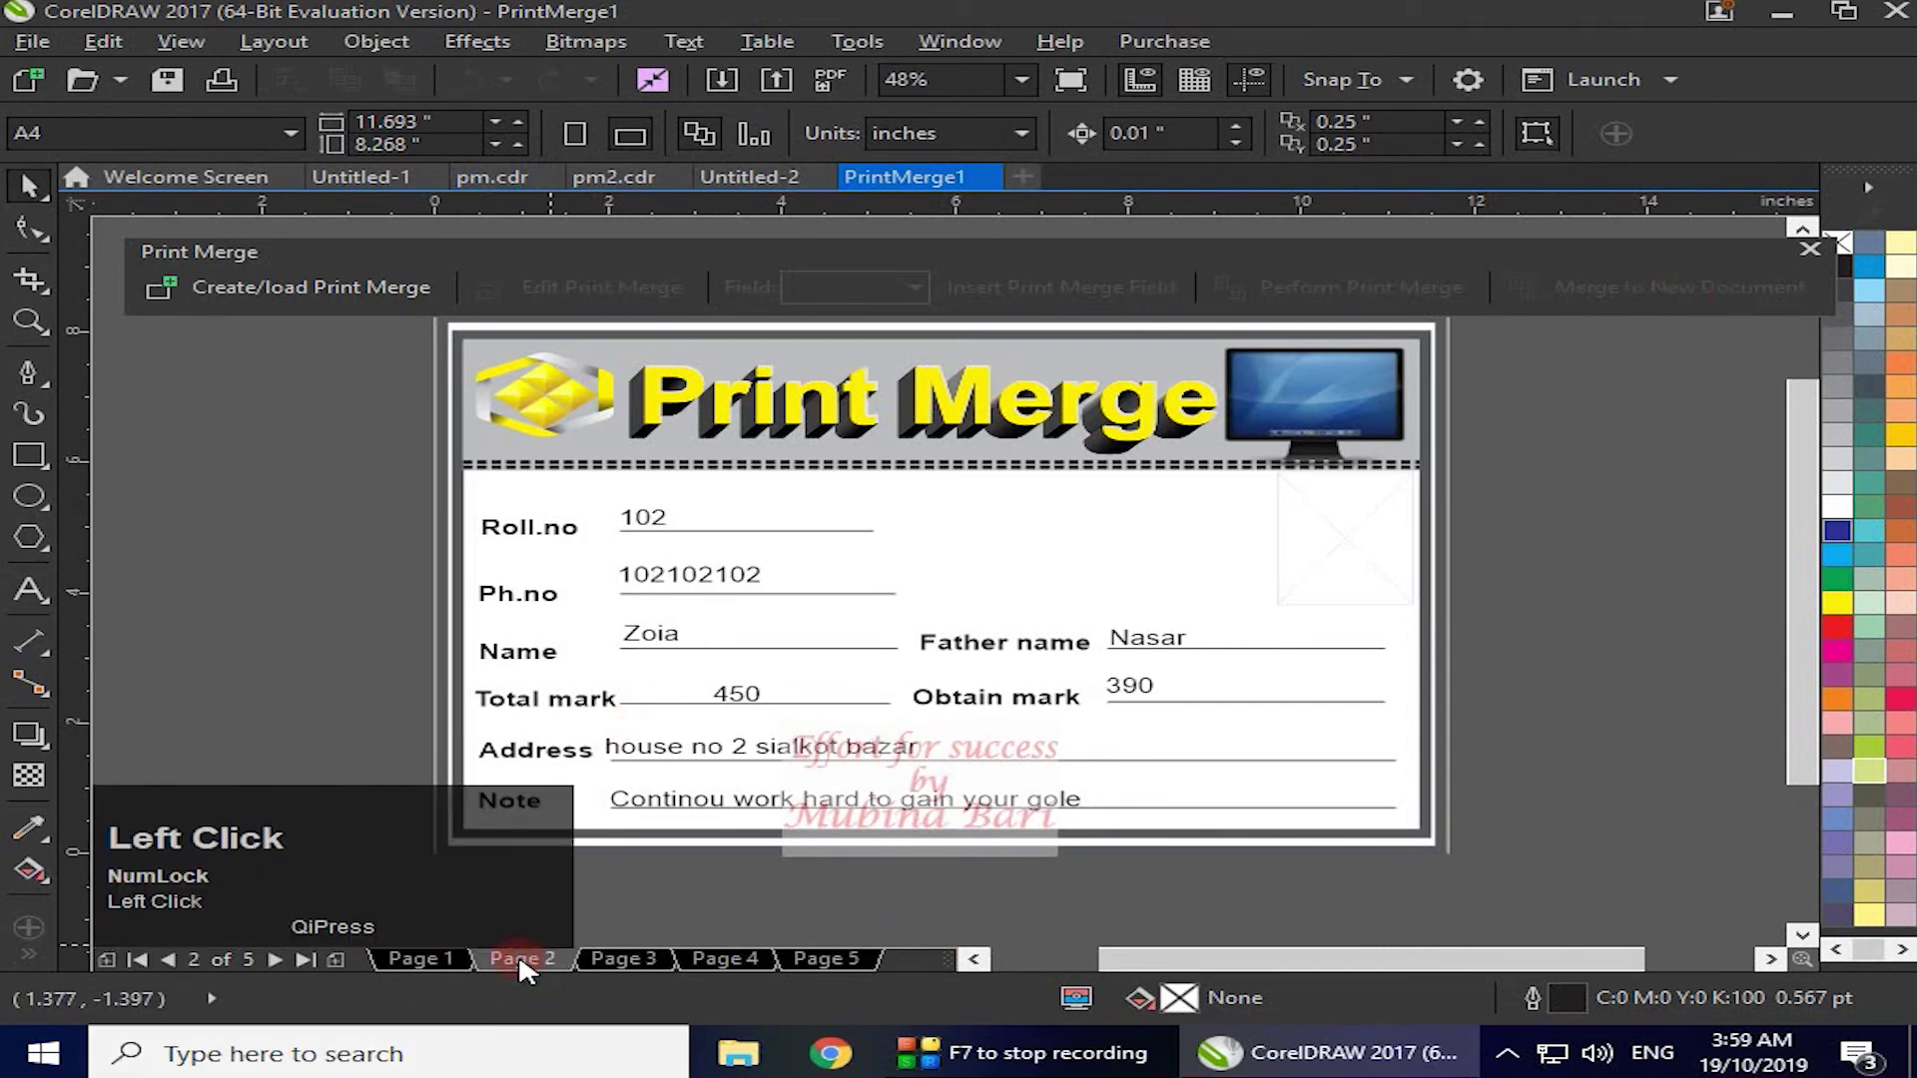
left_click(618, 965)
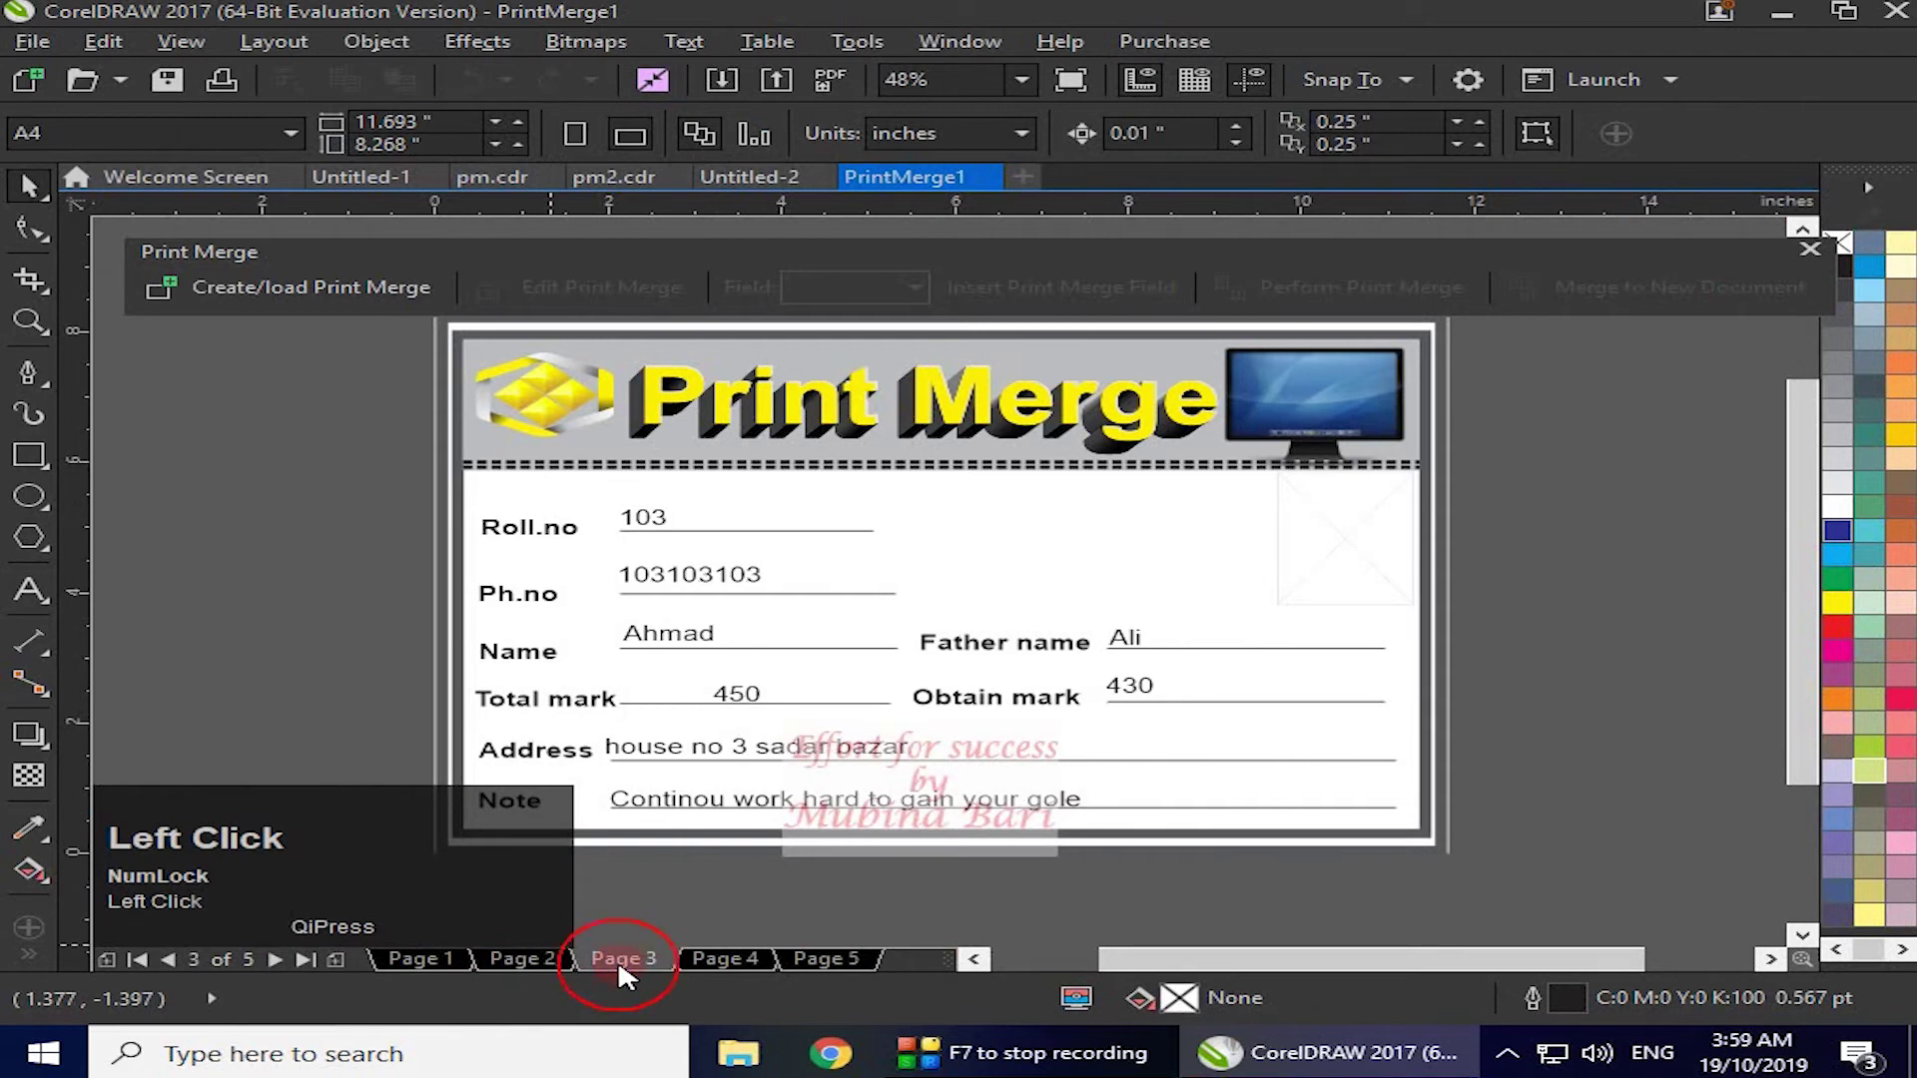
left_click(715, 959)
left_click(821, 961)
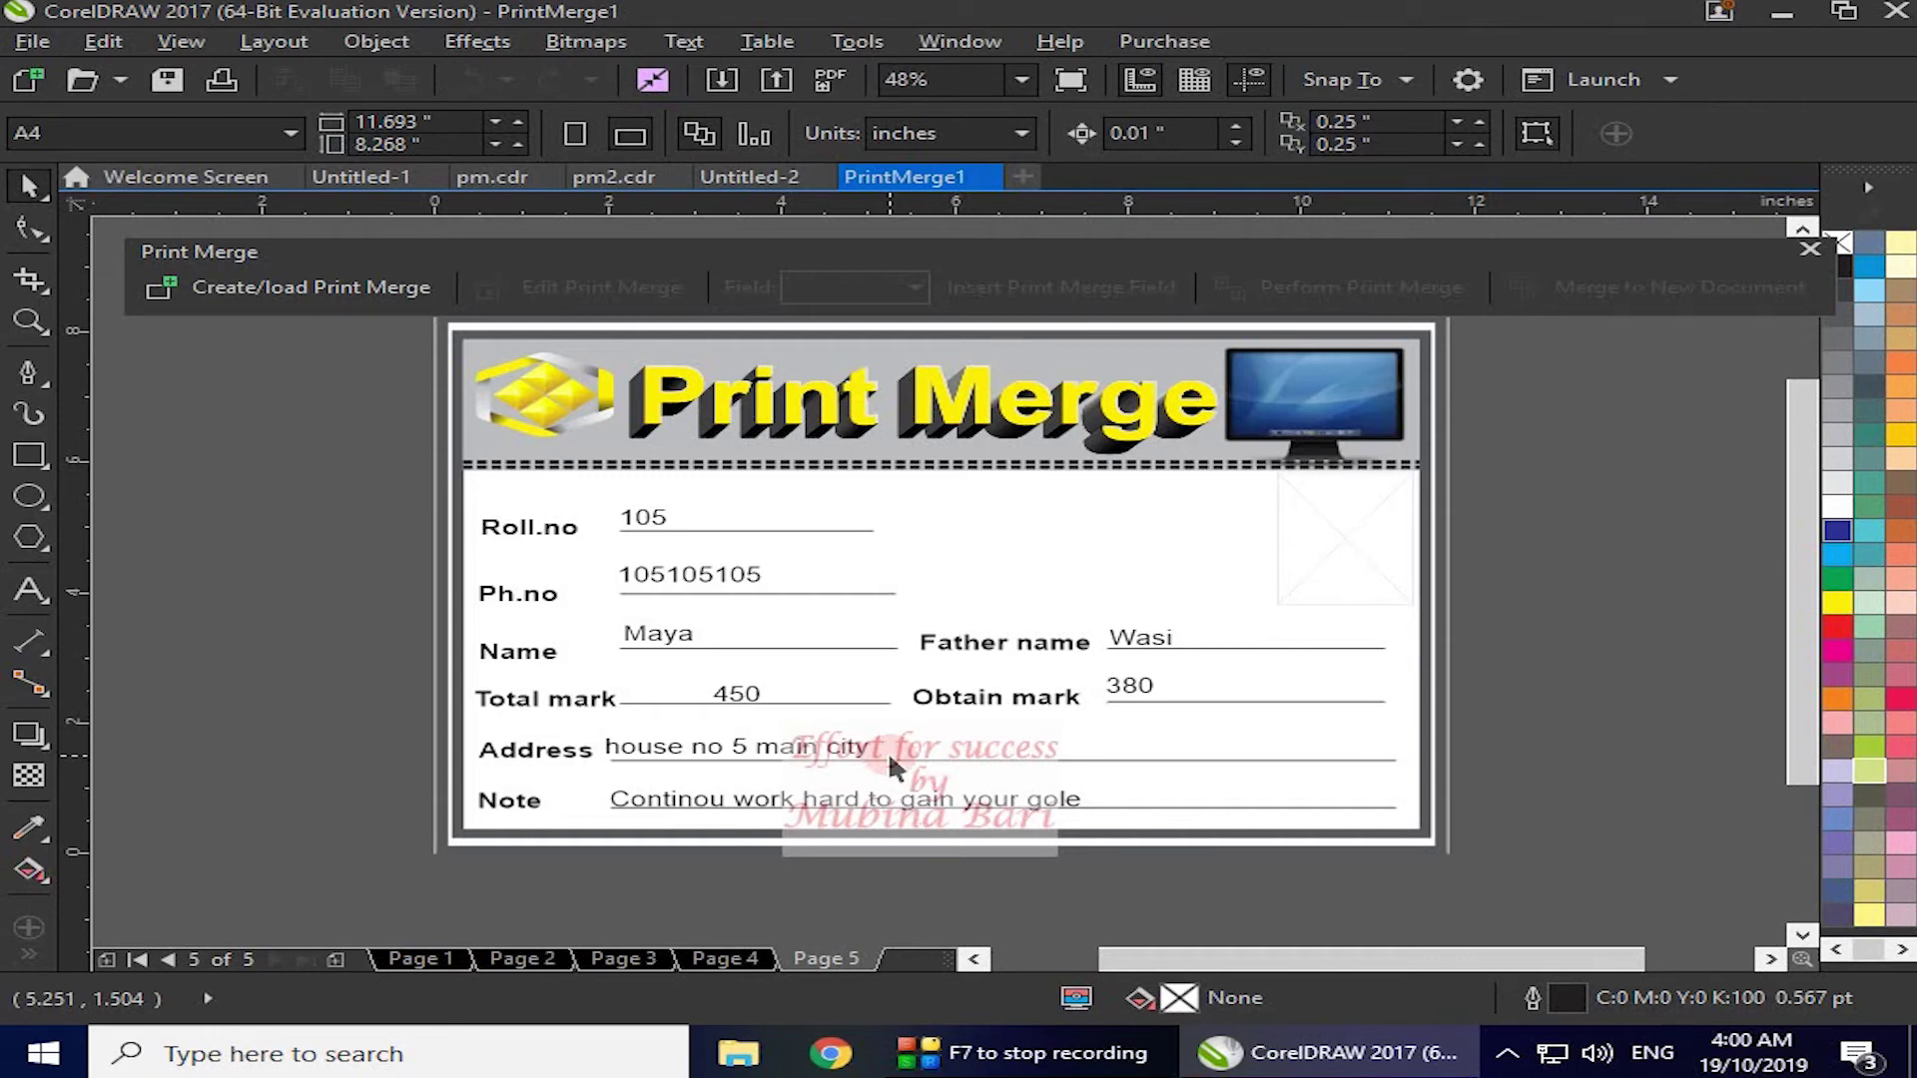
left_click(412, 961)
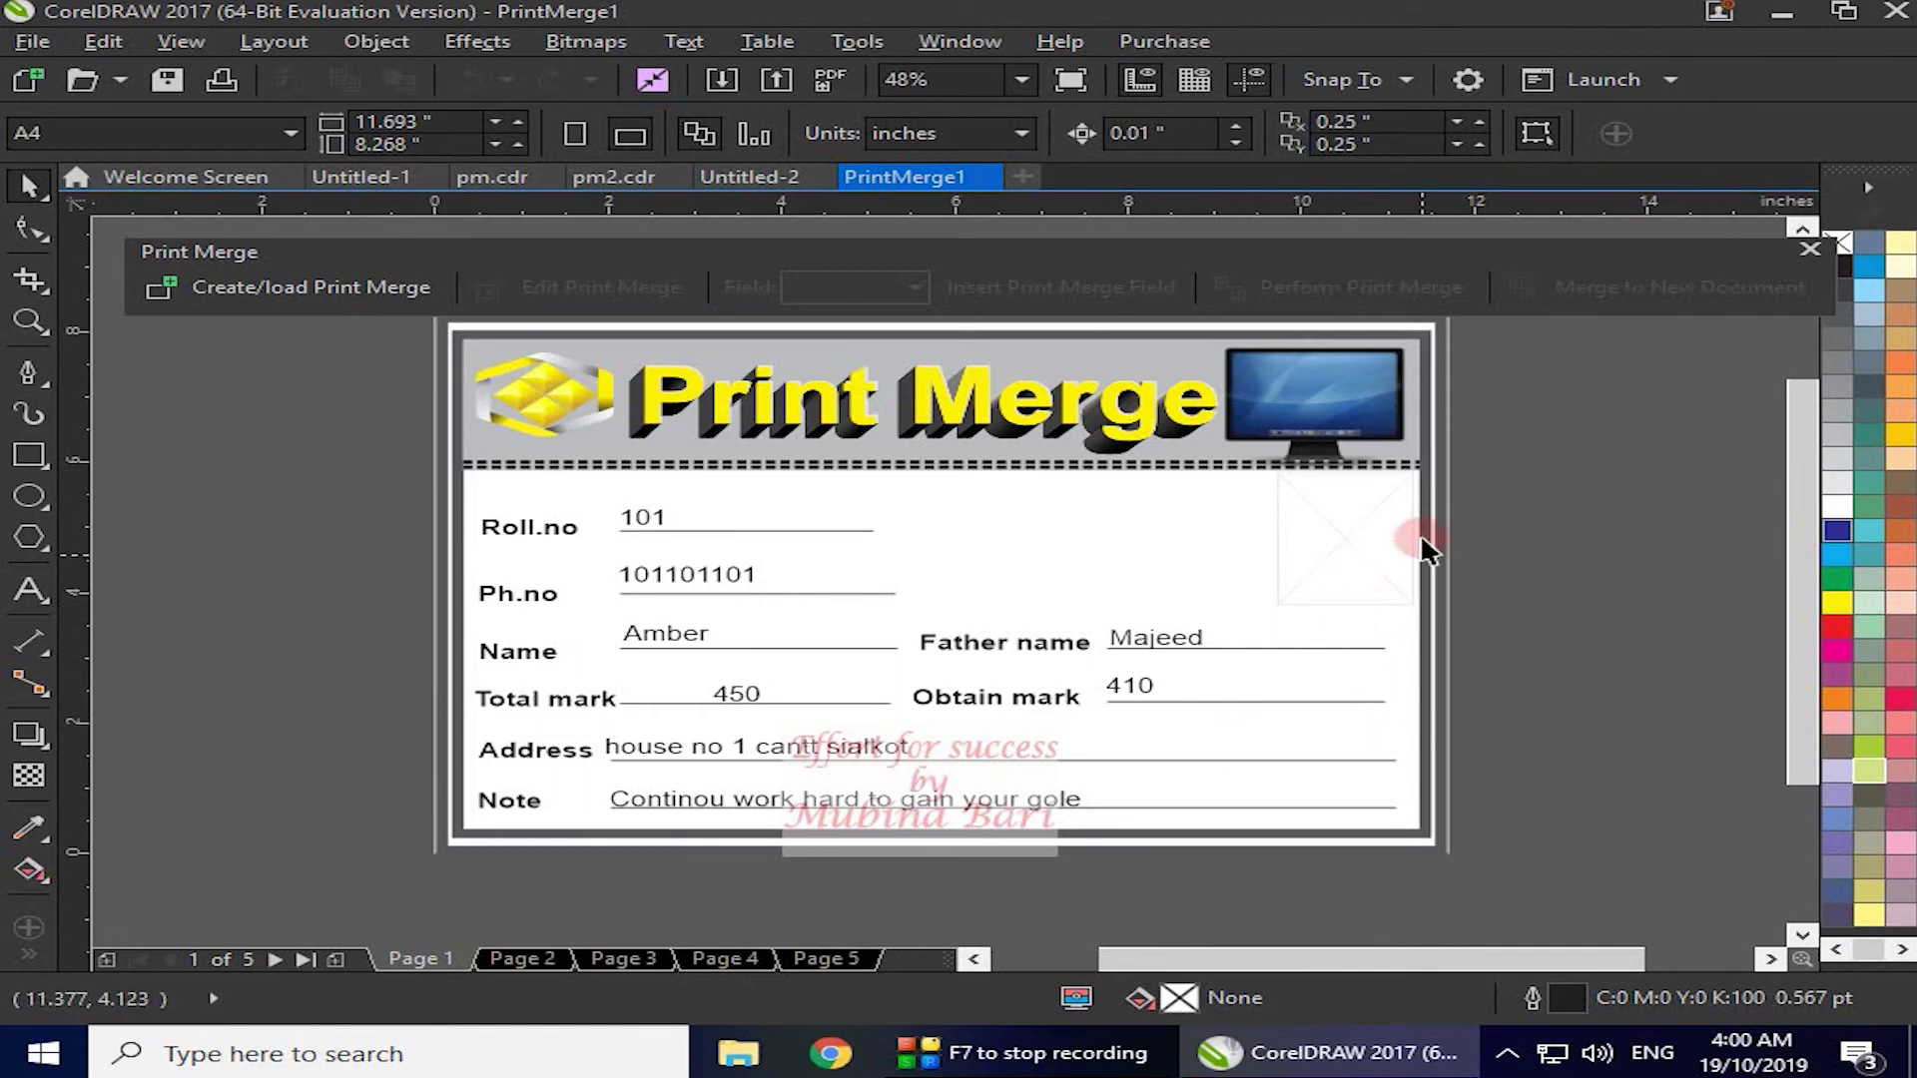
- Start importing images and browse to the merge photo folder on the Desktop
left_click(38, 34)
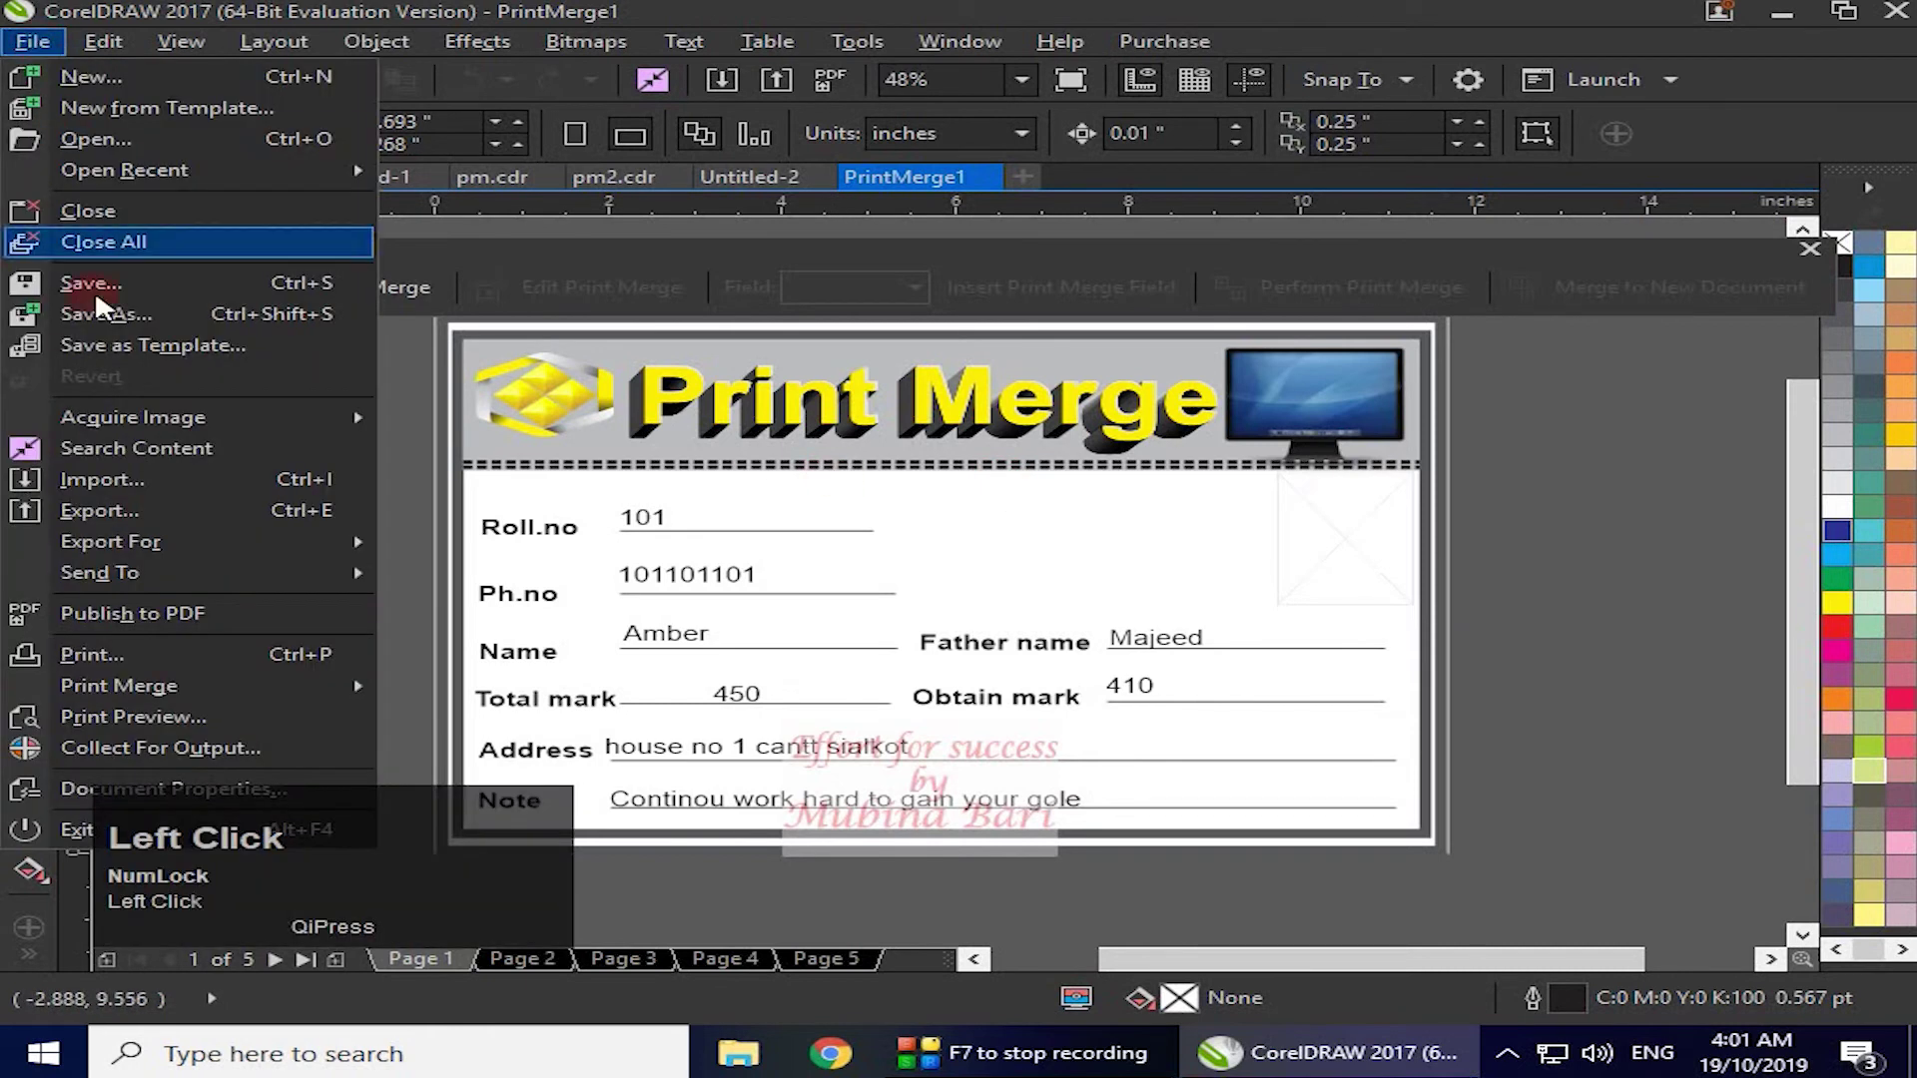
left_click(88, 476)
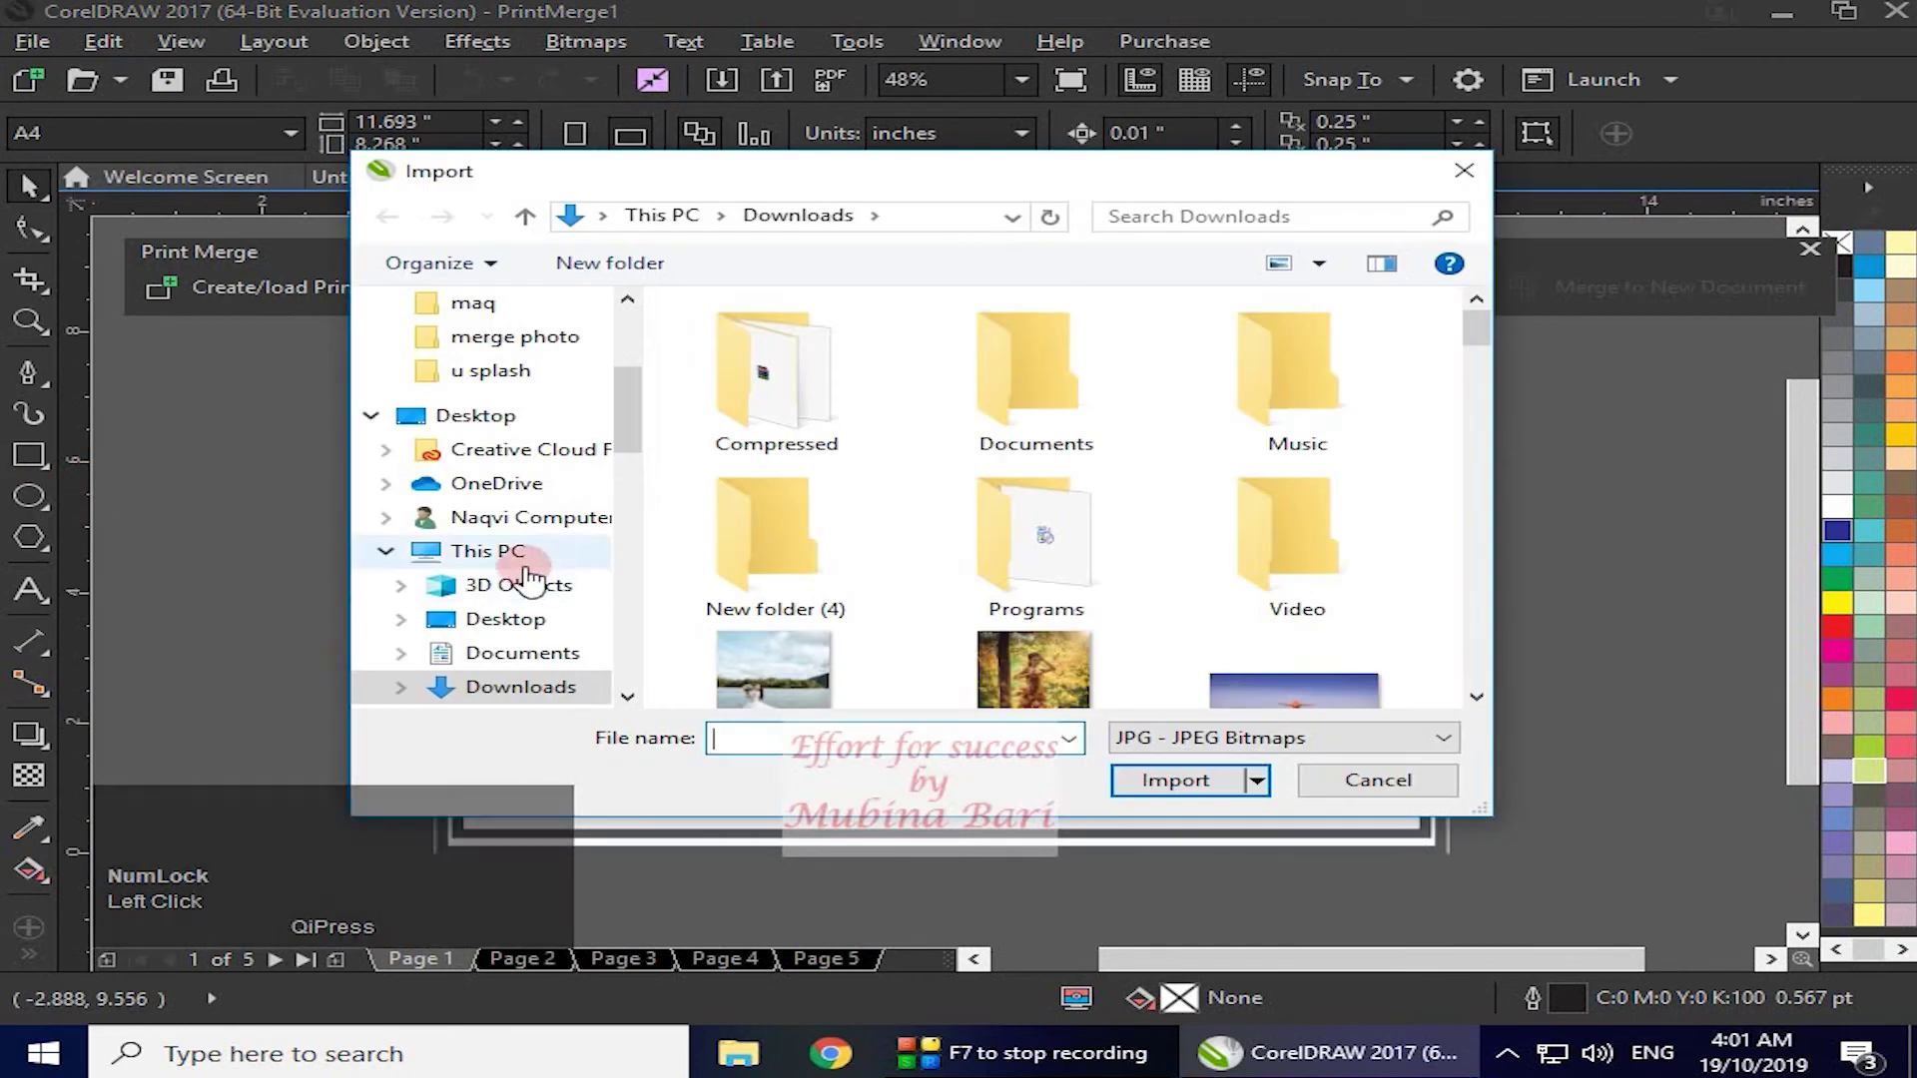
left_click(532, 424)
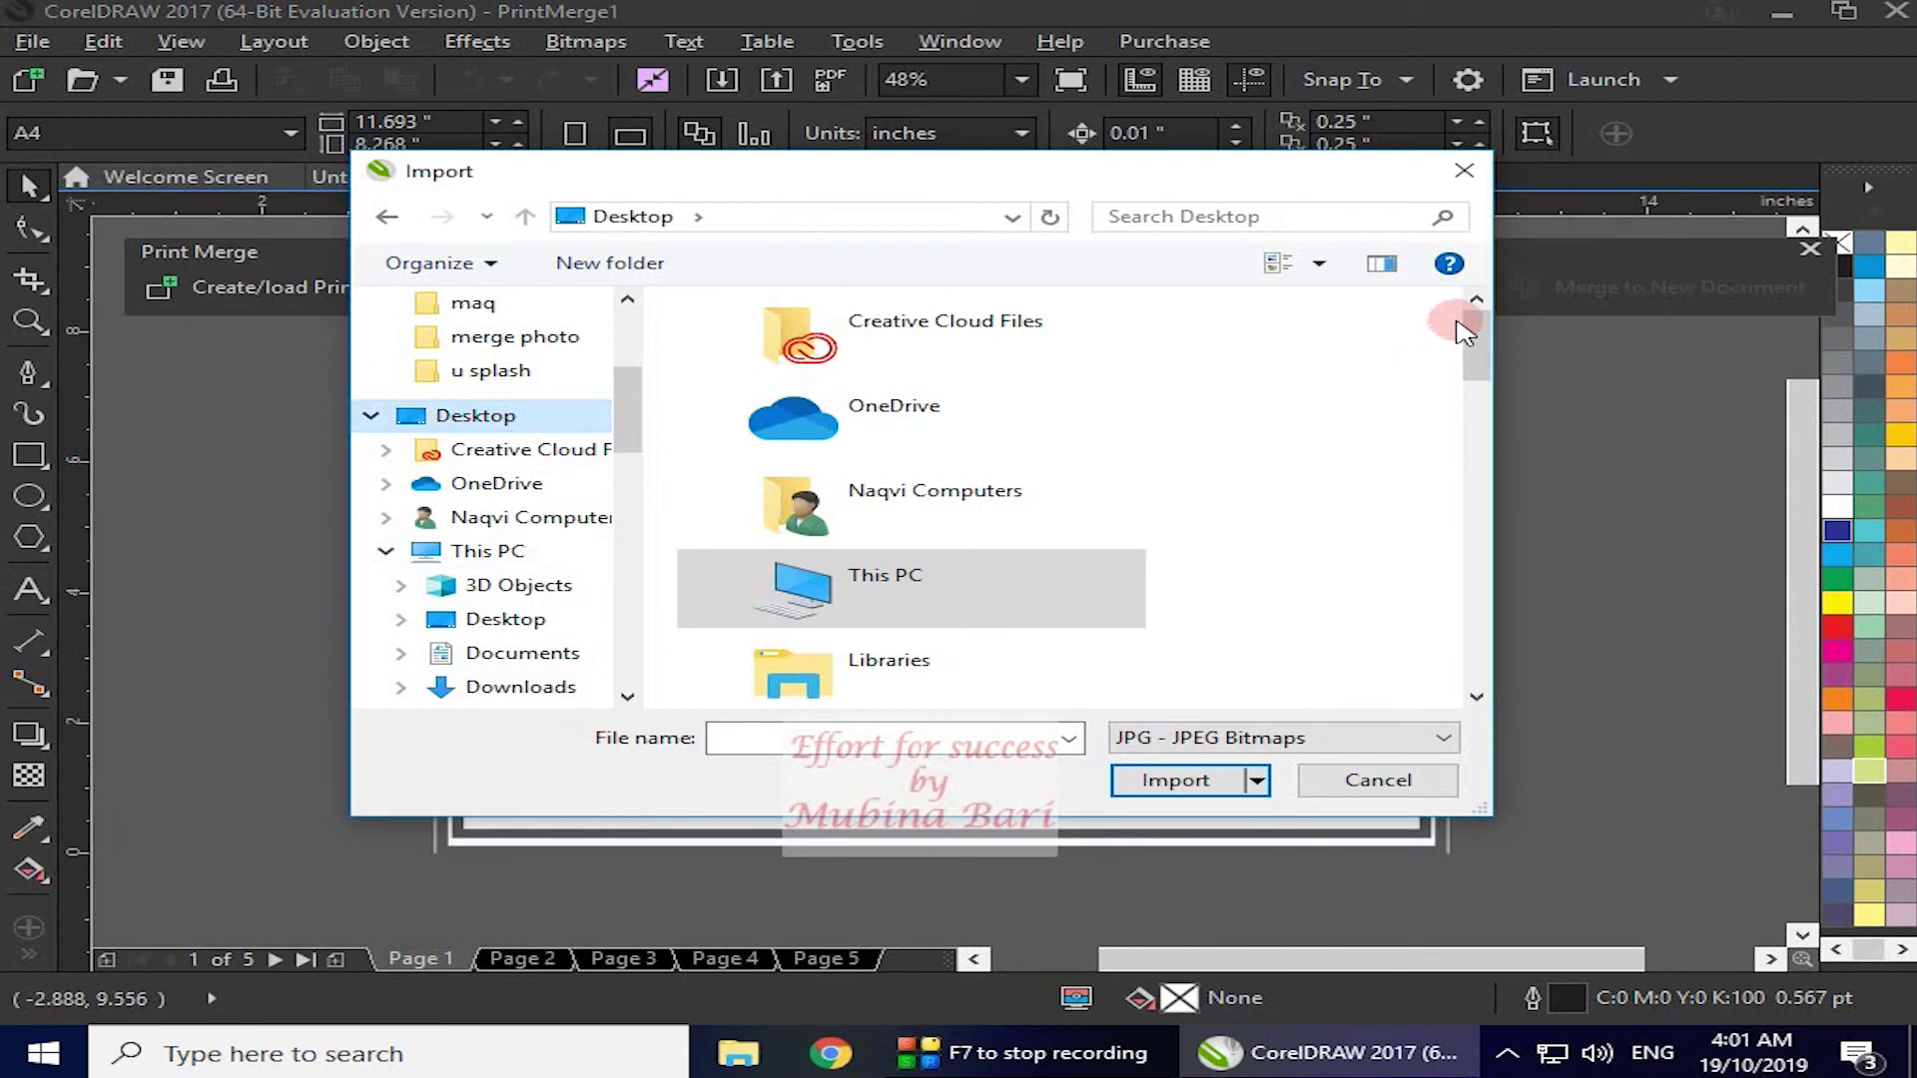
left_click_drag(1468, 359, 1467, 576)
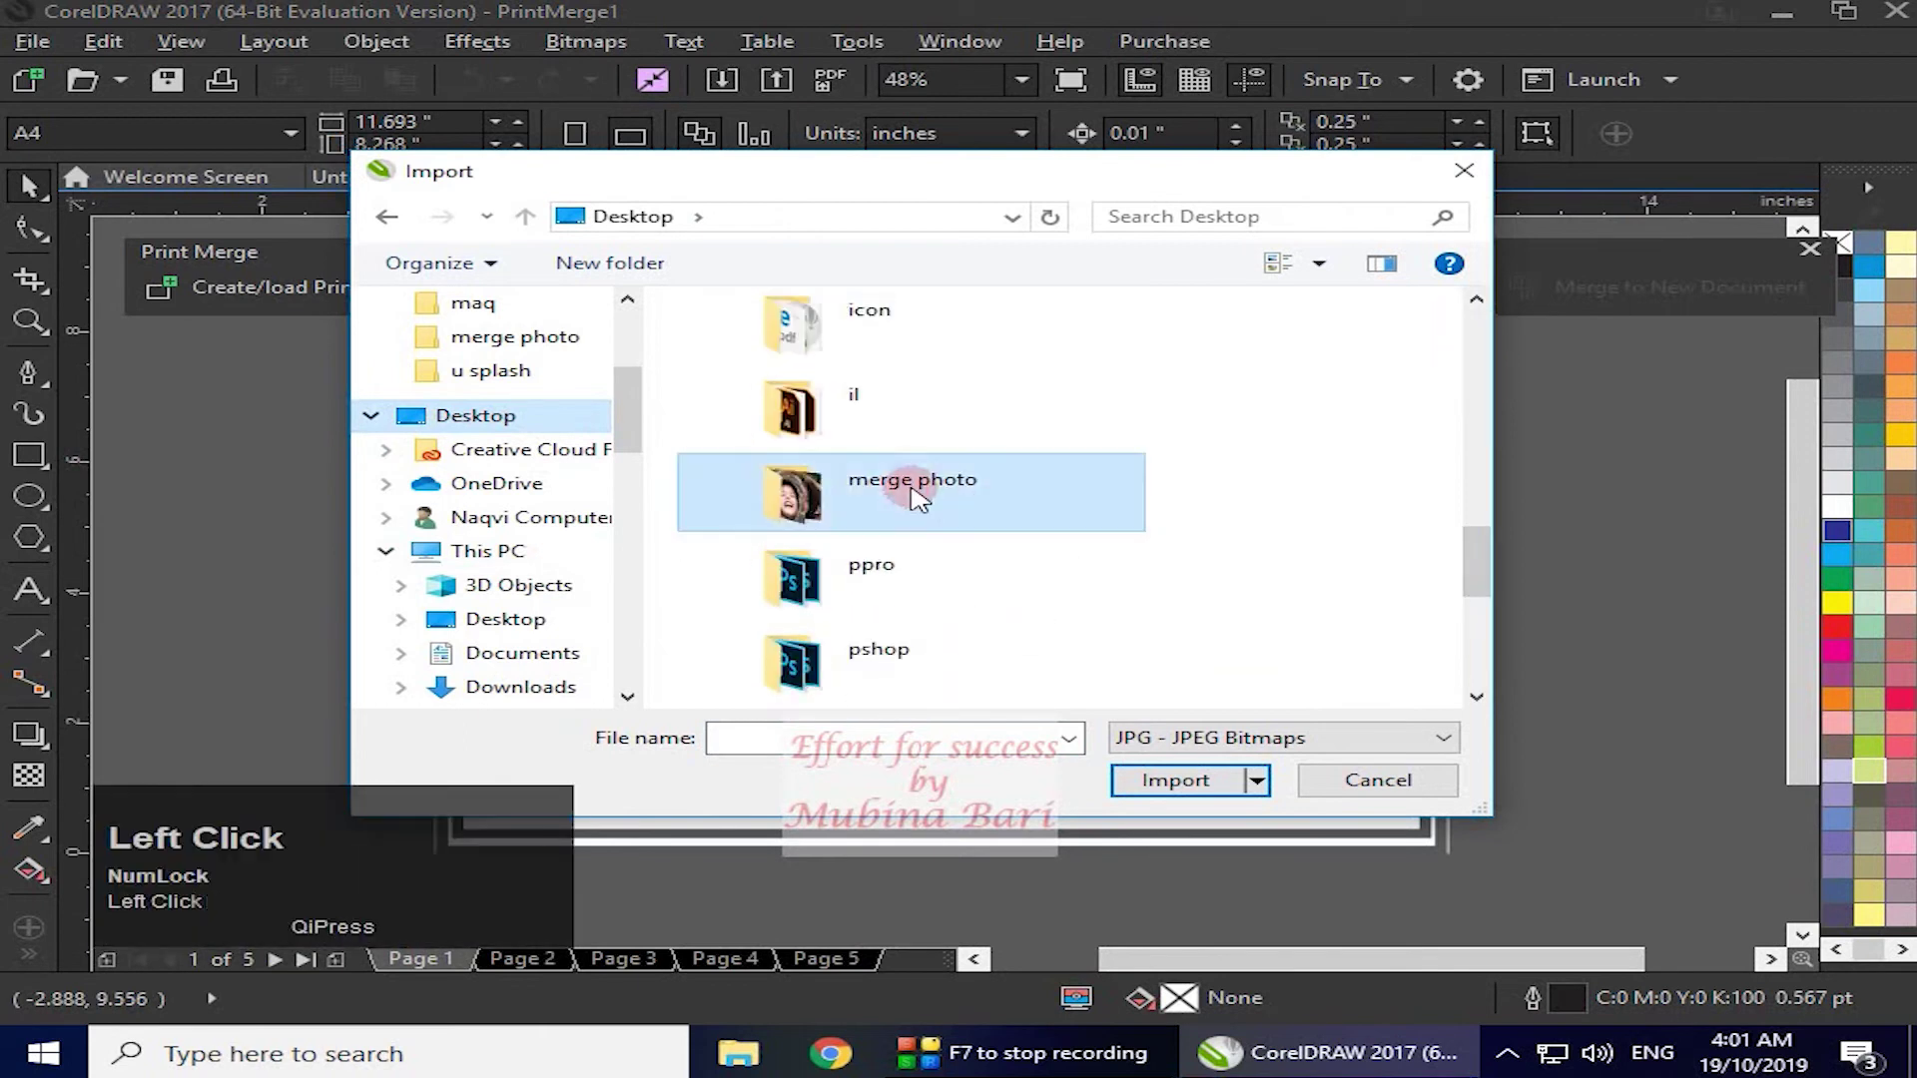
double_click(902, 651)
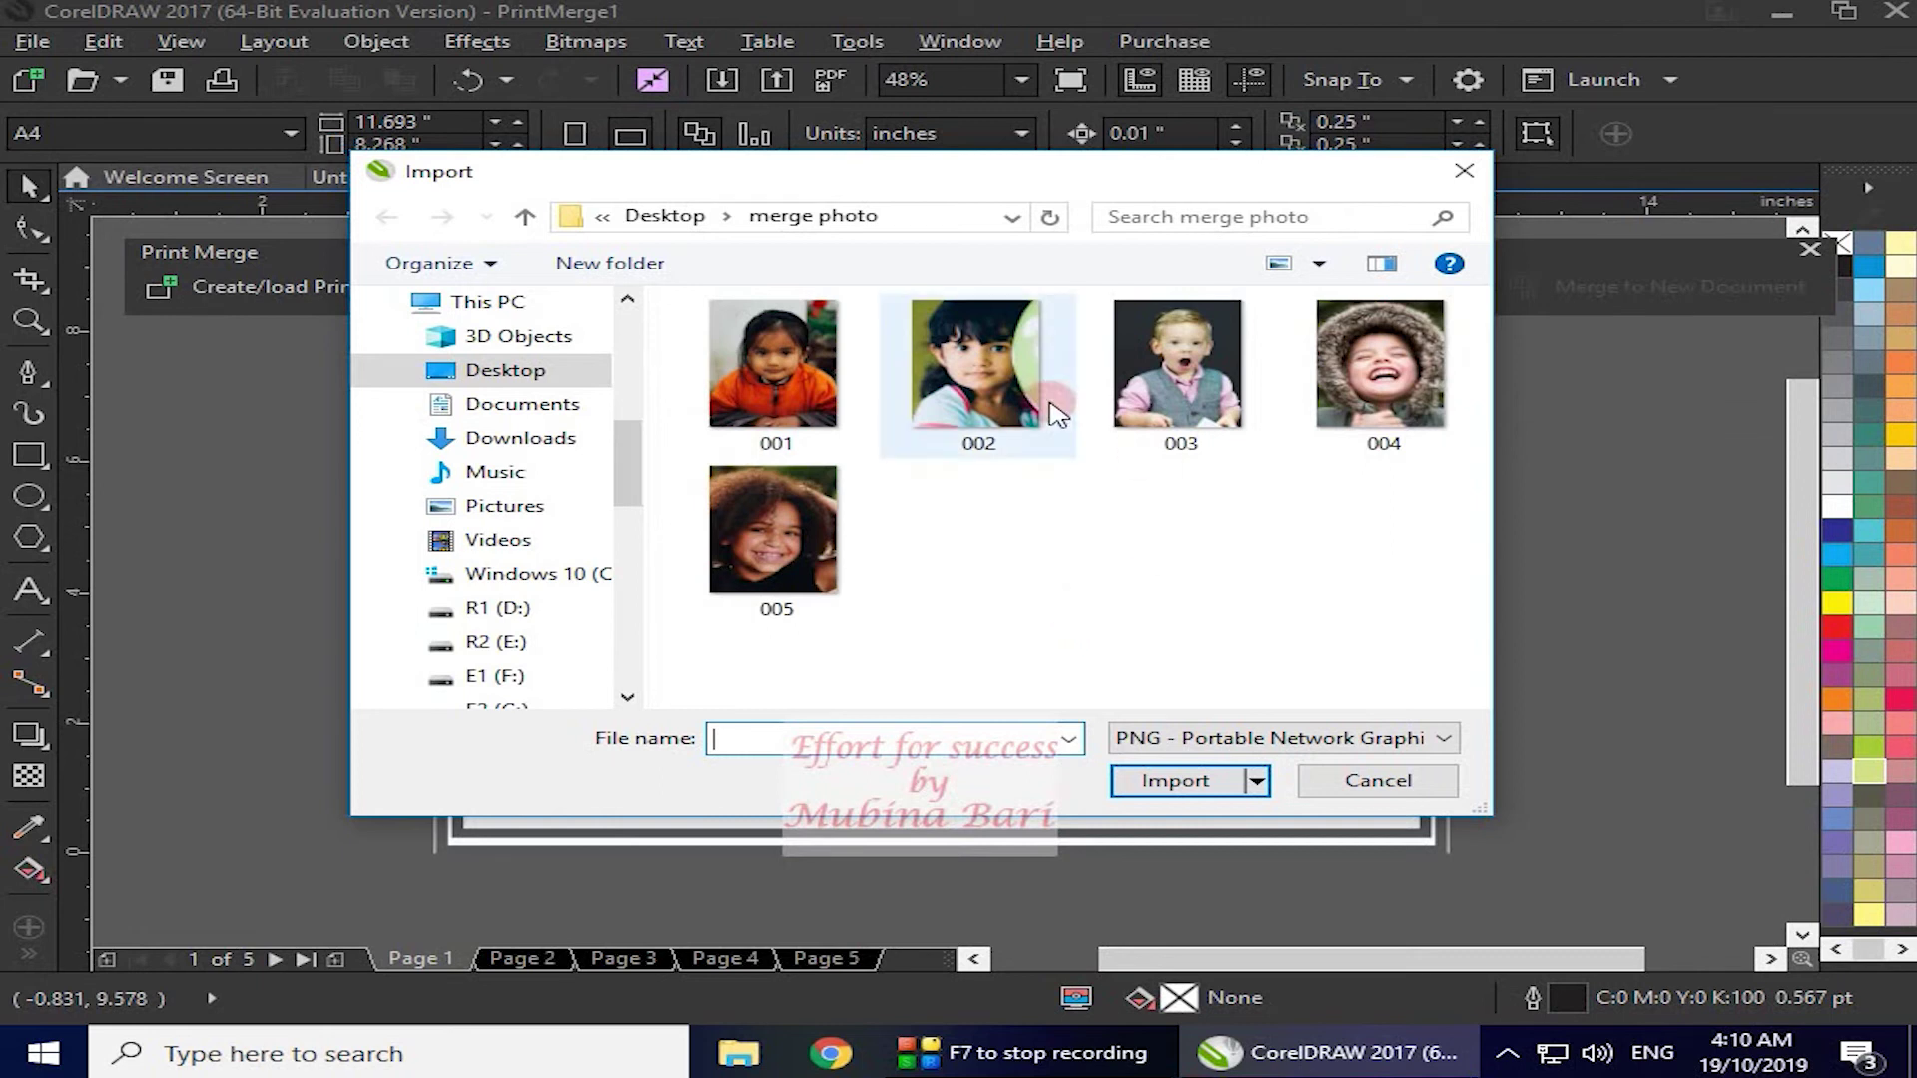
right_click(1001, 450)
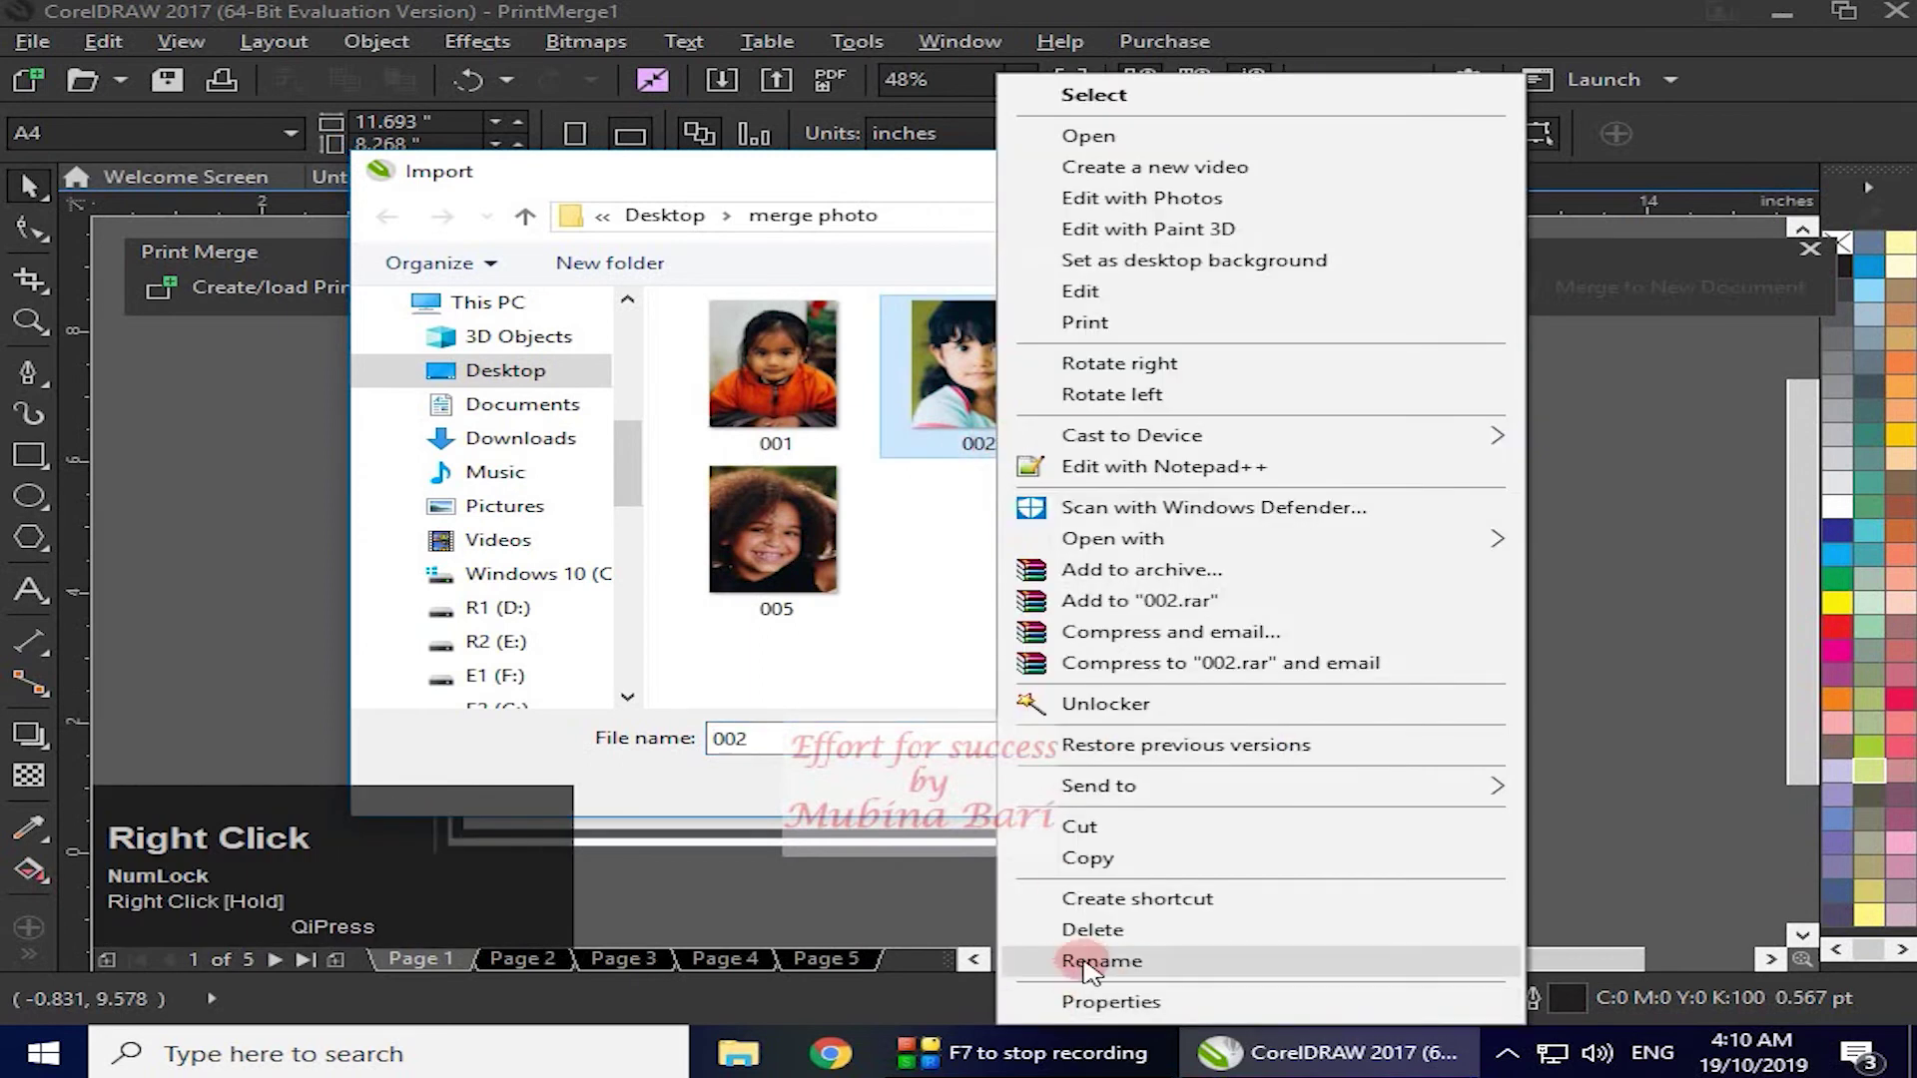
left_click(1098, 962)
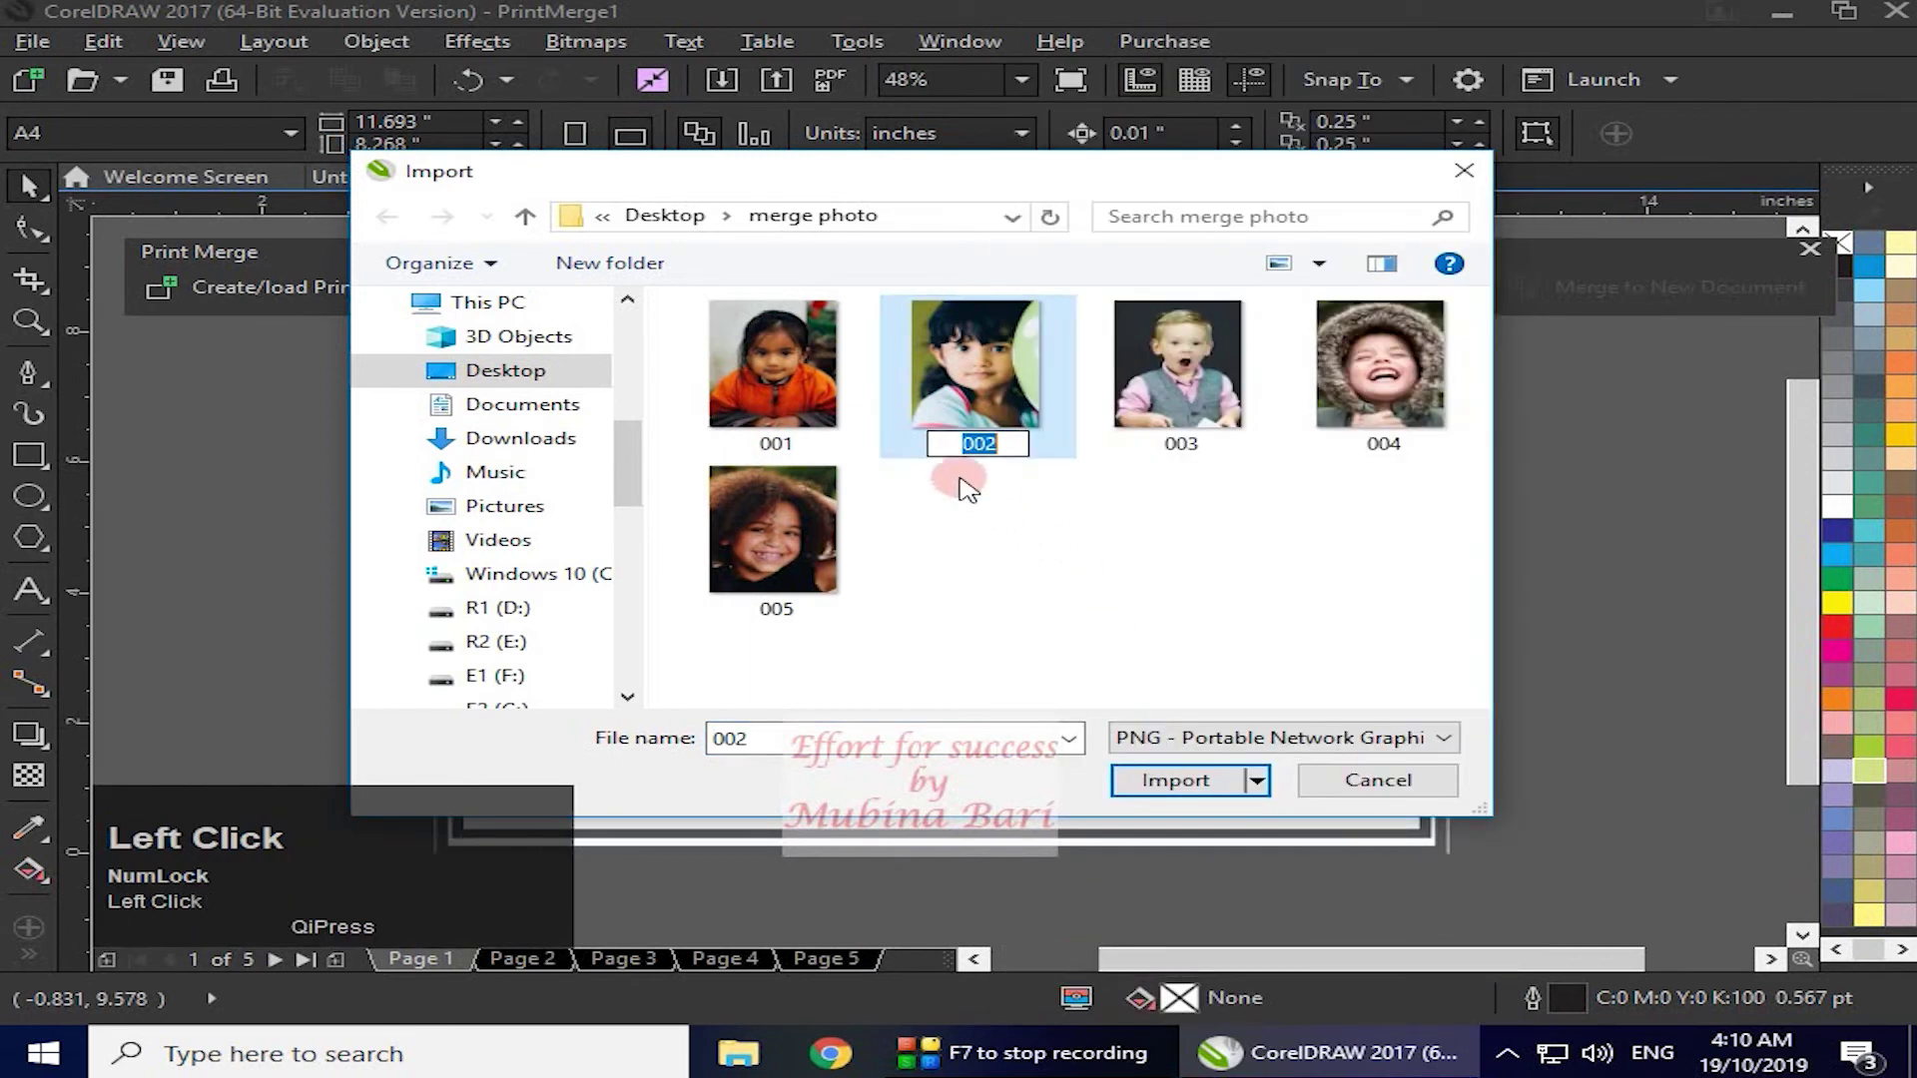
left_click(984, 594)
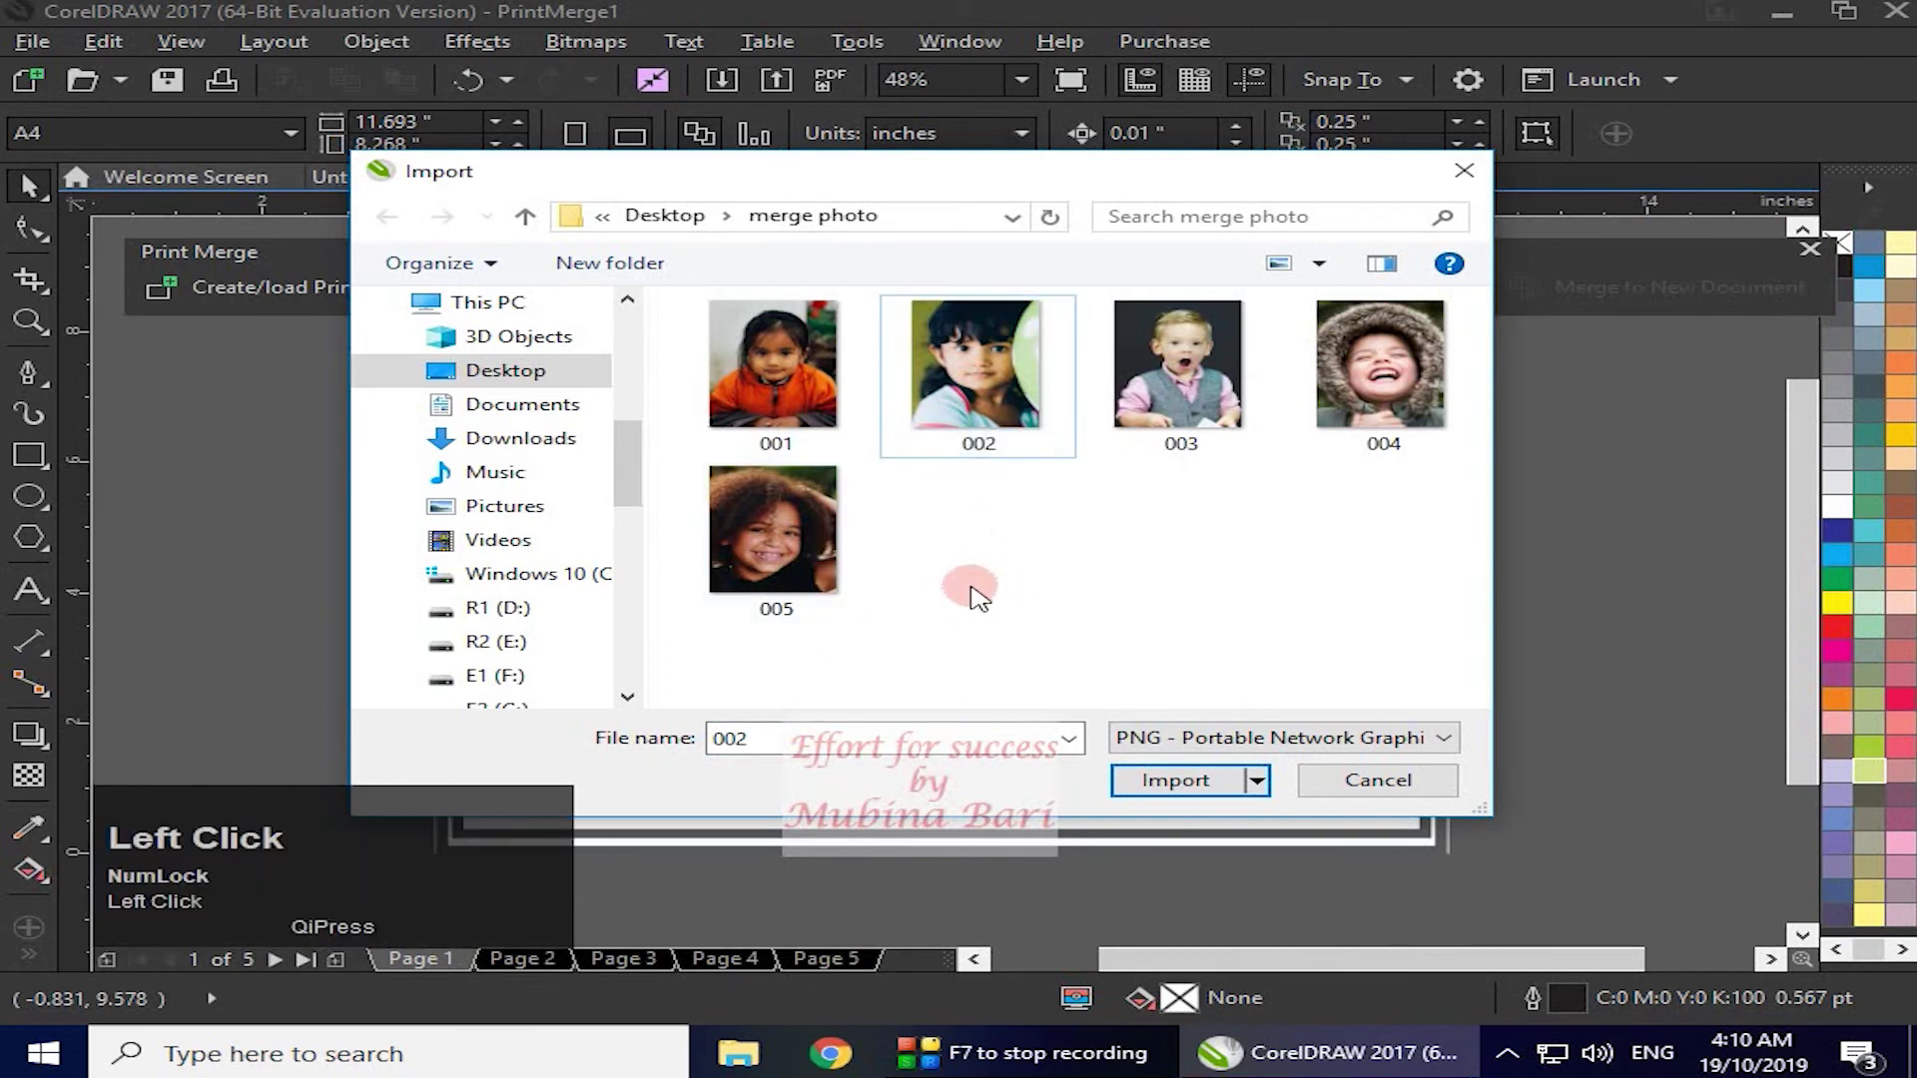
- Select the five photos 001 to 005 in the merge photo folder and import them together
left_click(810, 432)
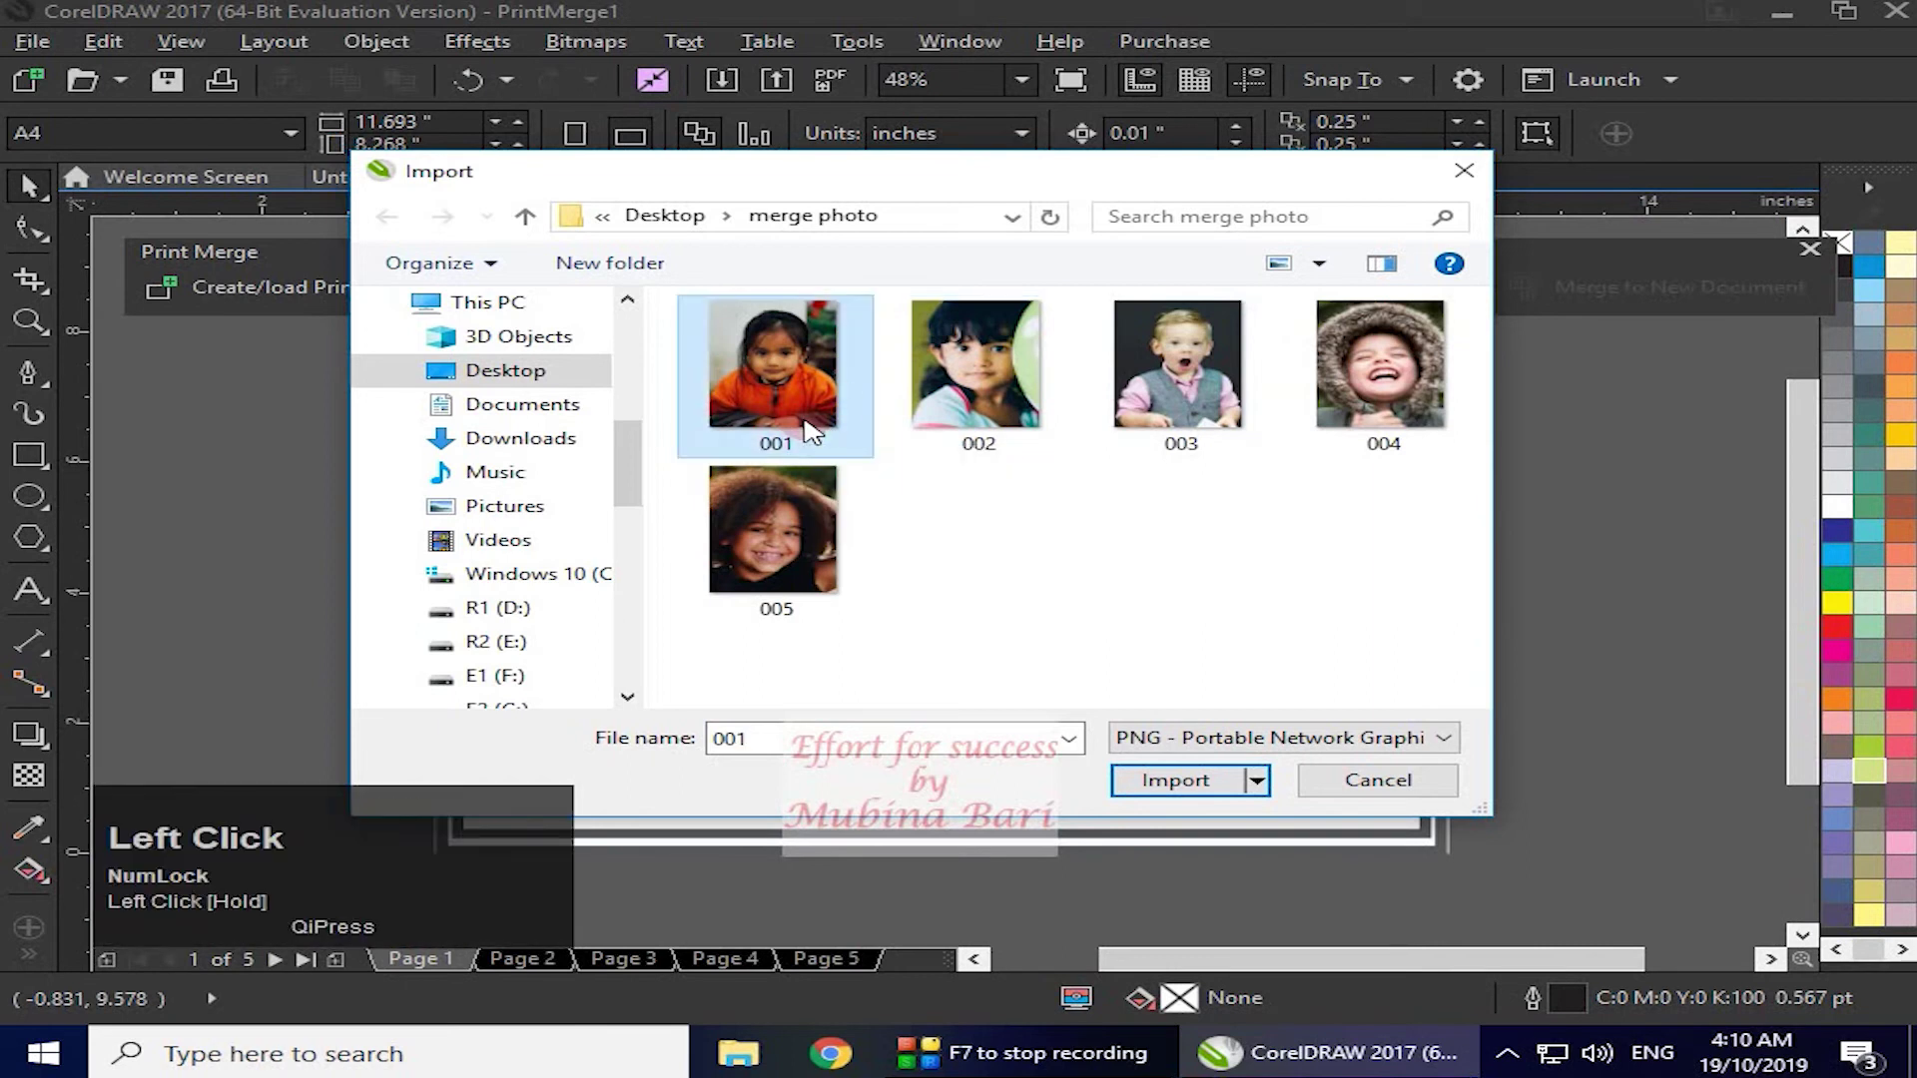
left_click(984, 419, "shift")
left_click(1194, 415, "shift")
left_click(1298, 409, "shift")
left_click(788, 539, "shift")
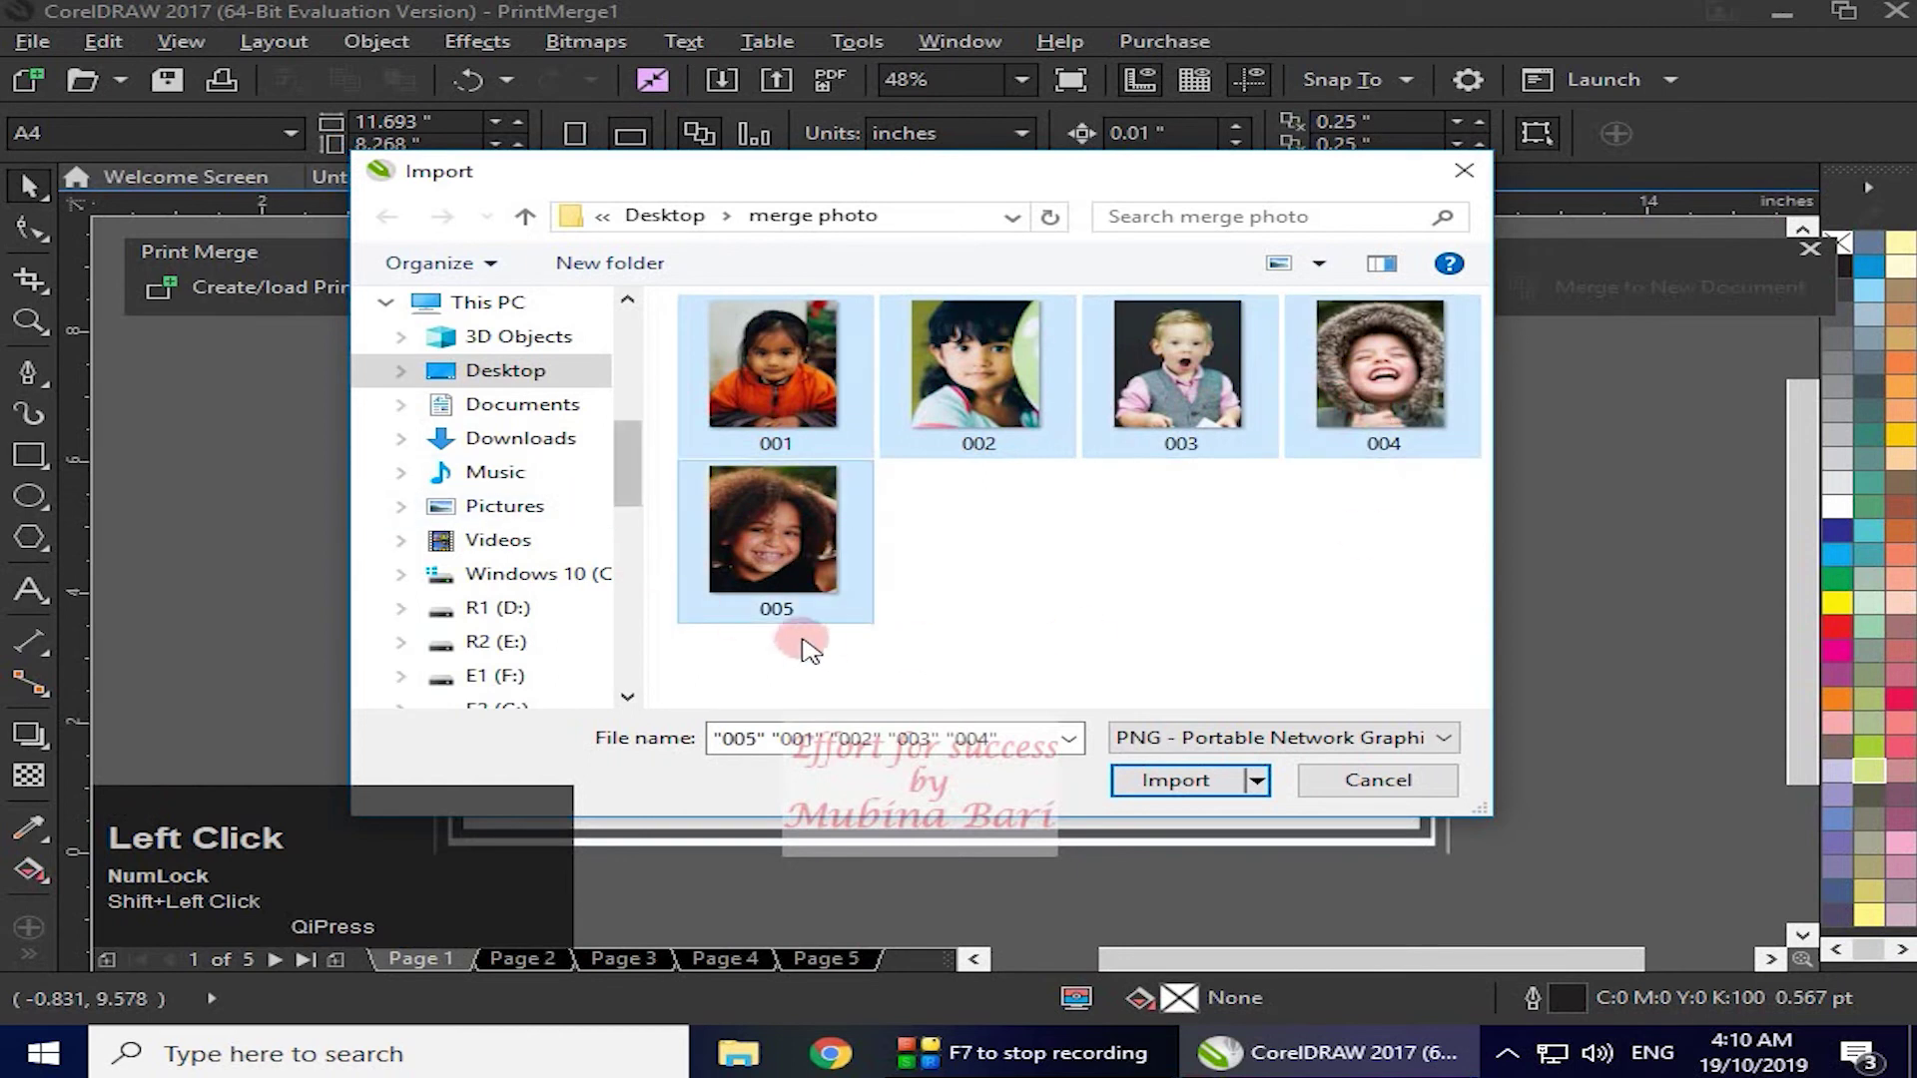
left_click(1191, 788)
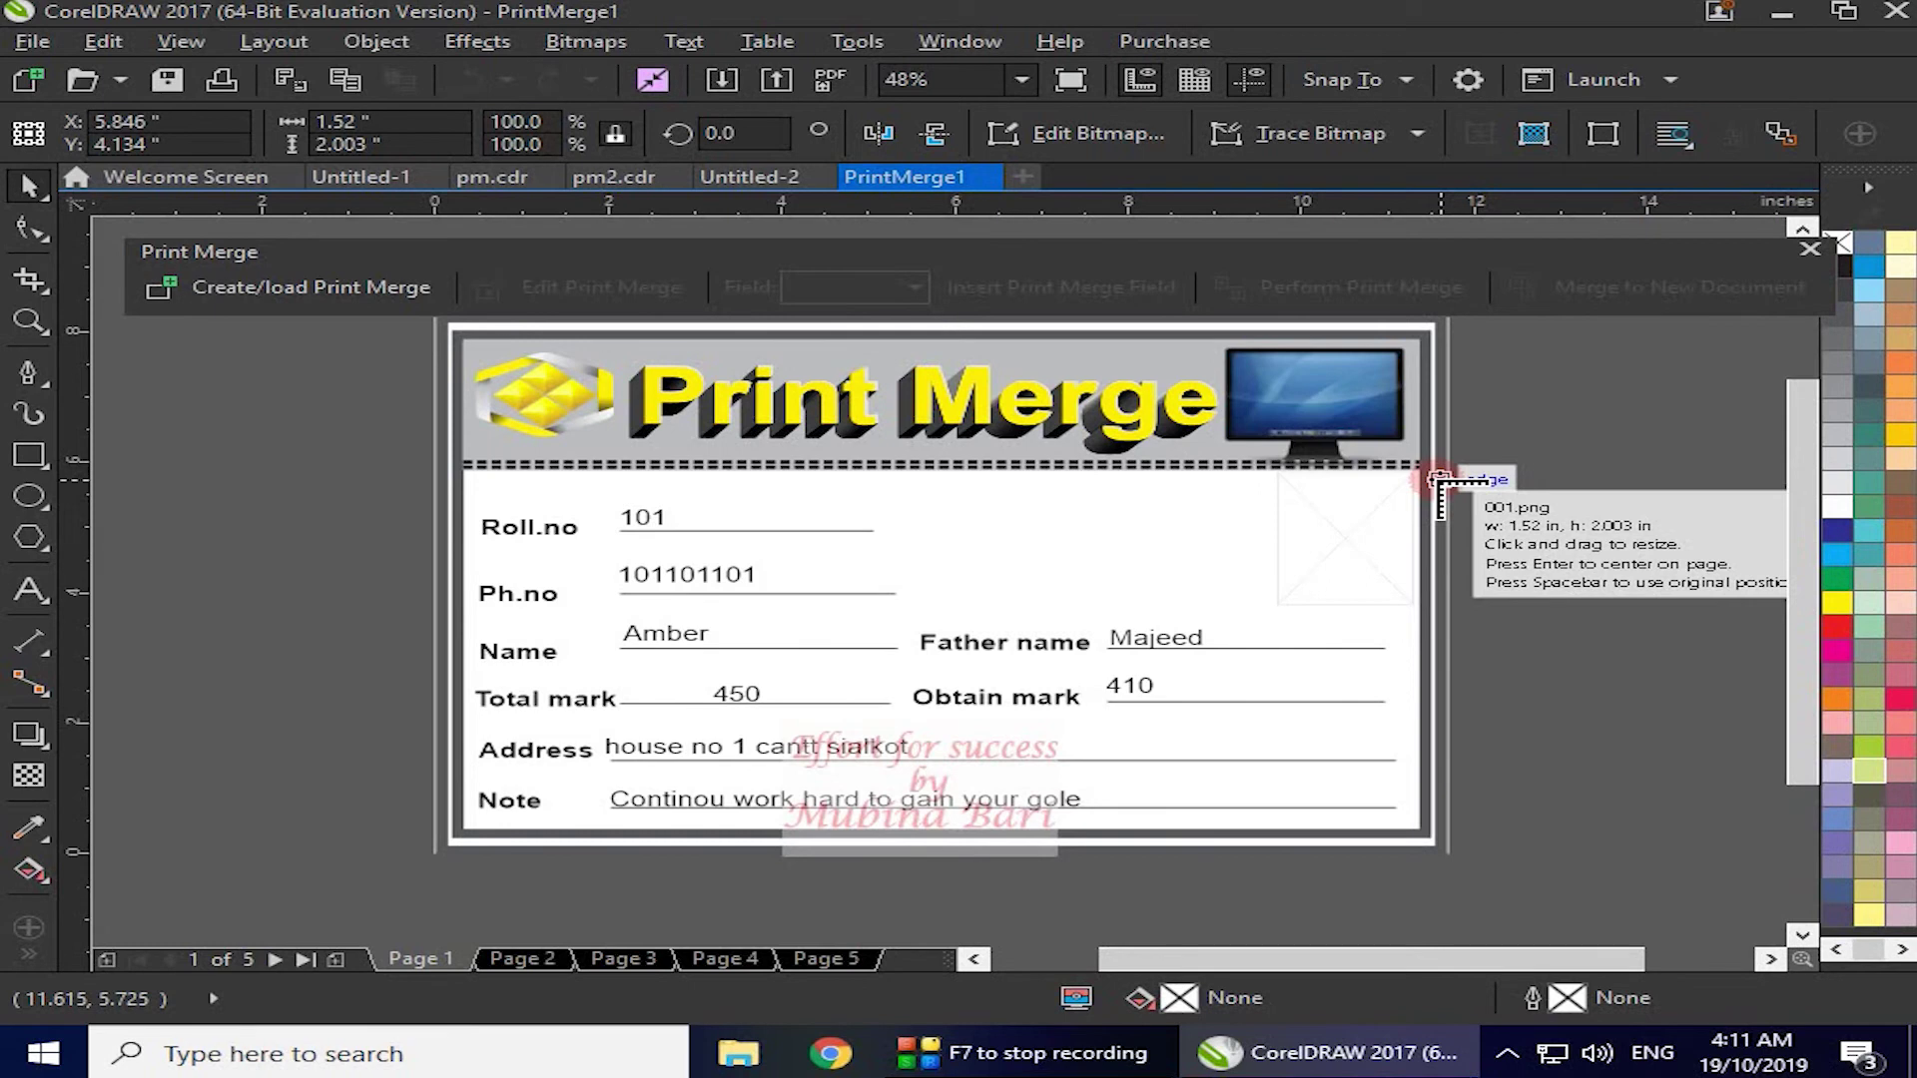
- Place the imported photos 001 to 005 at original size on the empty area just right of the page 1 card
left_click(1502, 459)
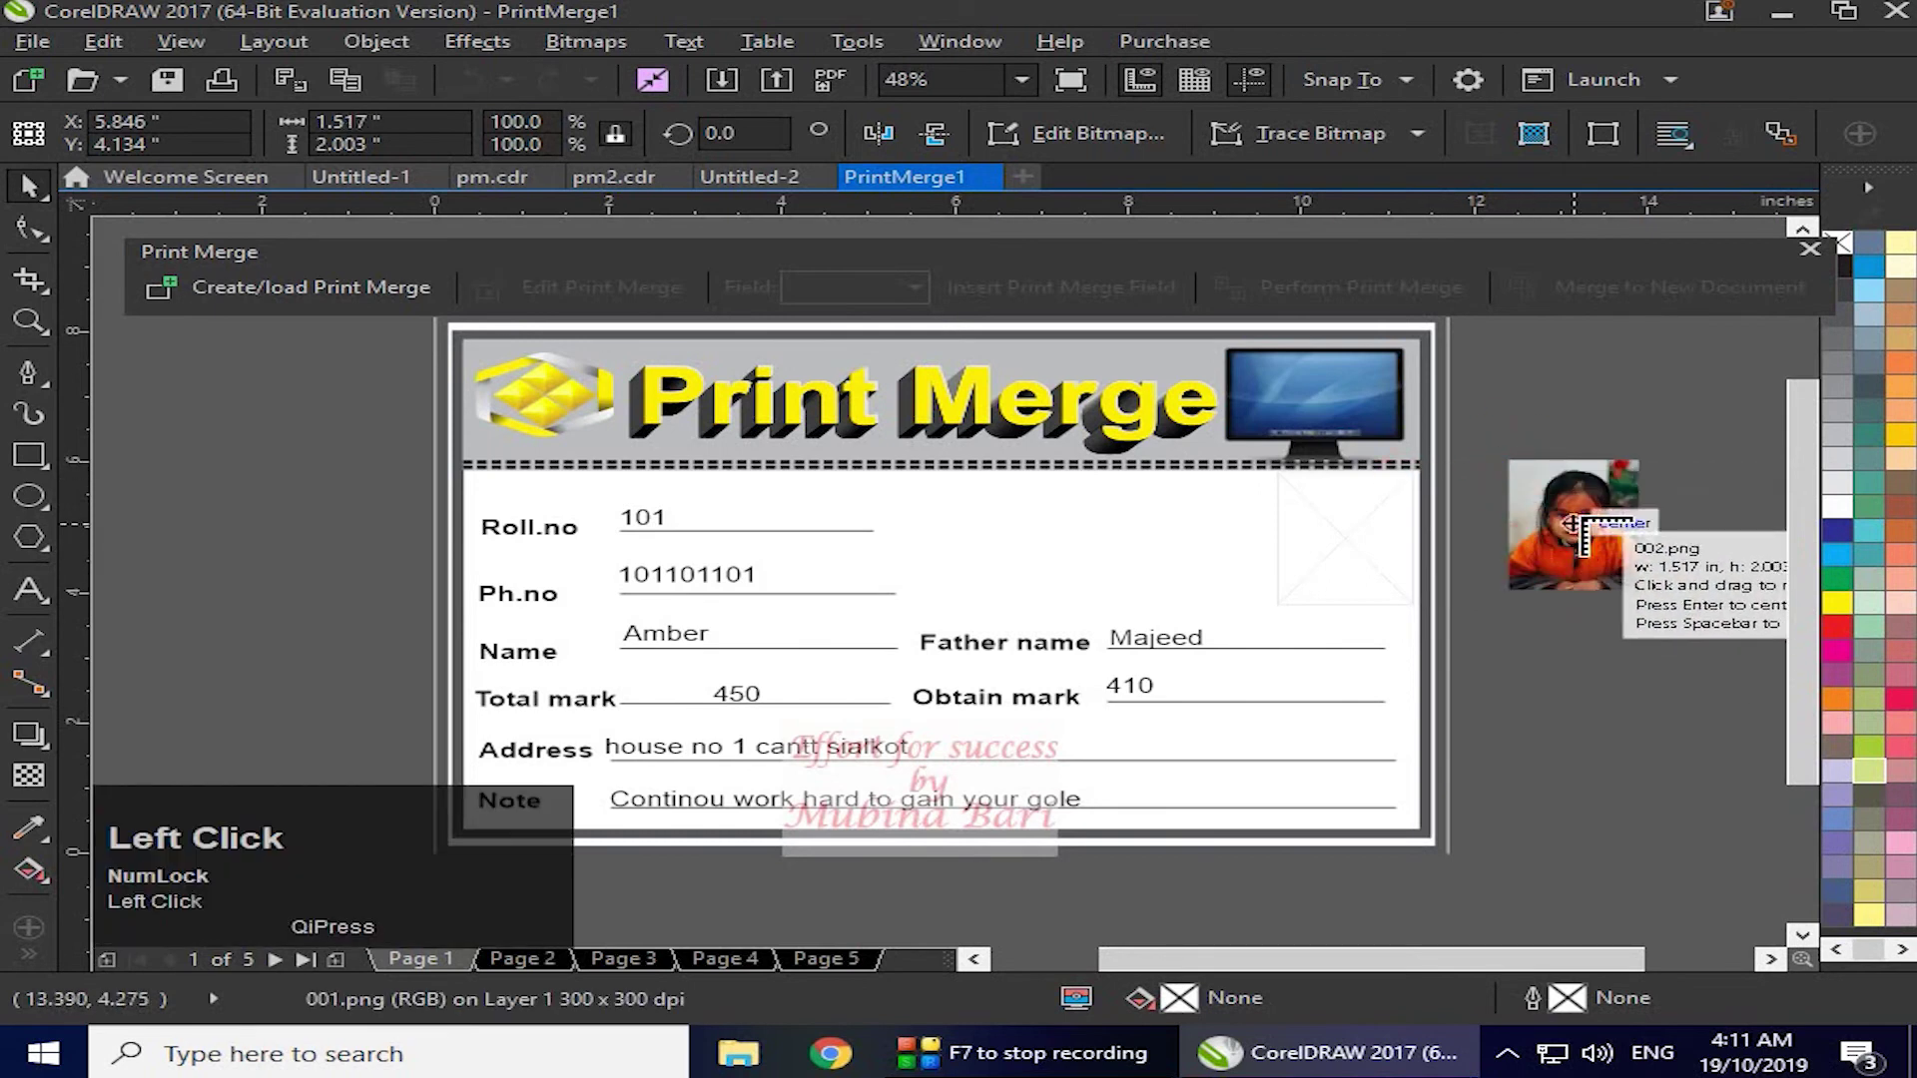
left_click(1506, 459)
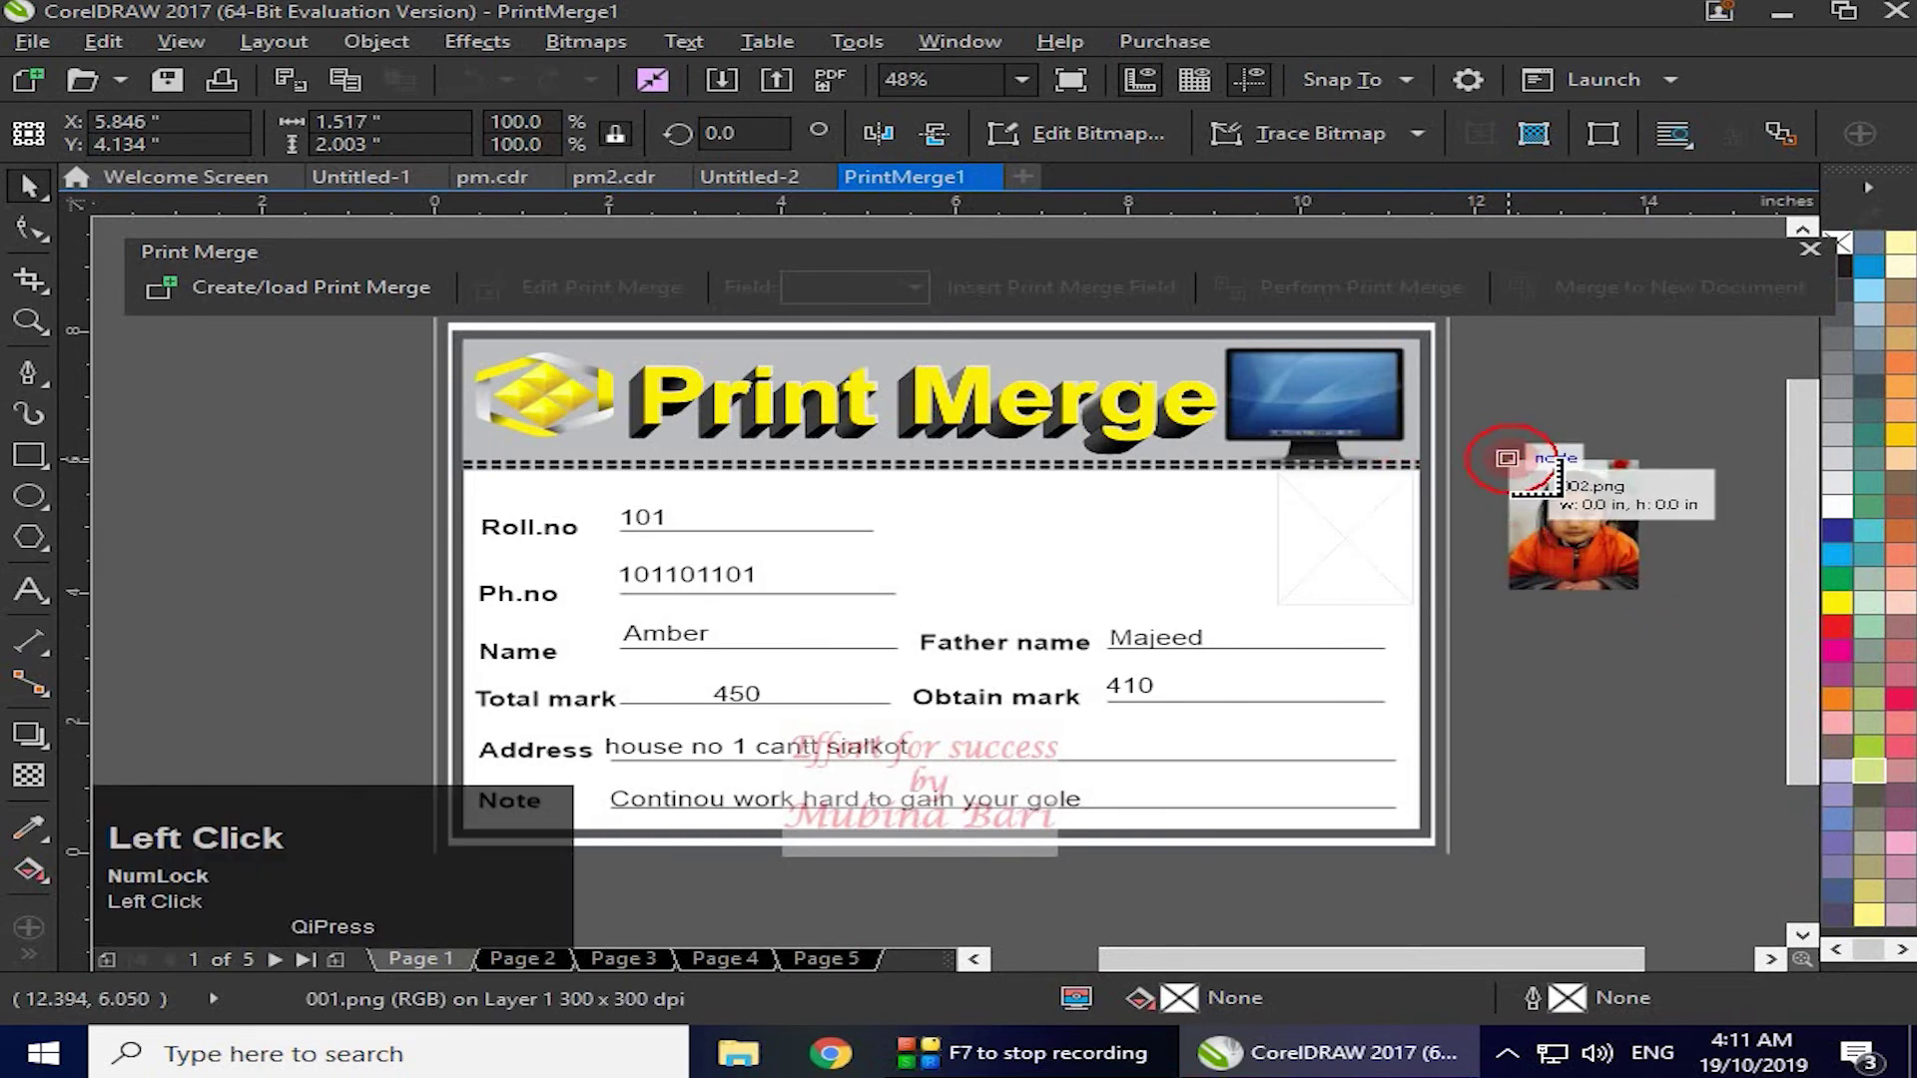
left_click(1509, 459)
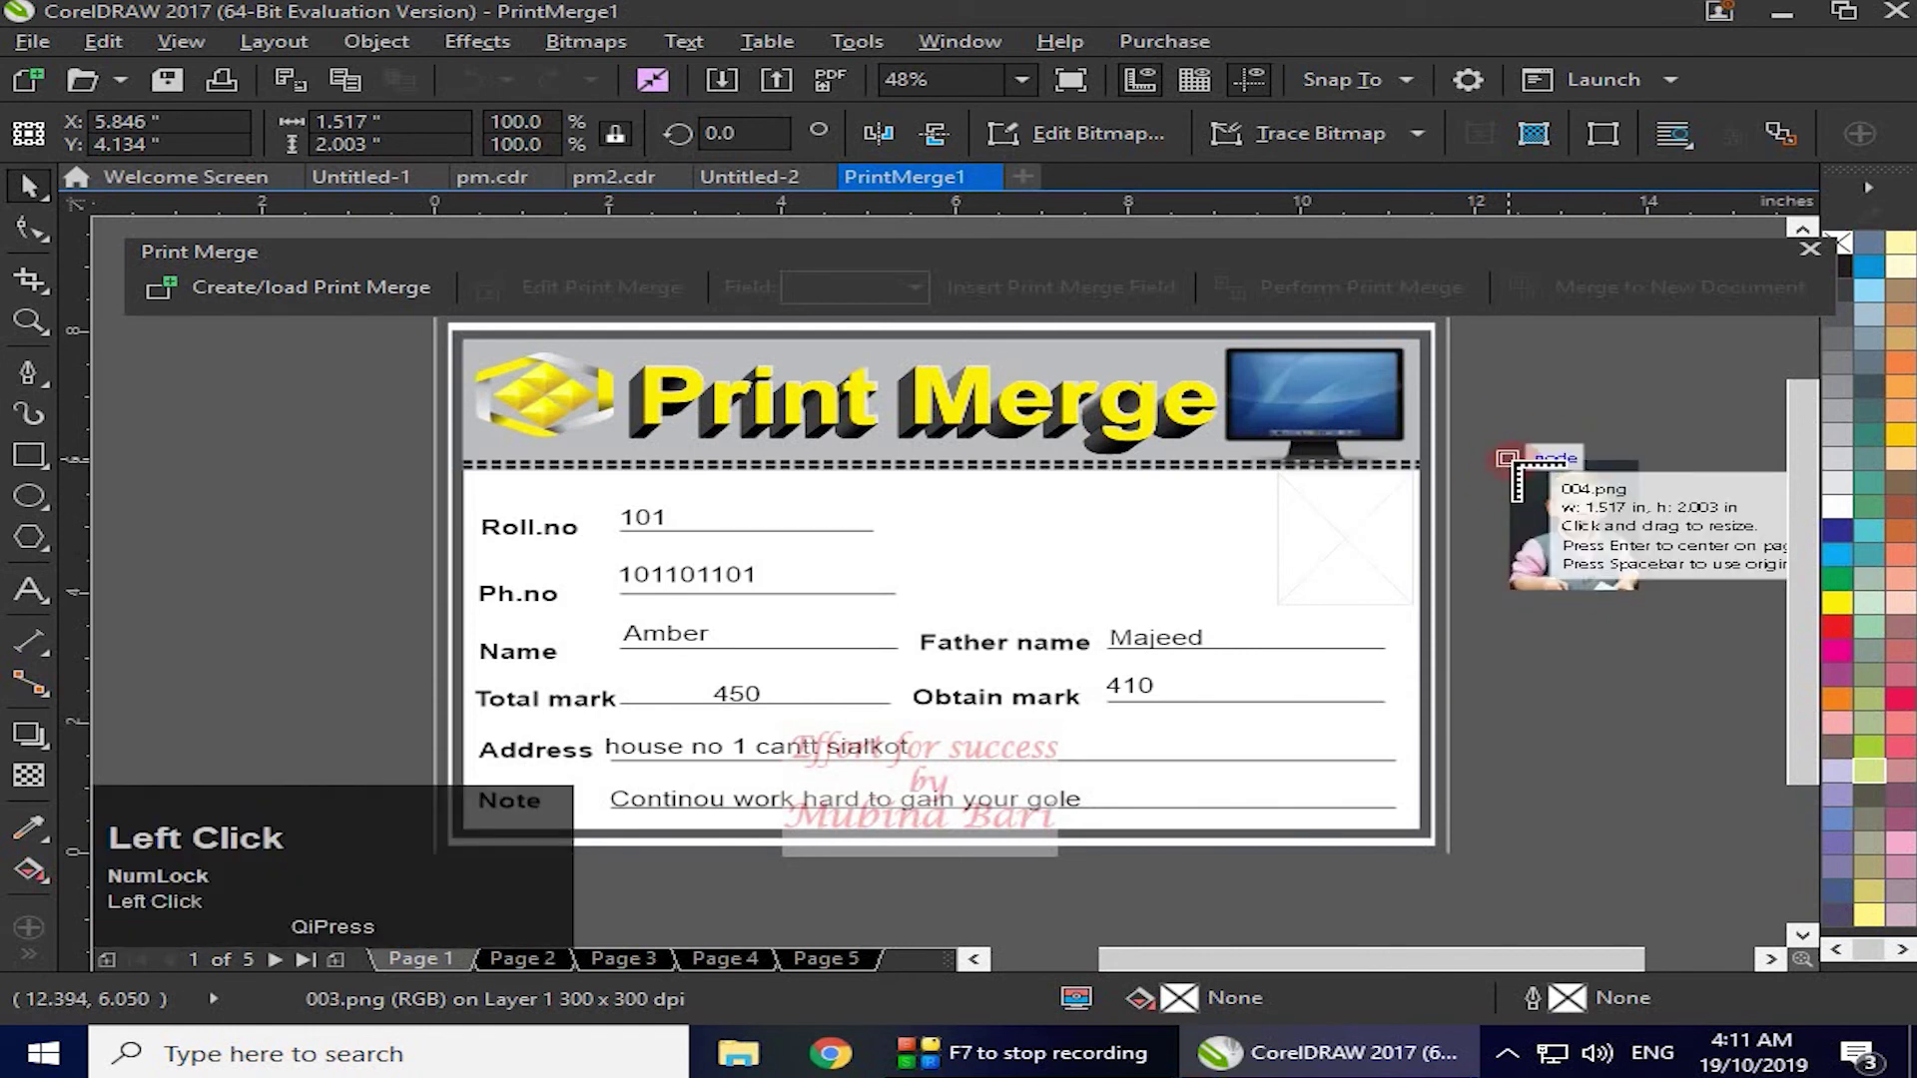
left_click(1514, 460)
left_click(1514, 460)
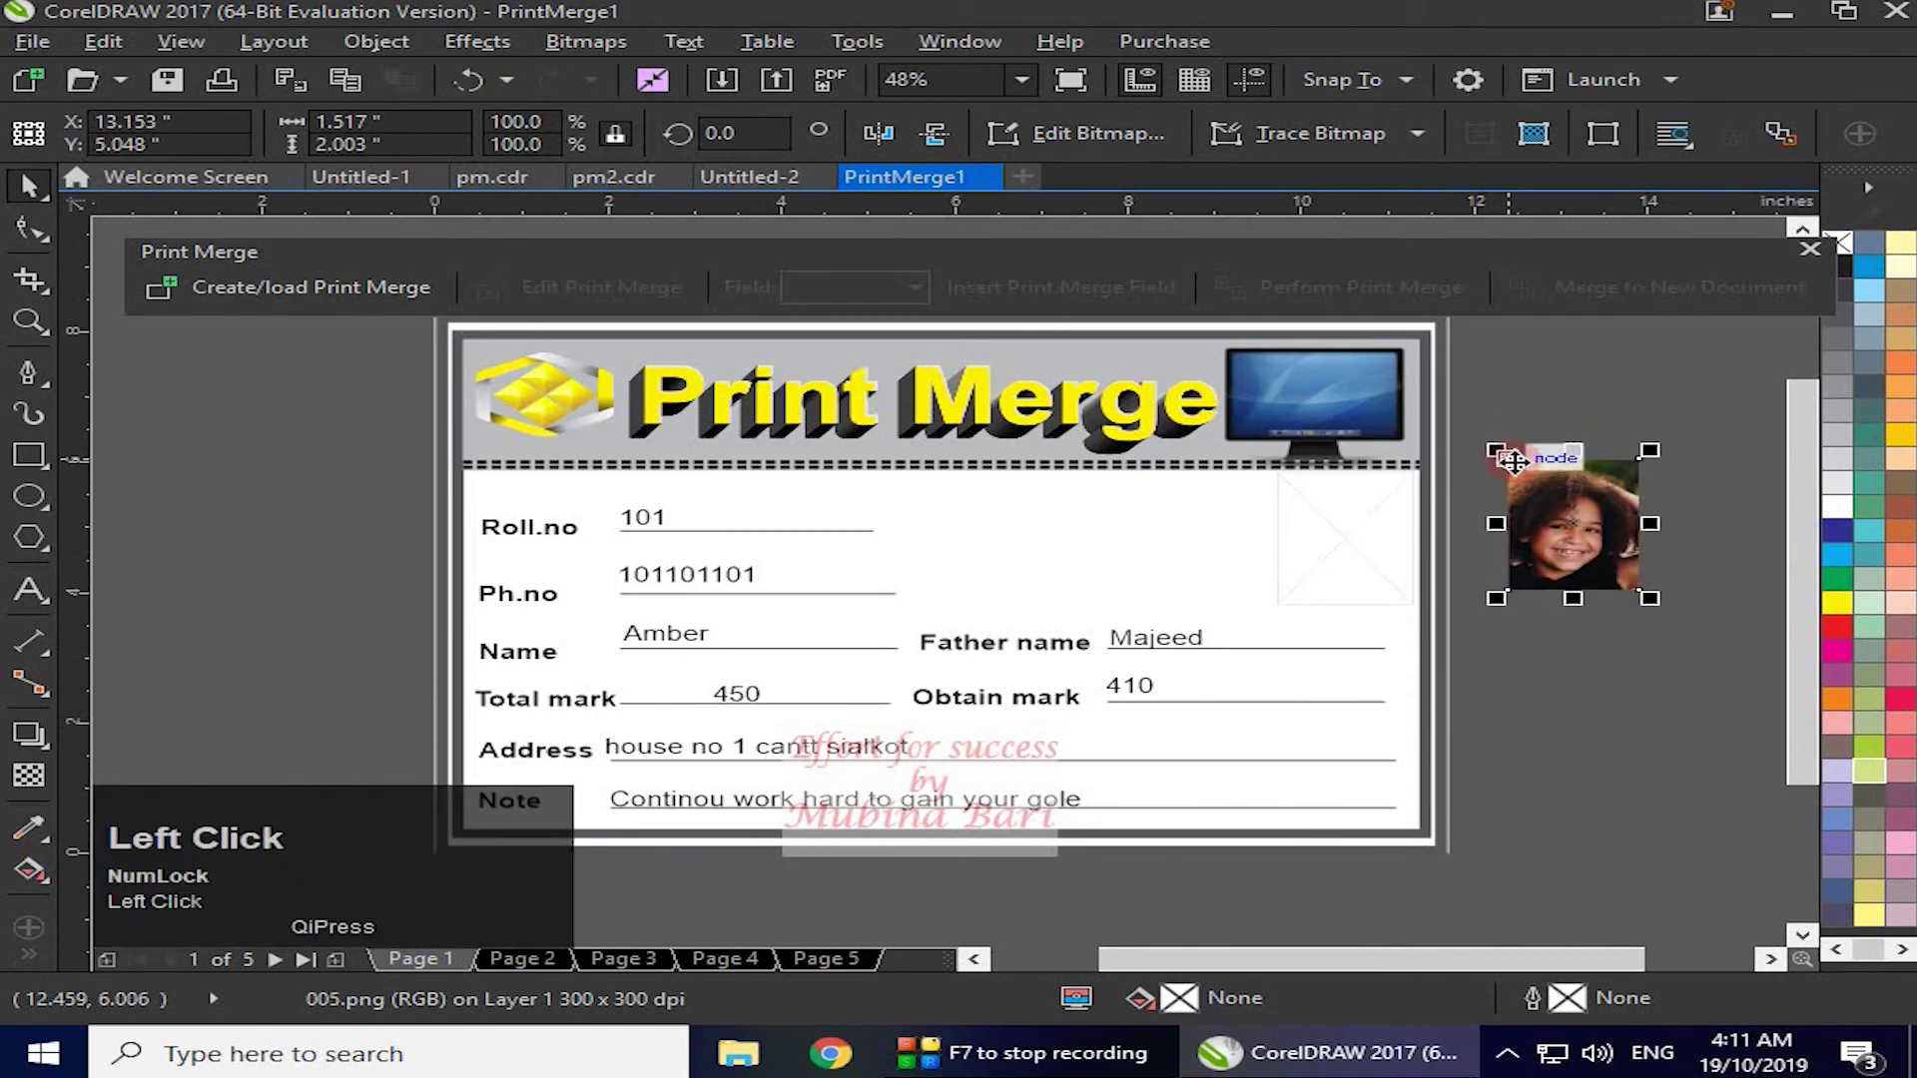
left_click(250, 465)
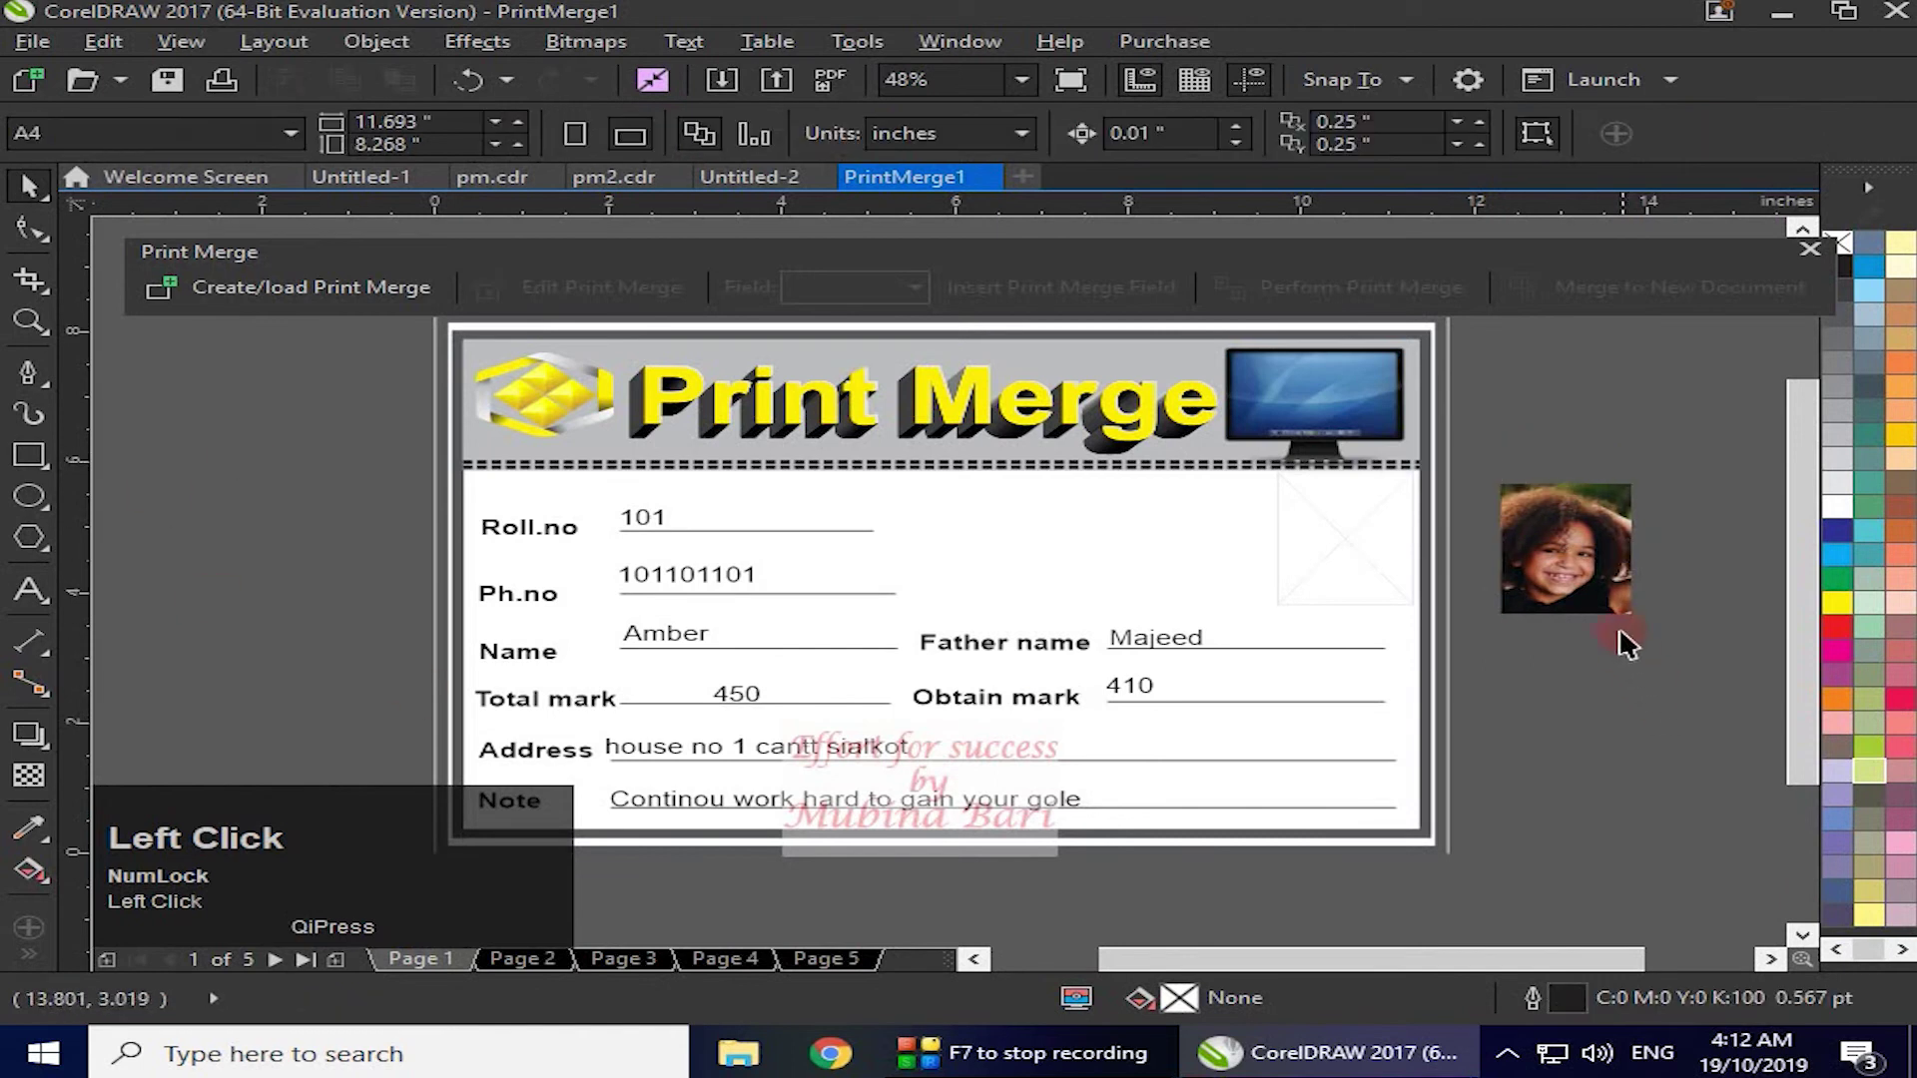
- Spread the stacked photos 005, 004, 003 and 002 apart beside the card, leaving 001 uncovered
left_click(1602, 595)
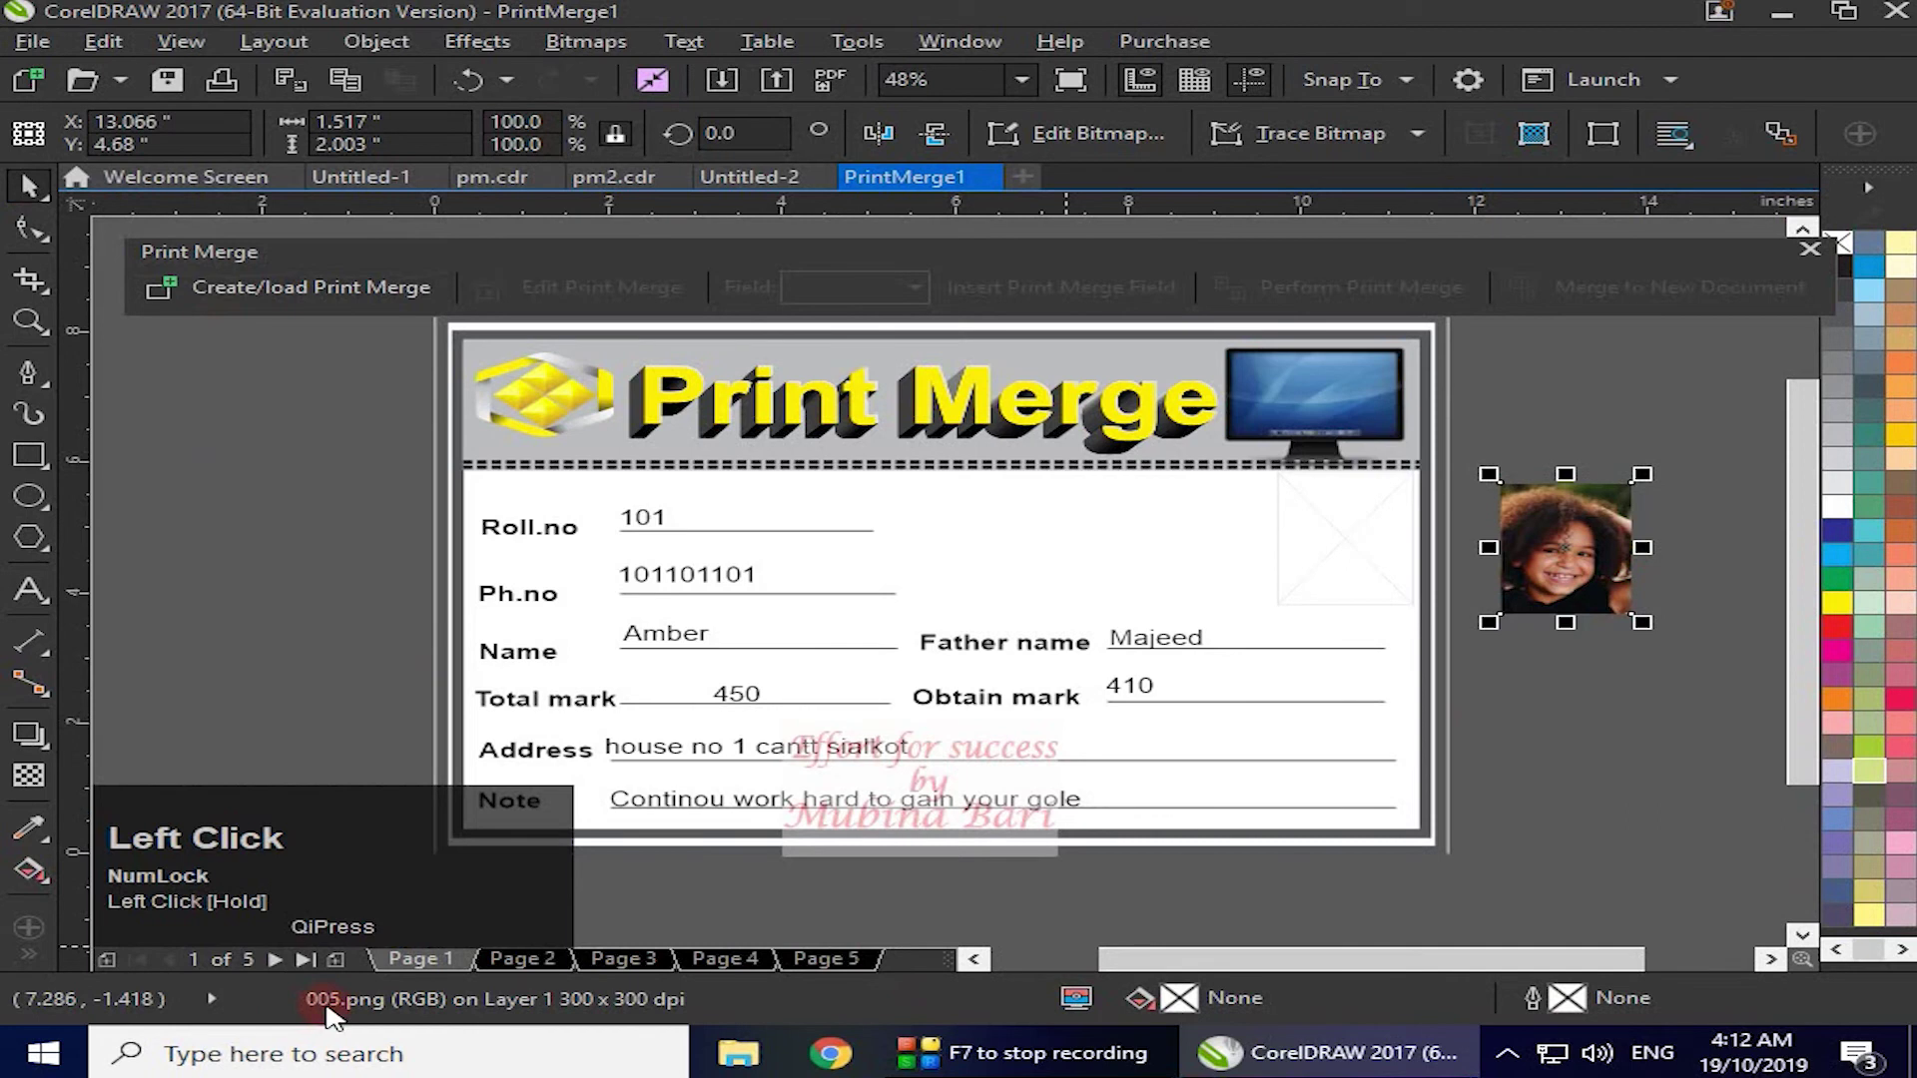
left_click_drag(1579, 567, 1602, 767)
left_click_drag(1578, 571, 1679, 441)
left_click_drag(1578, 555, 1698, 624)
left_click_drag(1567, 549, 1519, 428)
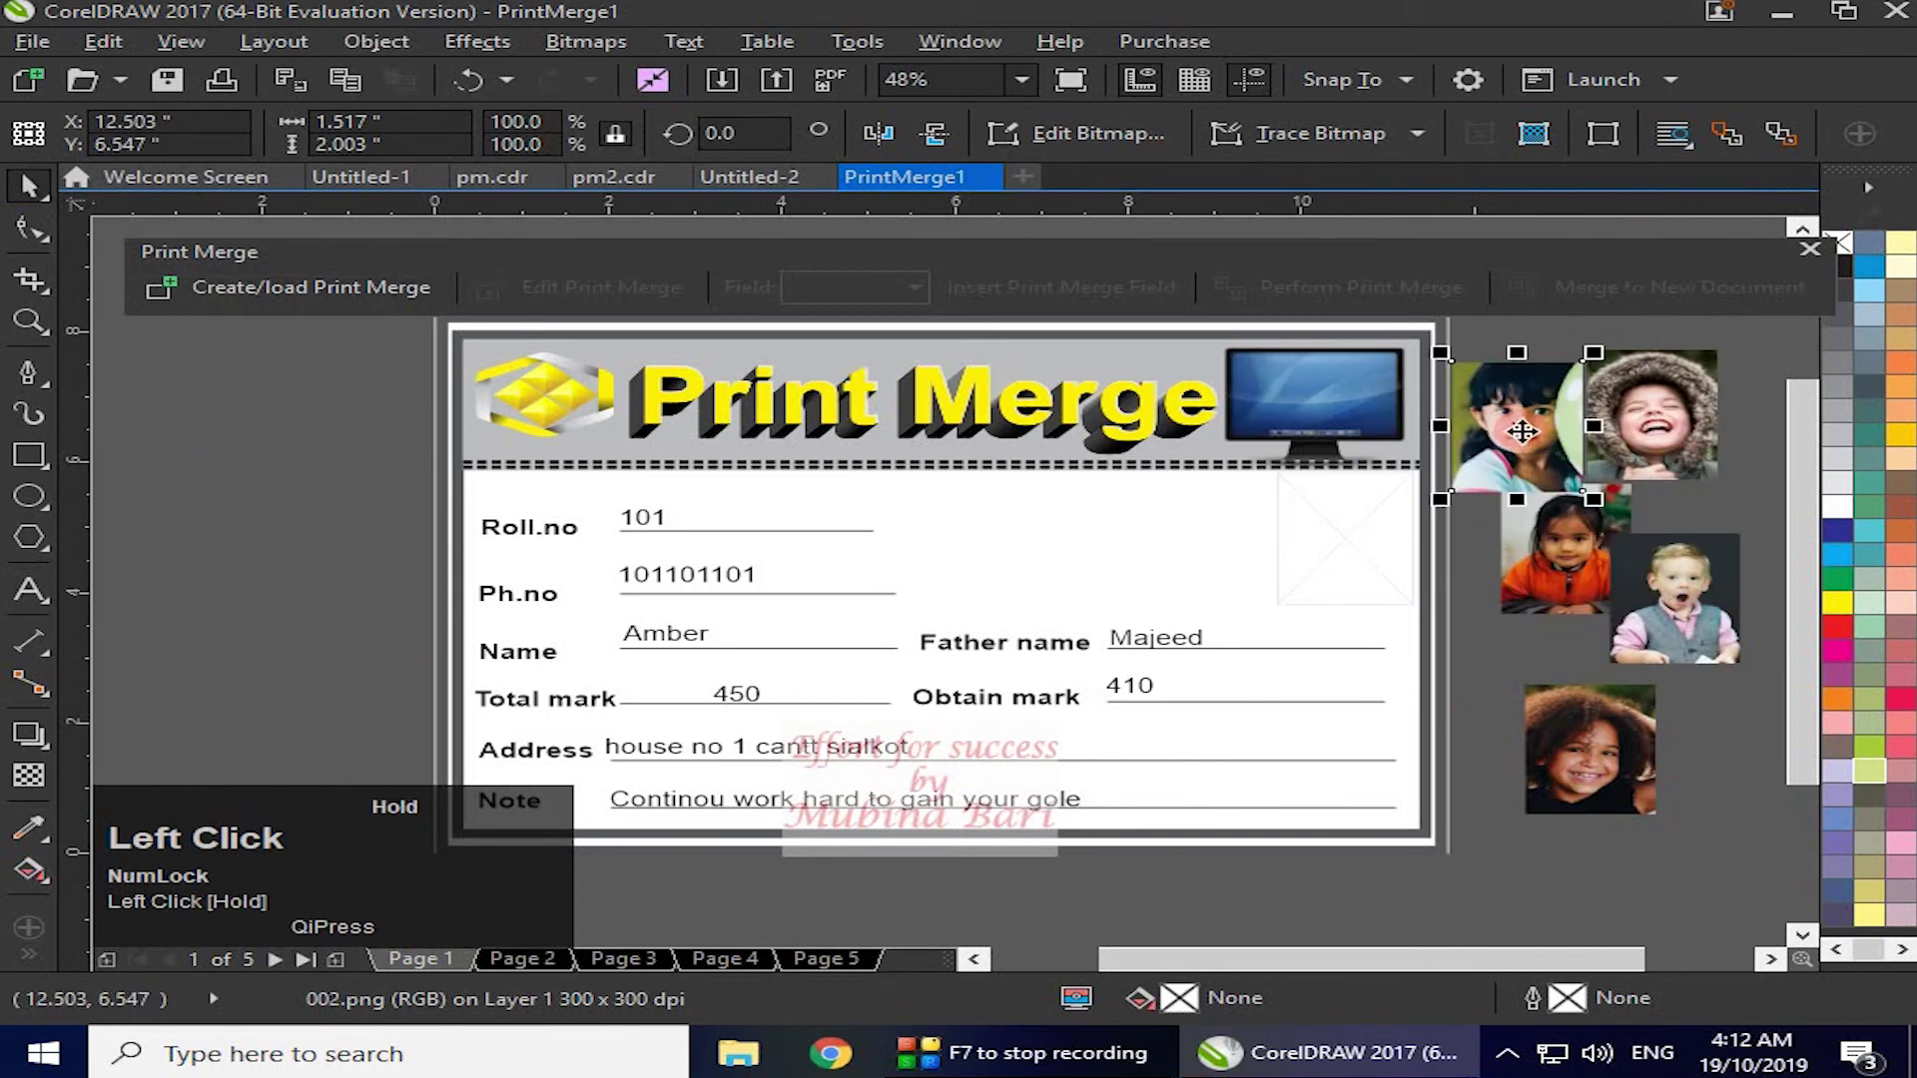
- Move photo 001.png clear of the other photos and put it into the empty photo frame on page 1
left_click(1571, 571)
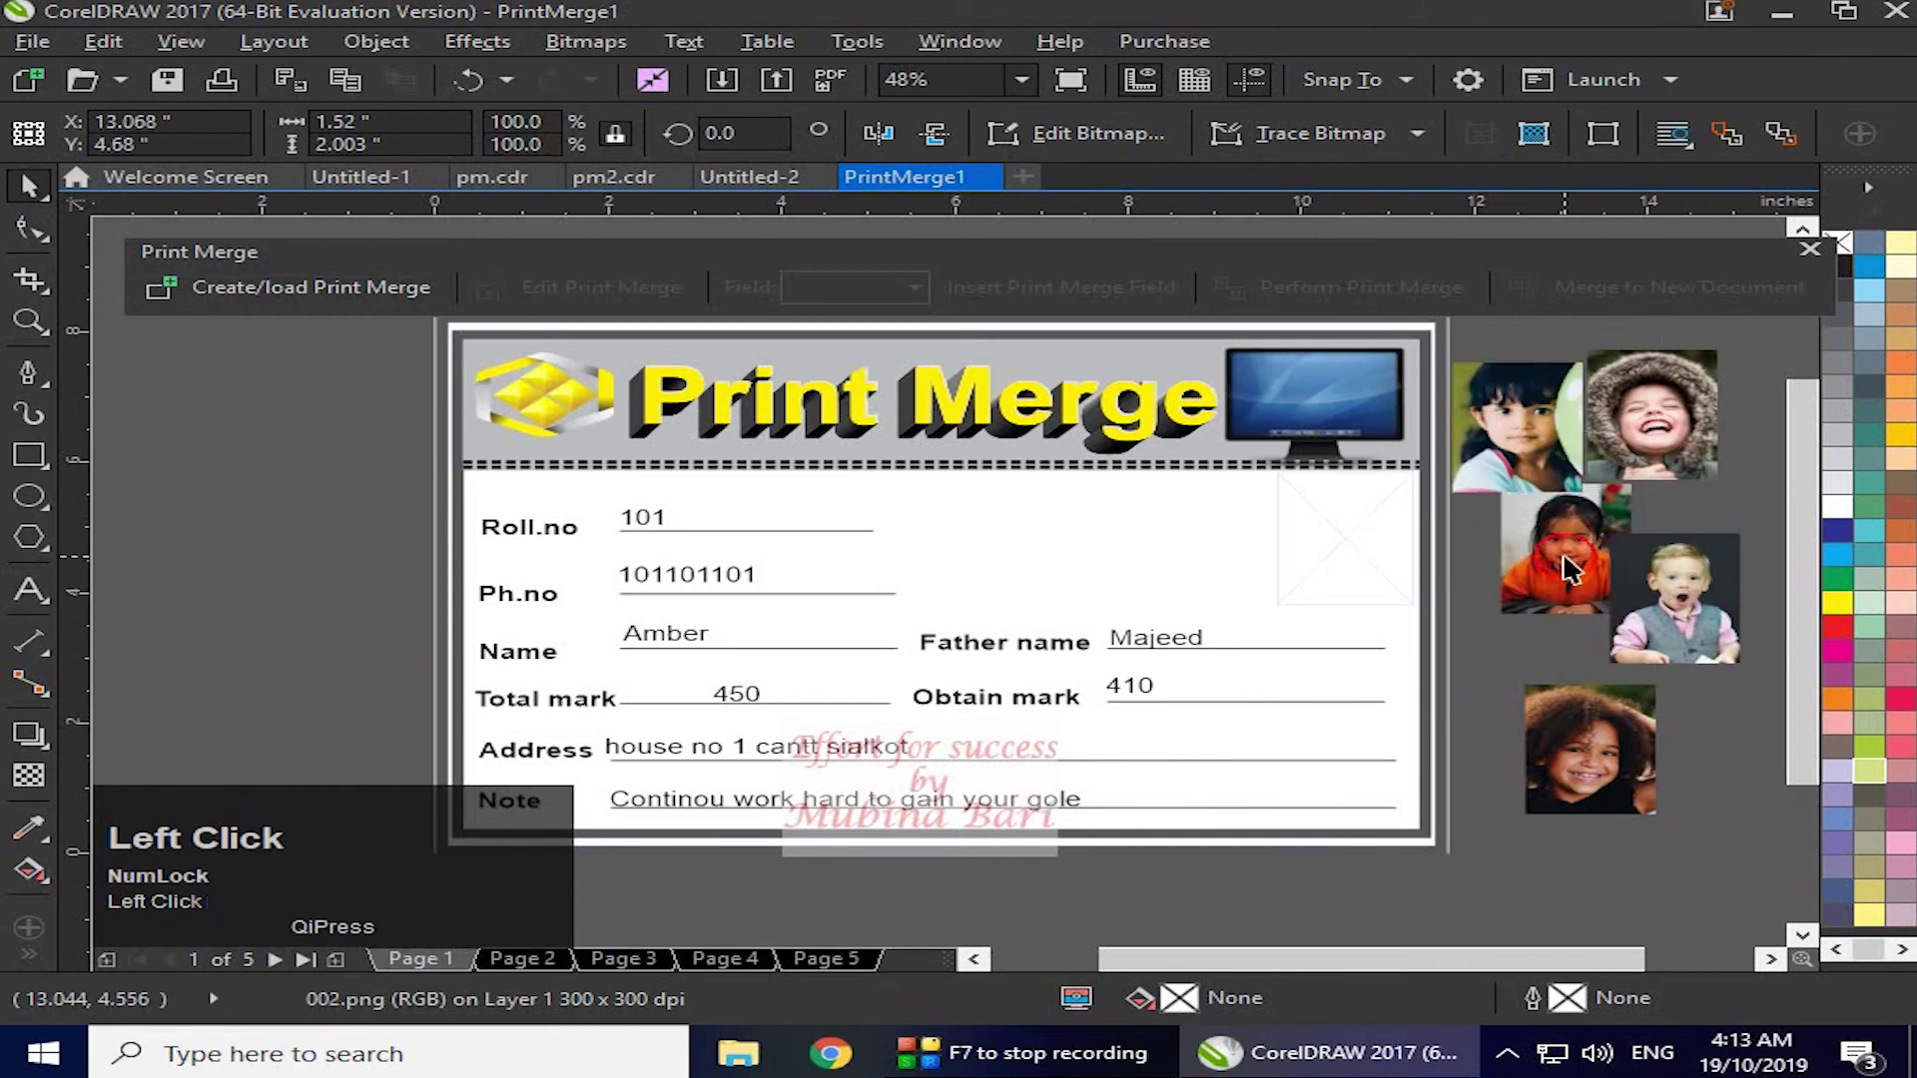
left_click_drag(1571, 571, 1531, 635)
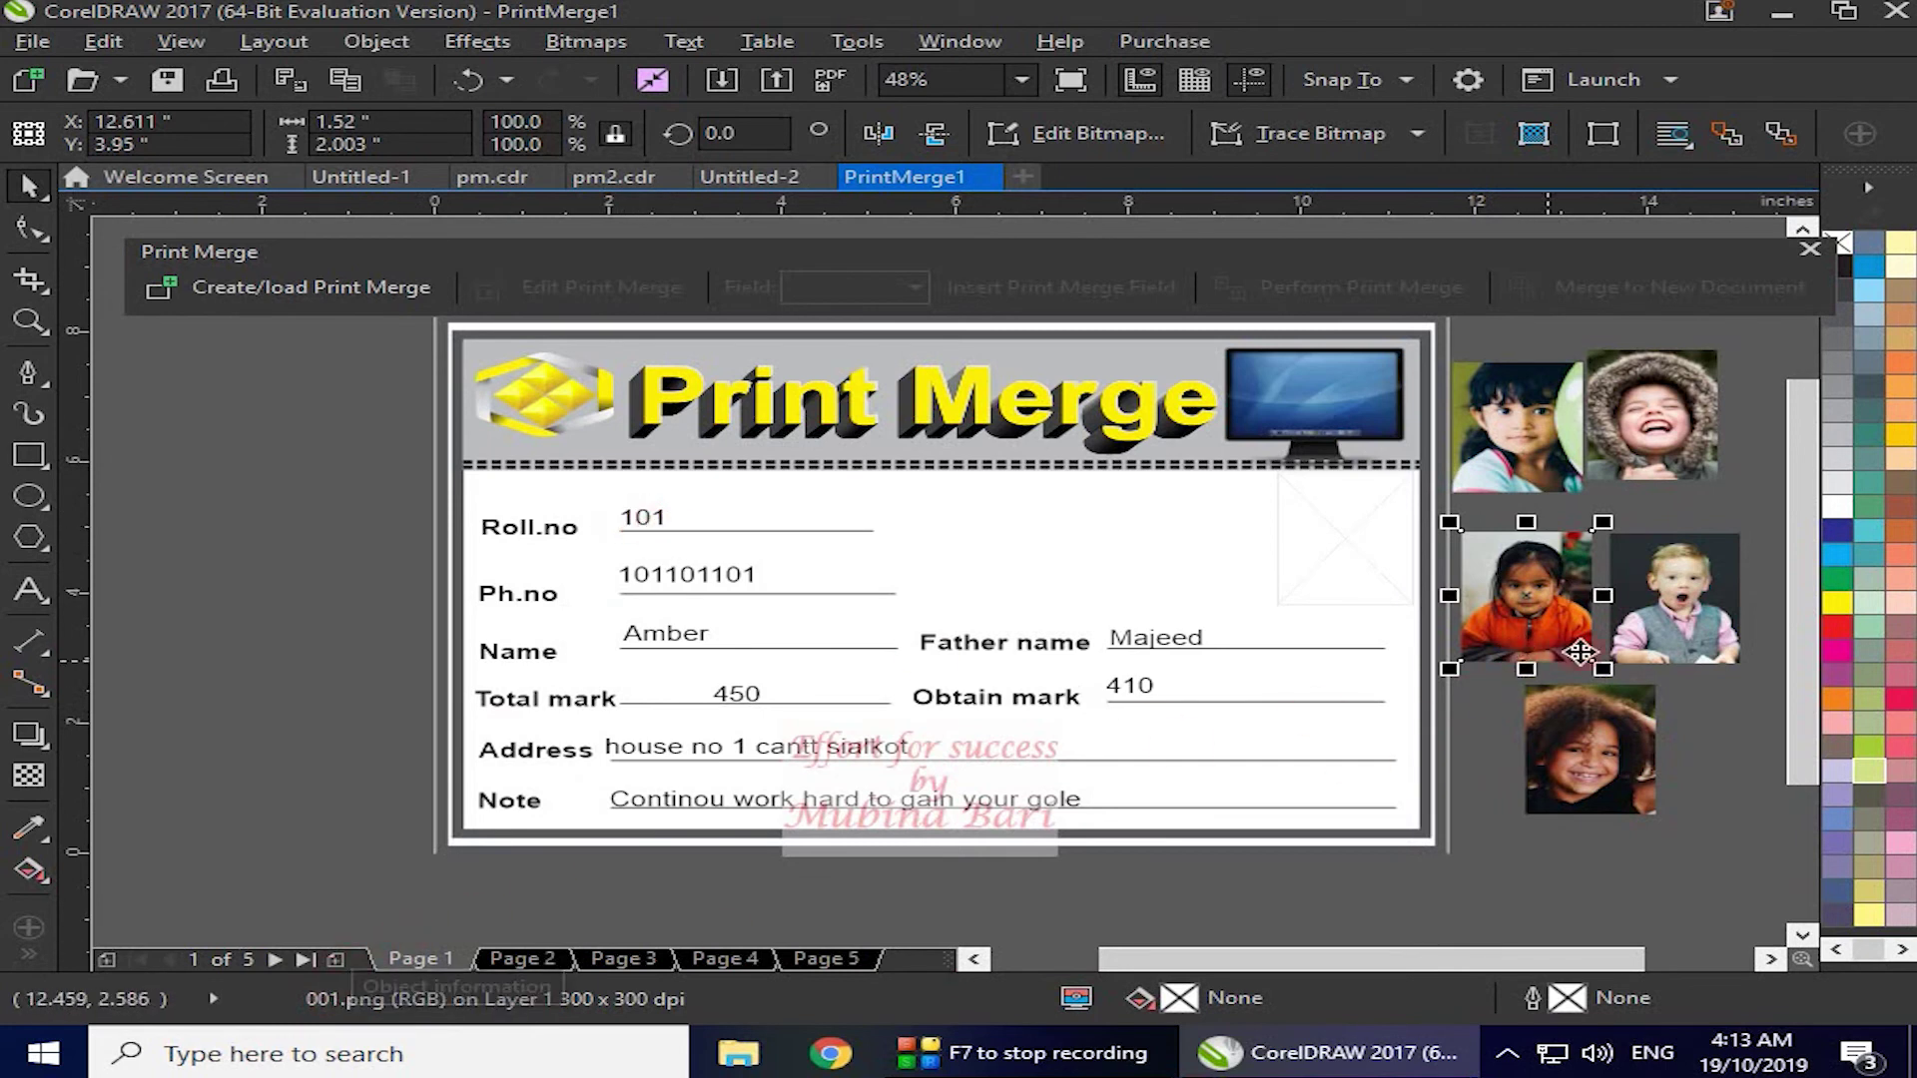
left_click_drag(1529, 600, 1348, 543)
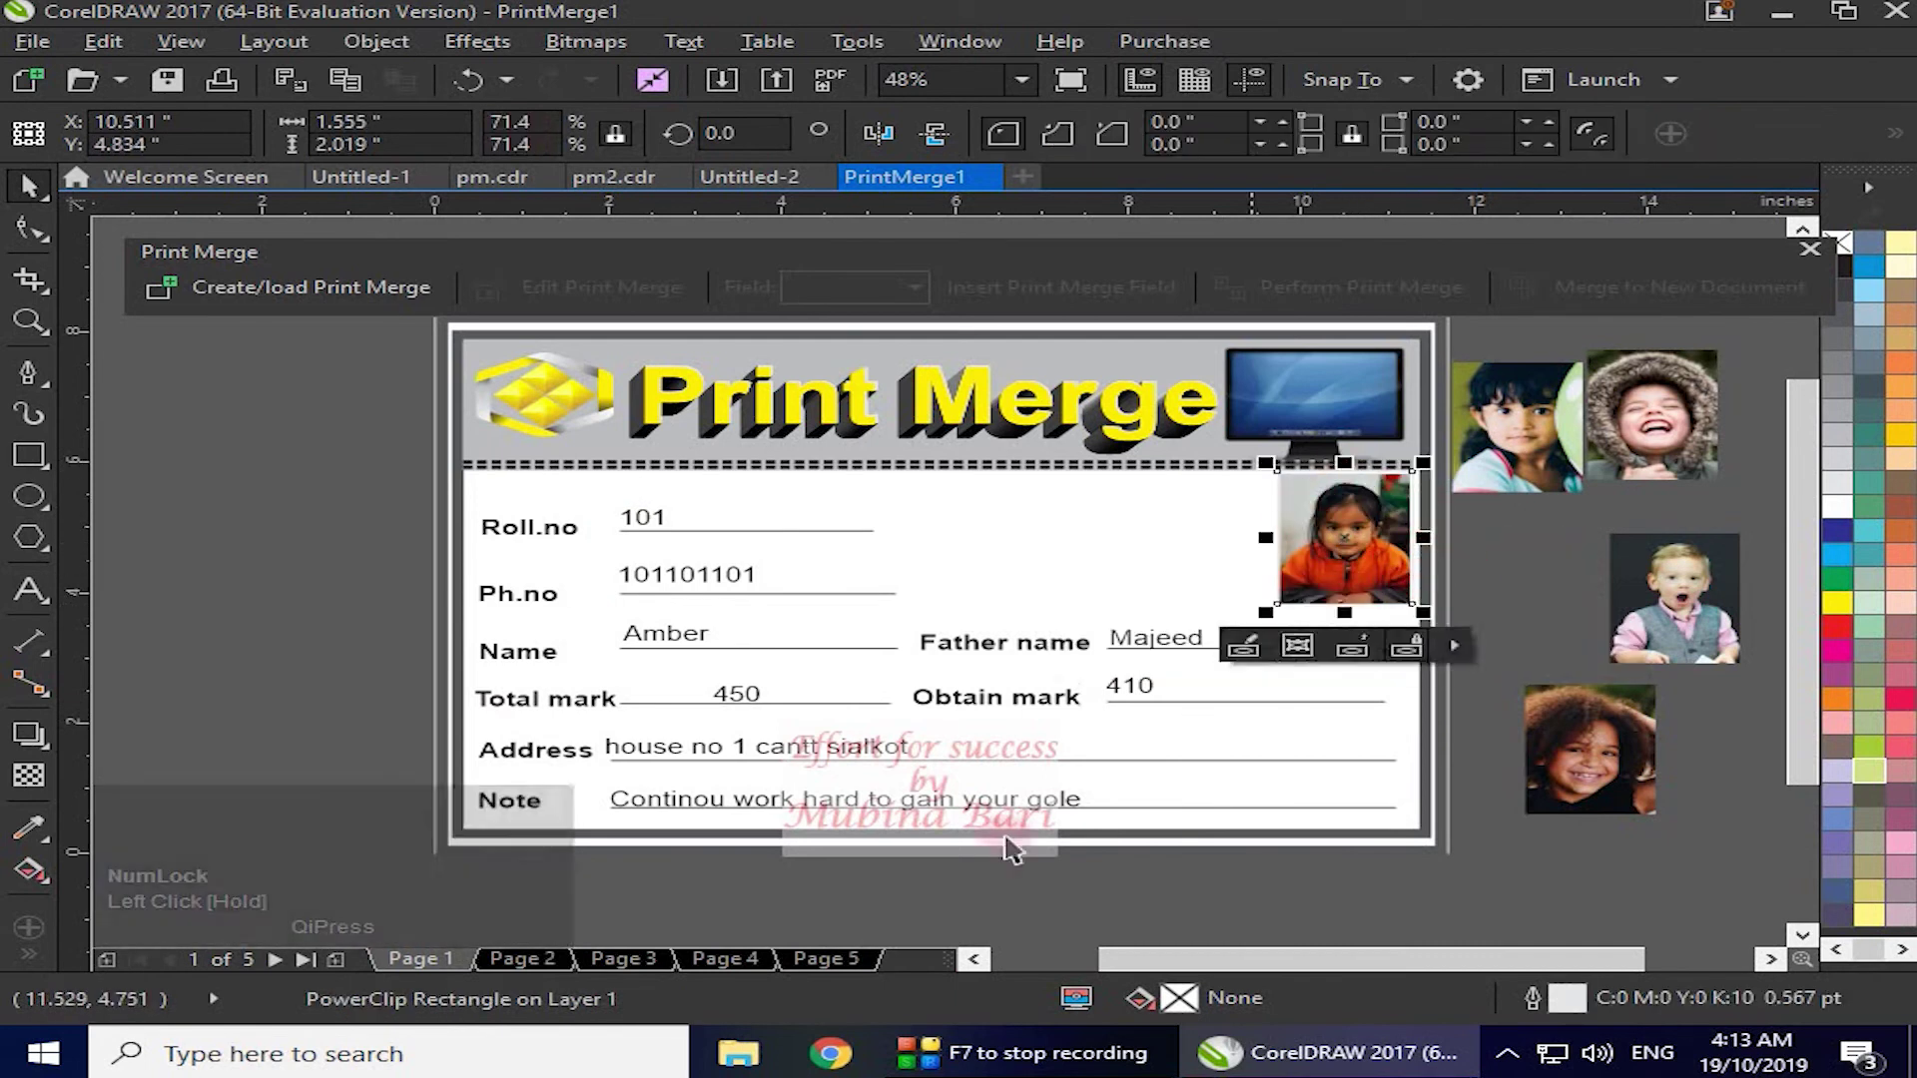
- Put photo 002.png into the empty photo frame on the page 2 card
left_click(539, 959)
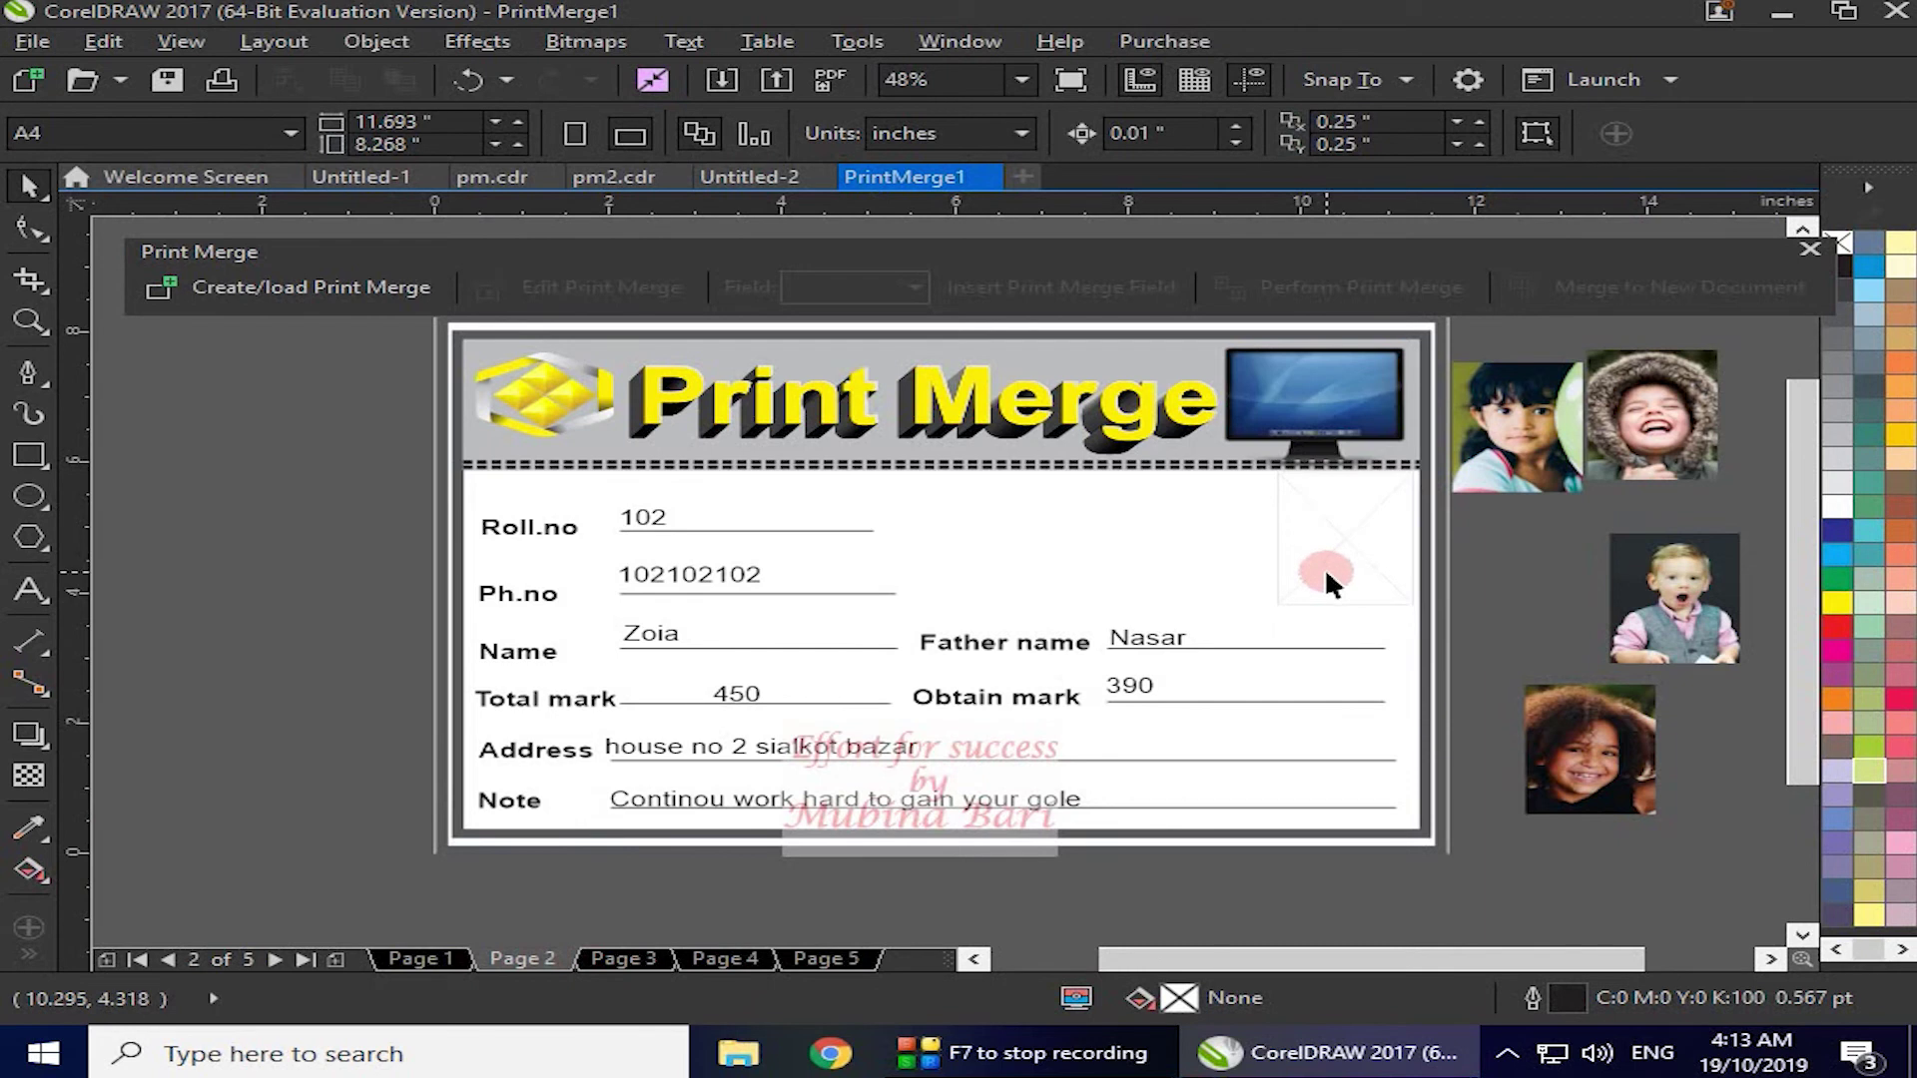
left_click(1563, 469)
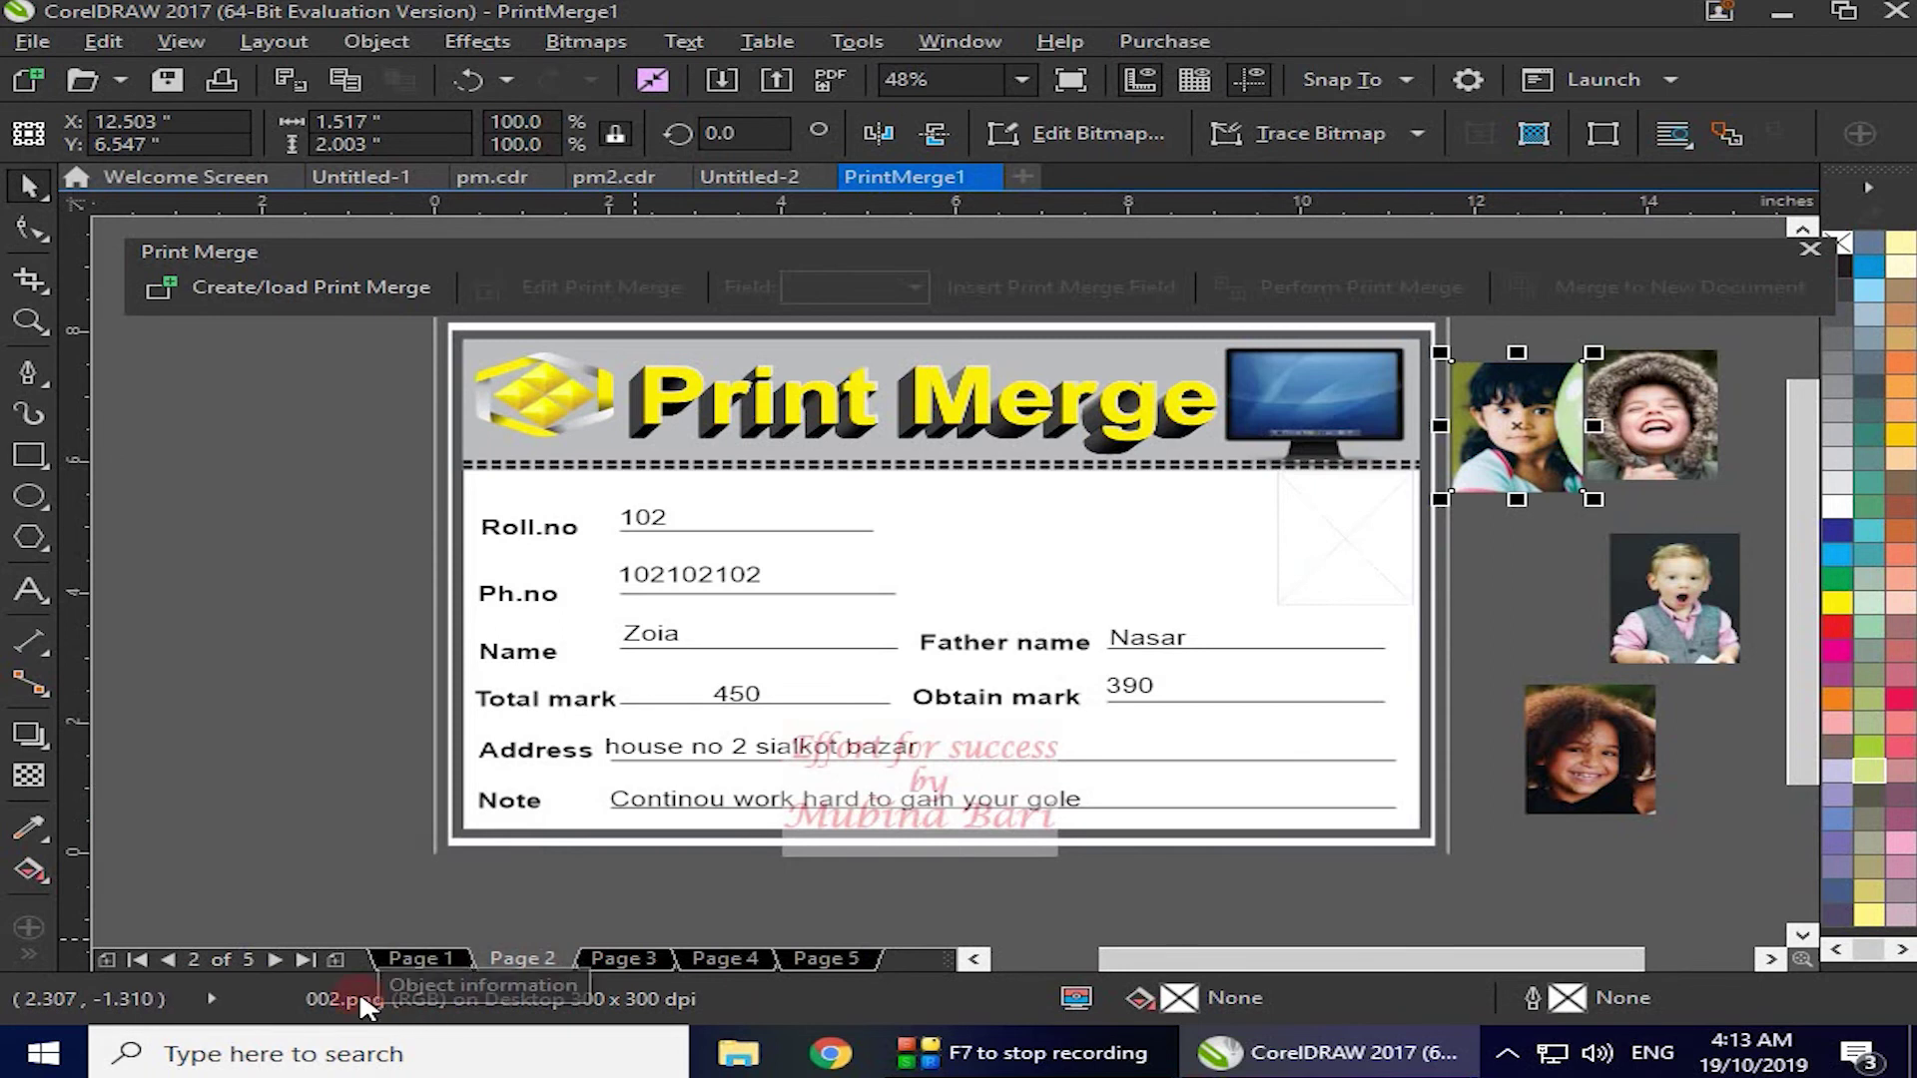
left_click(1519, 449)
left_click_drag(1519, 448, 1350, 539)
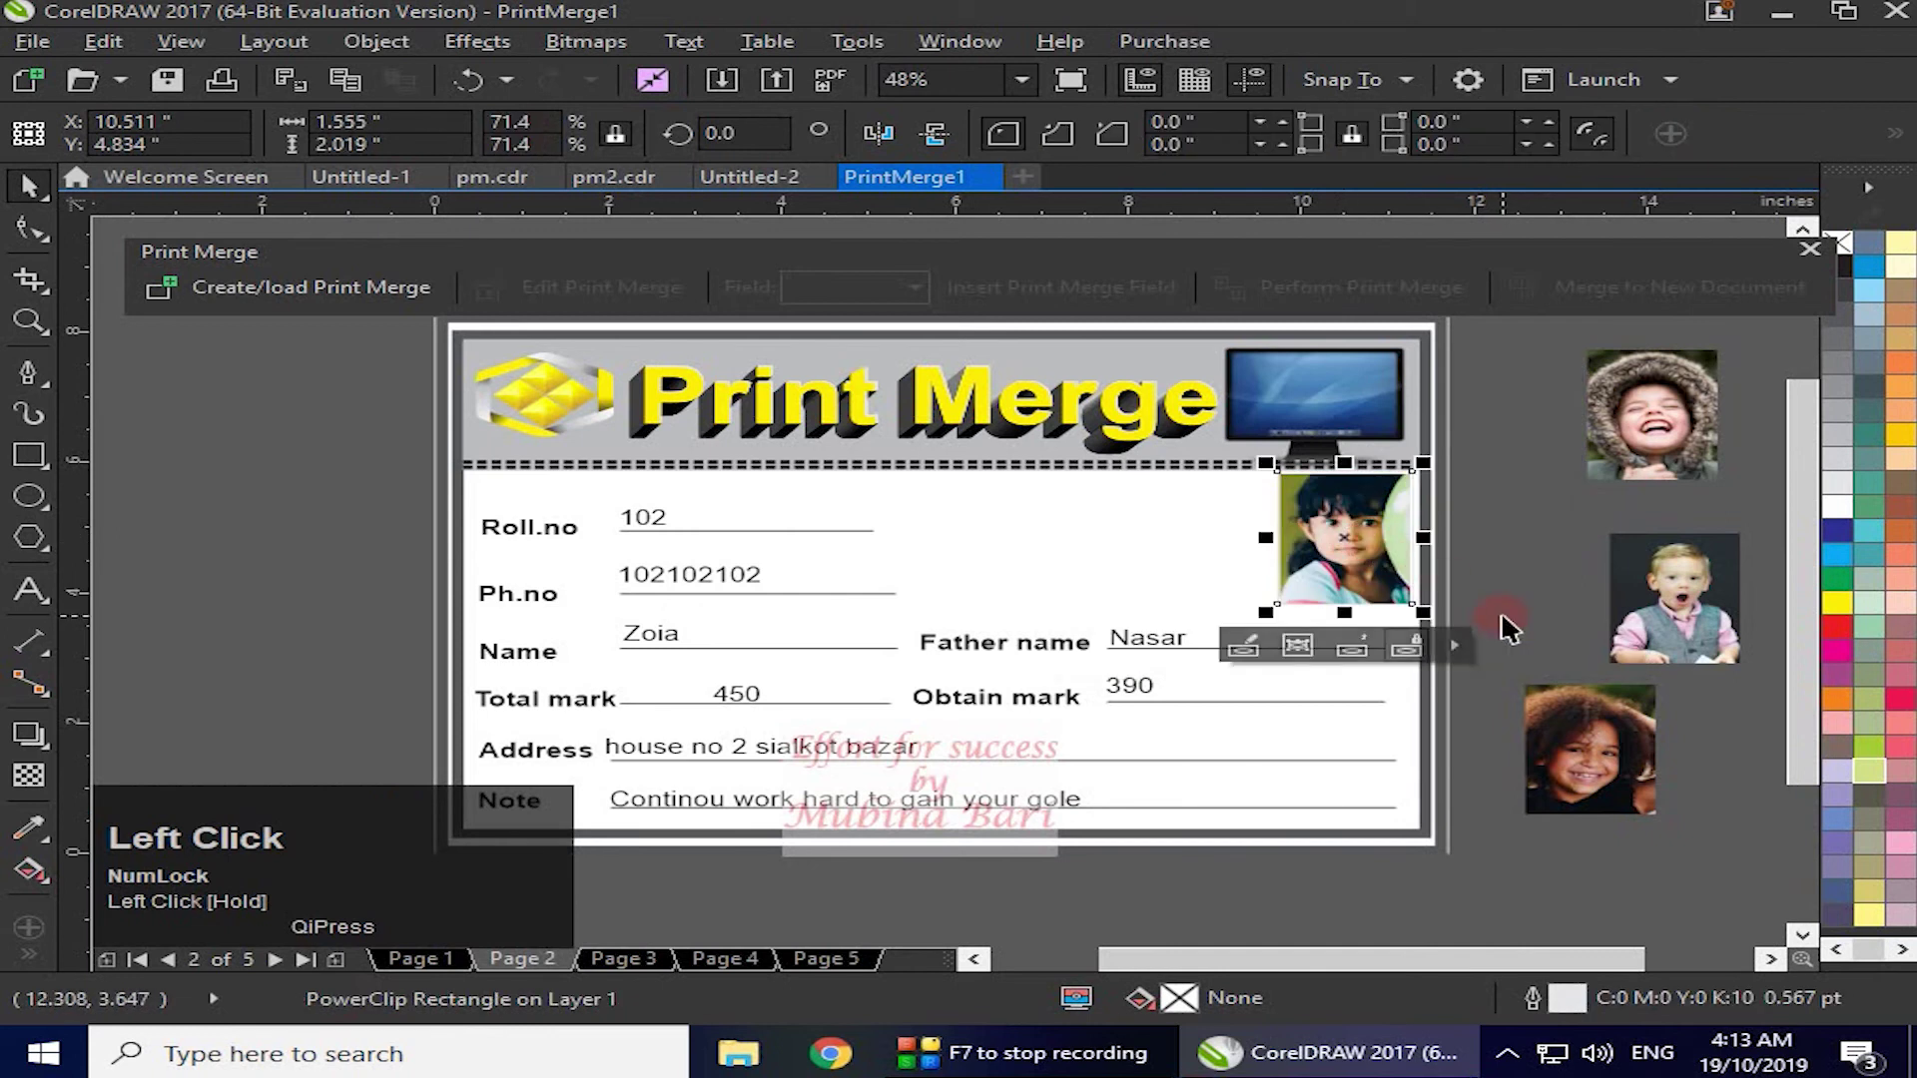
- Put photo 003.png, the boy in the grey vest, into the empty photo frame on page 3
left_click(615, 959)
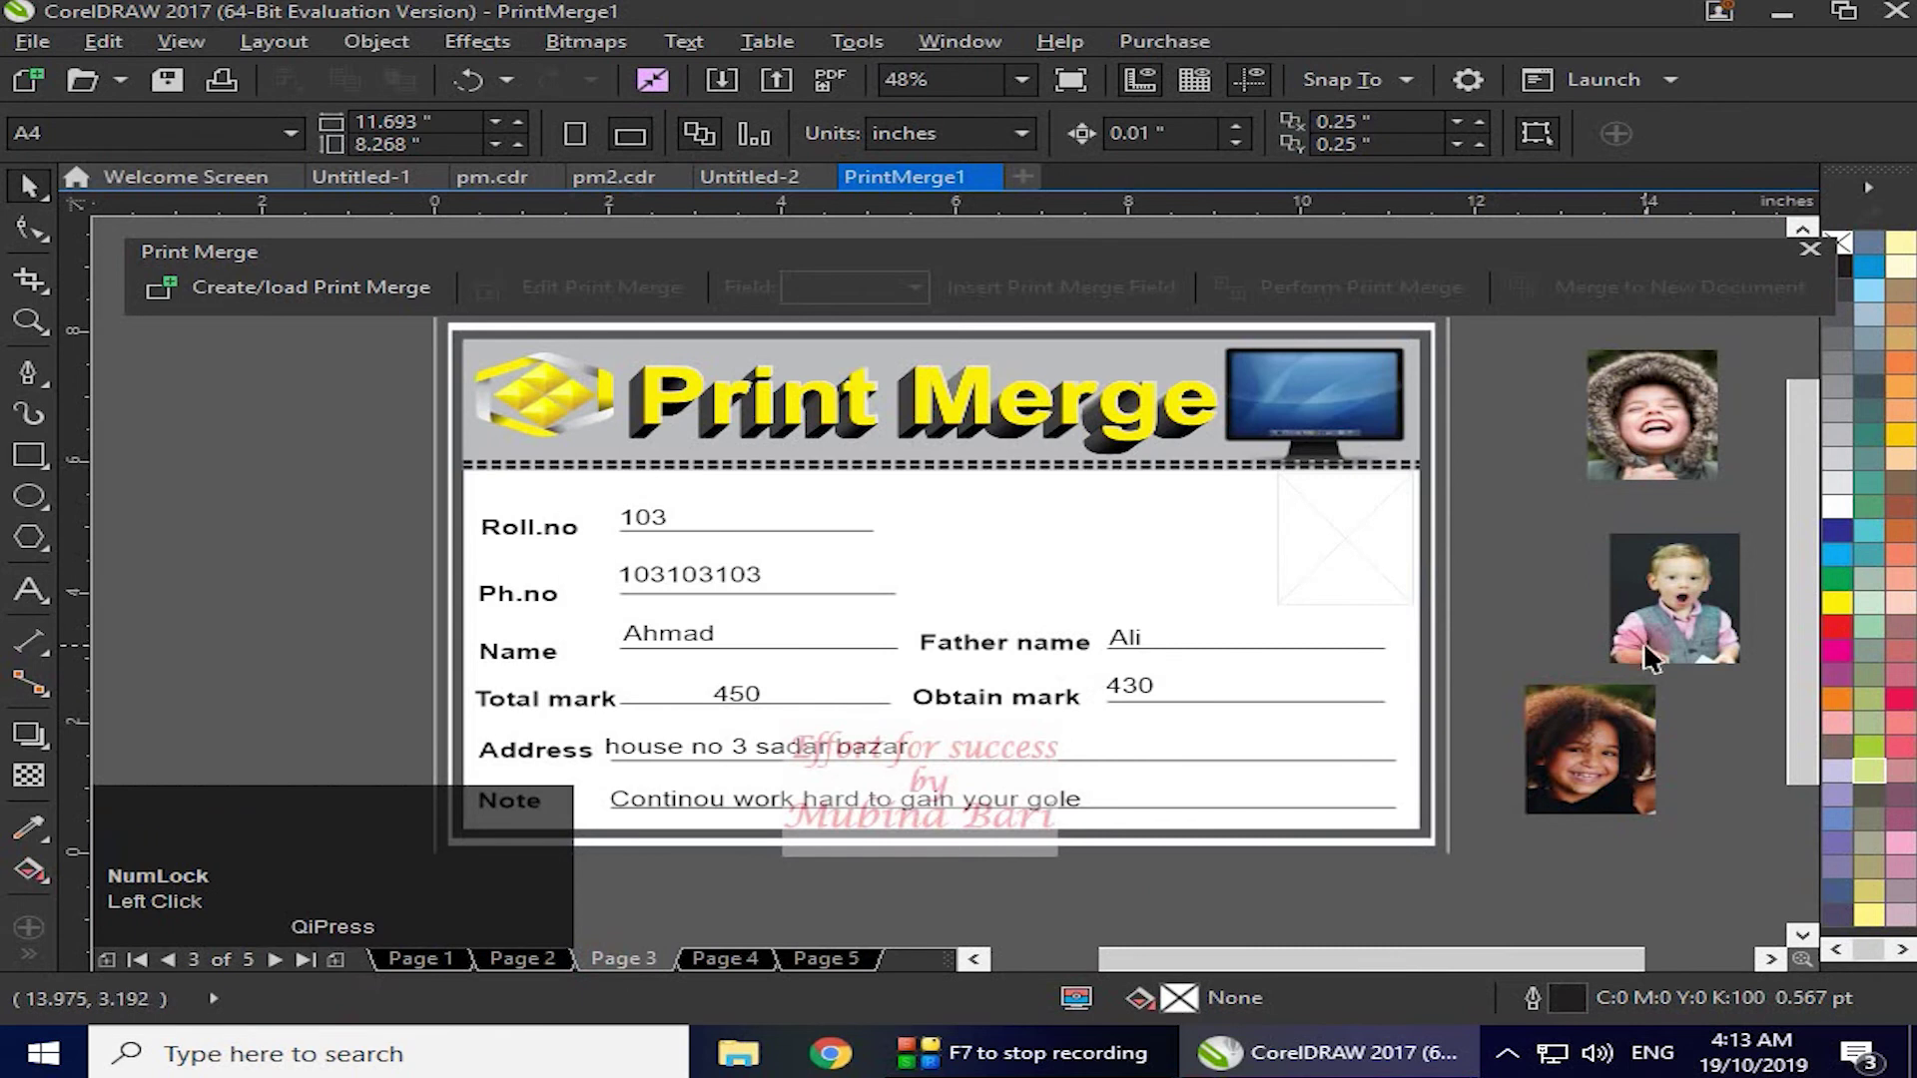
left_click(1662, 447)
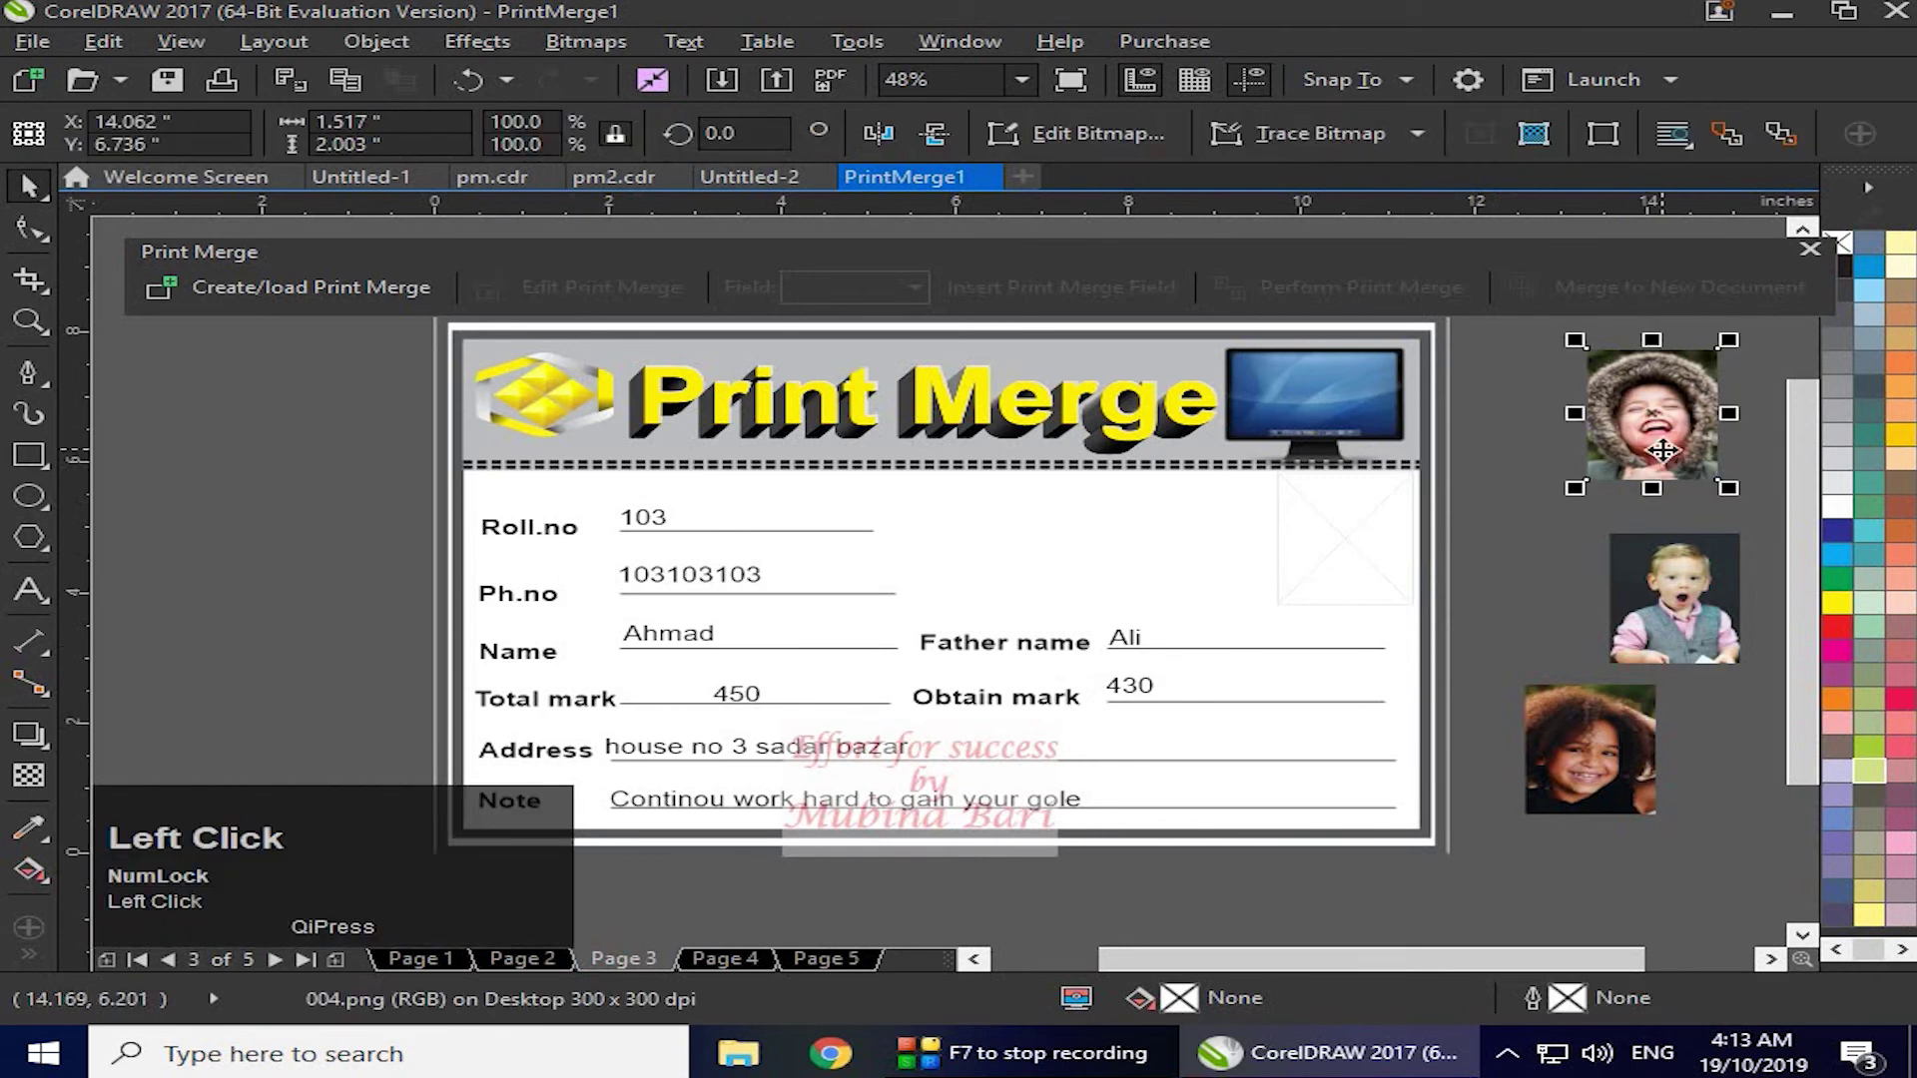
left_click(1649, 632)
left_click_drag(1647, 619, 1365, 542)
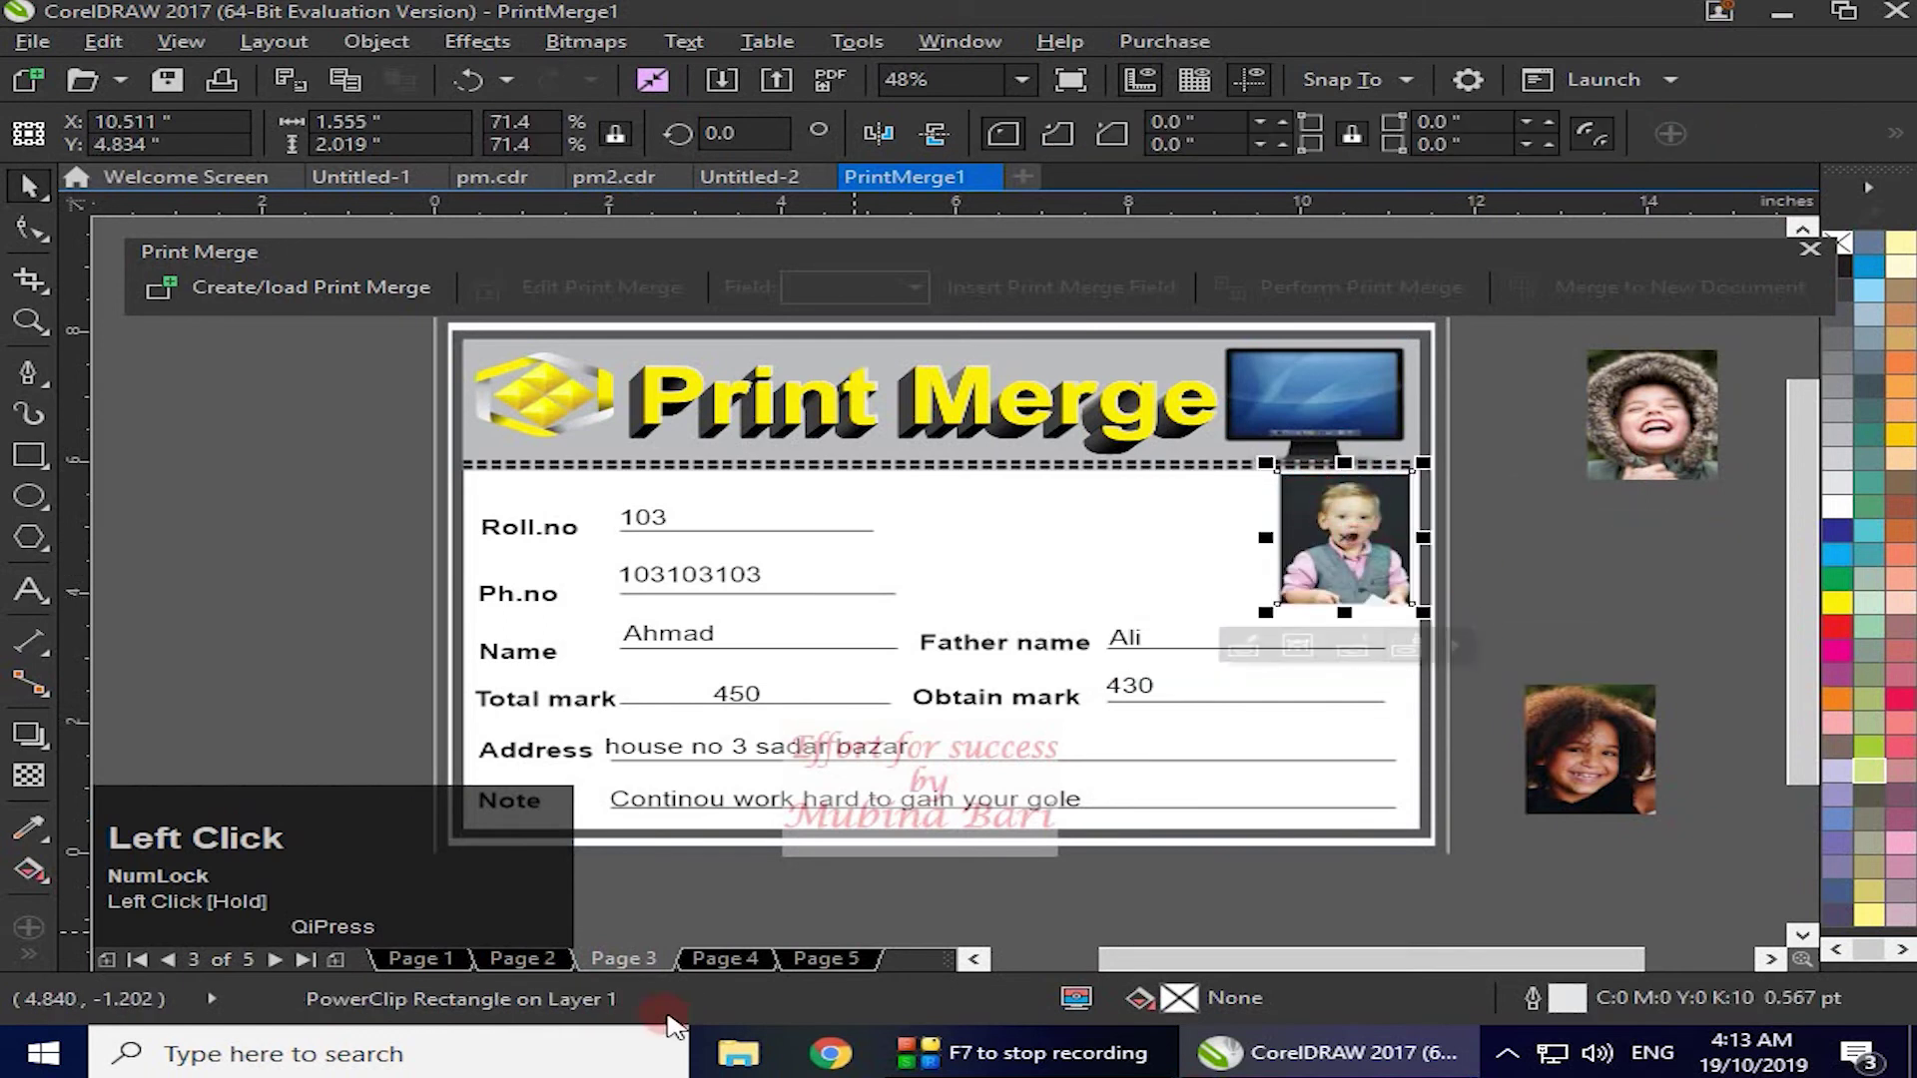
- Put photo 004.png, the child in the fur hood, into the empty photo frame on page 4
left_click(728, 951)
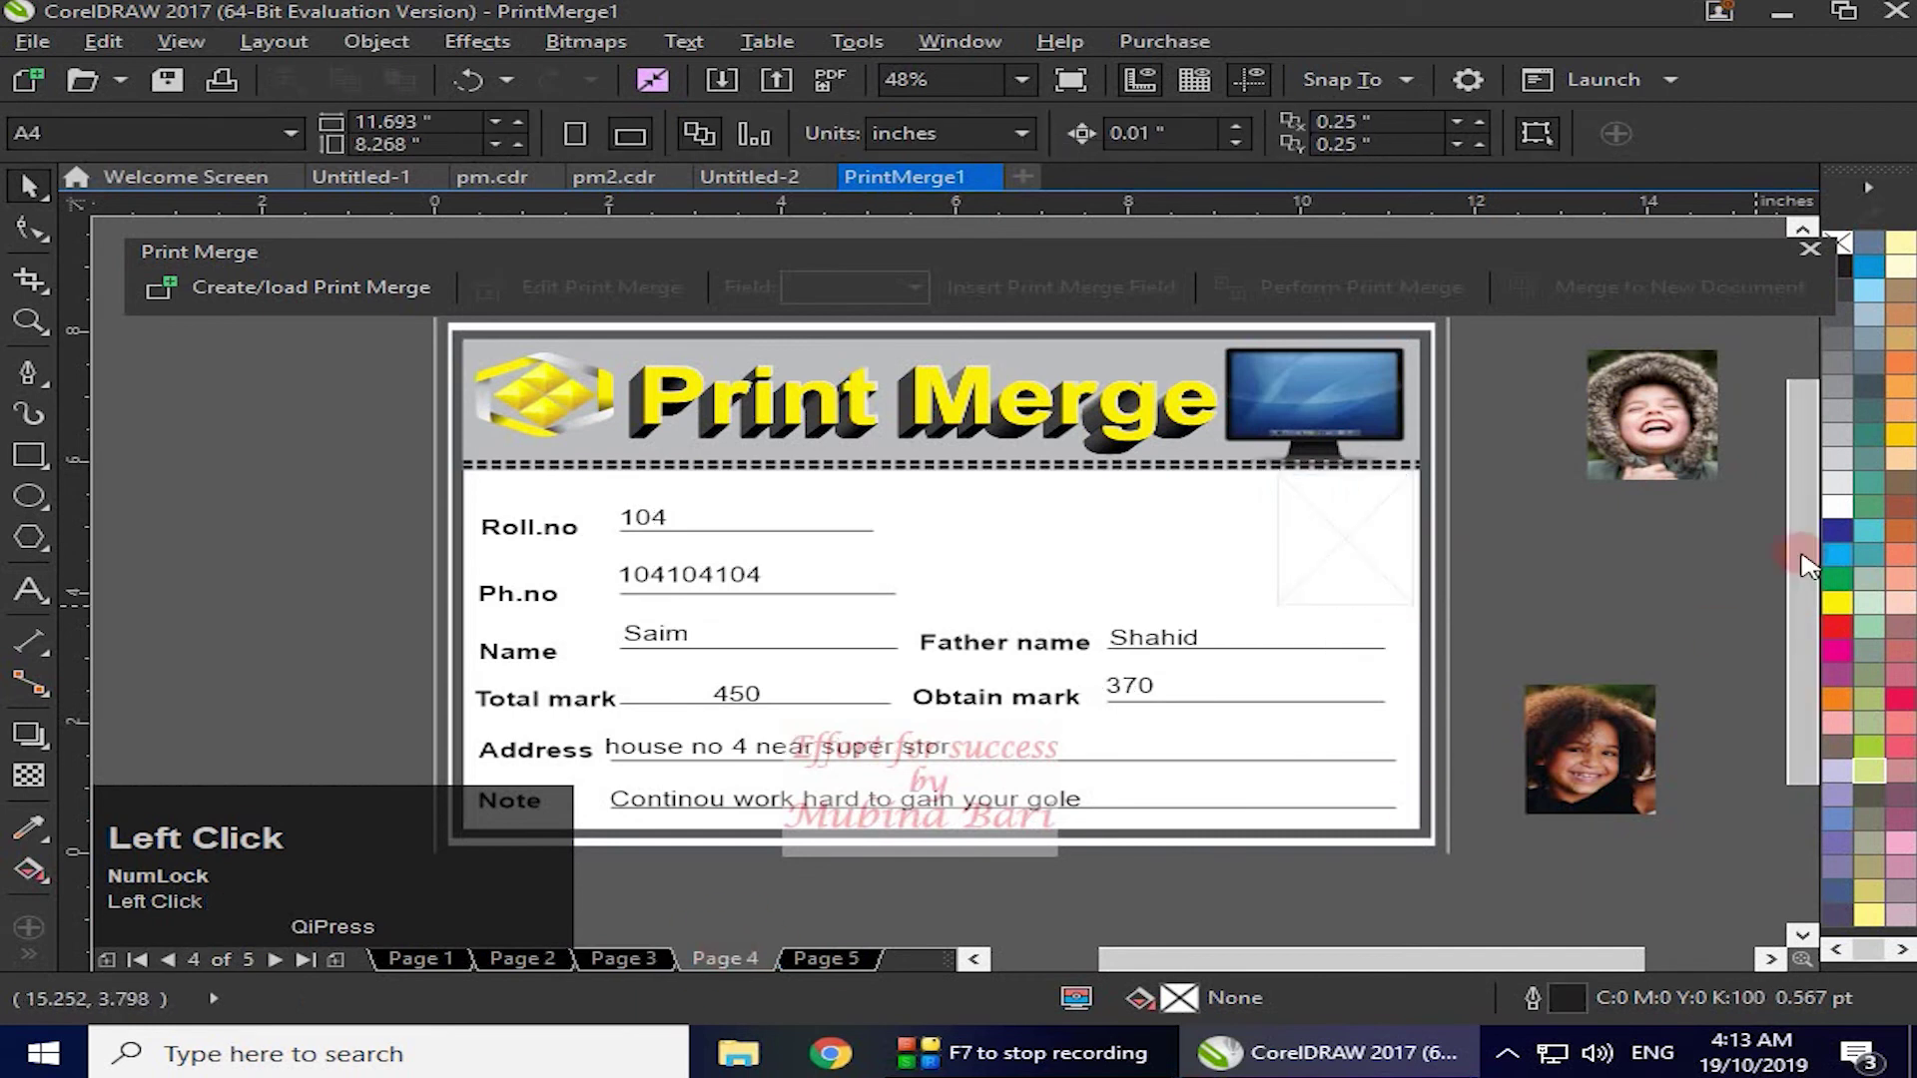
left_click(1665, 427)
left_click_drag(1669, 429, 1348, 539)
- Put photo 005.png, the last one beside the card, into the empty photo frame on page 5
left_click(825, 958)
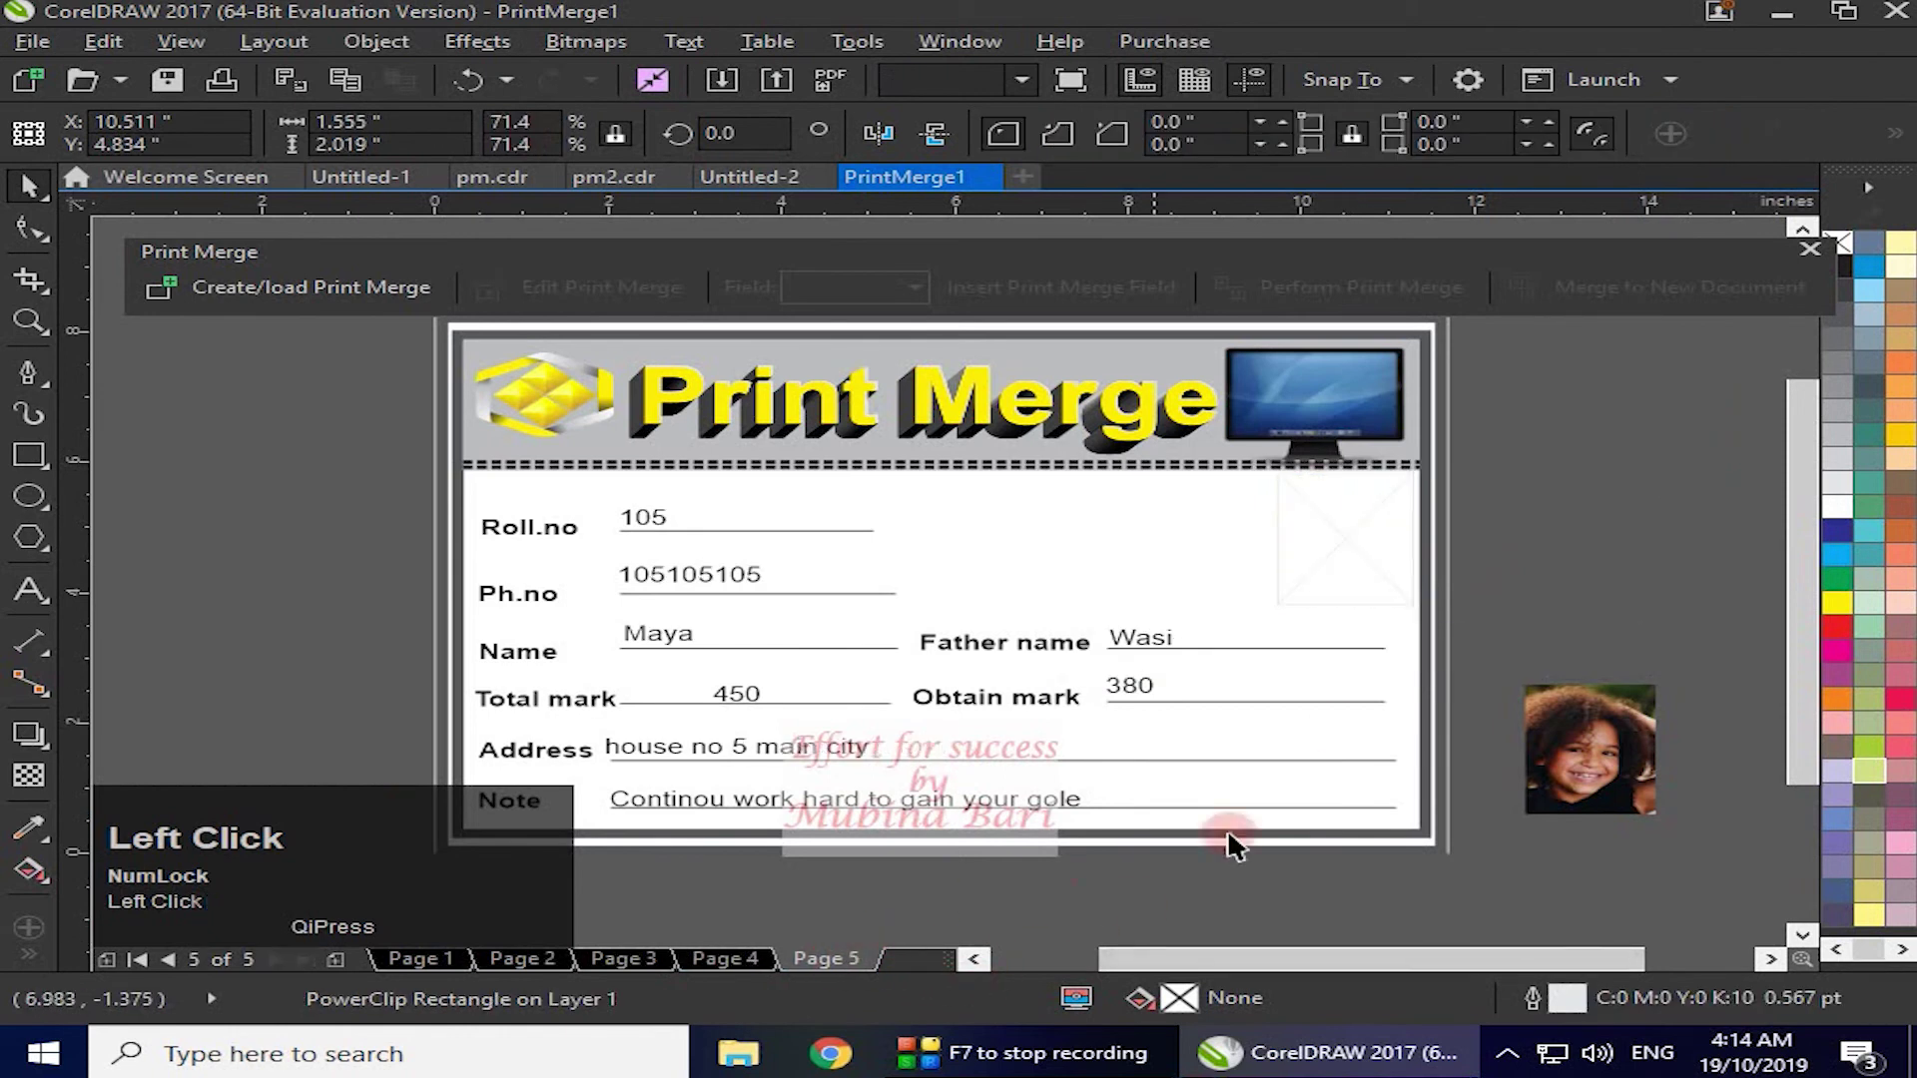
left_click(1578, 744)
mouse_move(1578, 744)
left_mouse_down()
mouse_move(1361, 582)
mouse_move(1362, 544)
left_mouse_up()
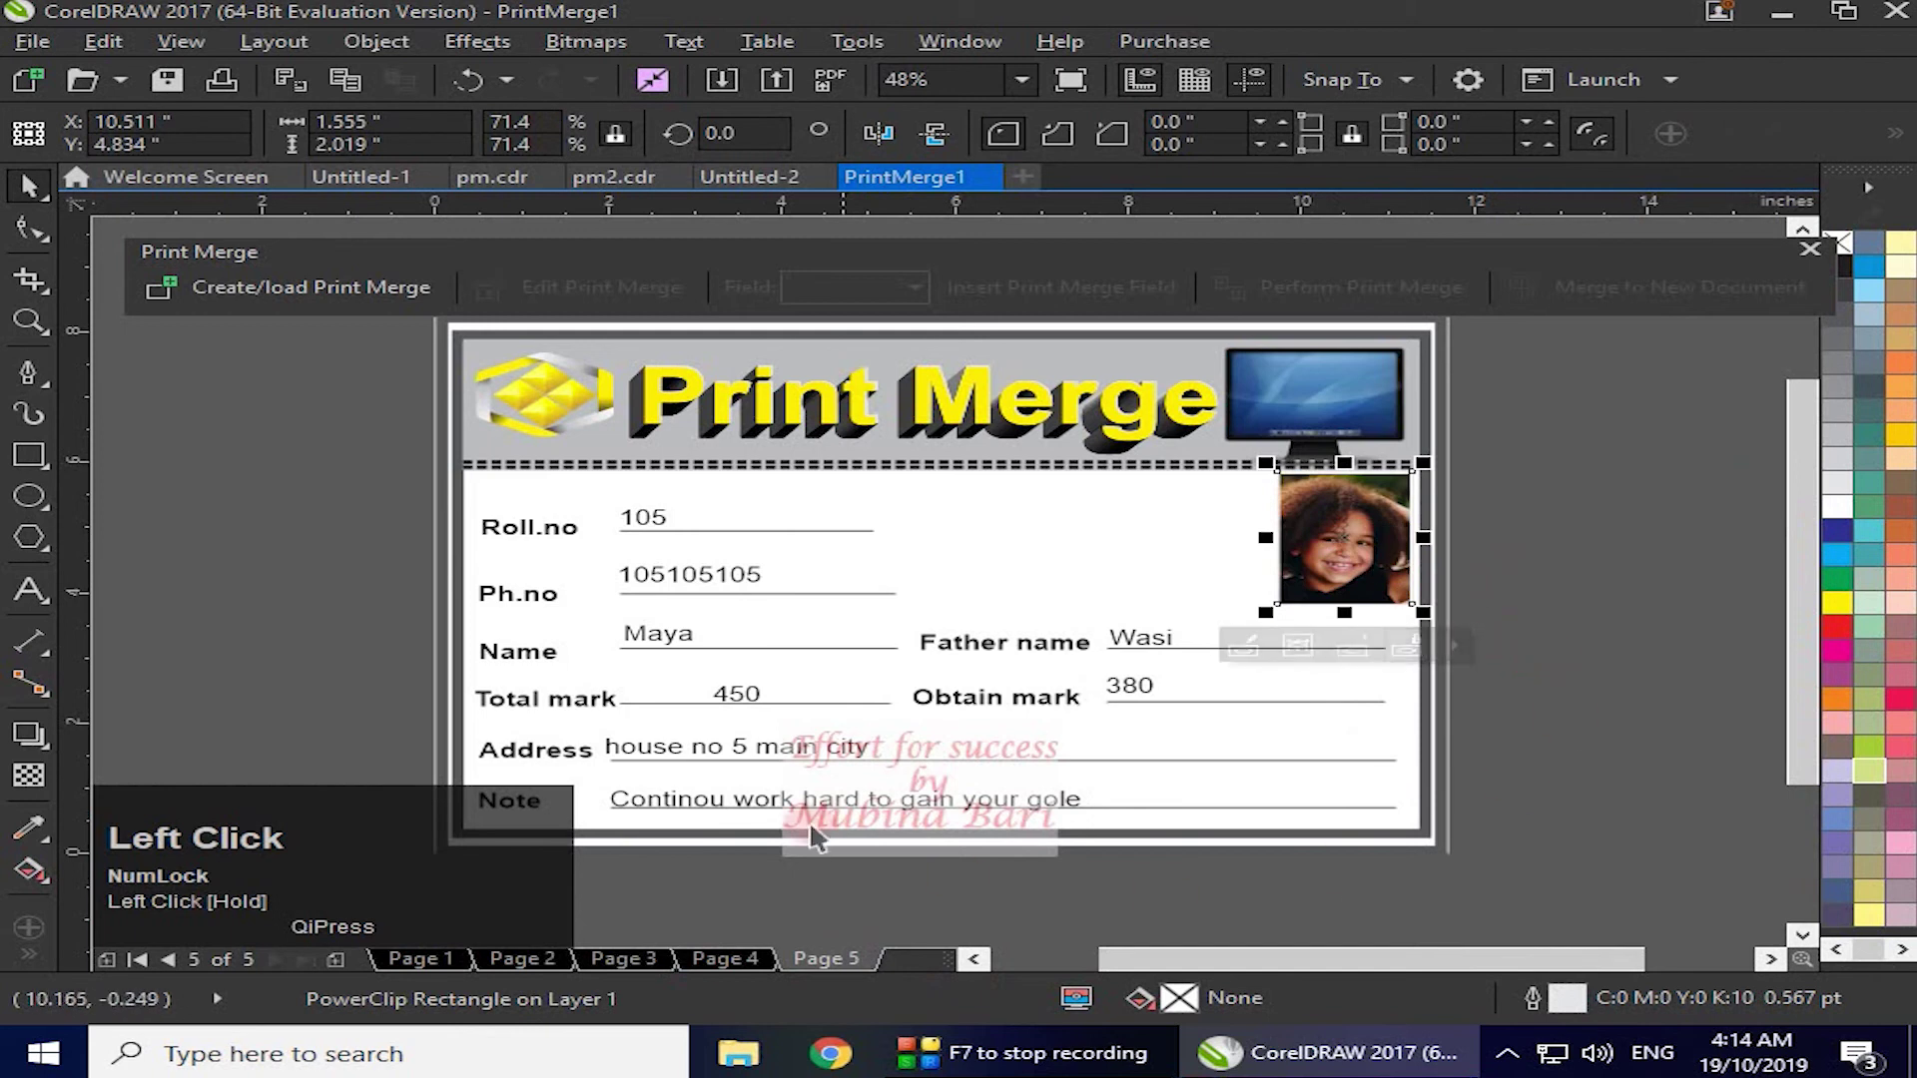
- Check the cards with their inserted photos on pages 1 to 3
left_click(401, 961)
left_click(533, 961)
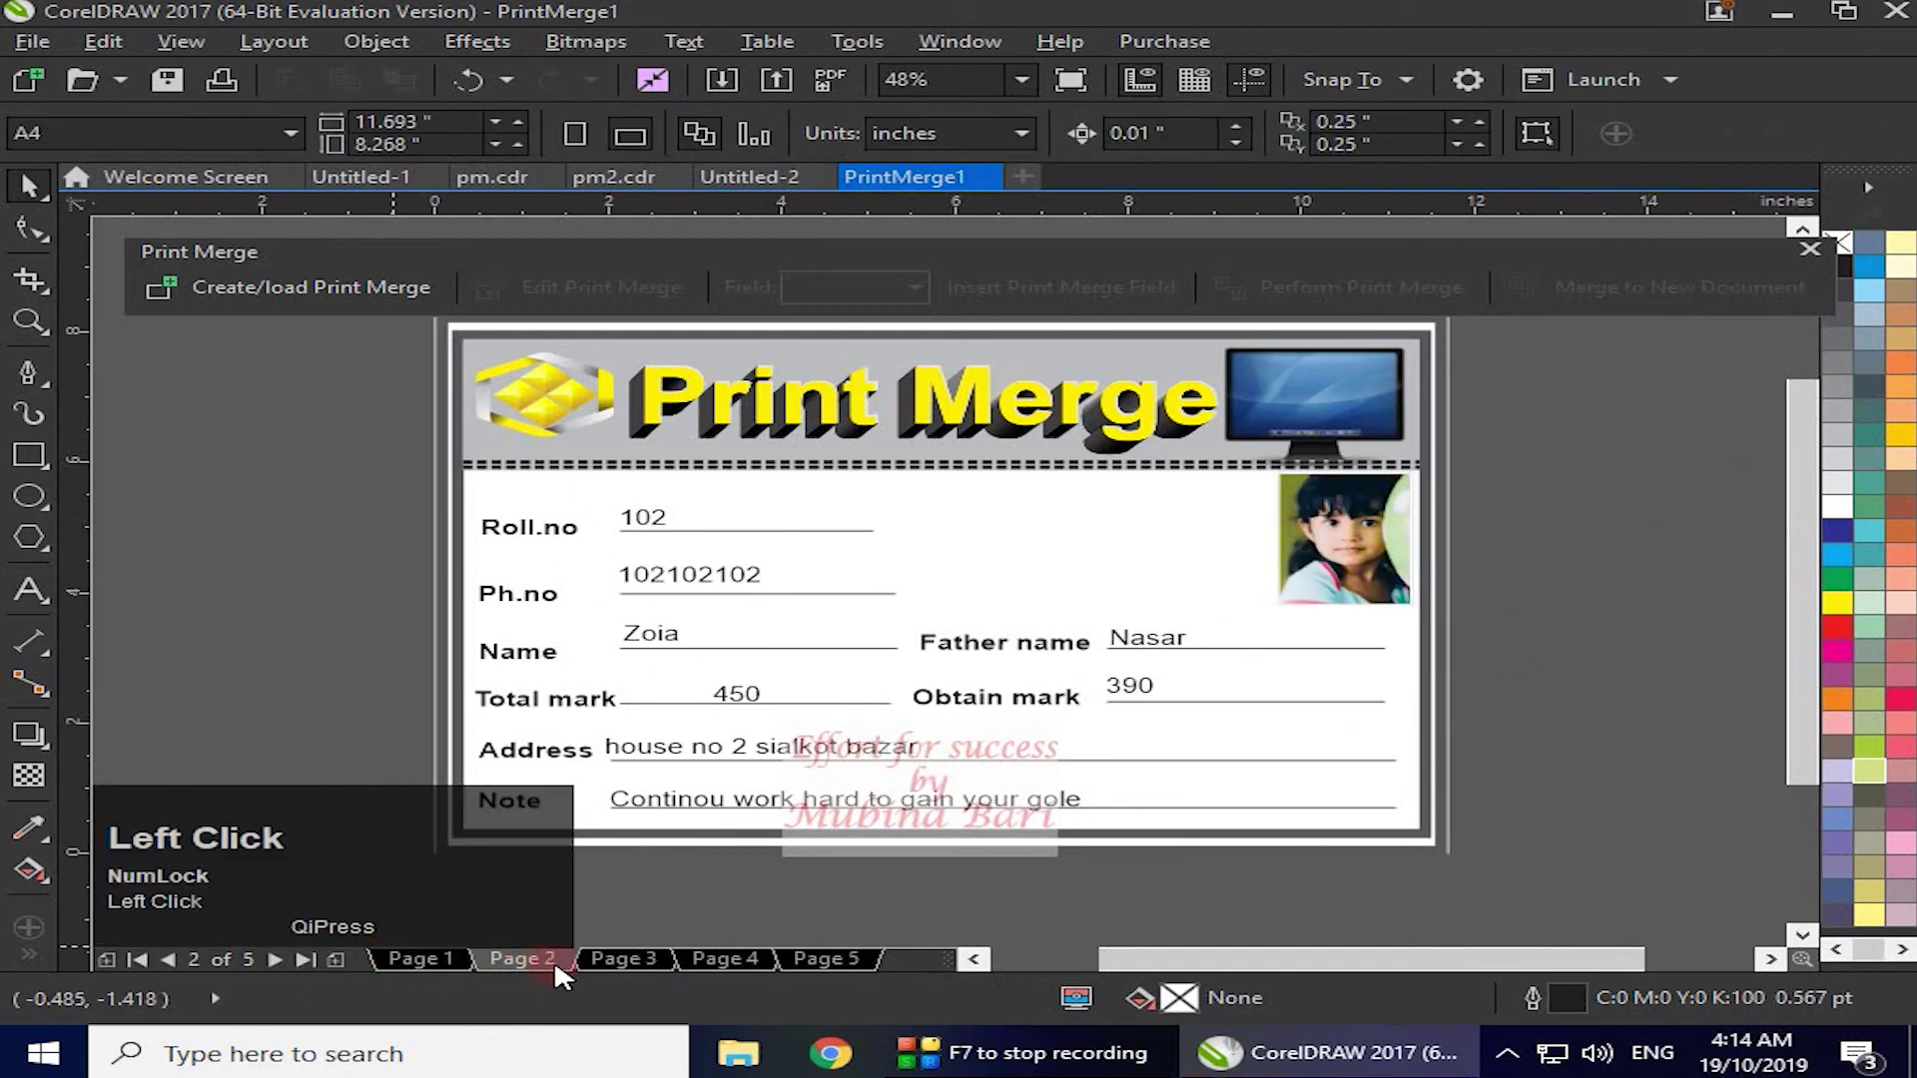
left_click(571, 967)
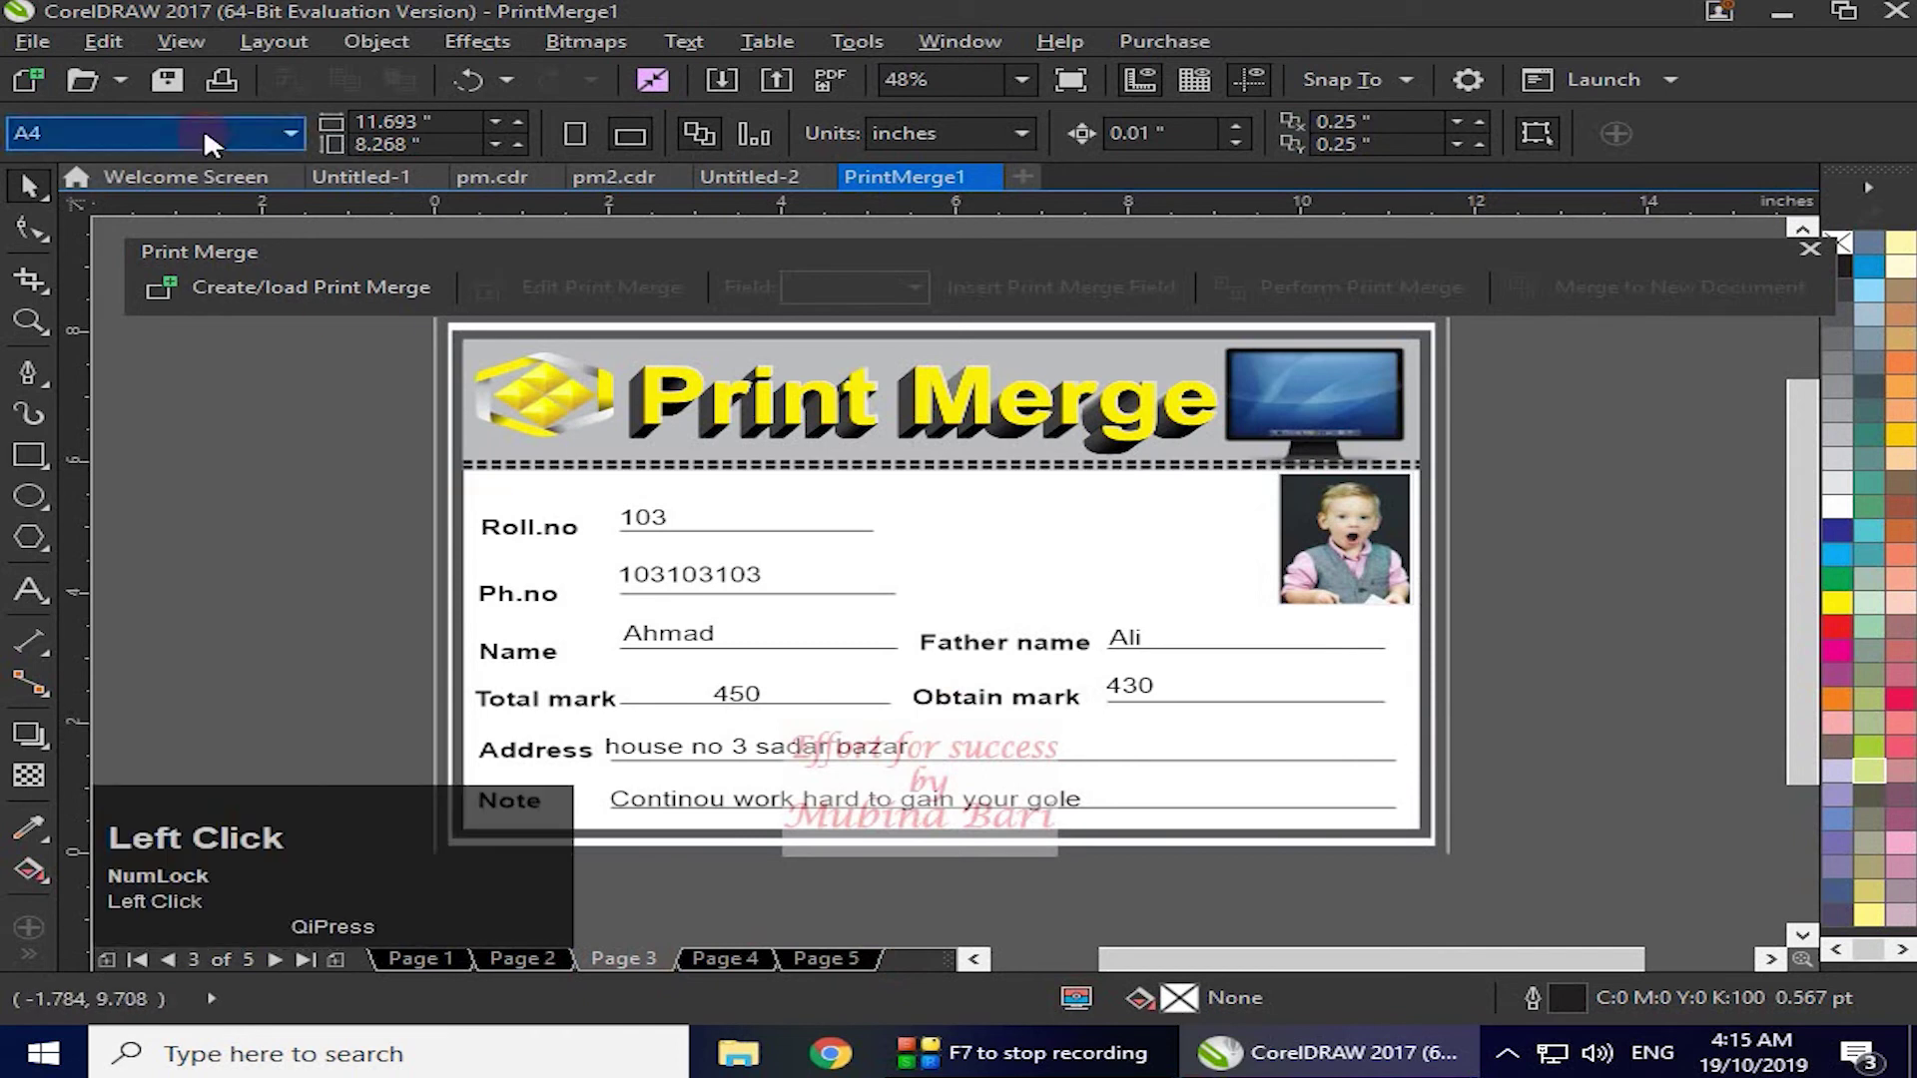
- Show all the cards together in Page Sorter View and close the Print Merge toolbar
left_click(180, 41)
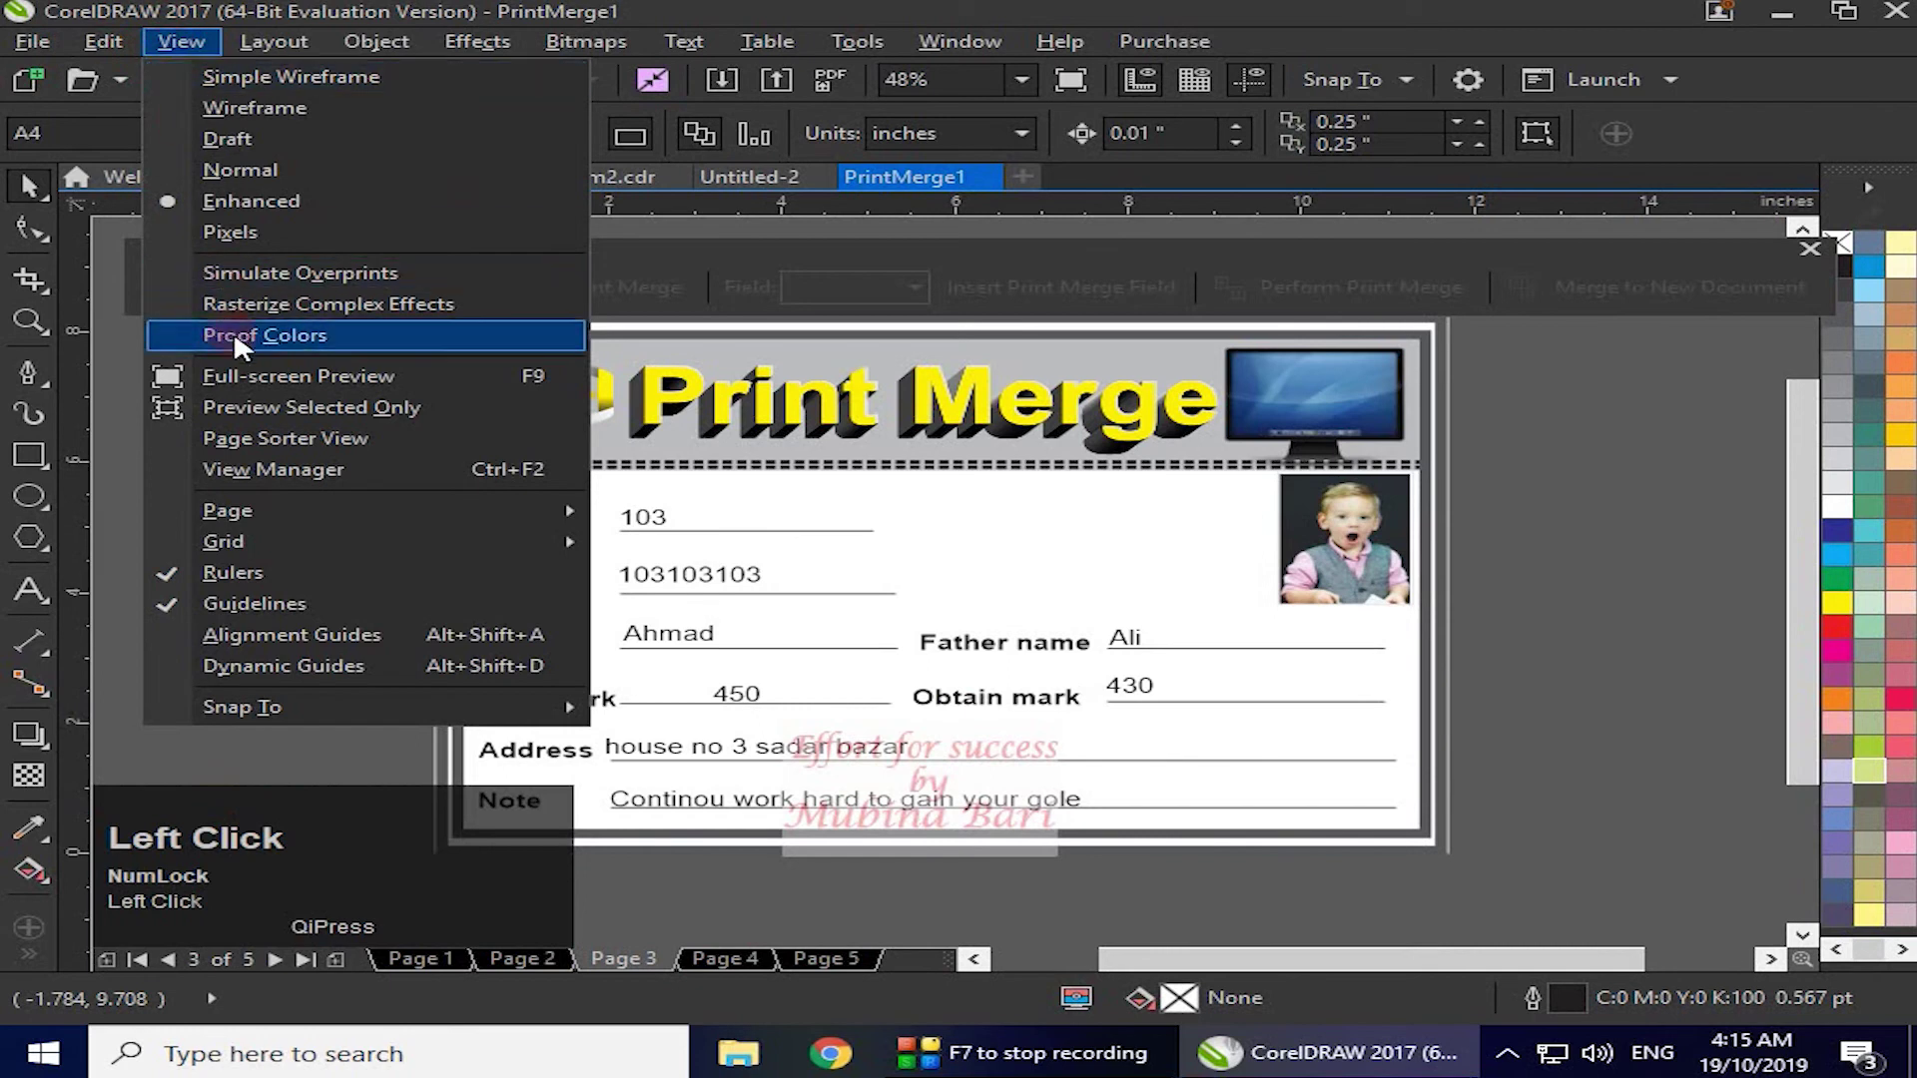
left_click(290, 440)
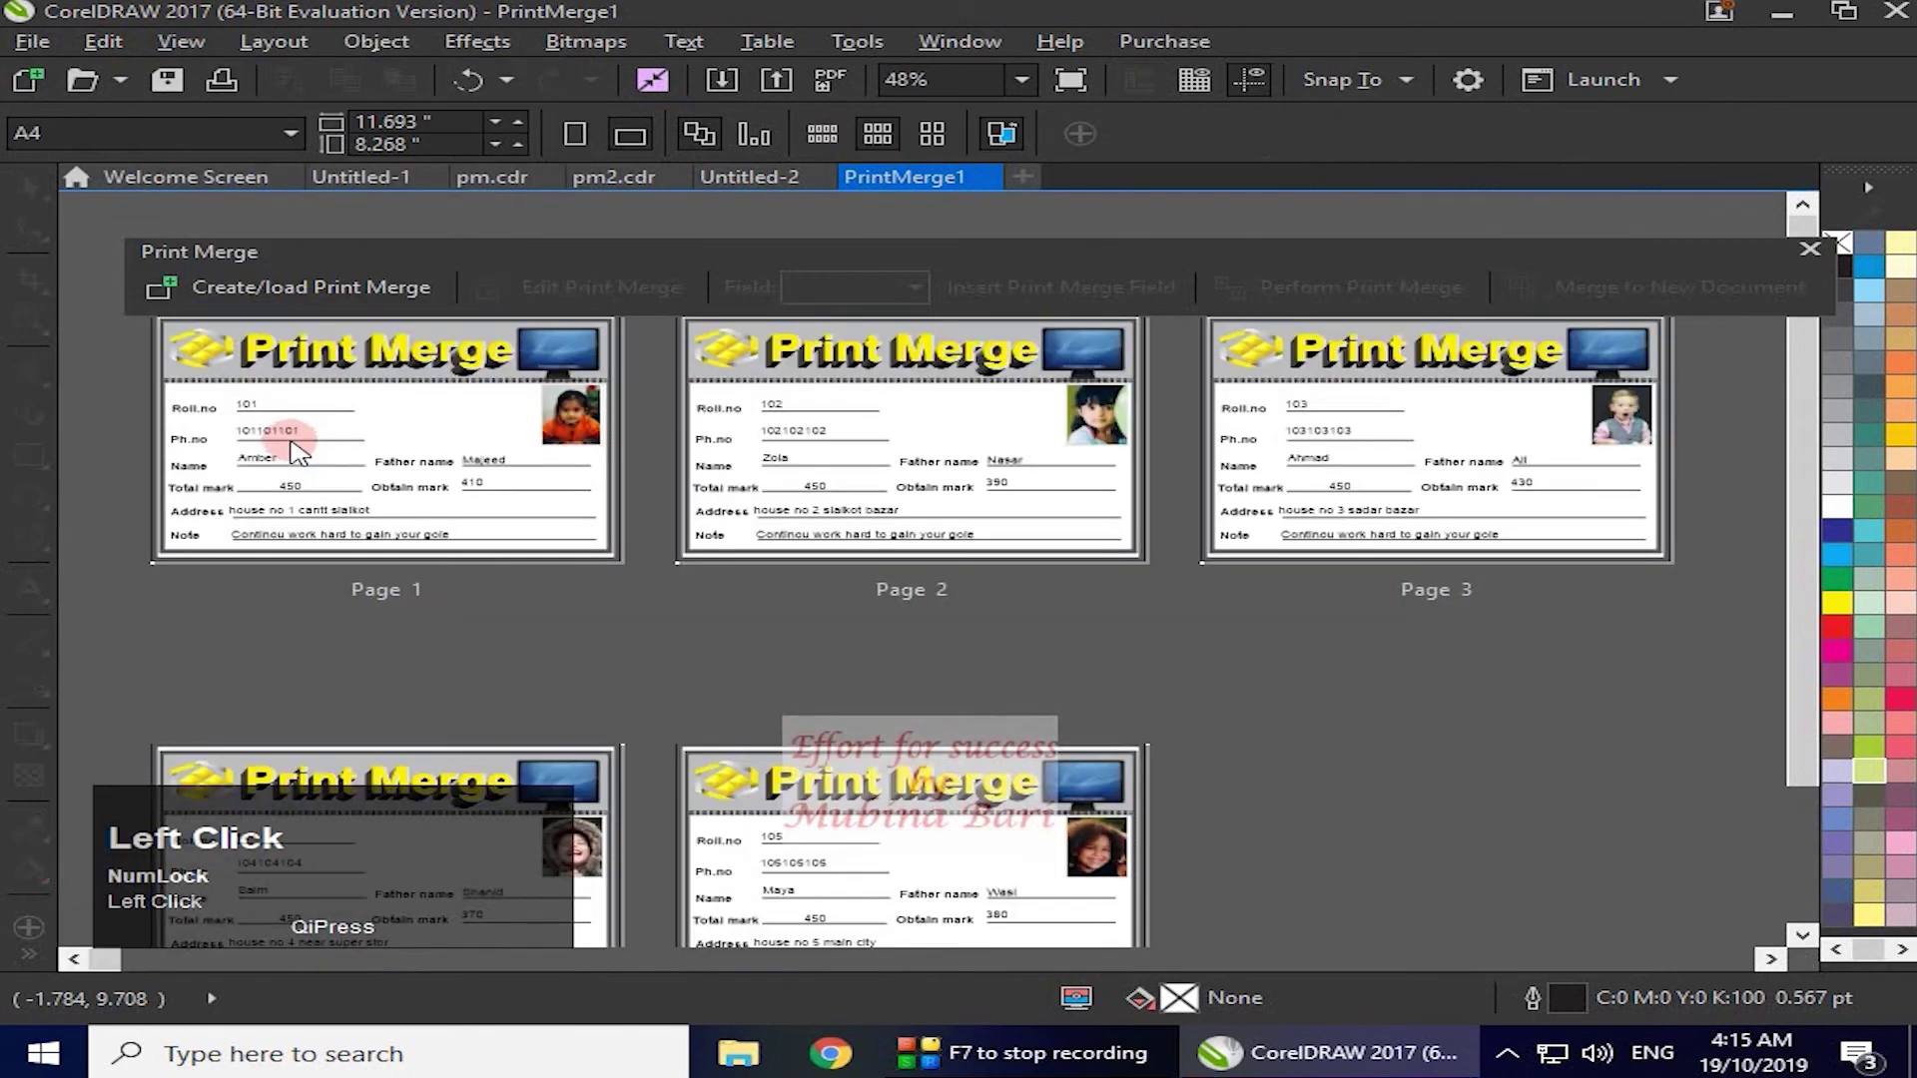
mouse_move(1798, 659)
left_mouse_down()
mouse_move(1813, 733)
mouse_move(1803, 649)
left_mouse_up()
left_click(1895, 20)
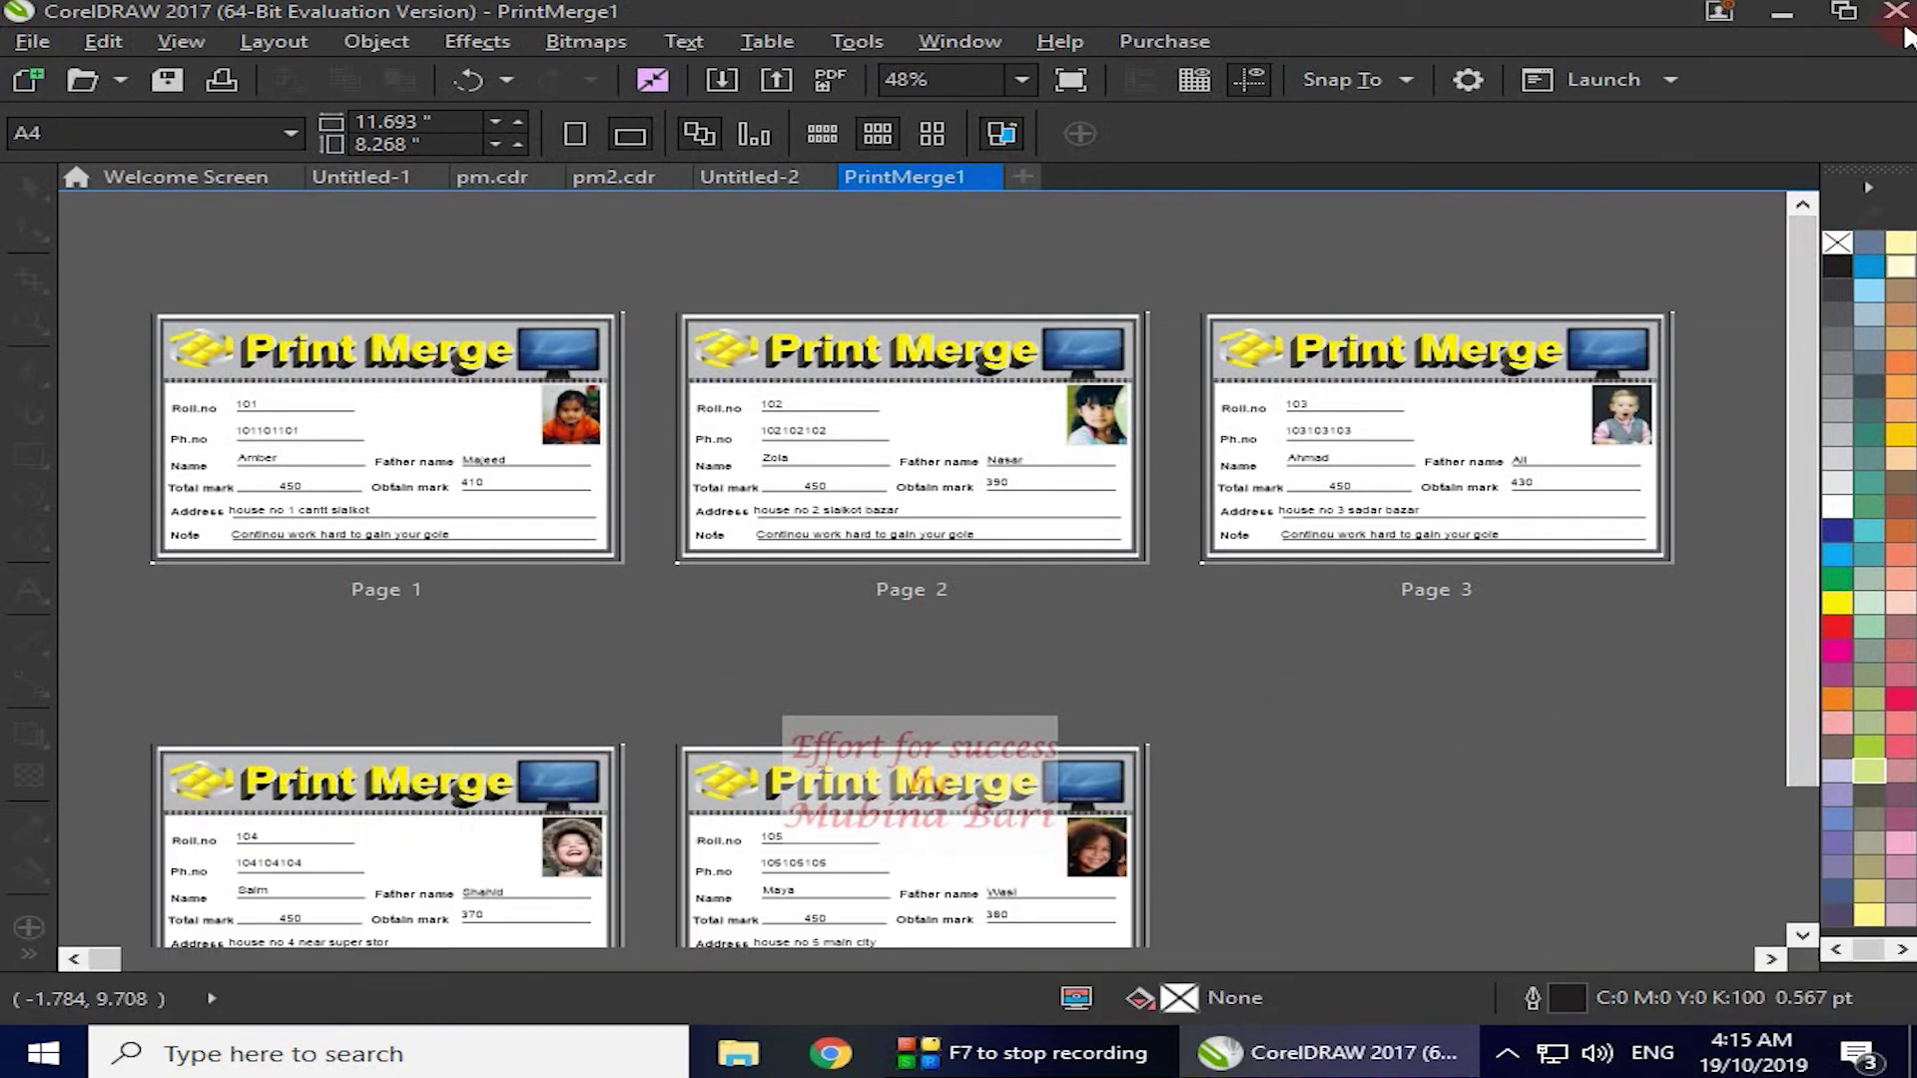
left_click(1896, 22)
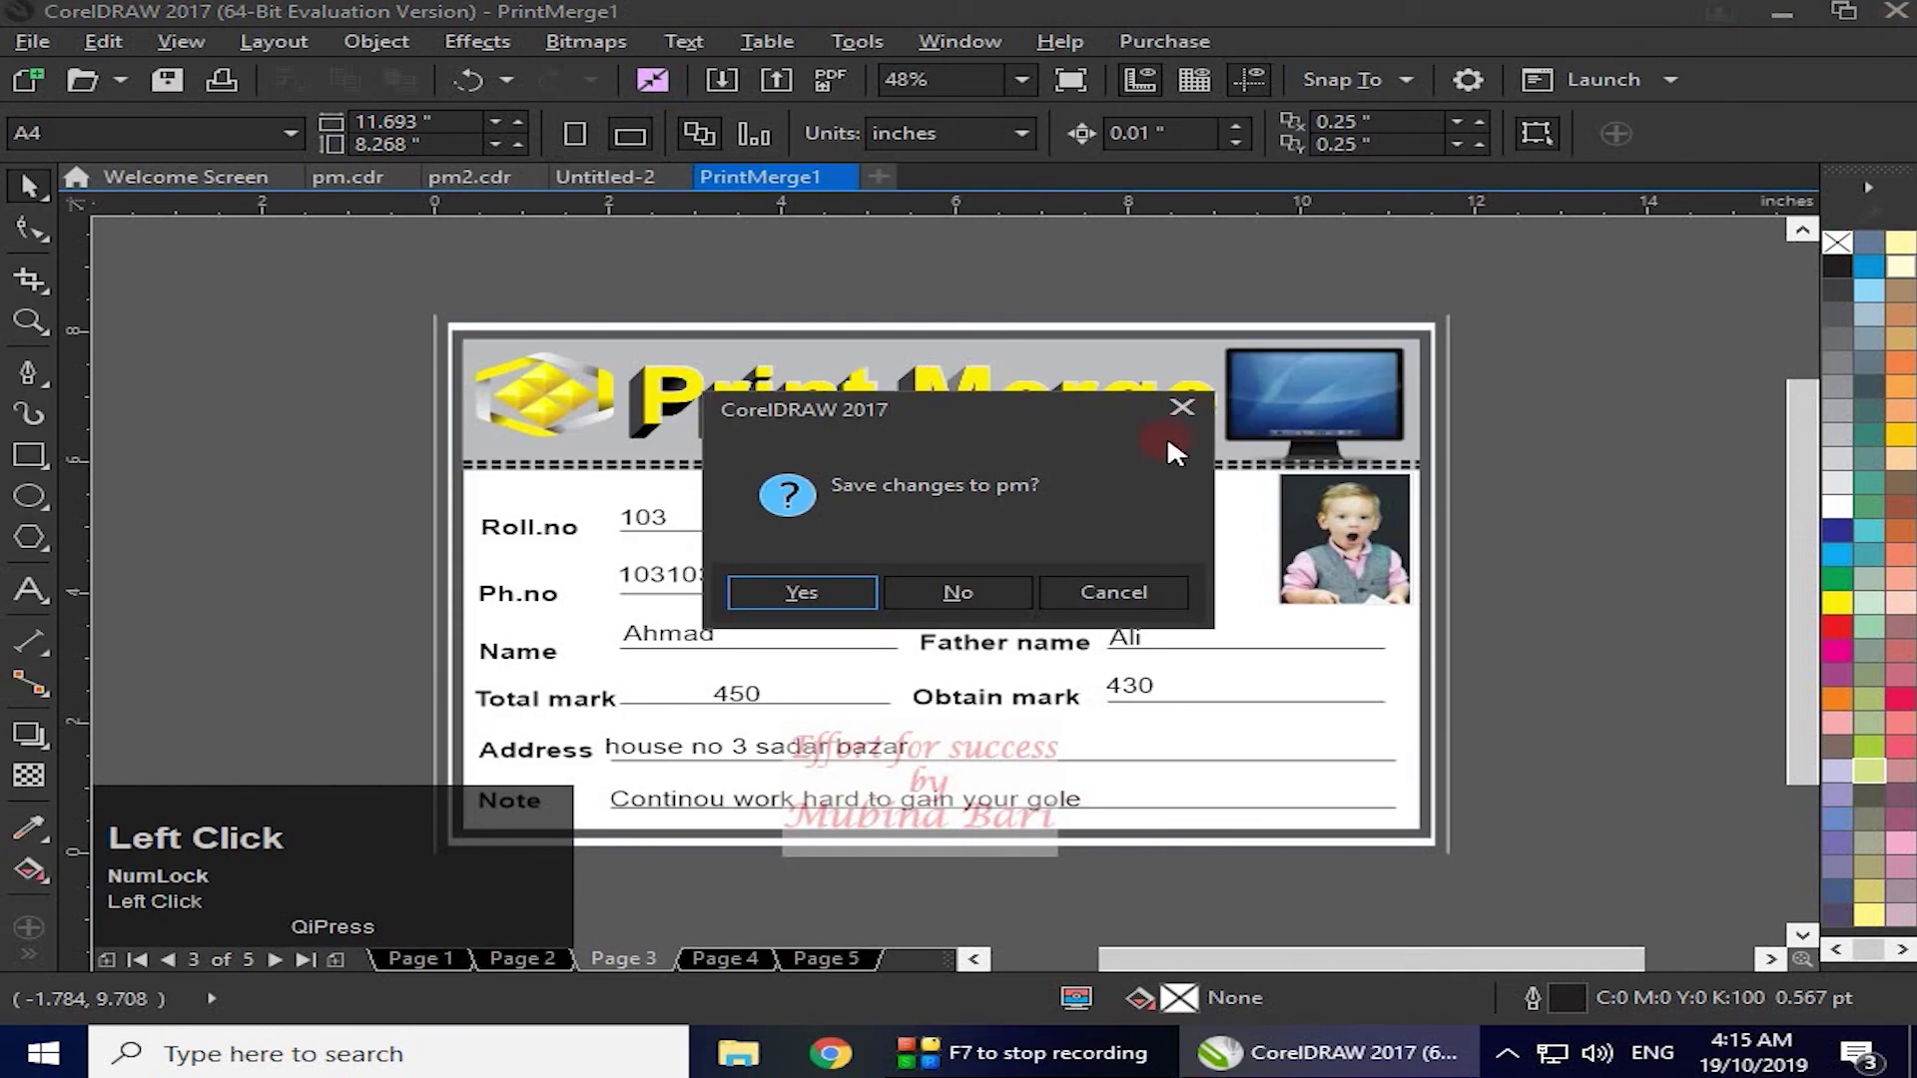
left_click(1148, 591)
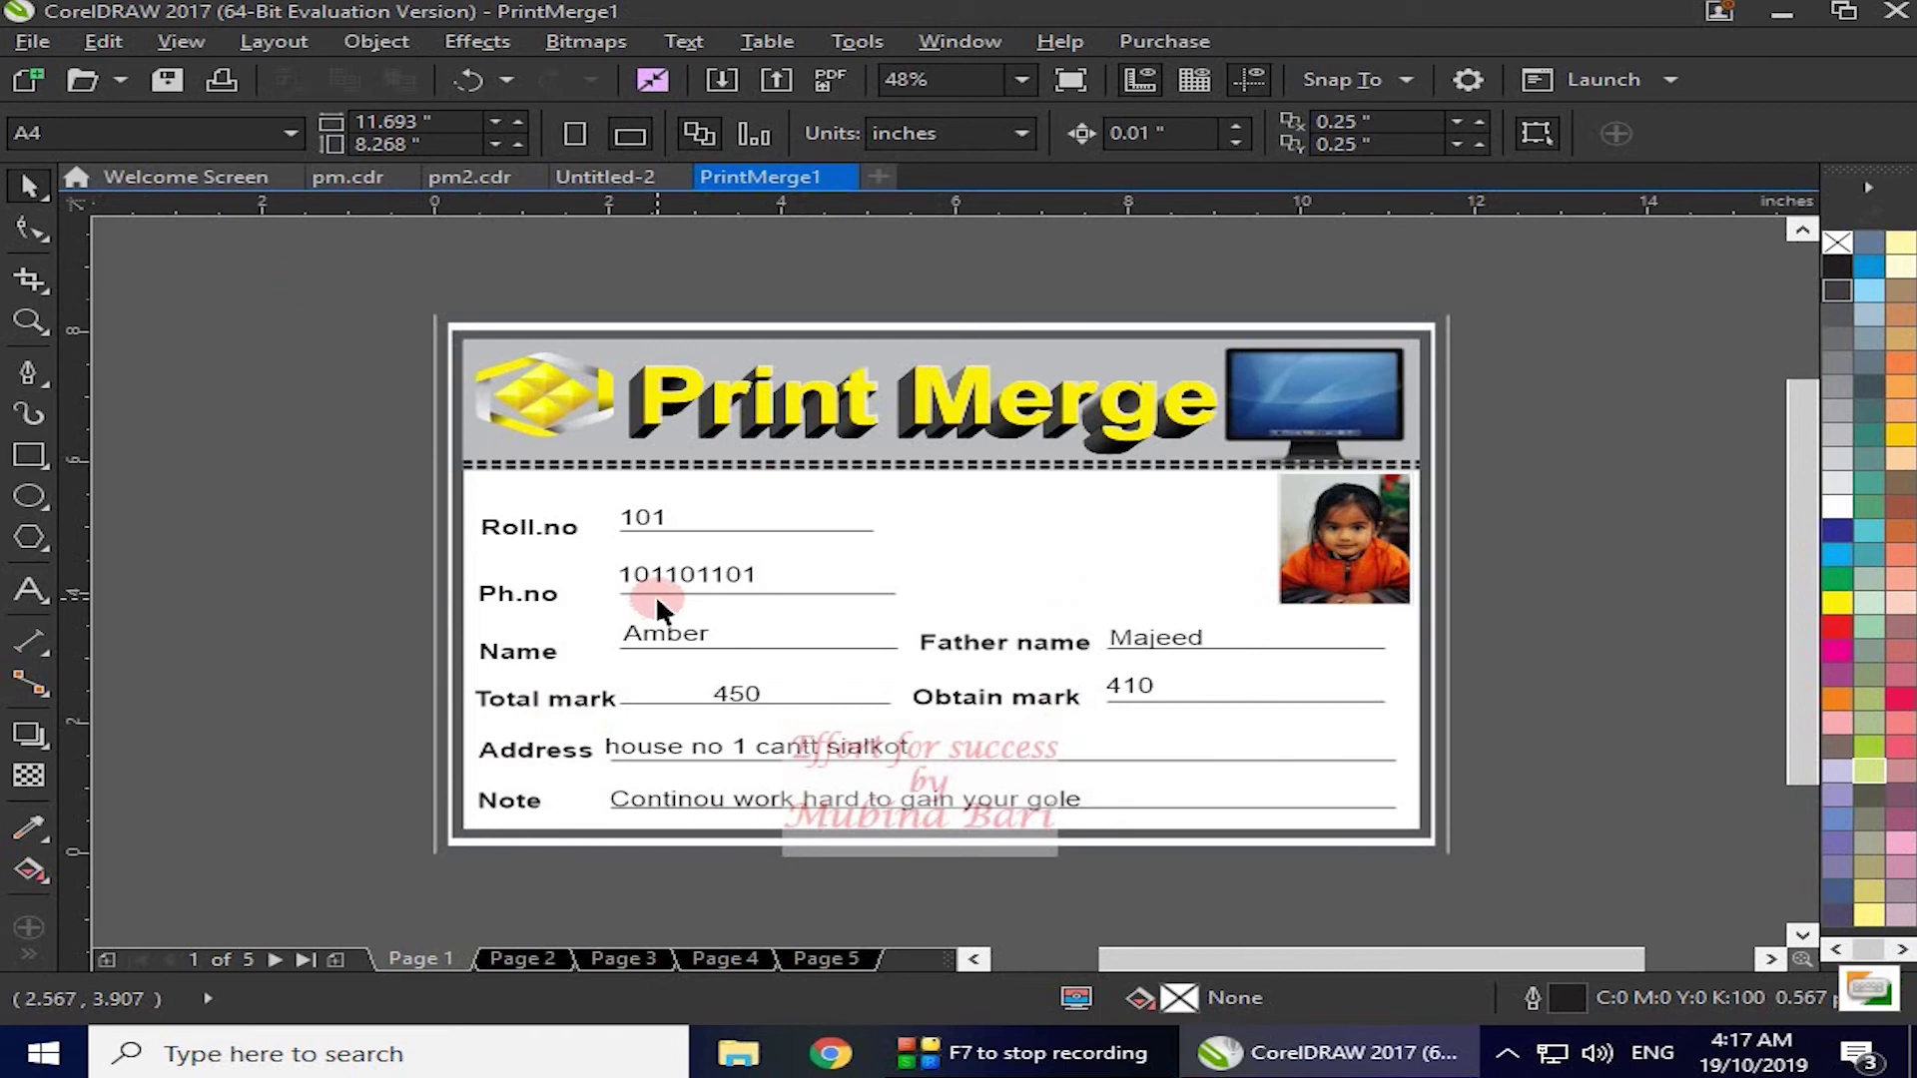
- Switch to the pm2.cdr document and start a new print merge that creates new text
left_click(466, 175)
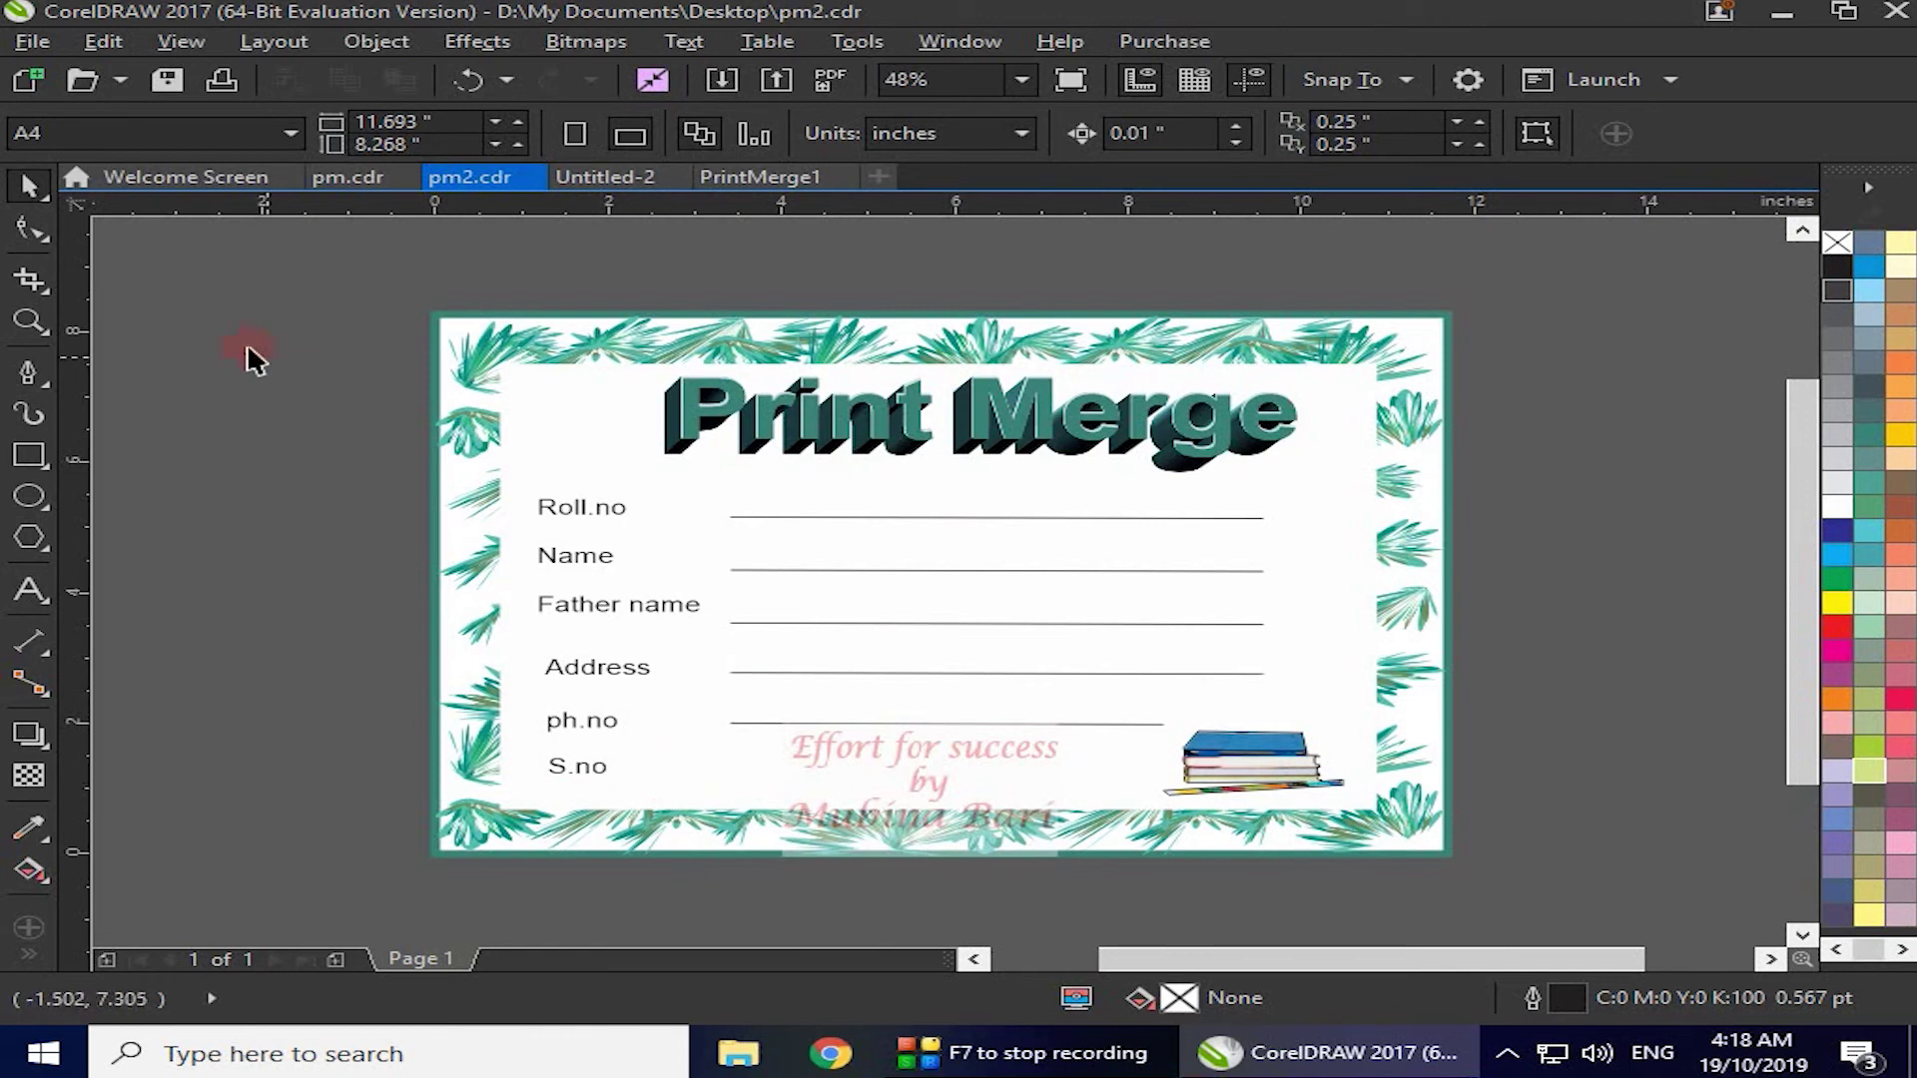
left_click(46, 32)
mouse_move(369, 687)
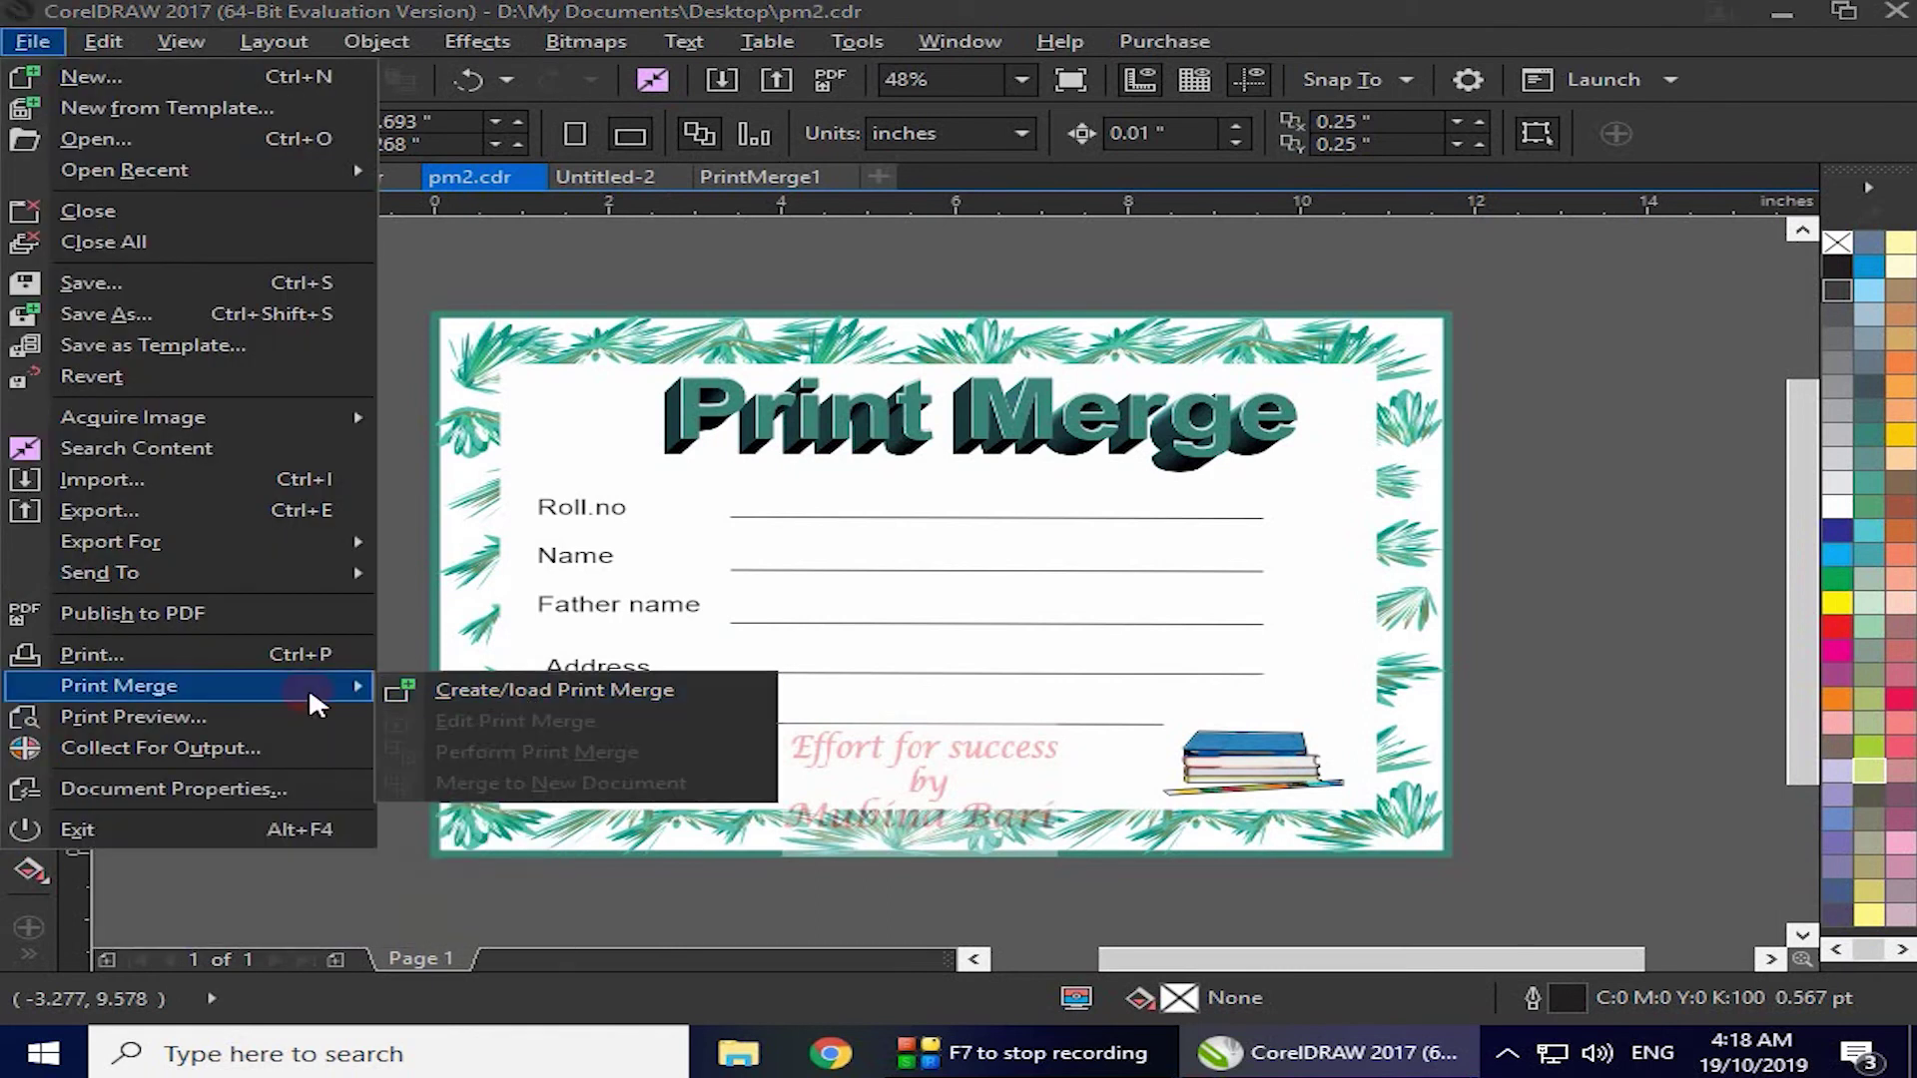
left_click(566, 691)
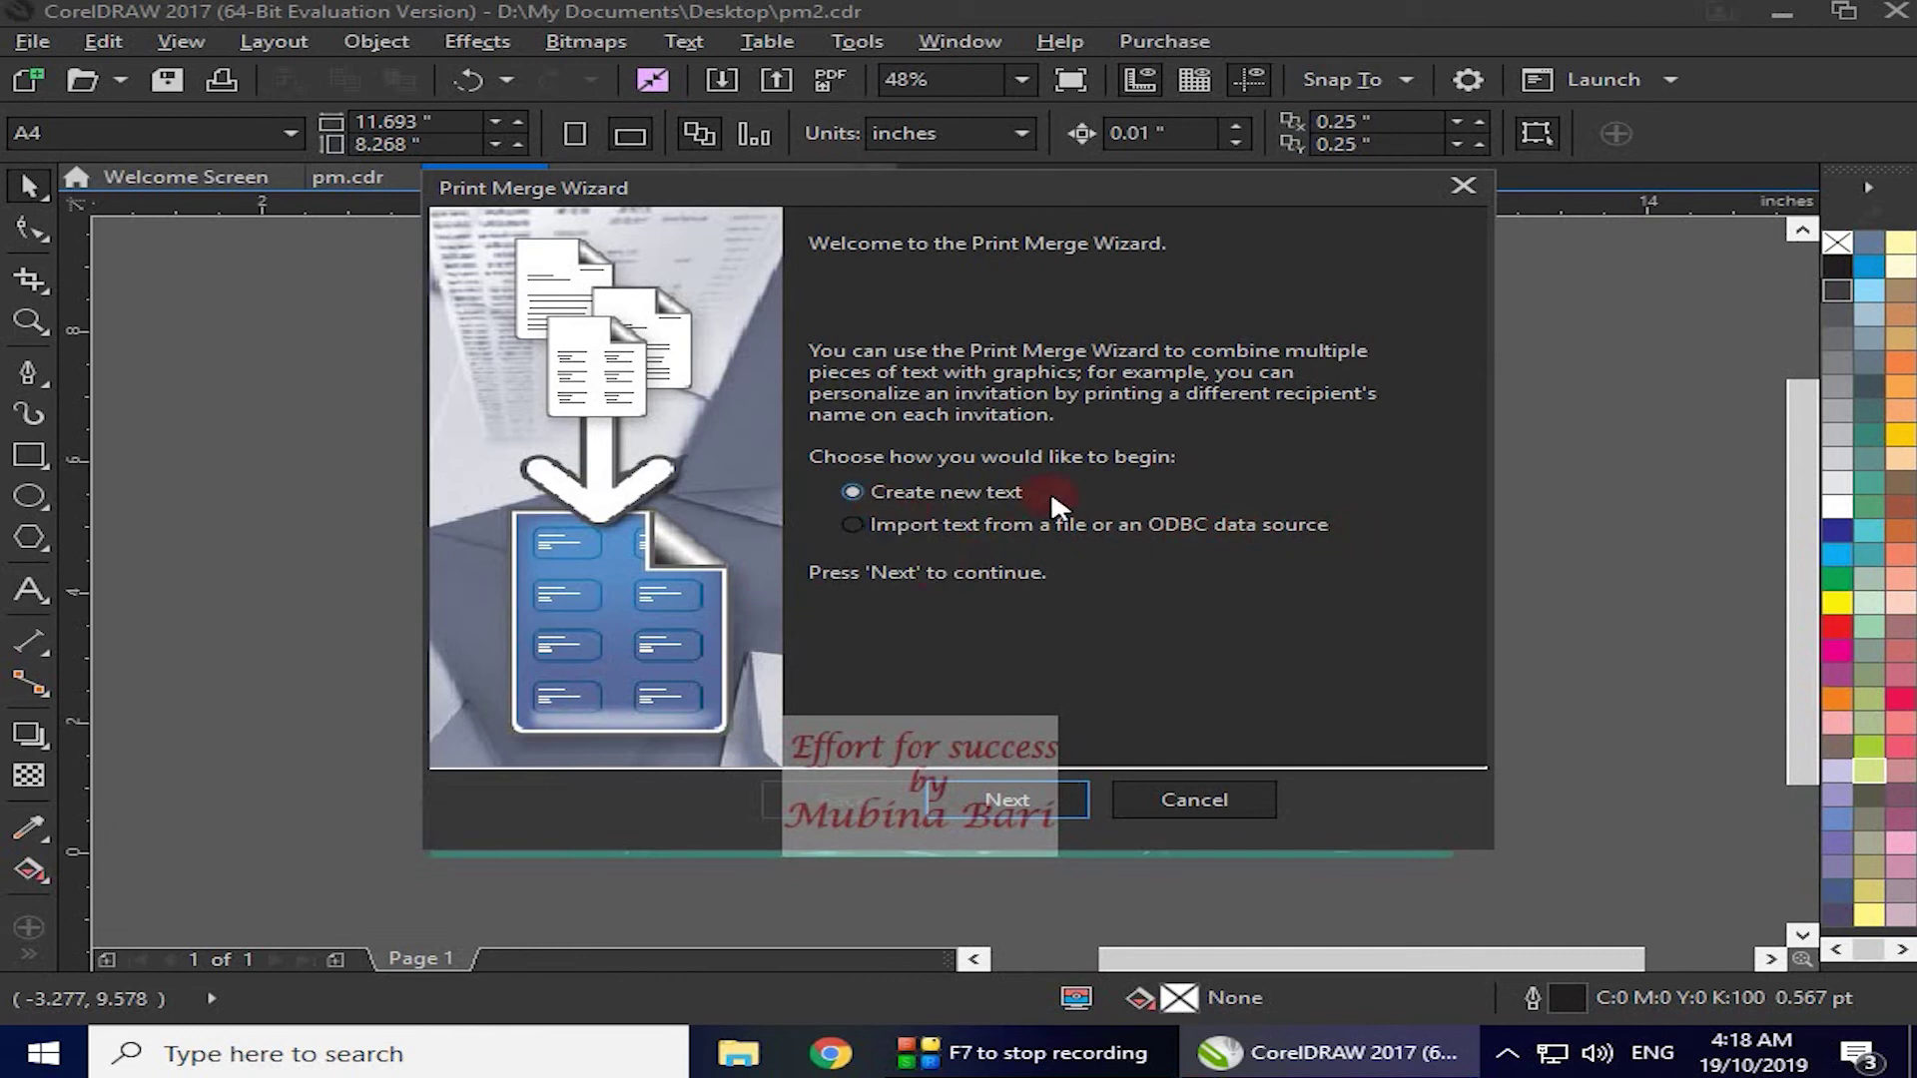
left_click(1043, 819)
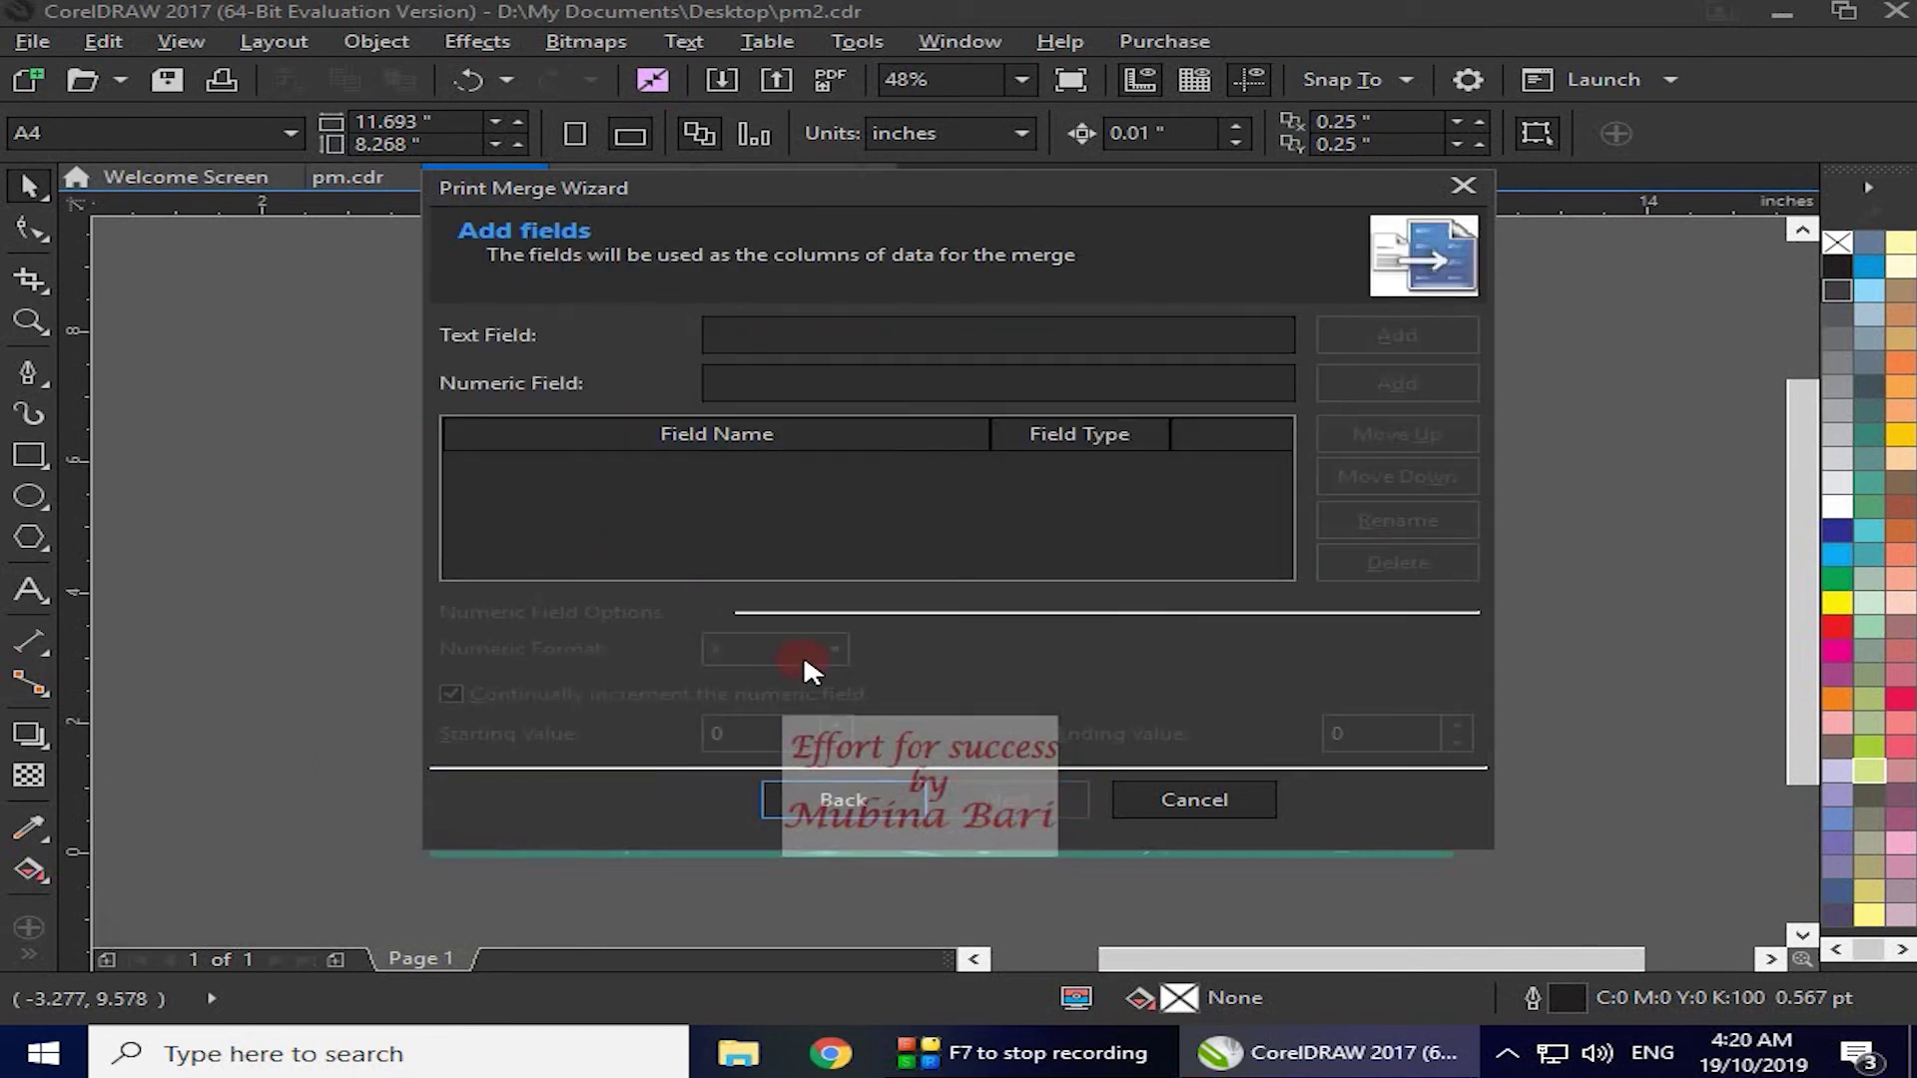
- Add a numeric merge field named data1
left_click(745, 334)
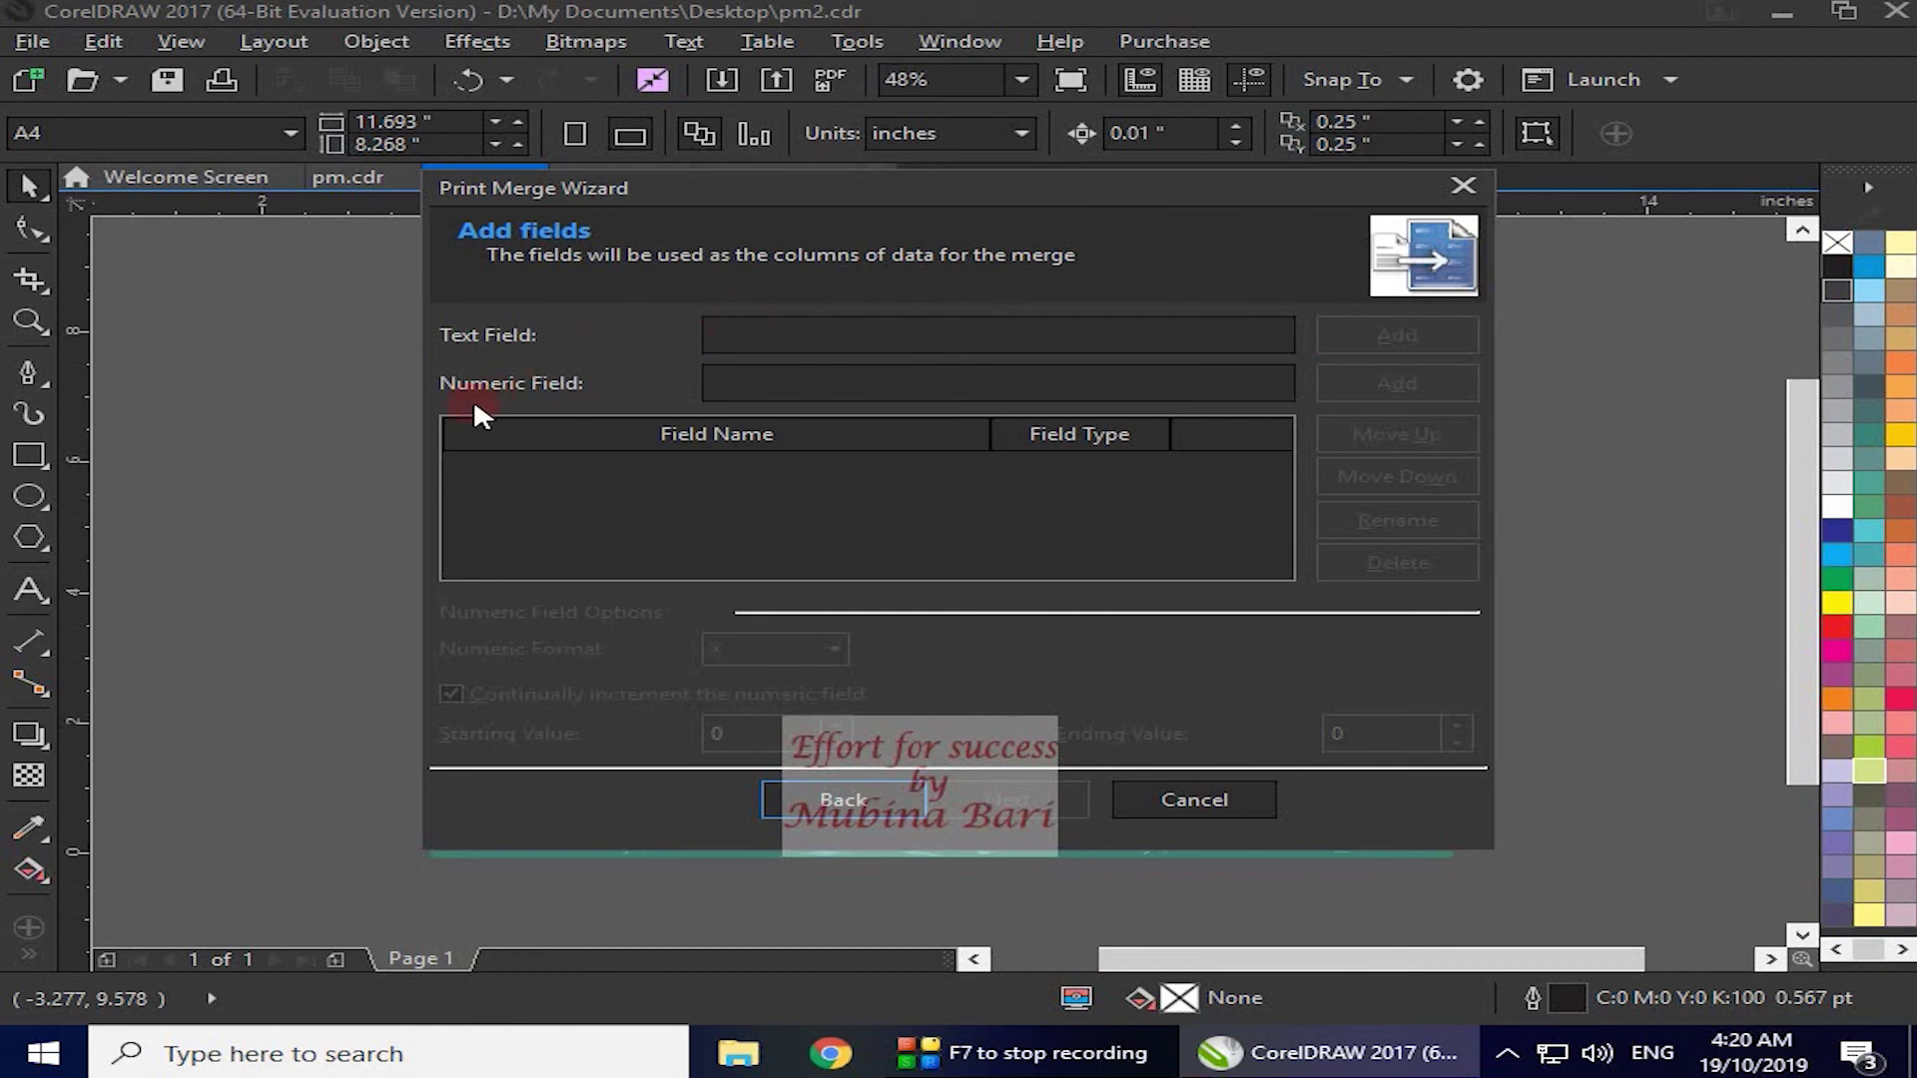
left_click(719, 383)
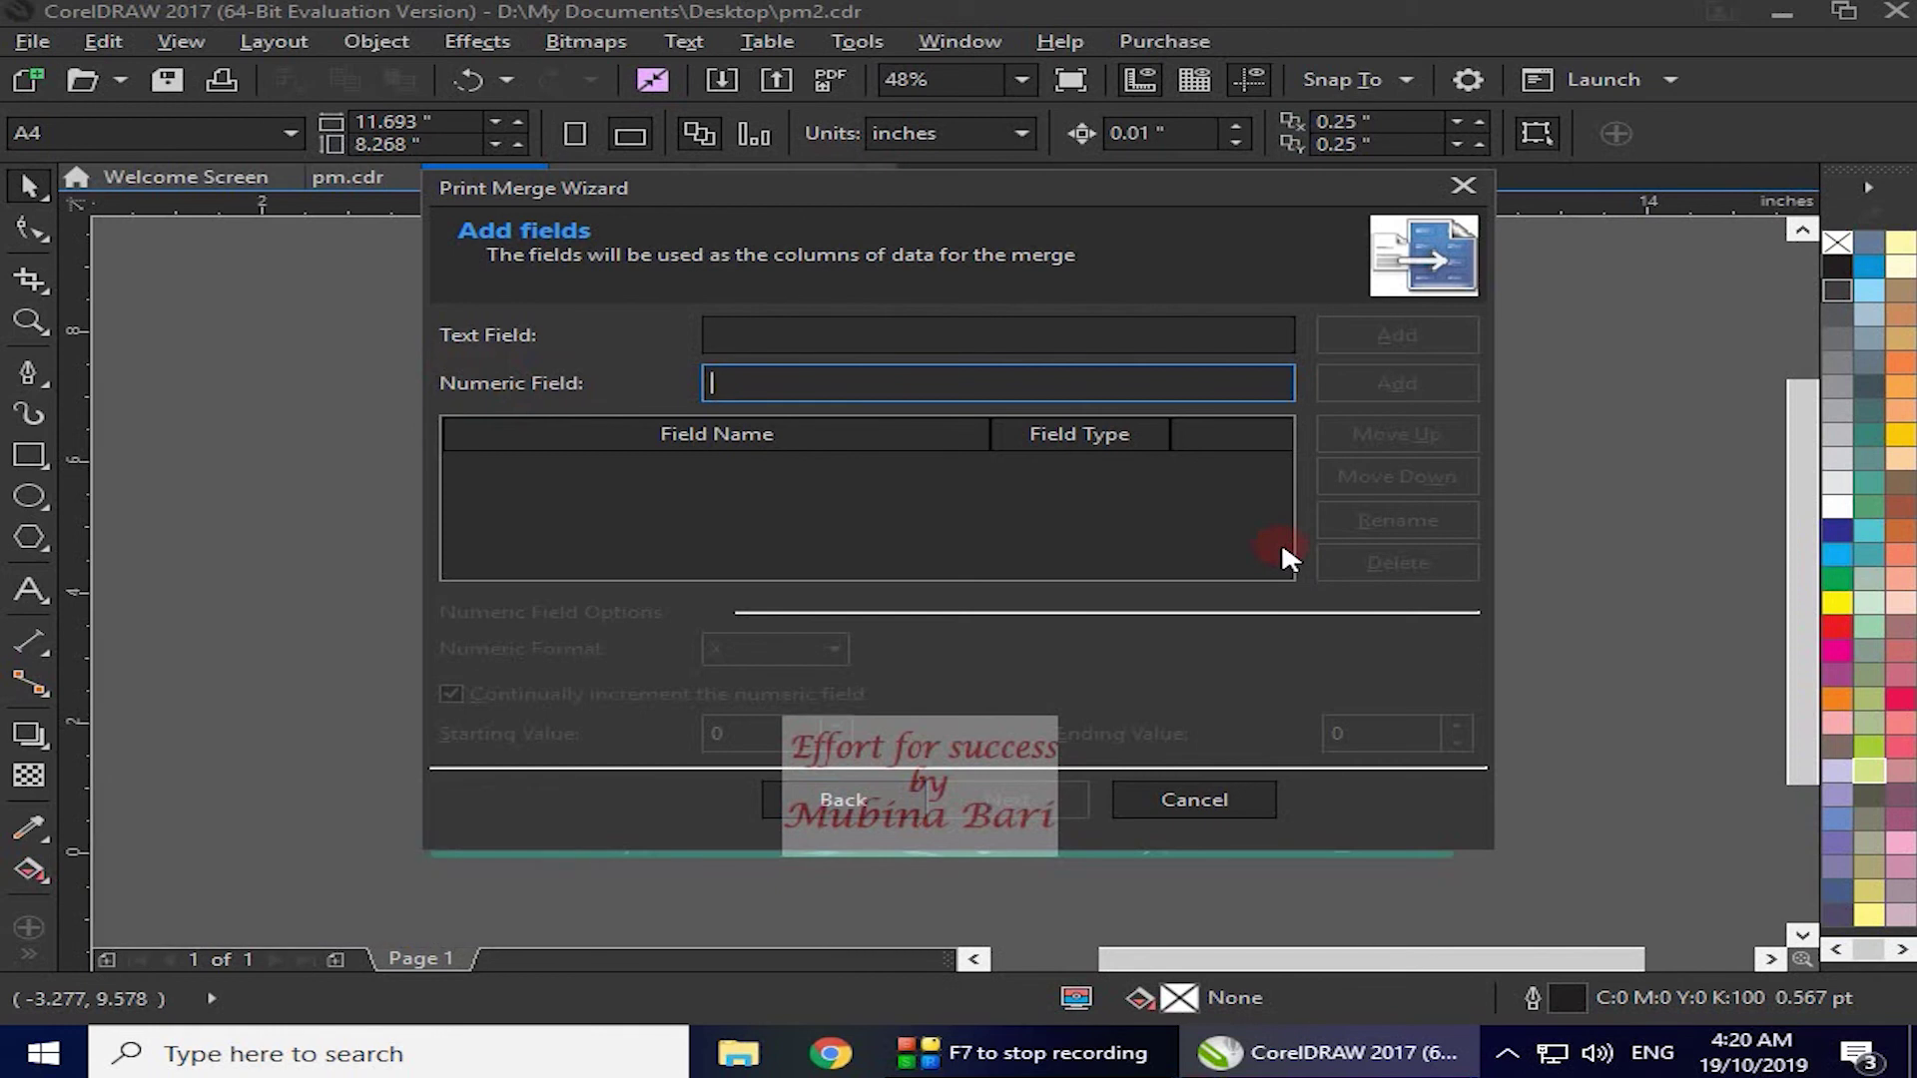
type("data1")
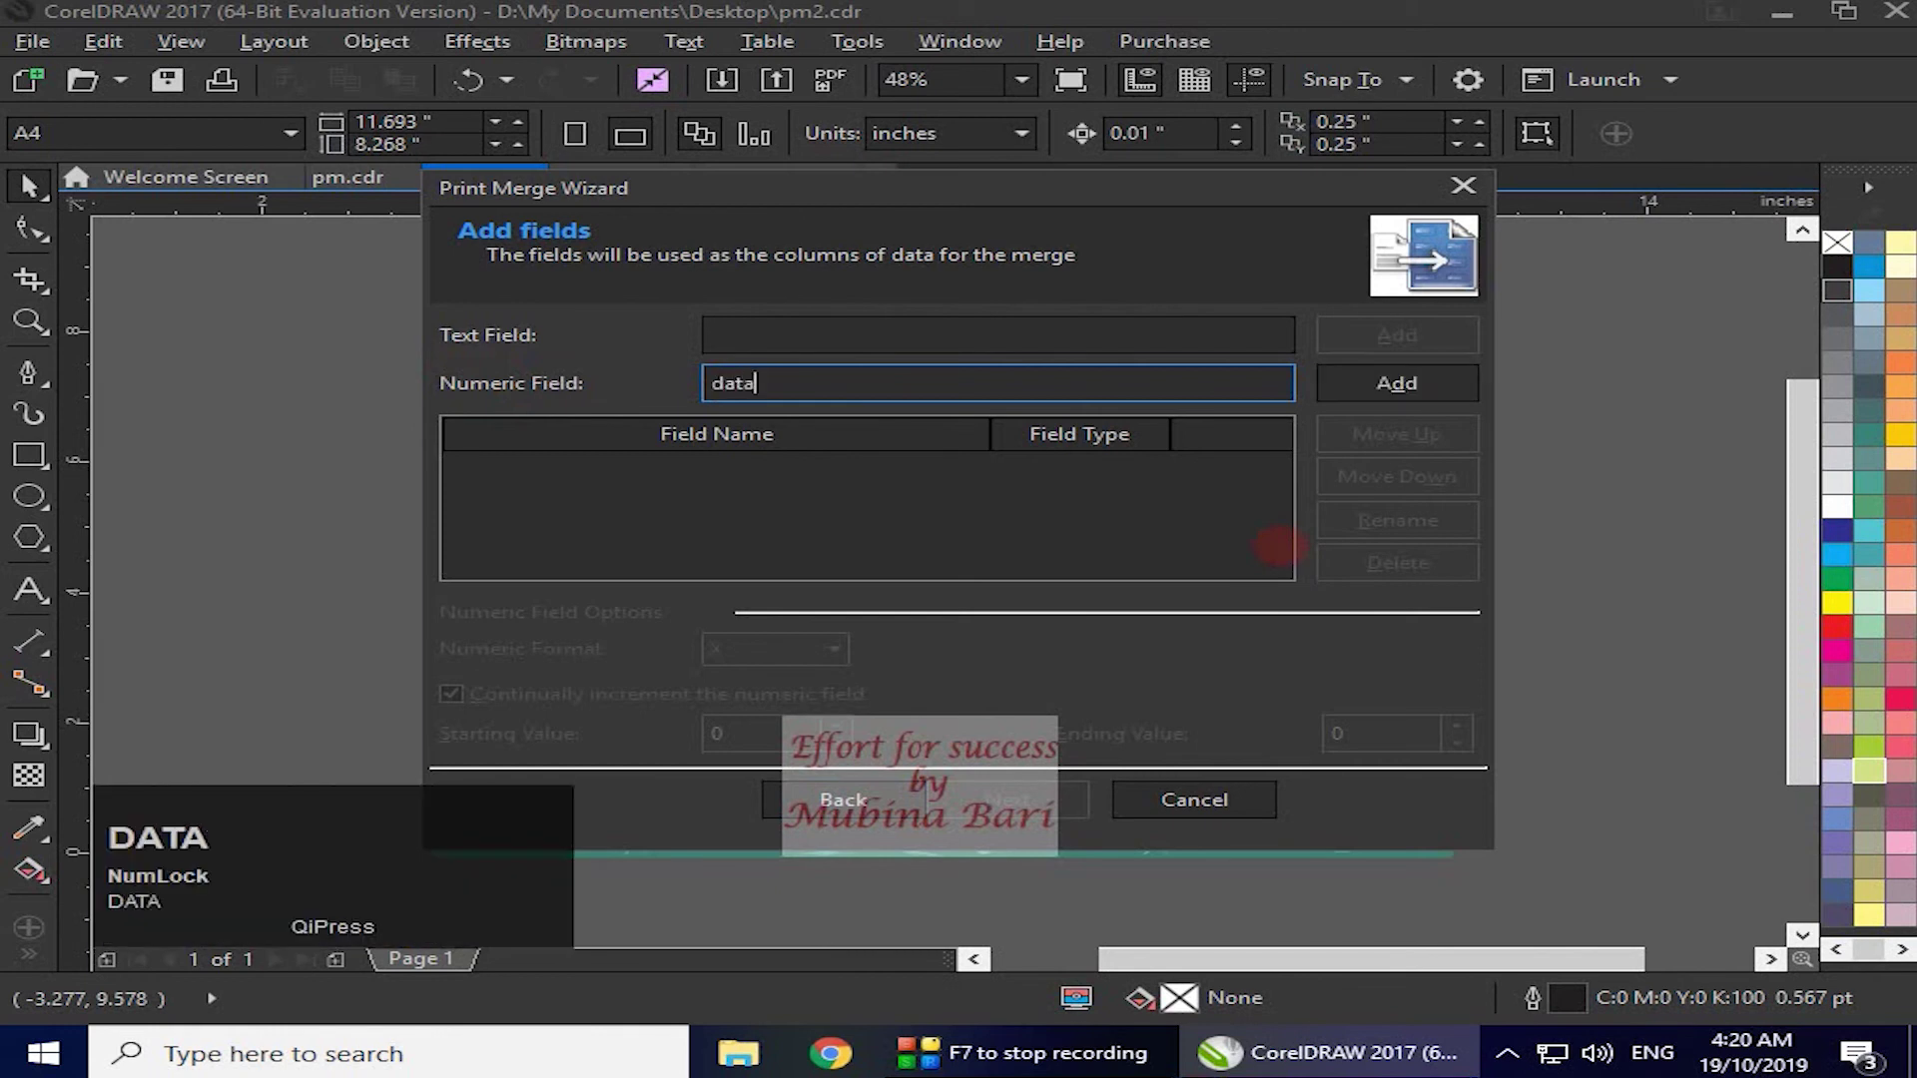
left_click(1424, 382)
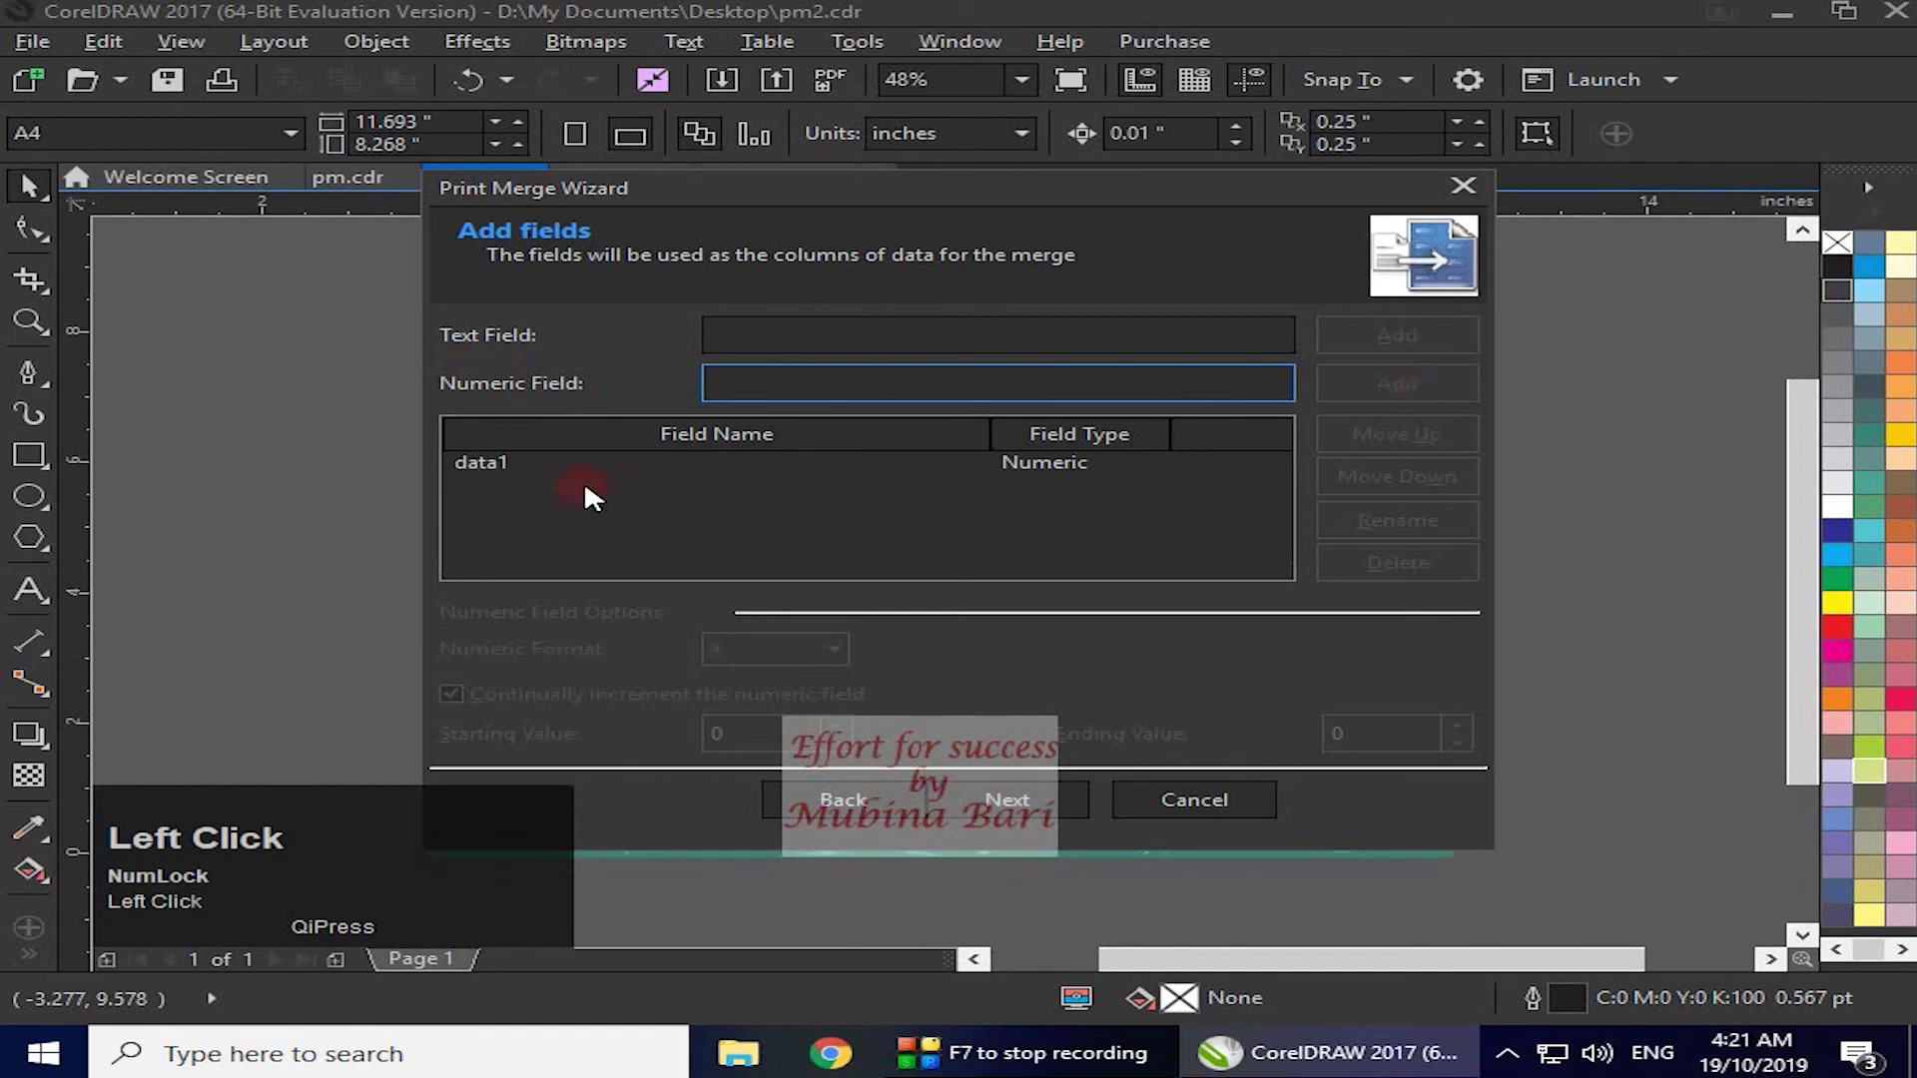
- Set the numeric format of the data1 field to 00X
left_click(466, 462)
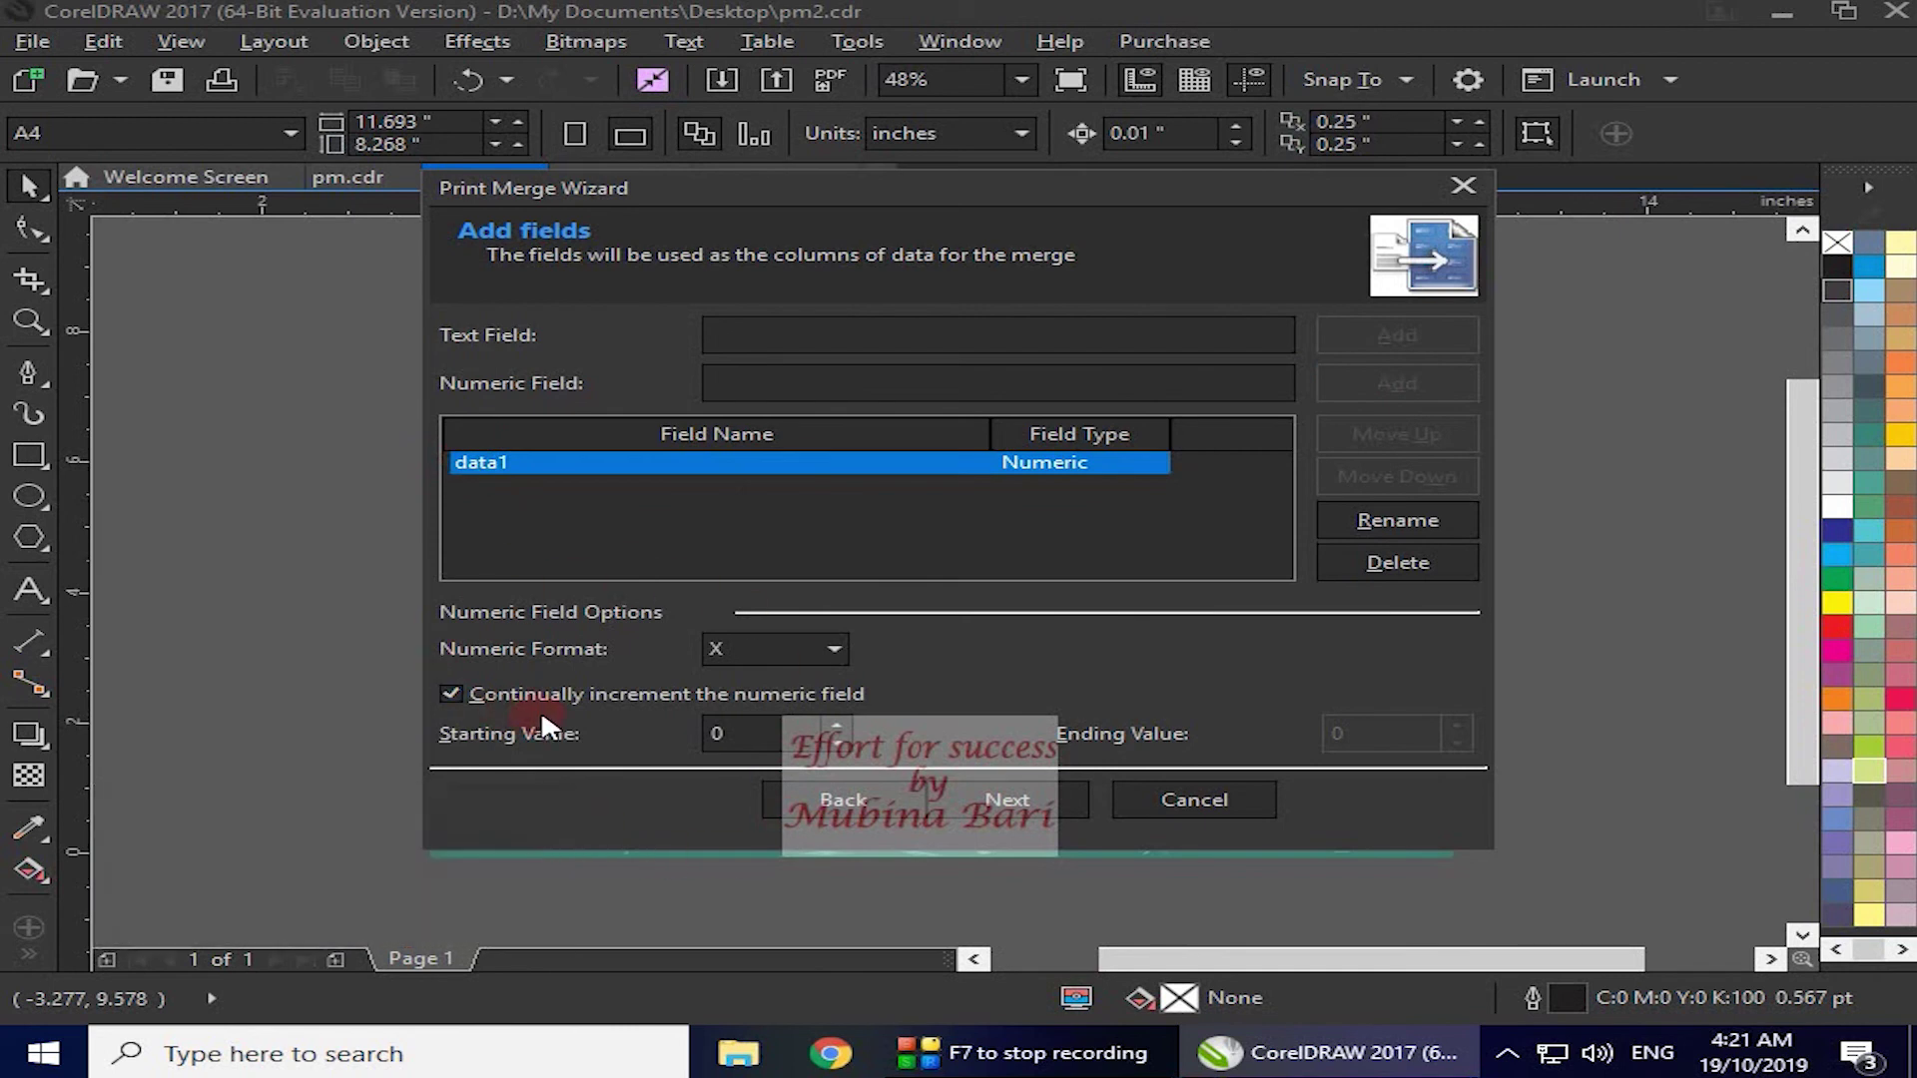
left_click(835, 647)
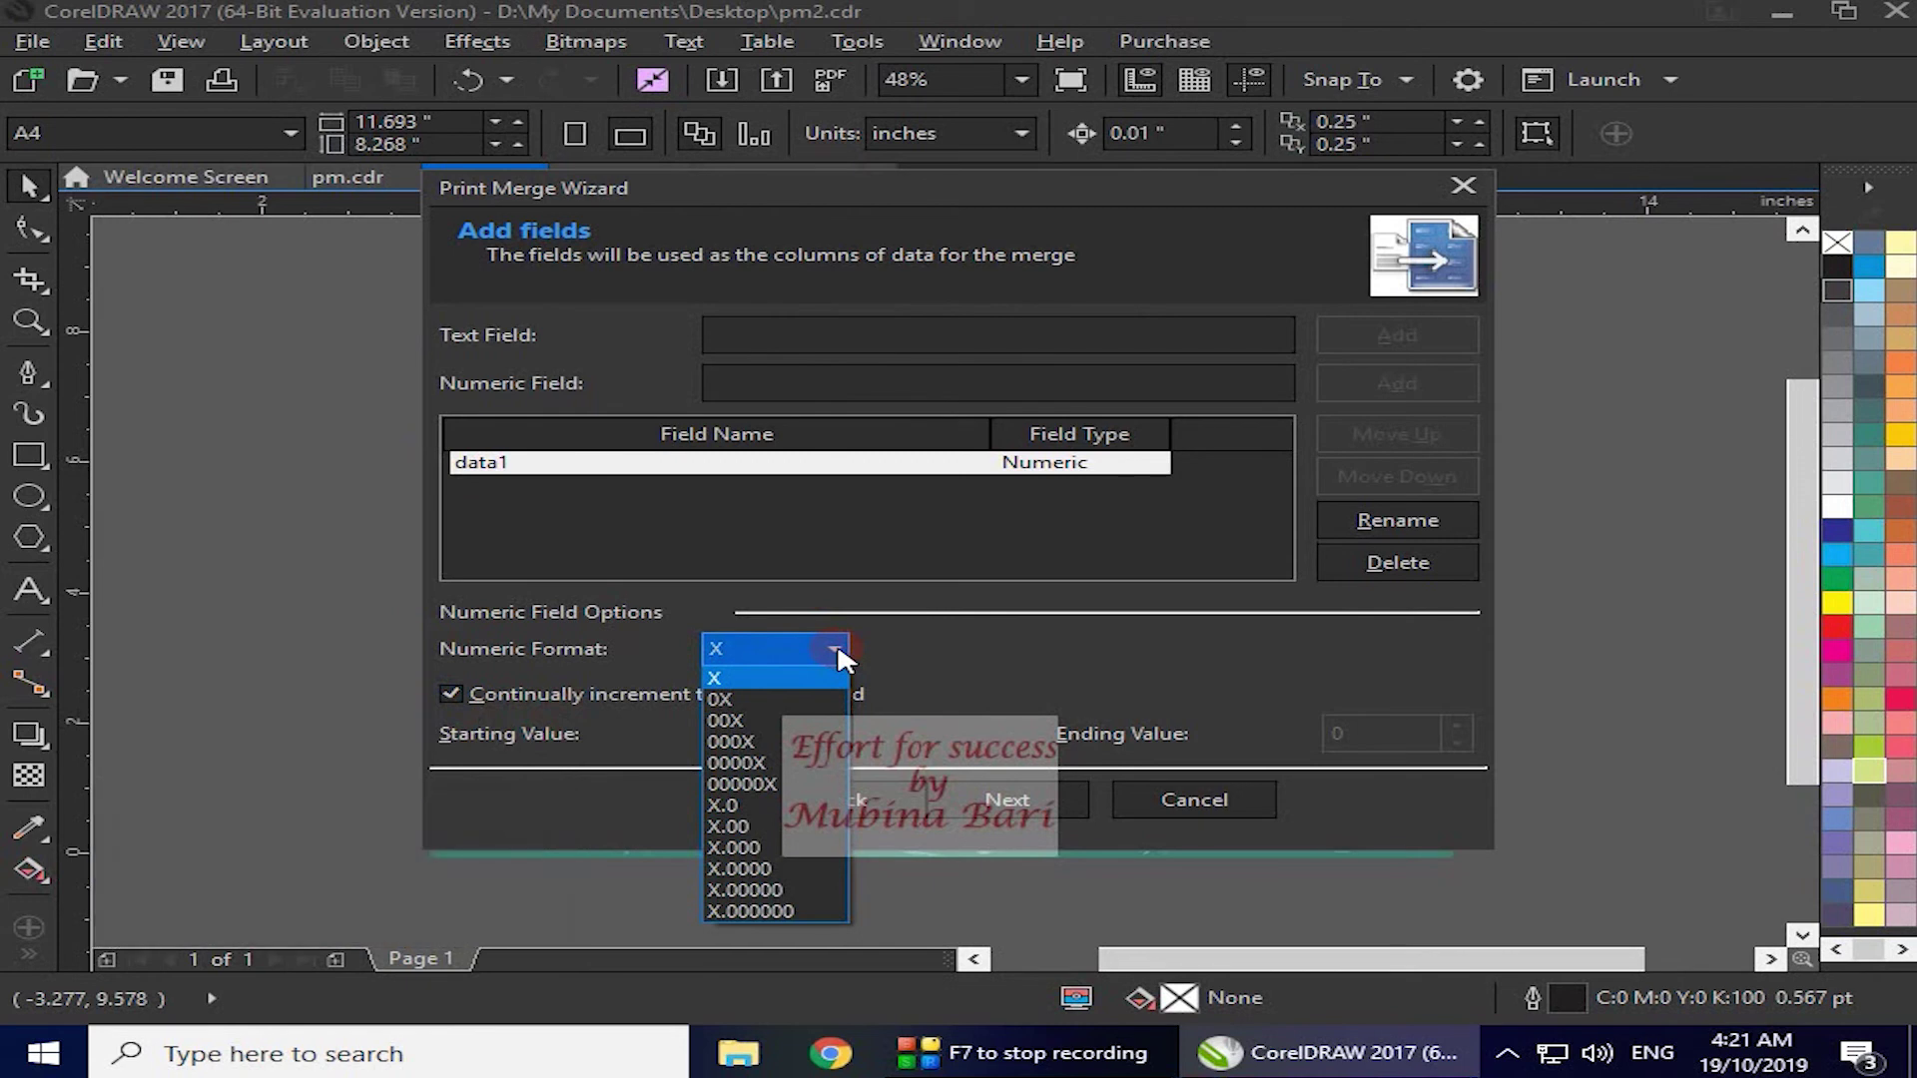
left_click(773, 722)
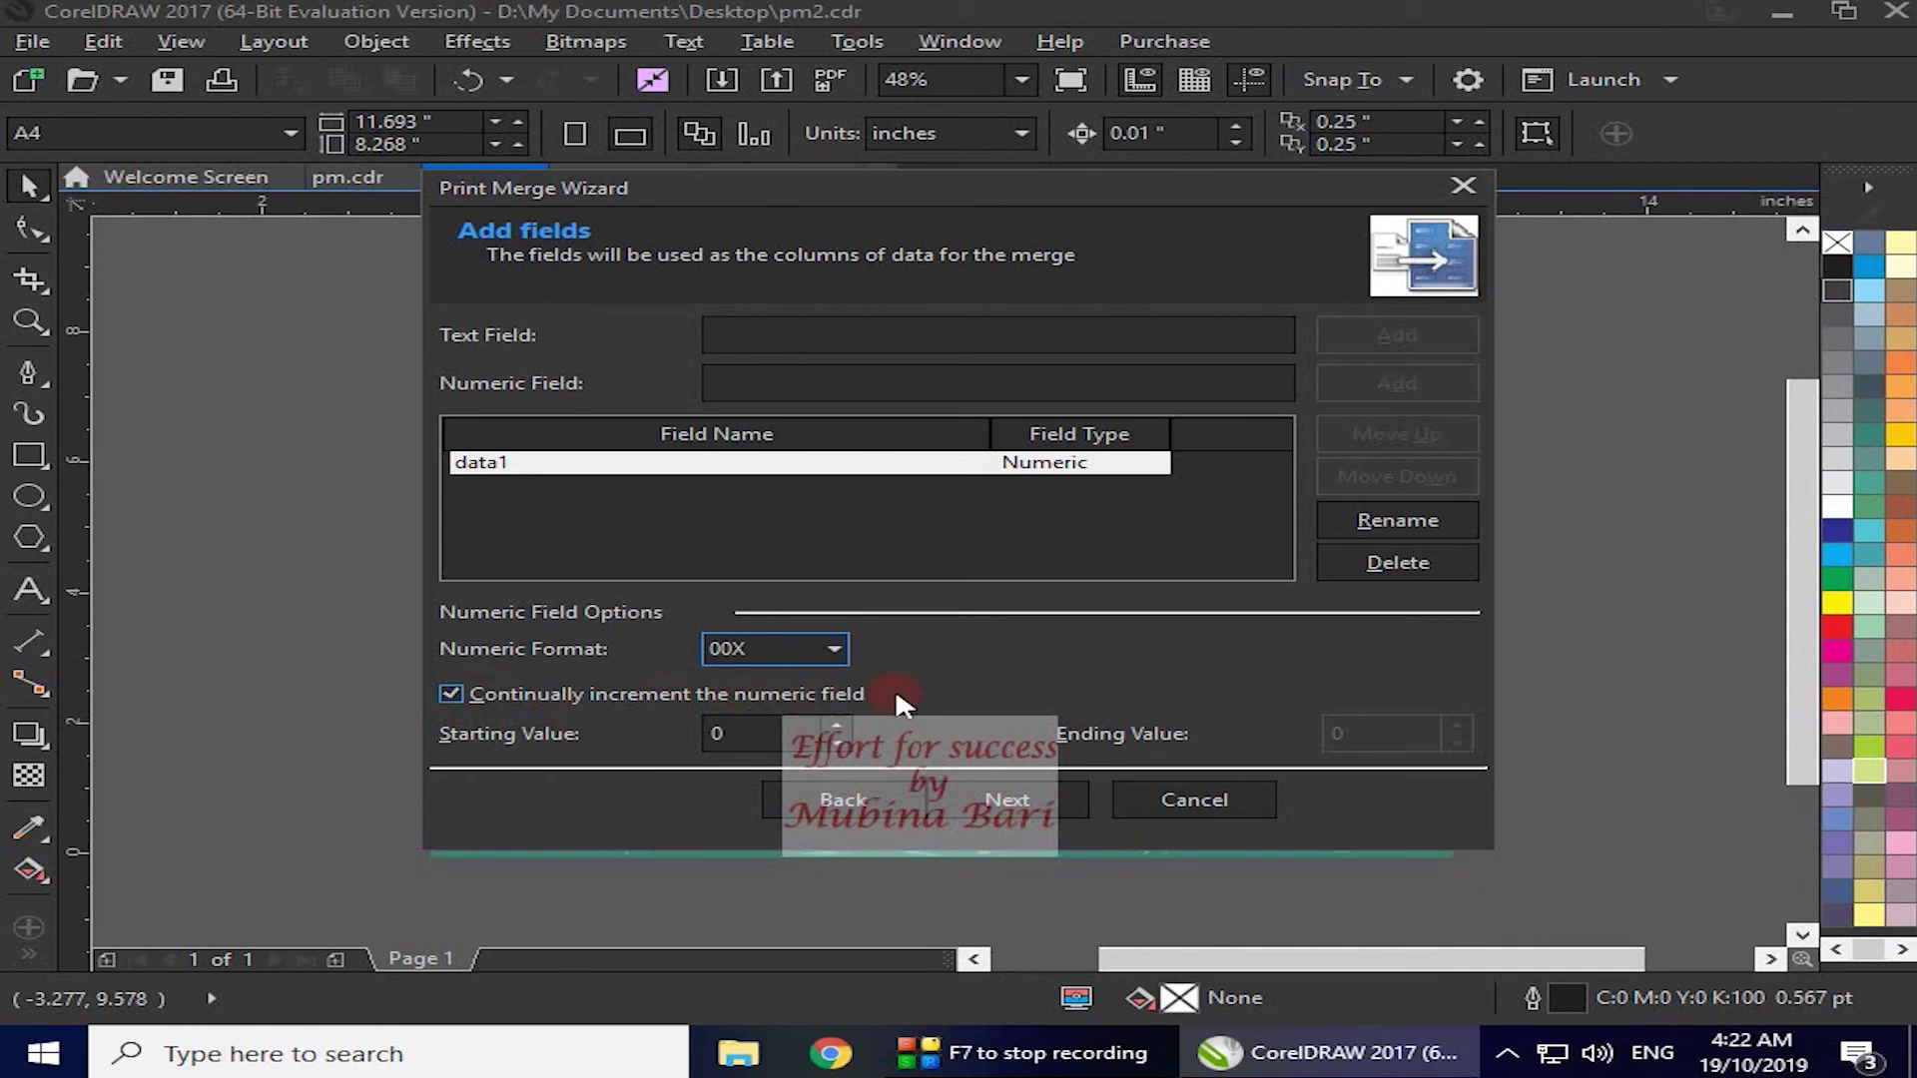
- Turn off continuous incrementing for data1, set its values to run from 1 to 10, and generate the records
left_click(453, 693)
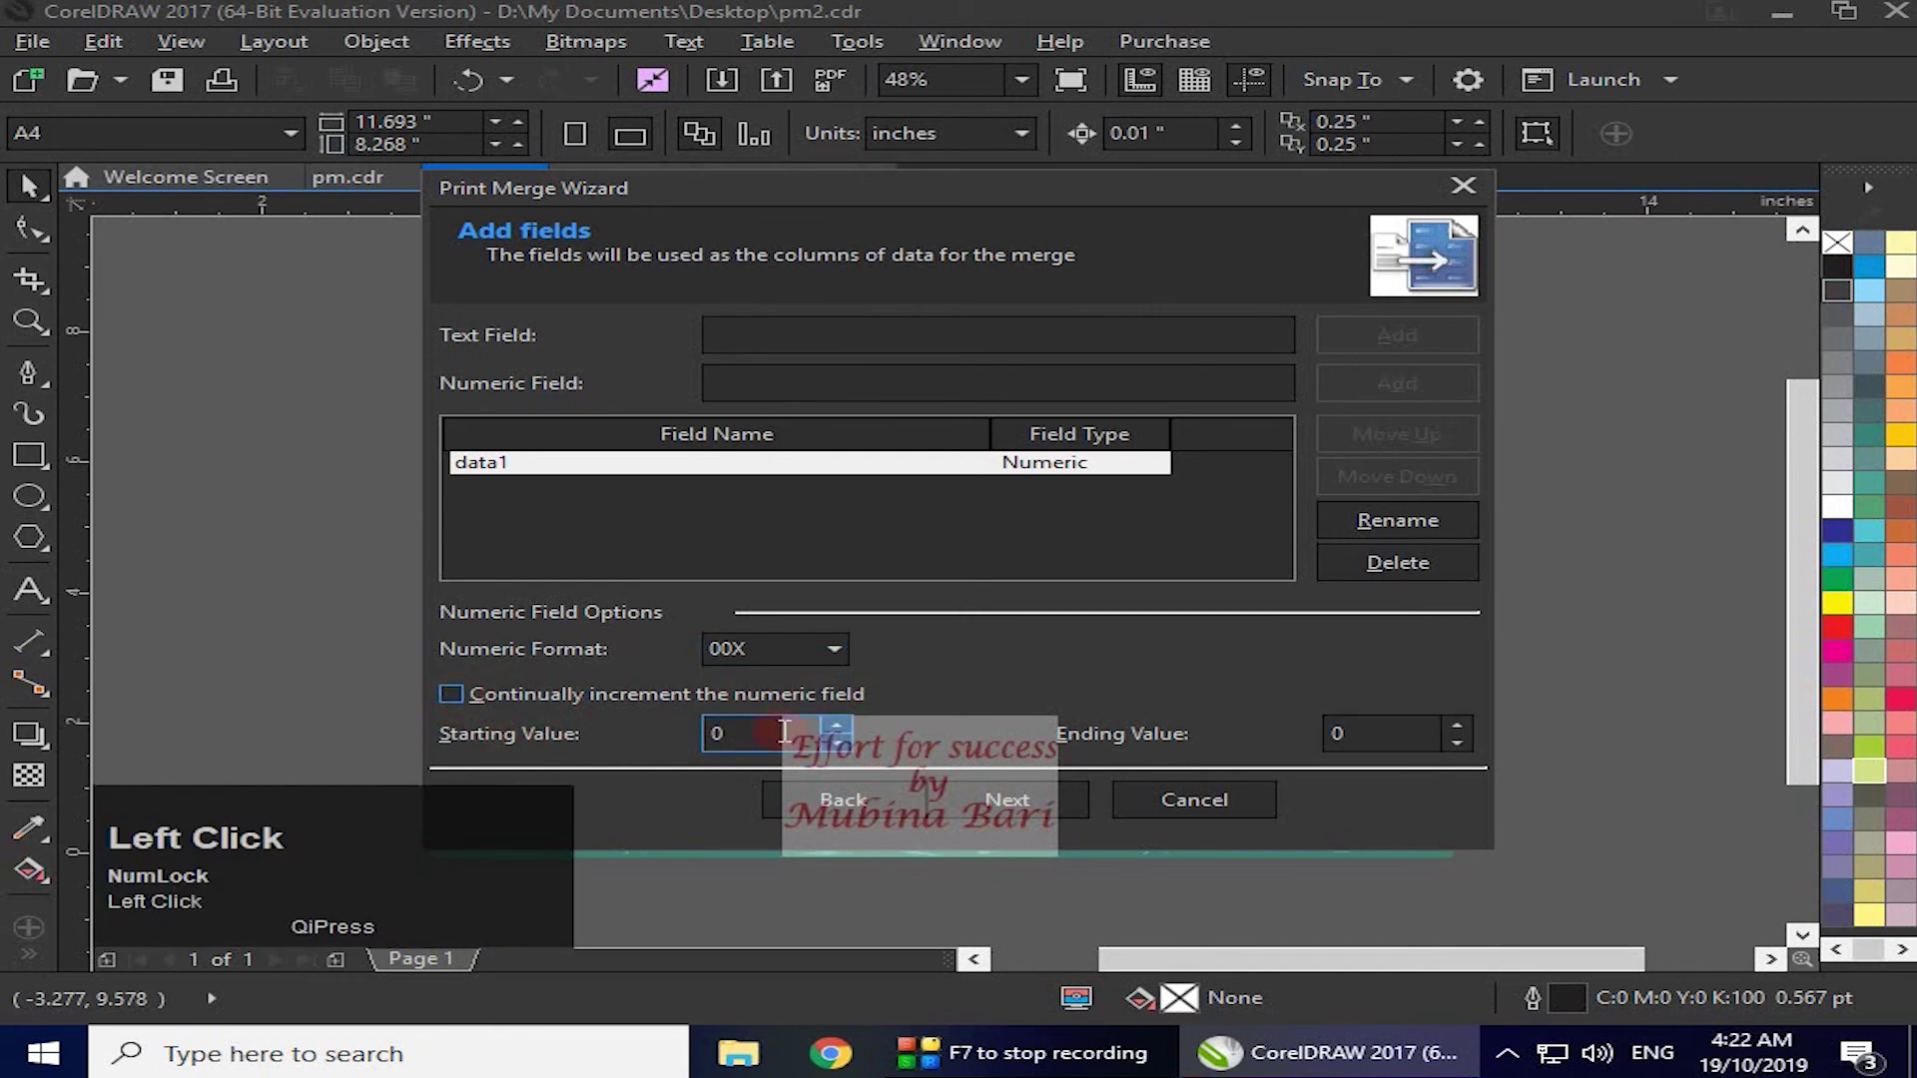
left_click(835, 725)
left_click(719, 739)
left_click(1460, 723)
left_click(1458, 721)
left_click(1458, 721)
left_click(1458, 721)
left_click(1458, 727)
left_click(1458, 727)
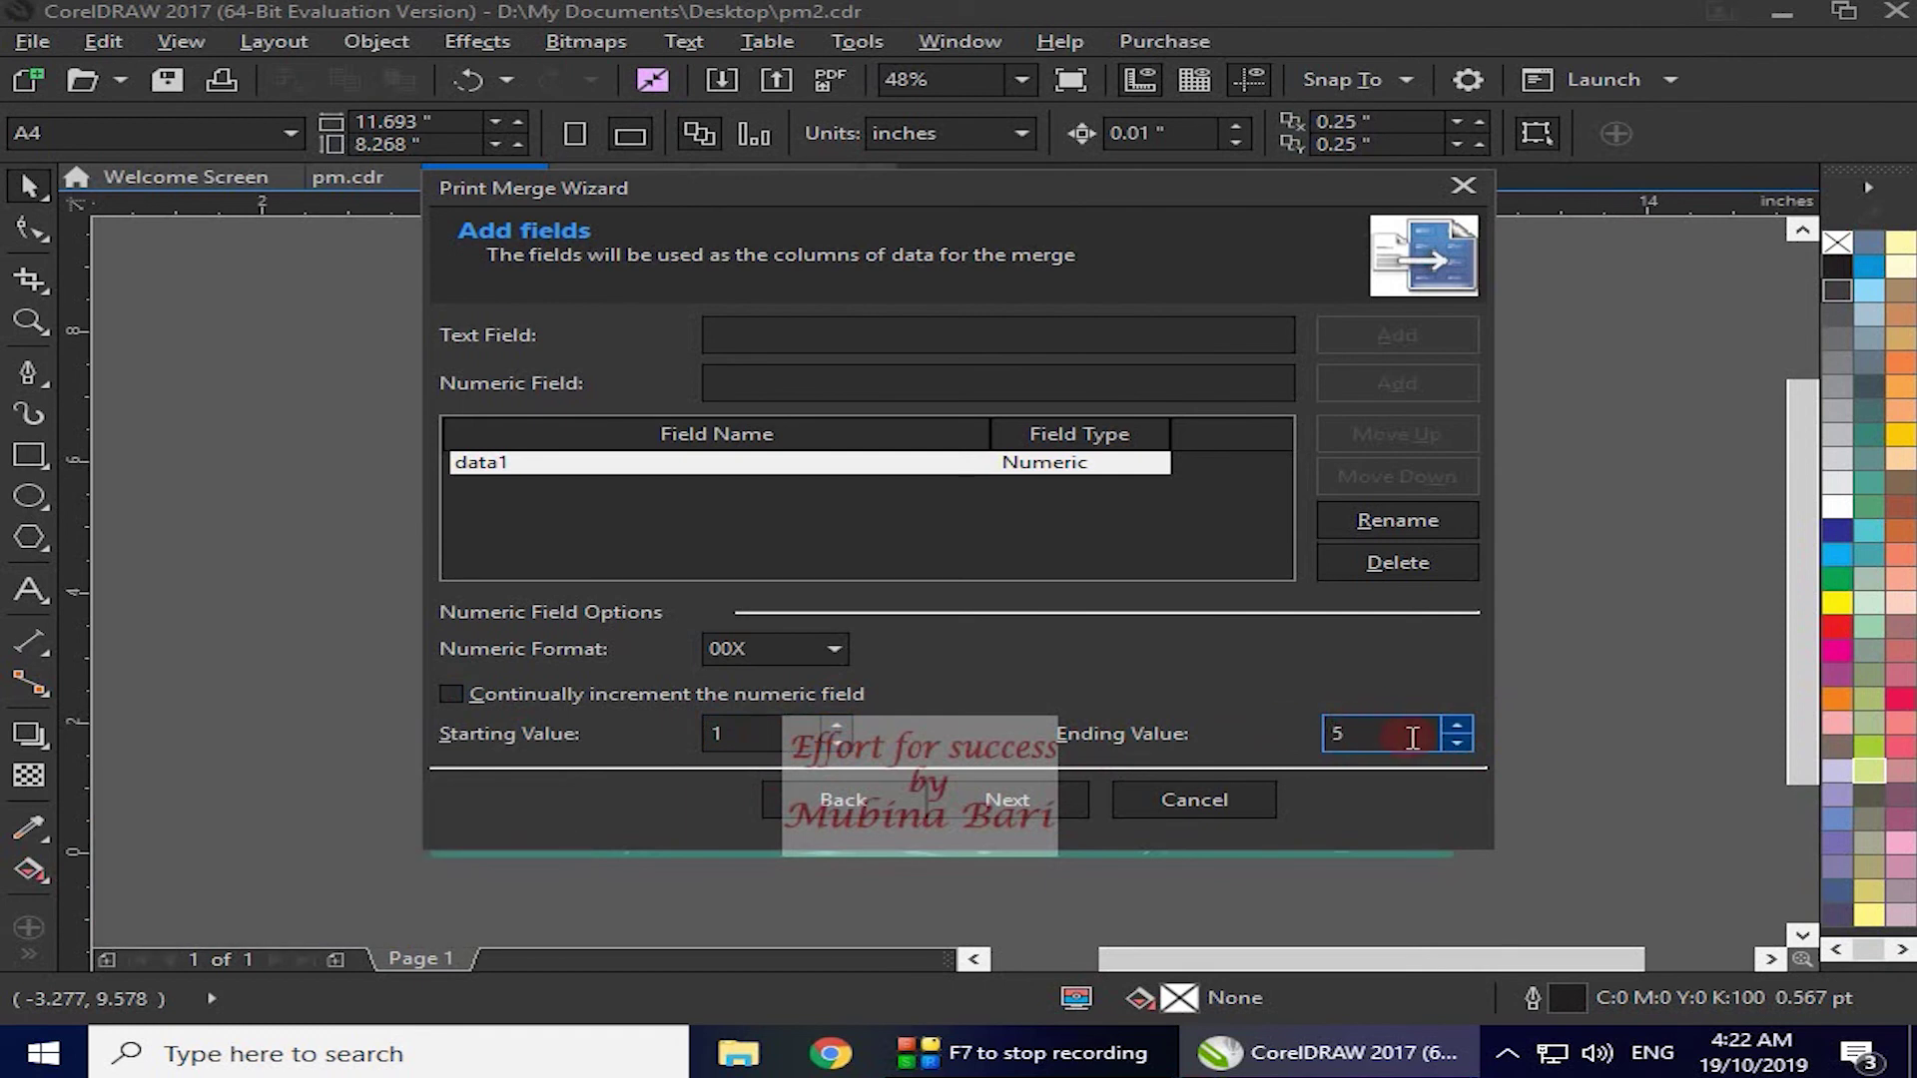
left_click(1456, 721)
left_click(1456, 721)
left_click(1456, 721)
left_click(1456, 721)
left_click(1456, 721)
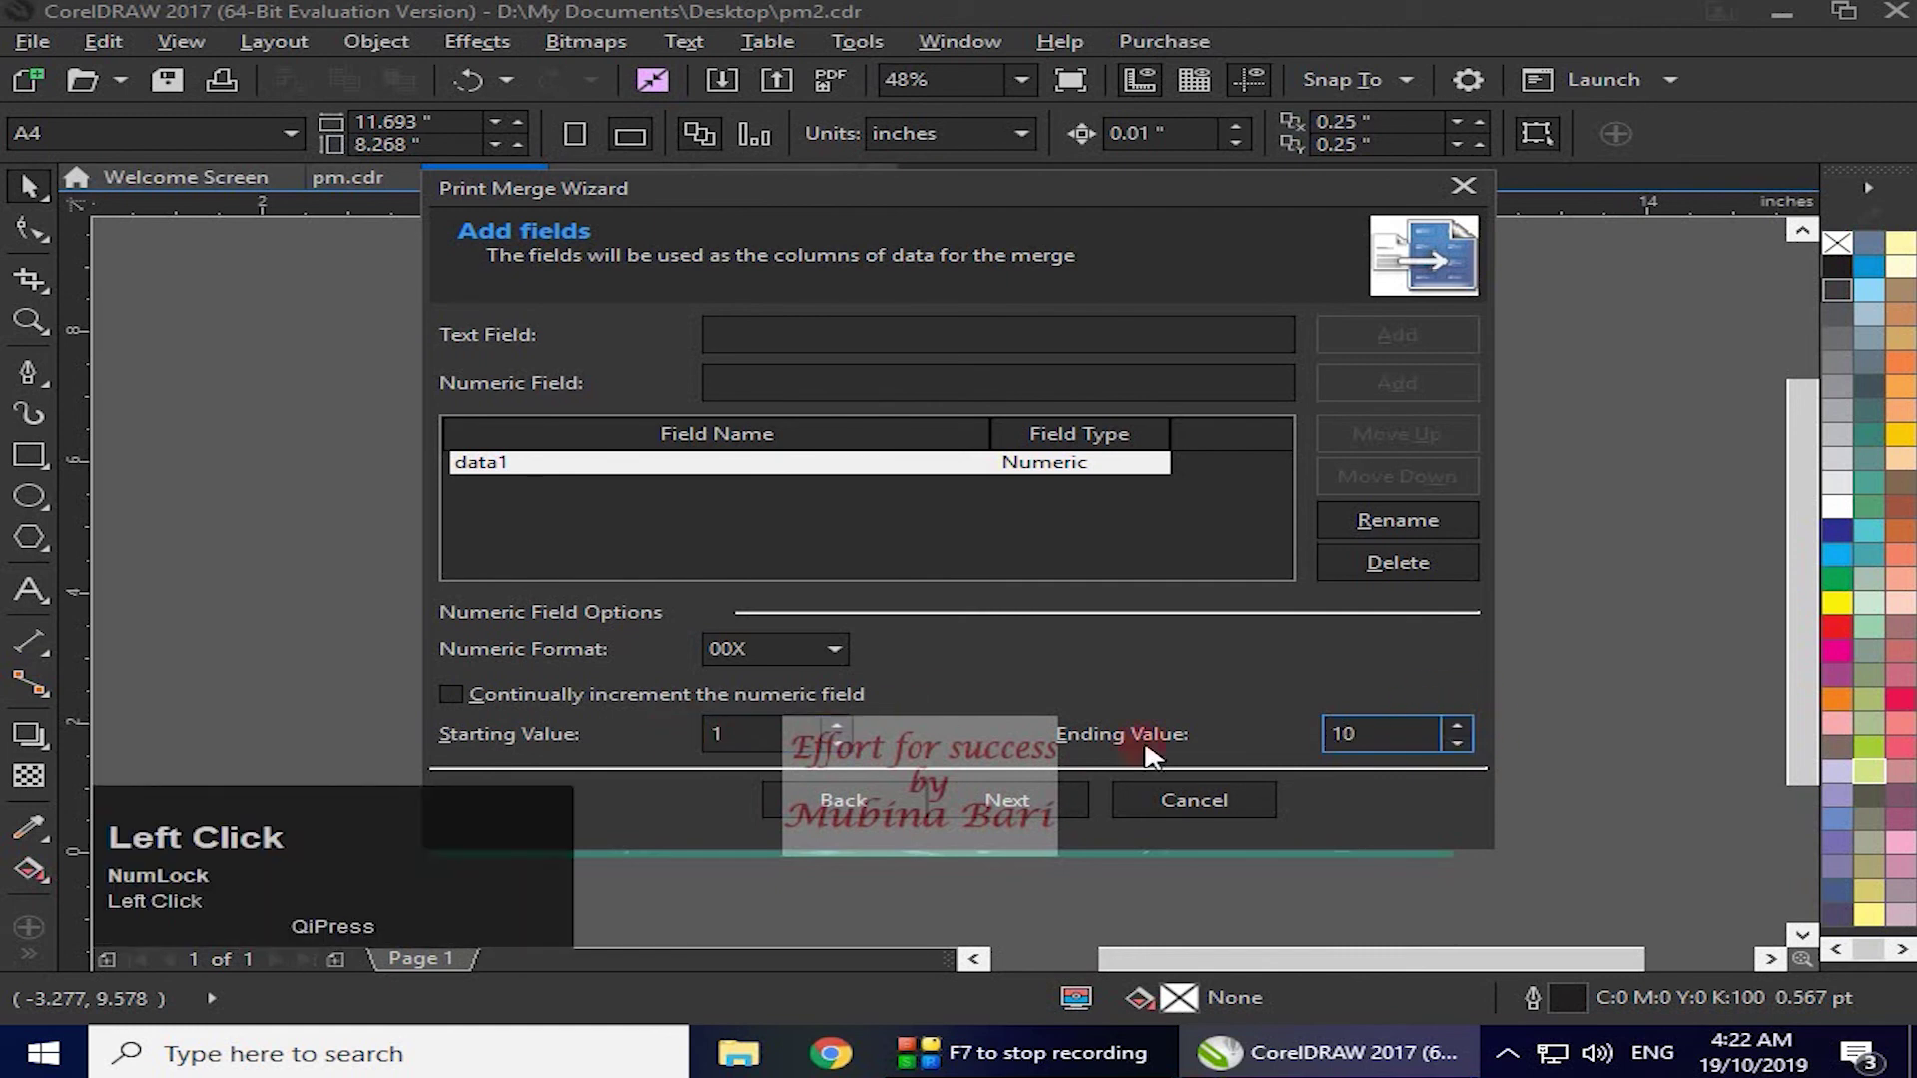
left_click(1053, 803)
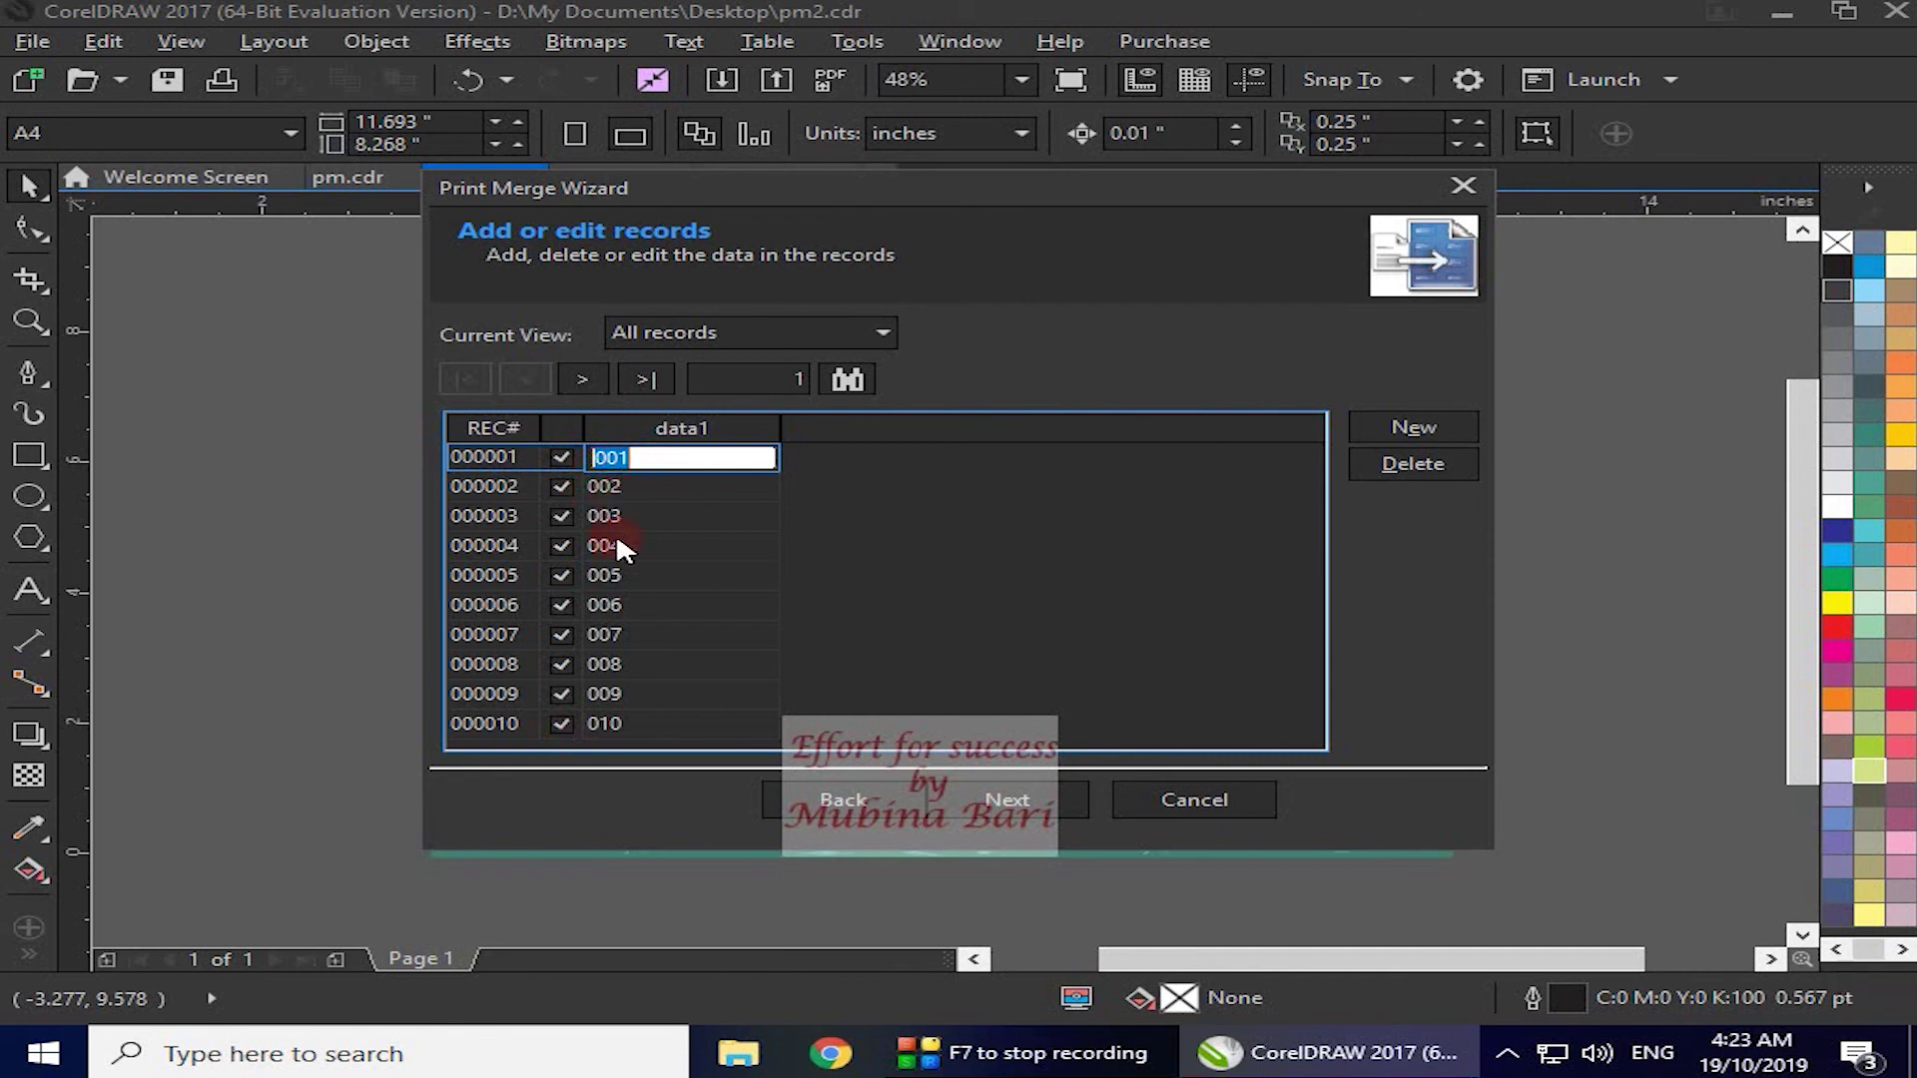
- Go back to change data1's numeric format to X, then finish the wizard without saving the data settings
left_click(848, 800)
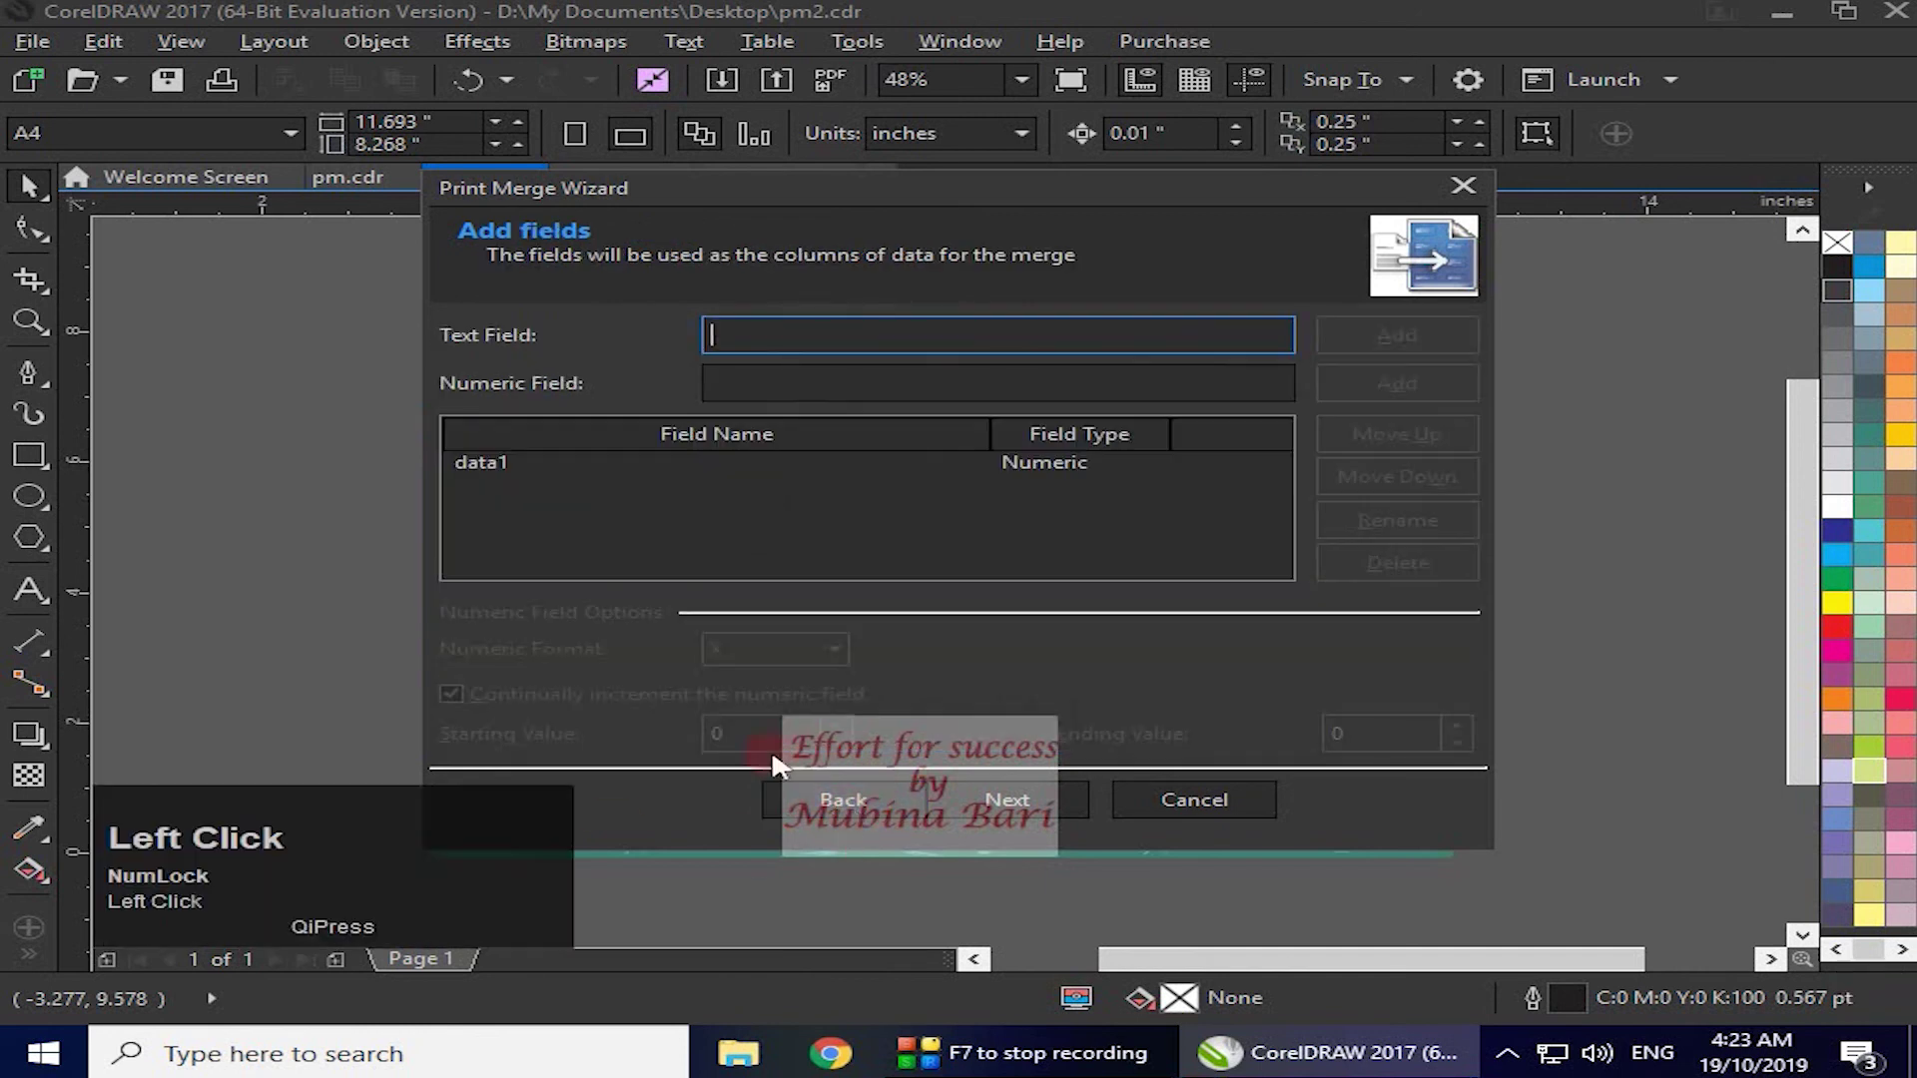
left_click(516, 462)
left_click(834, 649)
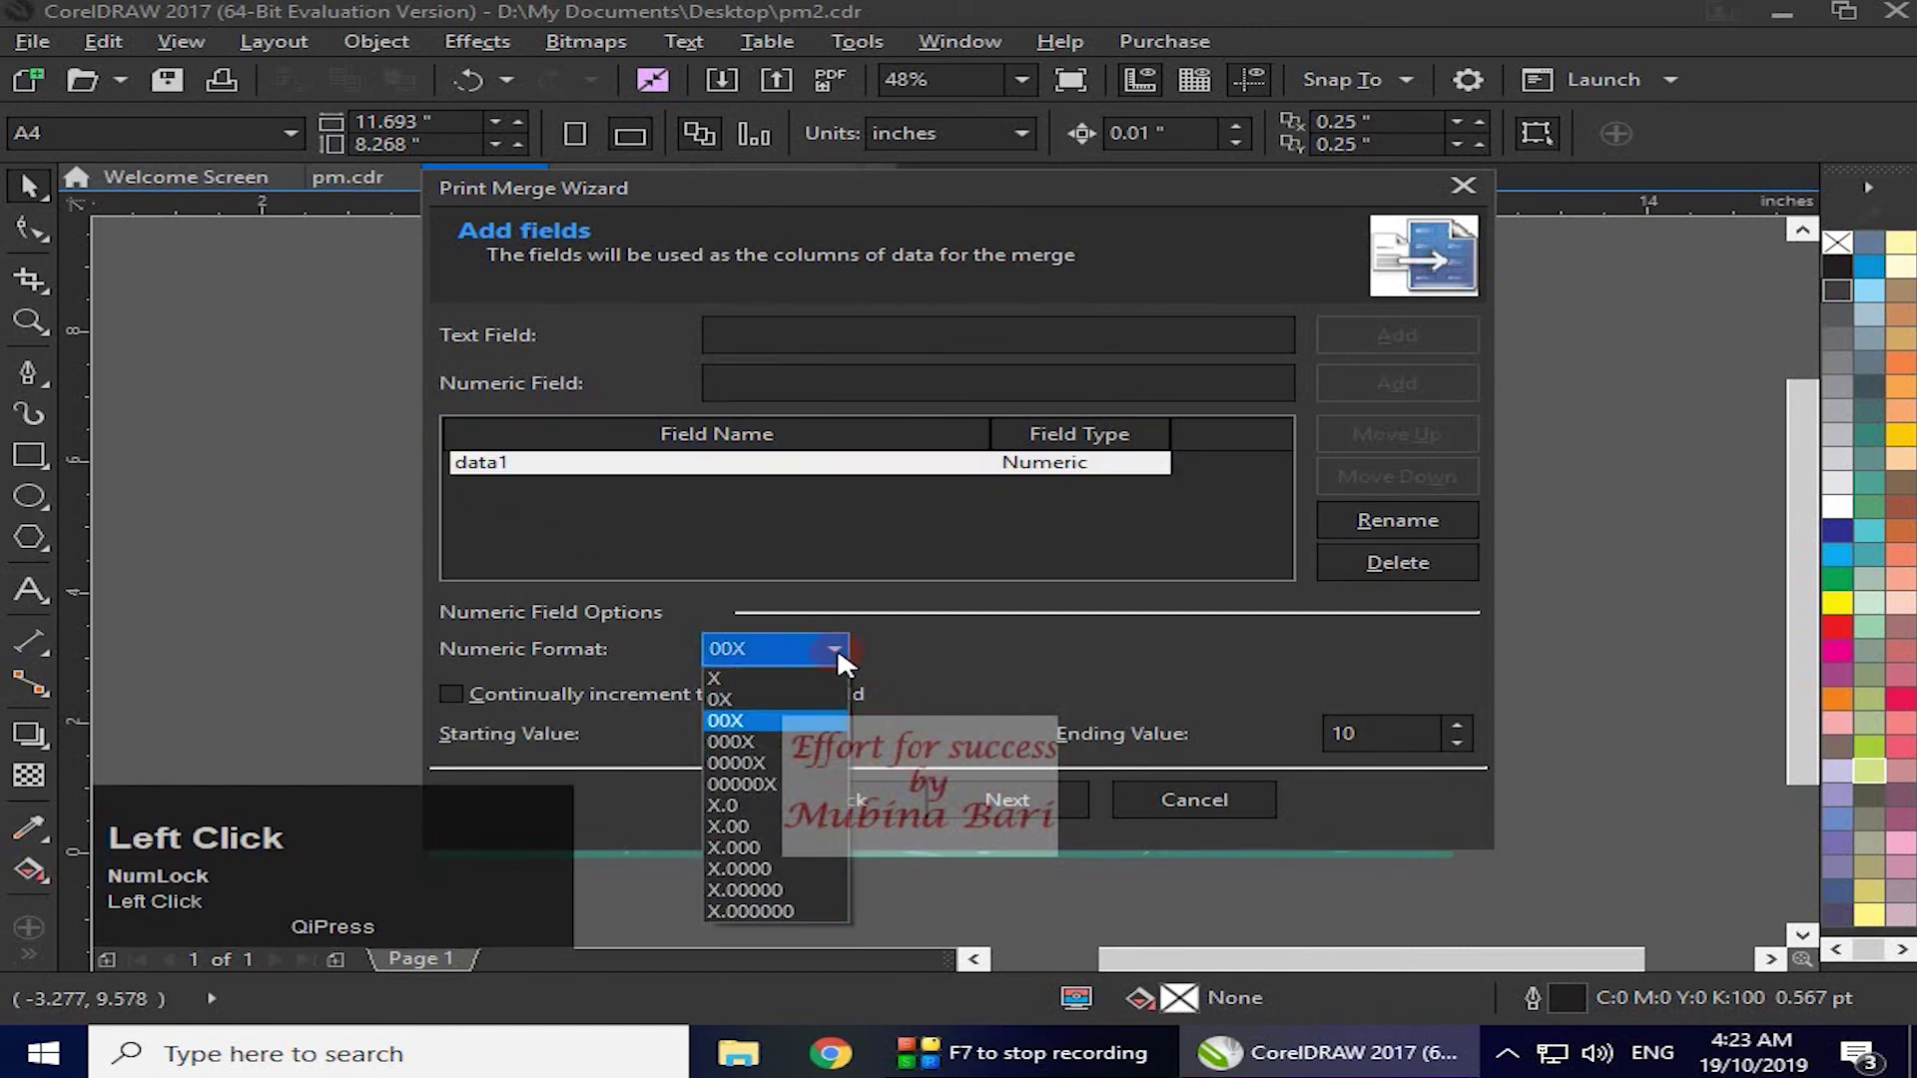
left_click(717, 679)
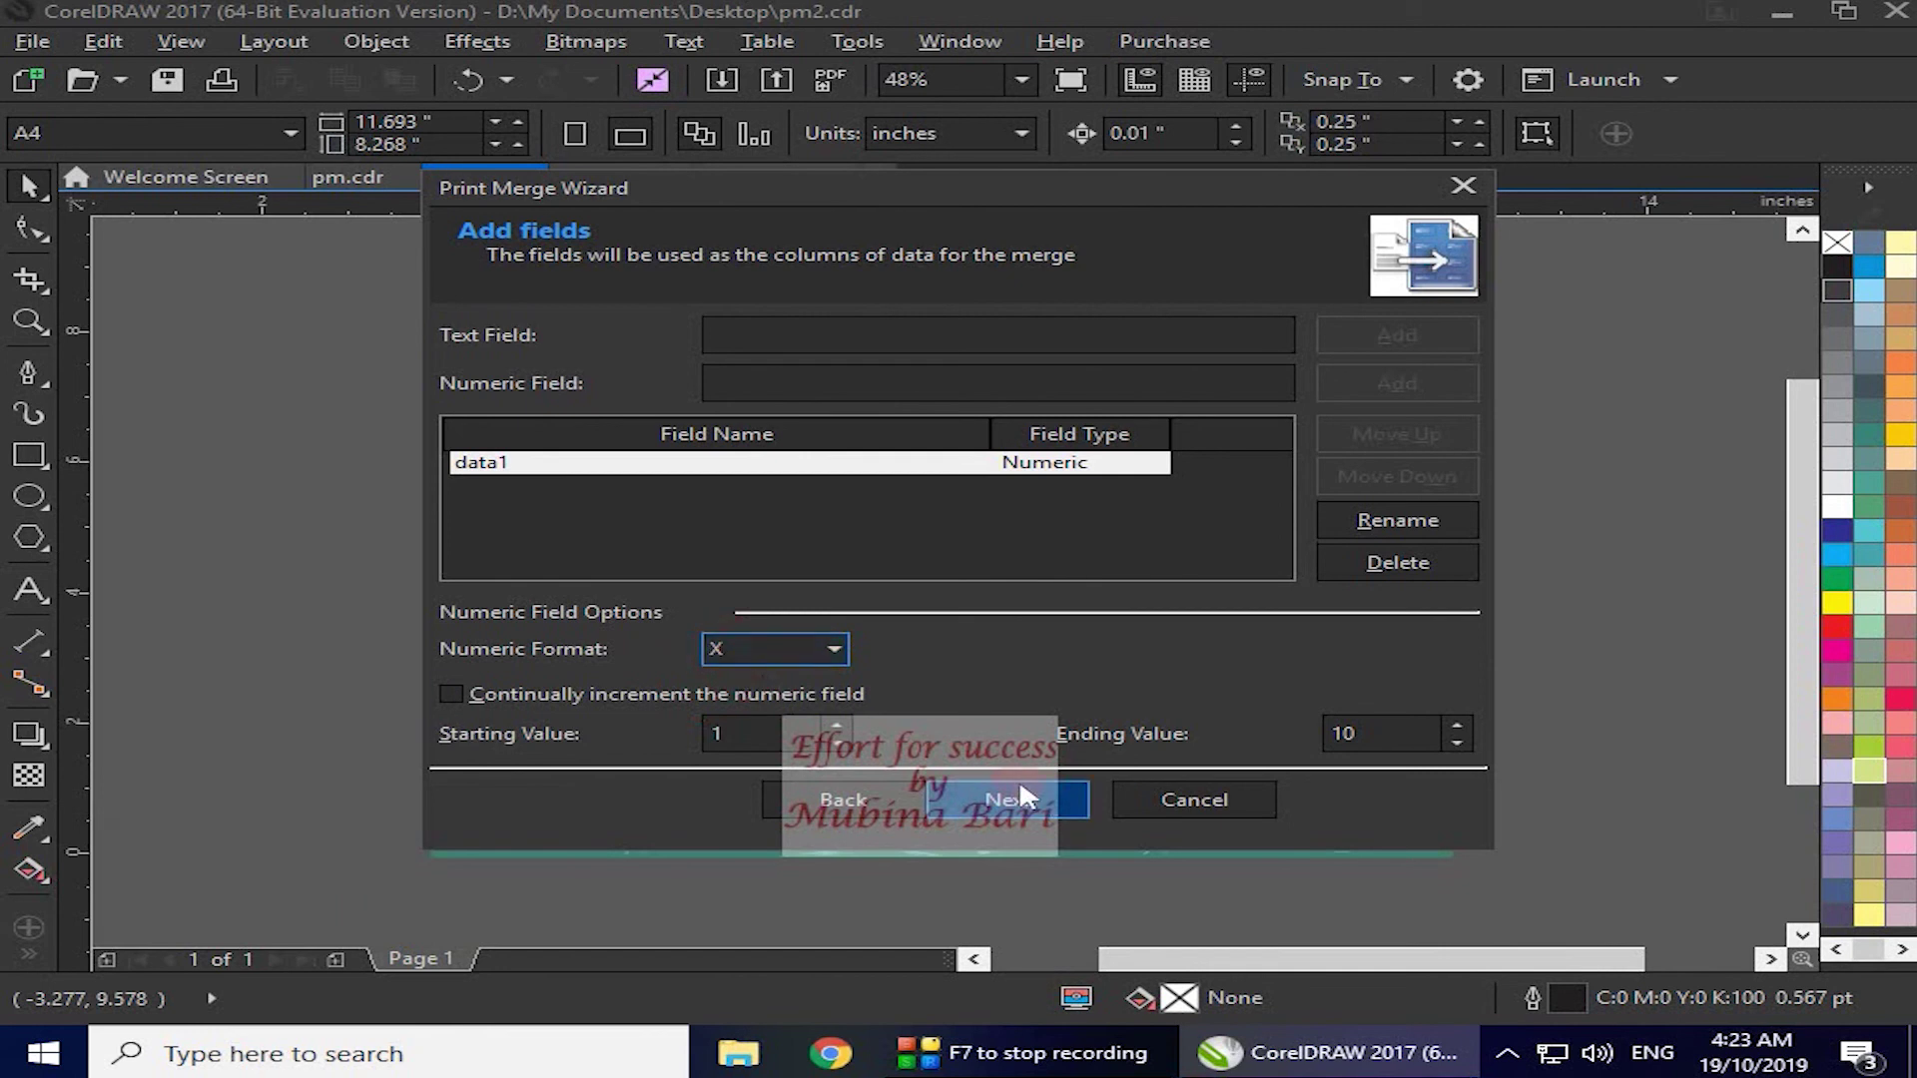
left_click(976, 811)
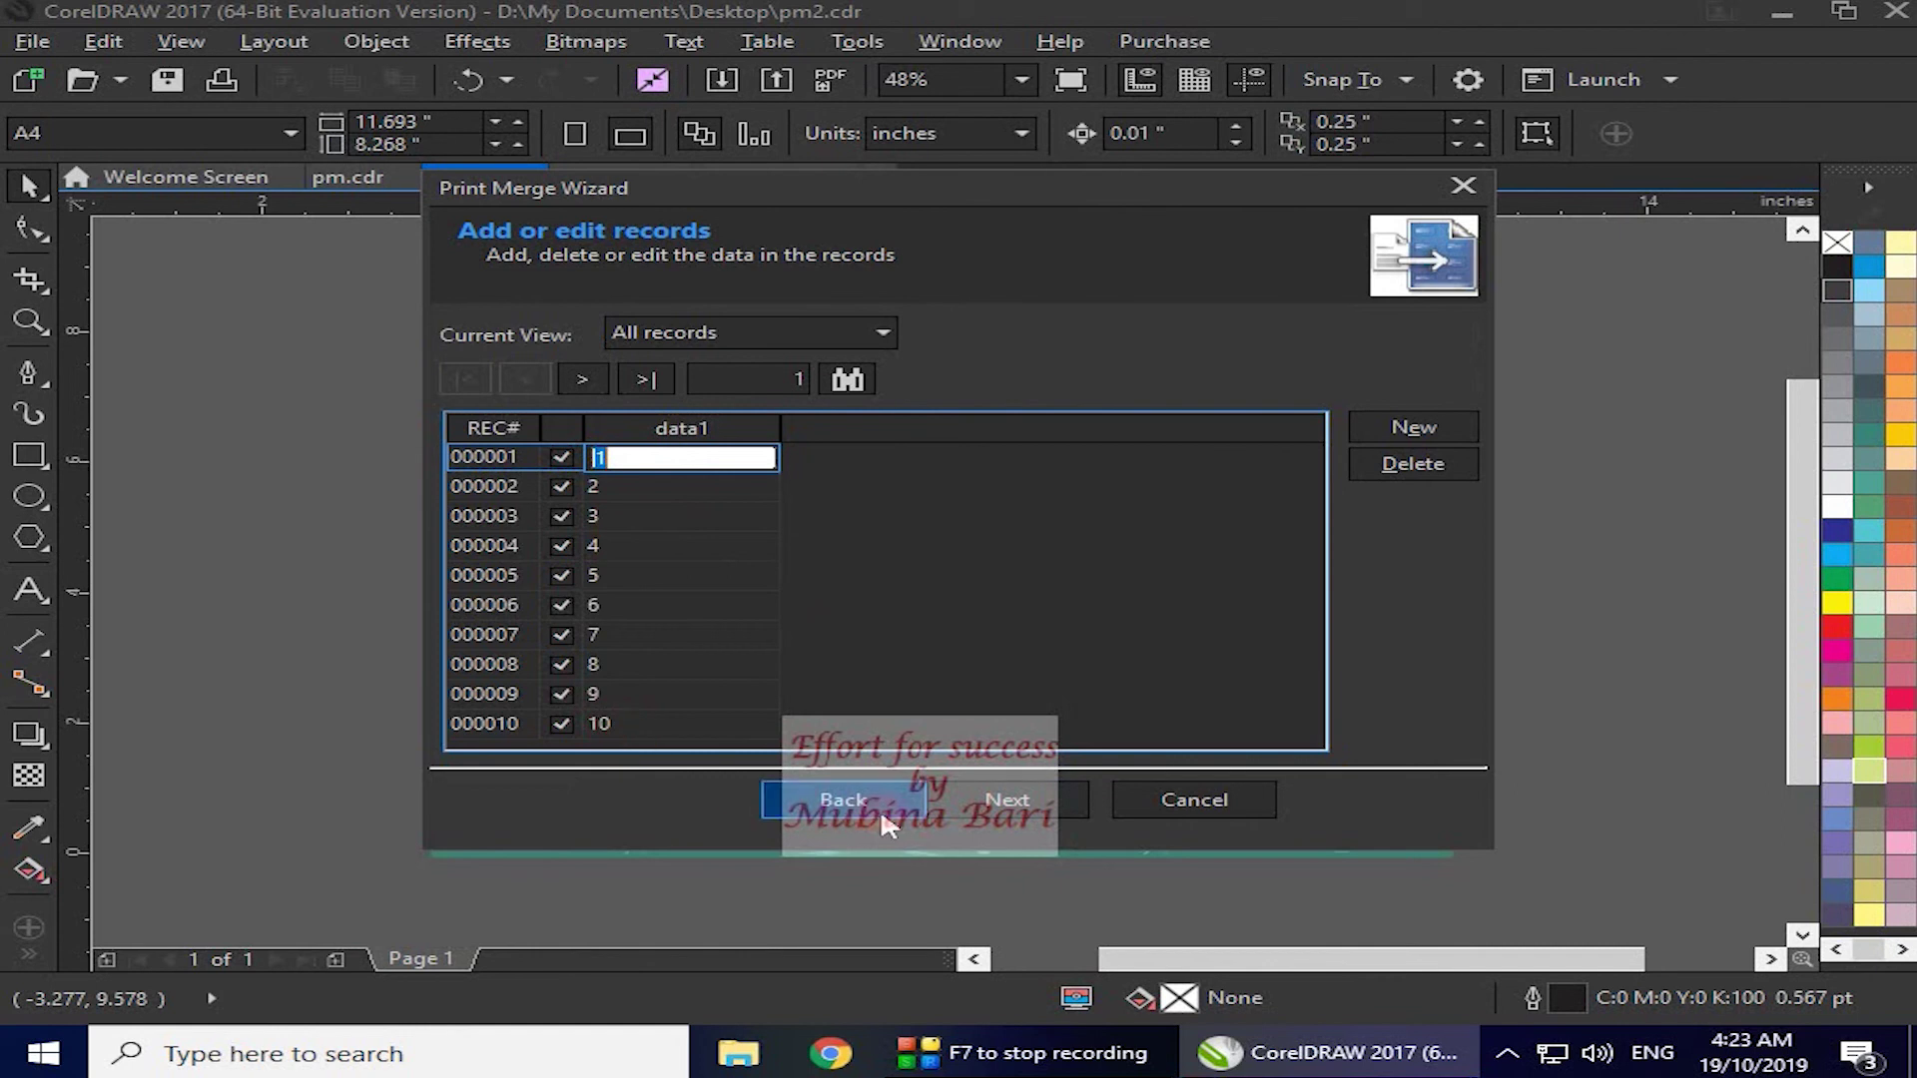
left_click(1006, 802)
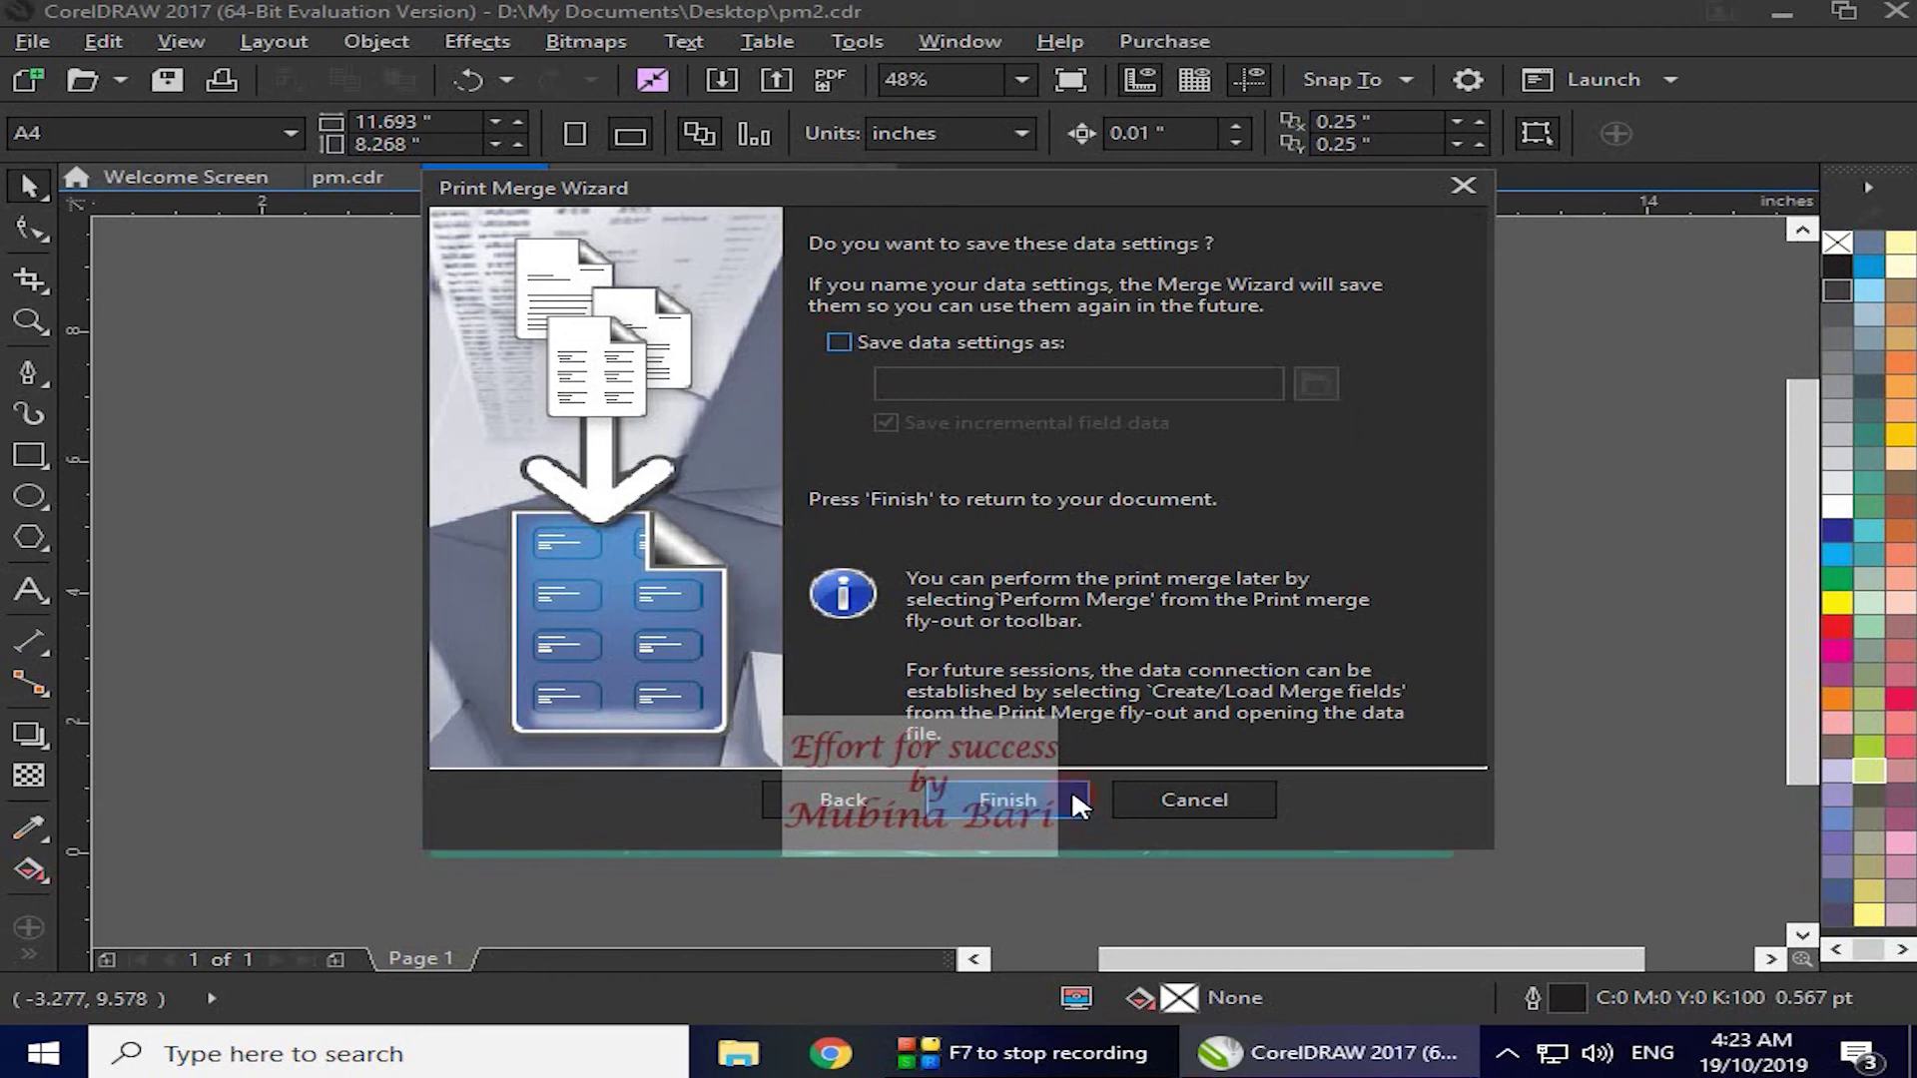
left_click(1041, 799)
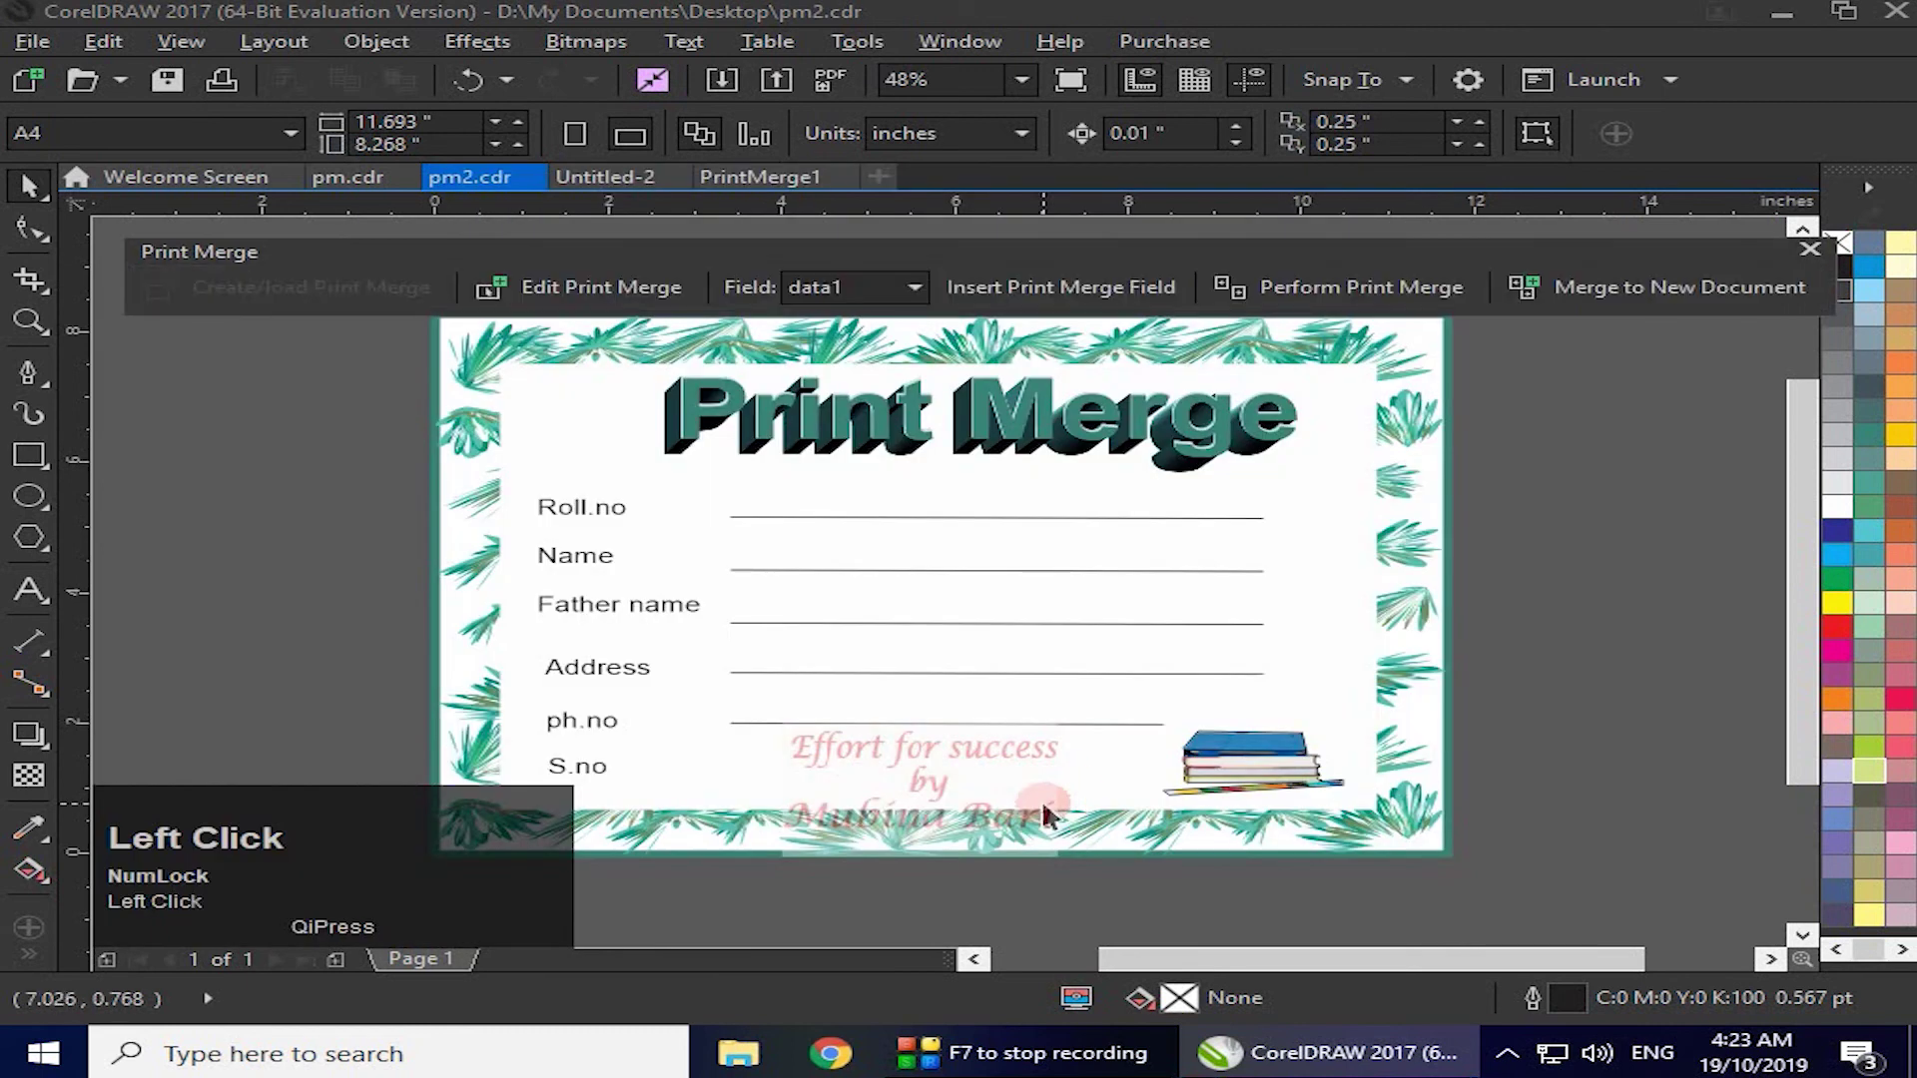
- Reopen the print merge for editing and add a second numeric field named data2
left_click(877, 288)
left_click(680, 756)
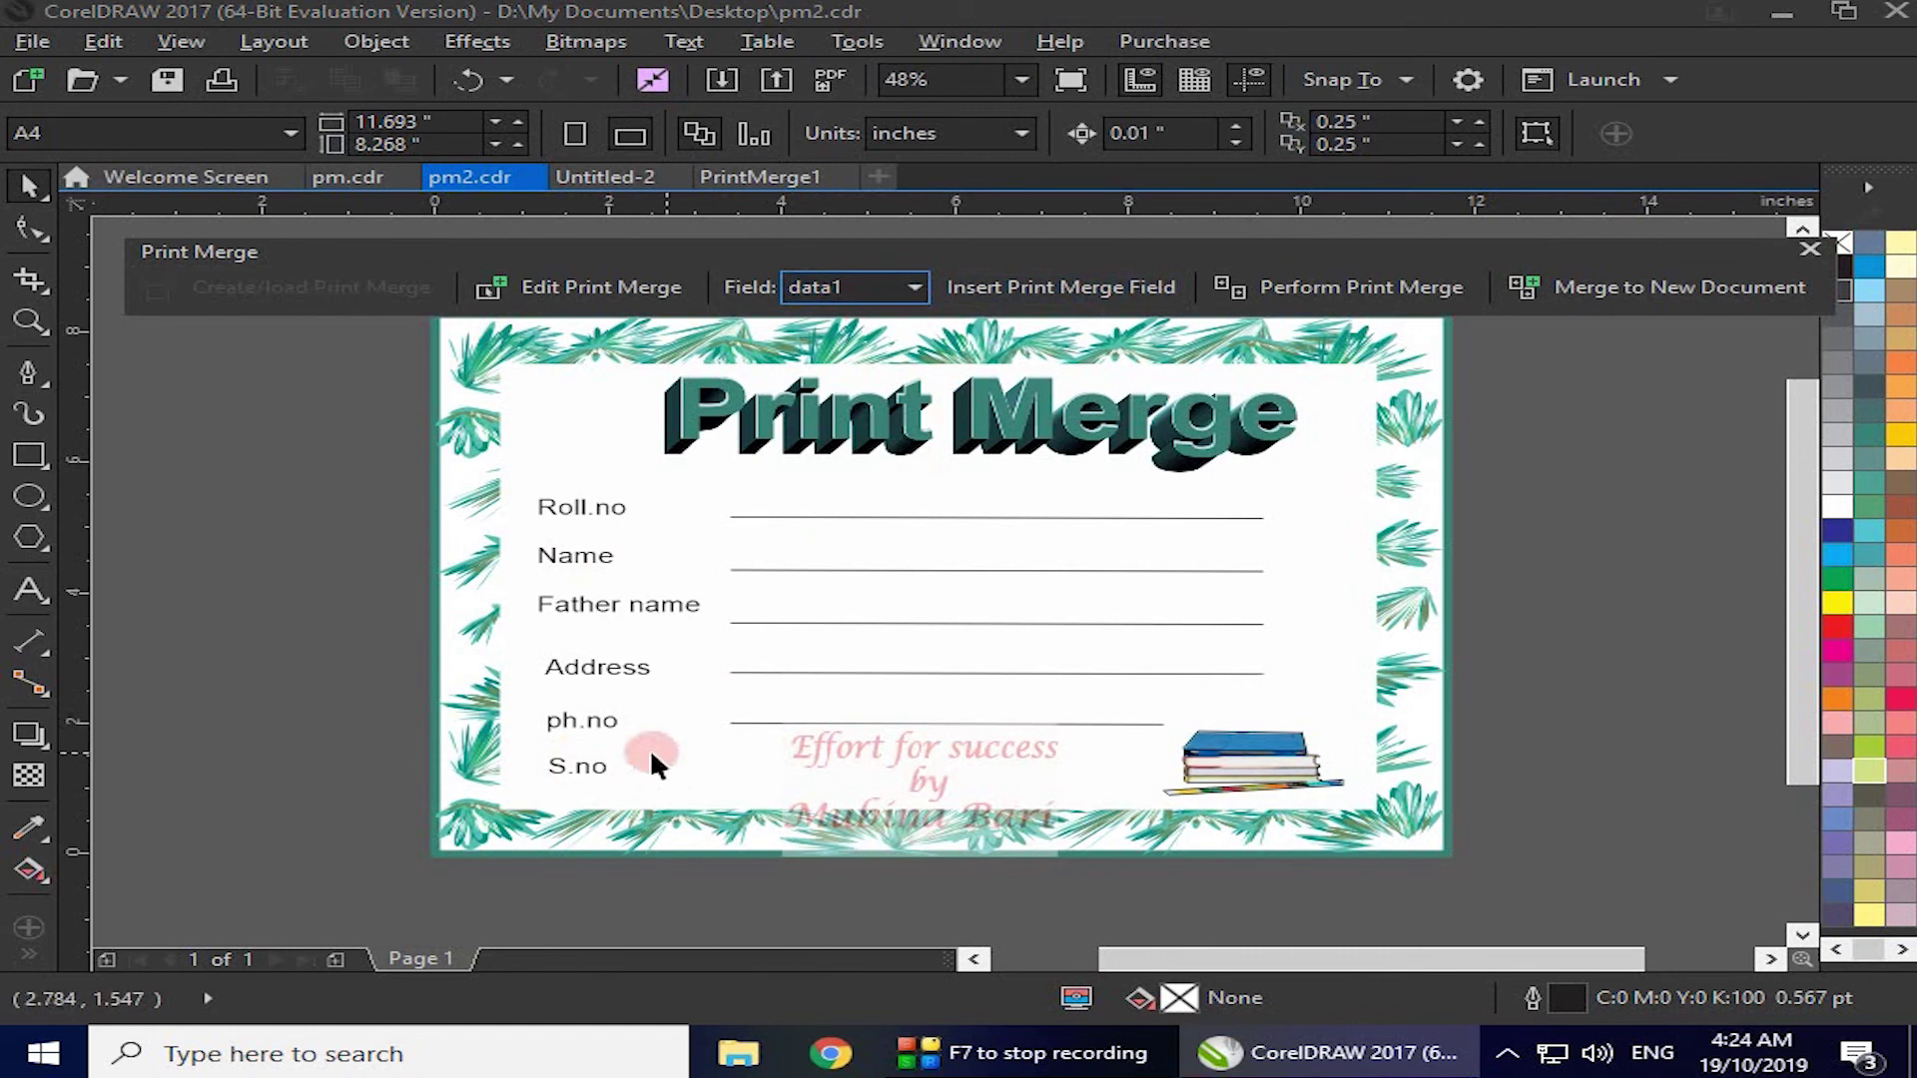
left_click(592, 483)
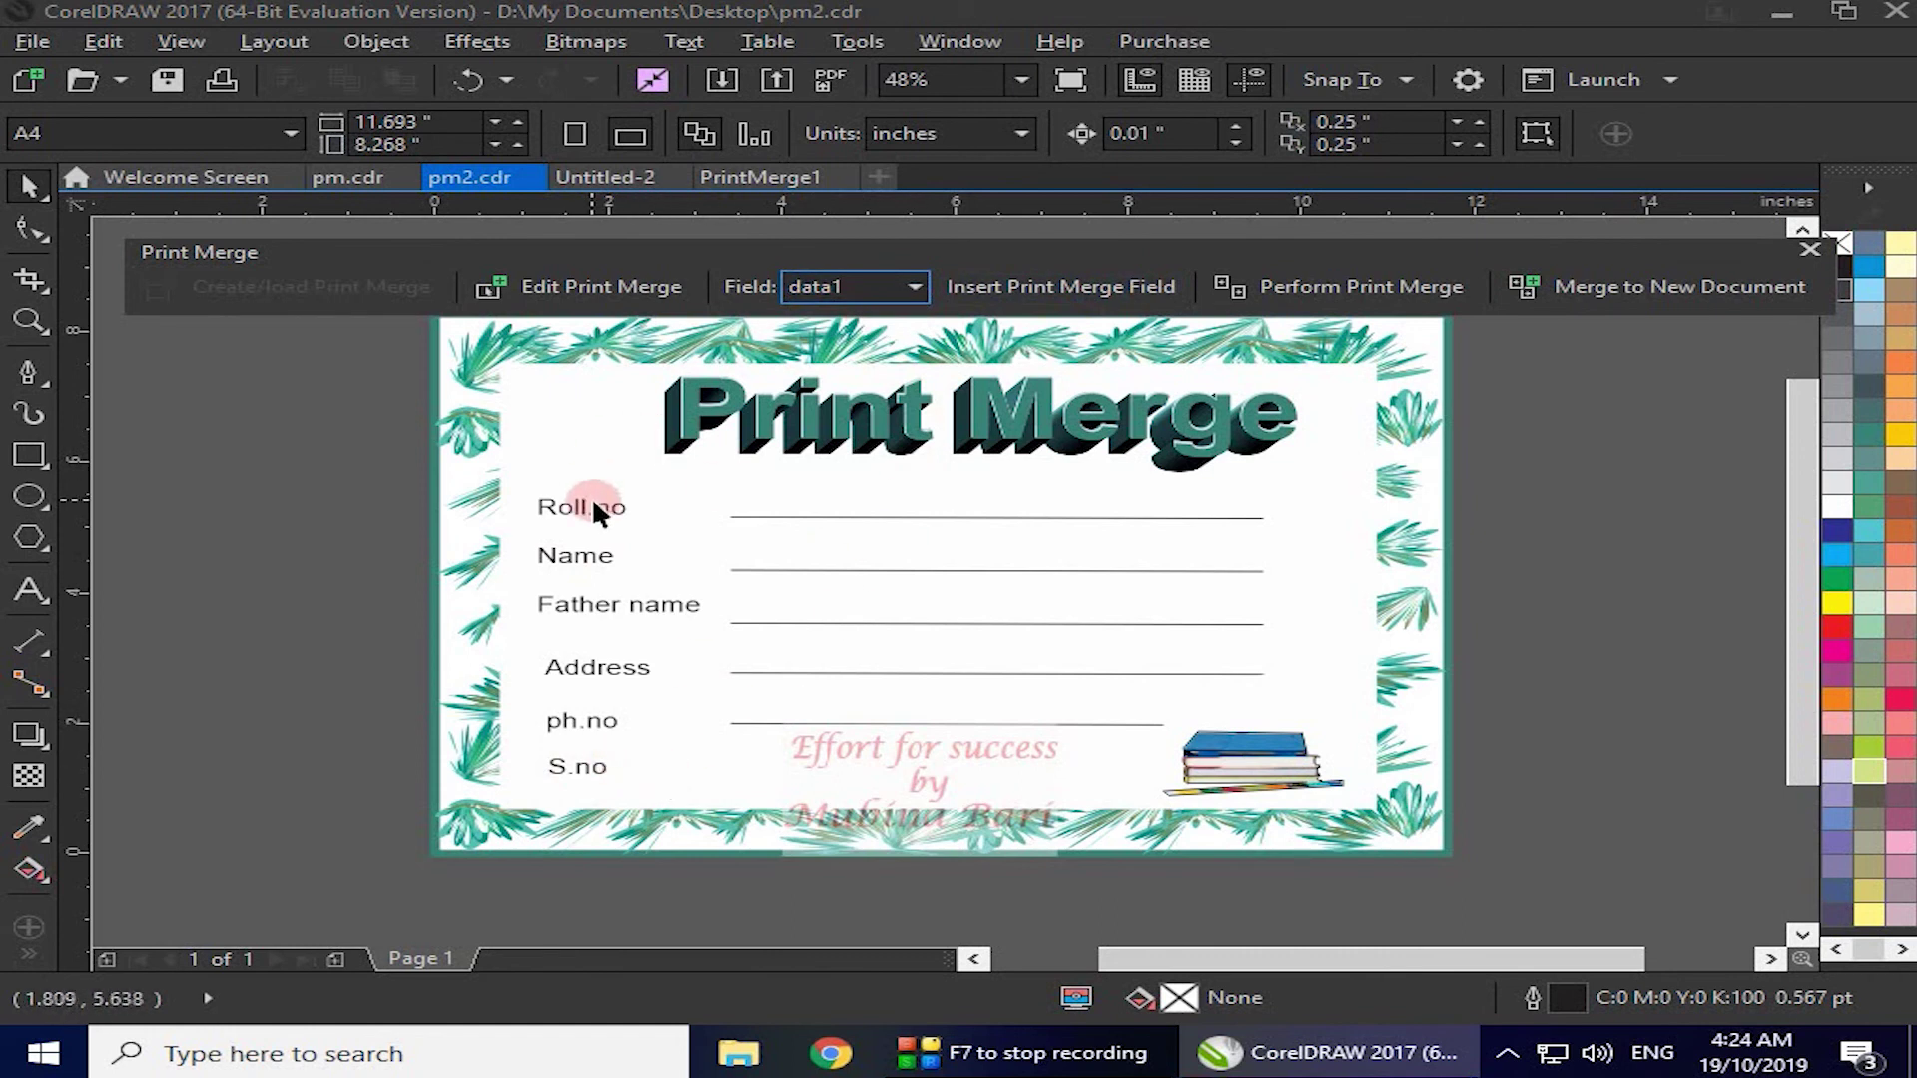
left_click(611, 297)
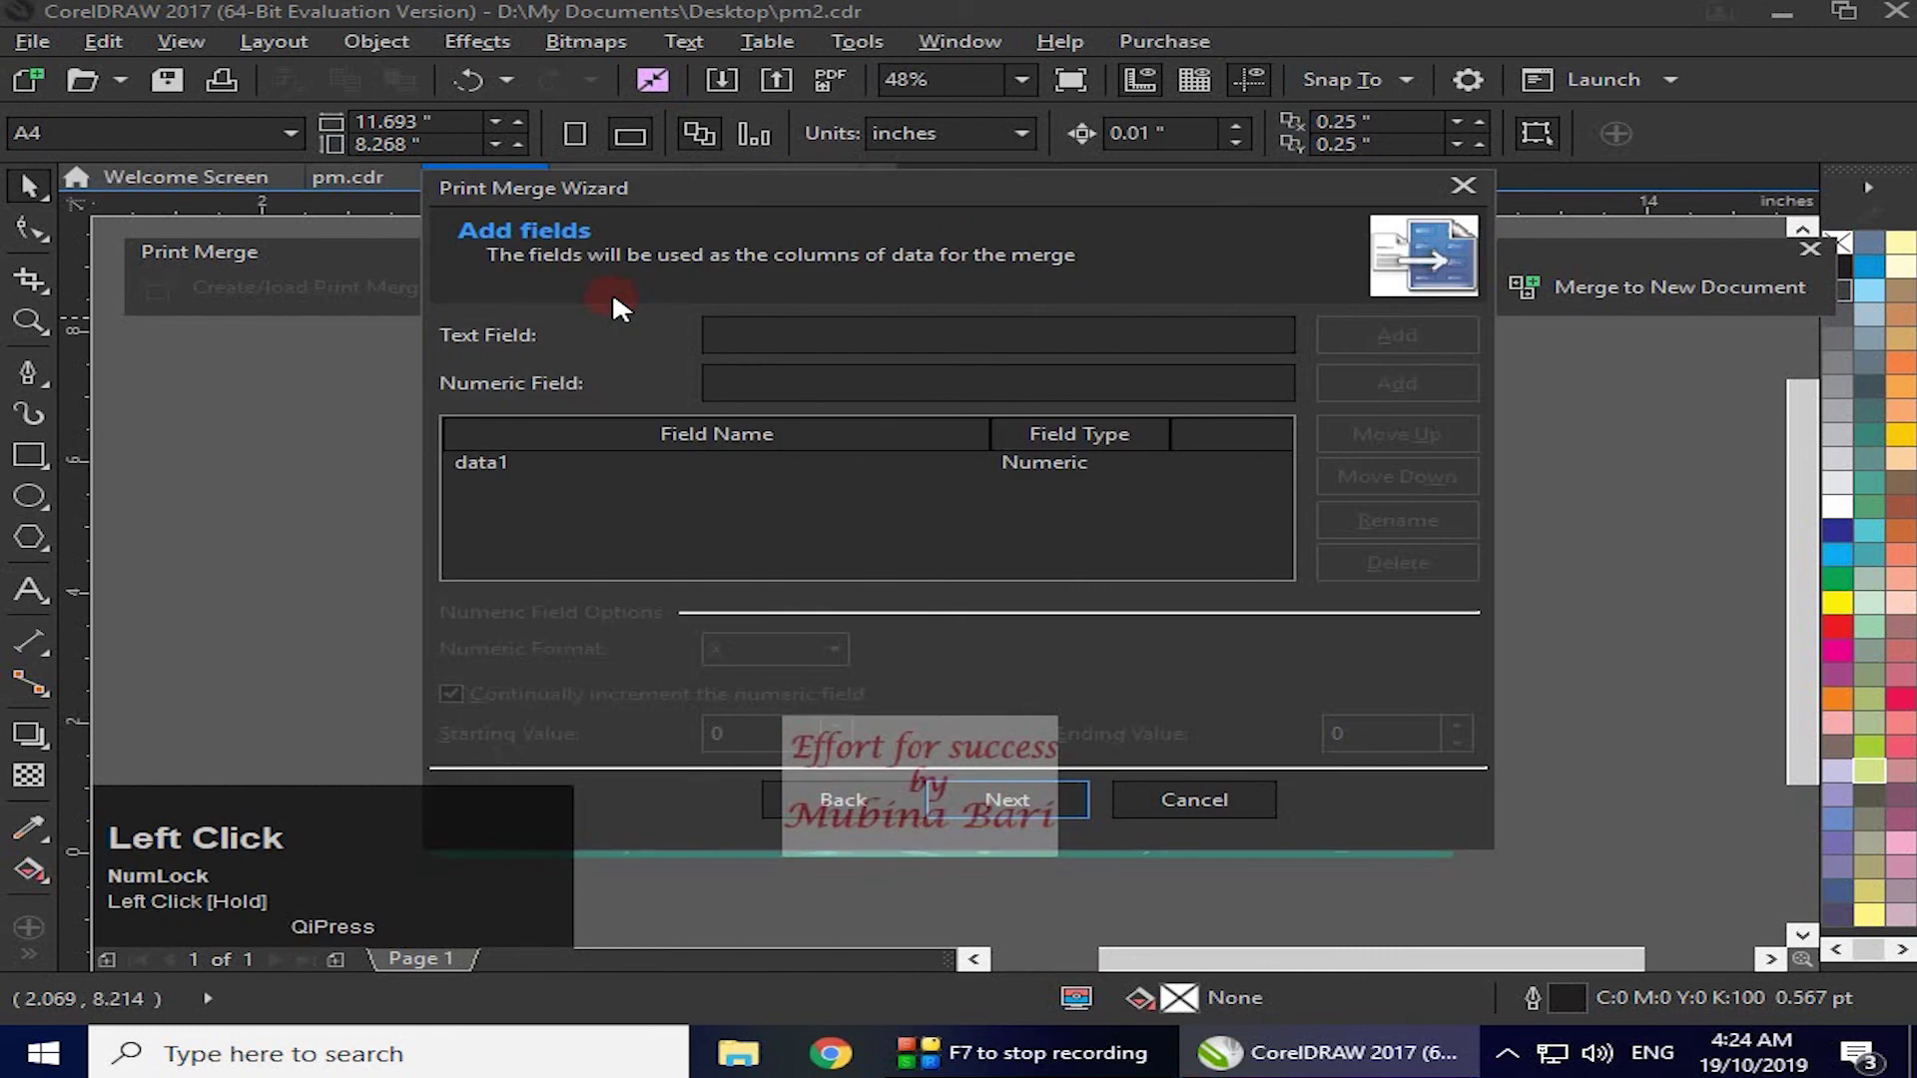
left_click(719, 379)
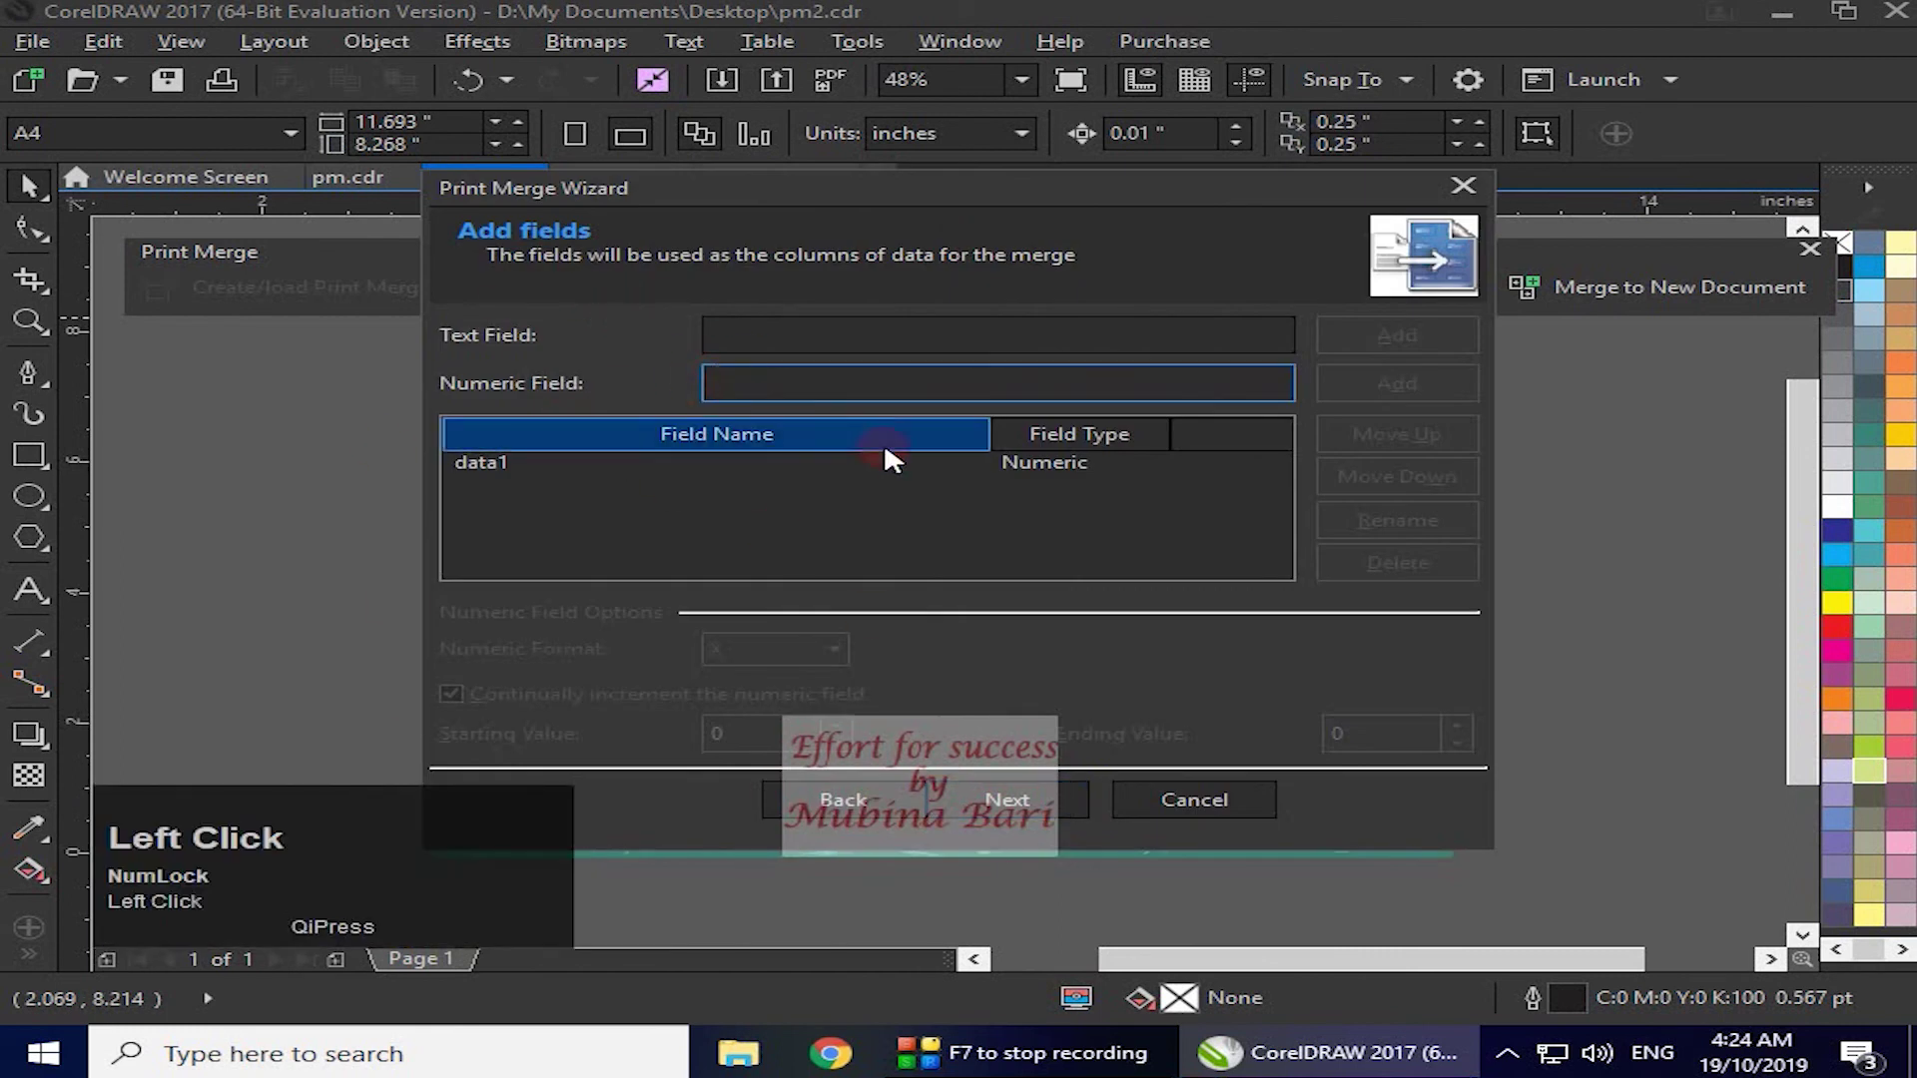
type("data2")
left_click(1465, 387)
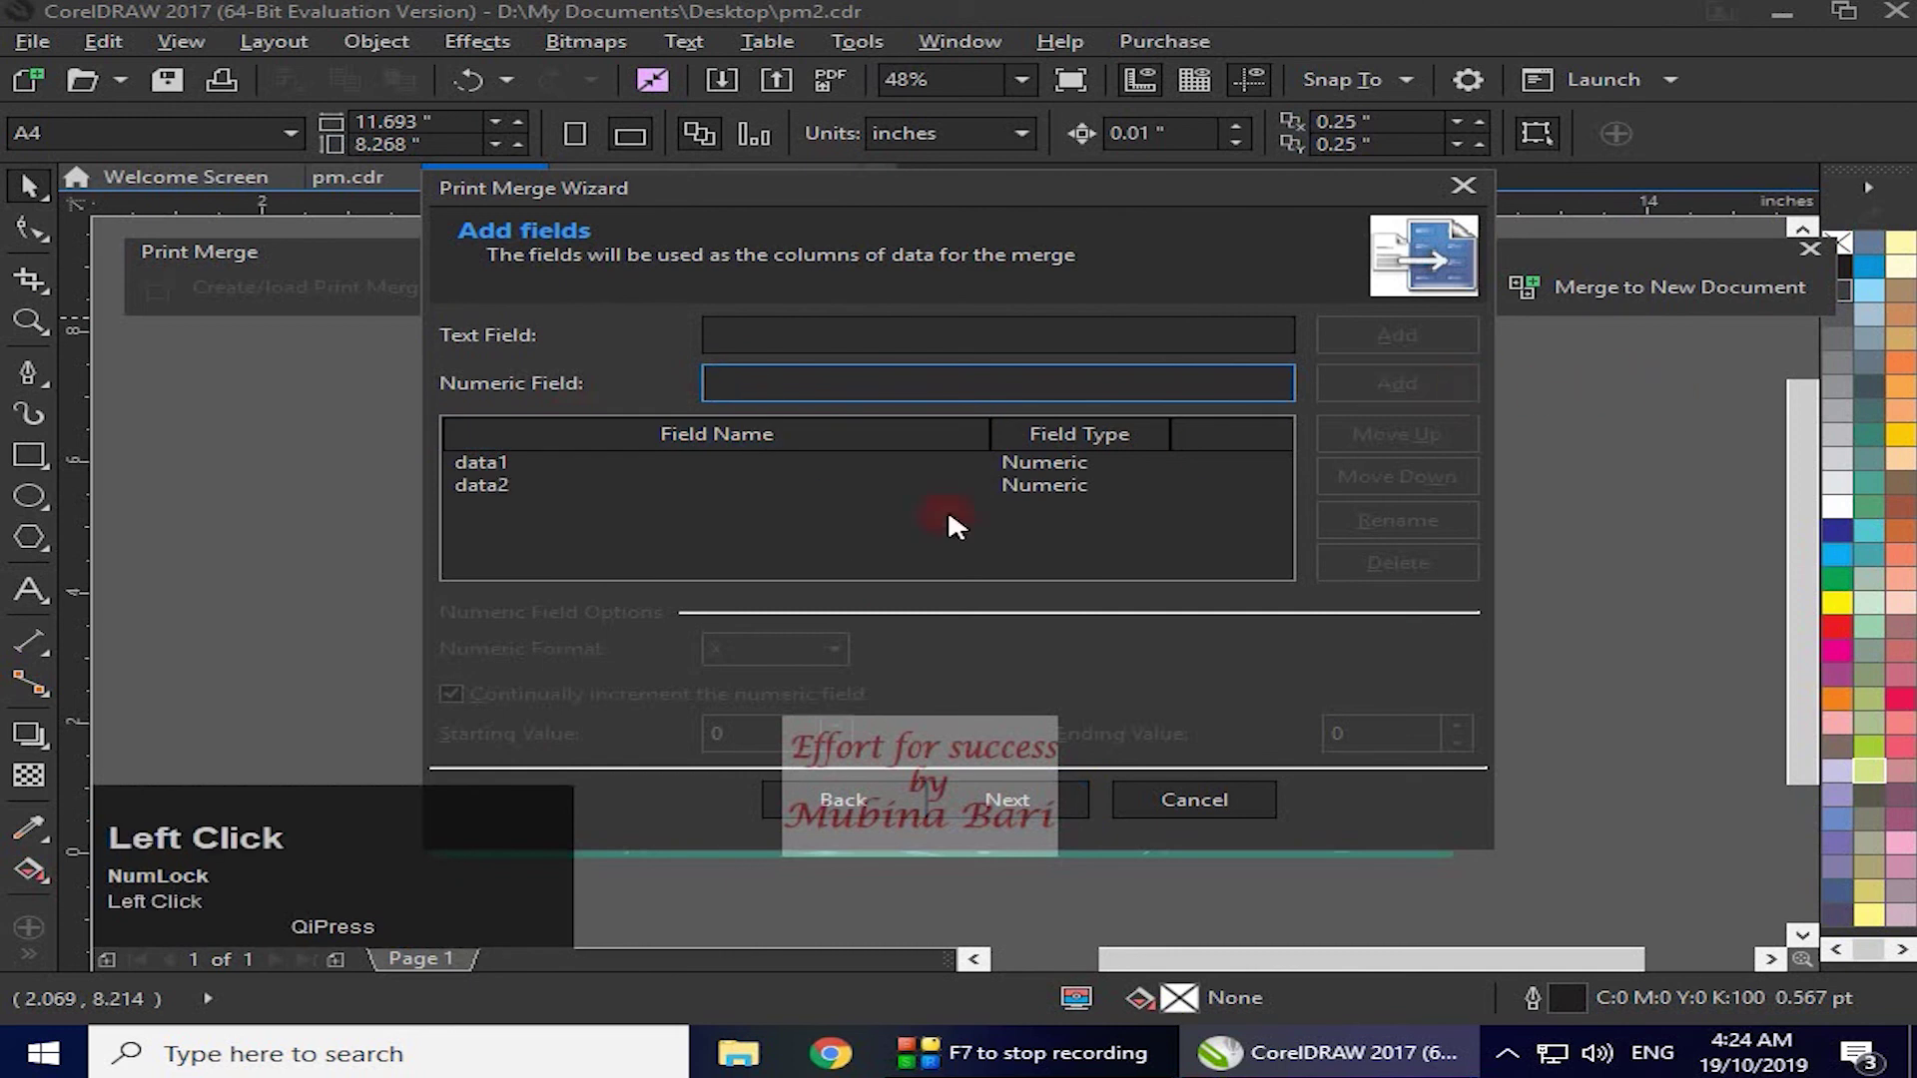
- Turn off continuous incrementing for data2 and set its starting value to 101 and ending value to 1010
left_click(1040, 481)
key("0")
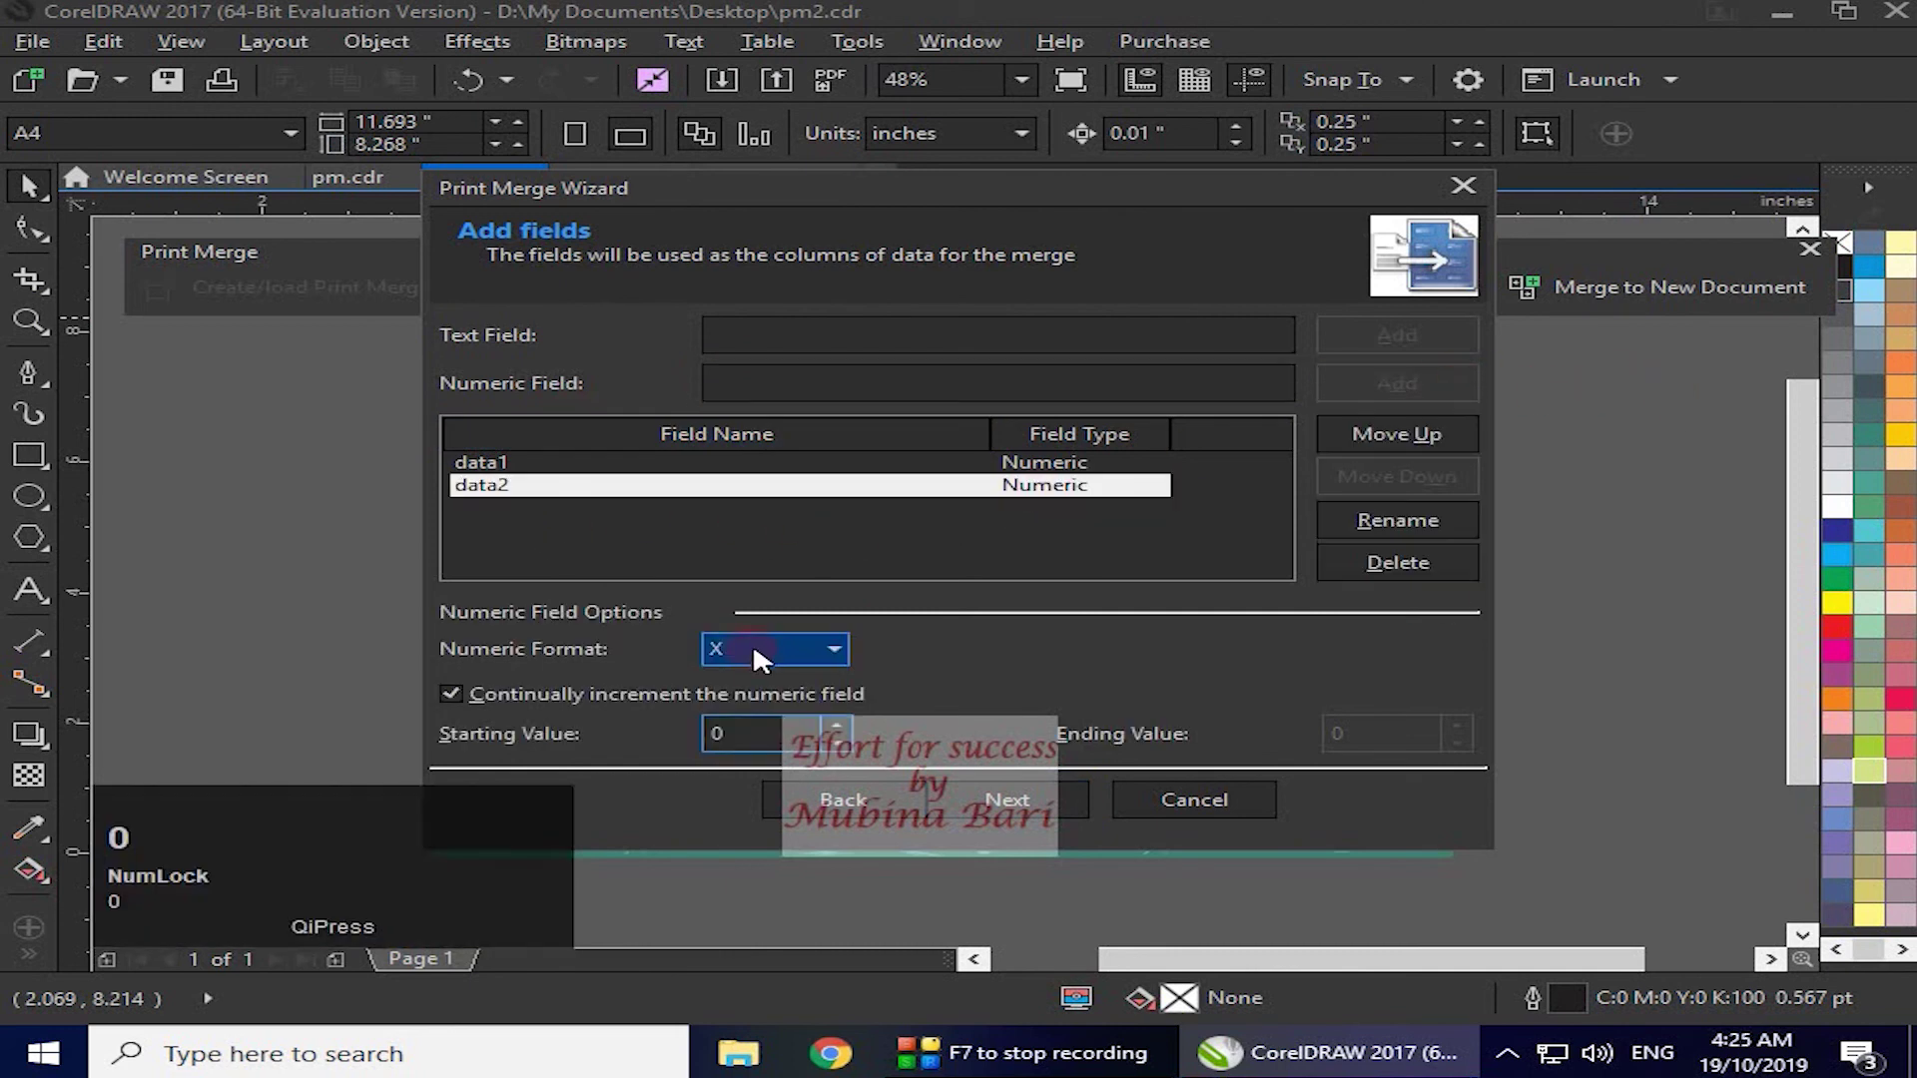
left_click(451, 693)
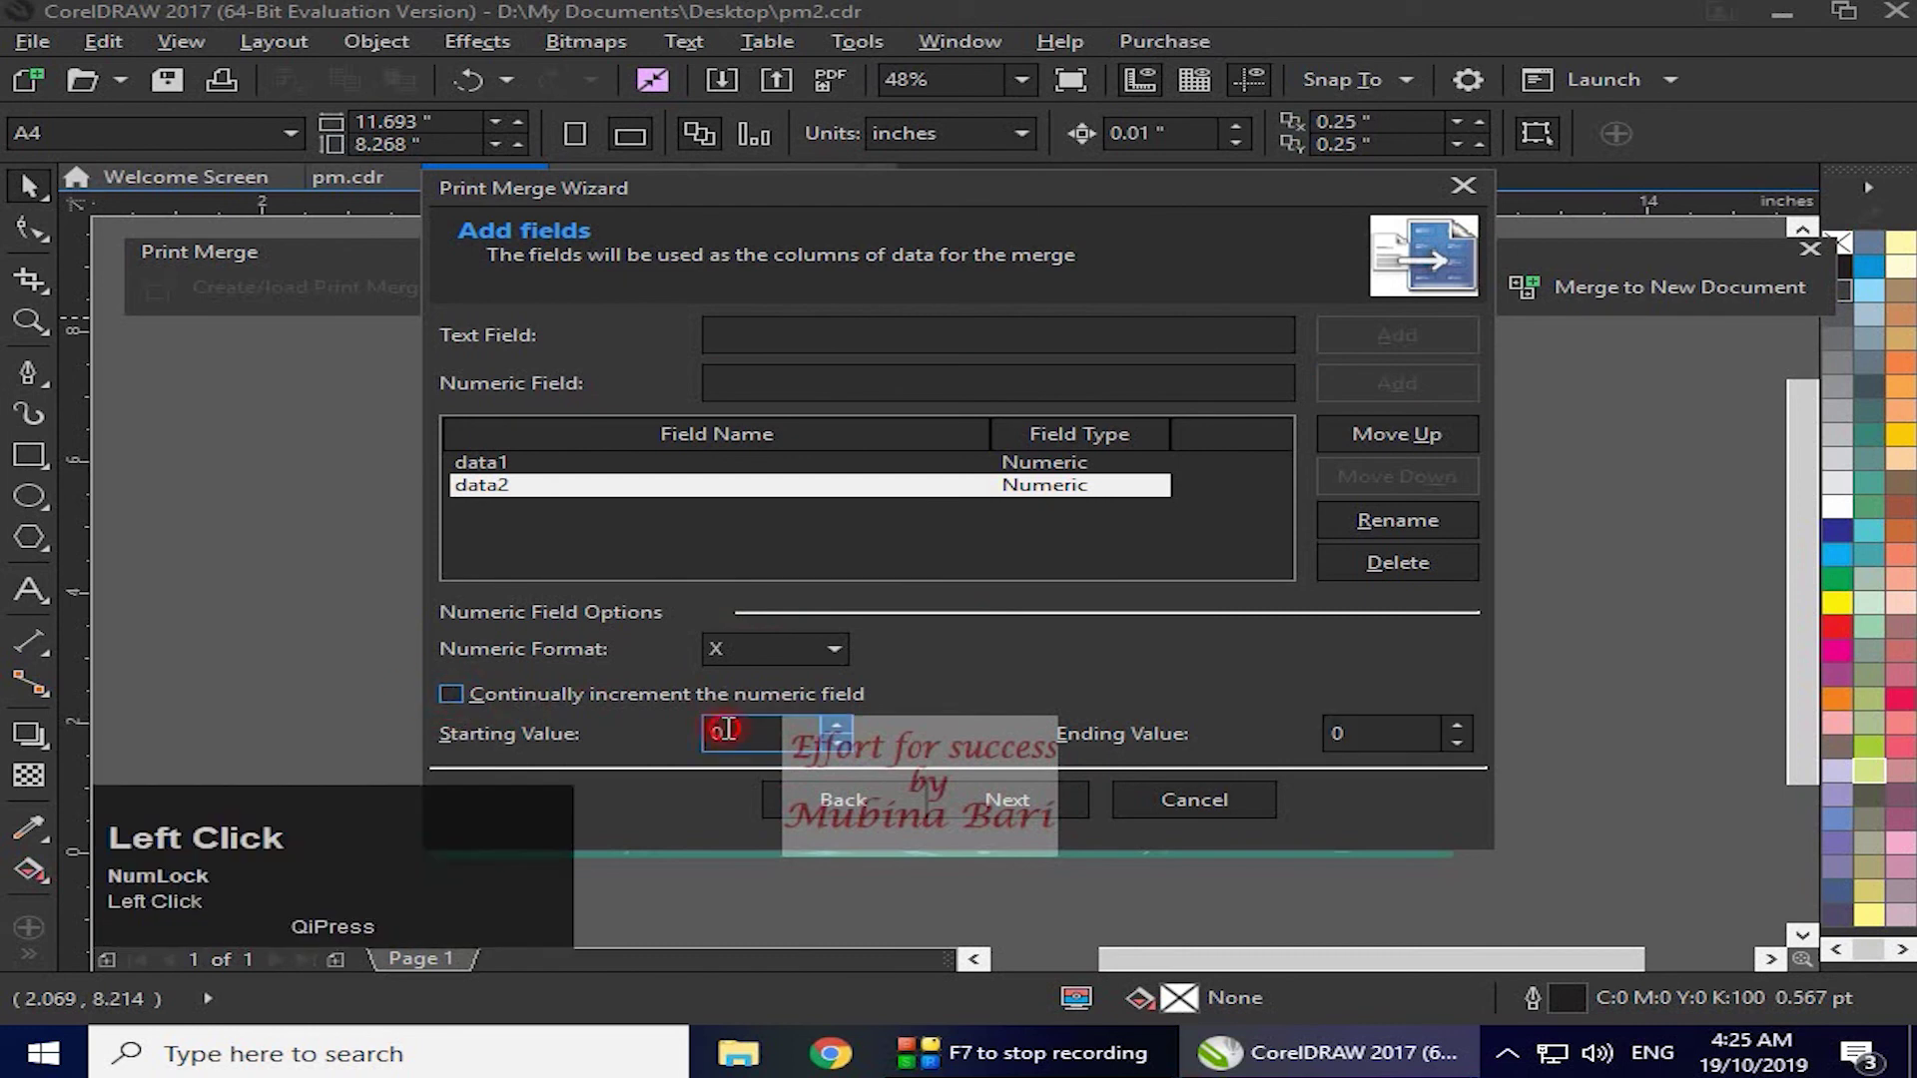
key("BackSpace")
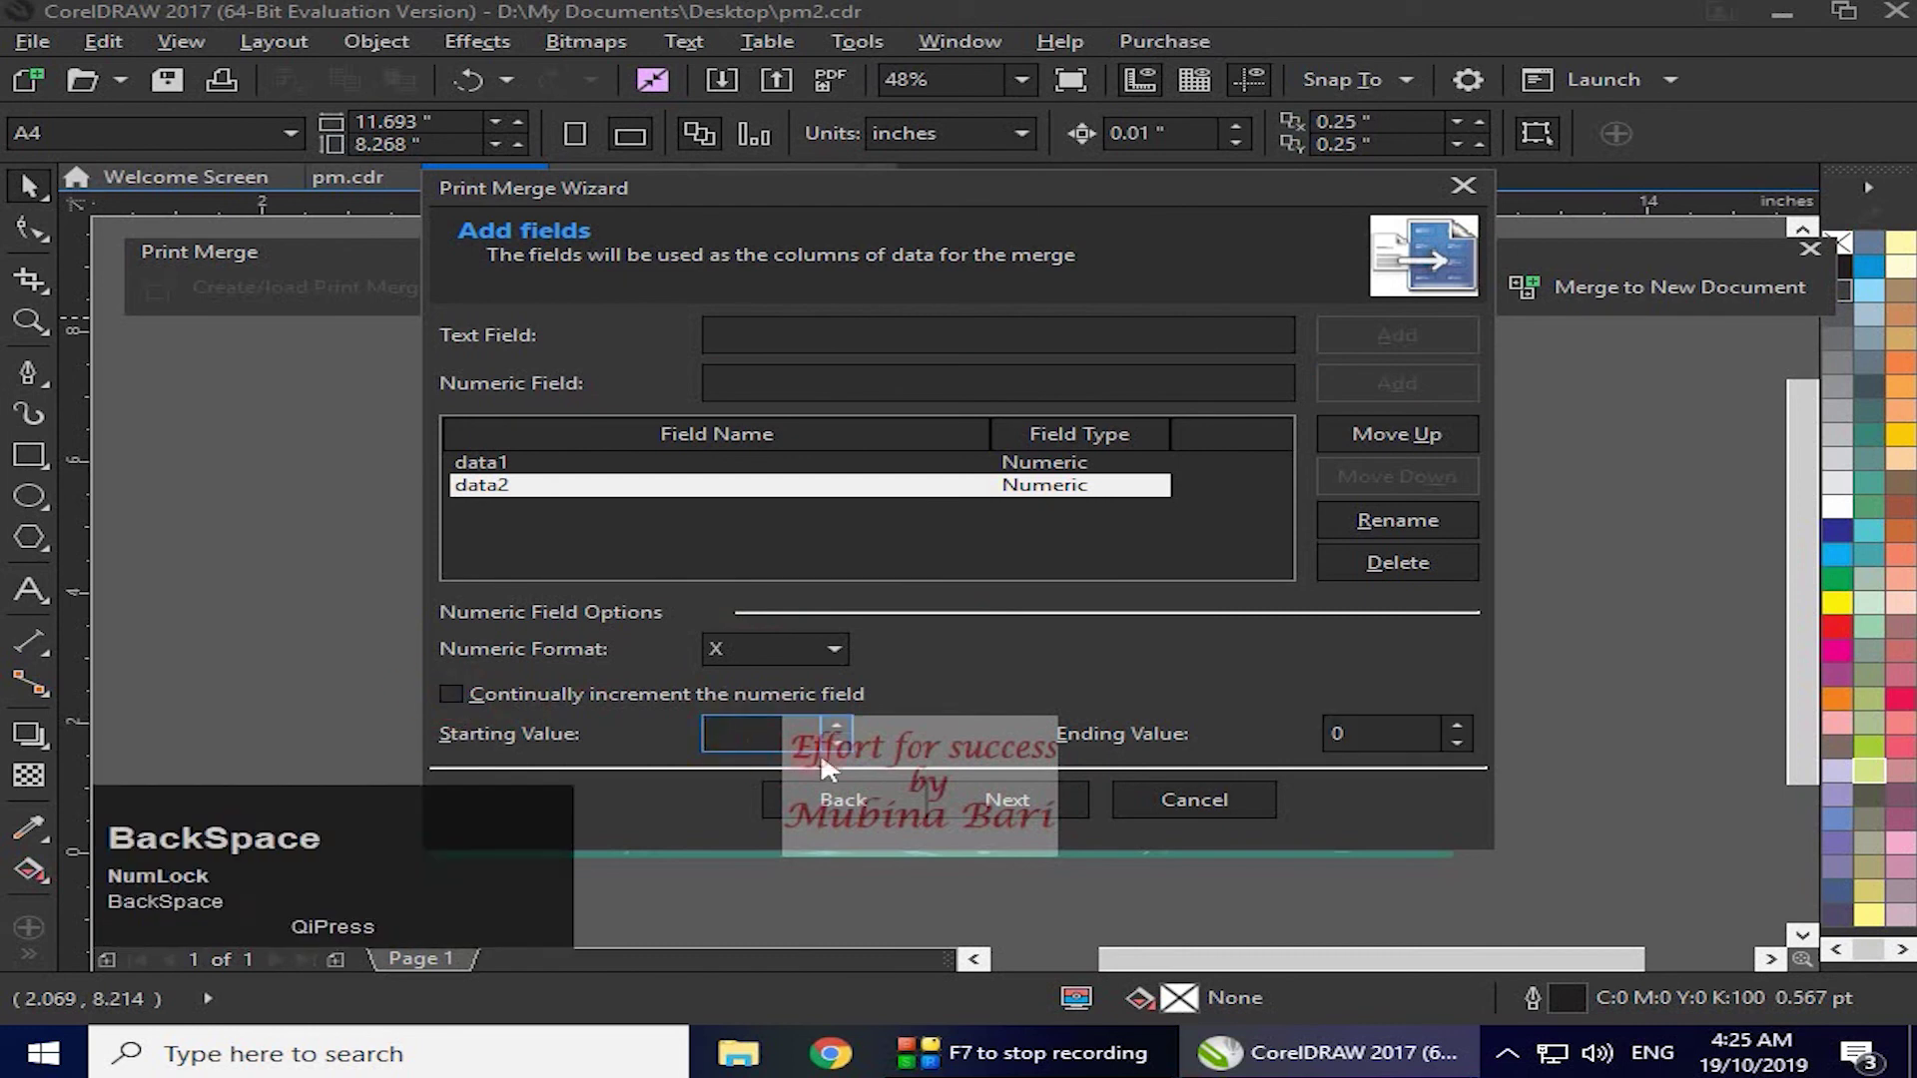
type("101")
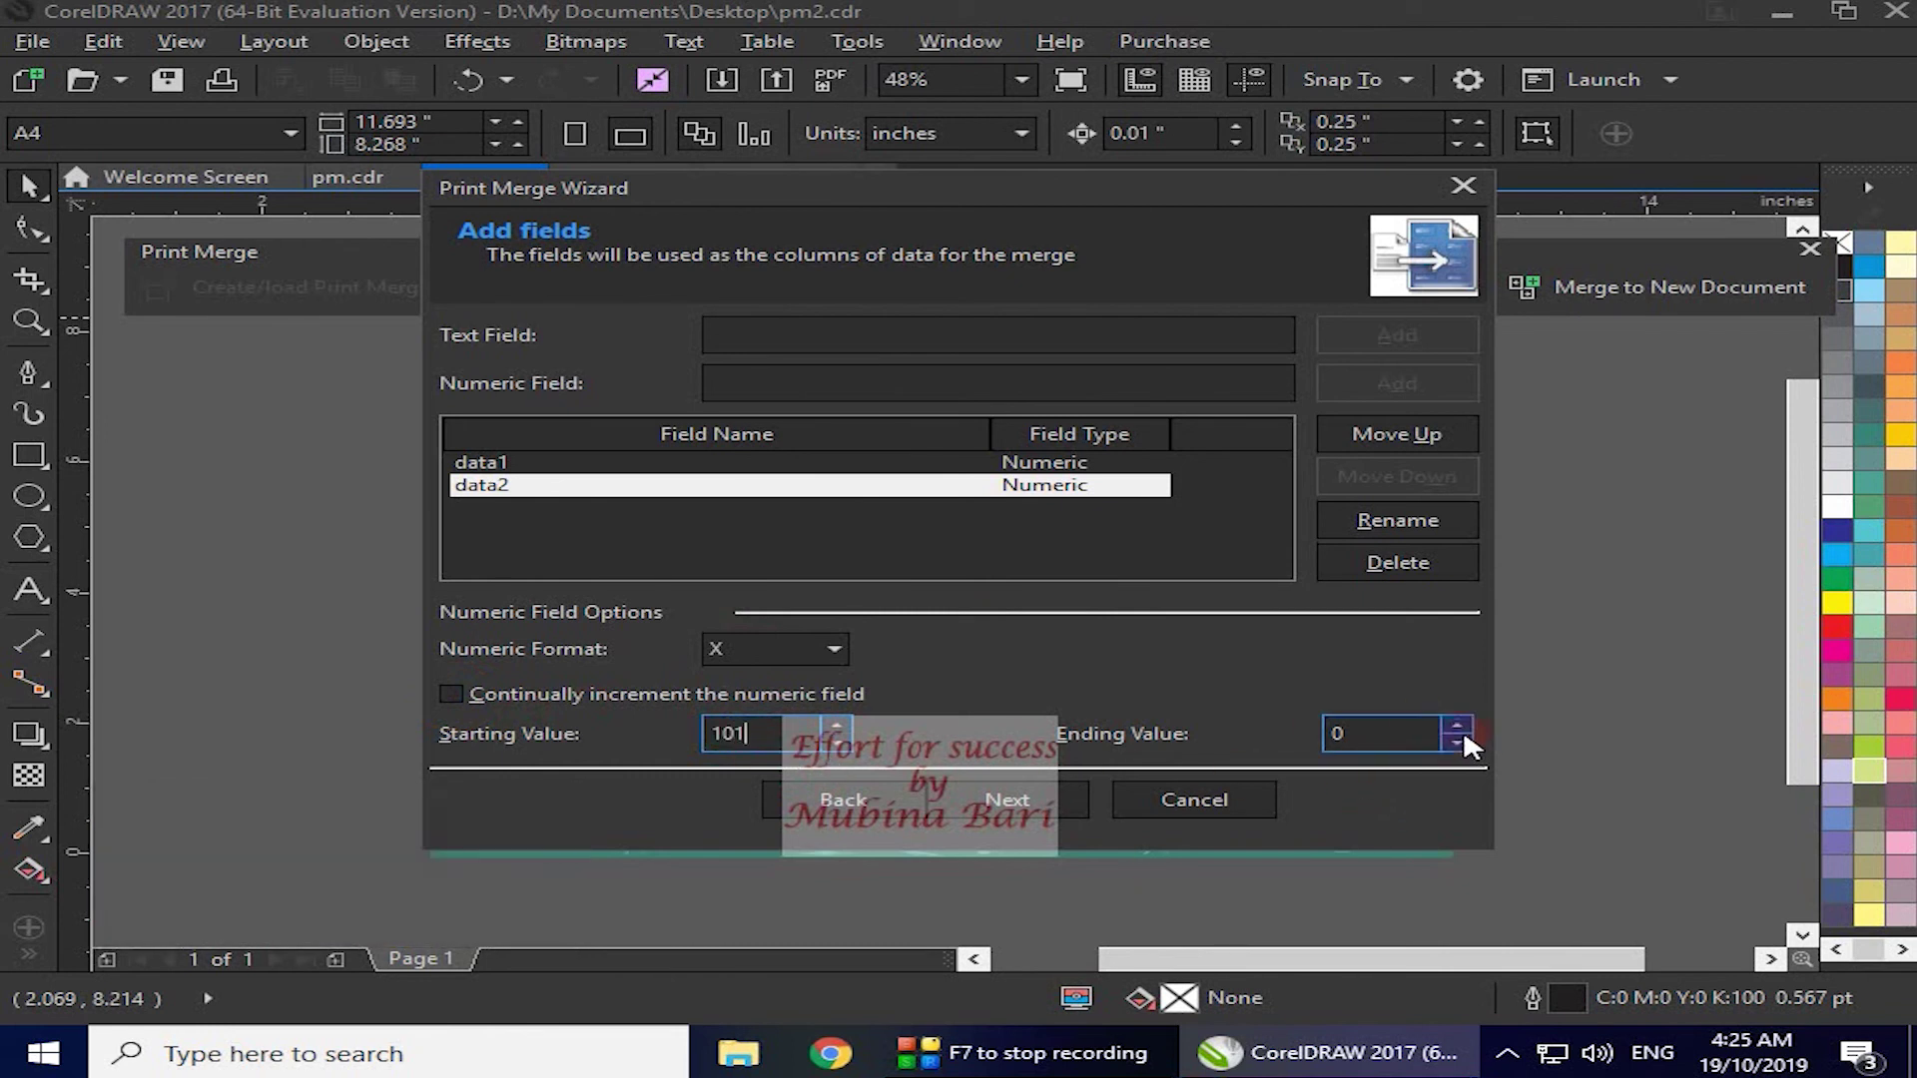
left_click(1358, 734)
type("1,010")
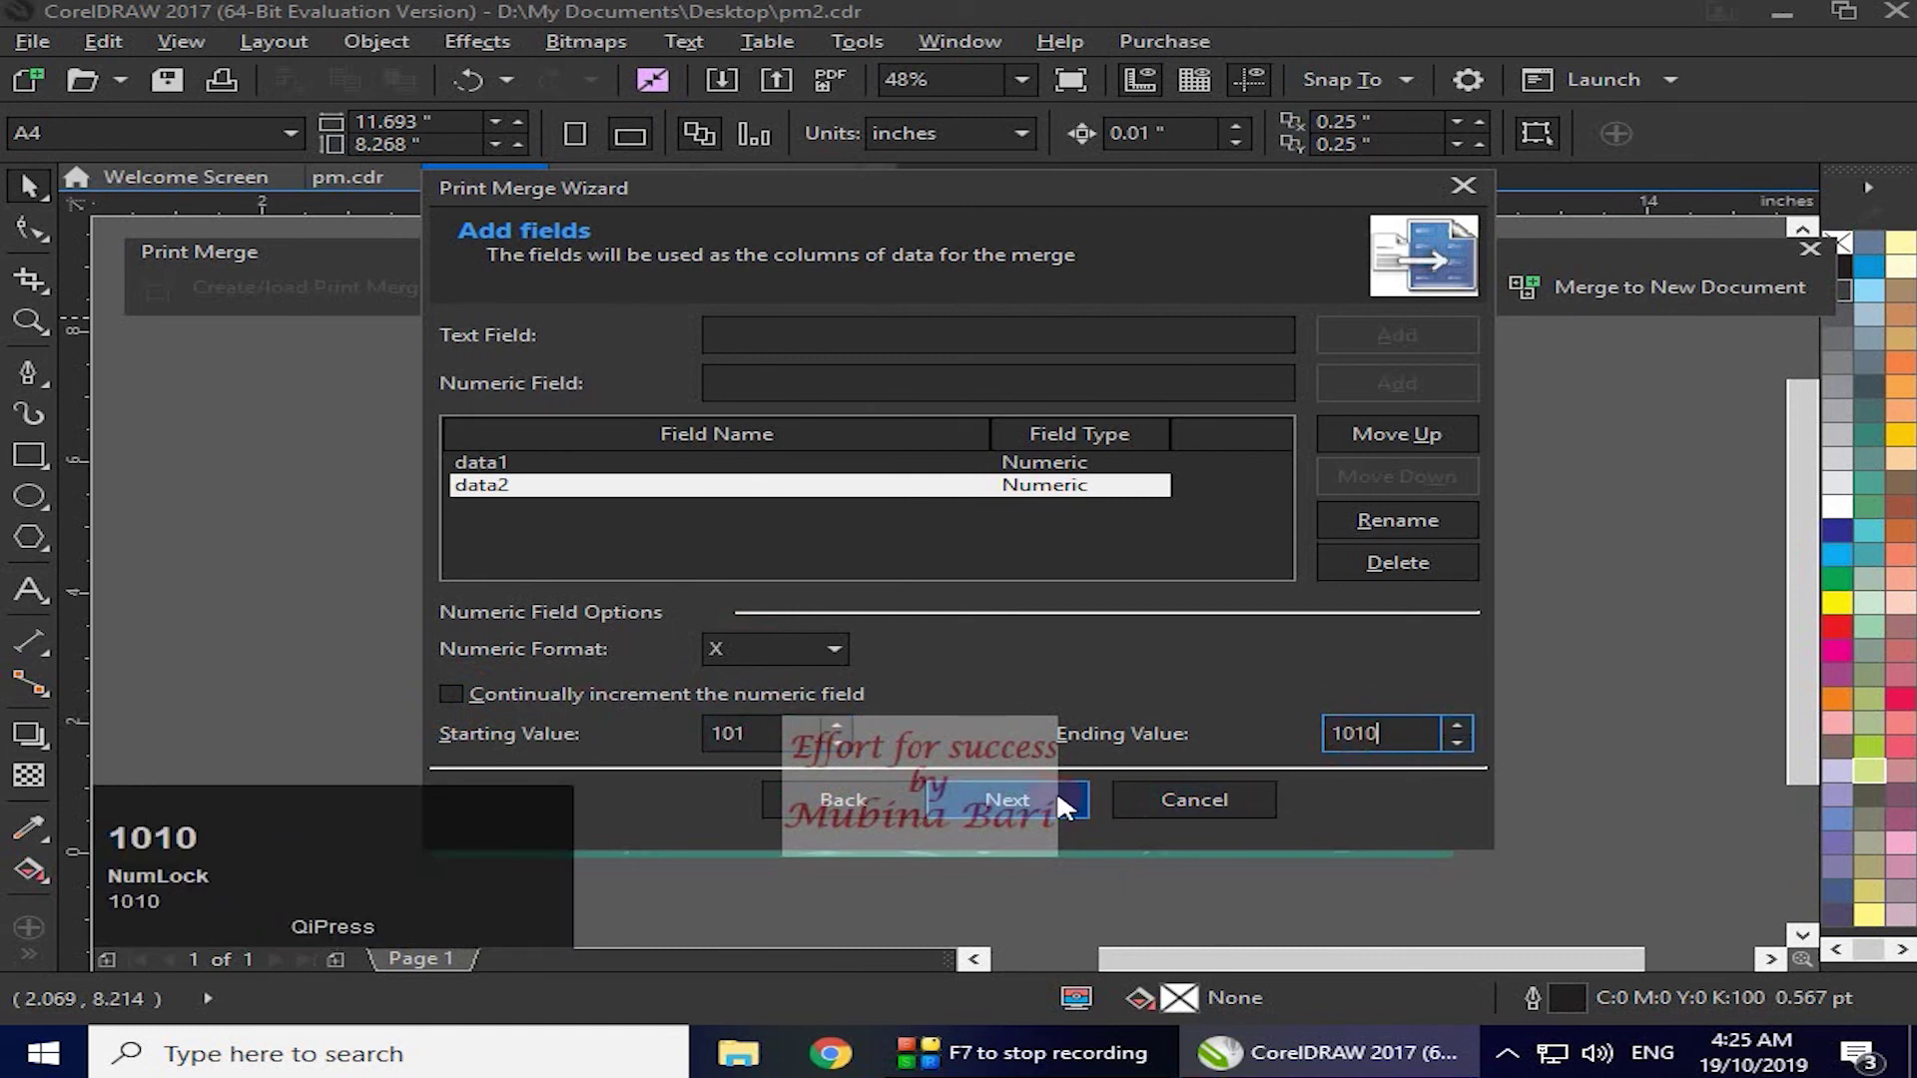
- Accept the generated data1 and data2 records and finish the print merge edit without saving the data settings
left_click(1064, 804)
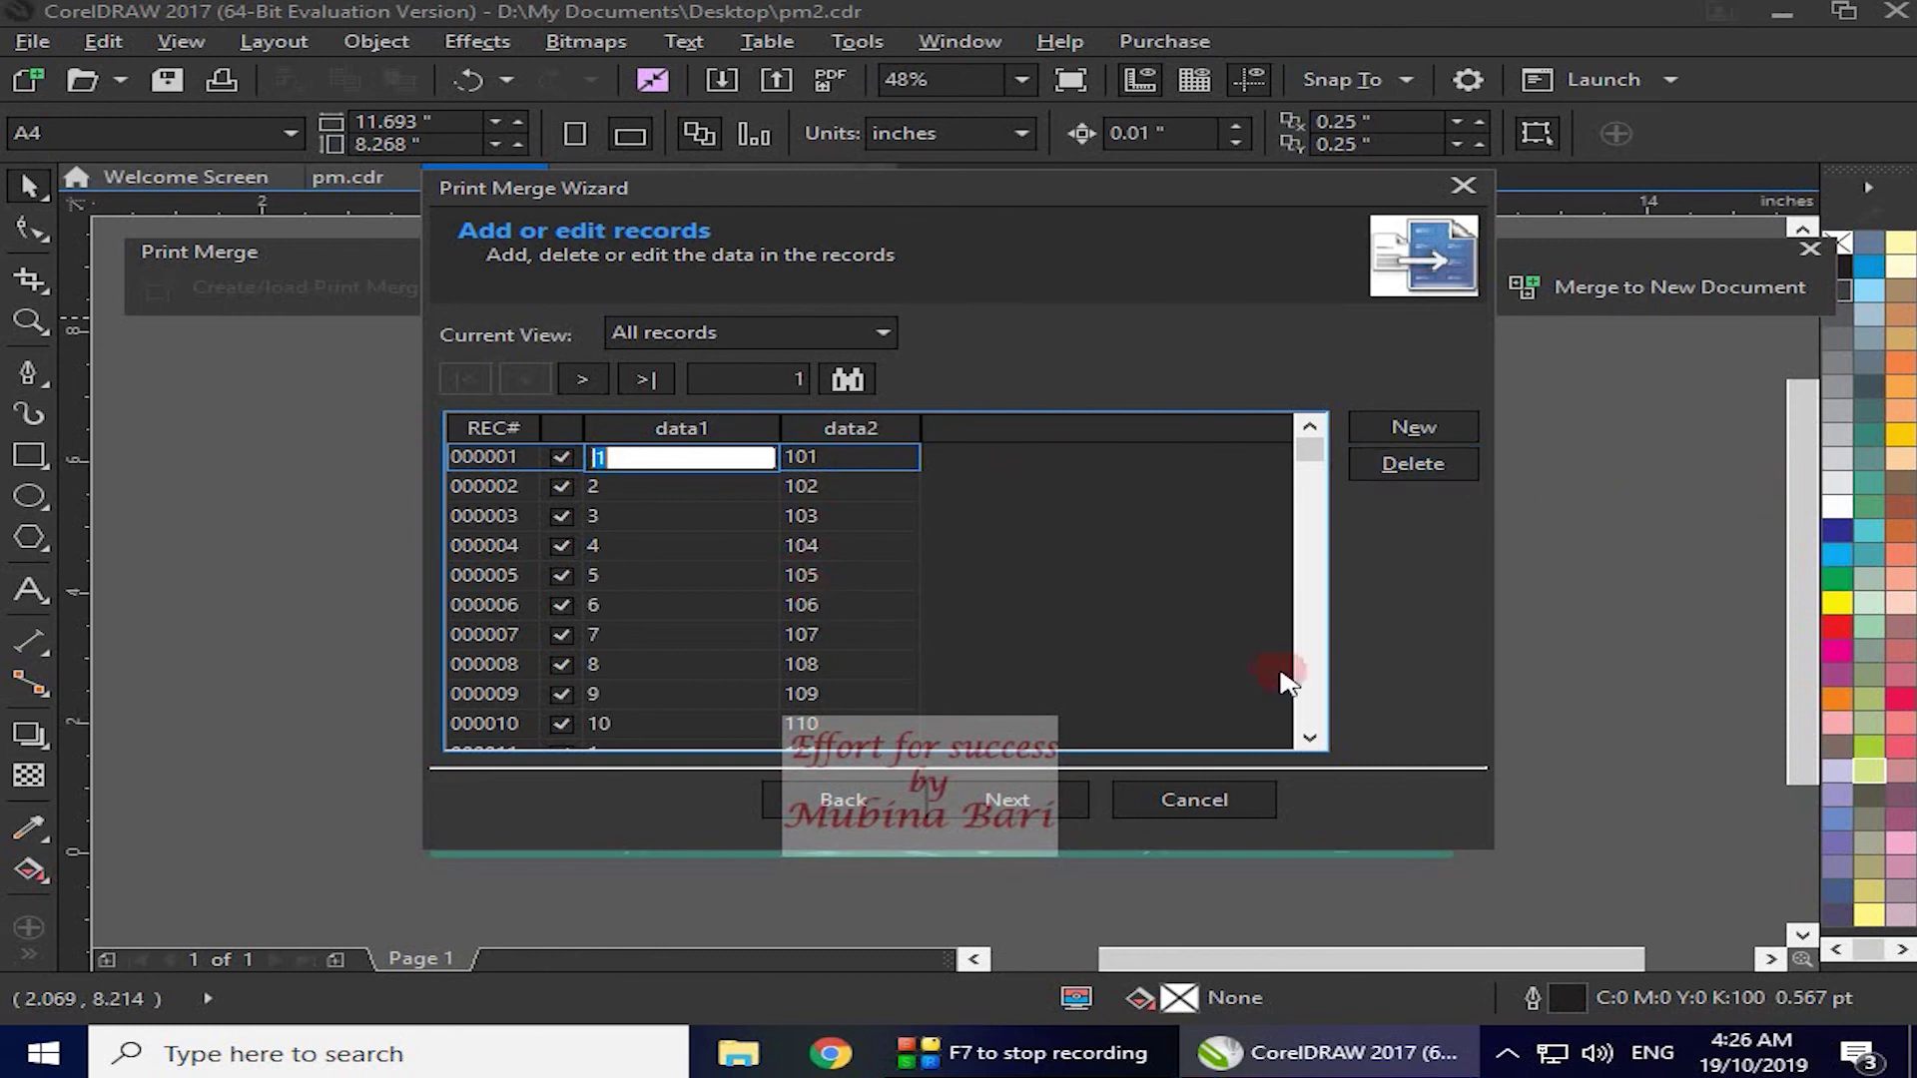
left_click(1038, 811)
left_click(1009, 800)
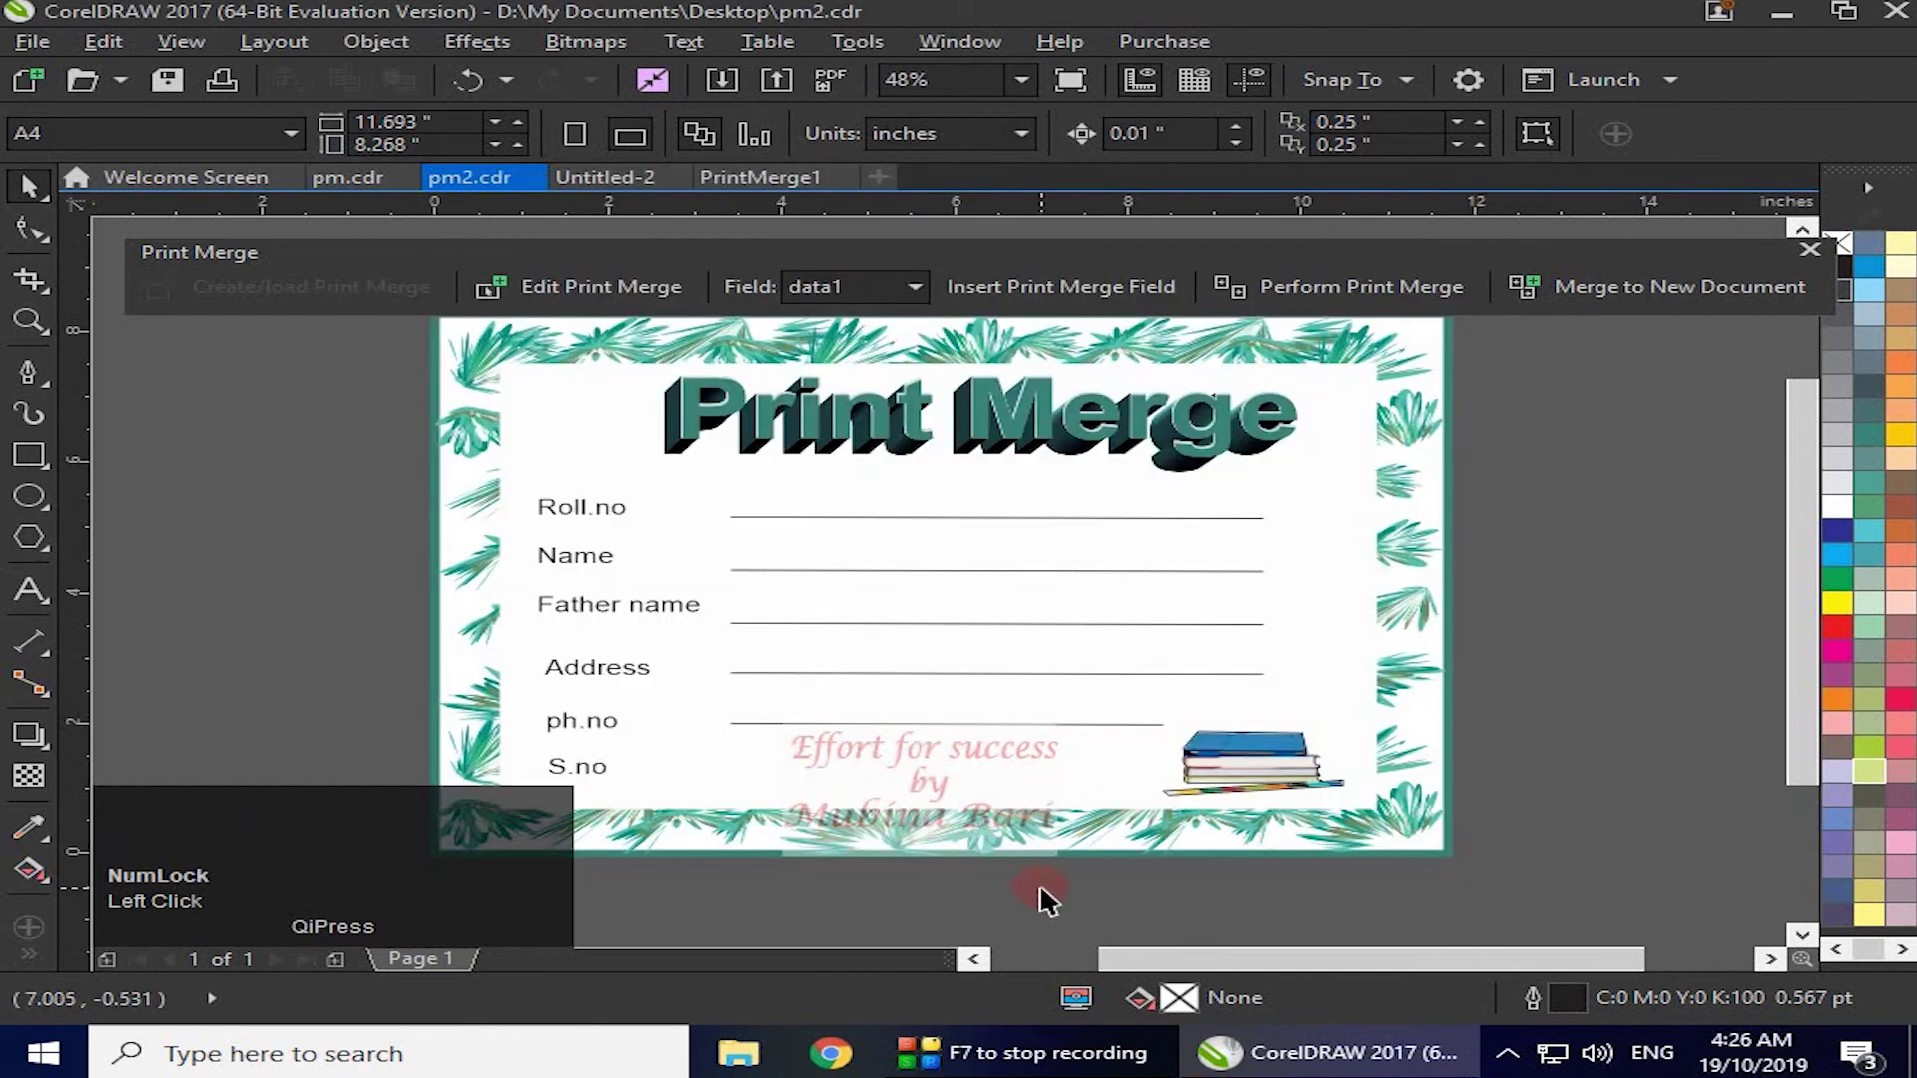
- Insert the data1 print merge field and position it beside the S.no label
left_click(789, 290)
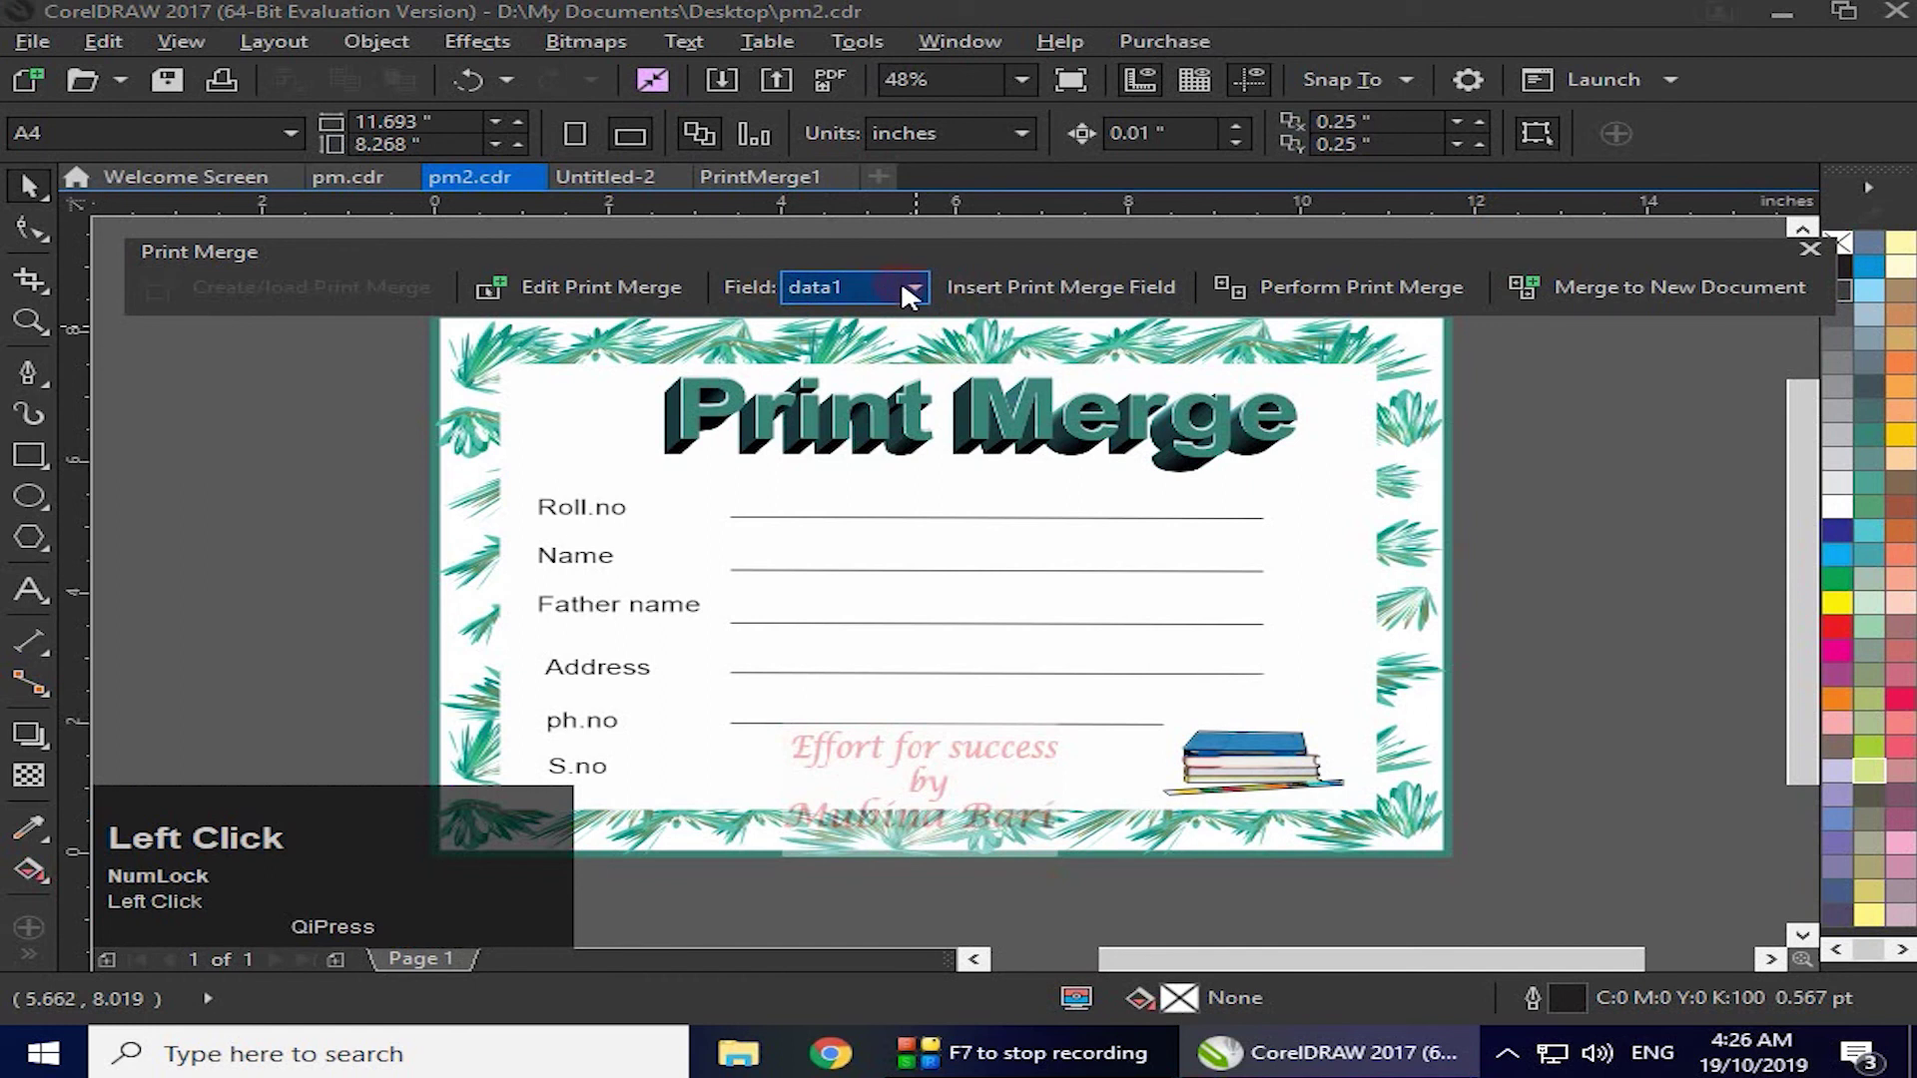
left_click_drag(897, 281, 847, 316)
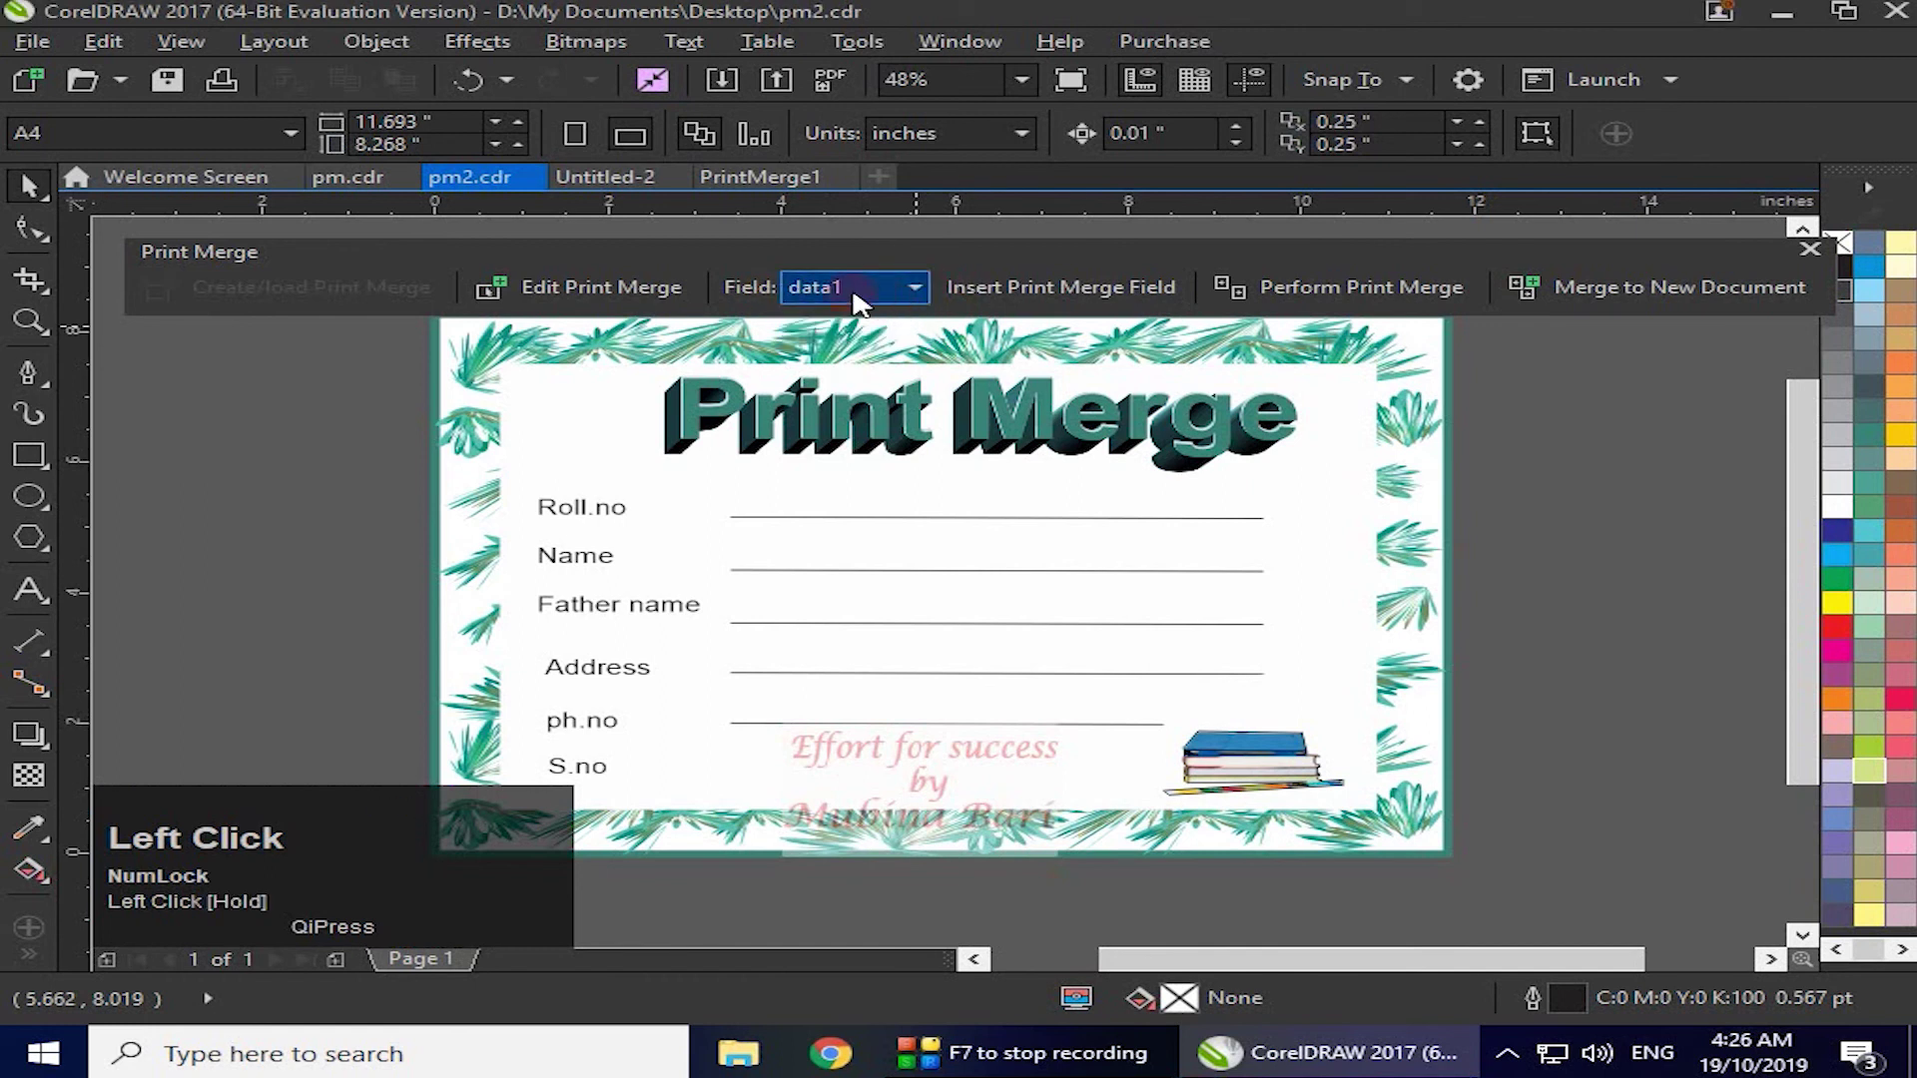
left_click(1109, 288)
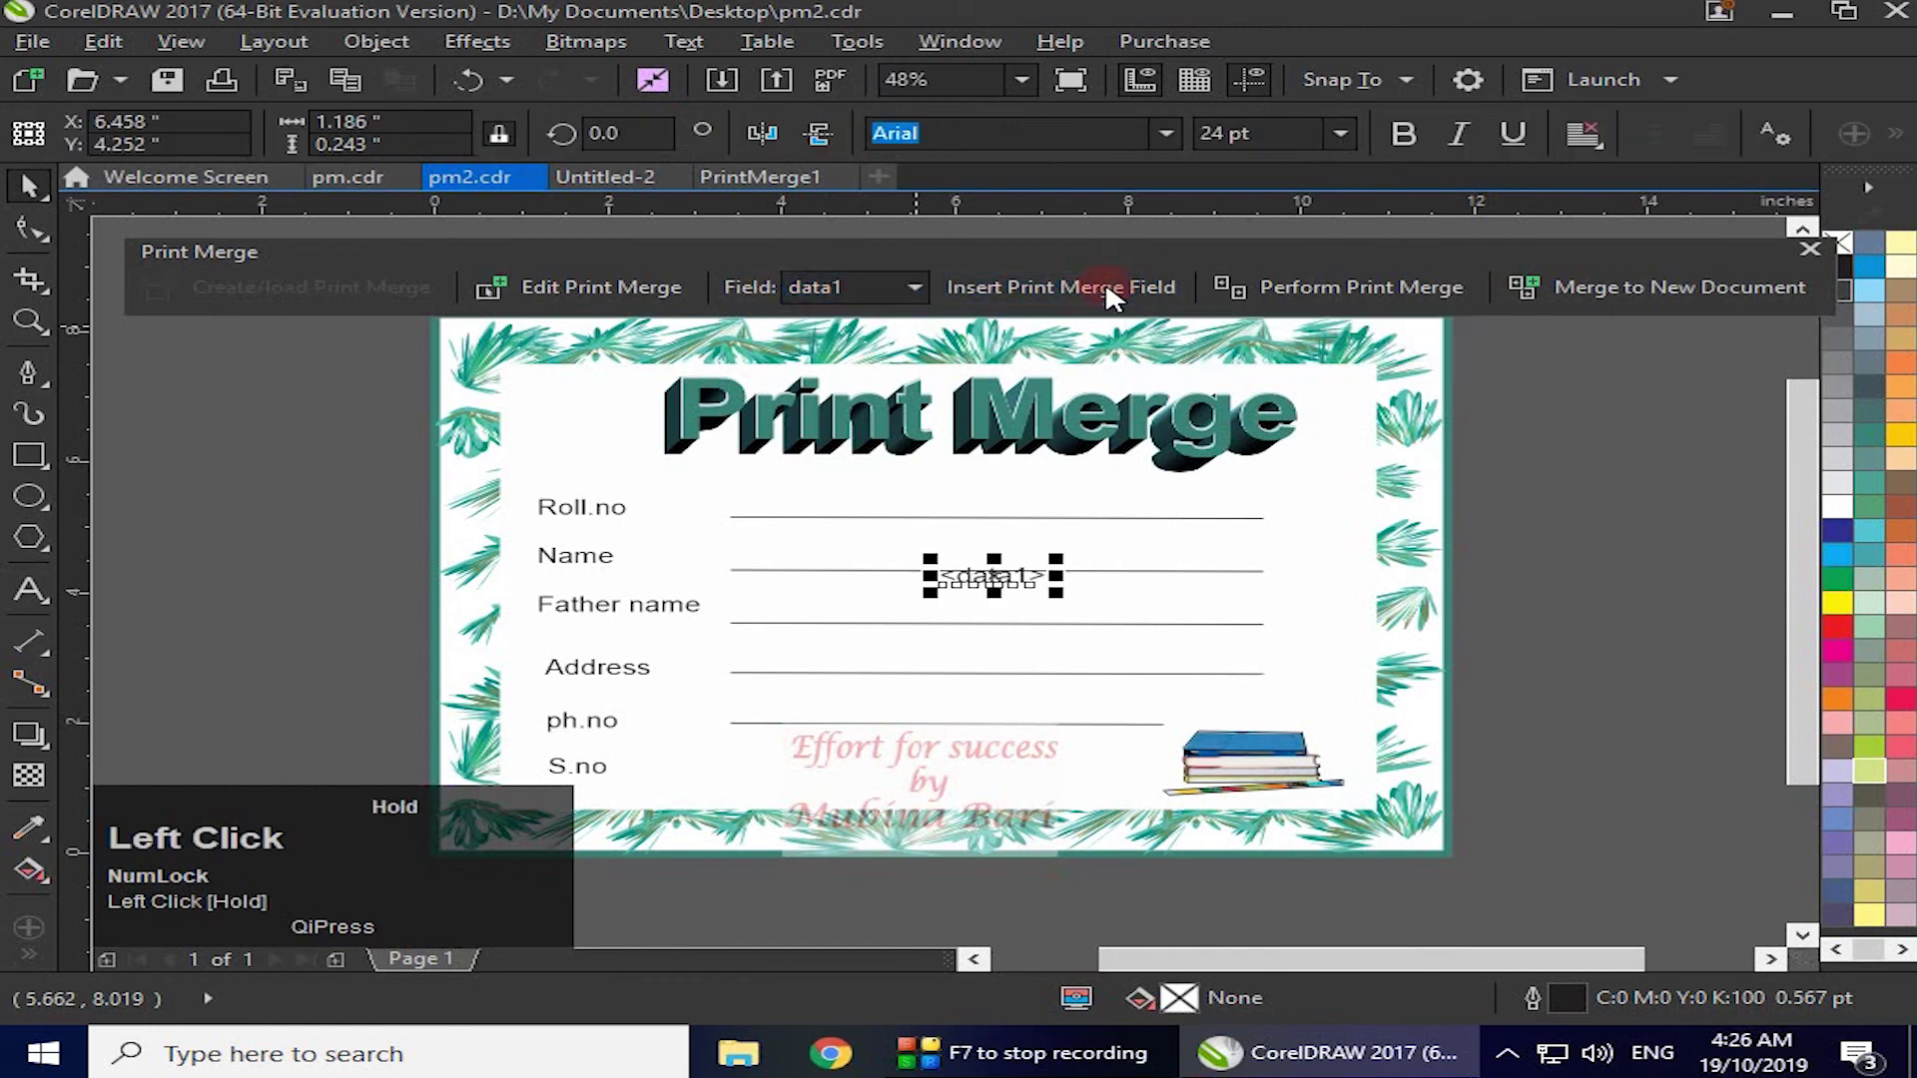
left_click_drag(977, 589, 681, 780)
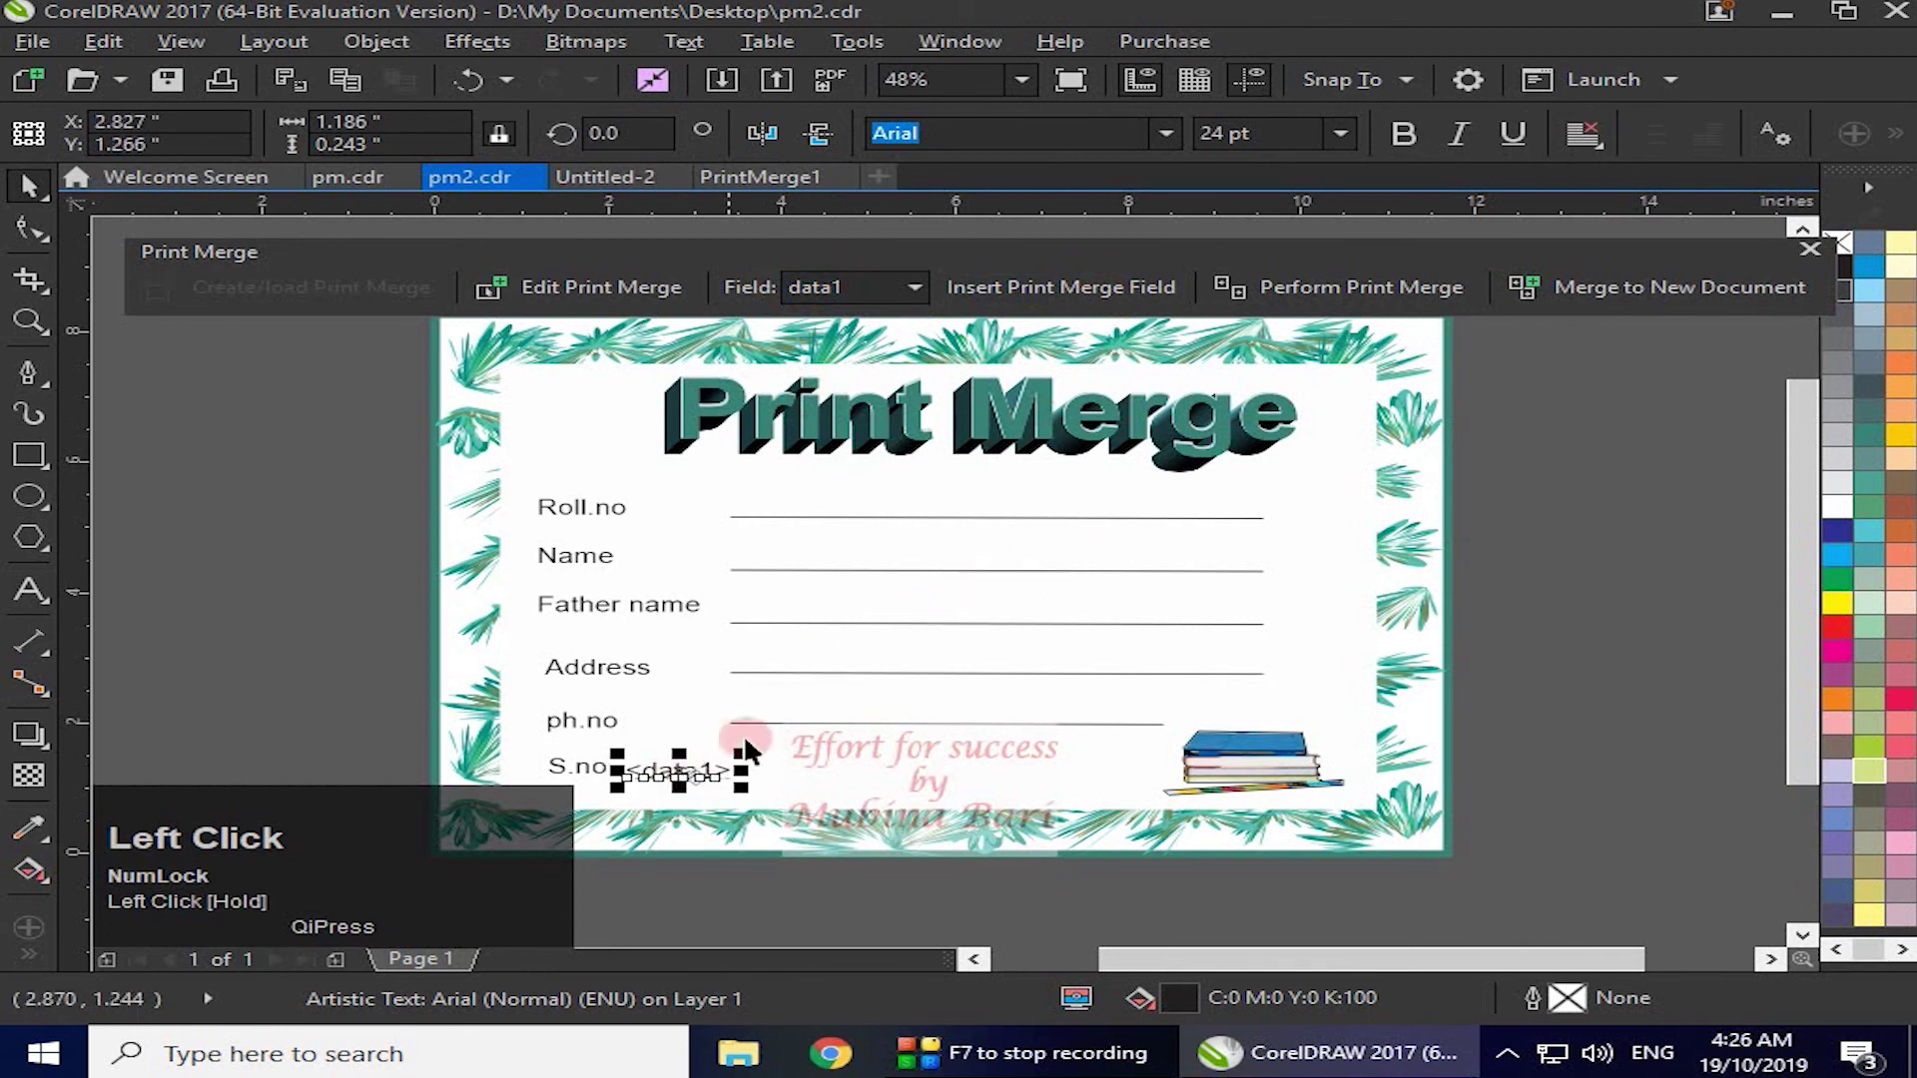
- Insert the data2 field on the Roll.no line and merge the card to a new document
left_click(913, 288)
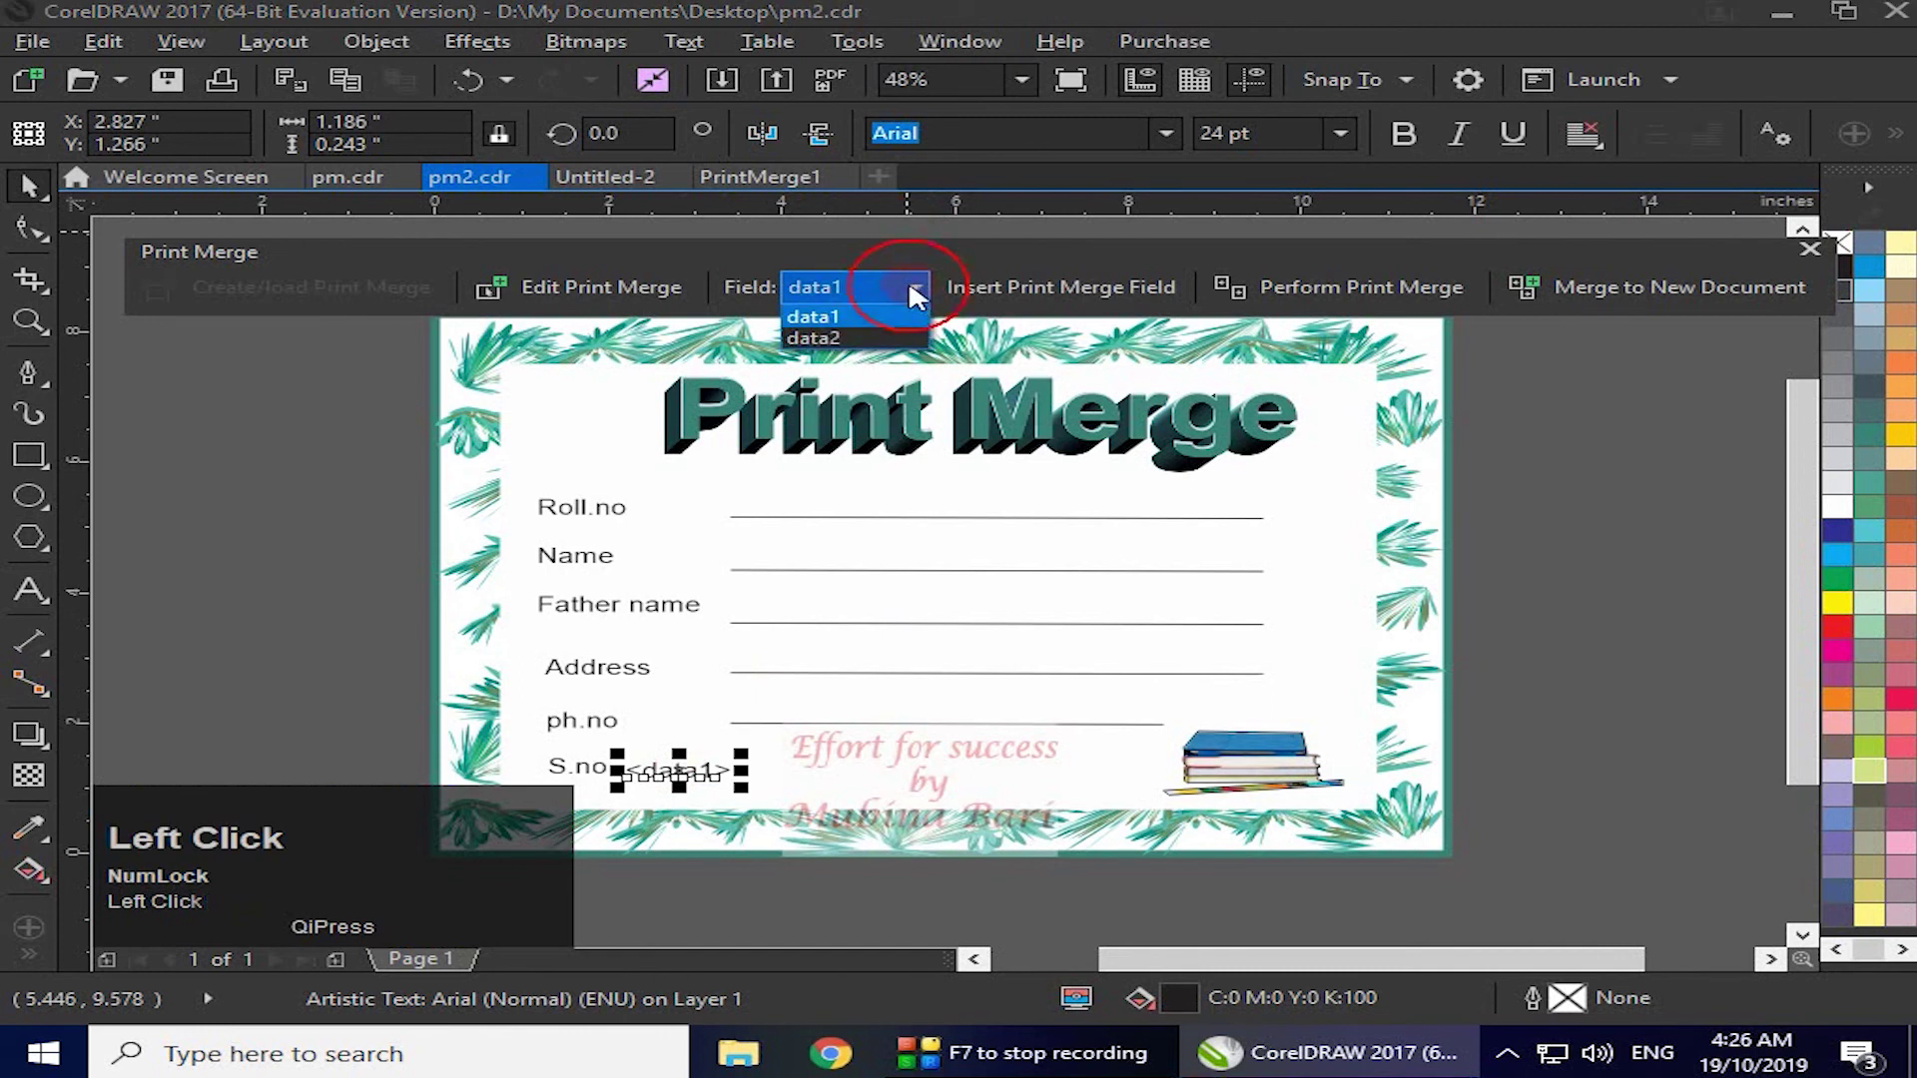
left_click(857, 339)
left_click(1021, 281)
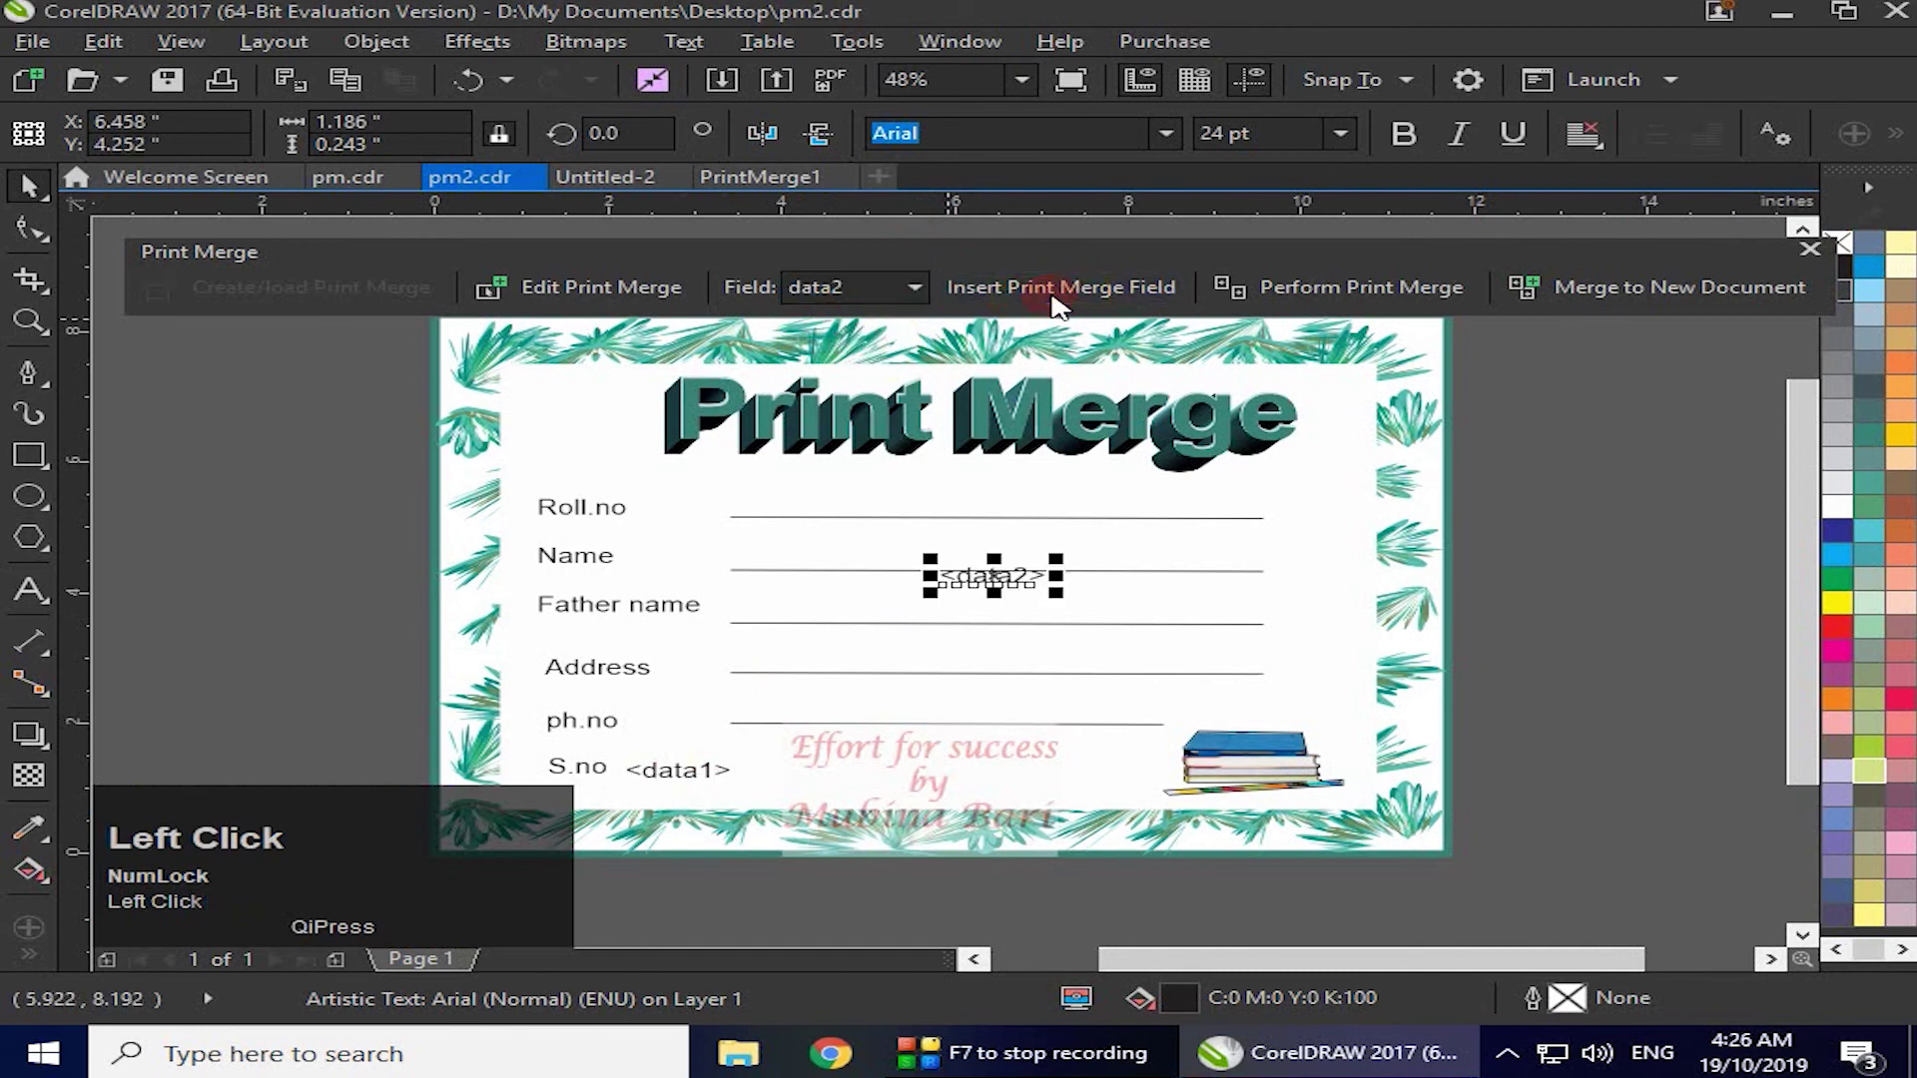
left_click_drag(1005, 615, 805, 517)
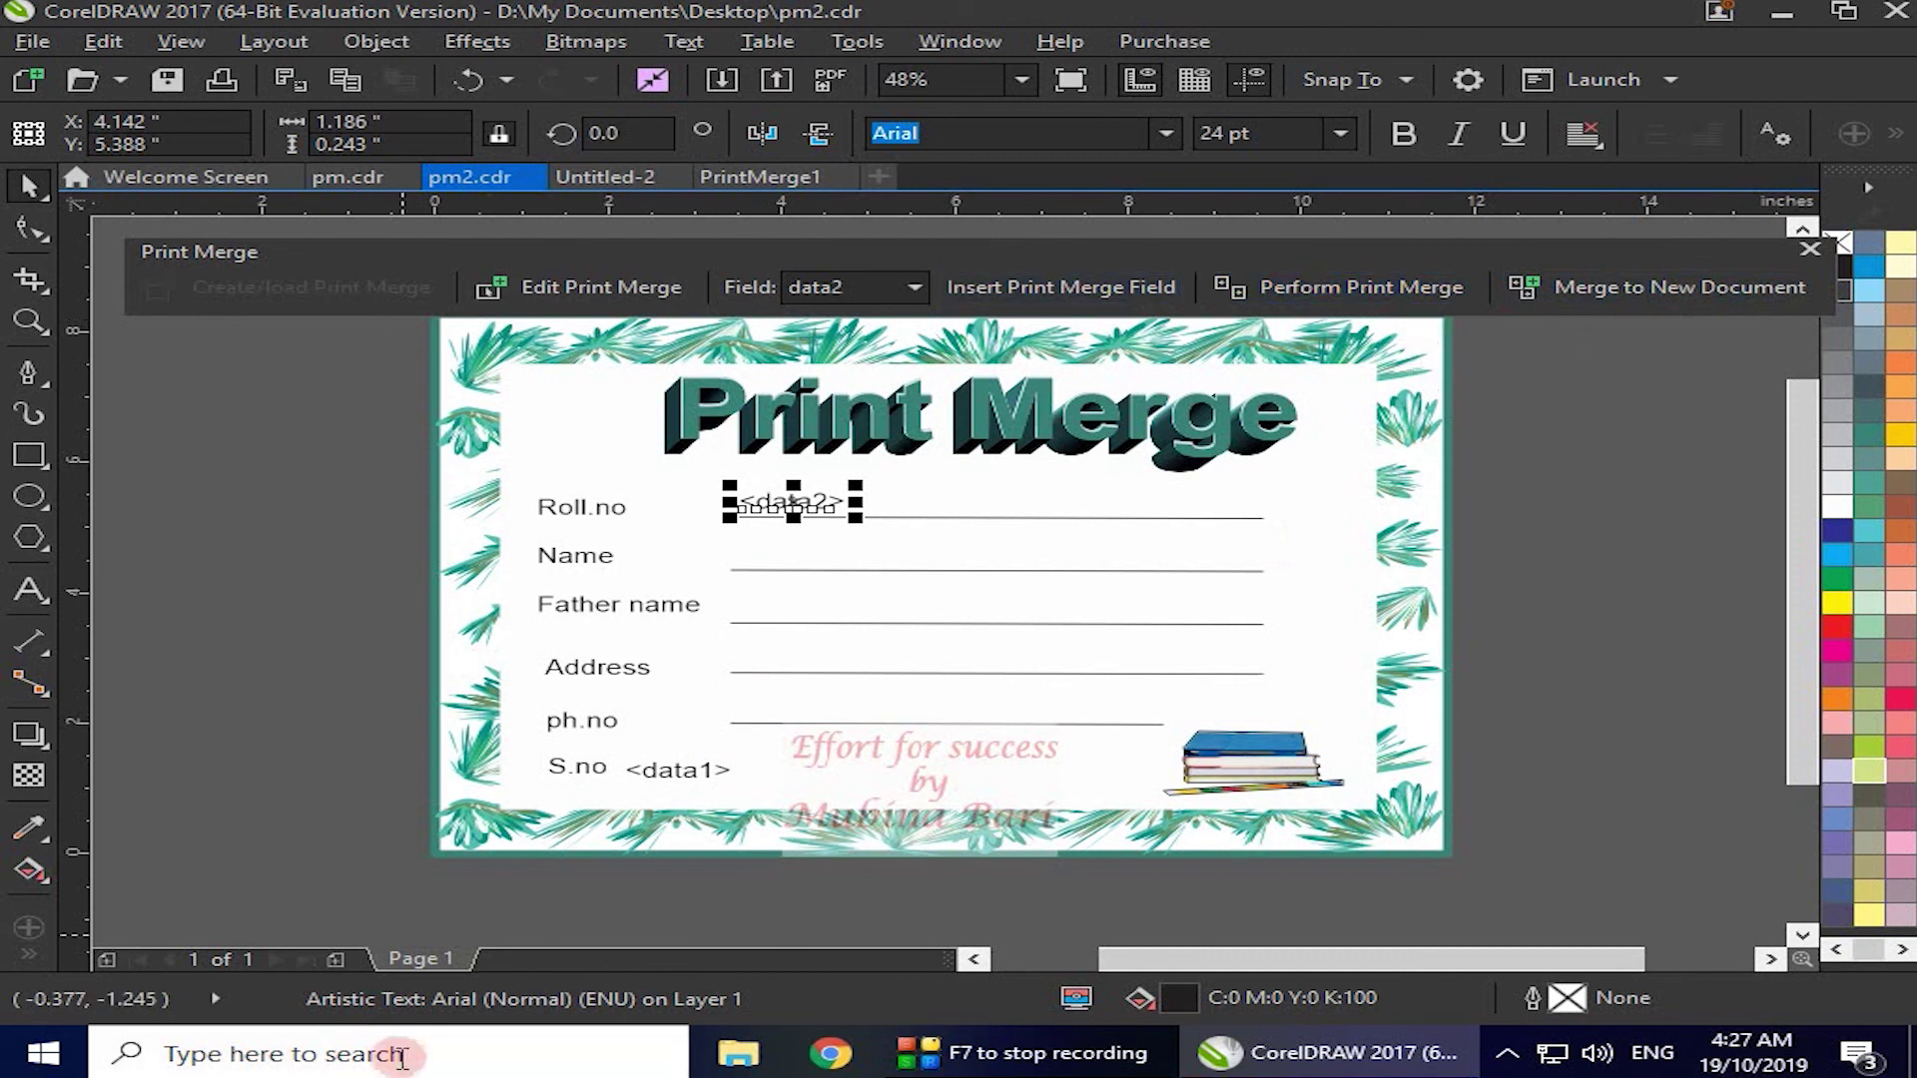
left_click(1650, 288)
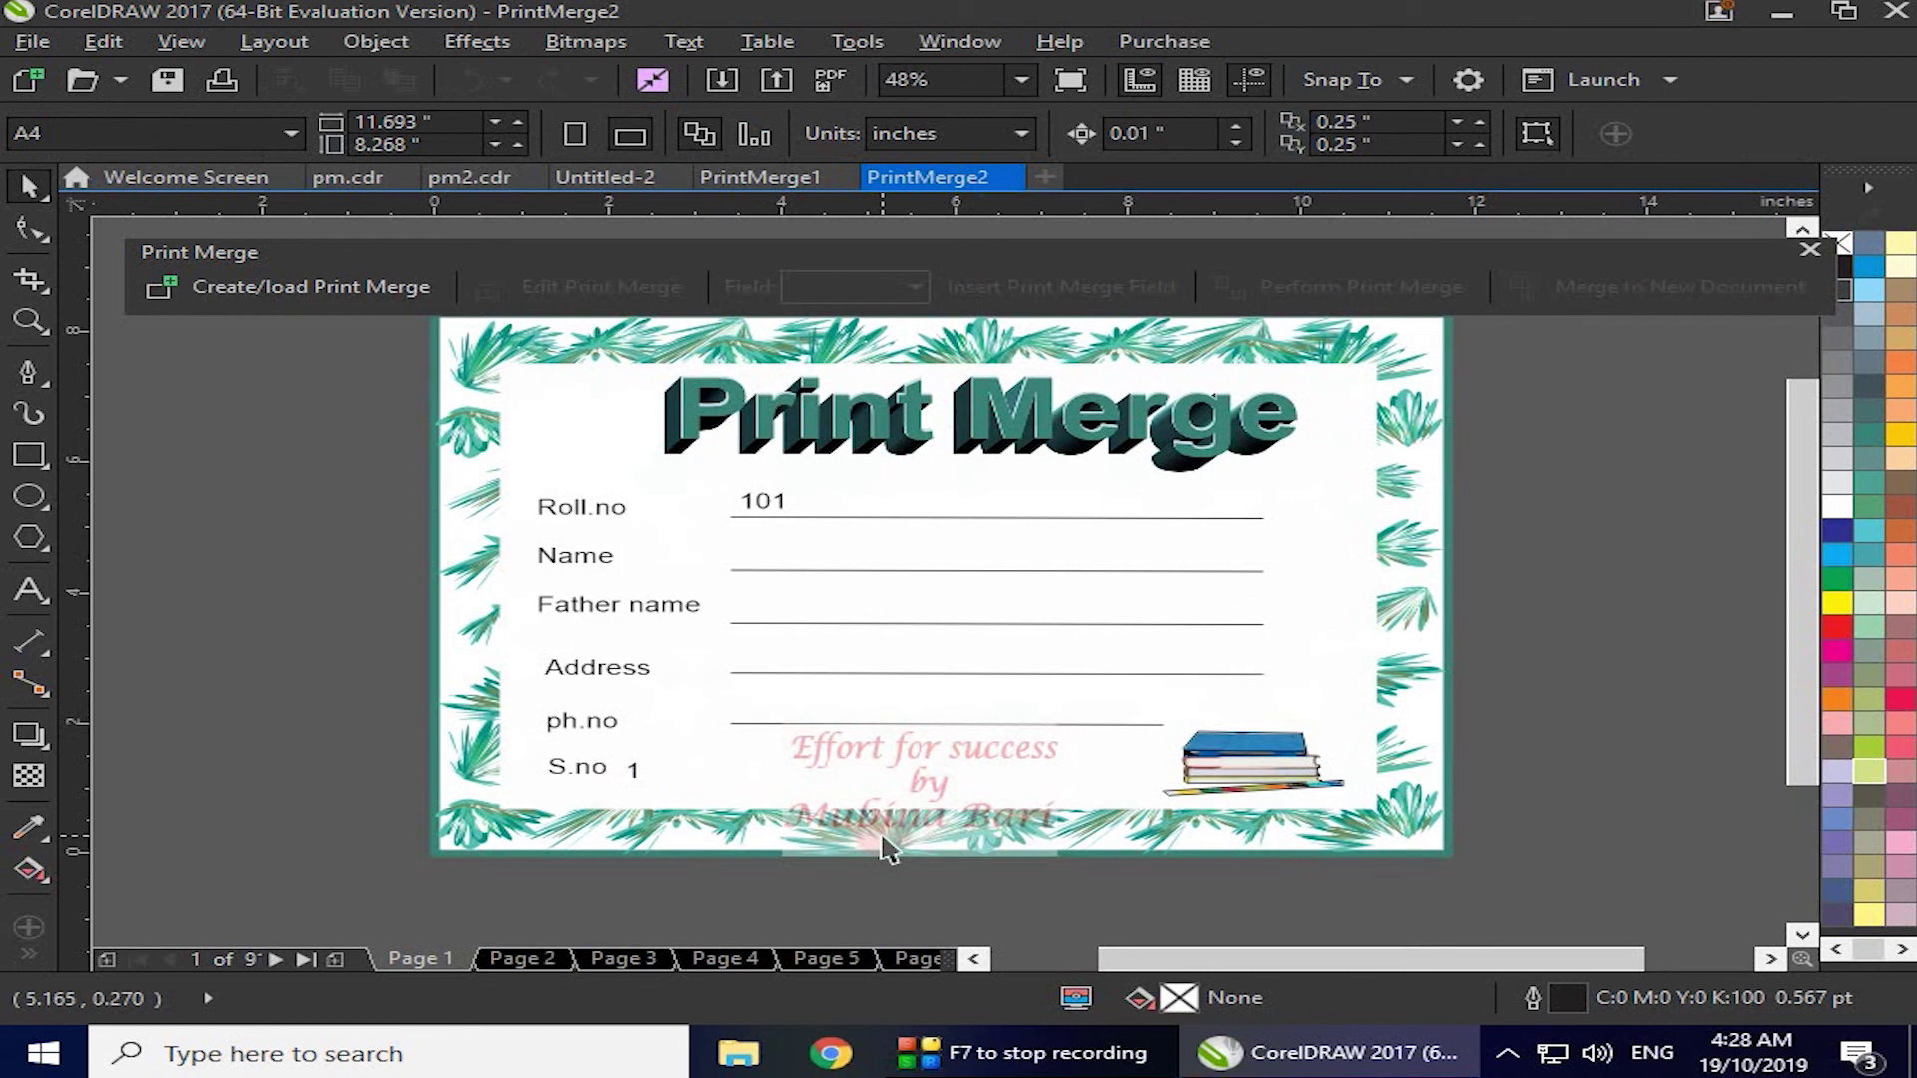
- Page through the merged document and check the Roll.no and S.no values on successive cards
left_click(476, 957)
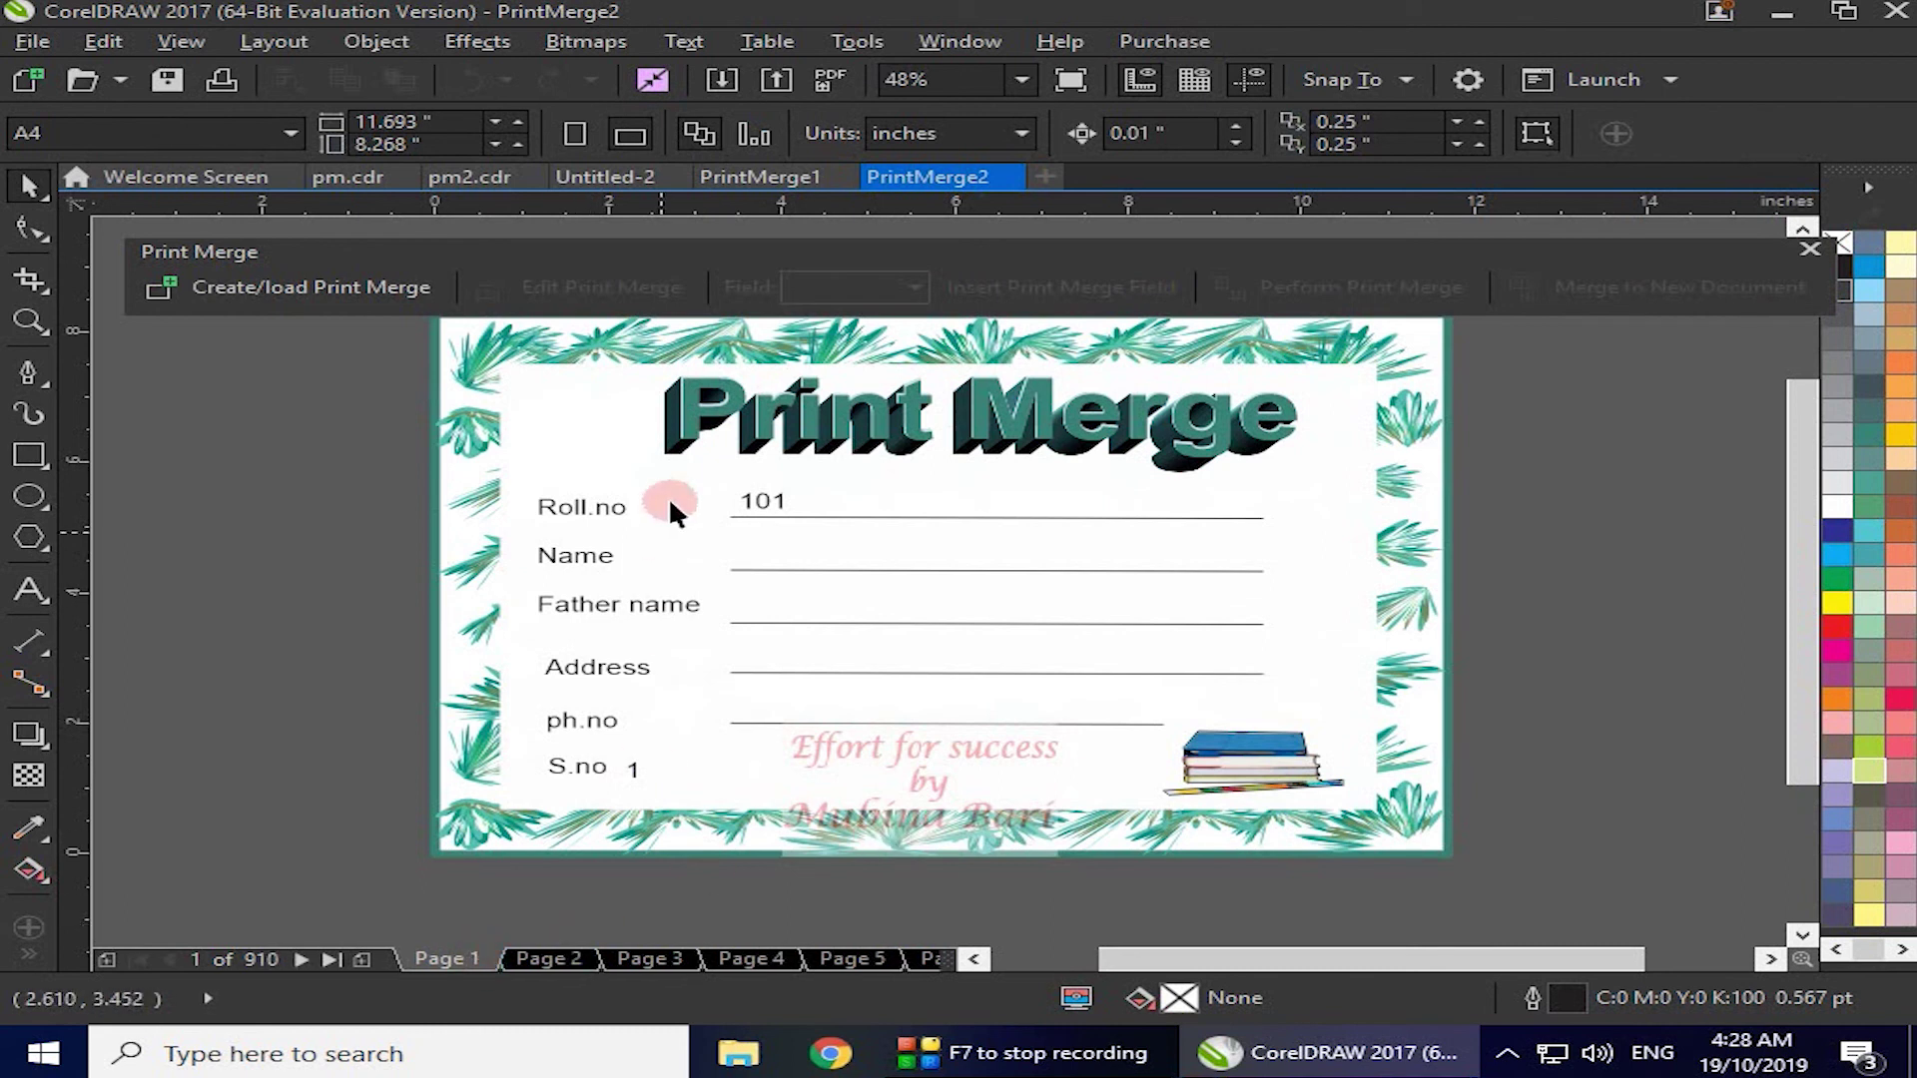
left_click(571, 956)
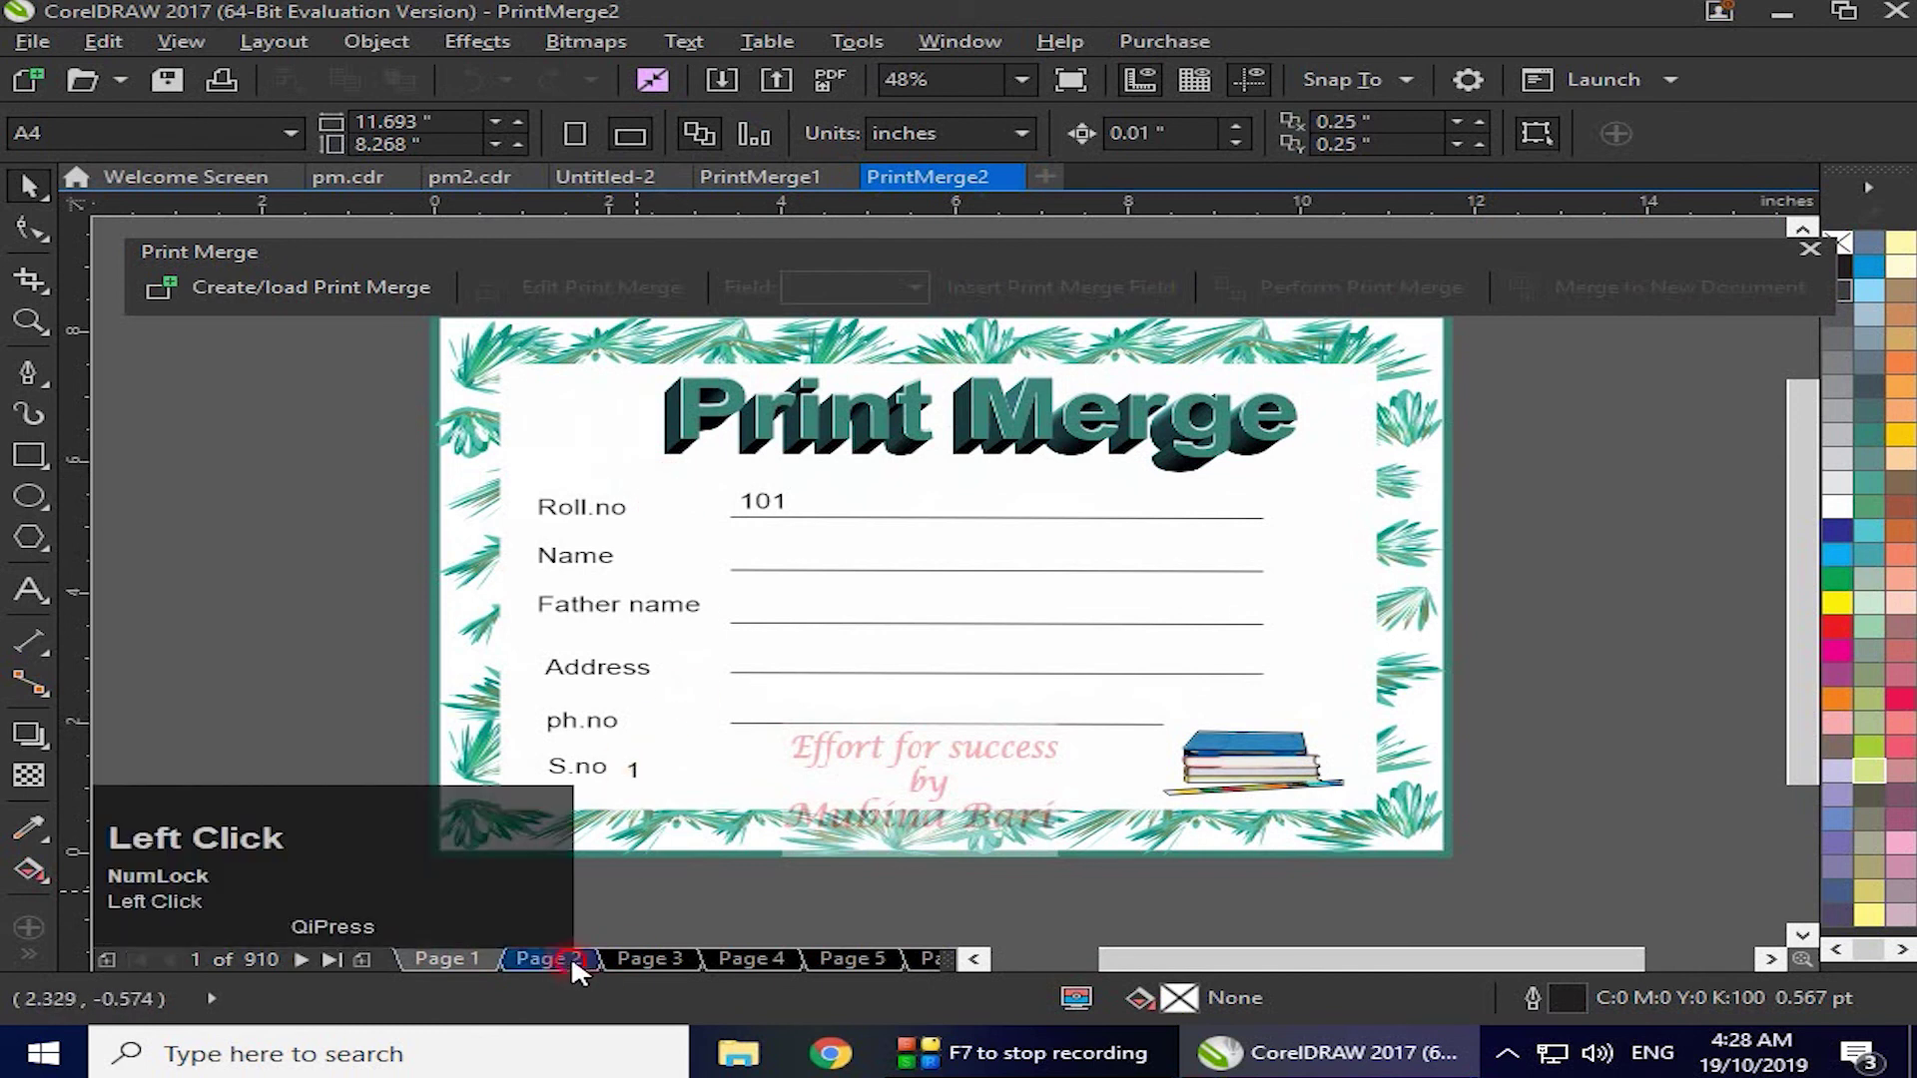
left_click(631, 957)
left_click(735, 959)
left_click(829, 957)
left_click(929, 957)
left_click(923, 956)
left_click(922, 957)
left_click(923, 956)
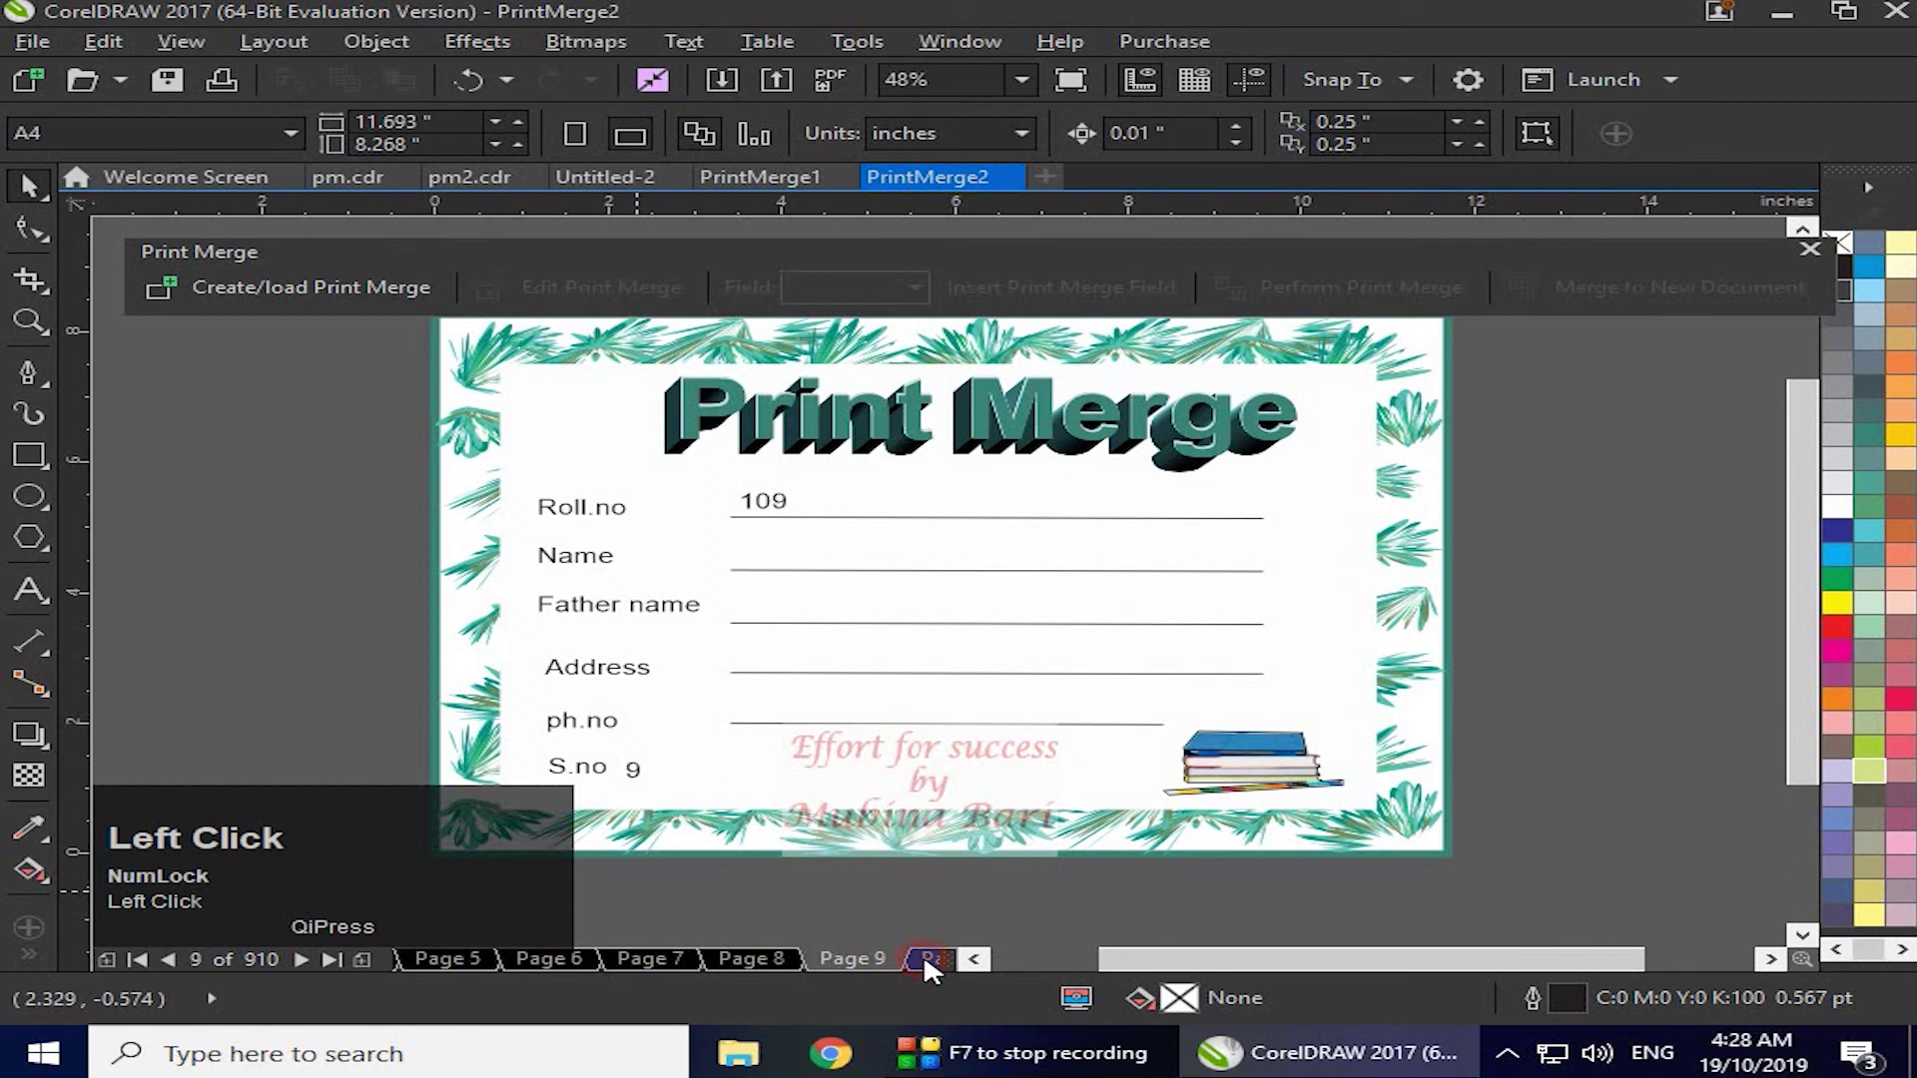
left_click(924, 957)
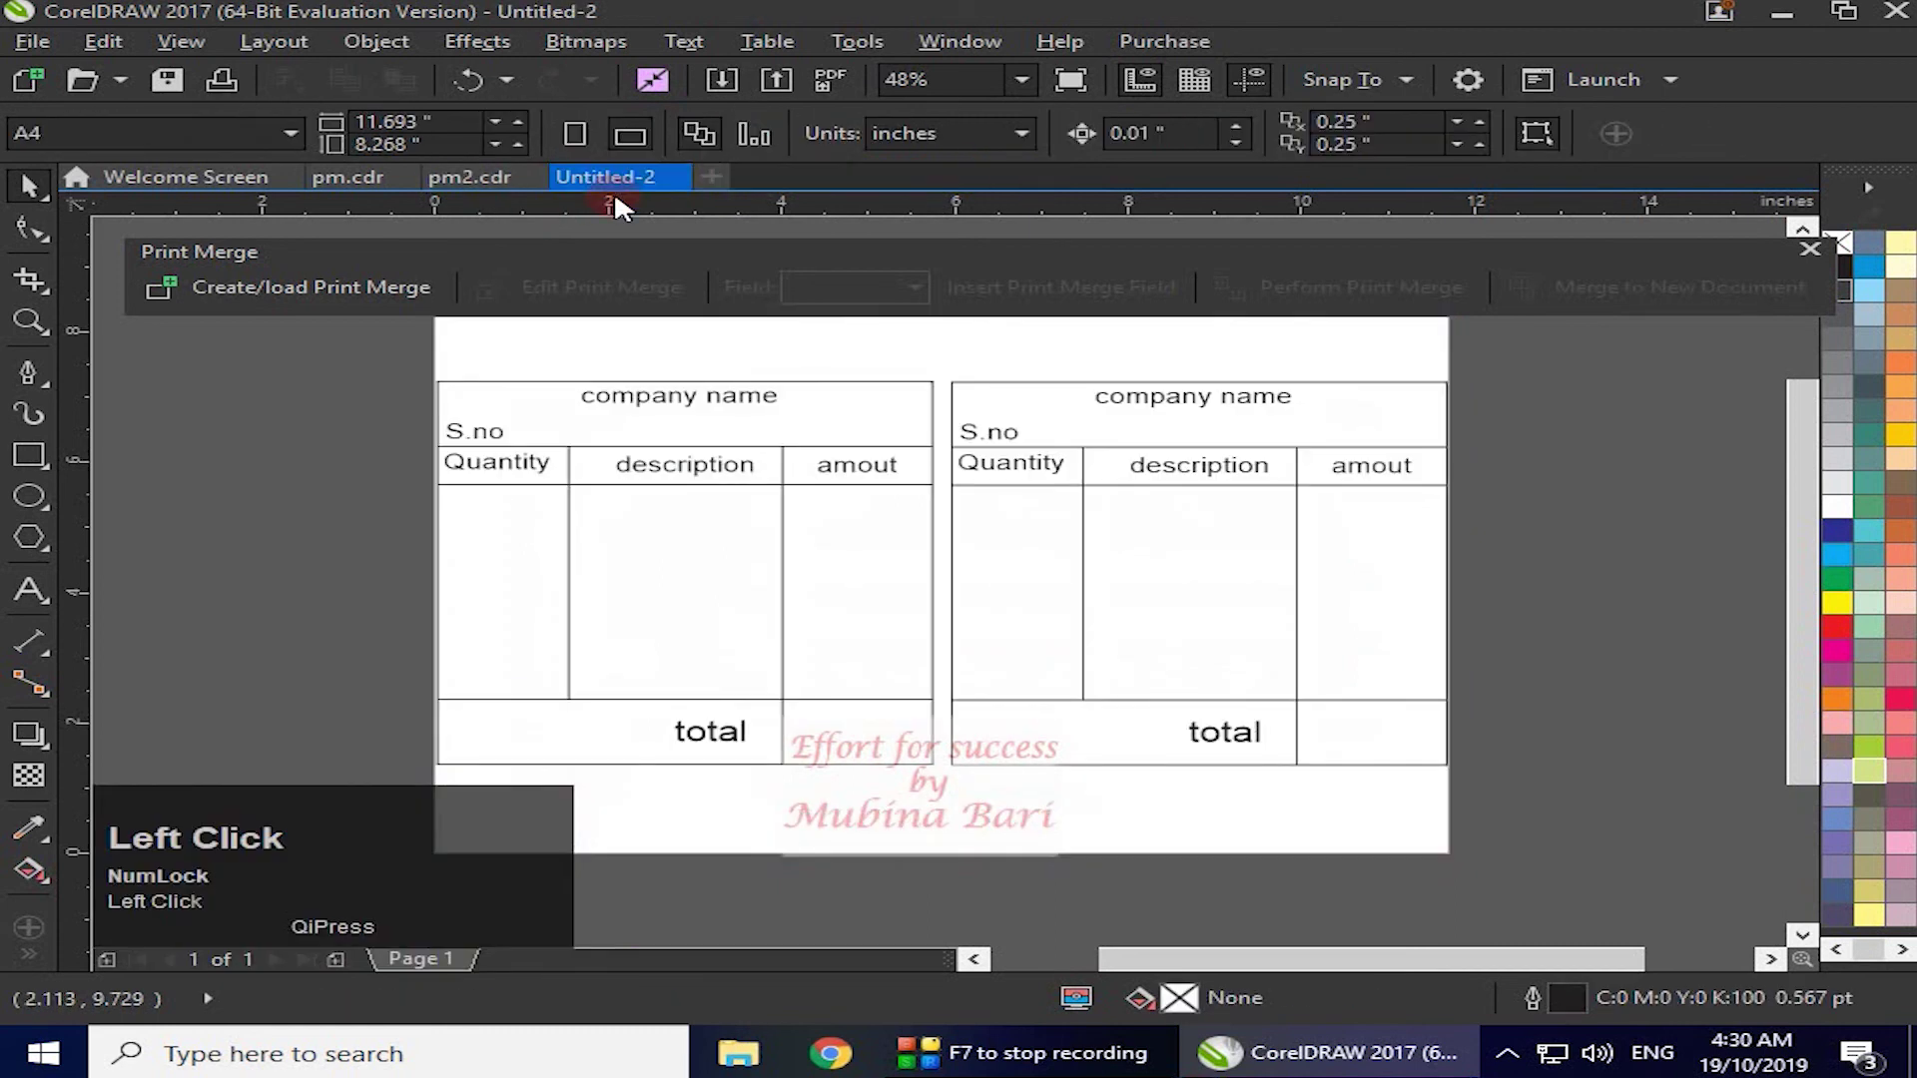
left_click(649, 507)
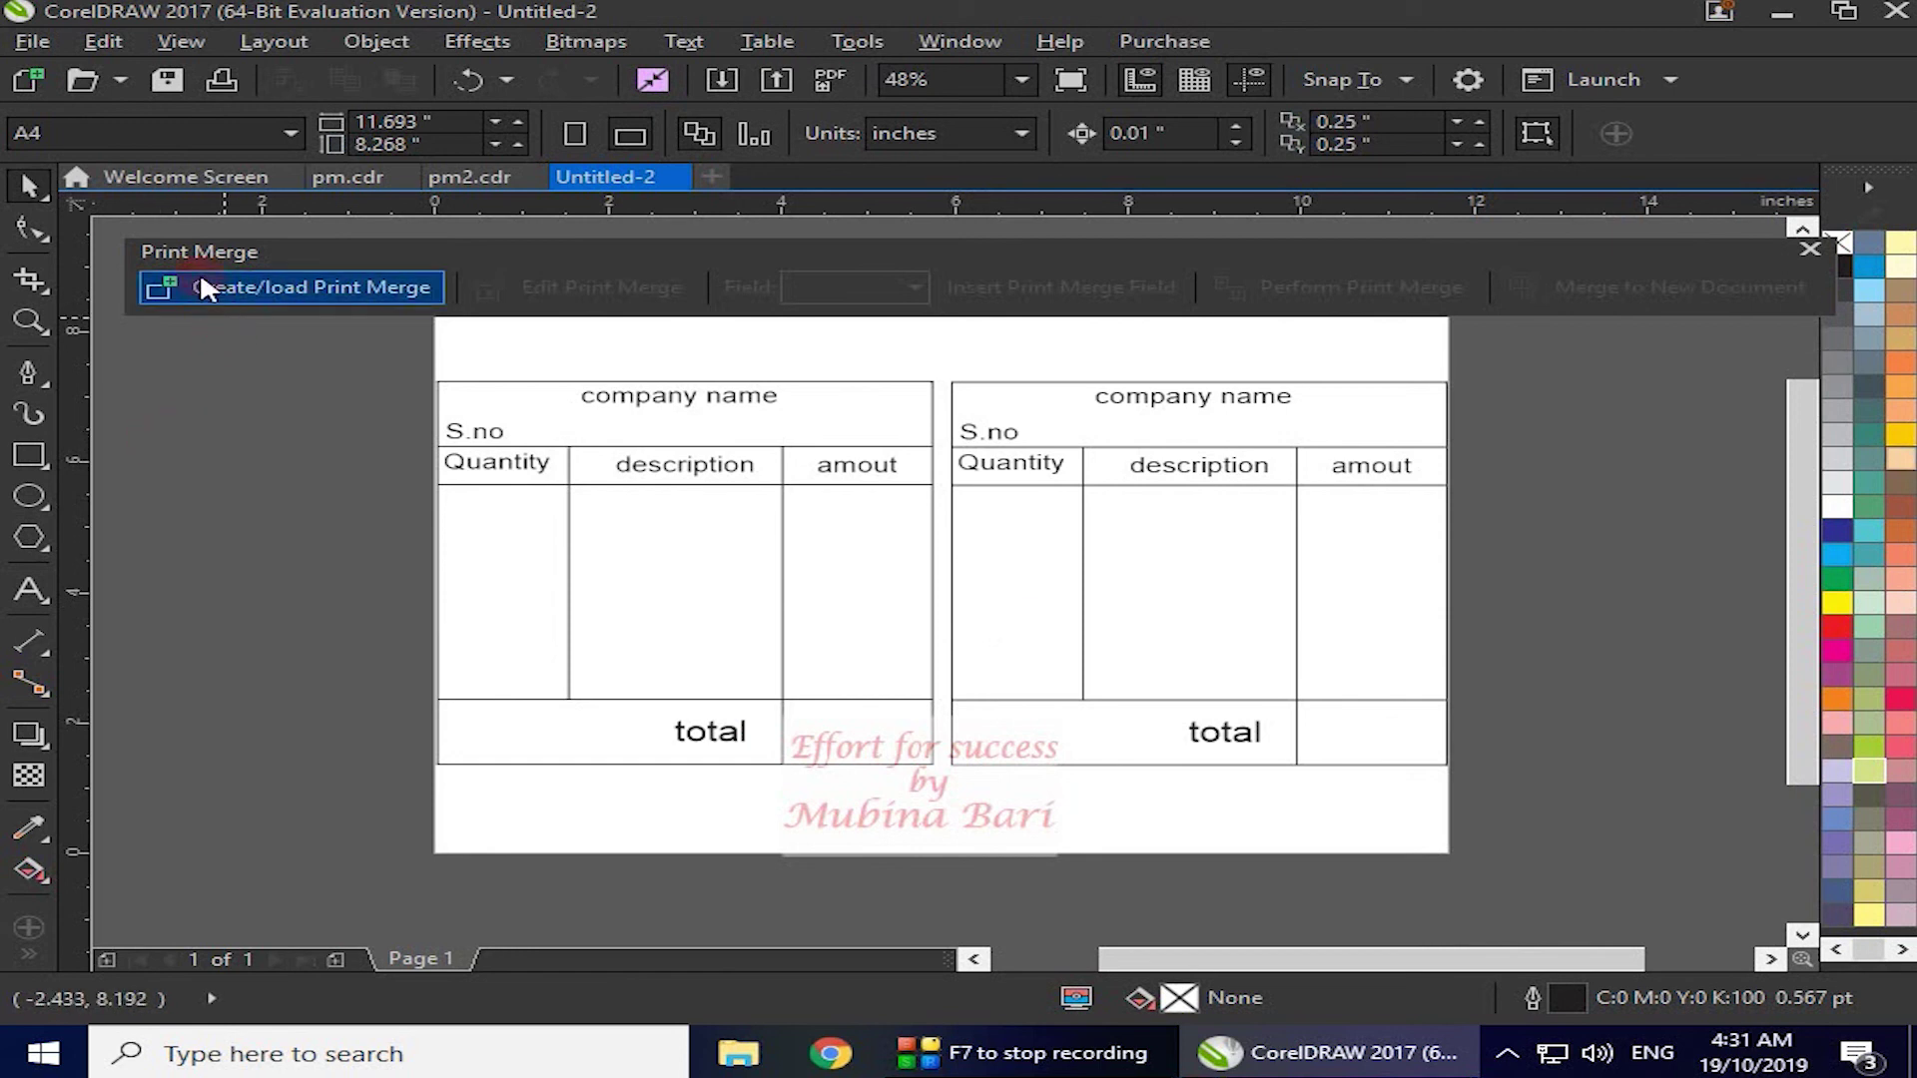
left_click(33, 41)
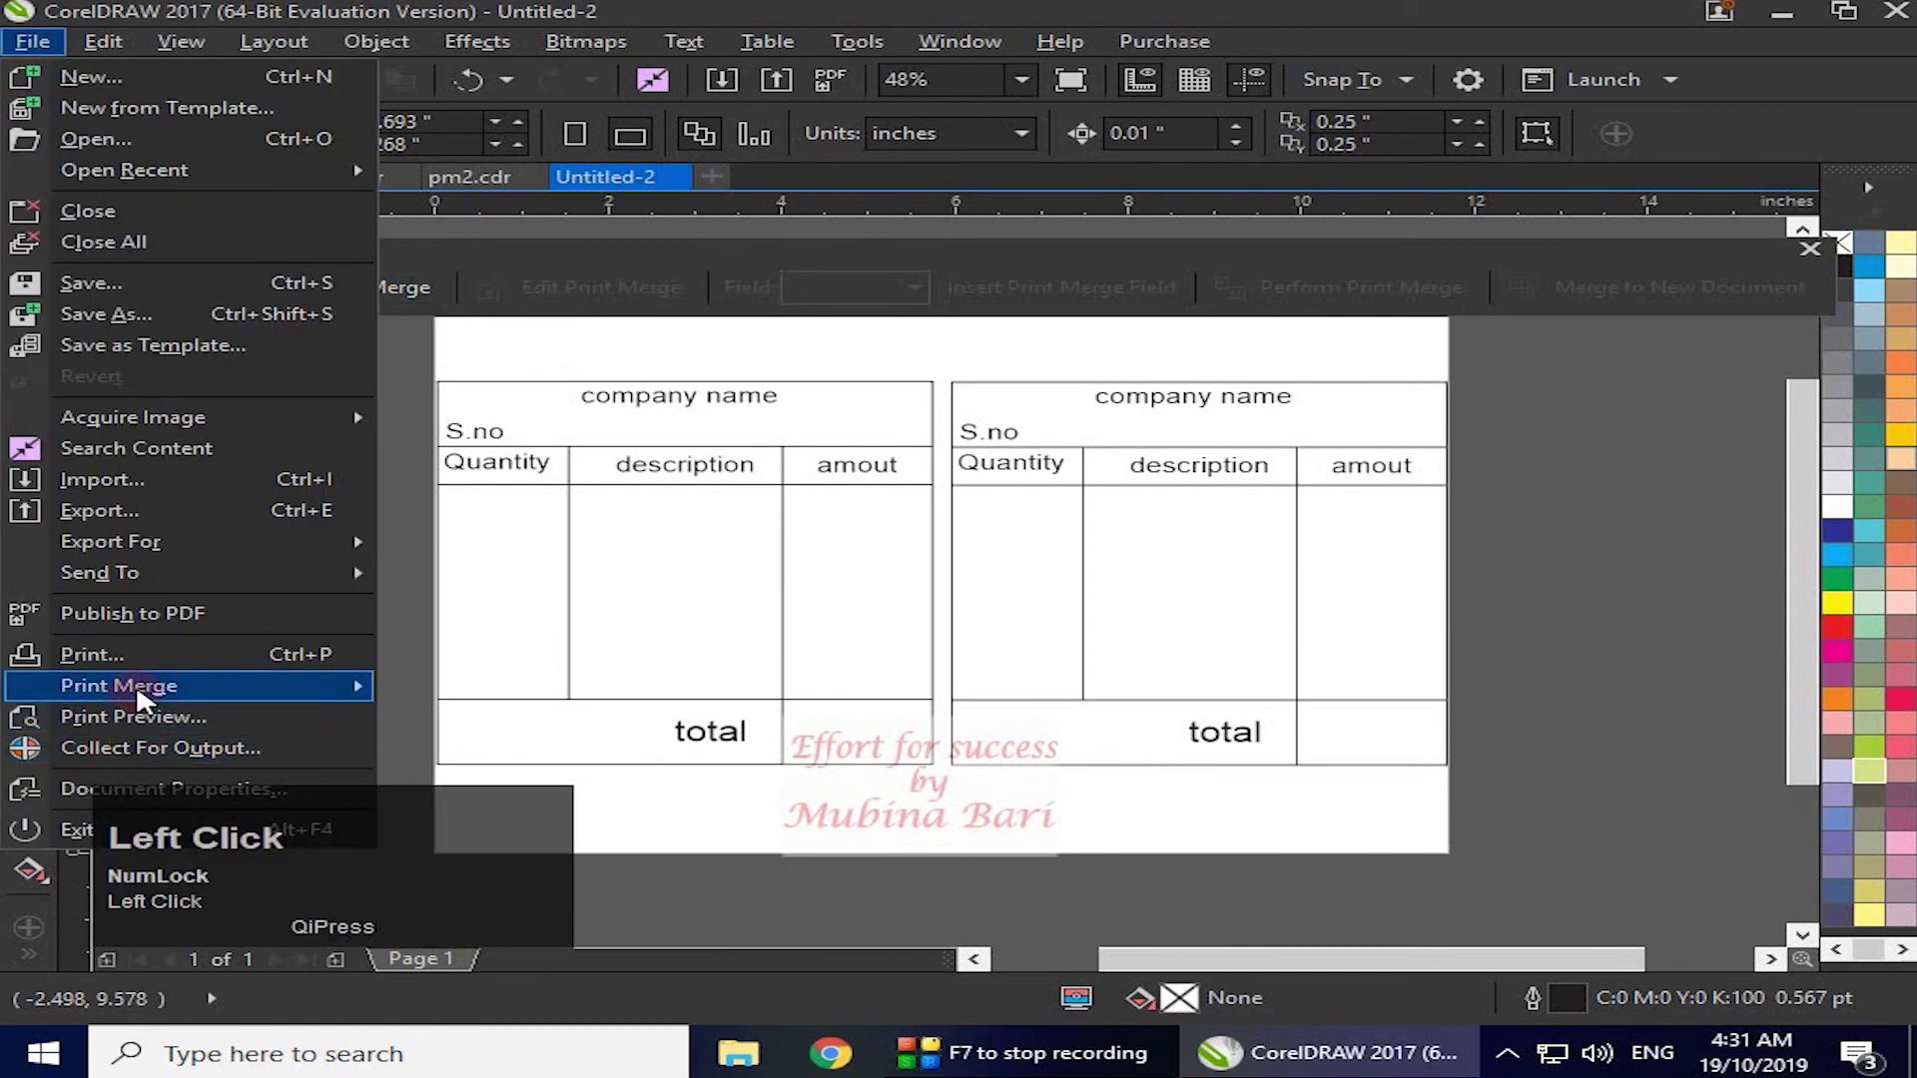
mouse_move(140, 689)
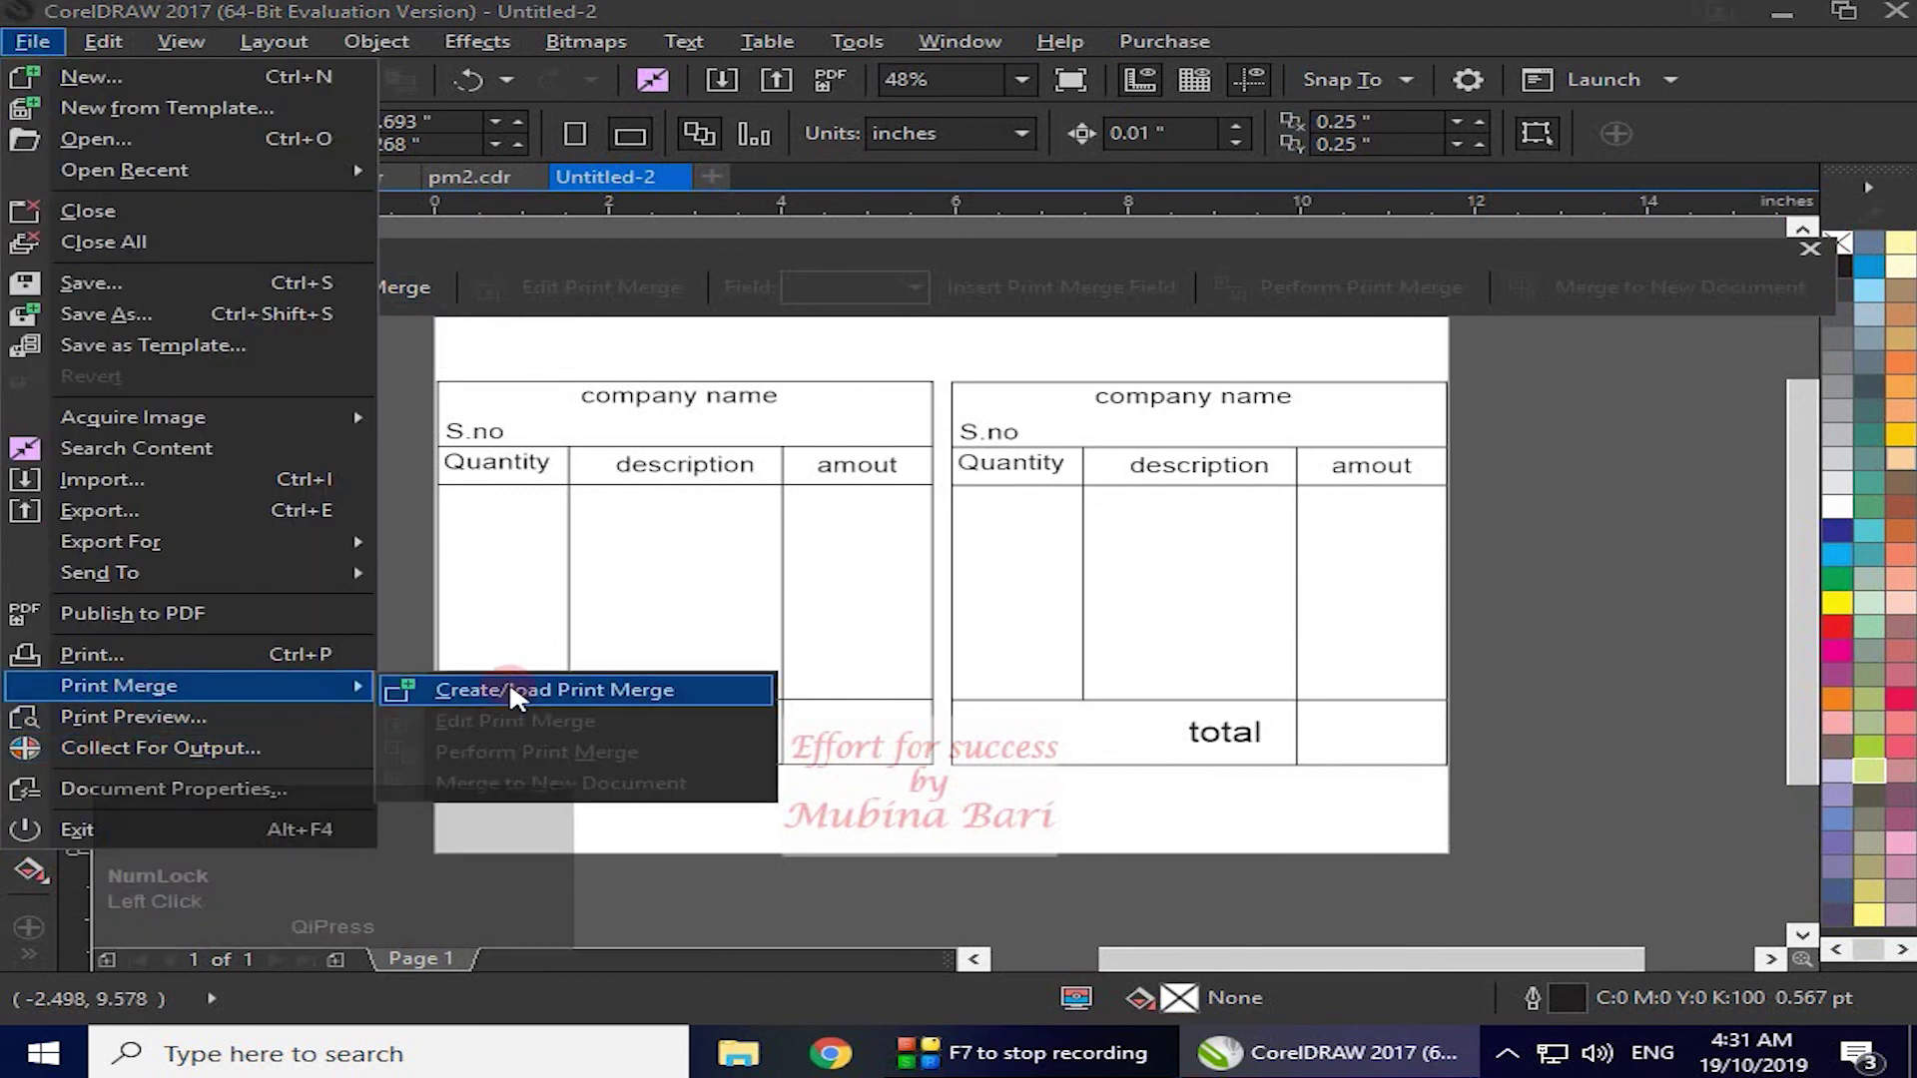
left_click(402, 451)
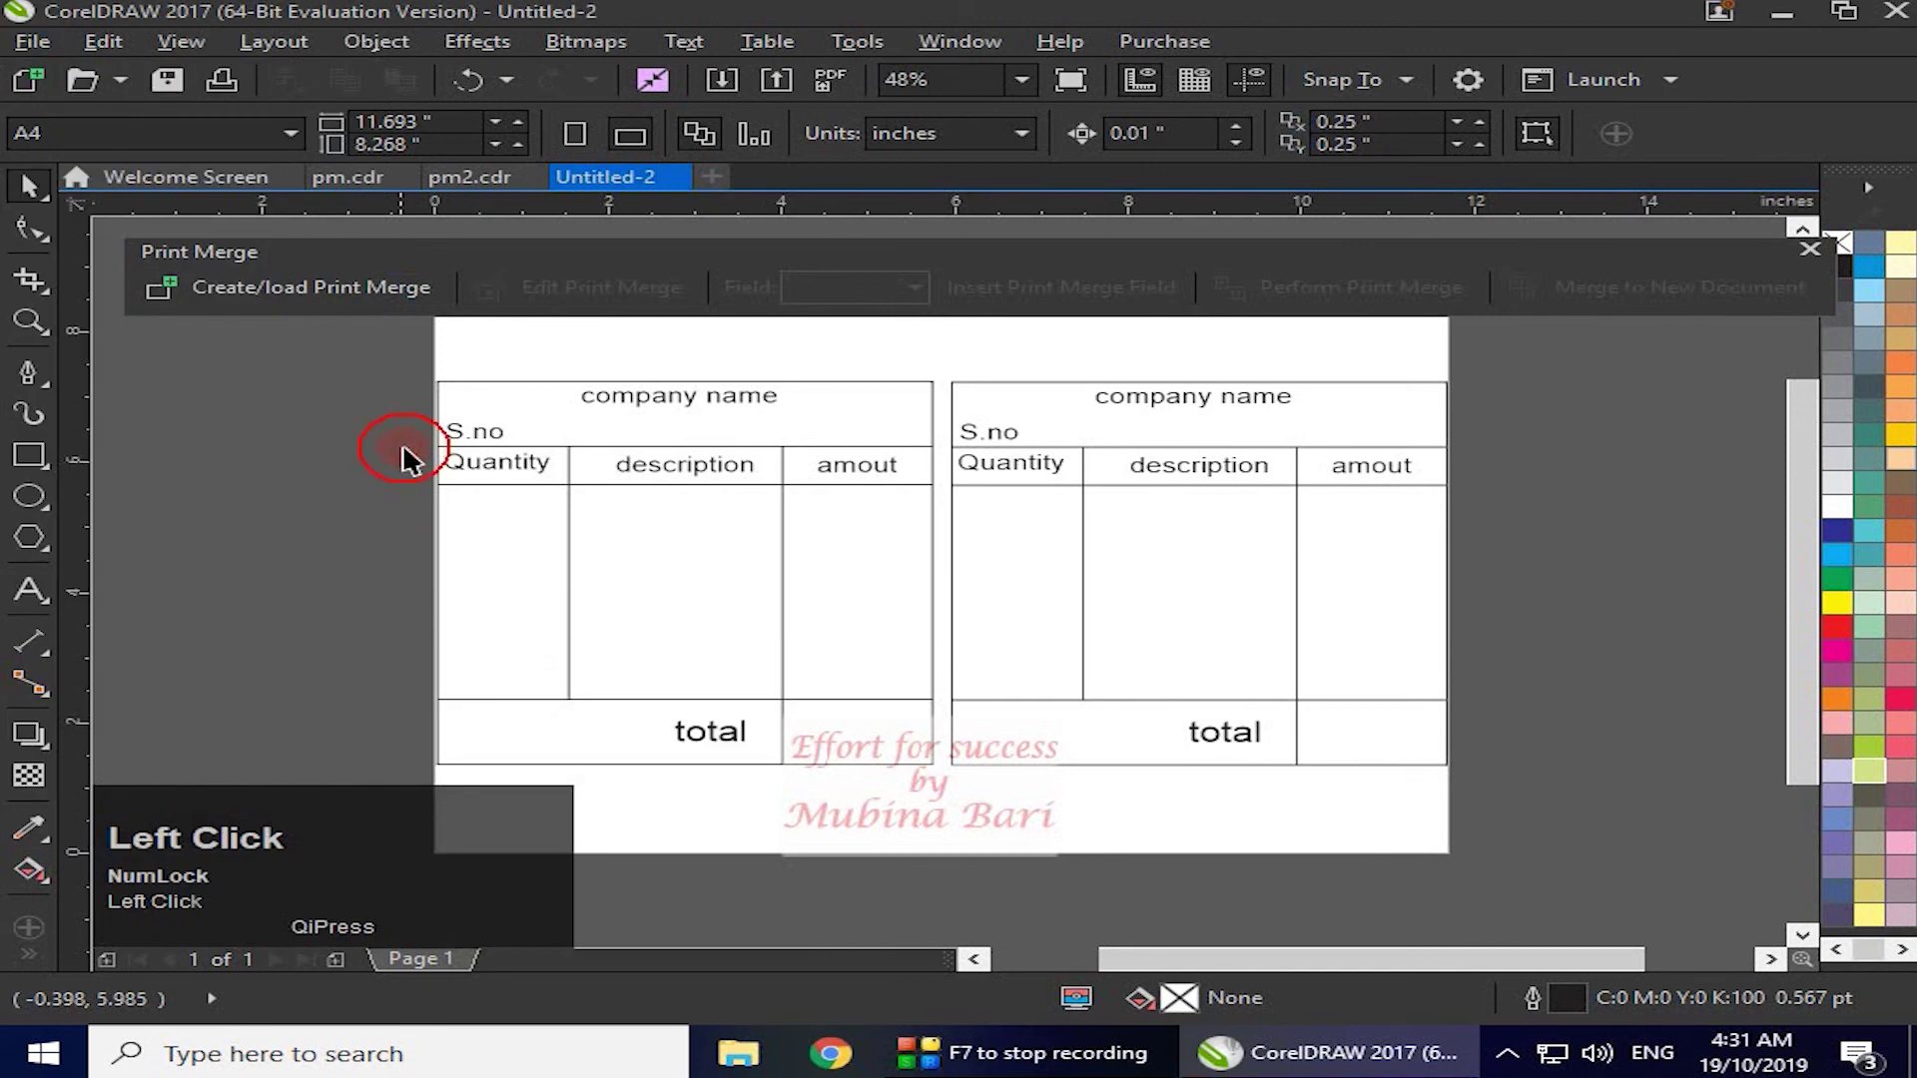
- Start a print merge with new text for the Untitled-2 bill layout and add a numeric field named numaric1
left_click(316, 286)
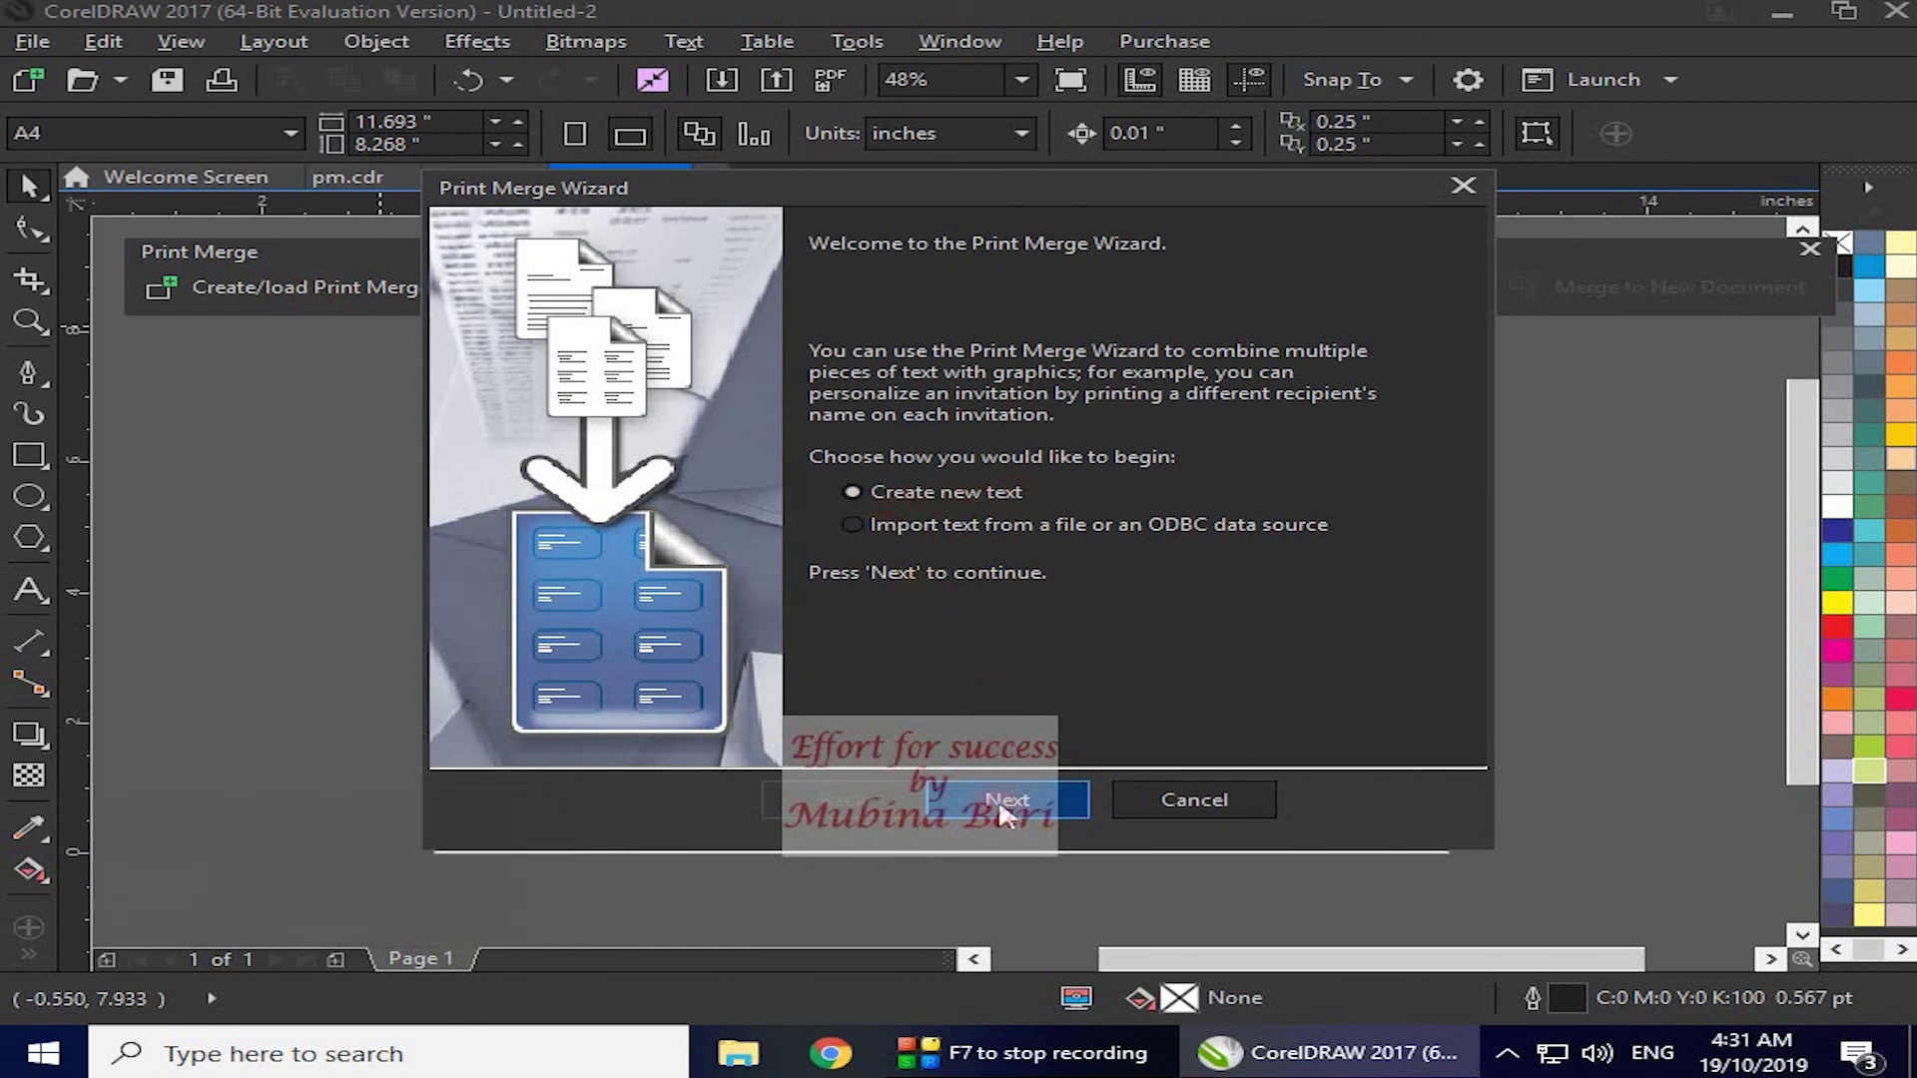
left_click(1009, 804)
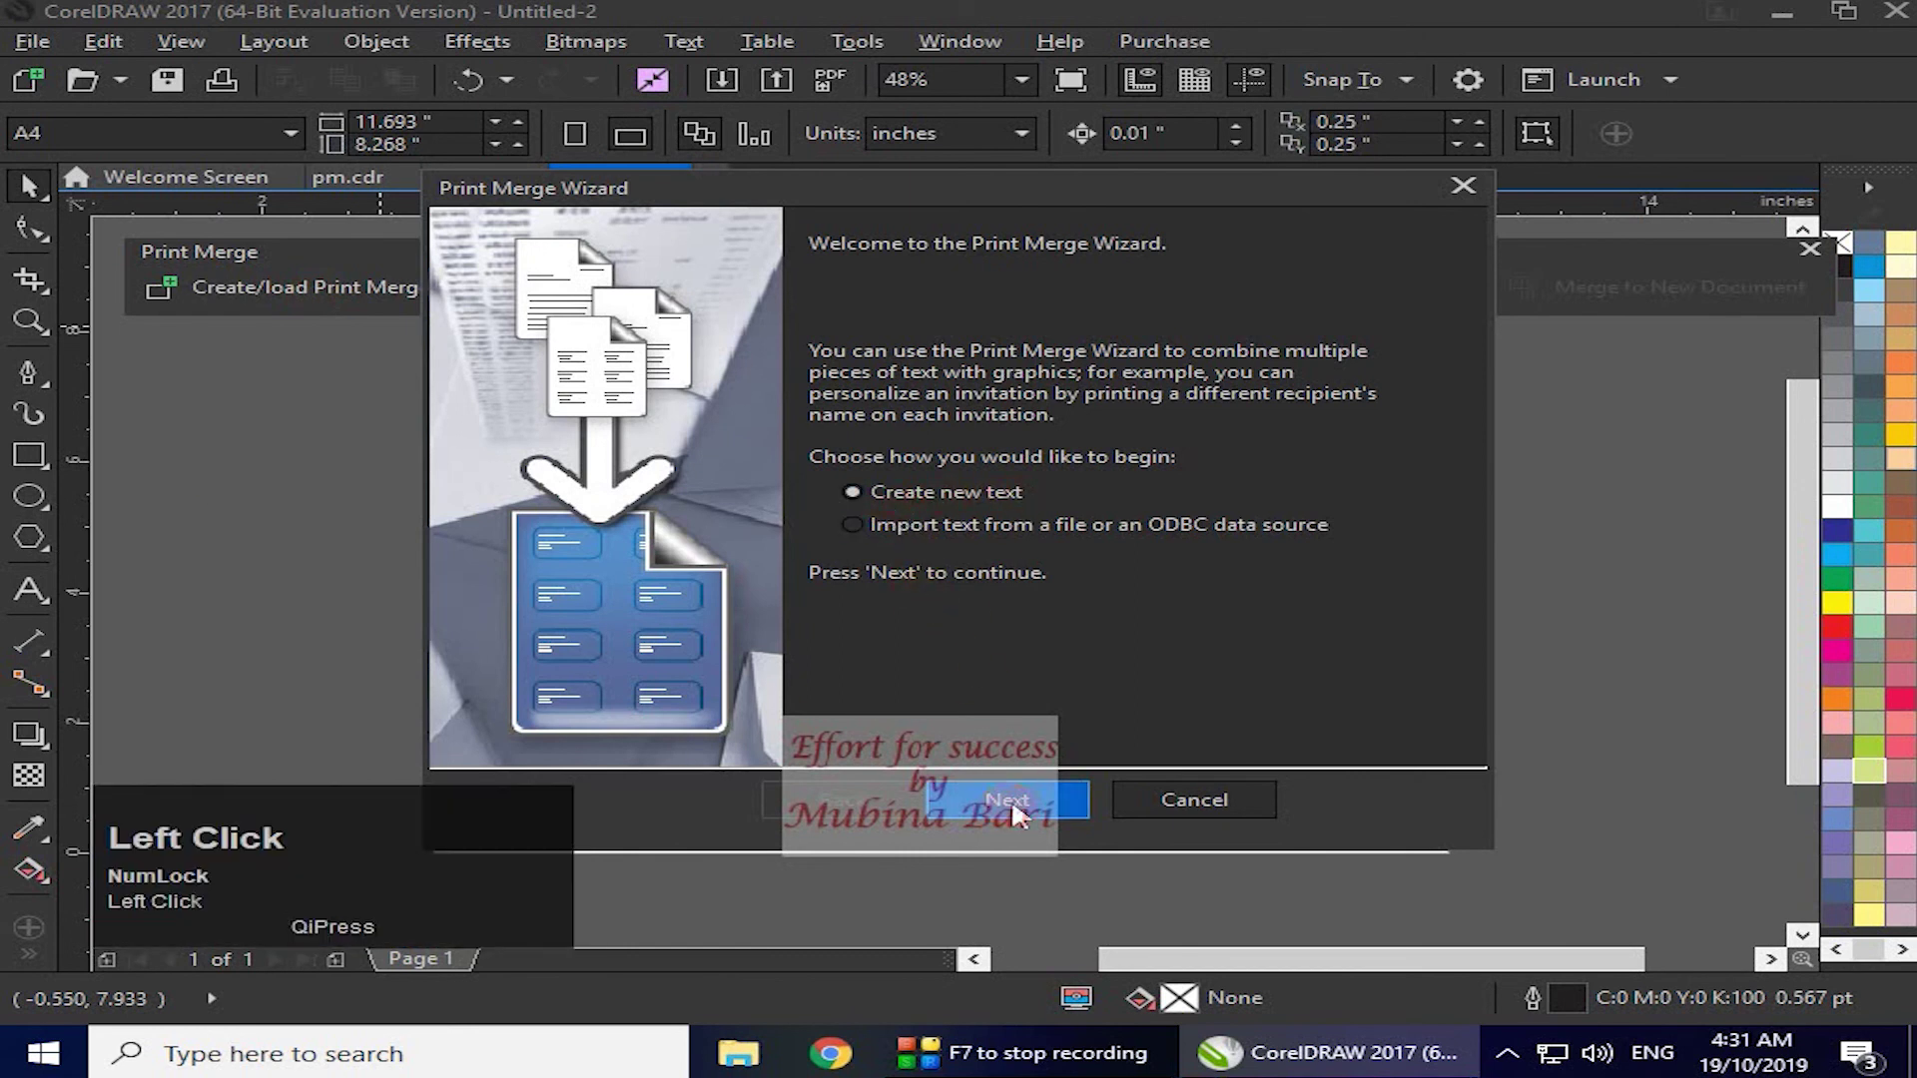
left_click(720, 386)
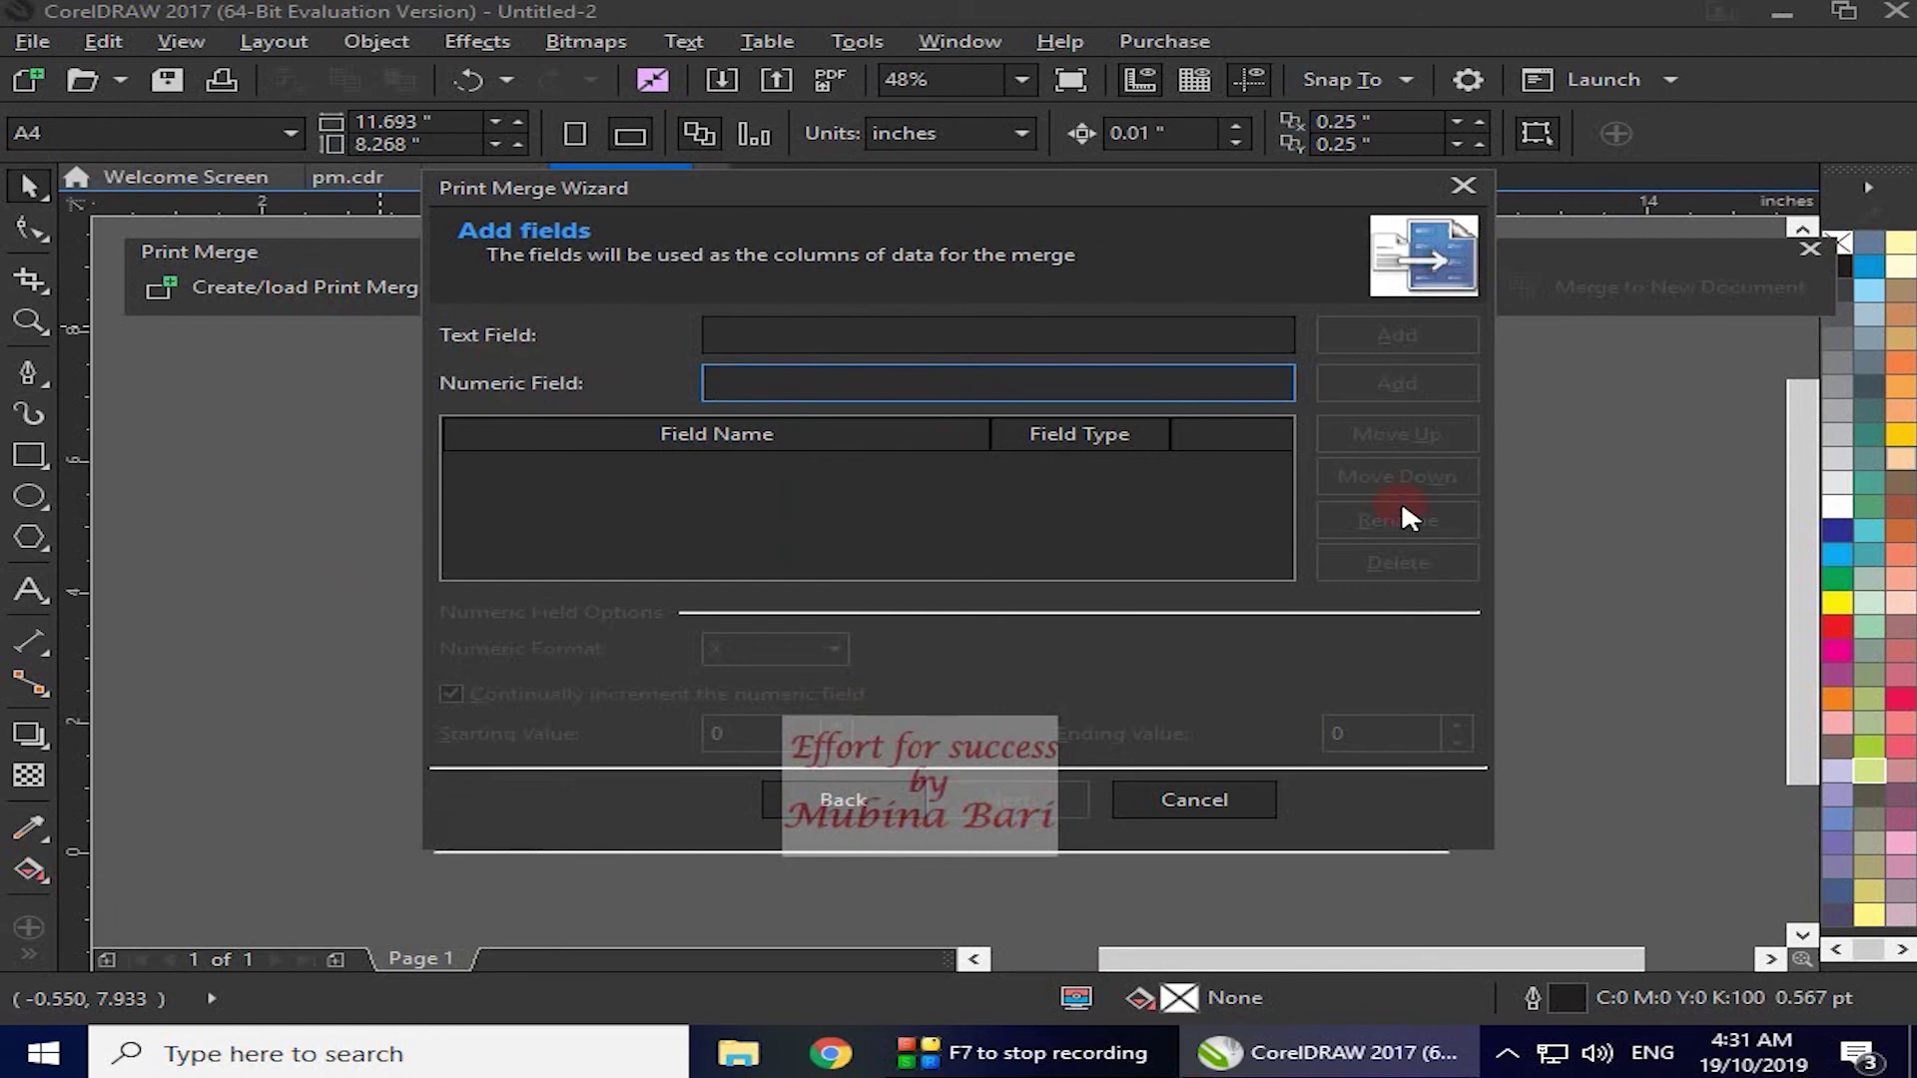
type("numaric1")
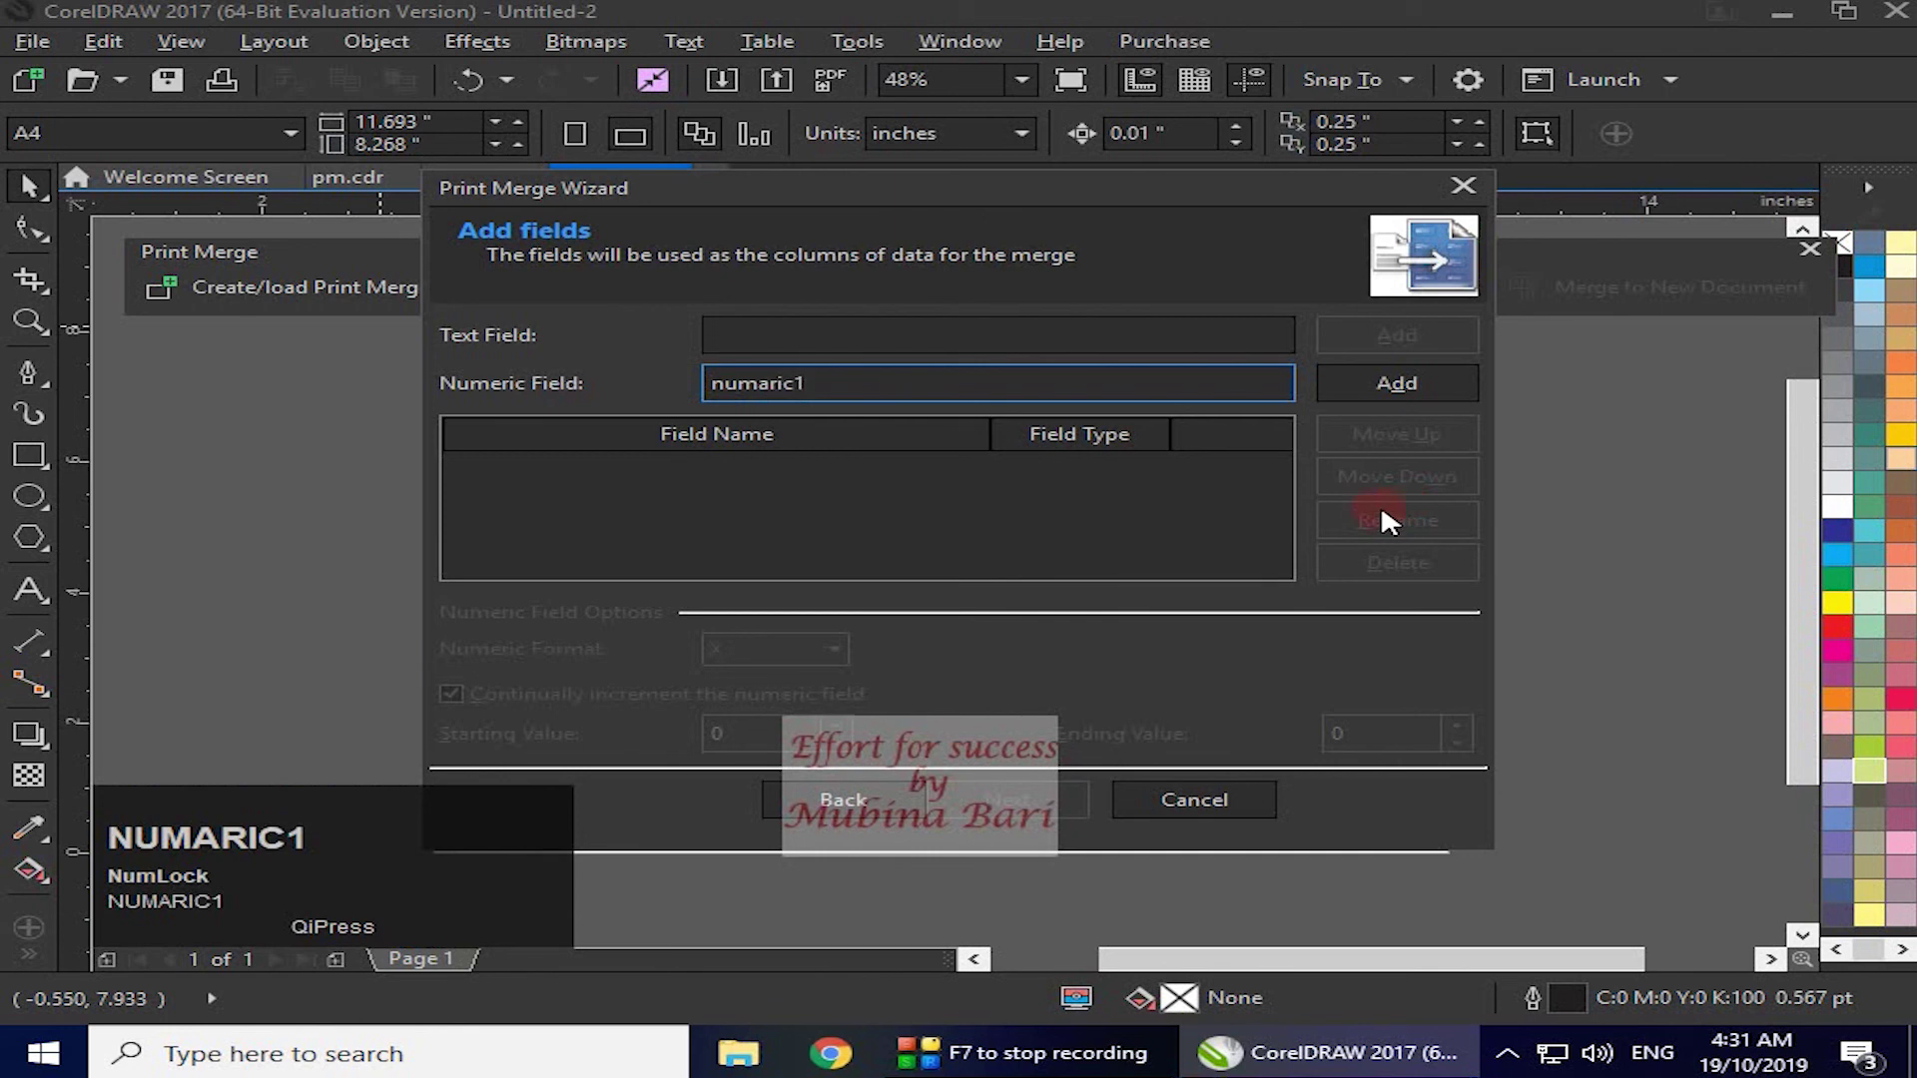
left_click(1380, 384)
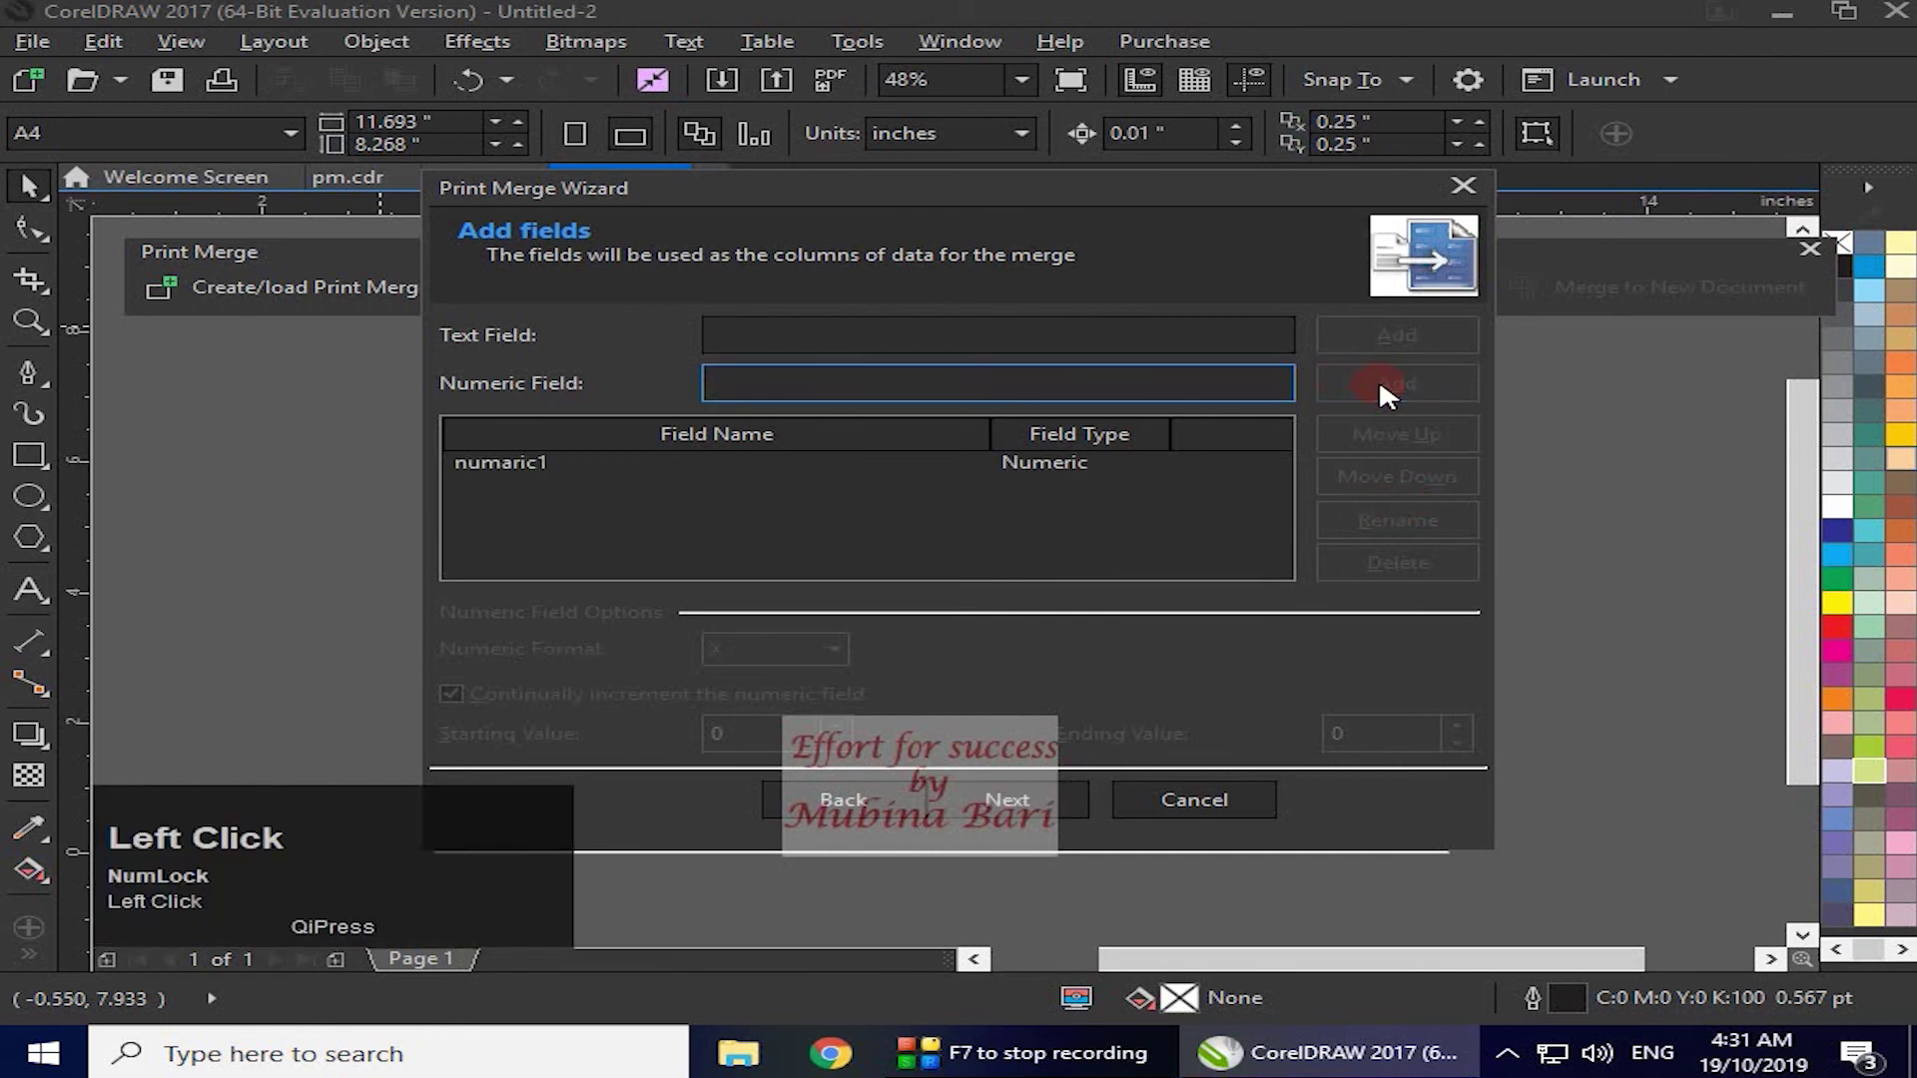
- Turn off continuous incrementing for numaric1 and set its starting value to 1 and ending value to 50
left_click(523, 463)
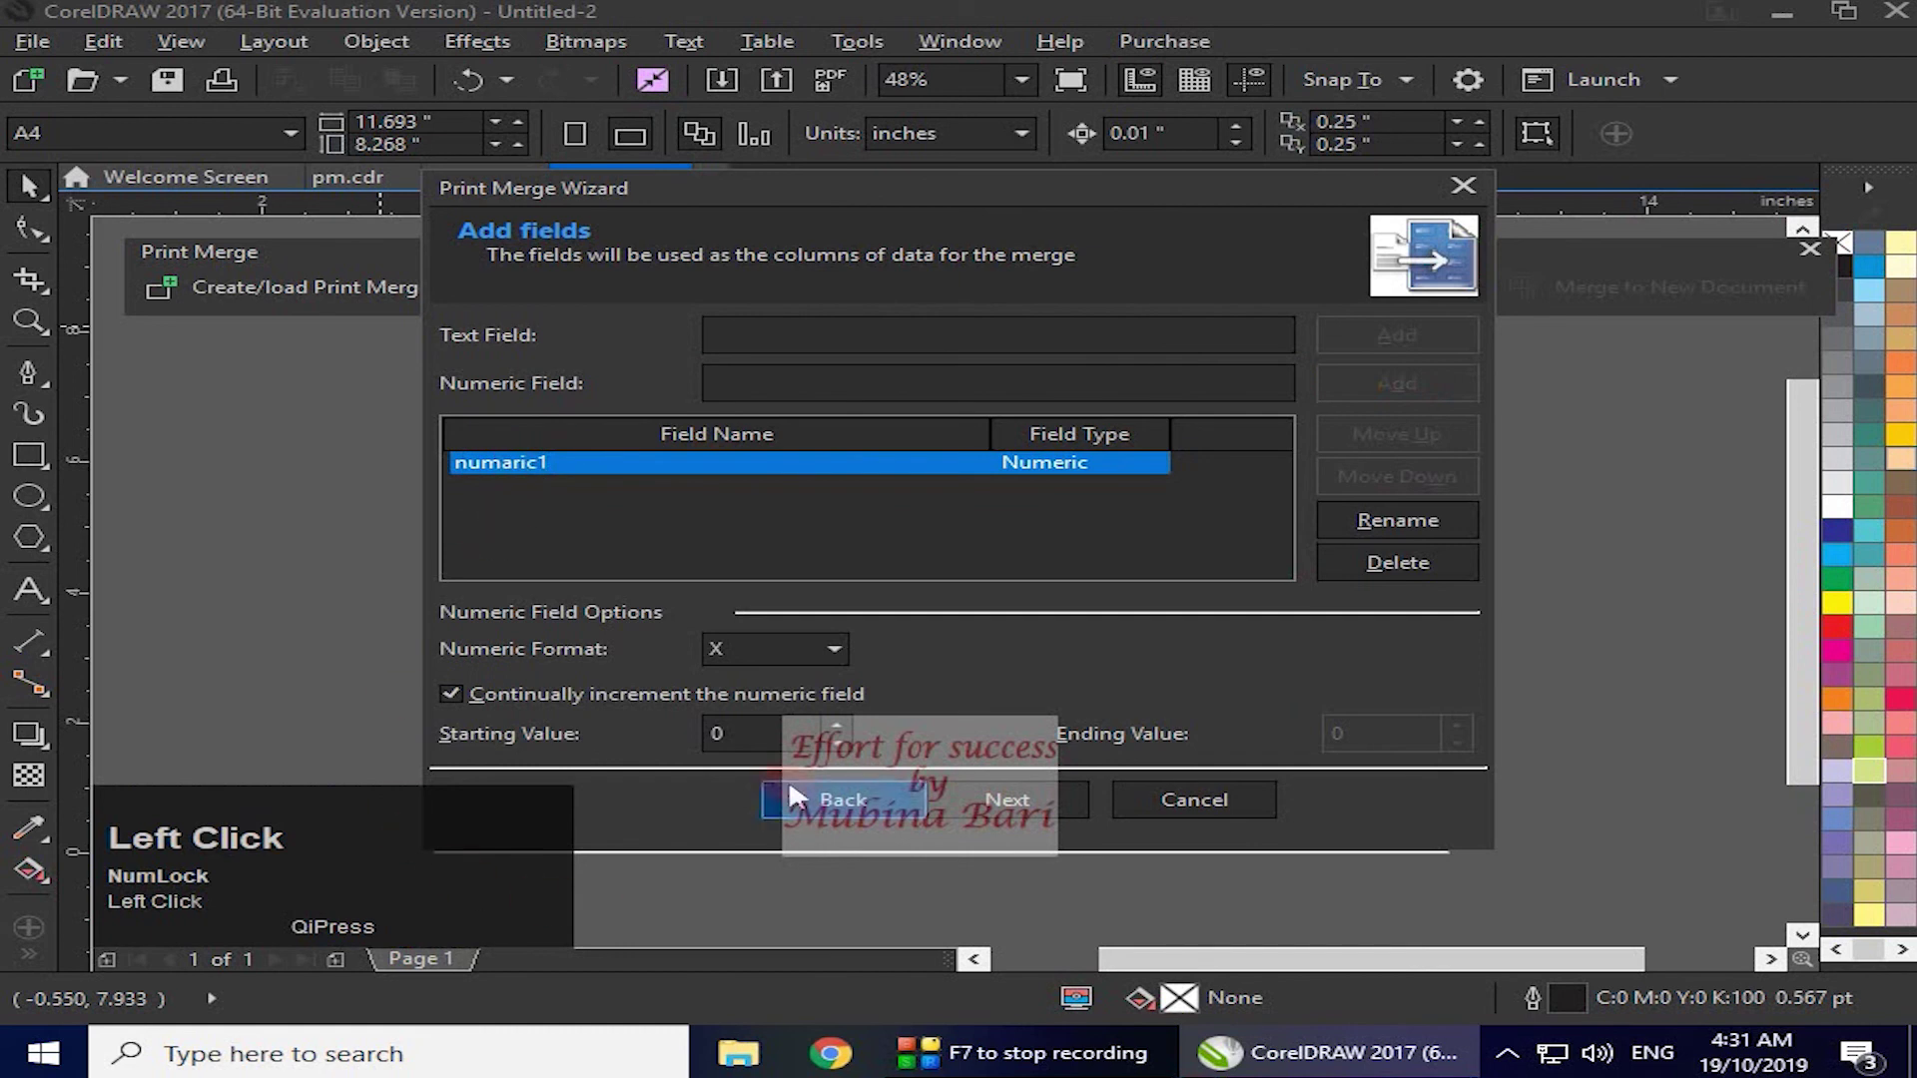
left_click(451, 694)
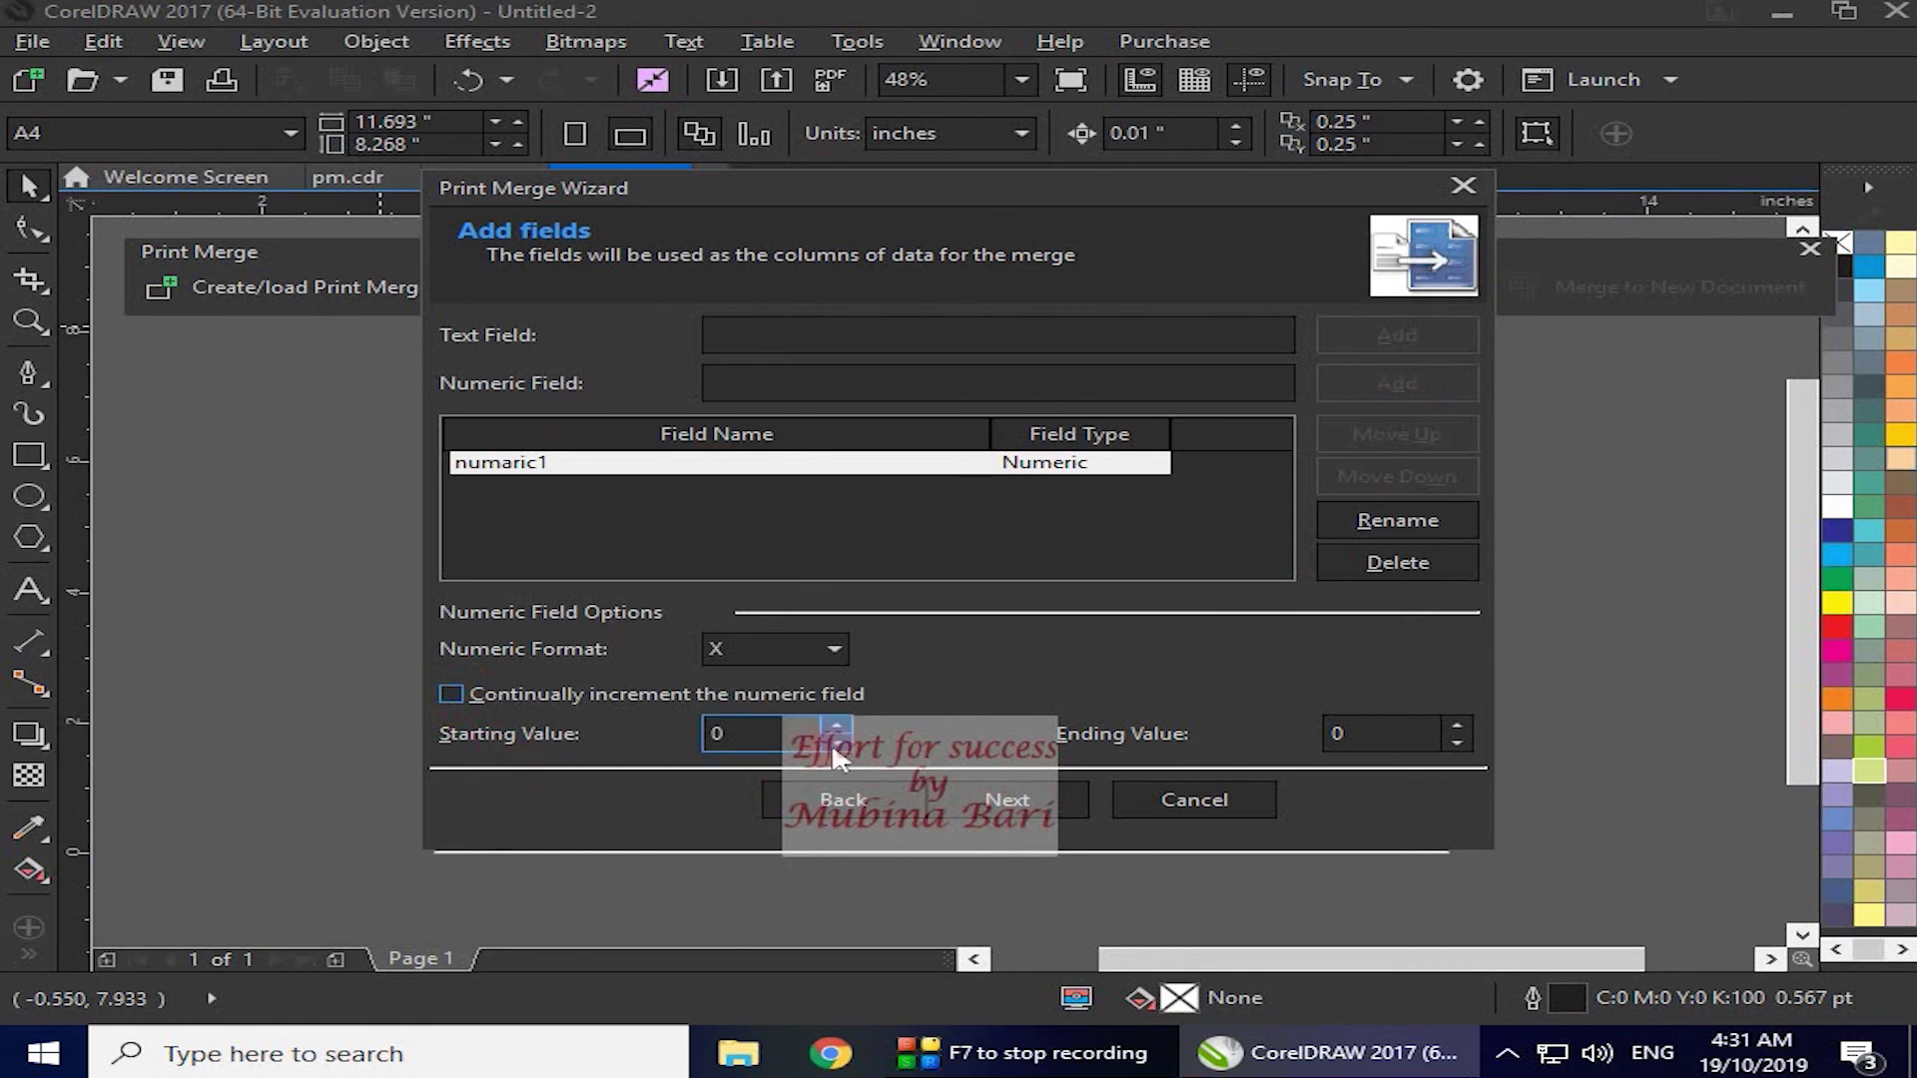
left_click(723, 737)
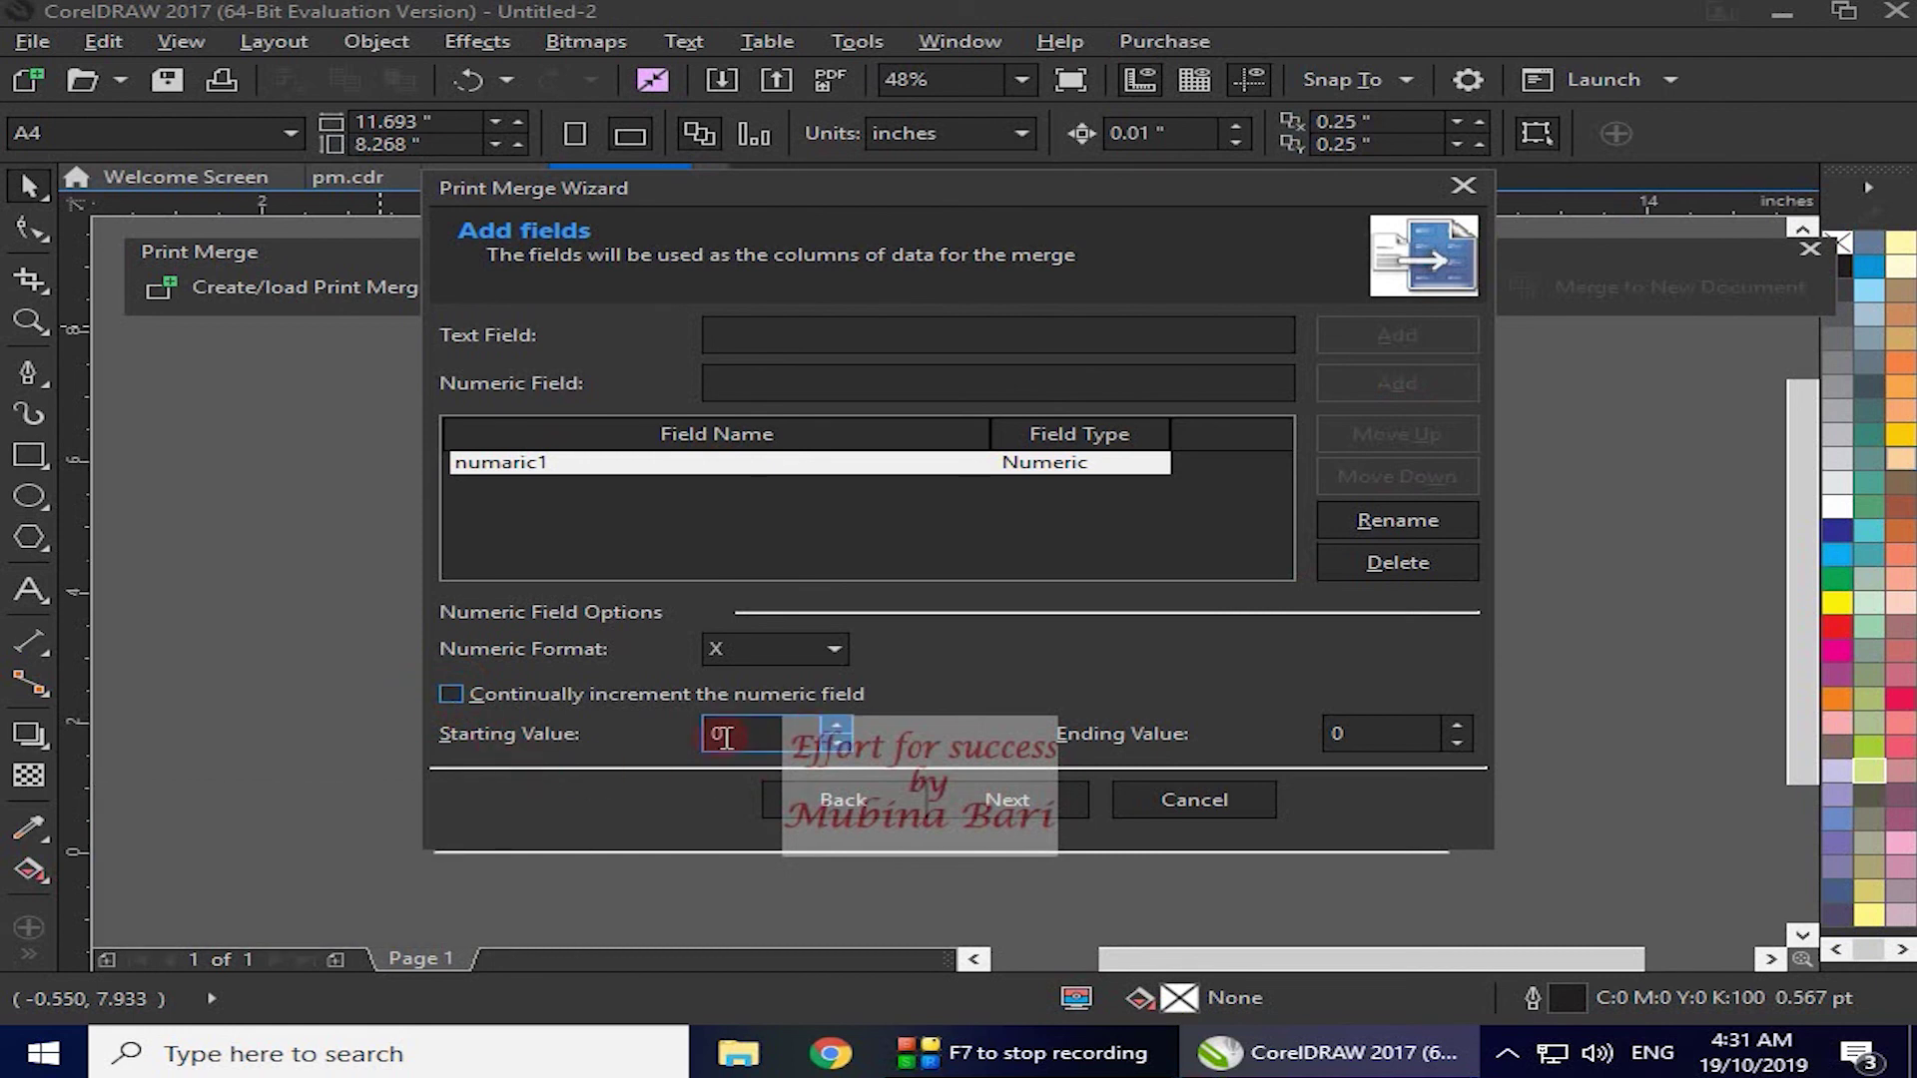
left_click(836, 725)
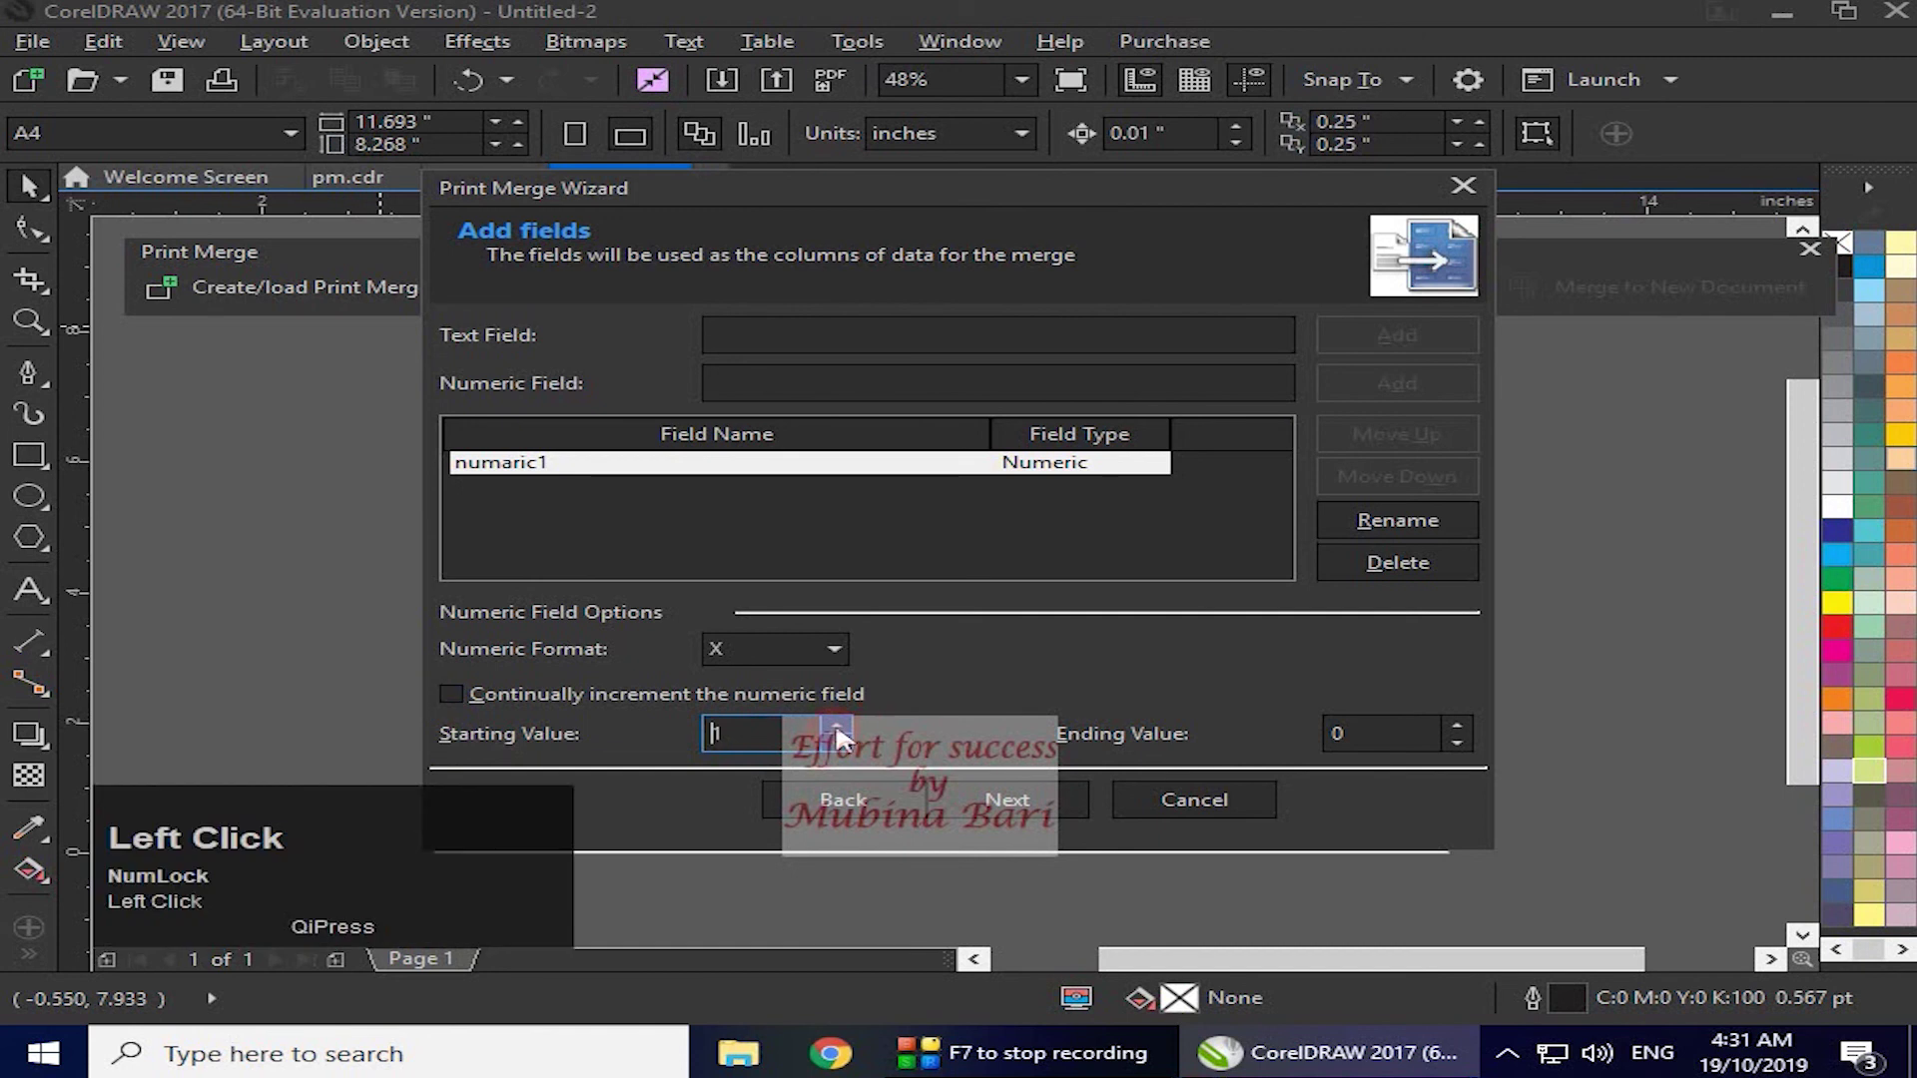
left_click(1343, 734)
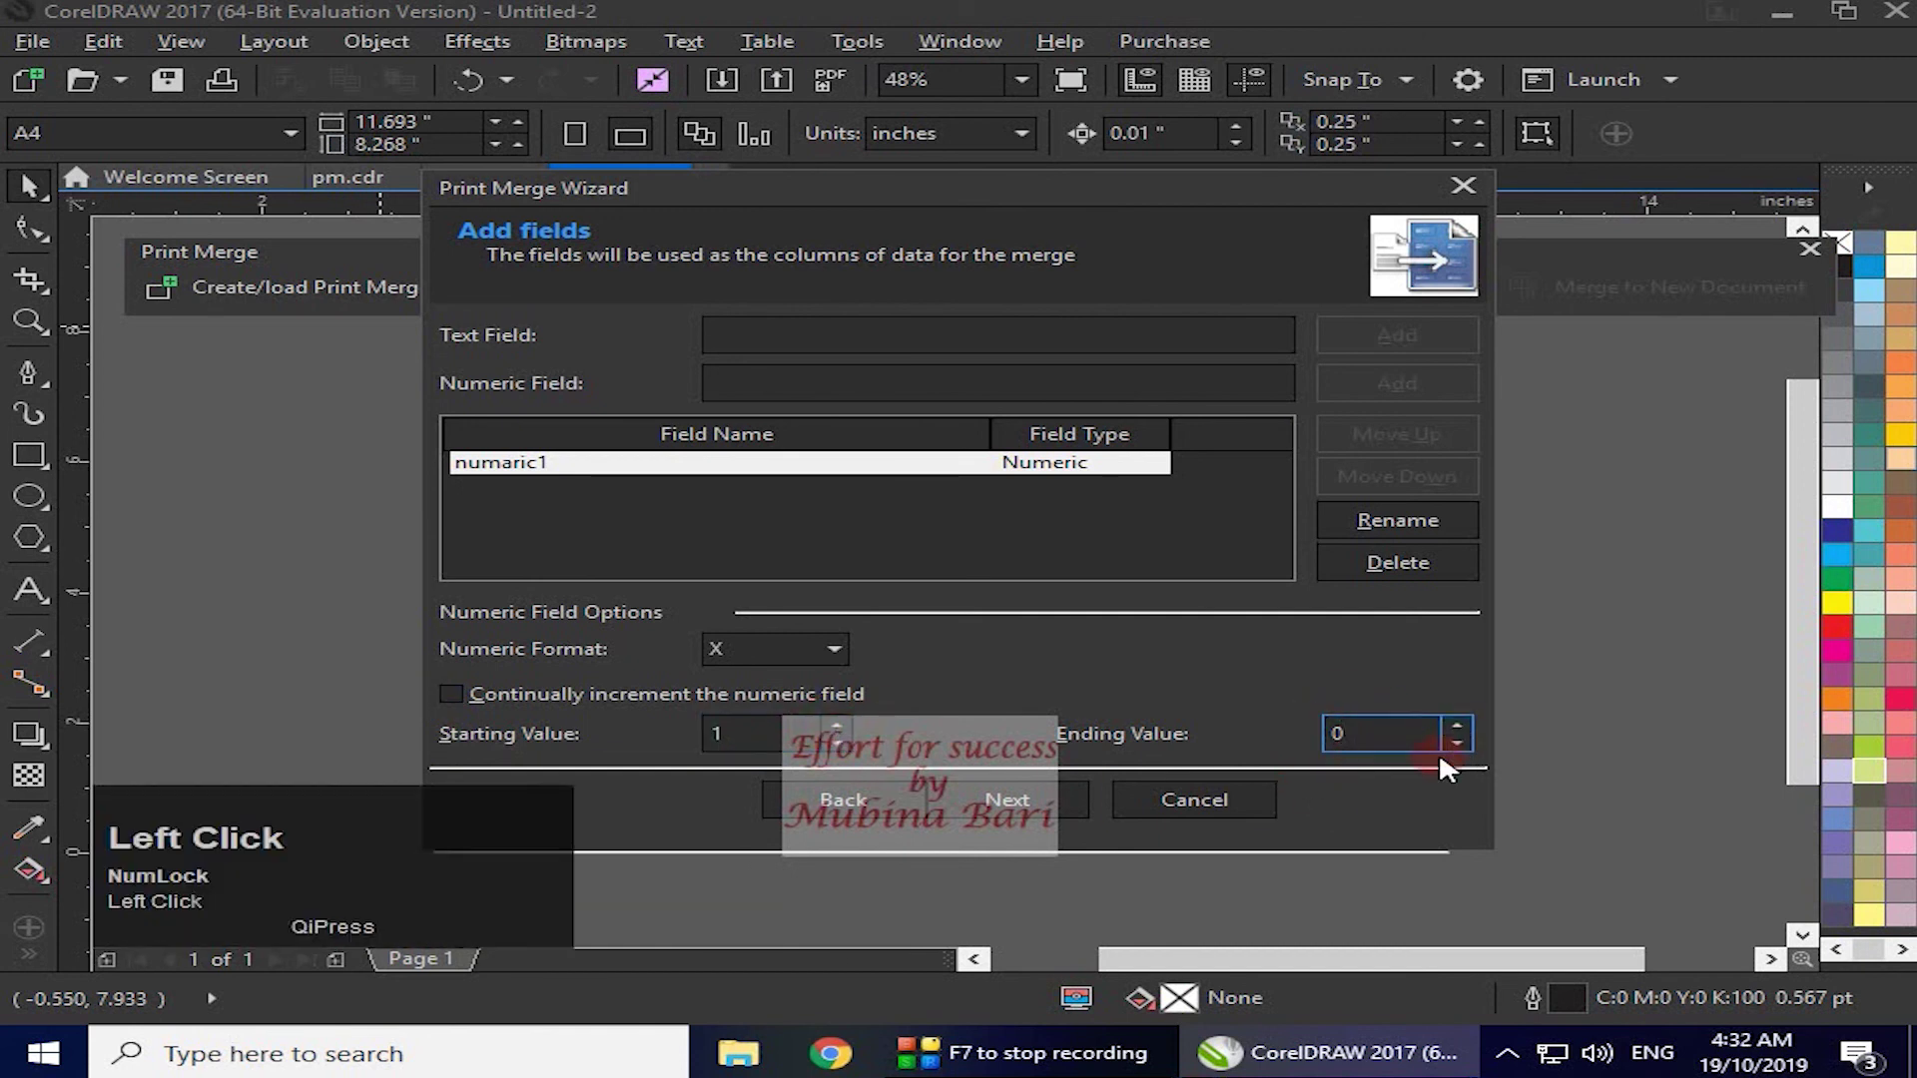
key("BackSpace")
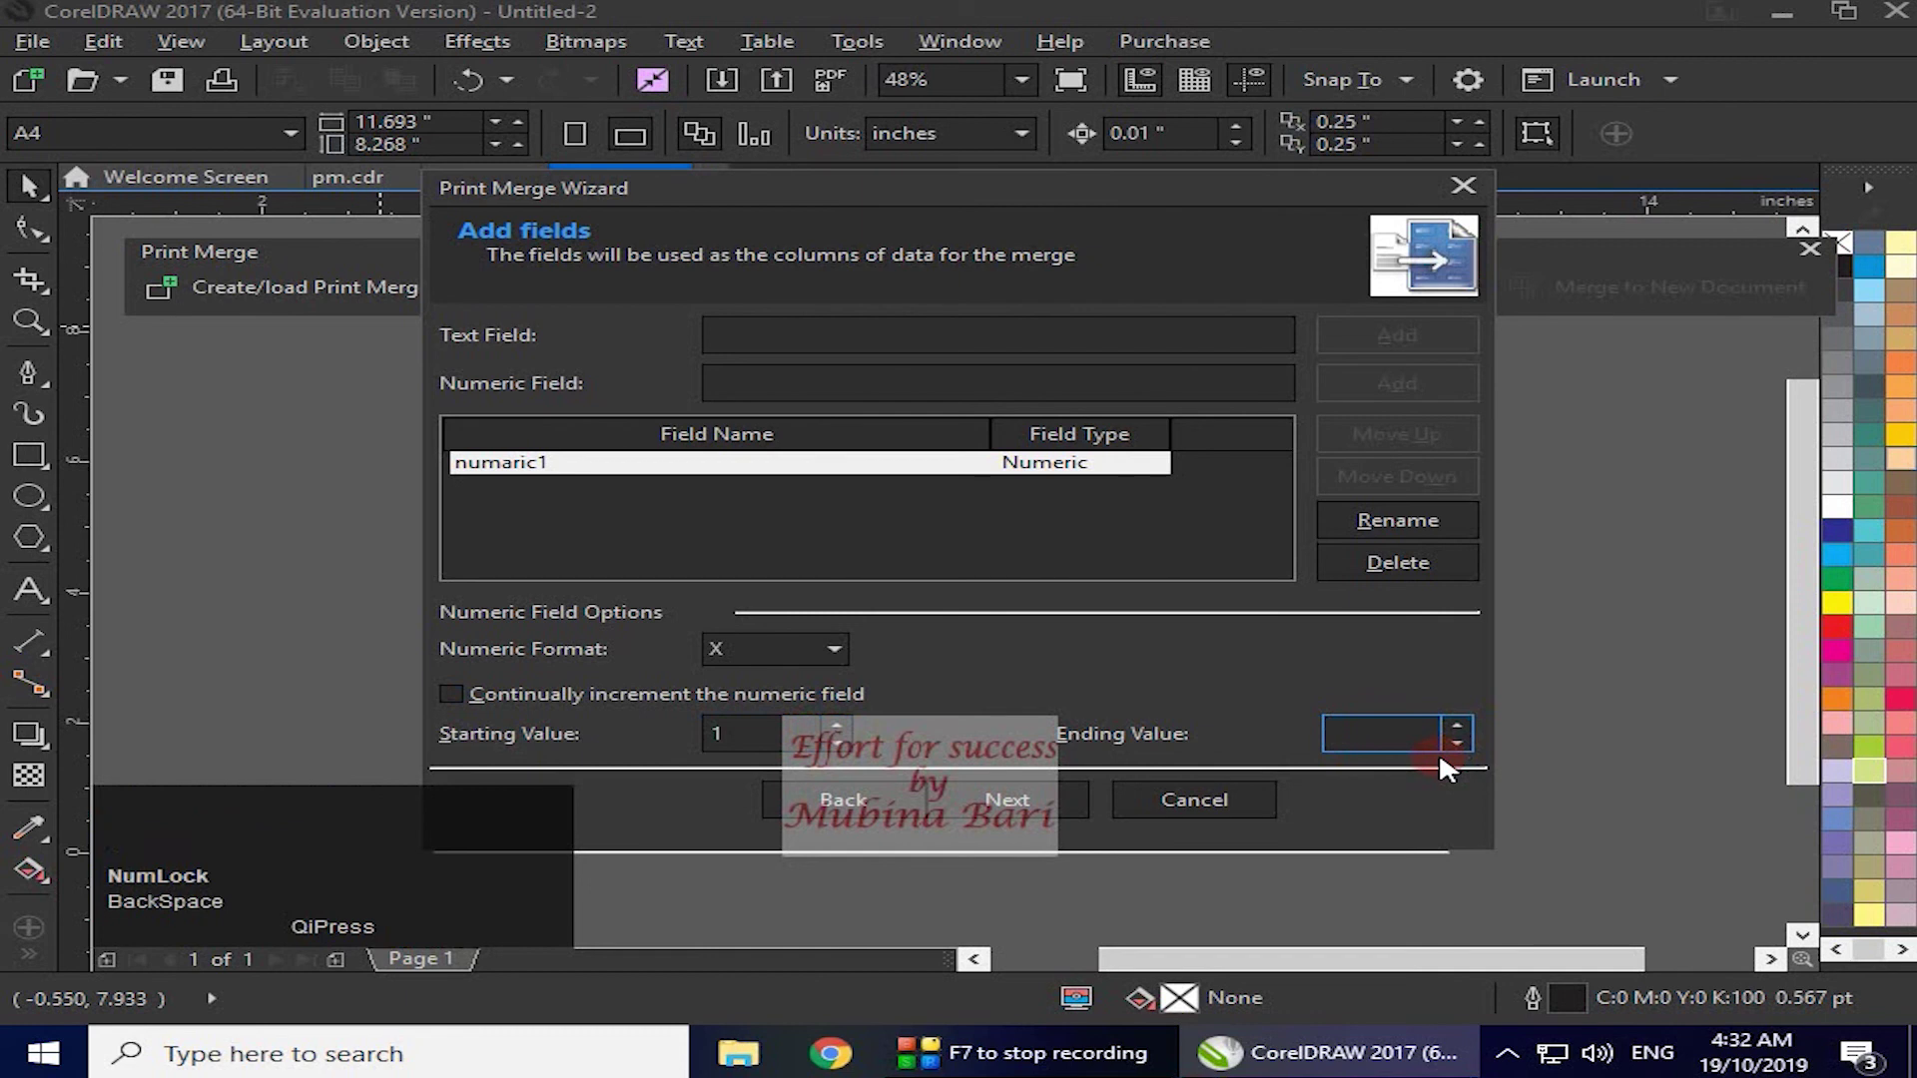
type("50")
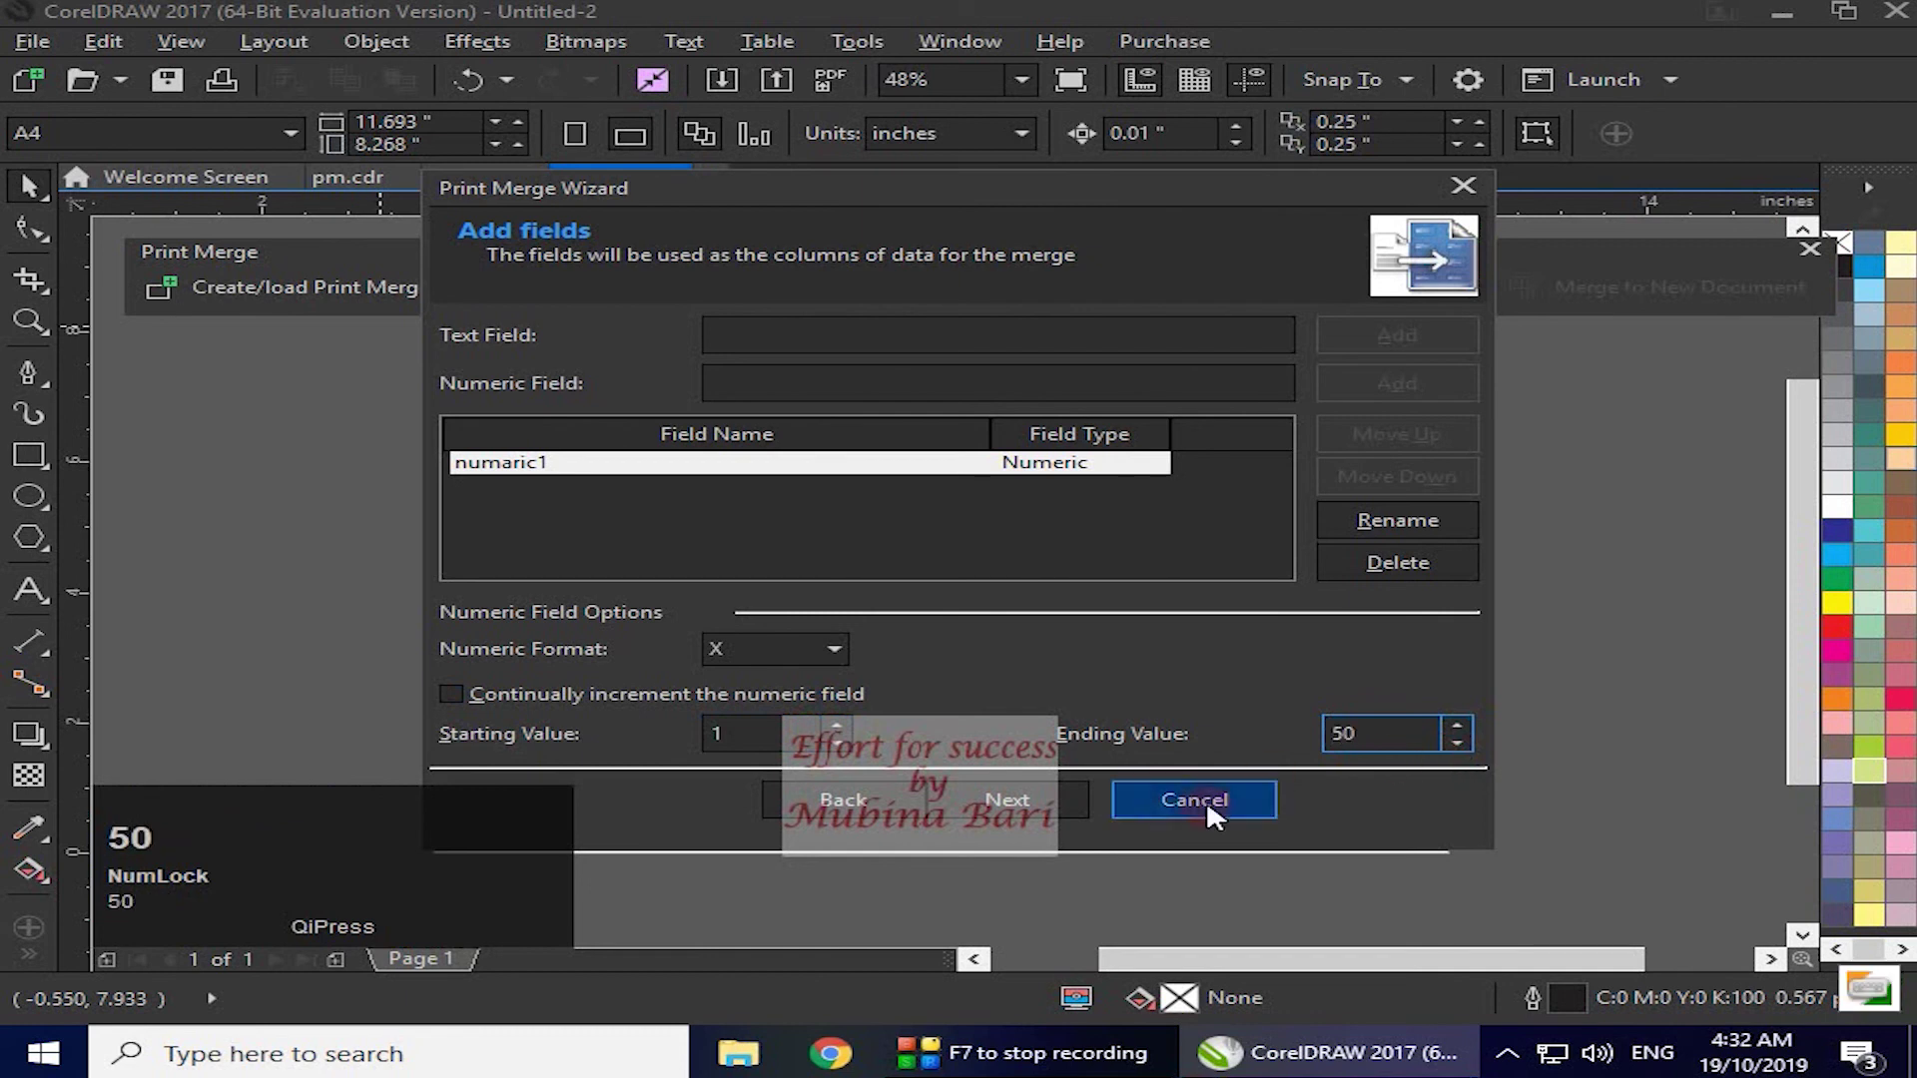
- Review and accept the generated numaric1 records, then finish the wizard without saving the data settings
left_click(1074, 807)
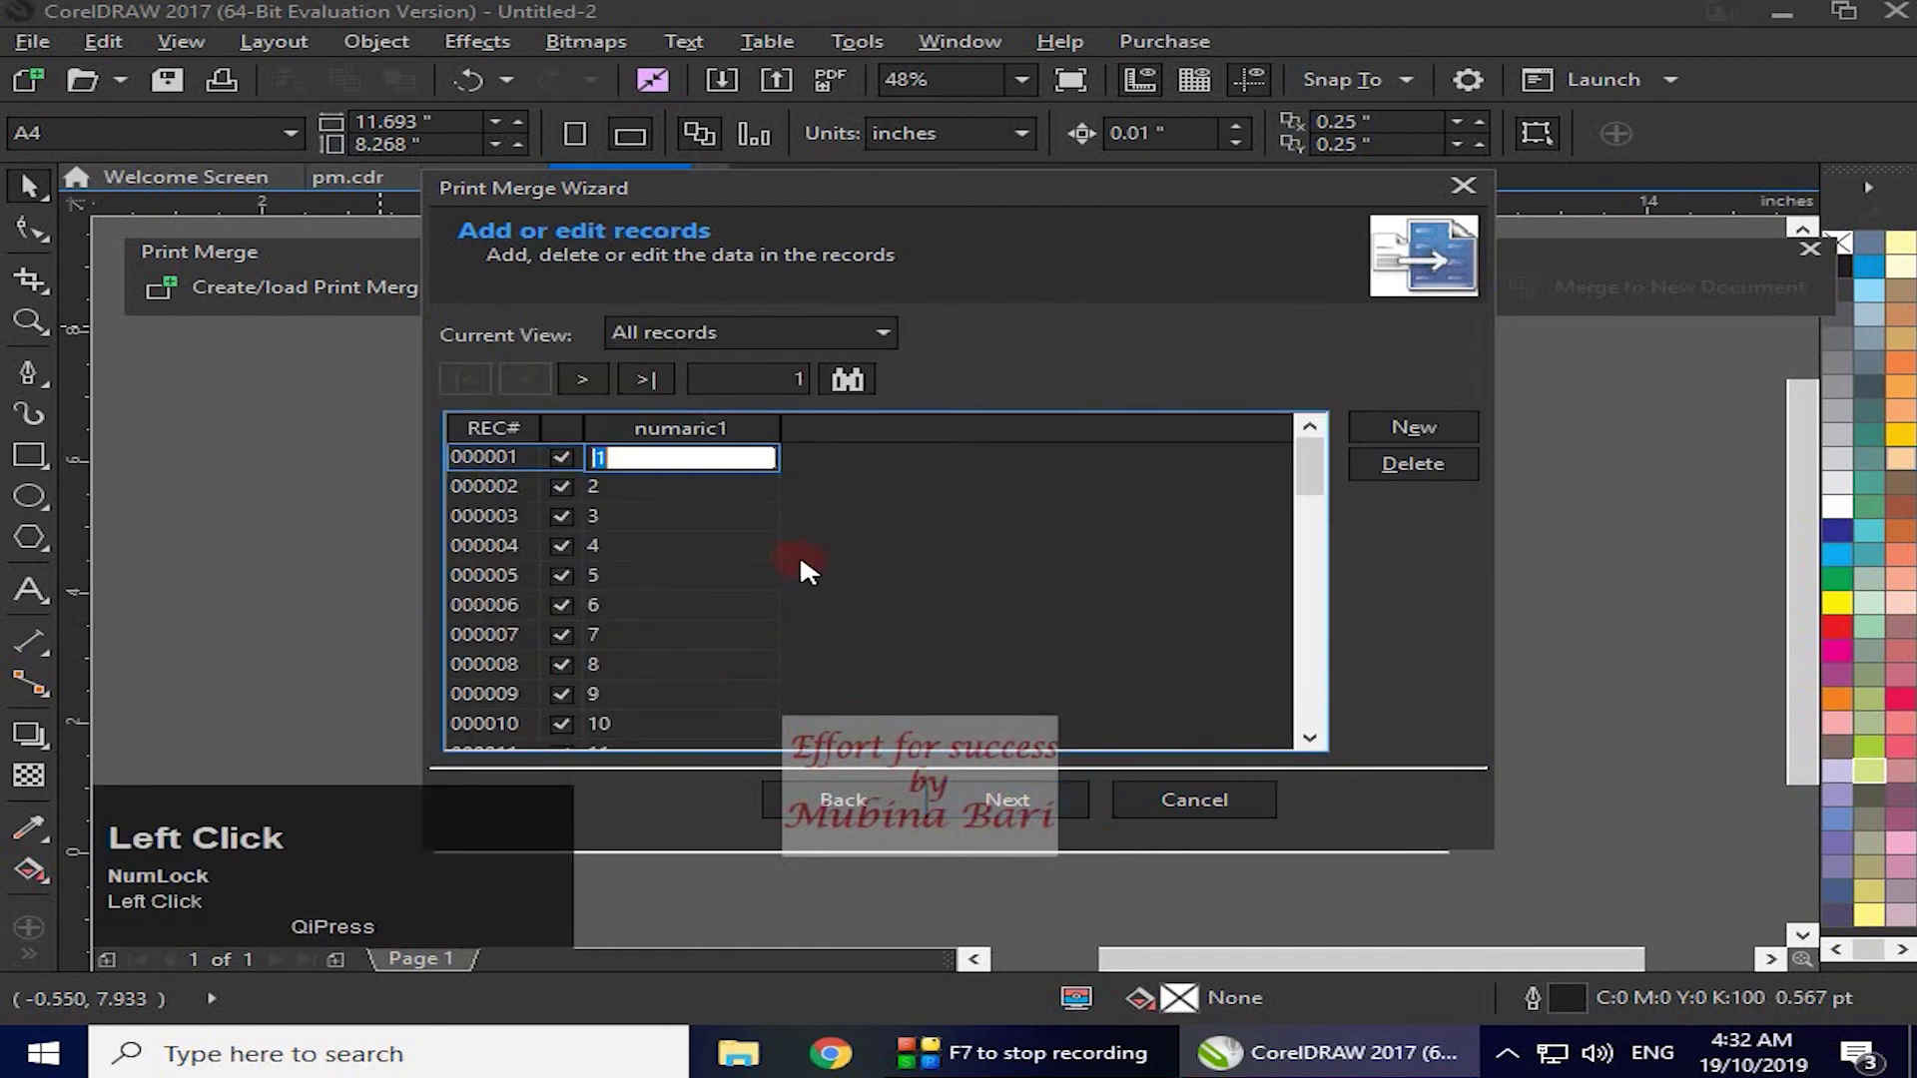
left_click_drag(1313, 465, 1280, 435)
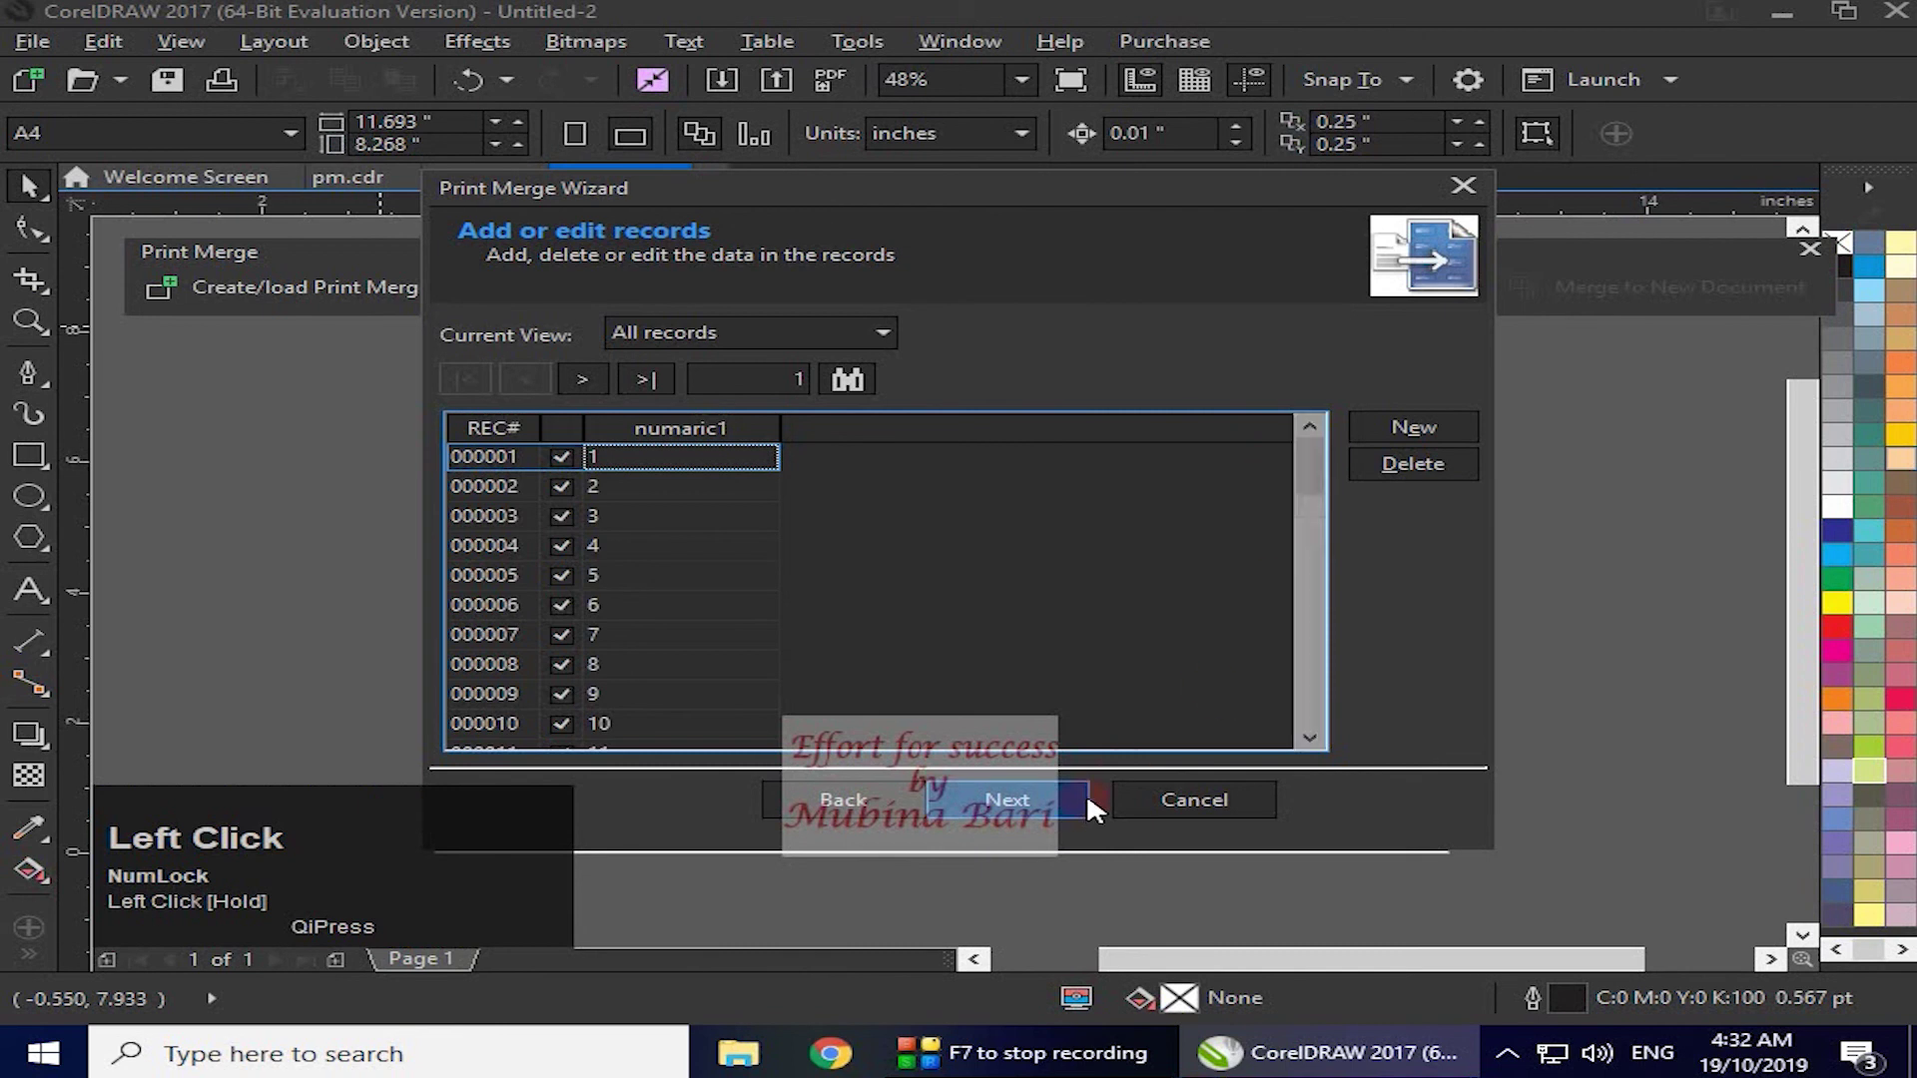
left_click(1048, 804)
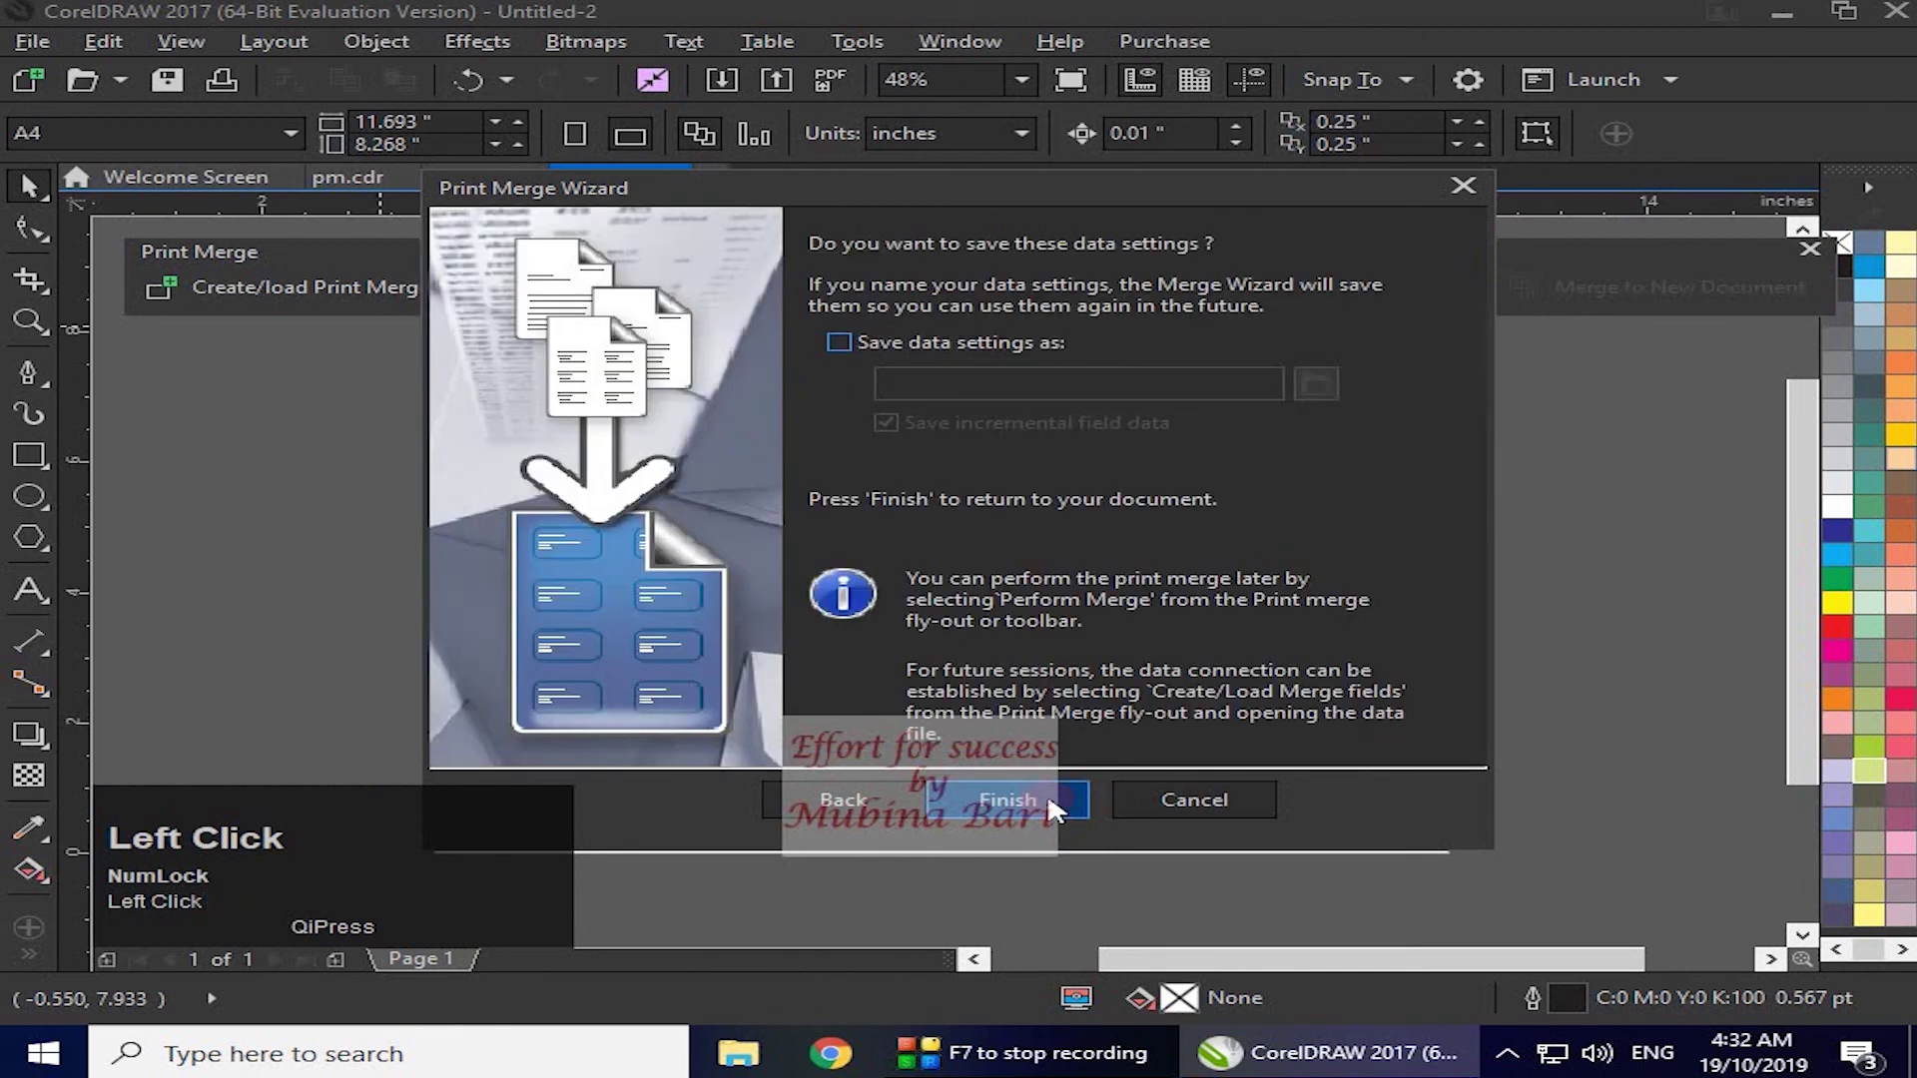
left_click(1050, 803)
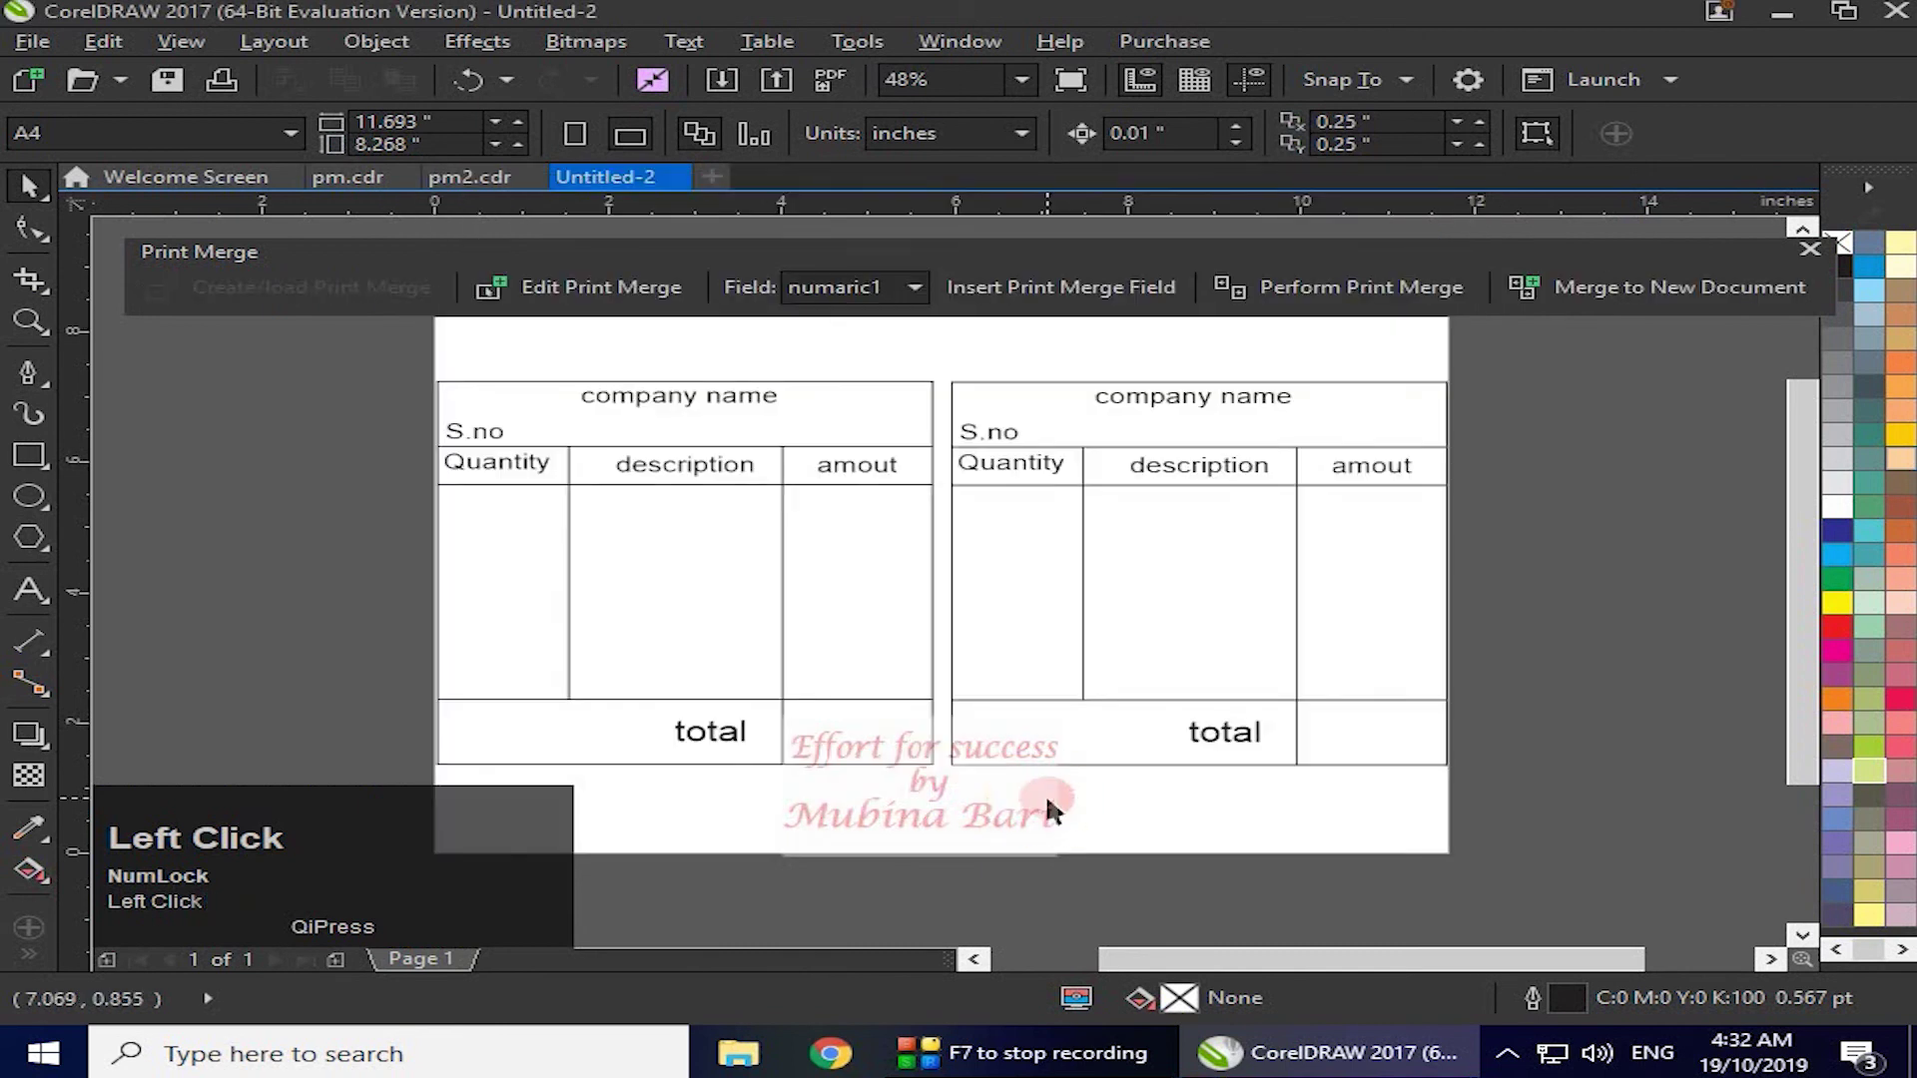
left_click(915, 289)
left_click(916, 290)
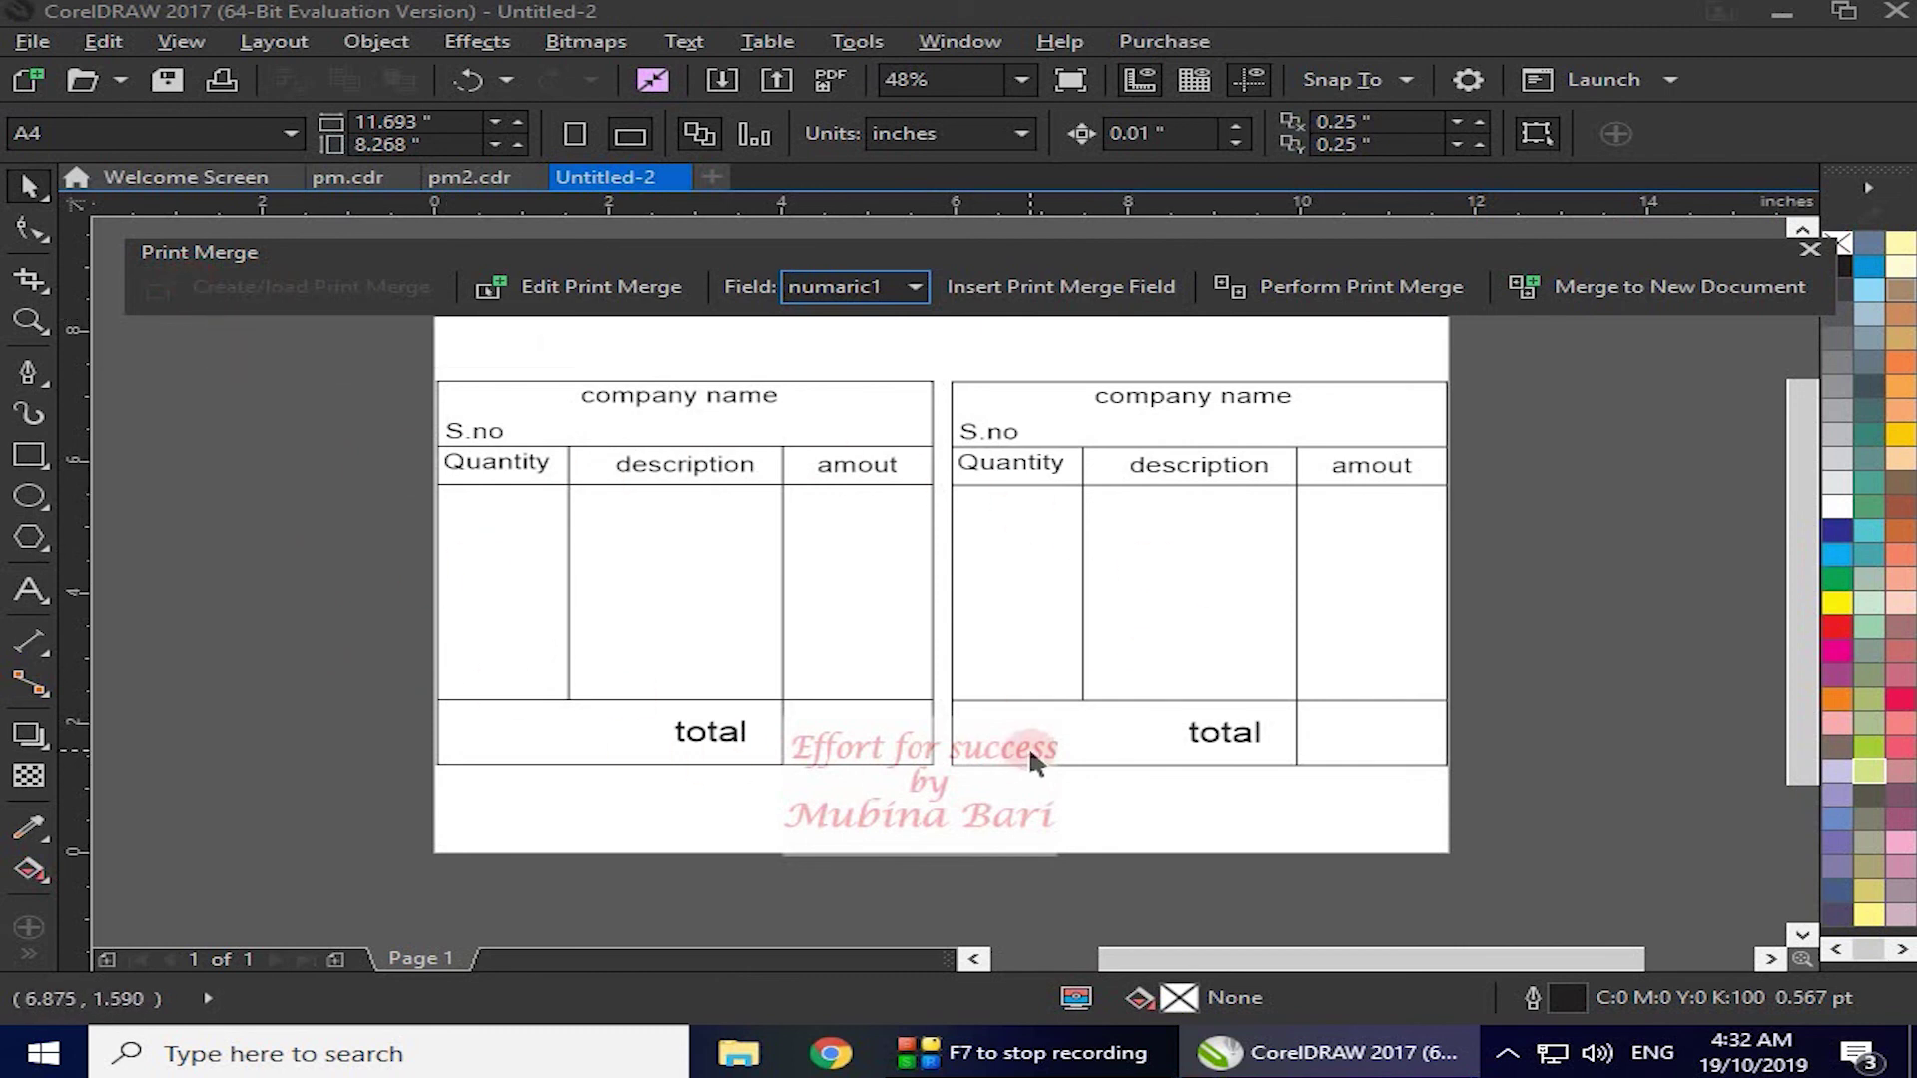
- Reopen the print merge setup for the bill layout and add a second numeric field named nmaric2
left_click(649, 296)
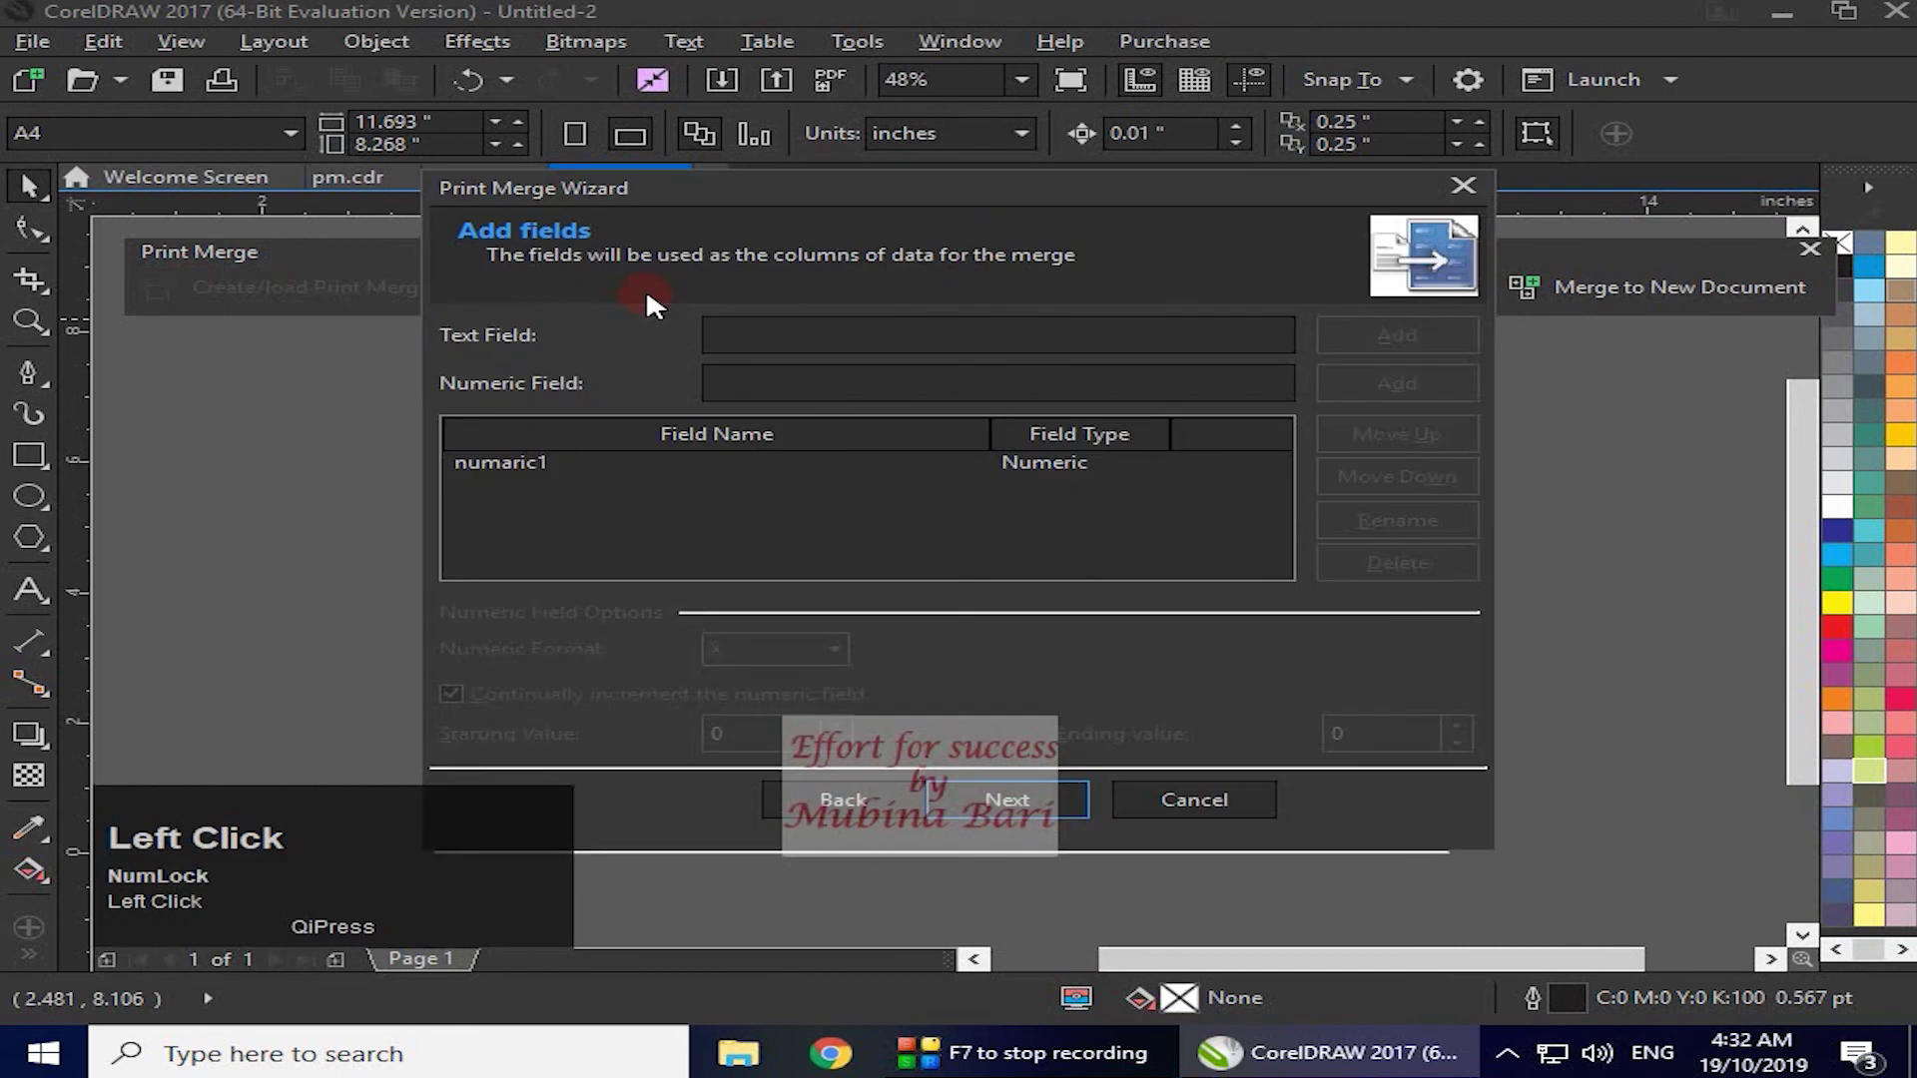
left_click(717, 383)
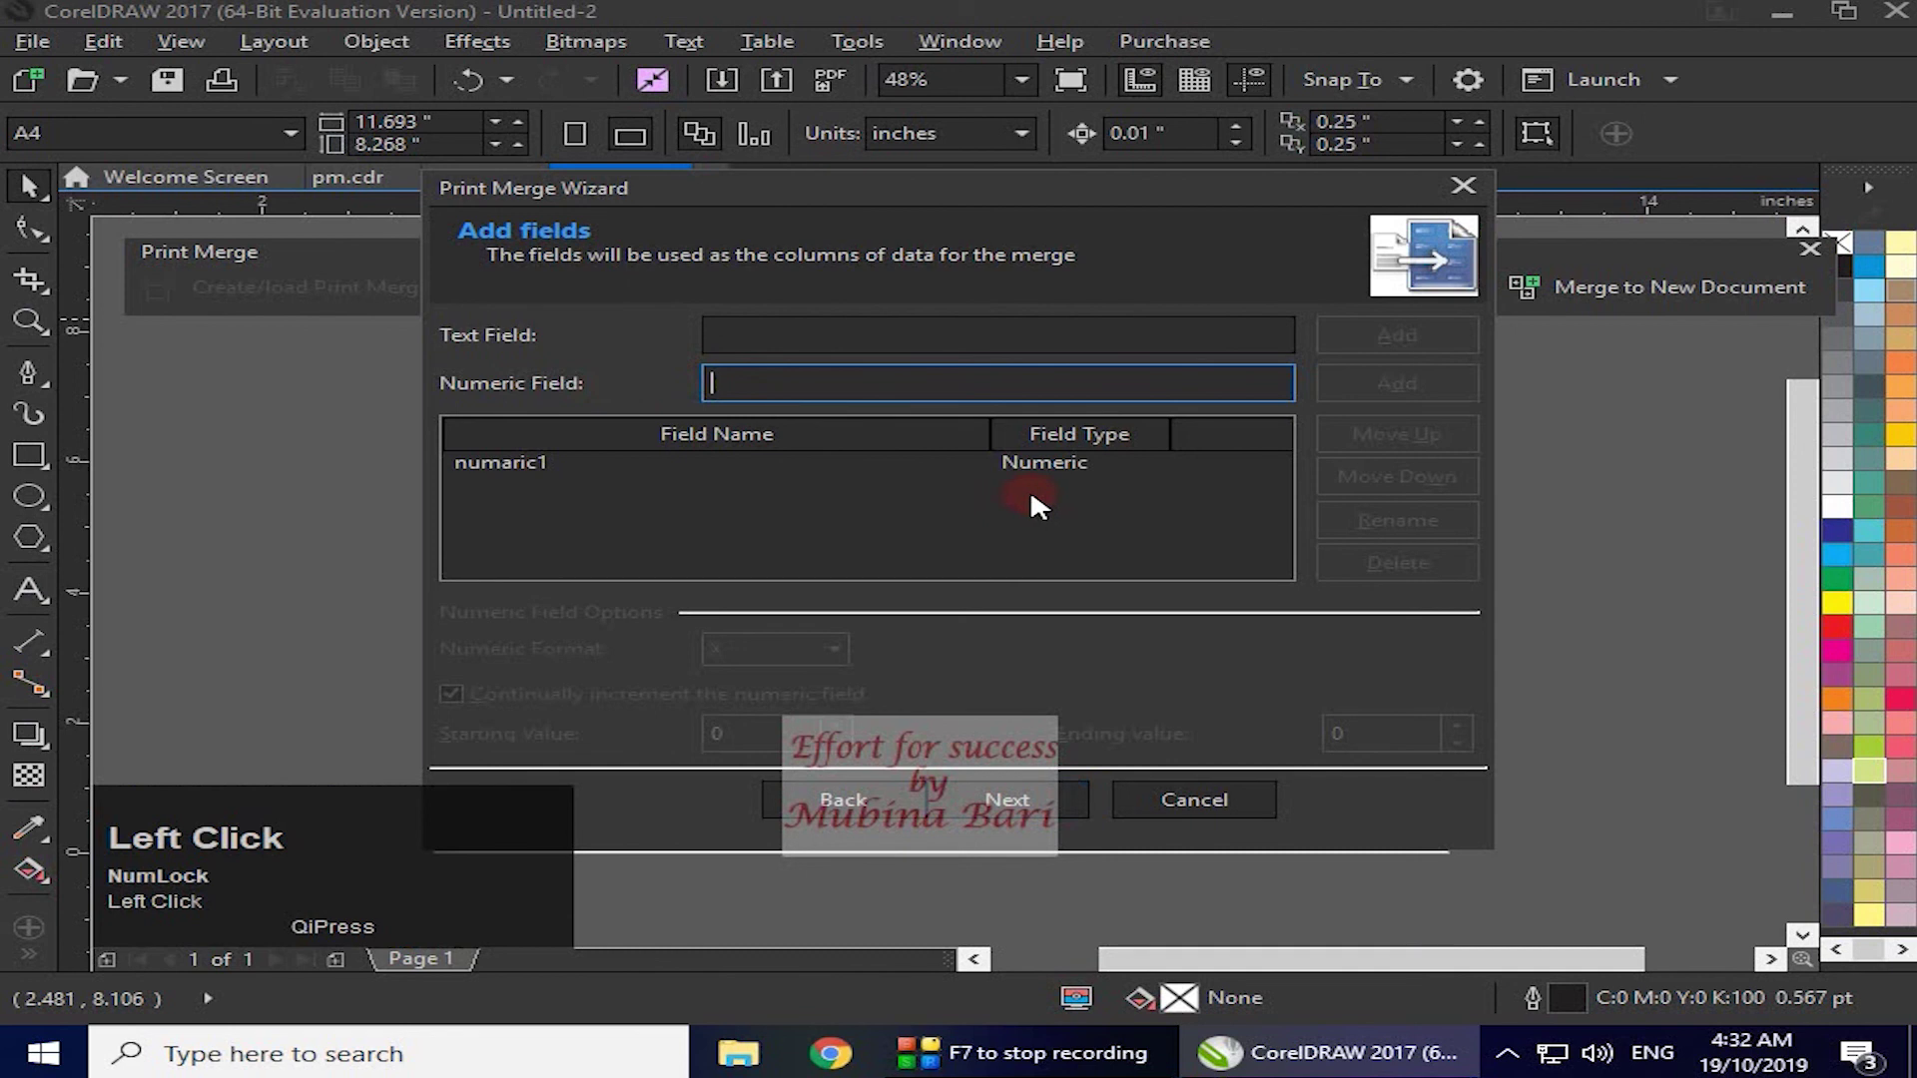
type("nmaric2")
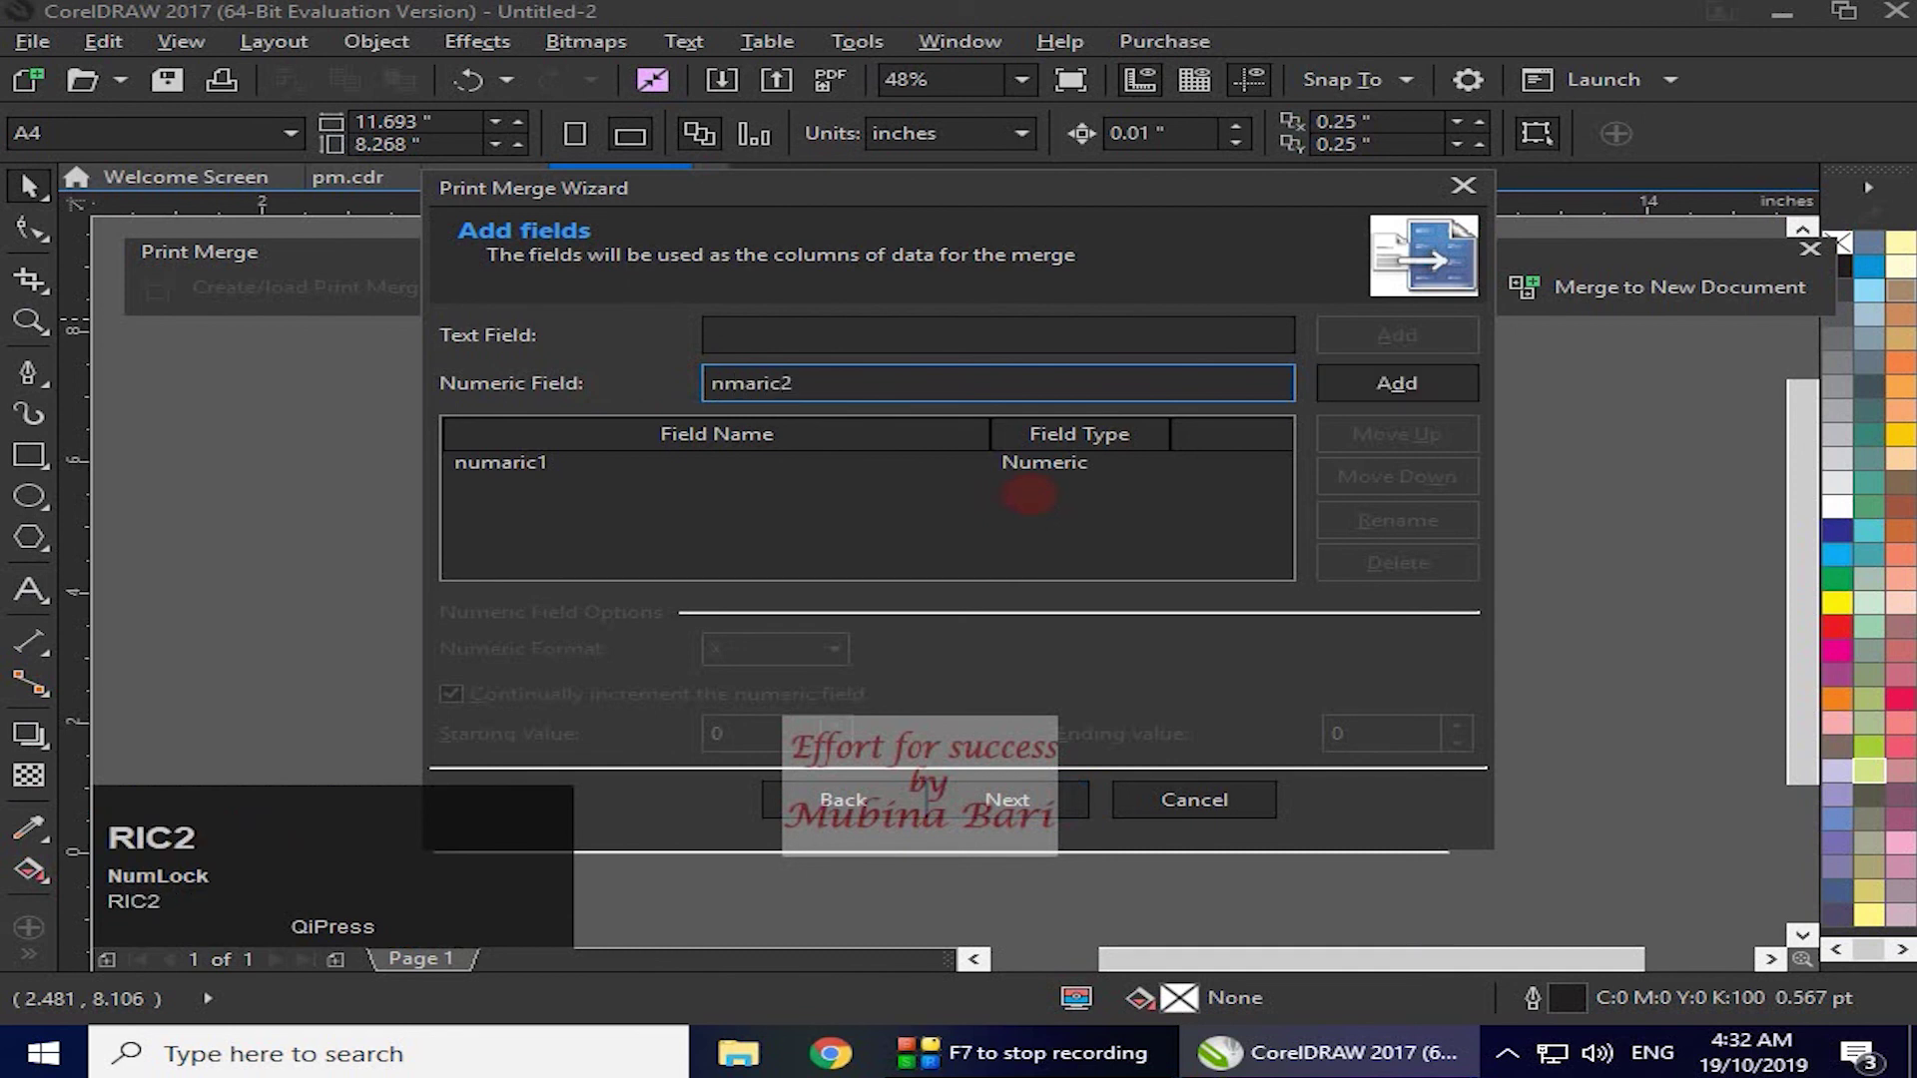
left_click(1412, 383)
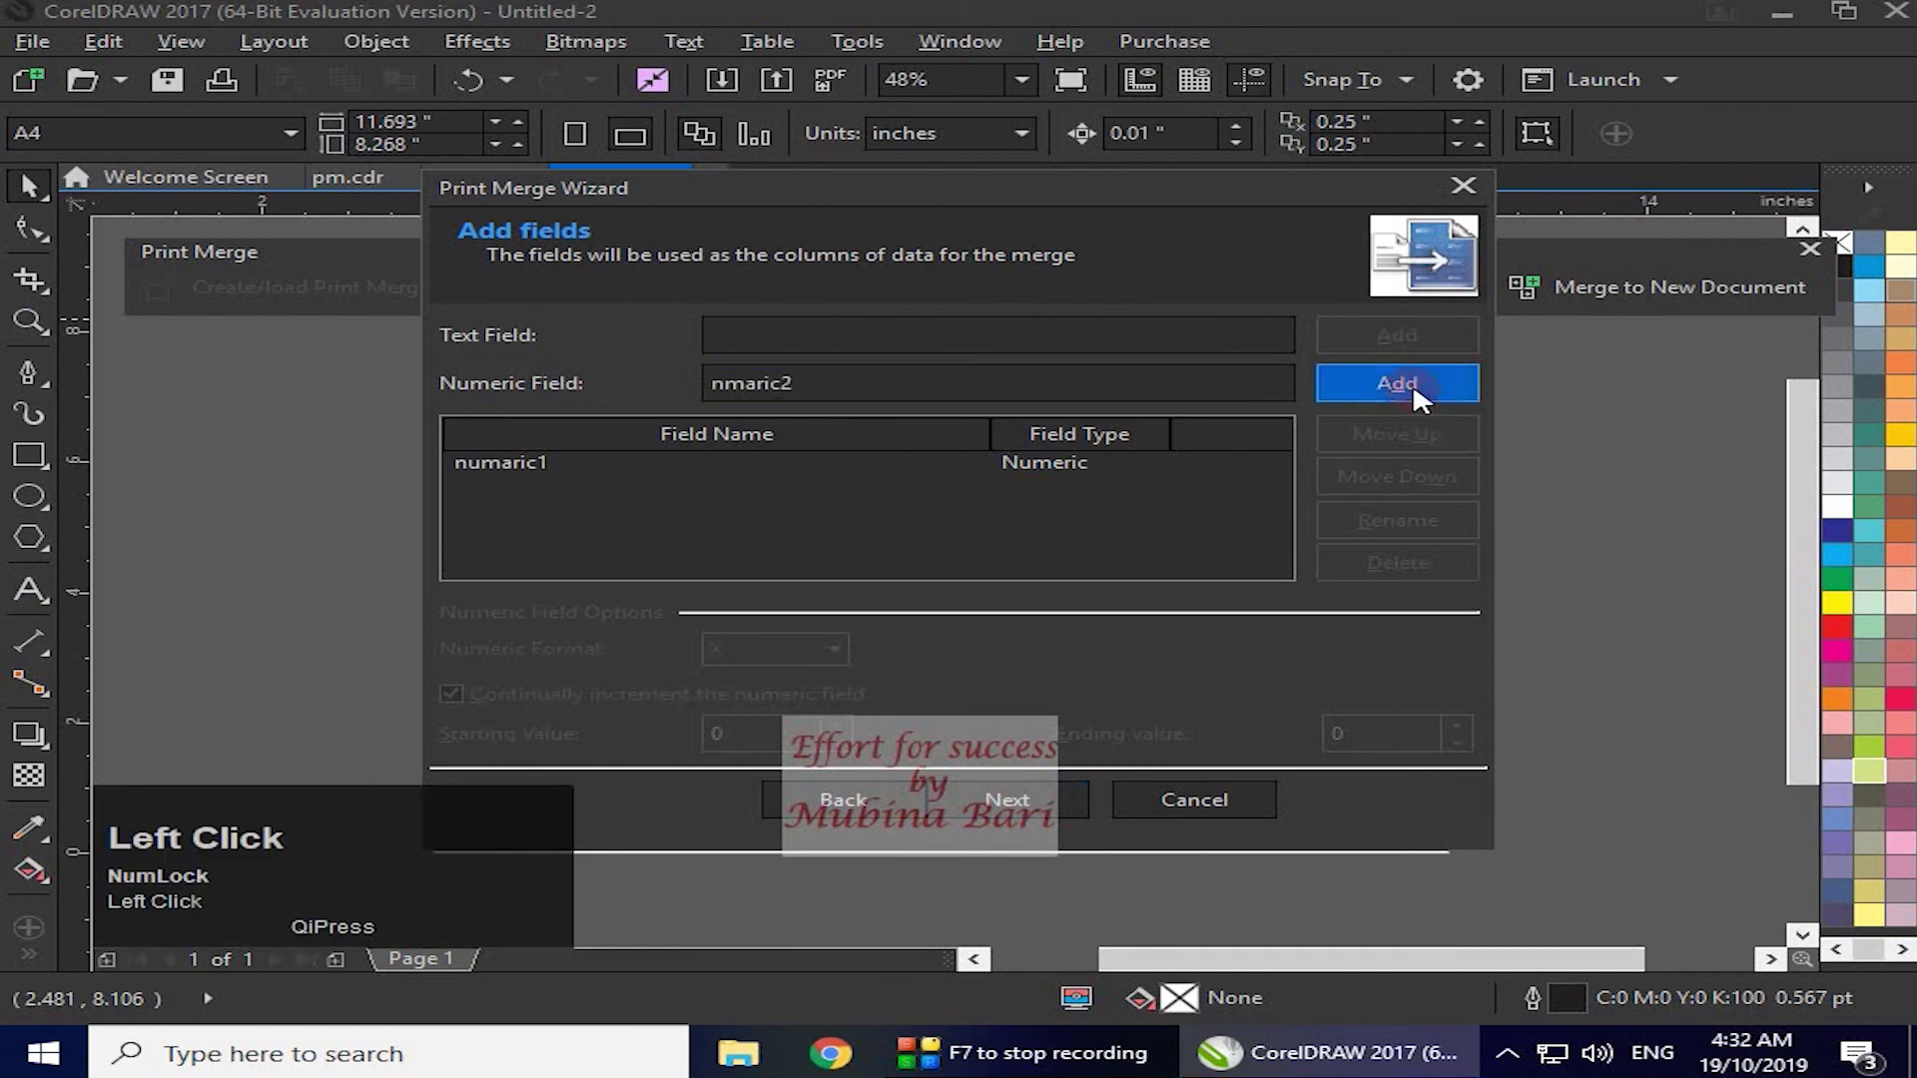
- Turn off continuous incrementing for nmaric2, set its starting value to 51 and ending value to 100, and choose numeric format X
left_click(1050, 489)
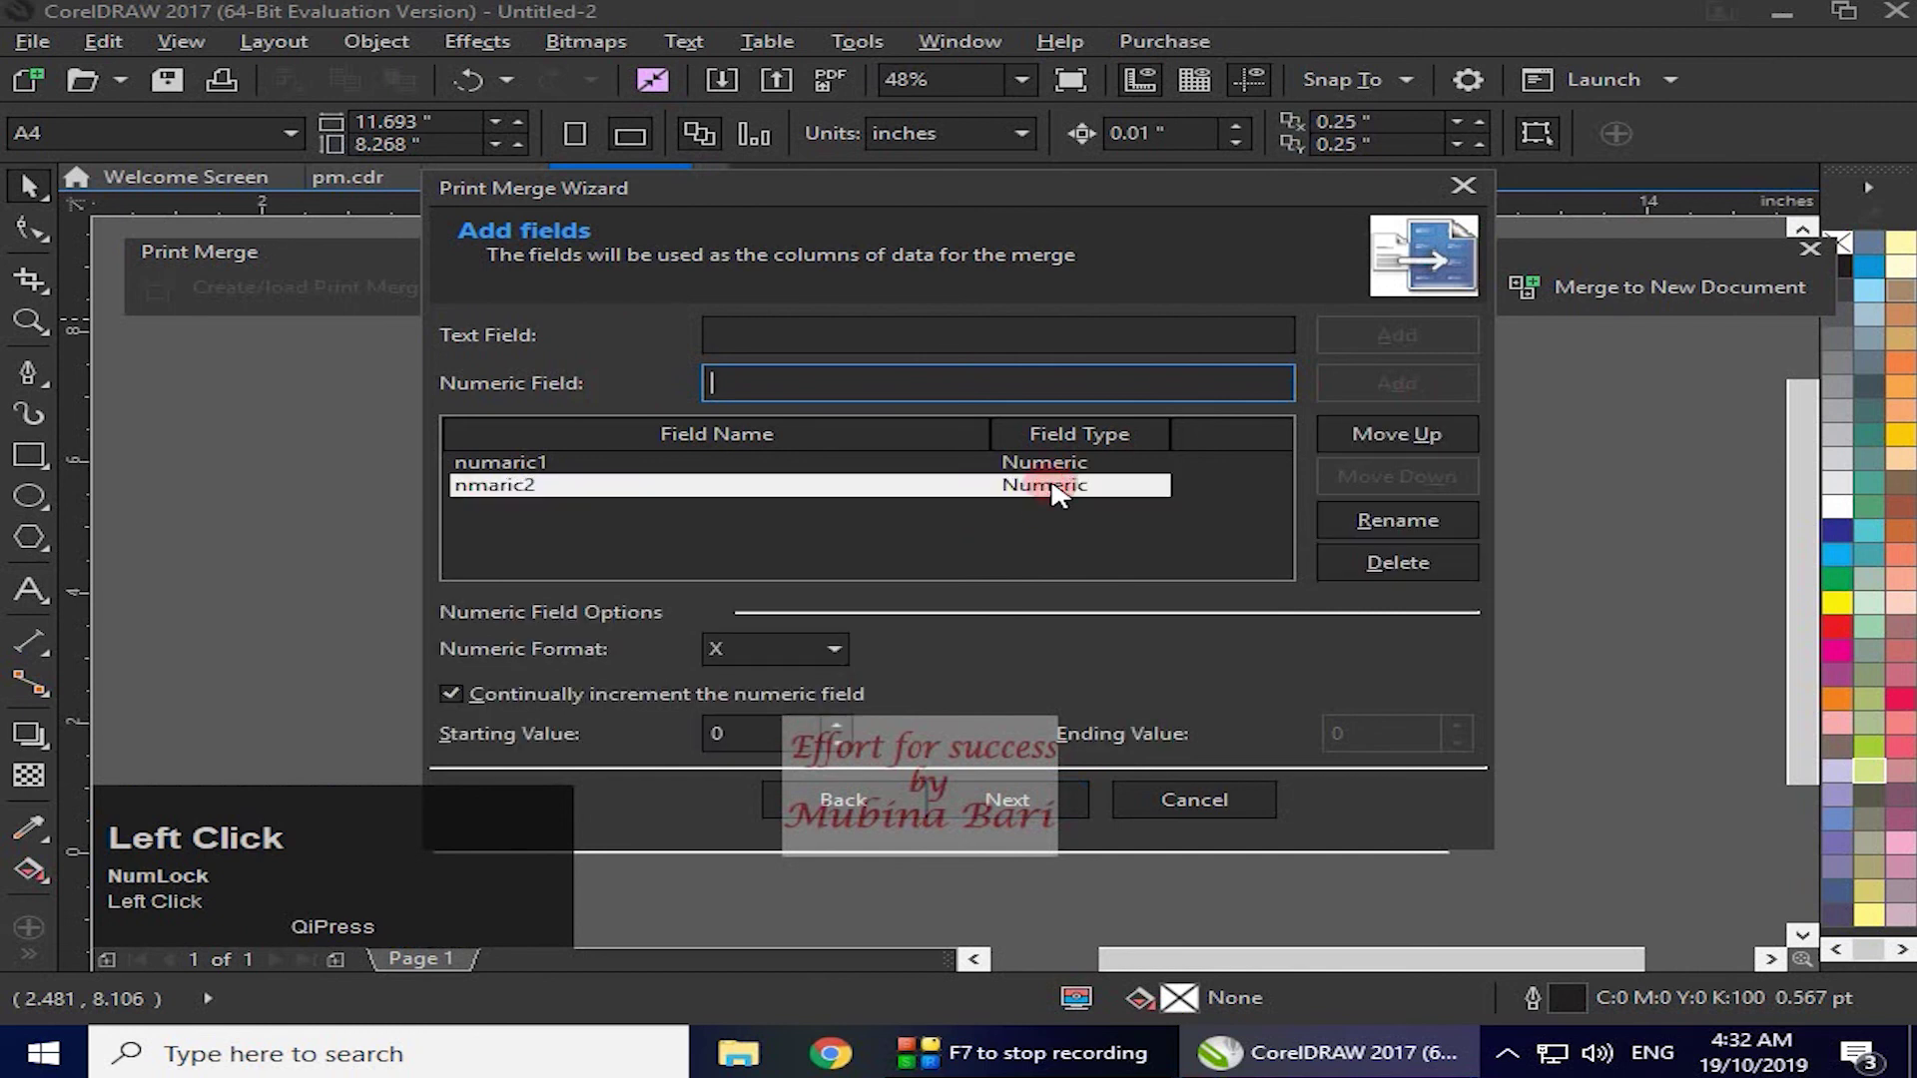
left_click(450, 692)
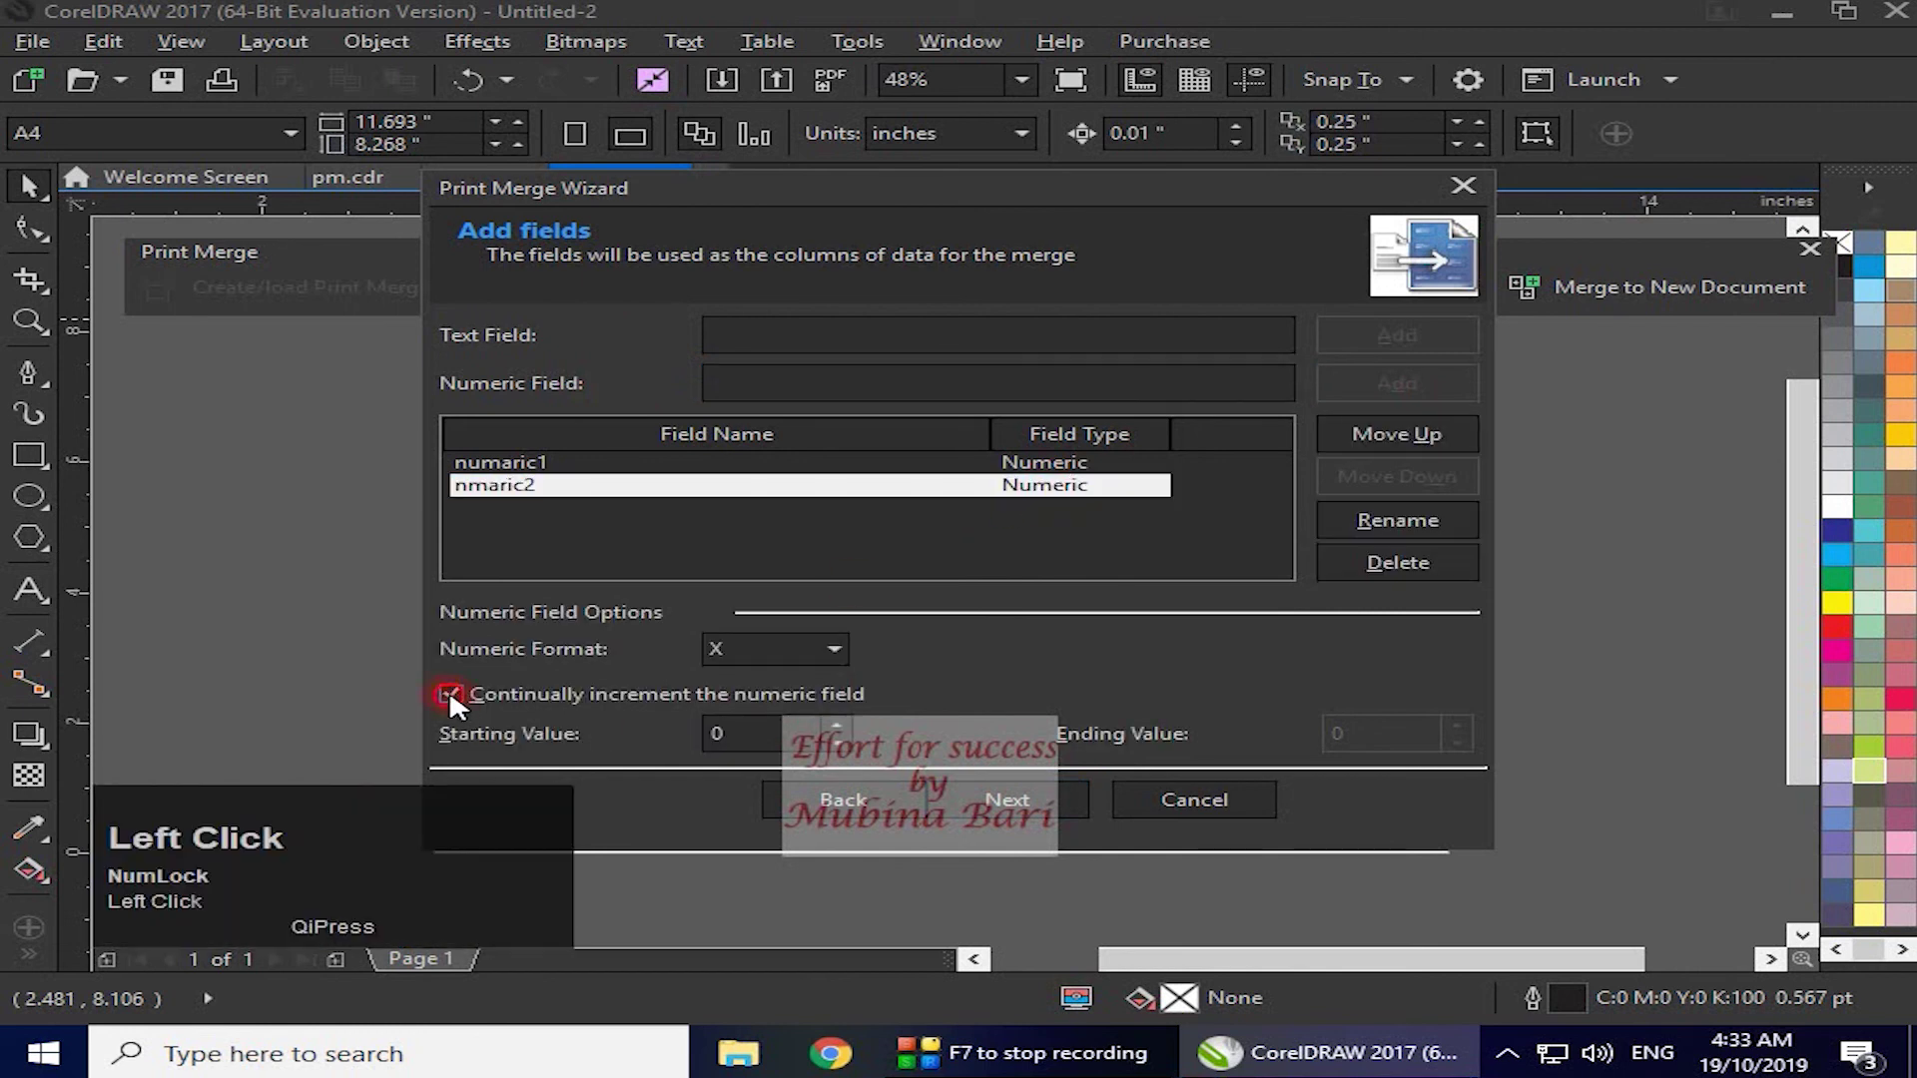
left_click(740, 730)
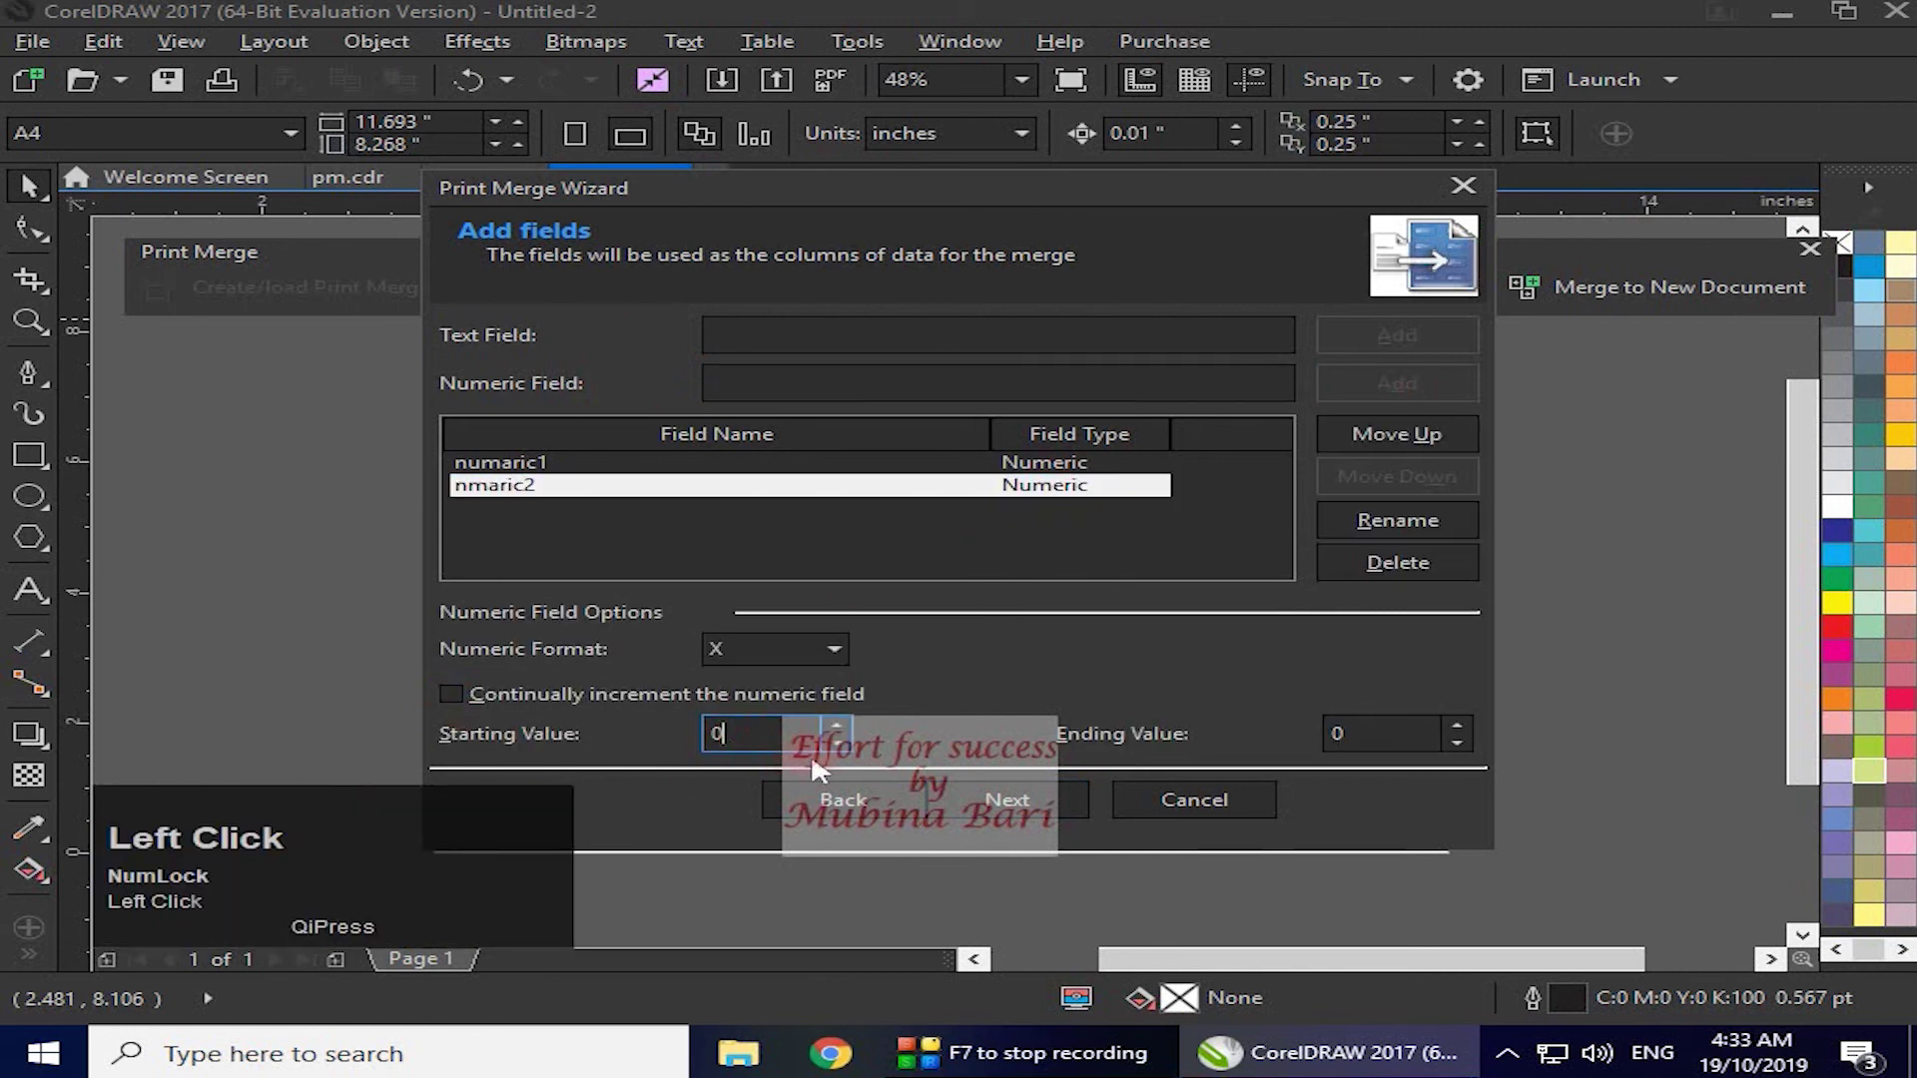
key("BackSpace")
type("51")
double_click(1388, 735)
type("100")
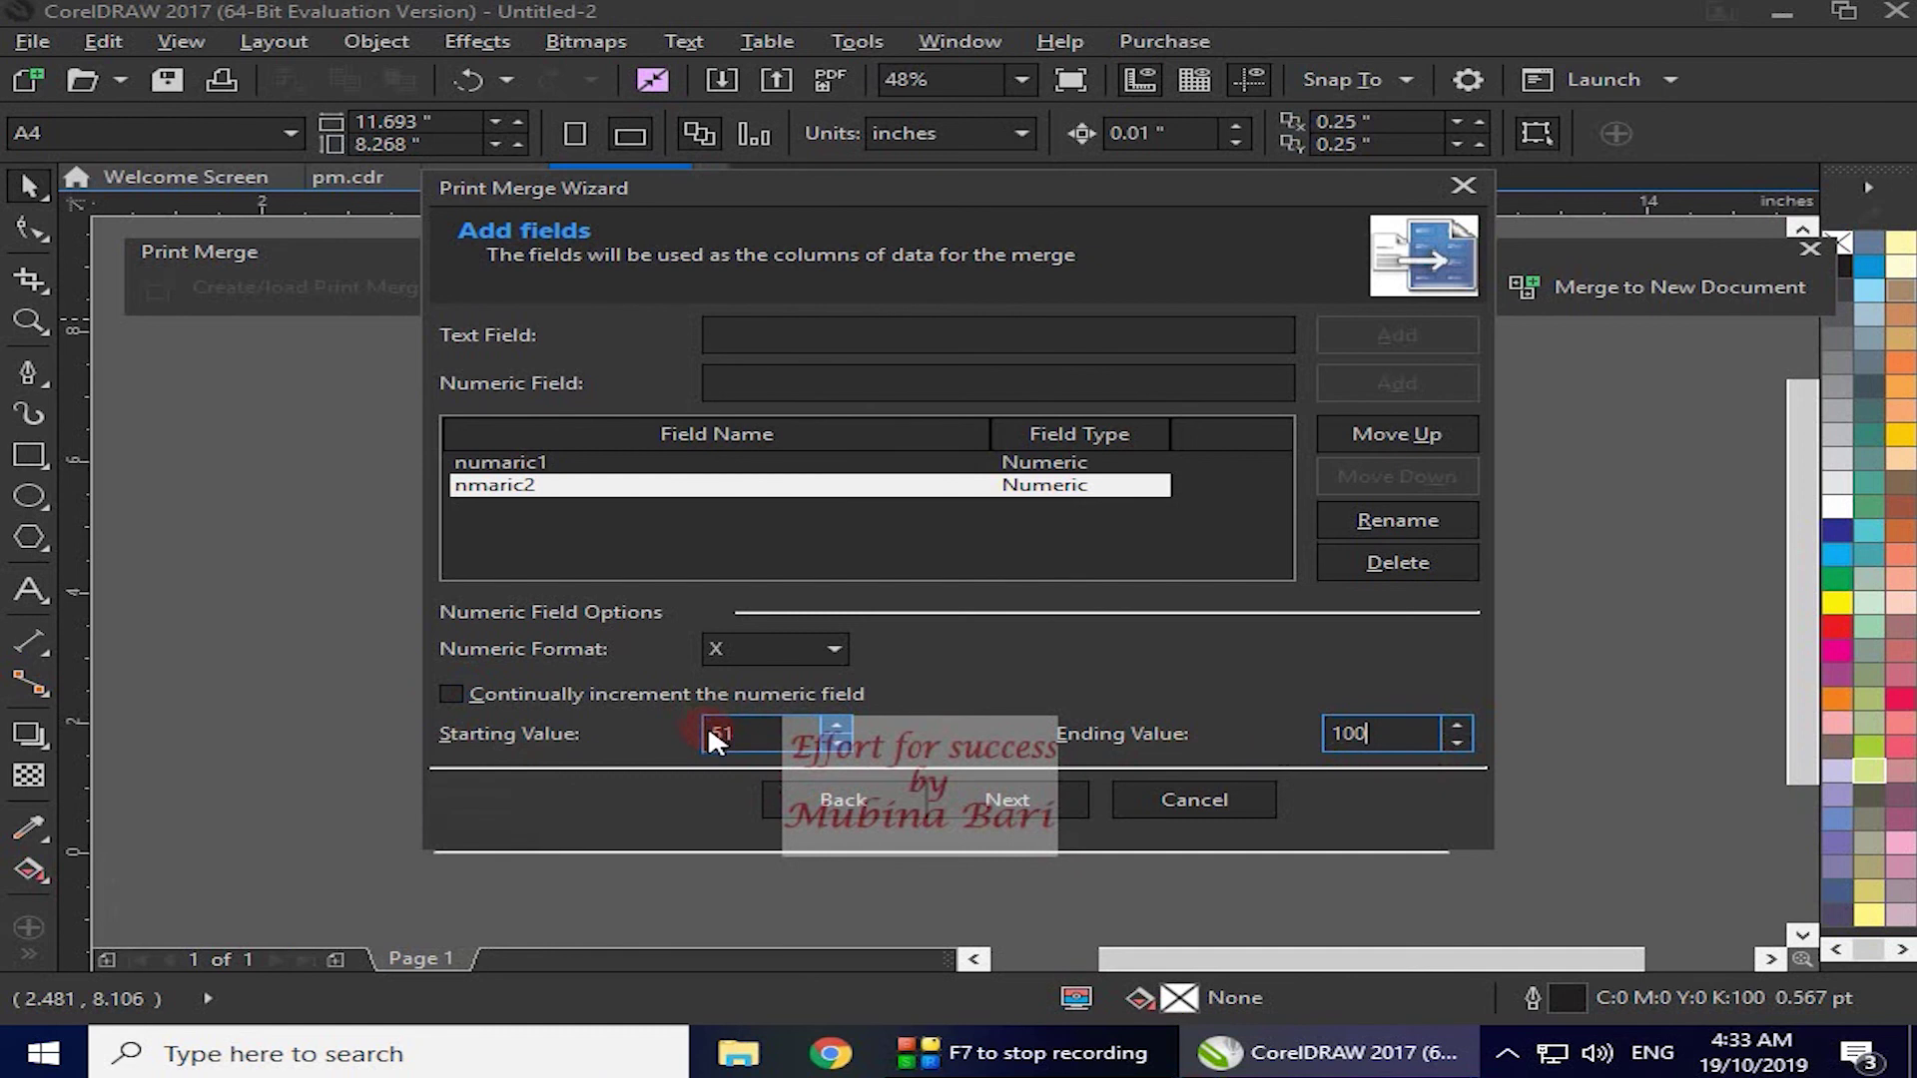
left_click(835, 655)
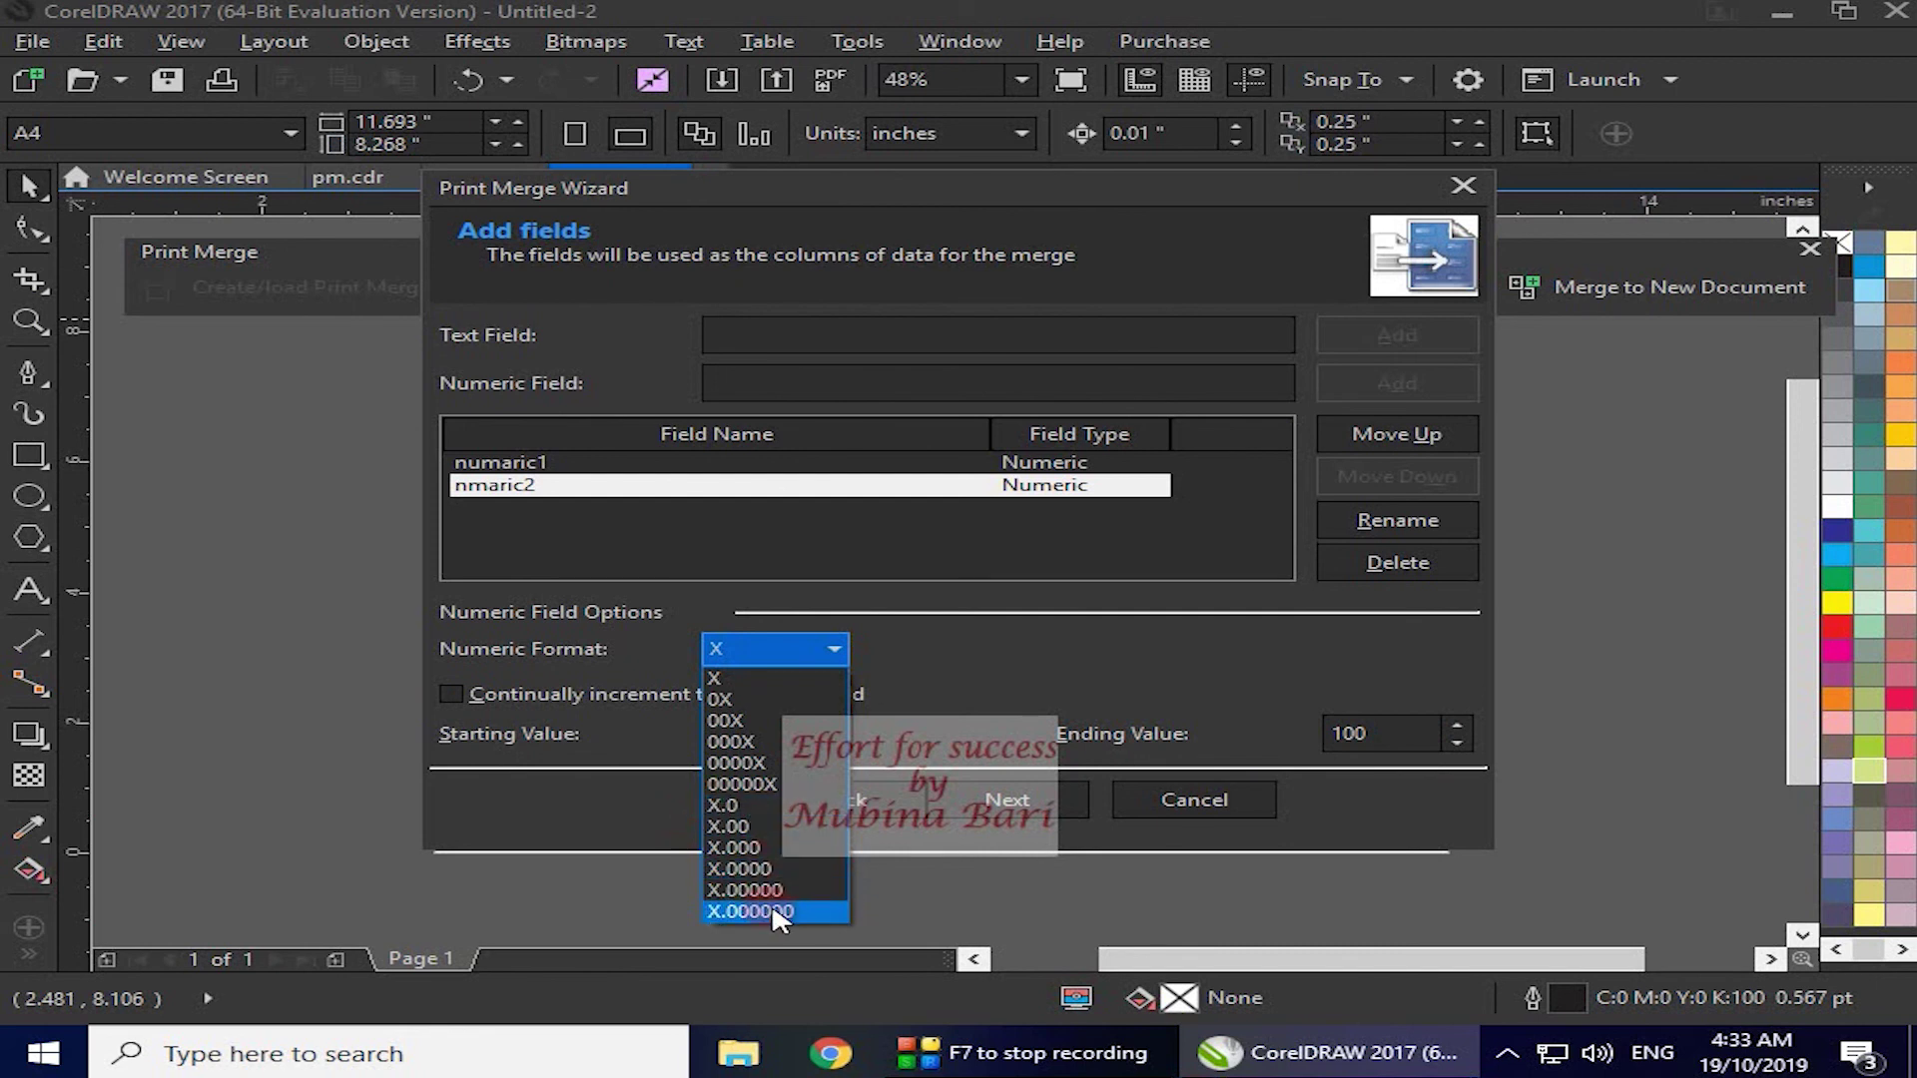
left_click(764, 675)
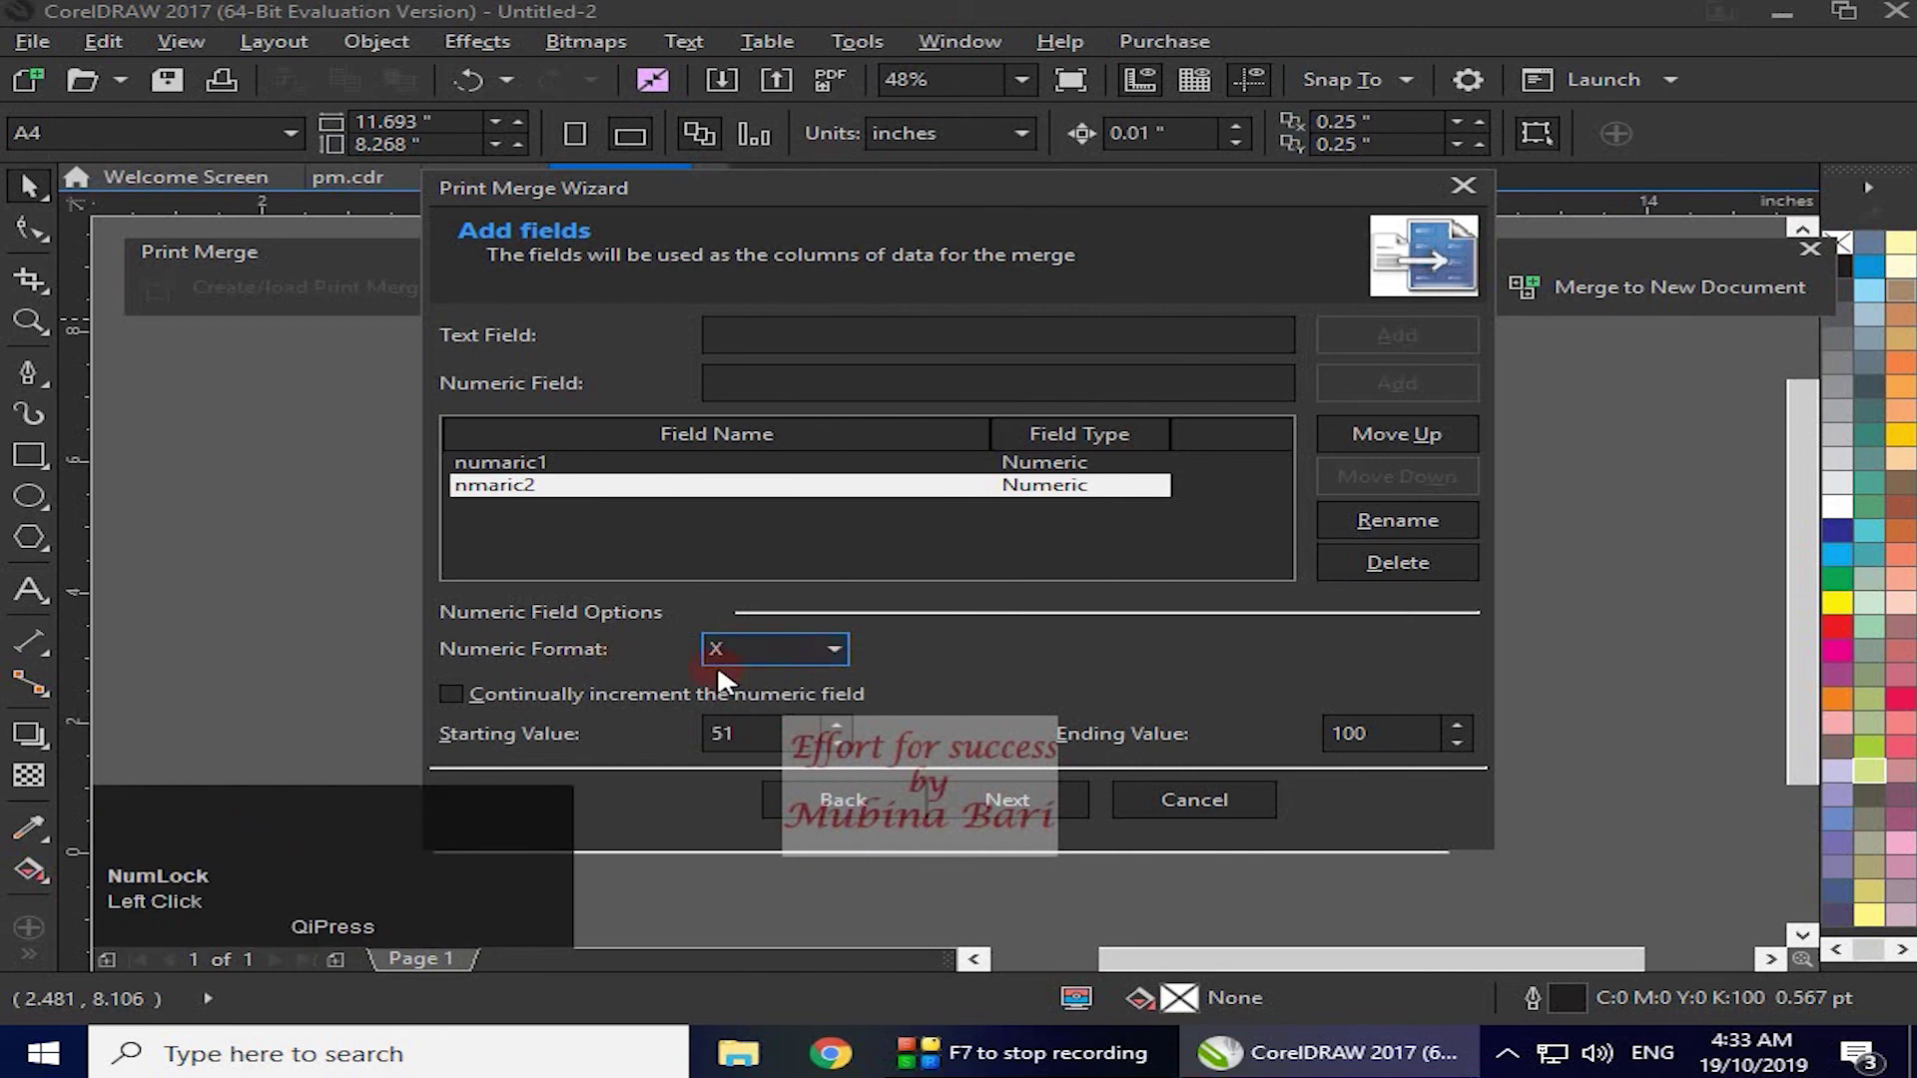
- Review the generated numaric1 and nmaric2 records, then finish the wizard without saving the data settings
left_click(1009, 800)
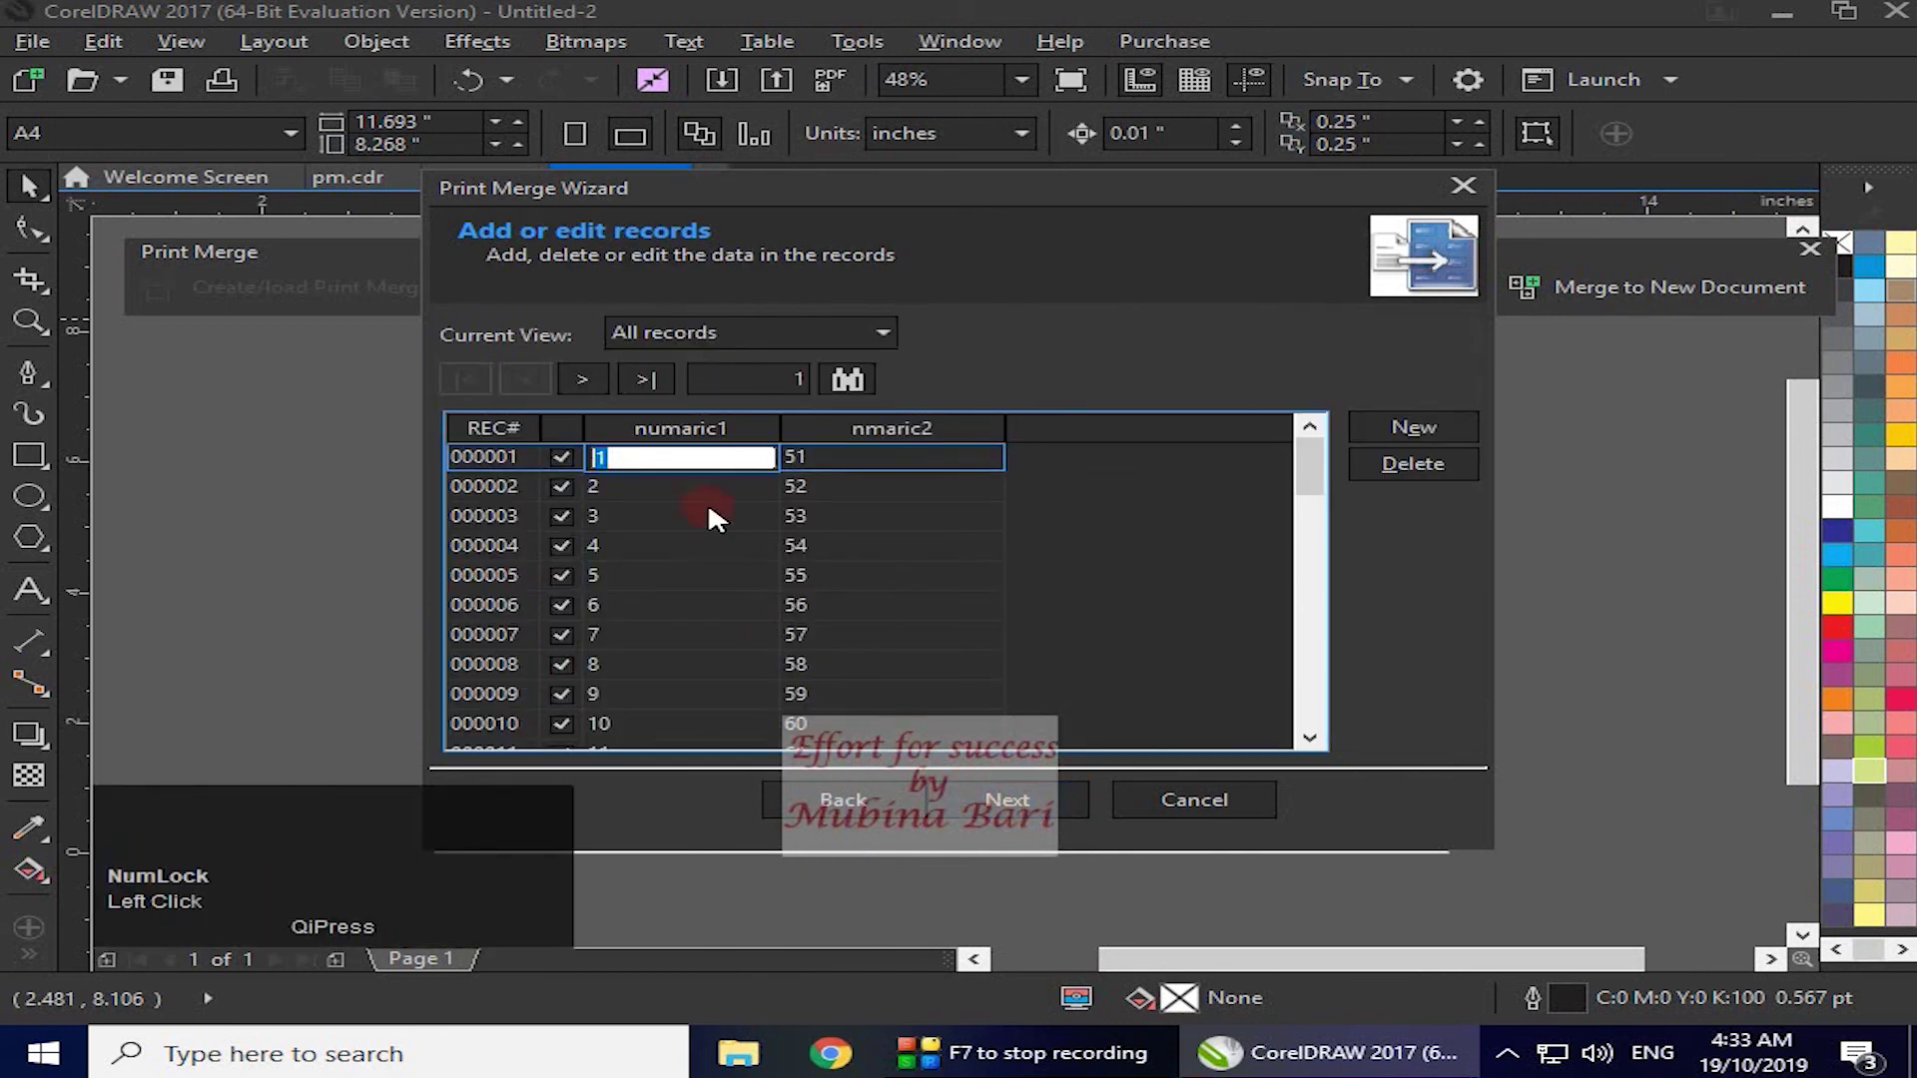
mouse_move(1311, 468)
left_mouse_down()
mouse_move(1334, 710)
mouse_move(1334, 465)
left_mouse_up()
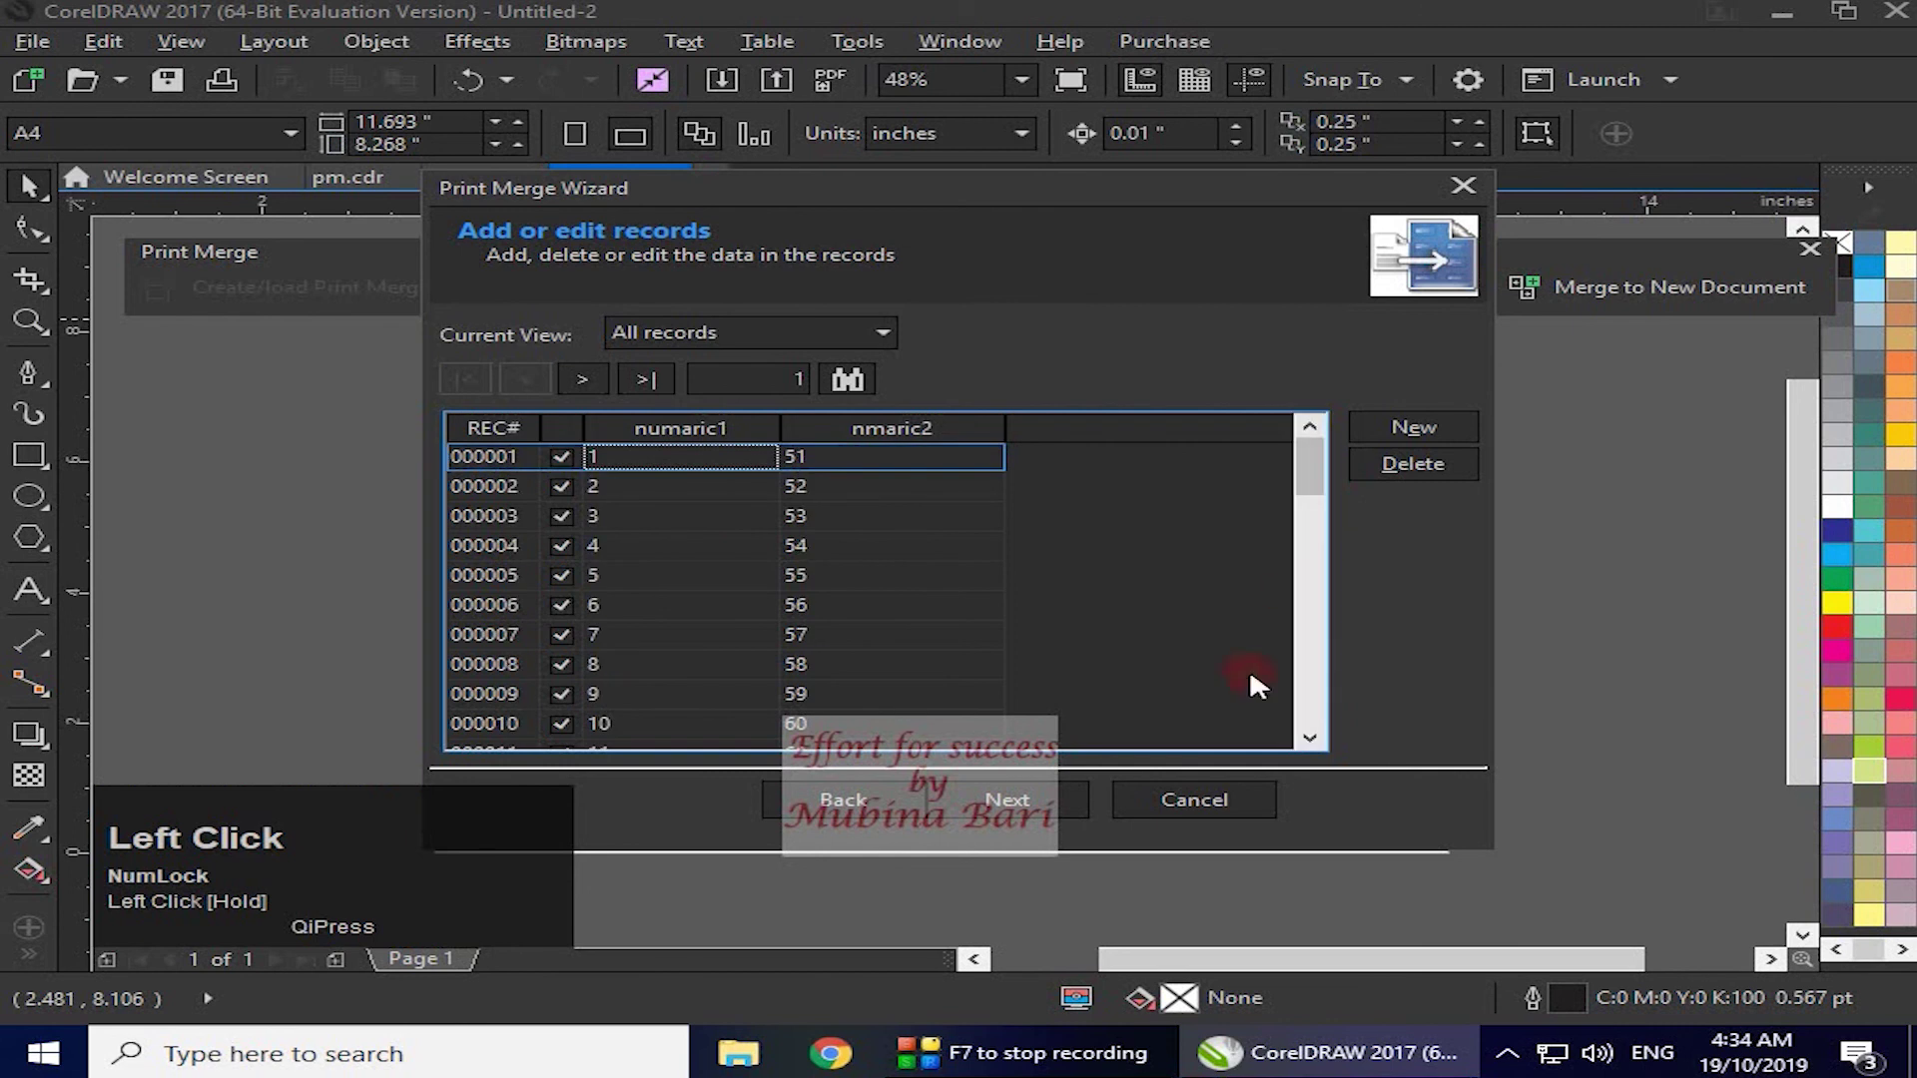
left_click(1009, 799)
left_click(1008, 800)
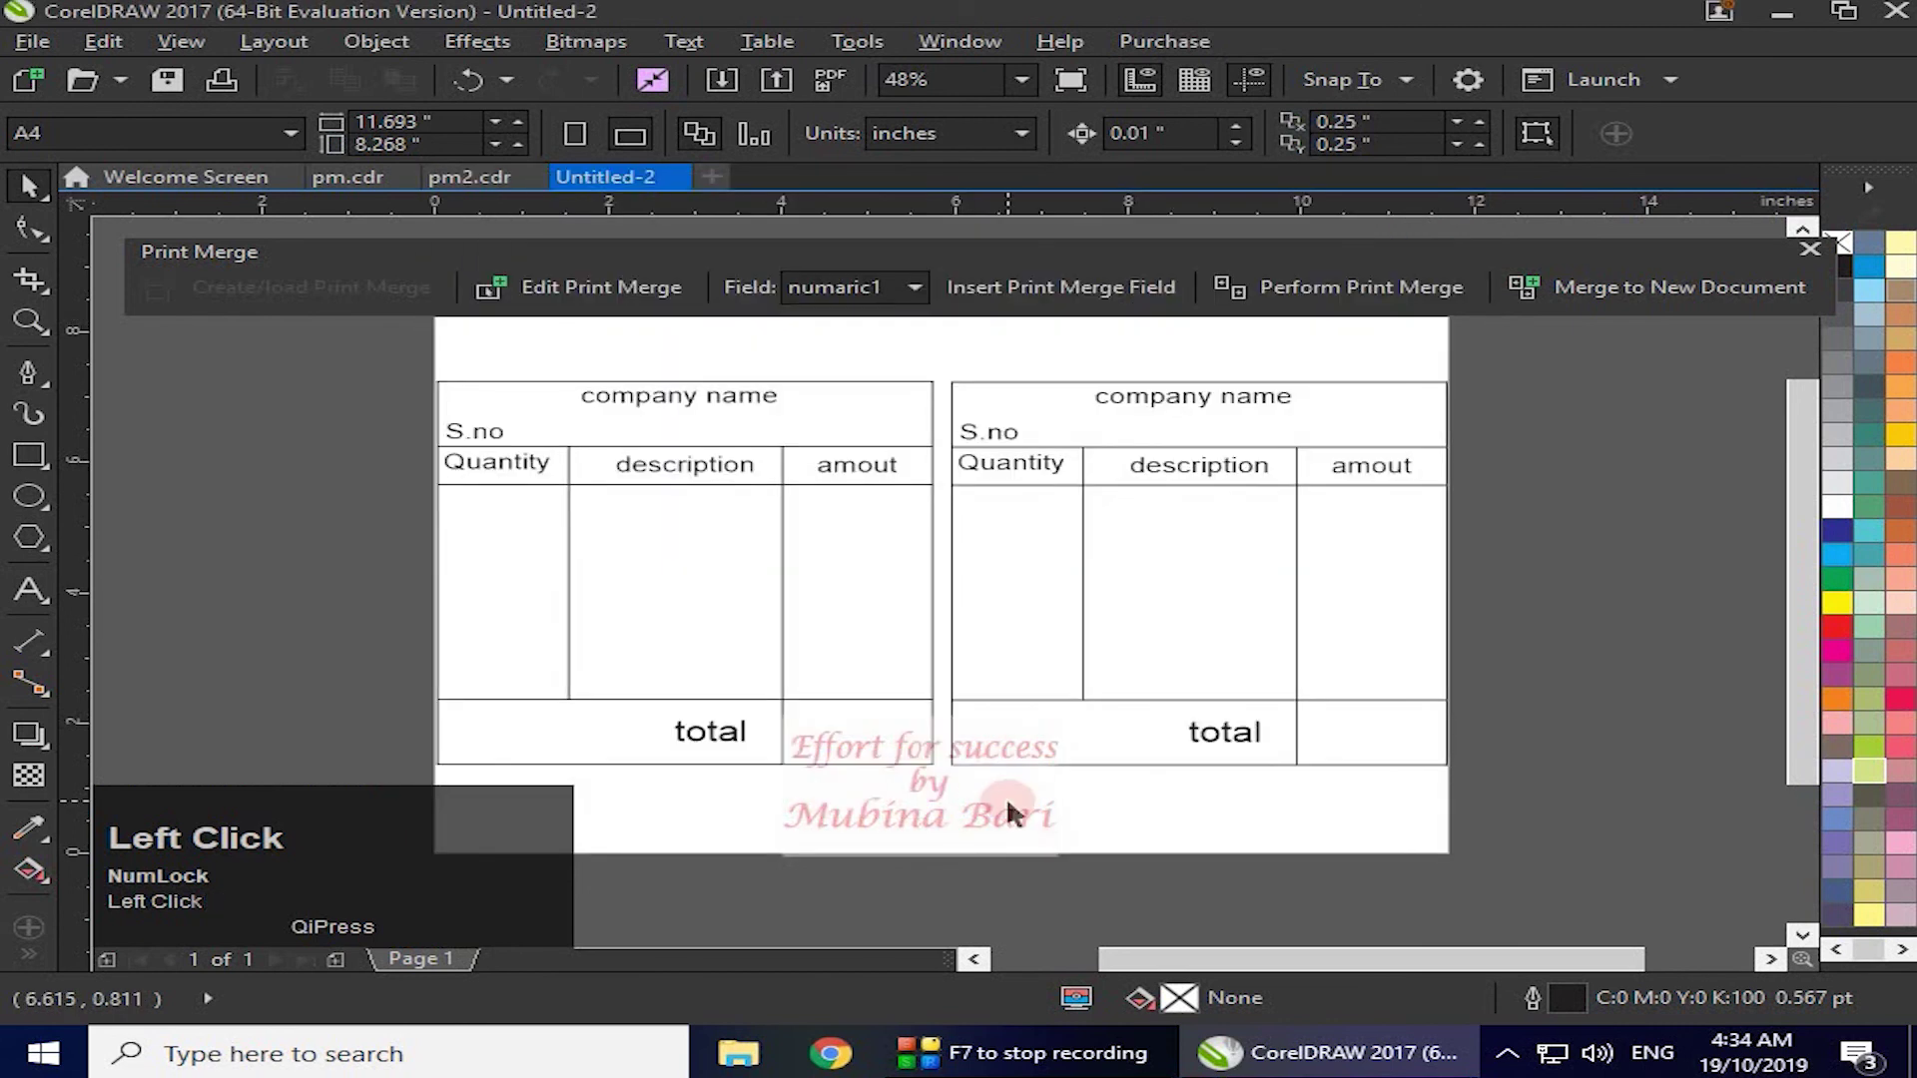
- Insert the numaric1 merge field and place it beside the S.no label of the first bill
left_click(910, 290)
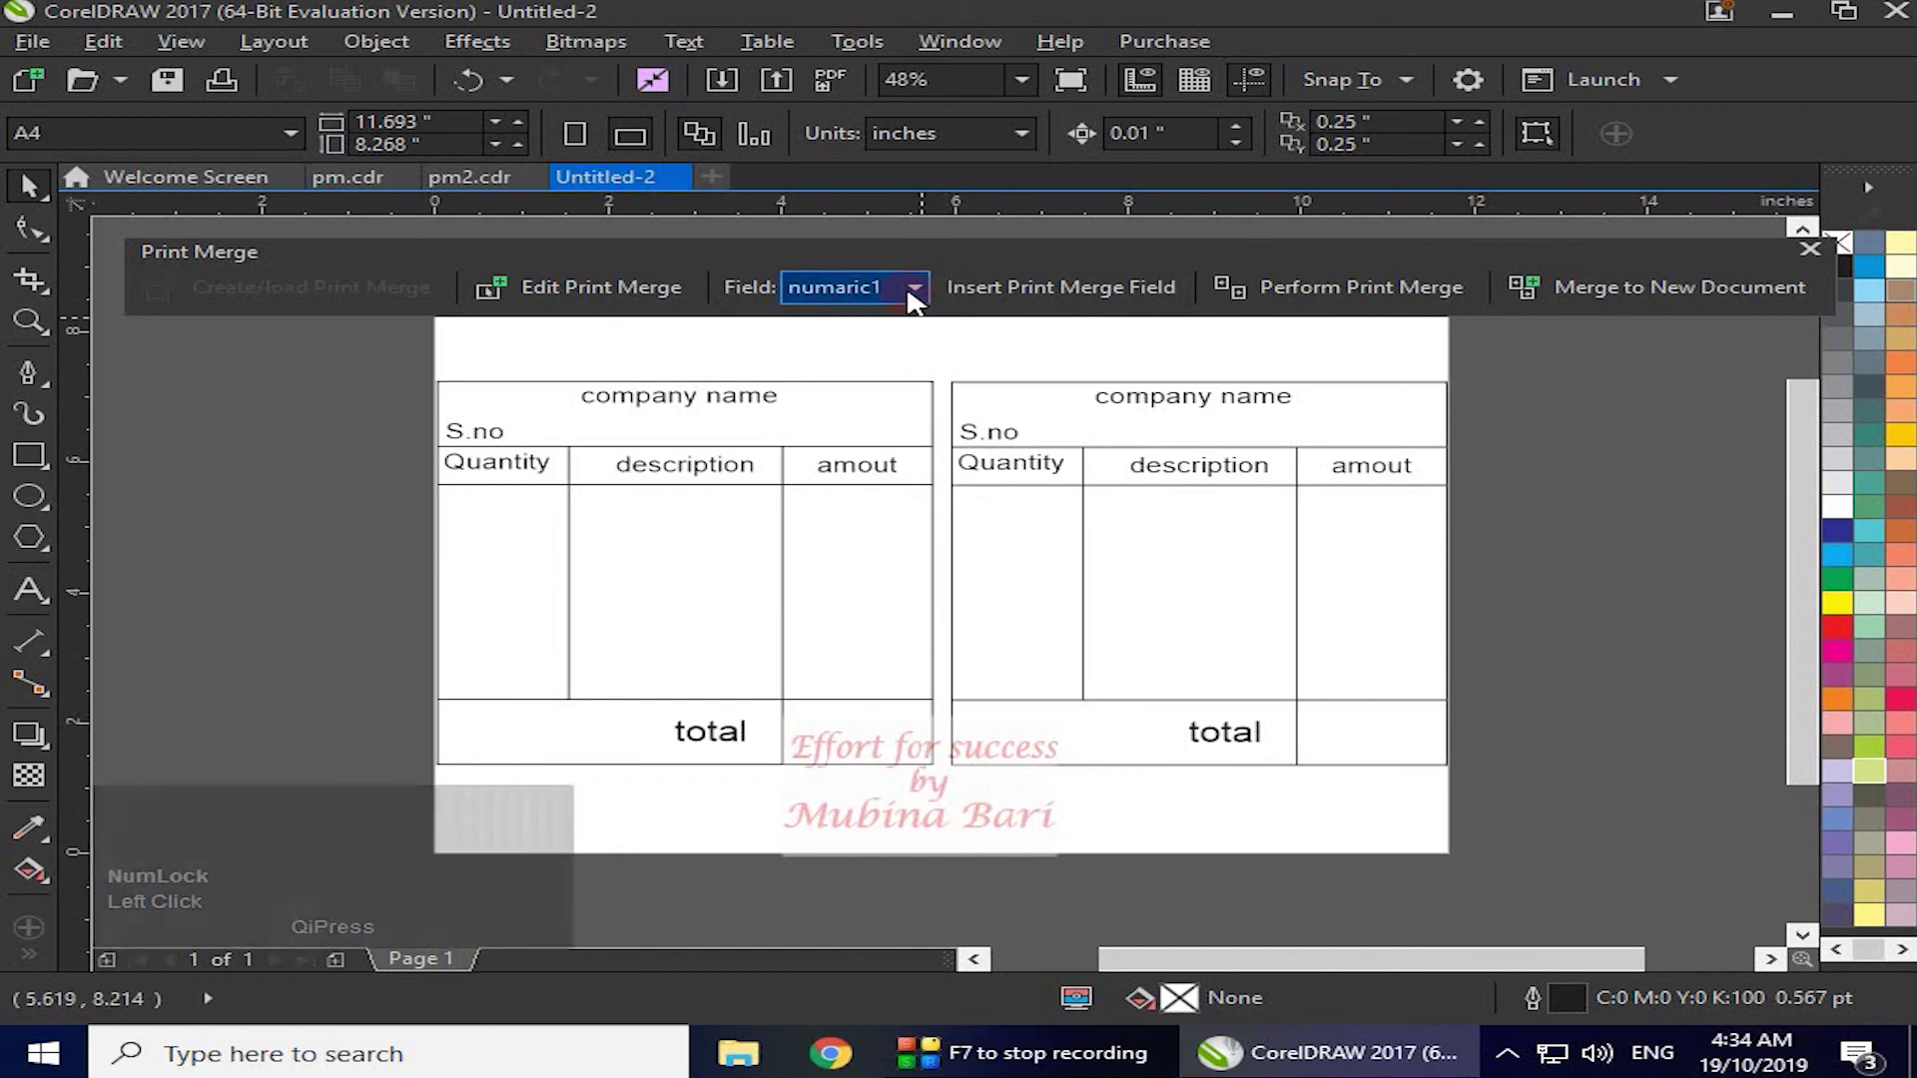
left_click(1070, 289)
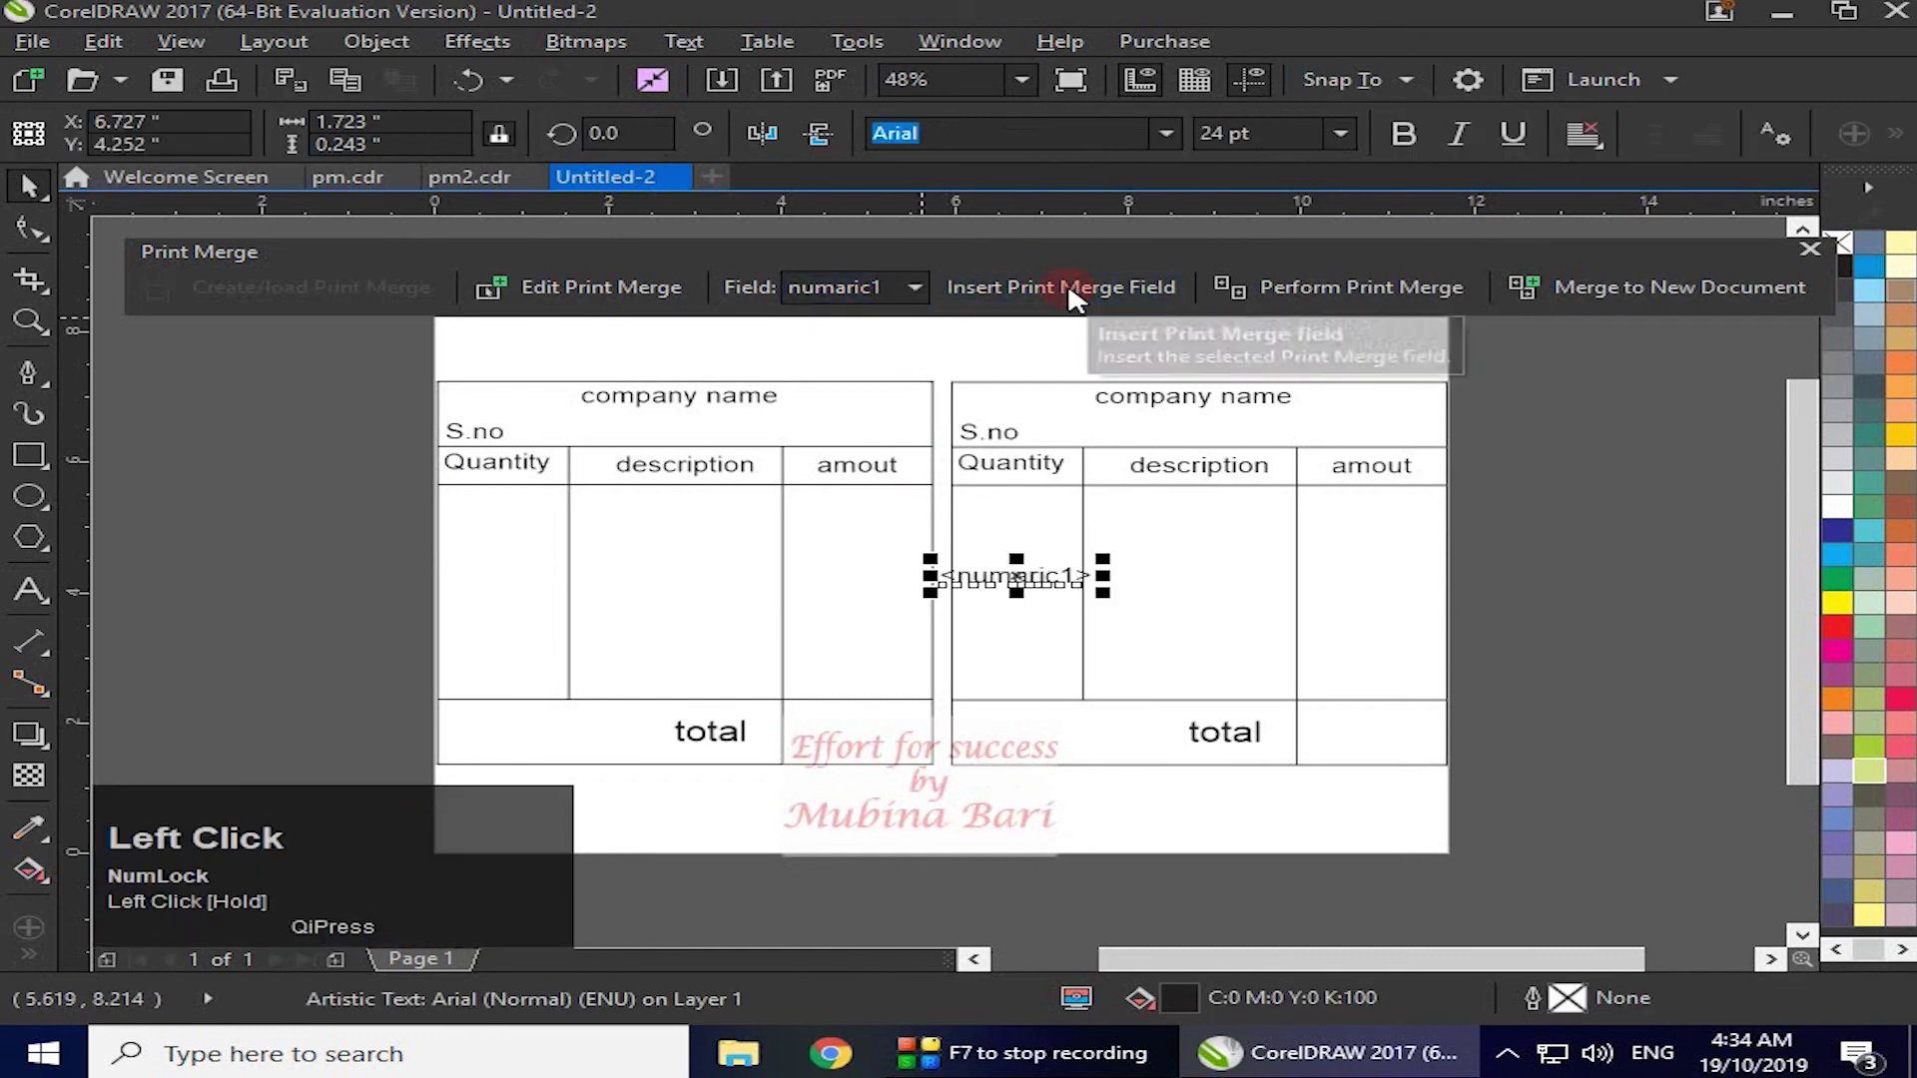
left_click_drag(1062, 571, 597, 439)
- Insert the nmaric2 merge field and place it beside the S.no label of the second bill
left_click(914, 287)
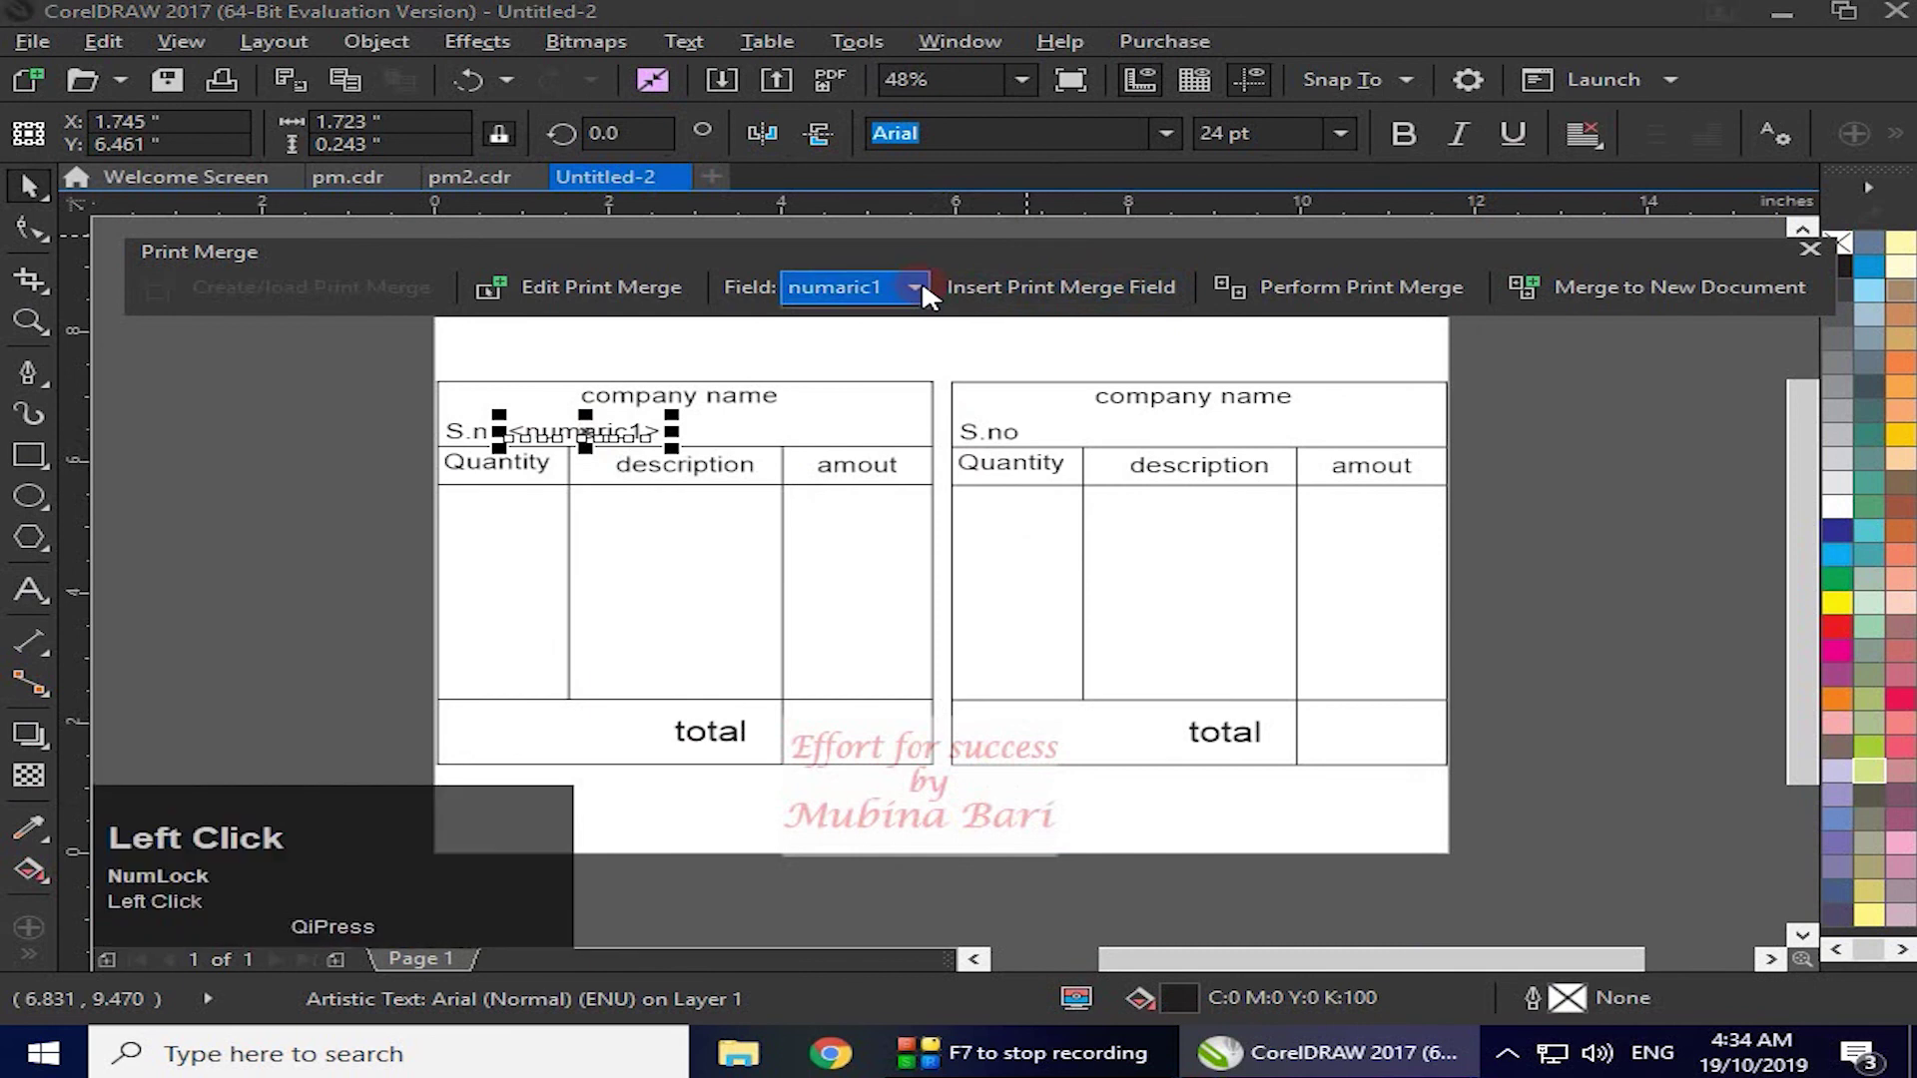
left_click(887, 338)
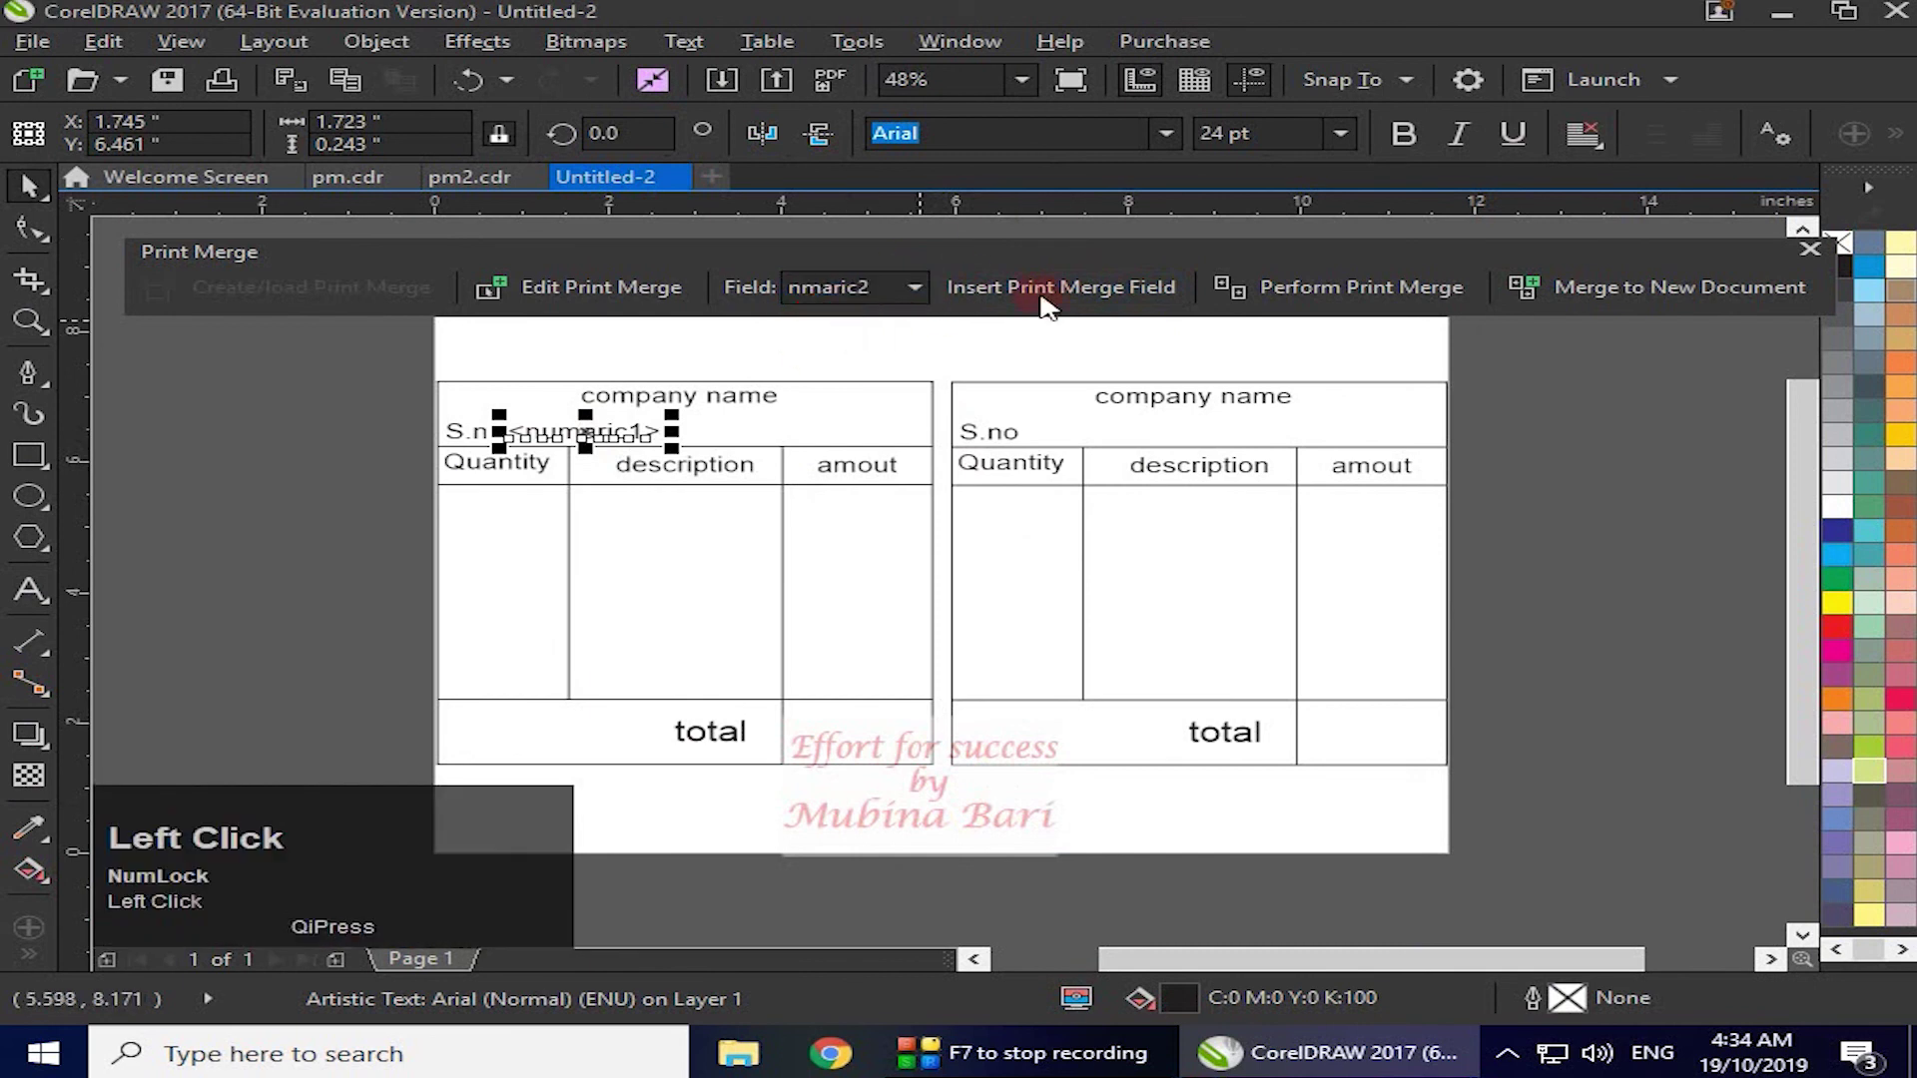
left_click(1114, 289)
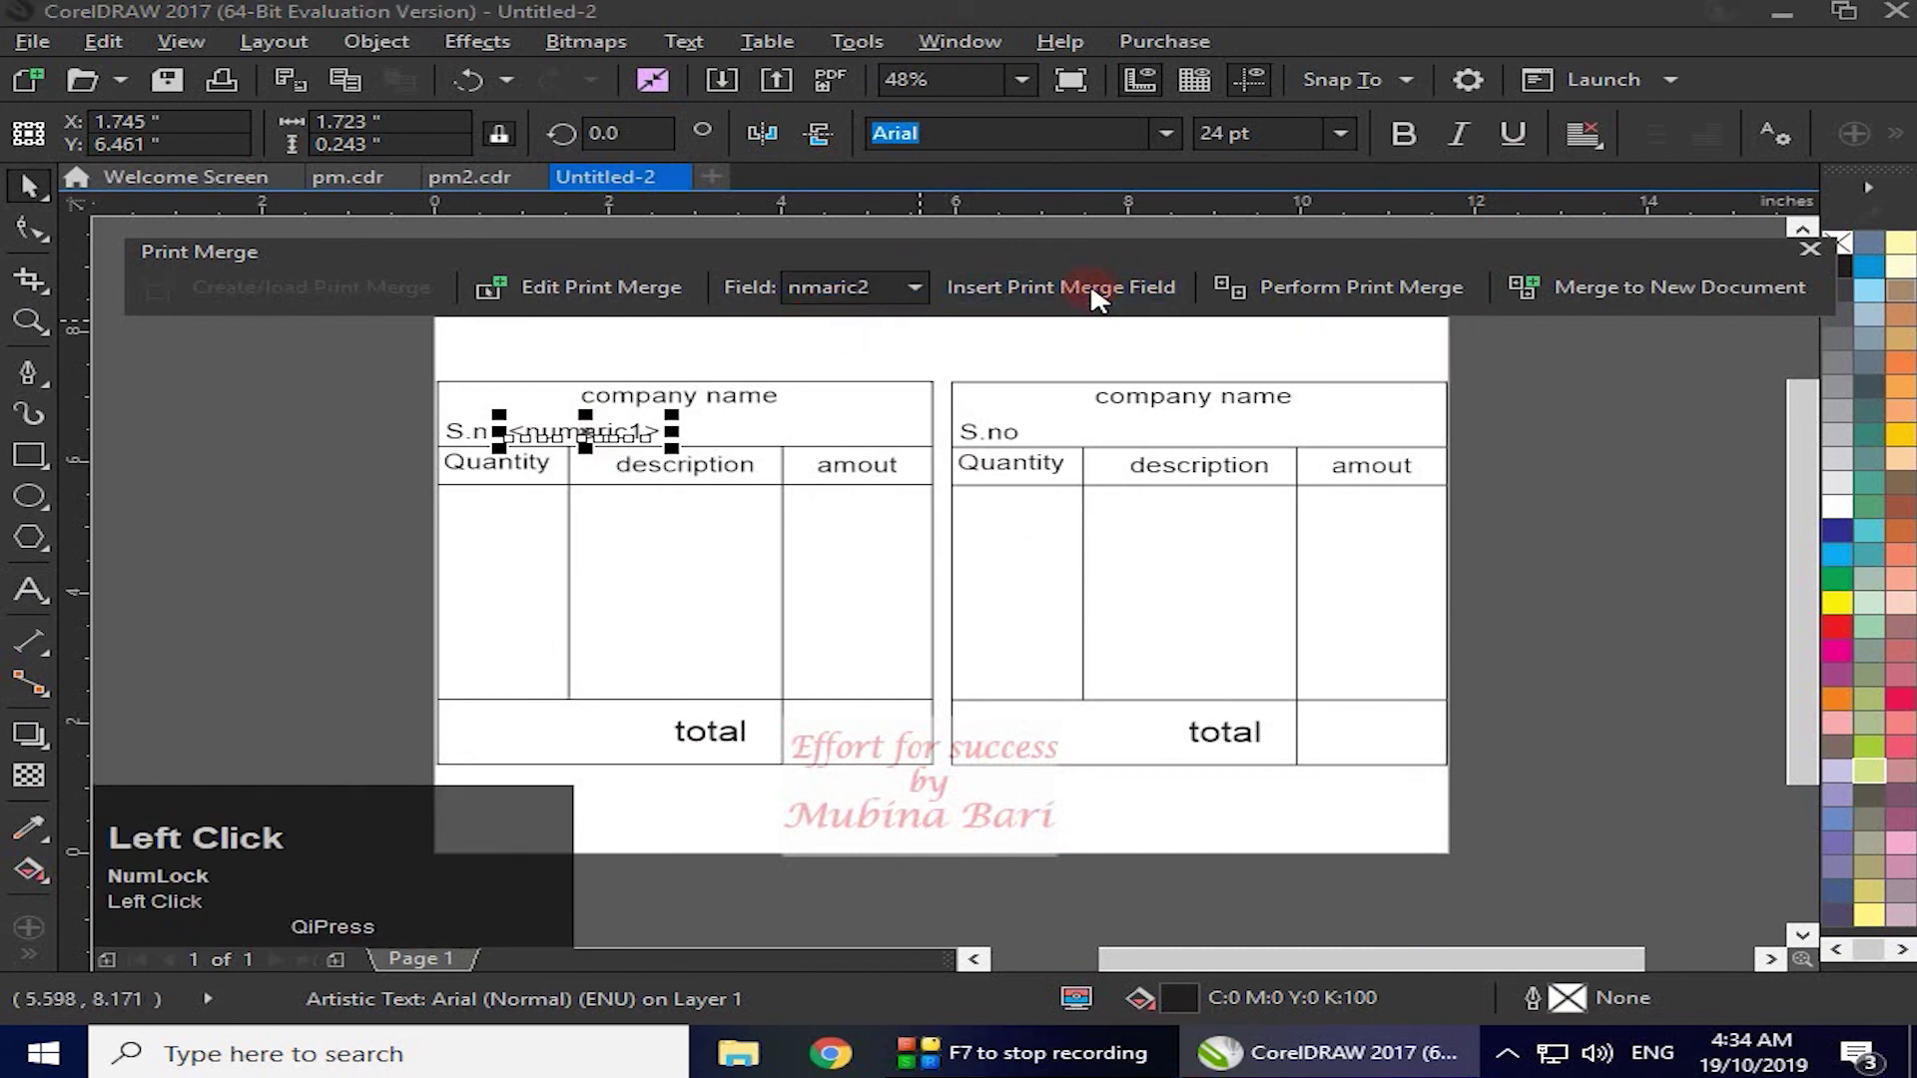
left_click_drag(1008, 580, 1096, 441)
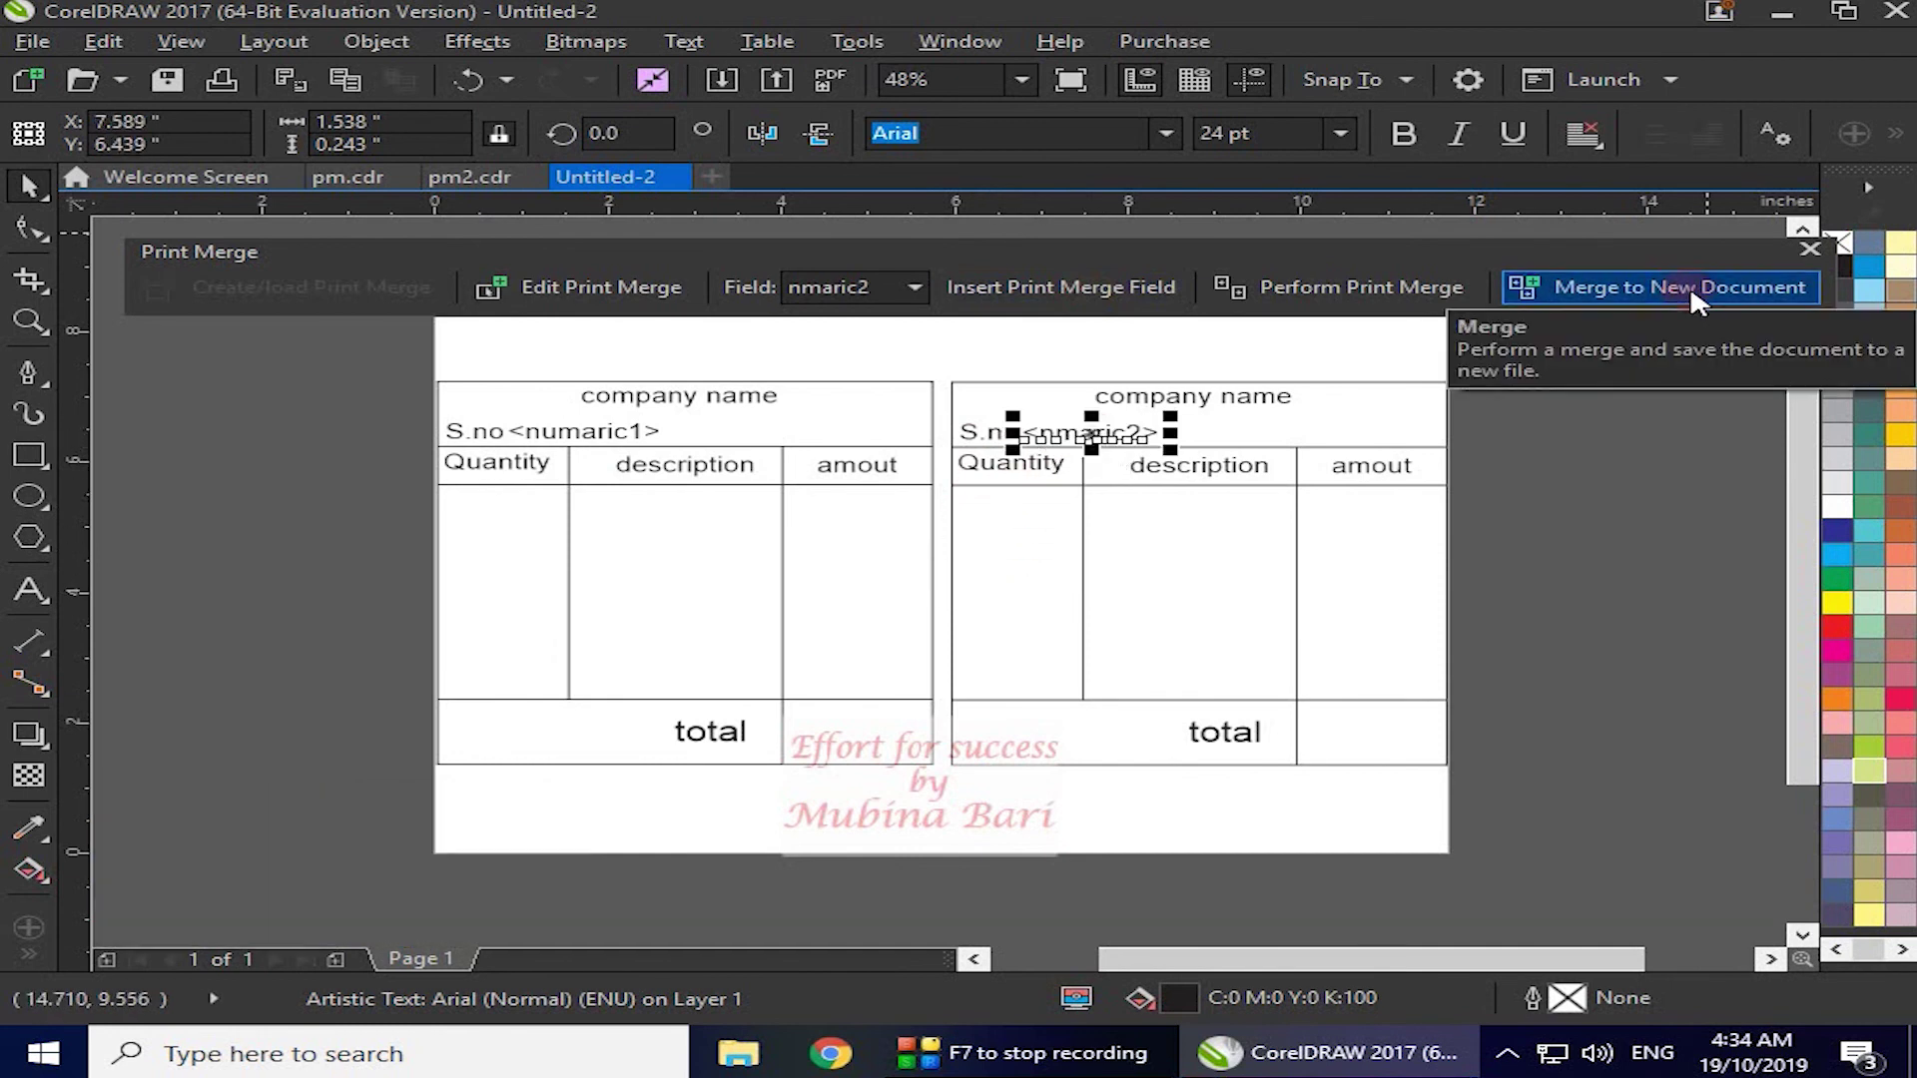
- Merge the two-up bills to a new document and check the S.no values on pages 2 and 3
left_click(1695, 299)
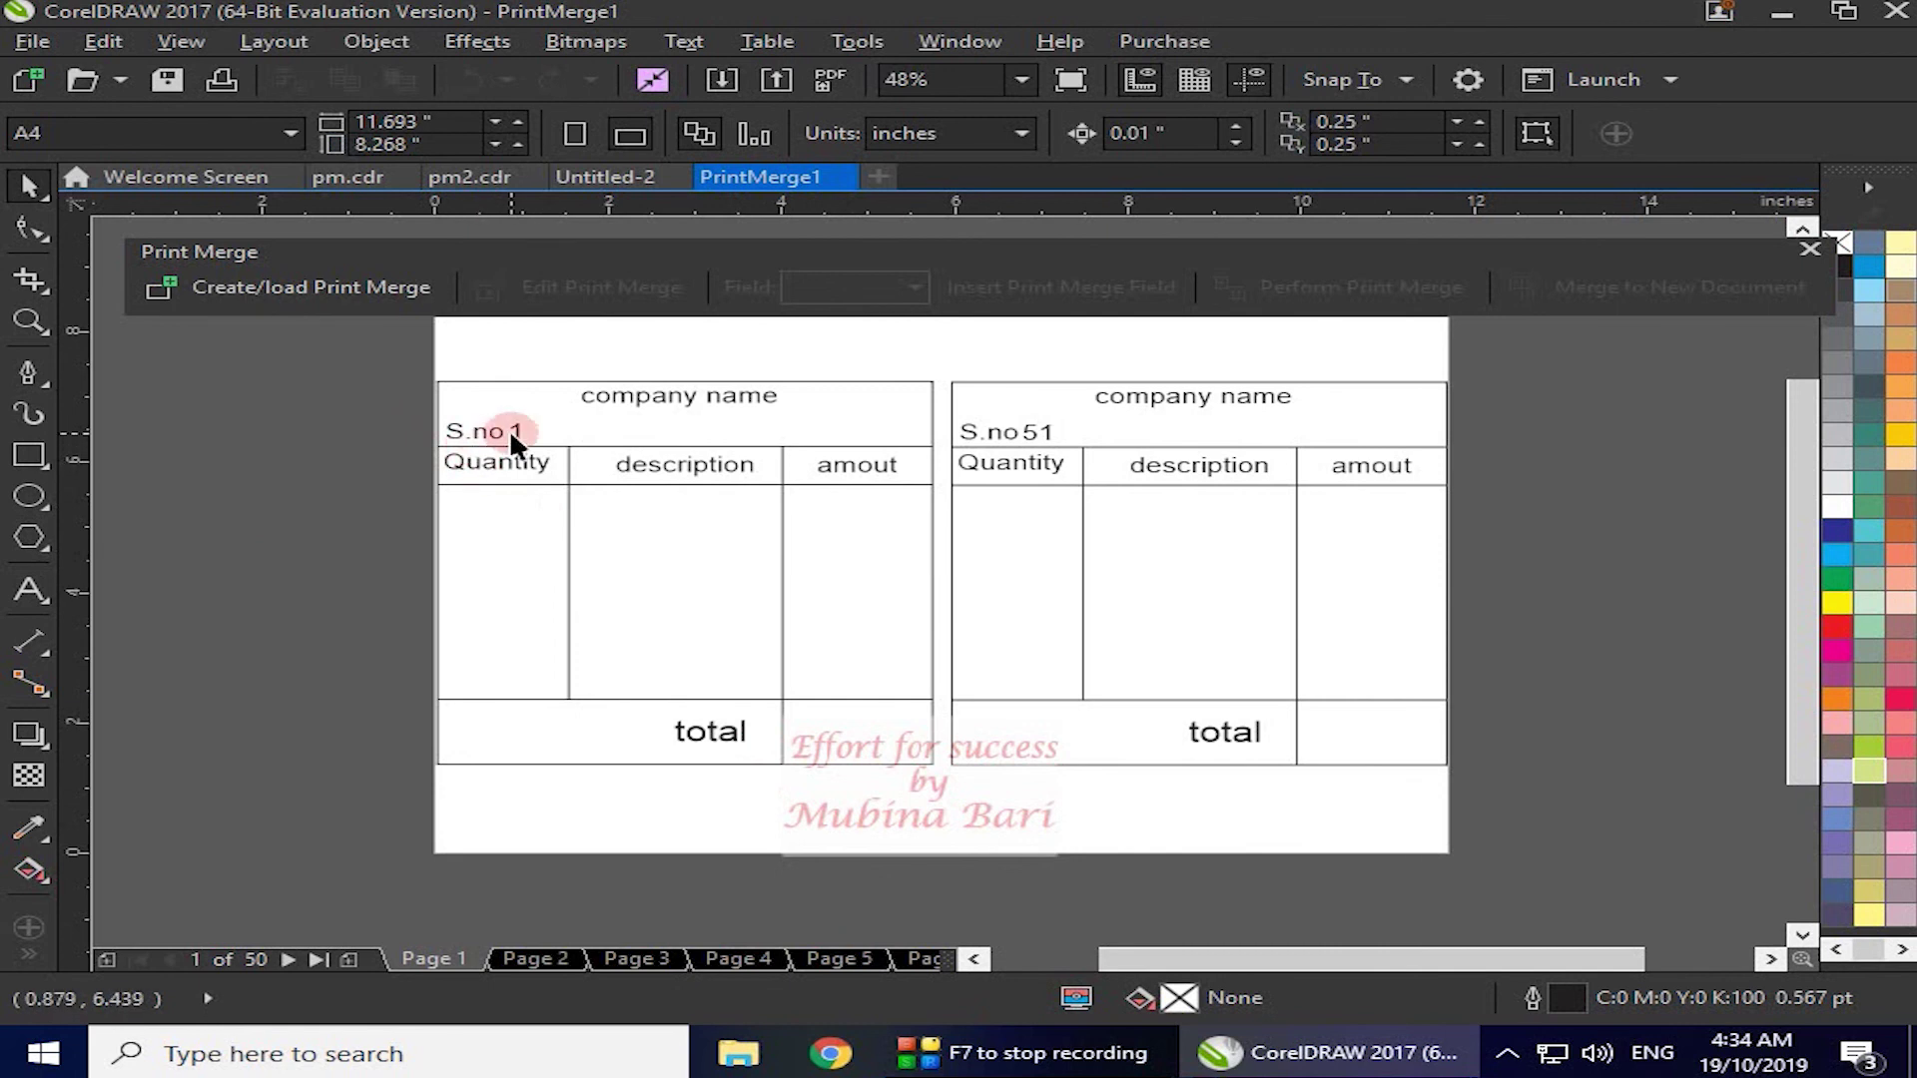
left_click(572, 960)
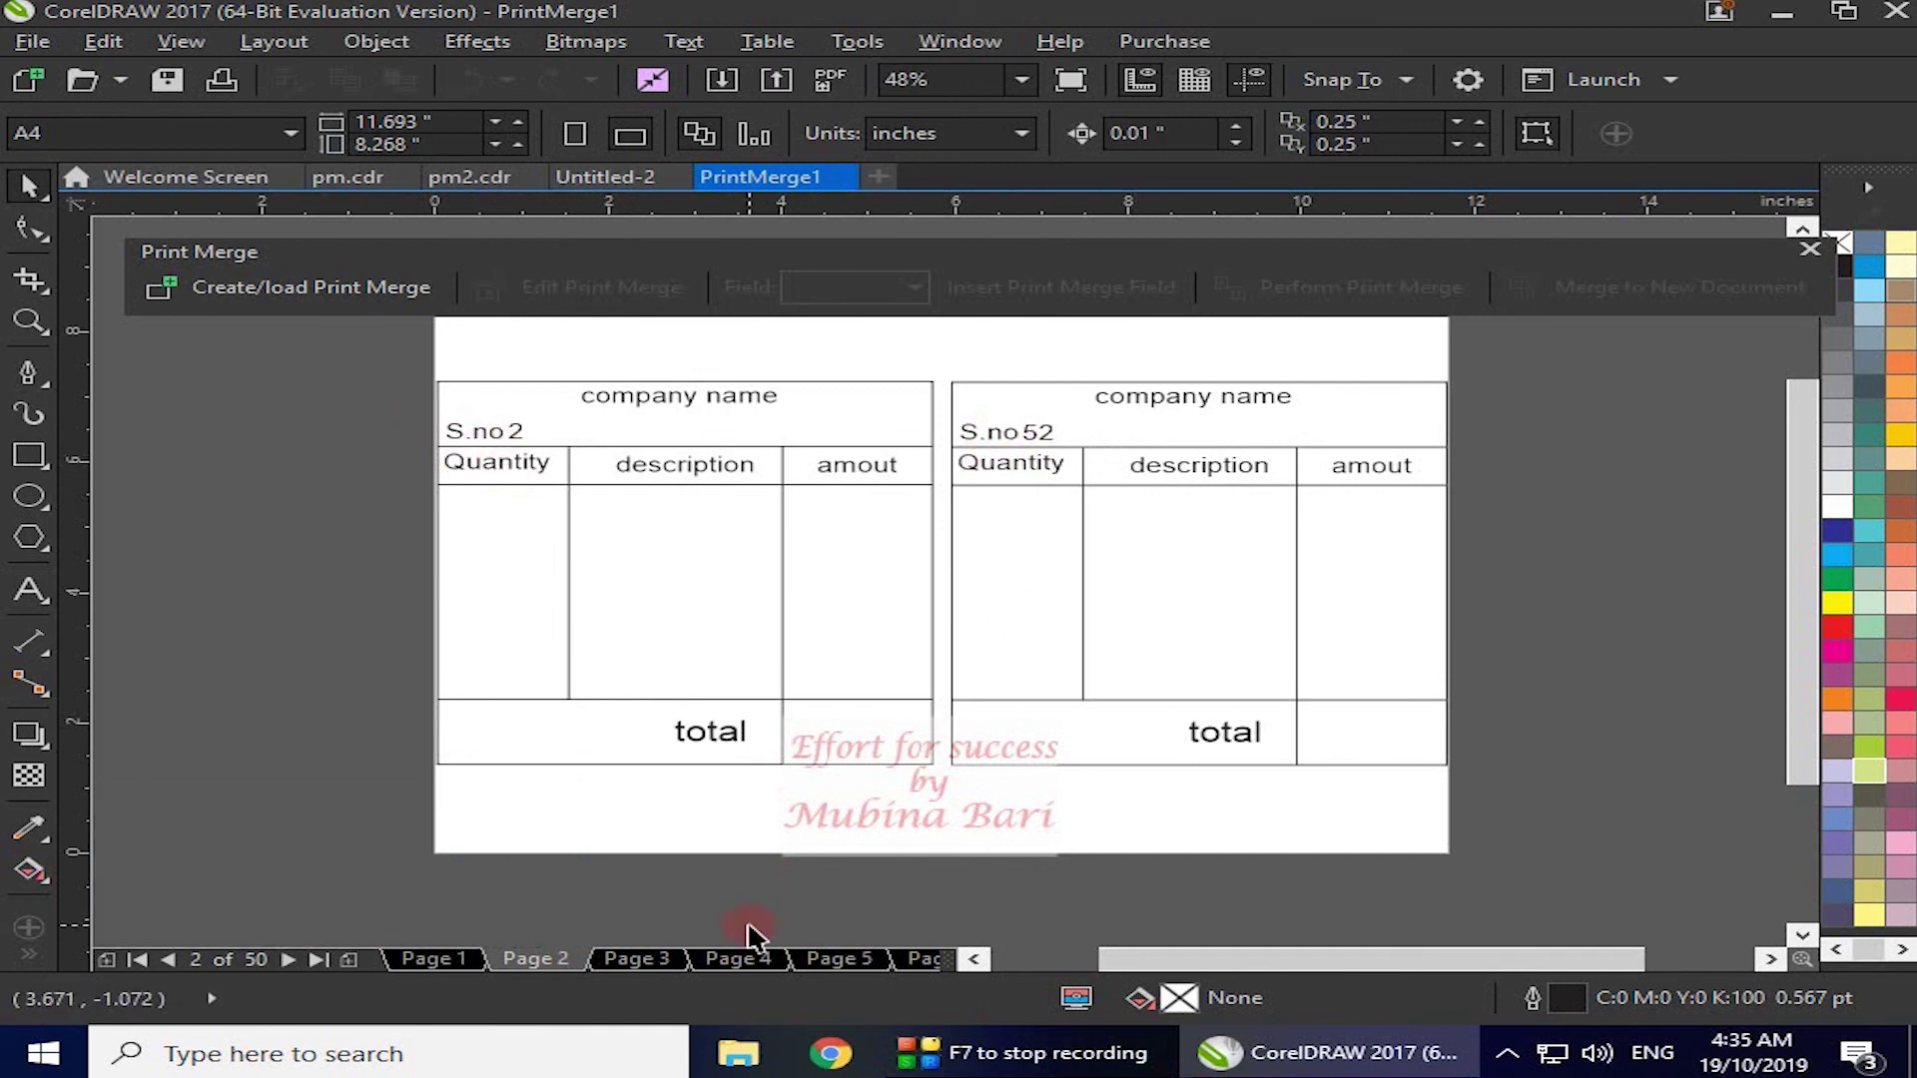
left_click(641, 956)
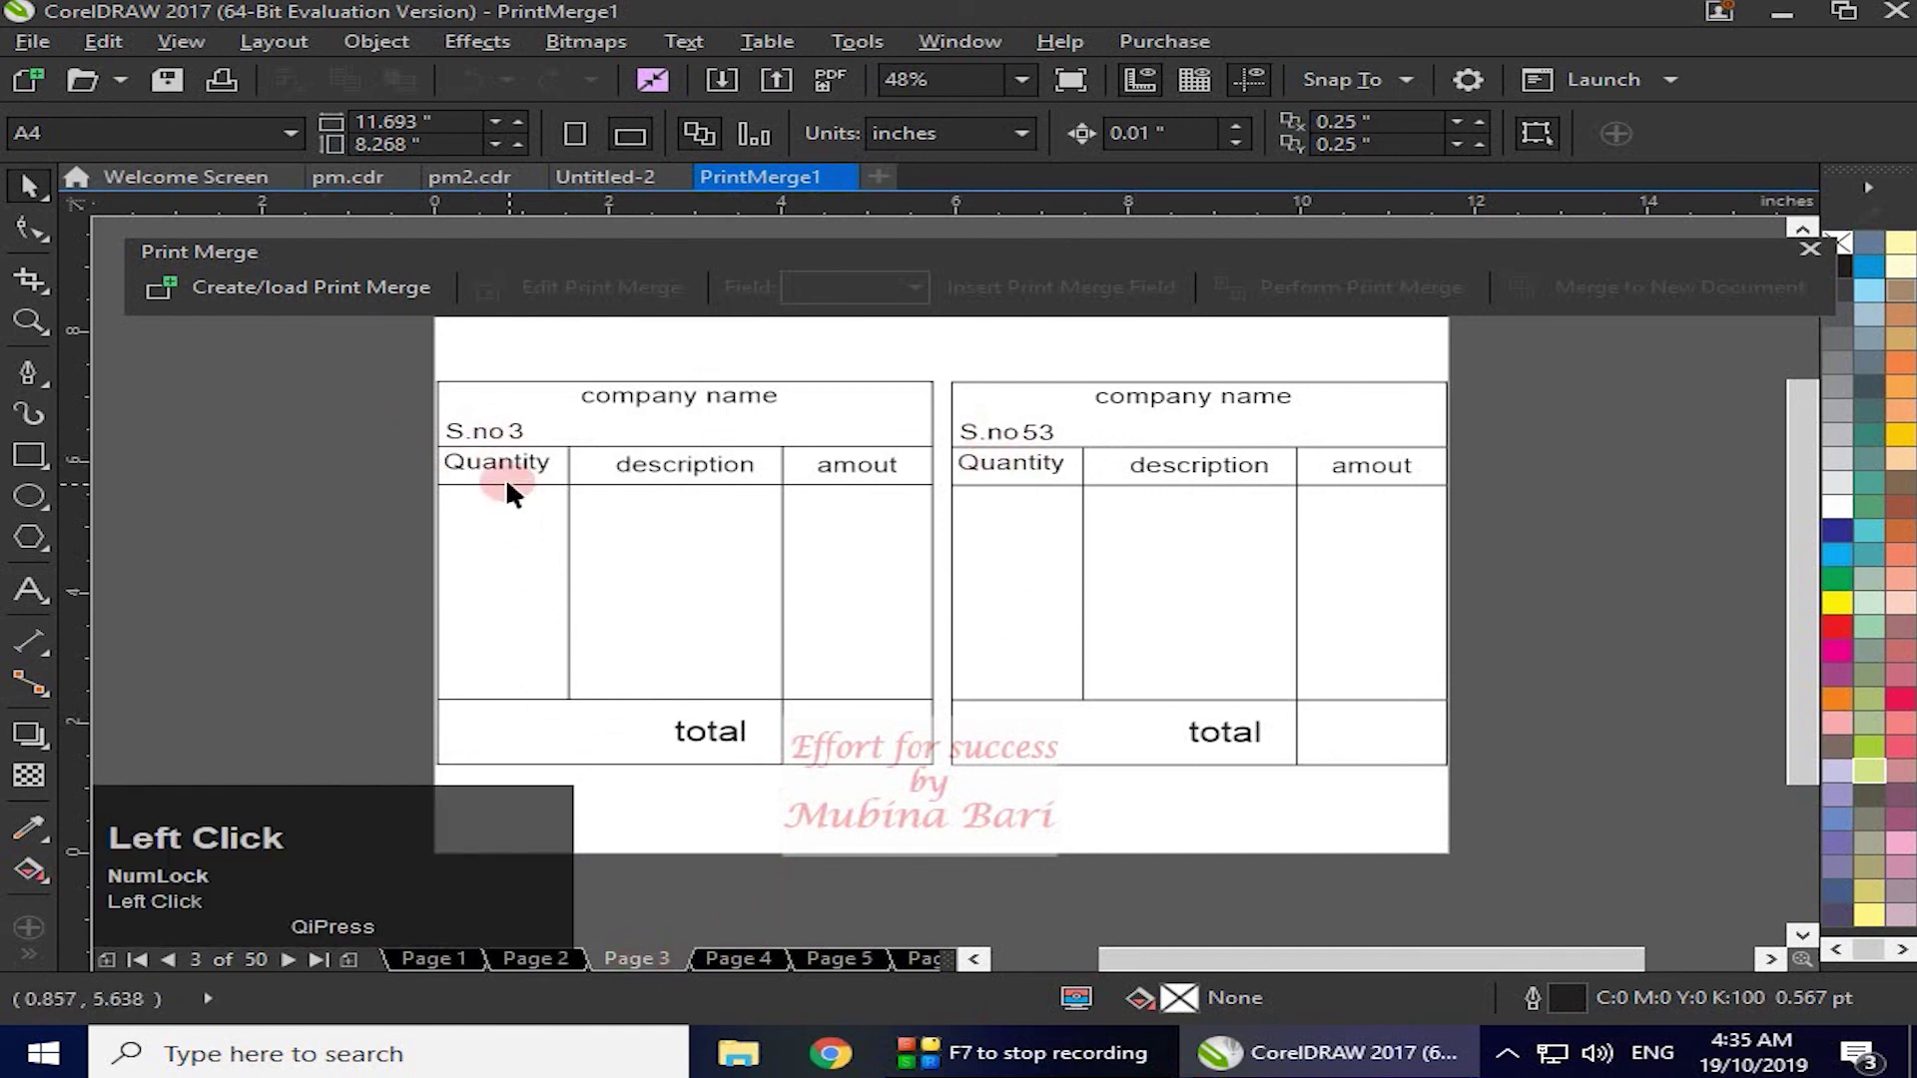